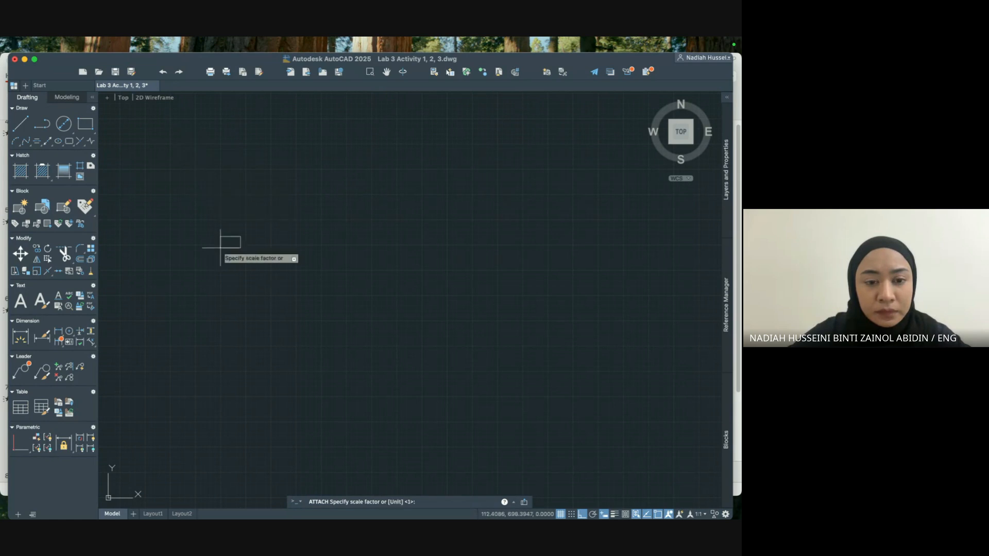
Place the attached gear reference image in an empty area of the model, setting its scale factor by eye.
click(221, 248)
click(237, 250)
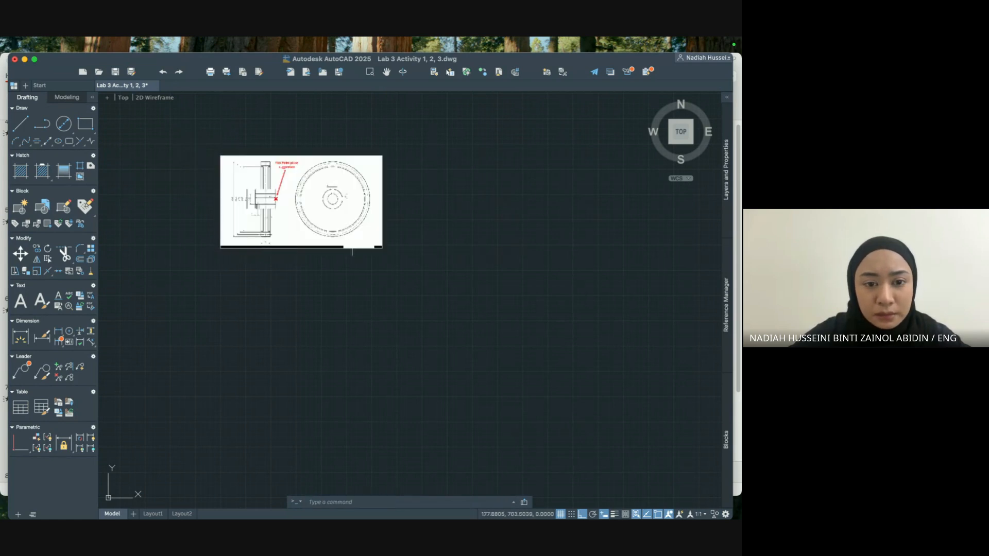
scroll(287, 218, up, 5)
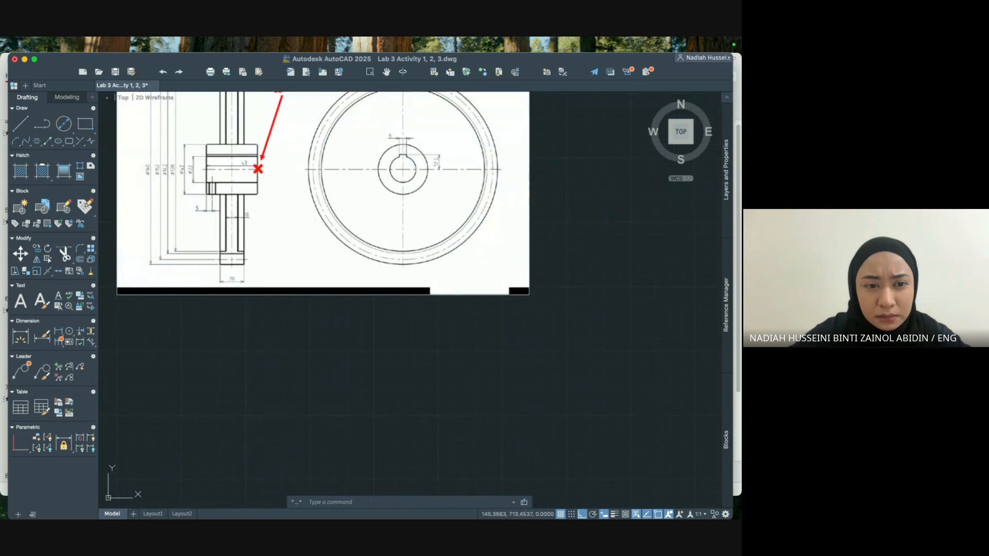
middle_drag(288, 218, 350, 295)
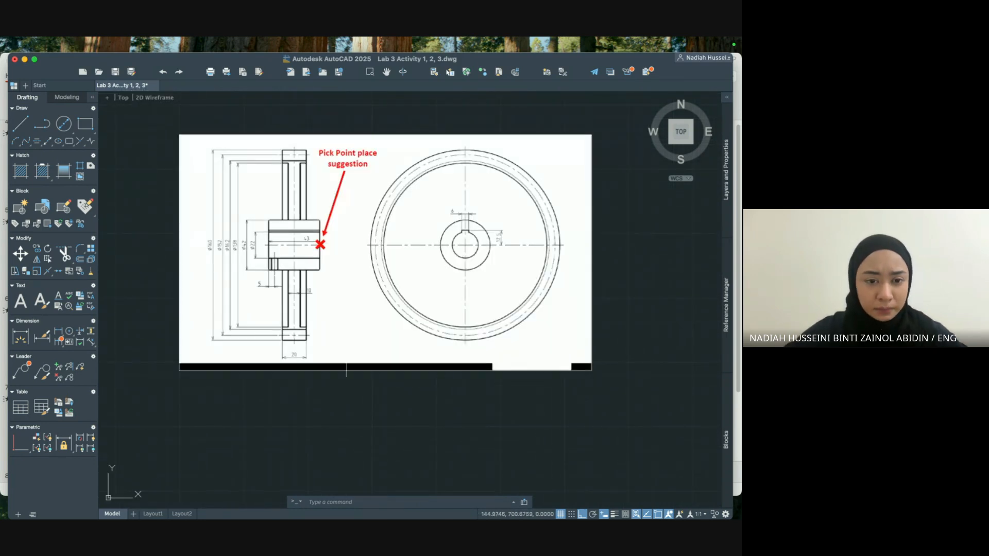
middle_drag(382, 439, 388, 409)
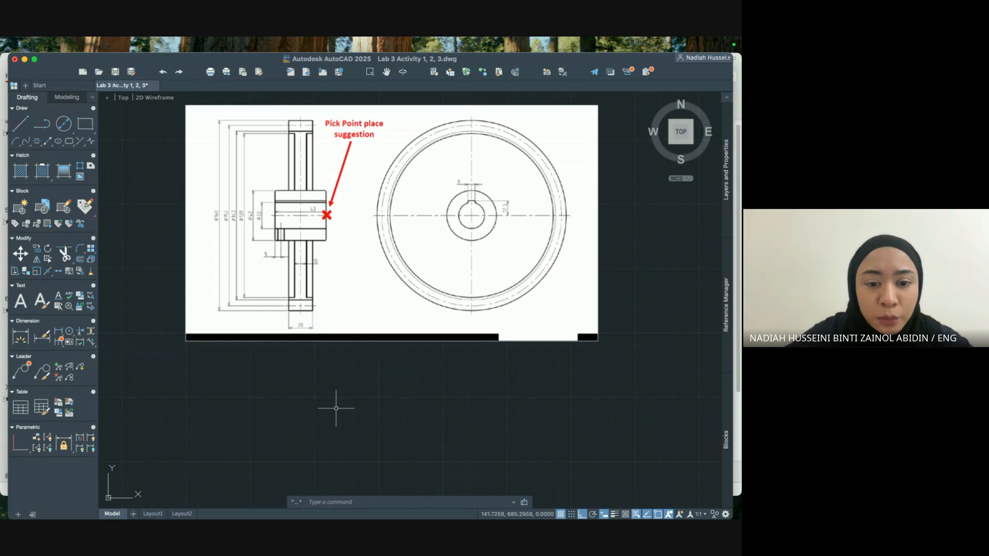
Start a line at a free point below the reference image, beneath the gear's side view.
scroll(290, 298, up, 5)
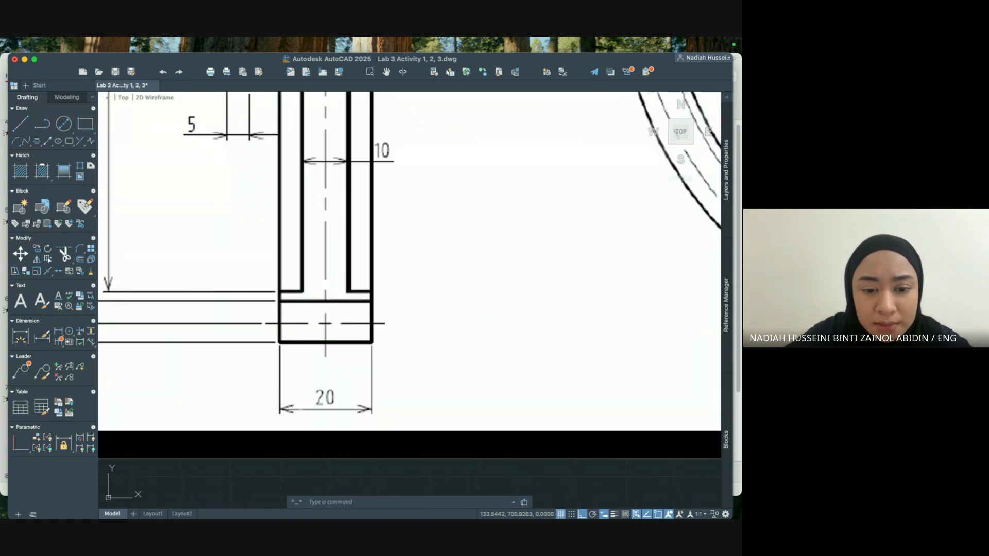
scroll(313, 355, down, 5)
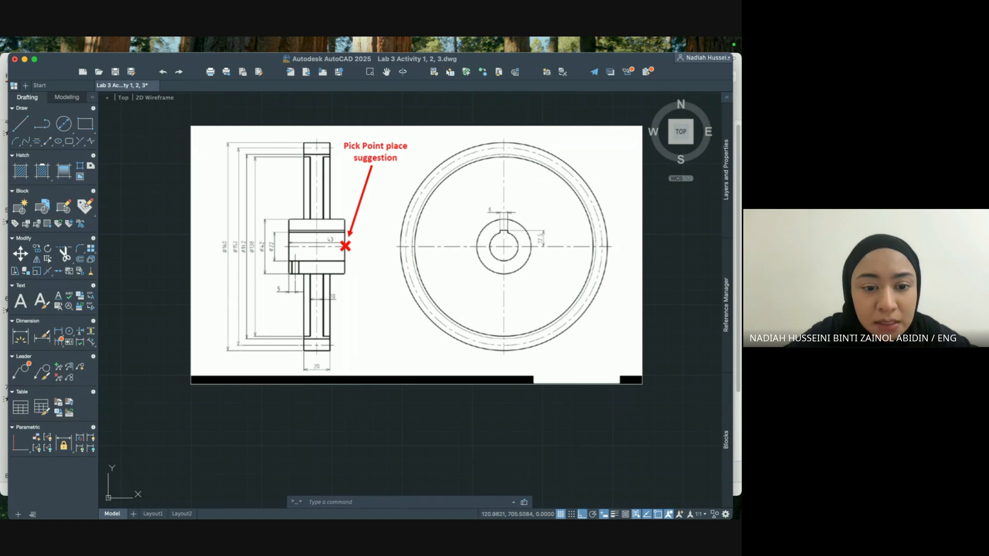
scroll(402, 252, down, 5)
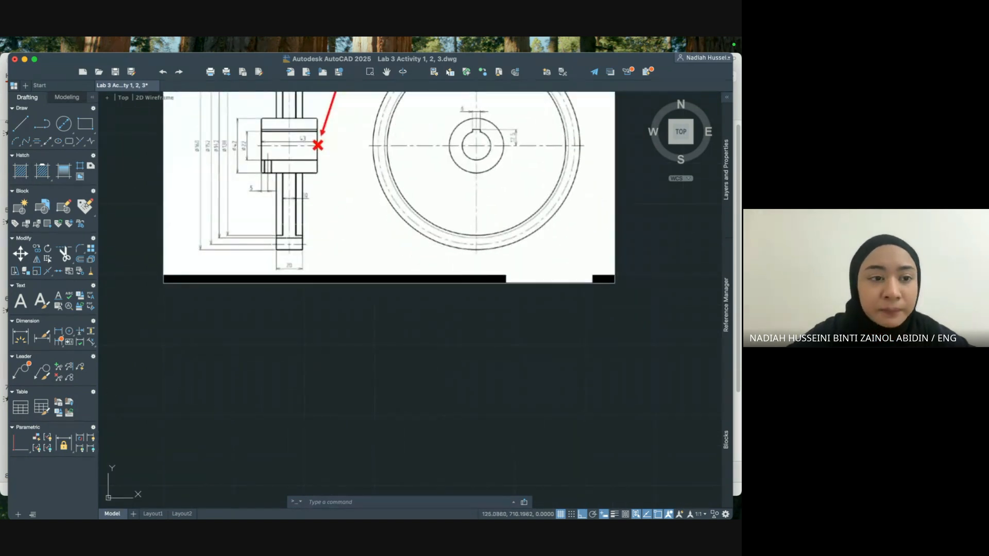
click(21, 123)
click(257, 357)
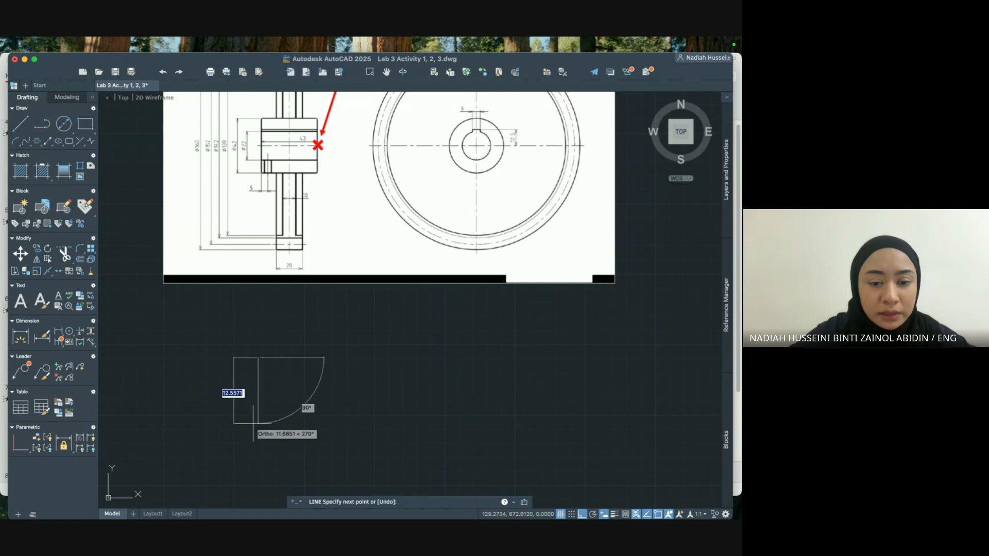
click(253, 446)
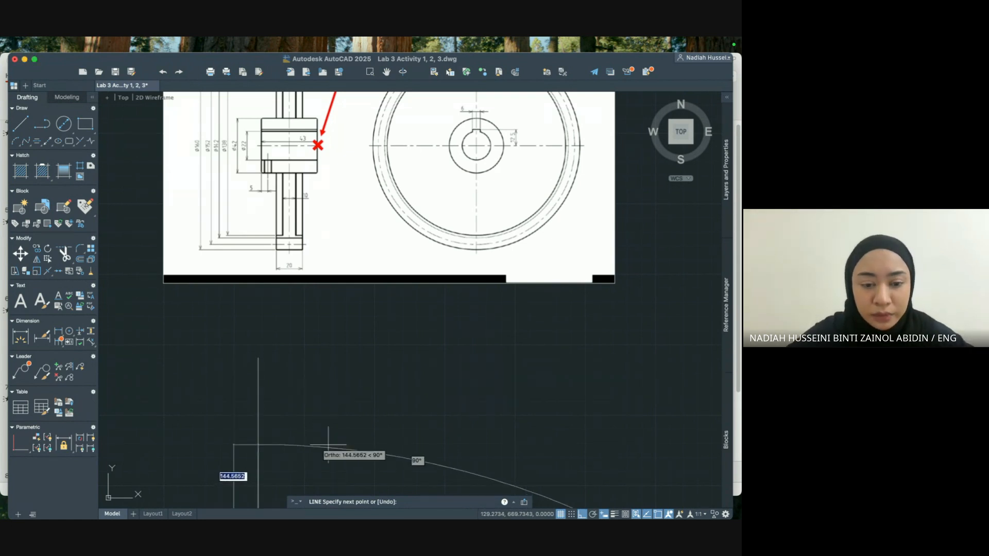
scroll(327, 444, down, 3)
scroll(328, 444, down, 2)
scroll(328, 444, down, 4)
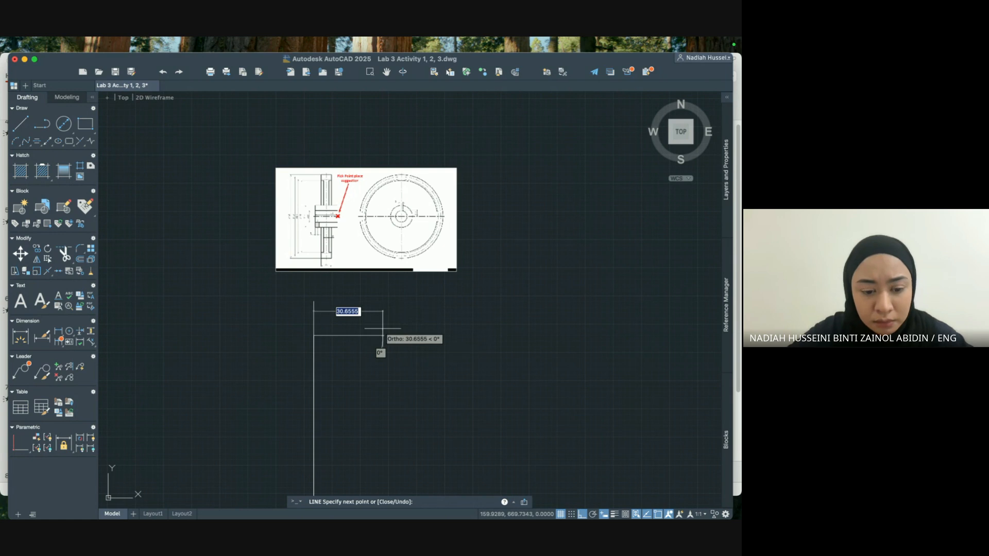
text(20)
key(Return)
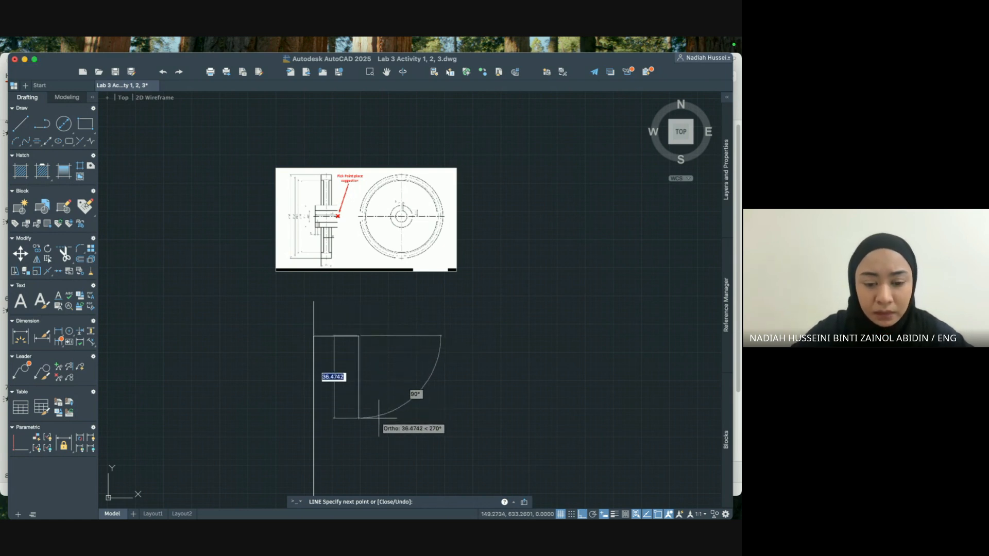
key(super+z)
key(super+z)
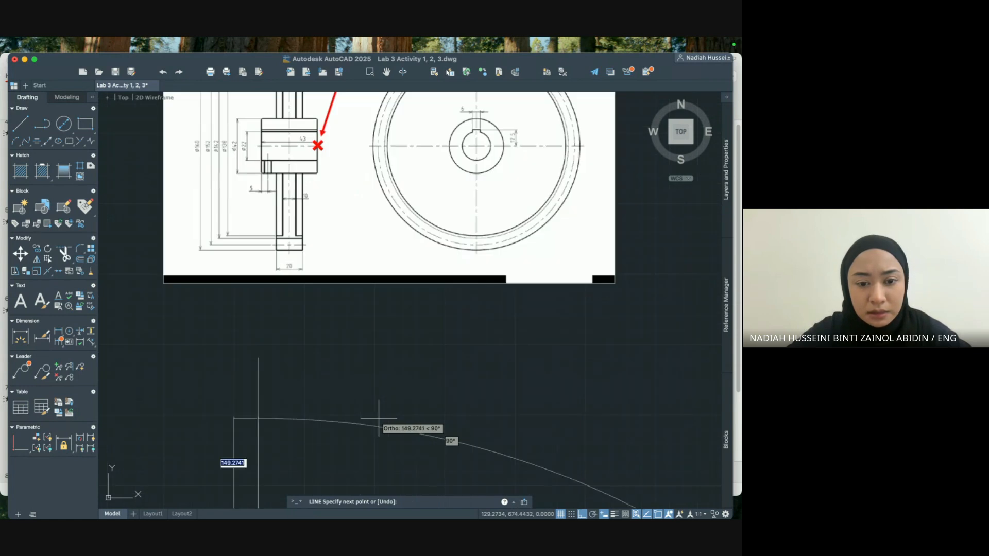
key(super+z)
Draw a 160 mm vertical line straight down from the start point as the first long side of the gear profile.
scroll(386, 418, down, 3)
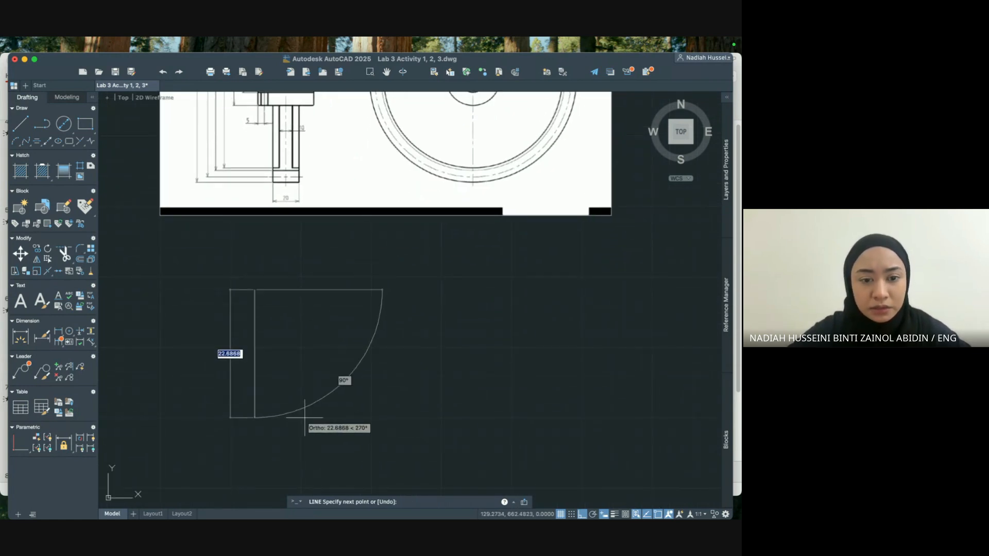
text(160)
key(Return)
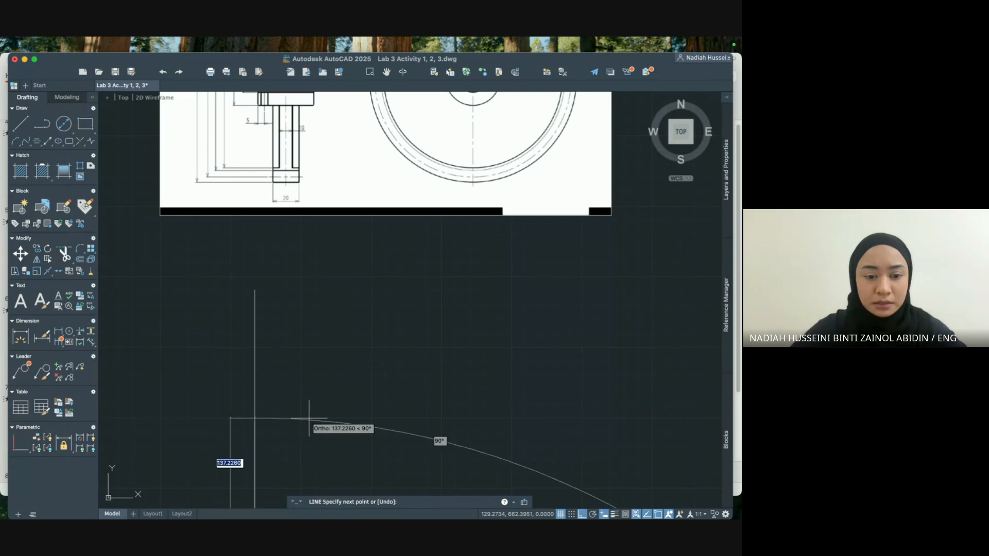
Complete the rectangle with a 20 mm bottom edge, a 160 mm side upward and a closing top edge.
scroll(310, 417, down, 4)
scroll(310, 413, down, 4)
scroll(310, 413, down, 3)
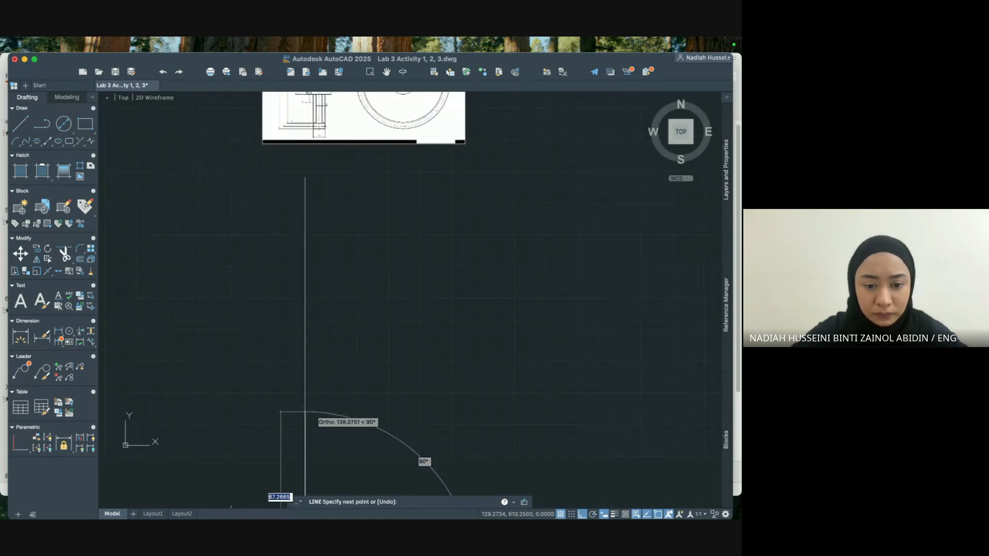
scroll(506, 383, down, 5)
scroll(506, 382, down, 2)
scroll(506, 398, down, 2)
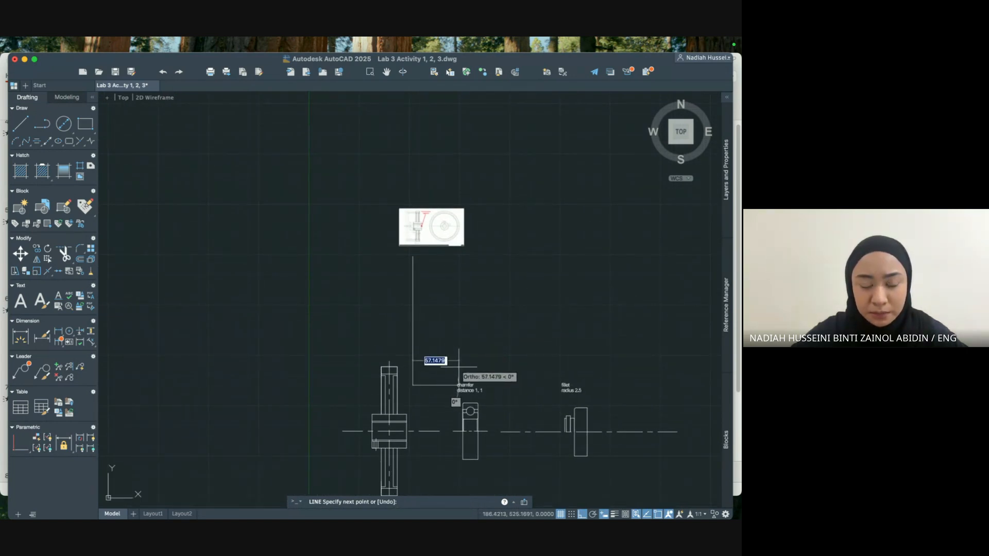
text(20)
key(Return)
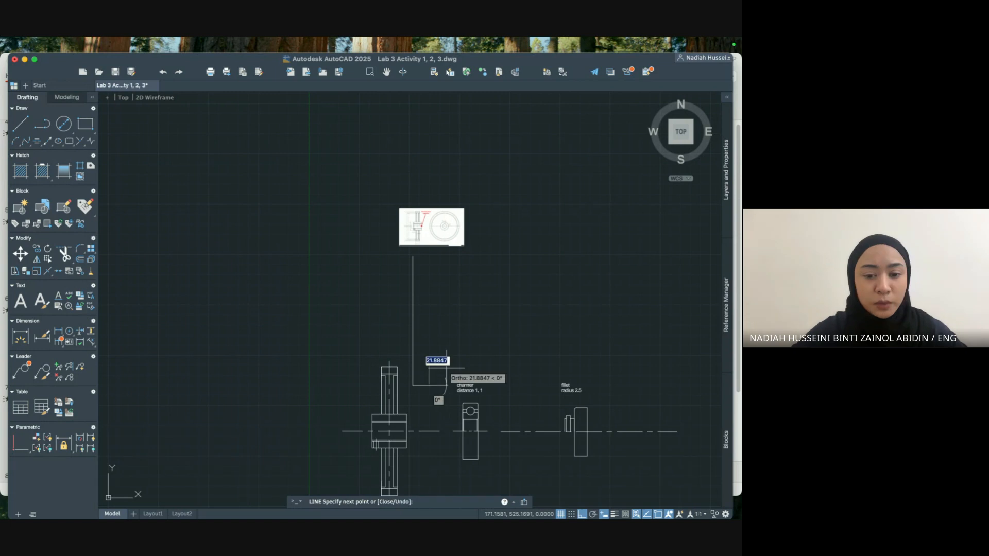
text(1)
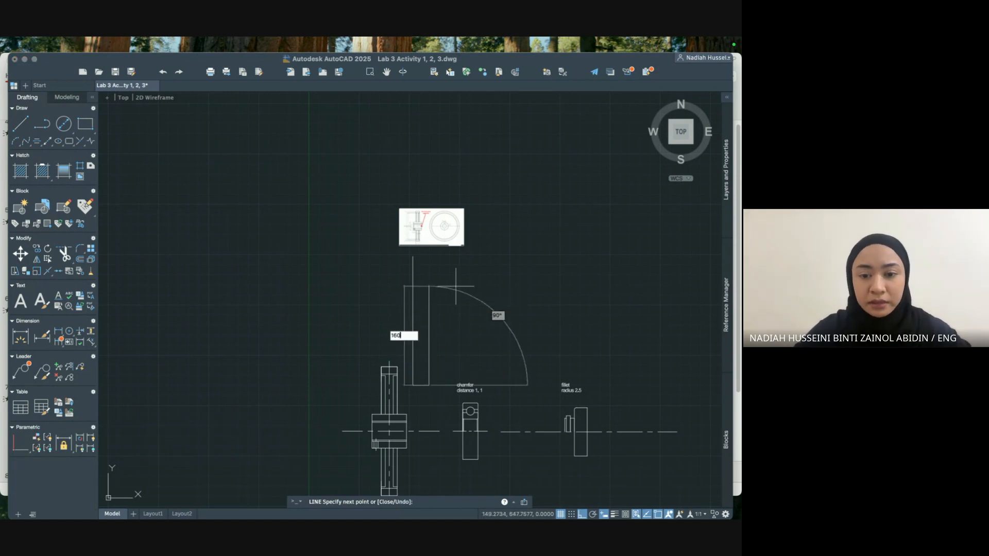
text(60)
key(Return)
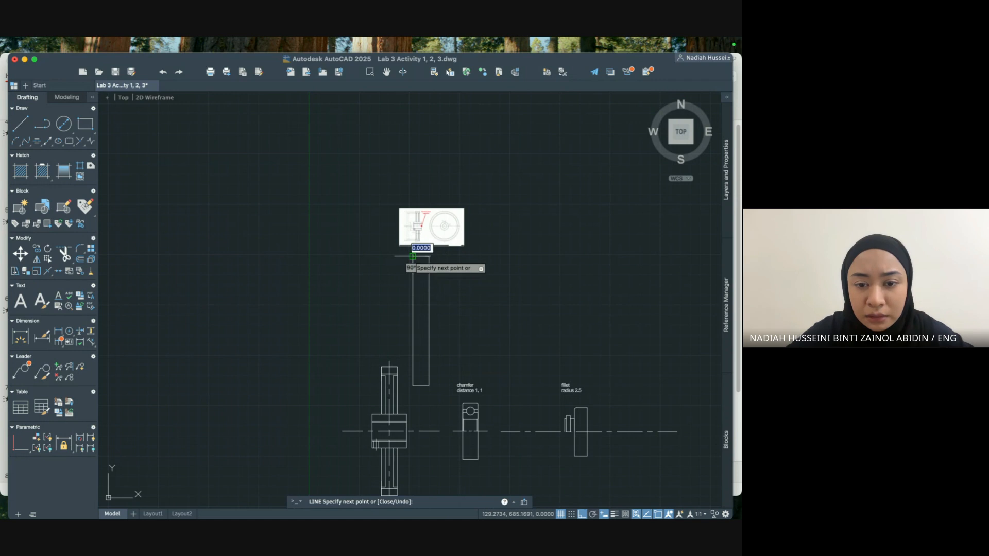
key(Return)
Move the 20 by 160 mm rectangle from its left-side midpoint to the free area left of the reference image.
scroll(412, 258, up, 2)
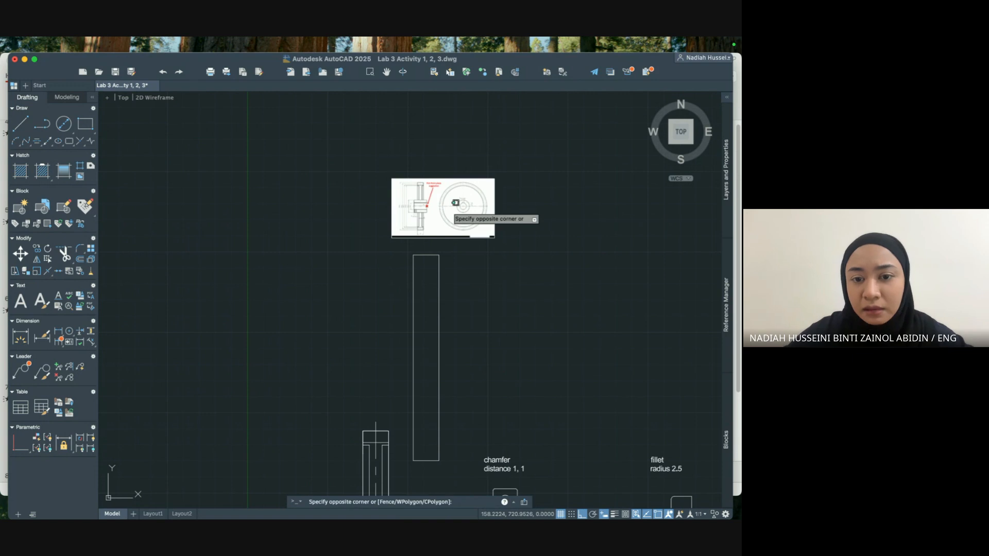
click(406, 252)
click(457, 464)
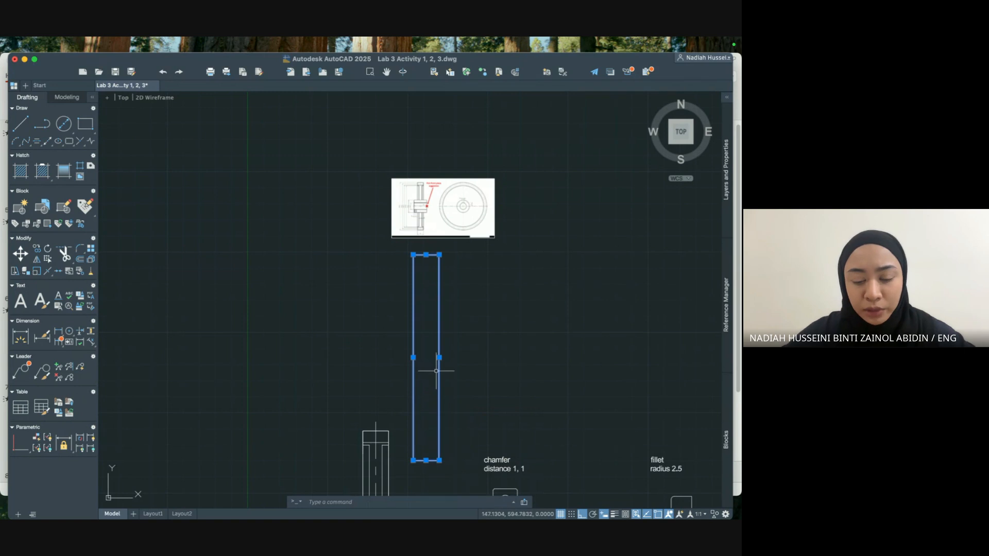
text(move)
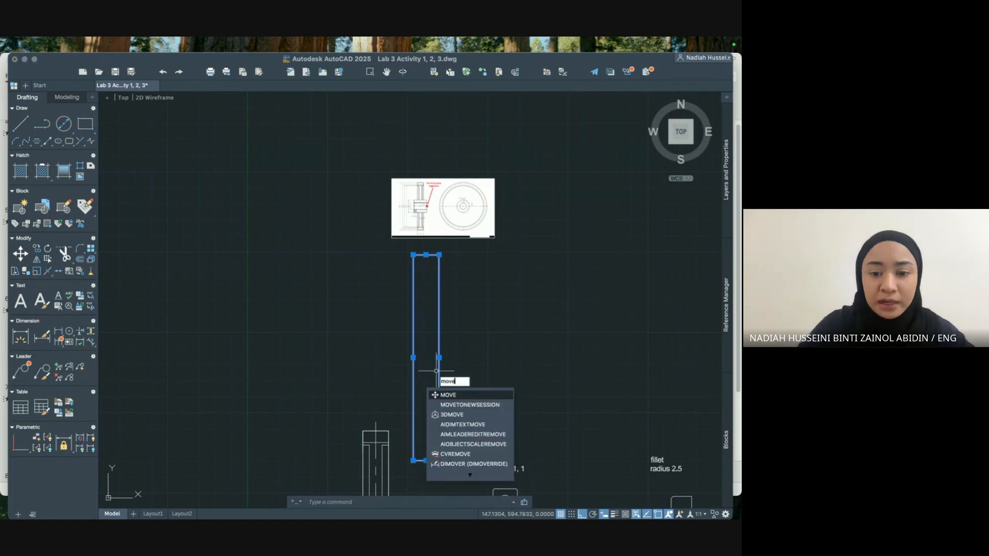
click(448, 395)
click(413, 358)
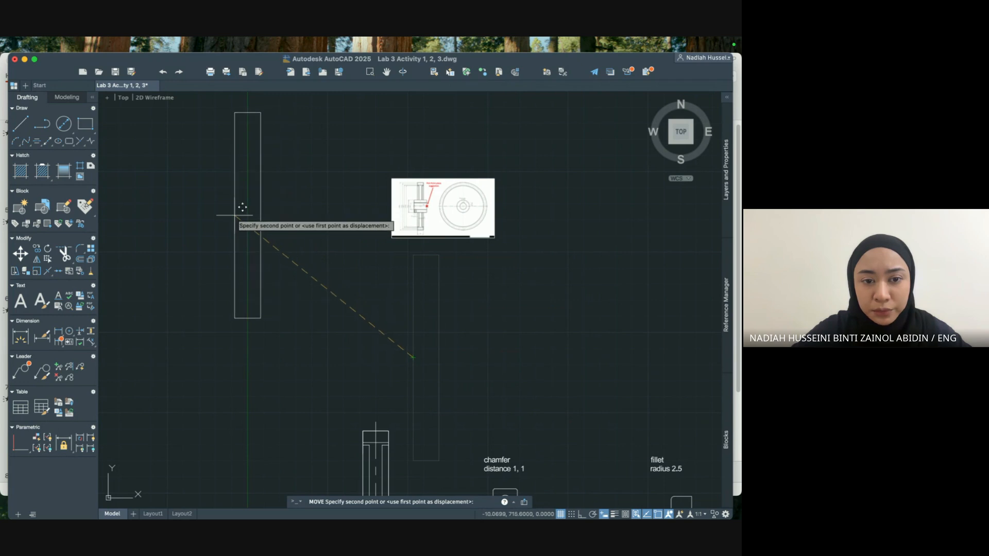
click(268, 217)
Scale the reference image up by eye to more than double its size, from a base point near its lower-left corner.
scroll(449, 281, down, 3)
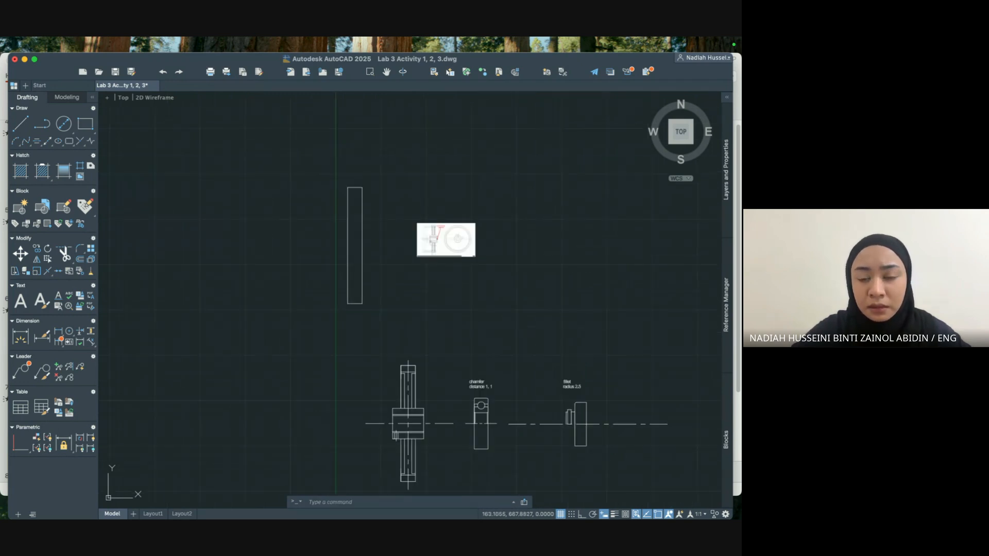
middle_drag(451, 280, 423, 349)
scroll(454, 278, up, 4)
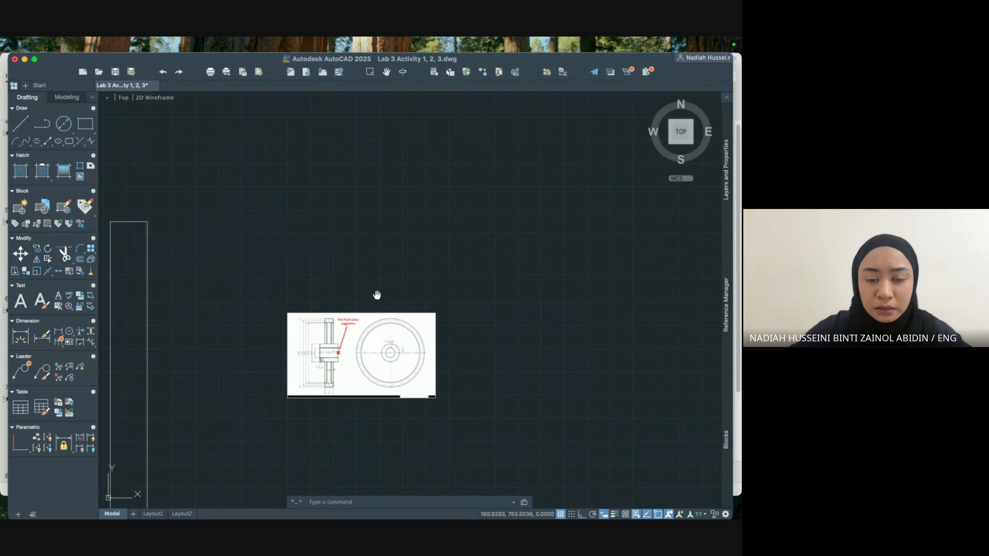
middle_drag(376, 295, 525, 256)
click(467, 311)
click(464, 299)
click(584, 376)
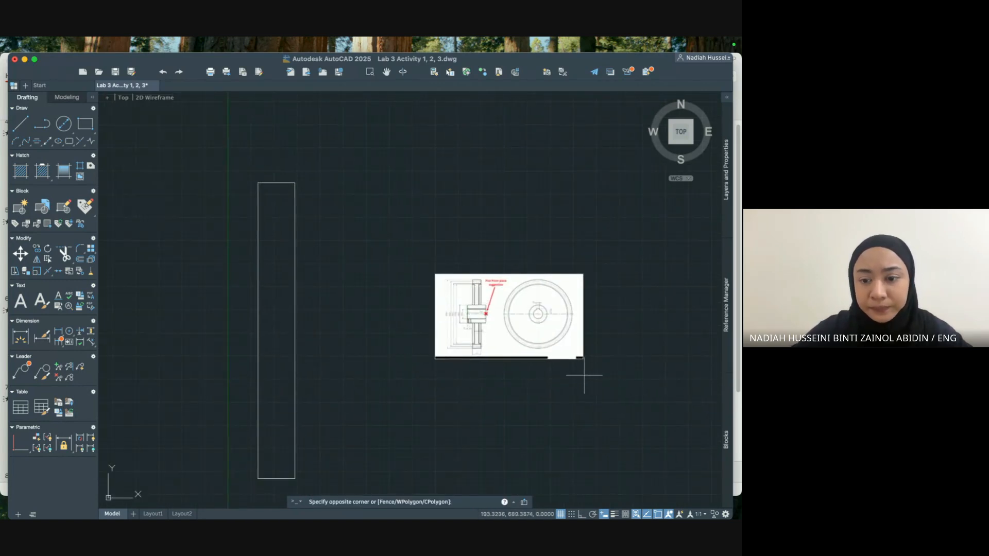
click(472, 277)
text(sc)
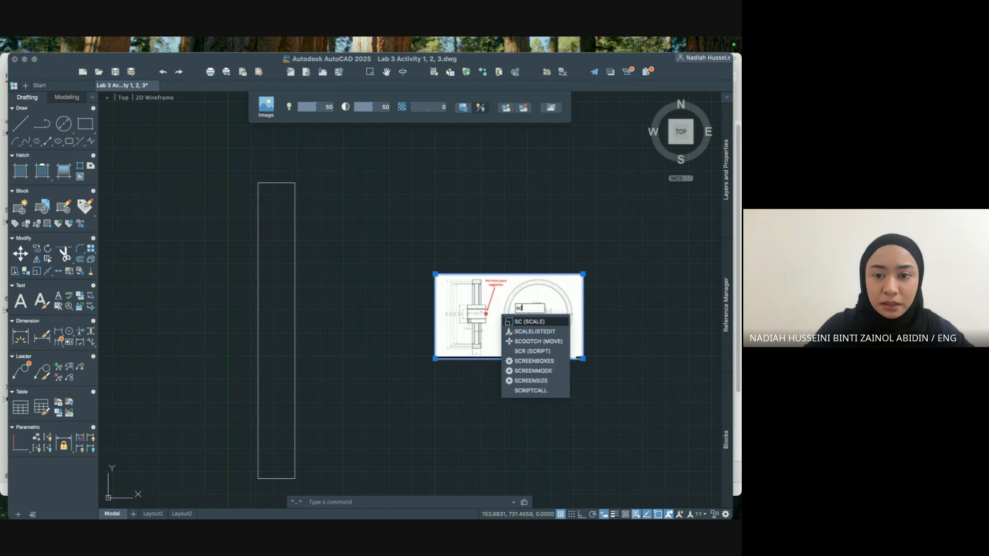
key(Return)
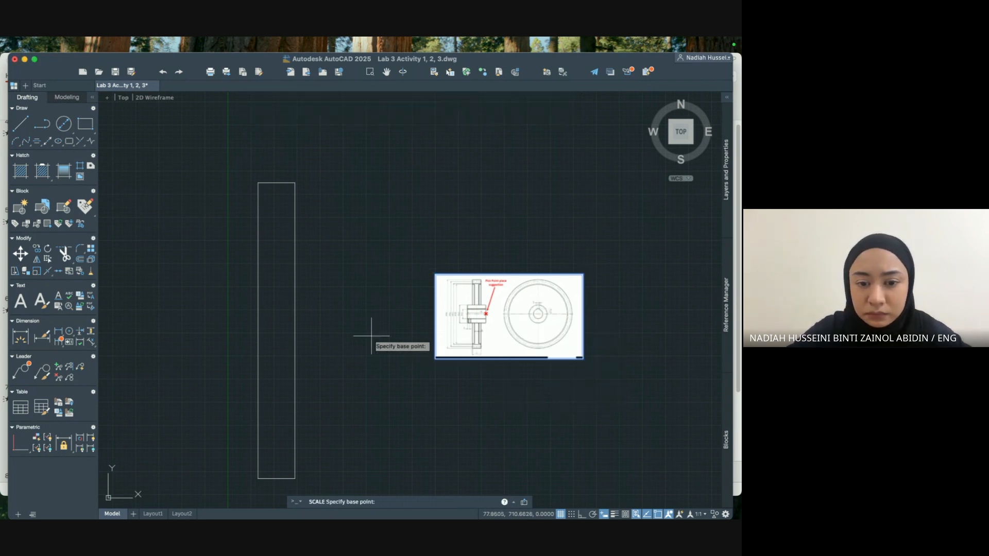
click(423, 352)
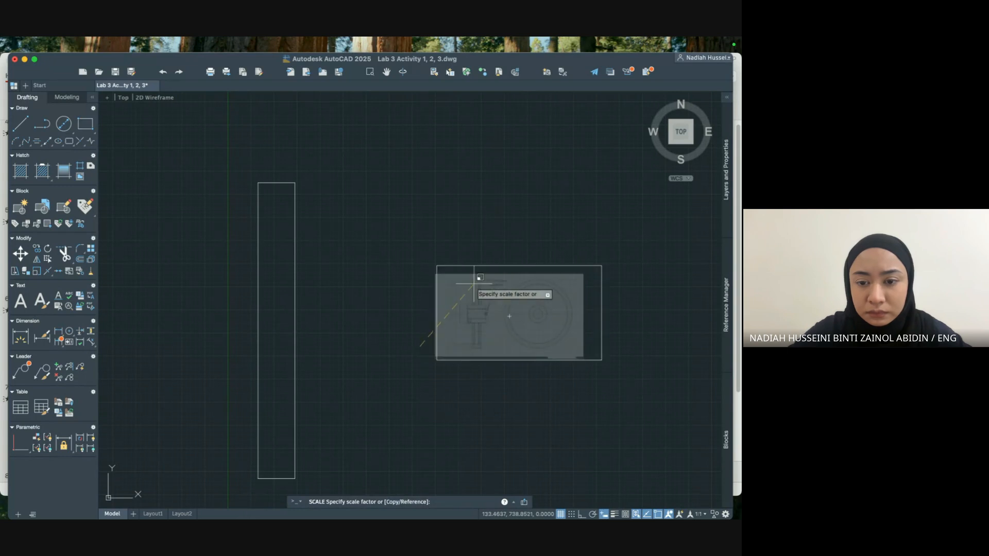
click(526, 202)
mouse_move(542, 273)
middle_down()
mouse_move(504, 287)
mouse_move(516, 248)
middle_up()
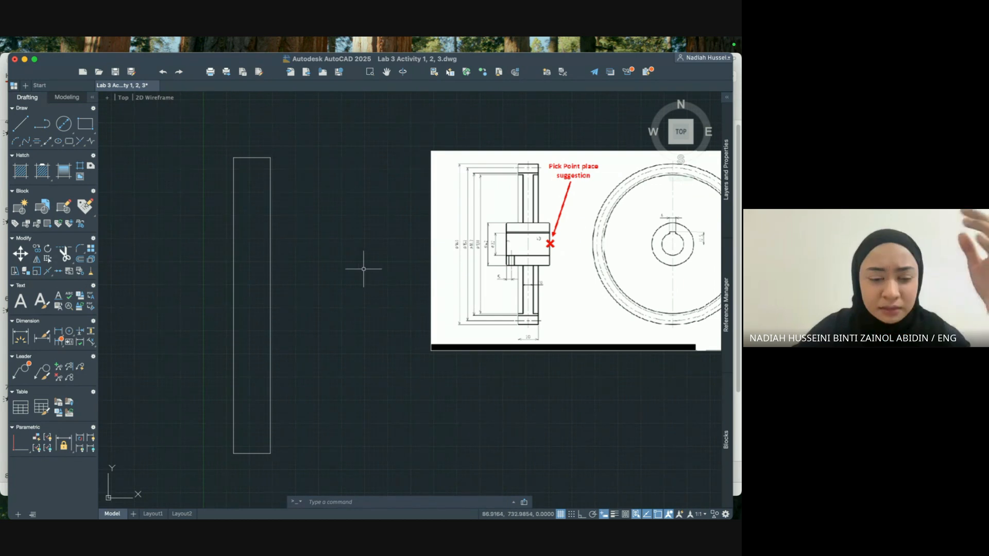
Toggle the Midpoint mode in the object snap options.
scroll(523, 250, up, 4)
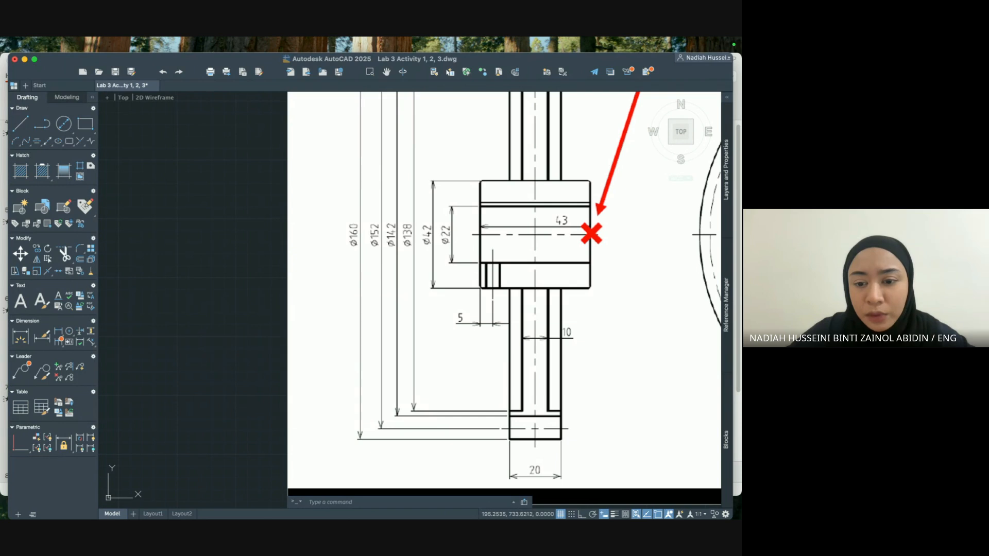
scroll(604, 319, down, 2)
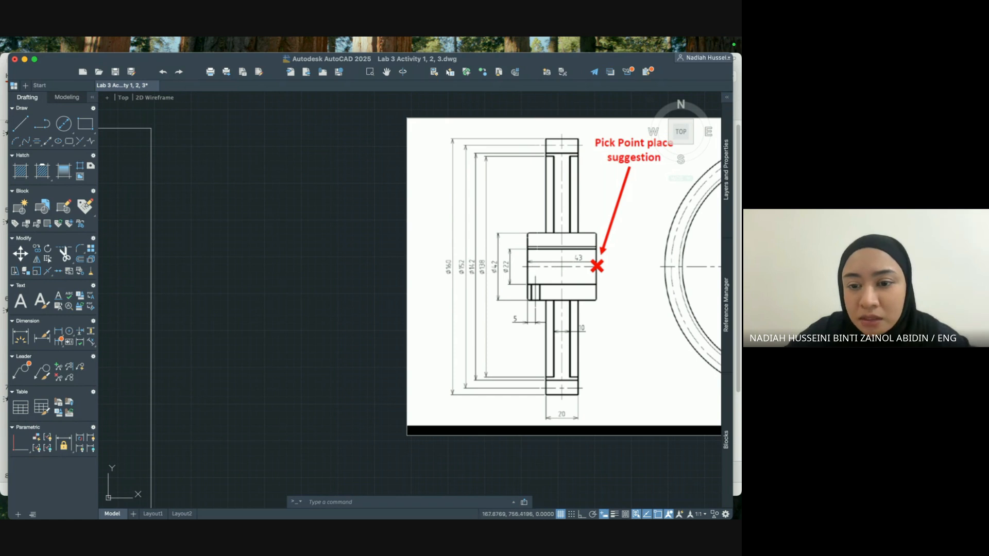
middle_drag(320, 322, 493, 276)
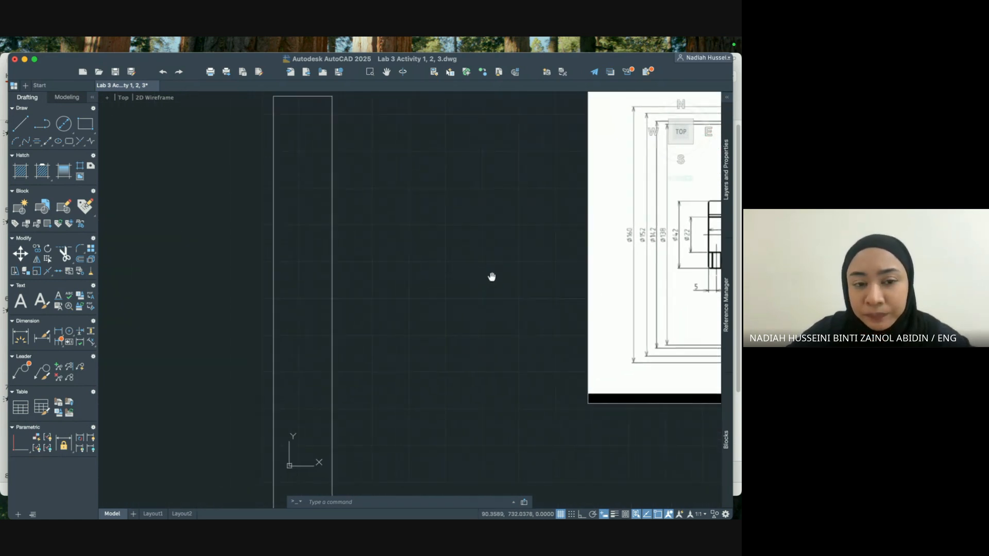
click(660, 515)
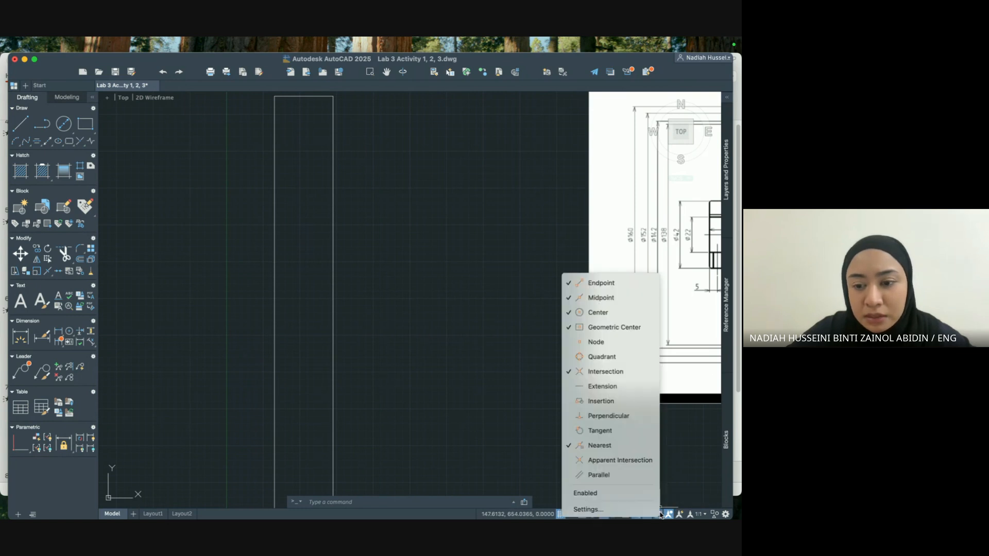
click(601, 298)
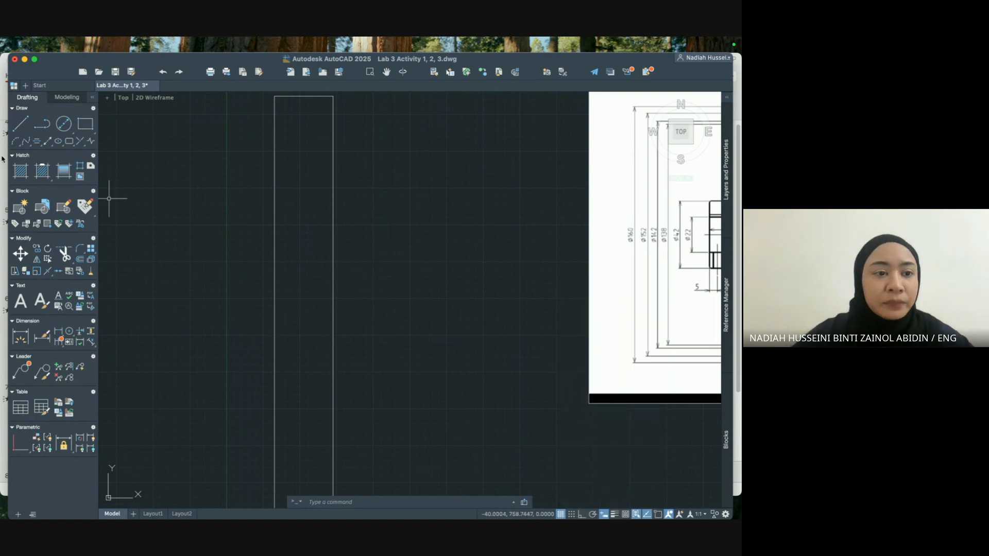
Draw a horizontal line about 10 mm long outward to the left from the midpoint of the rectangle's left side.
click(20, 123)
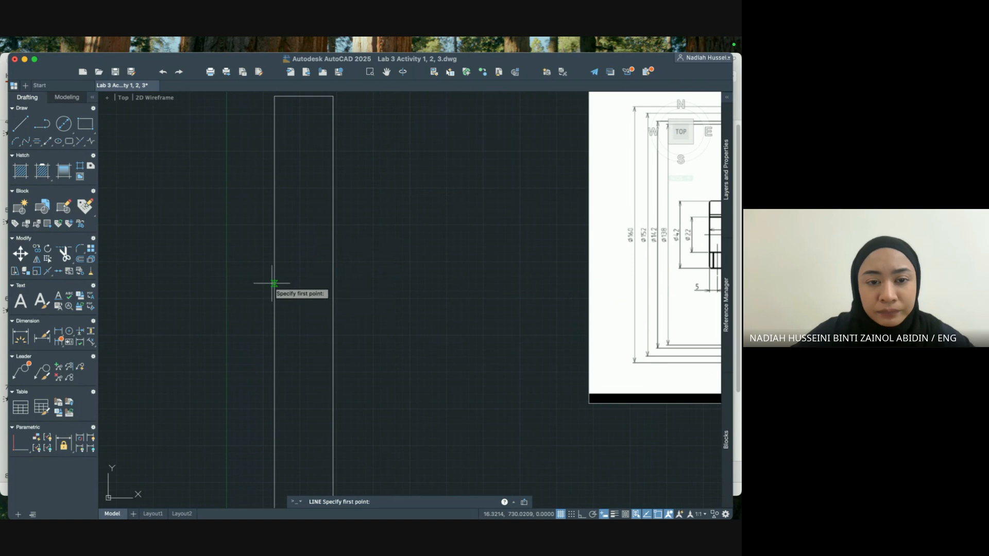
scroll(272, 283, down, 2)
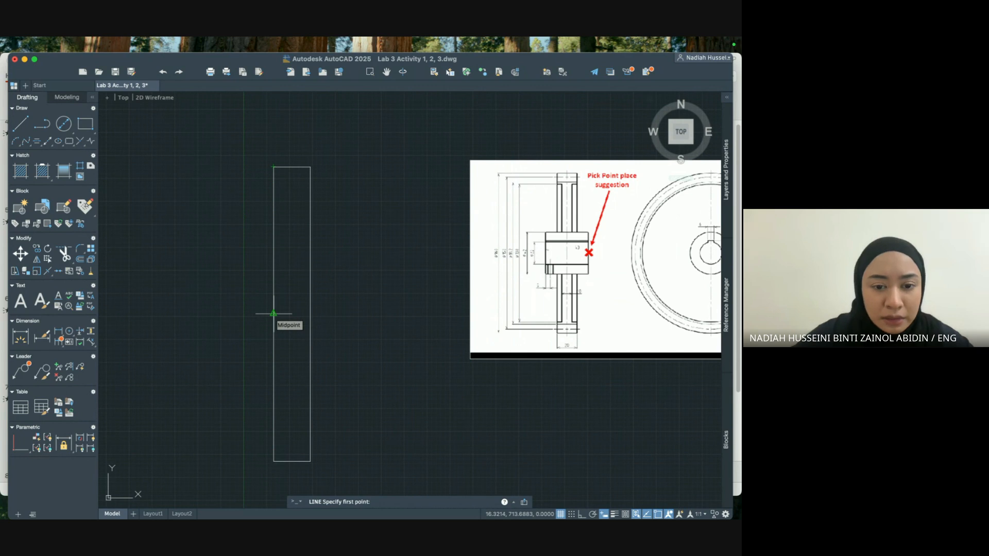
scroll(273, 313, up, 3)
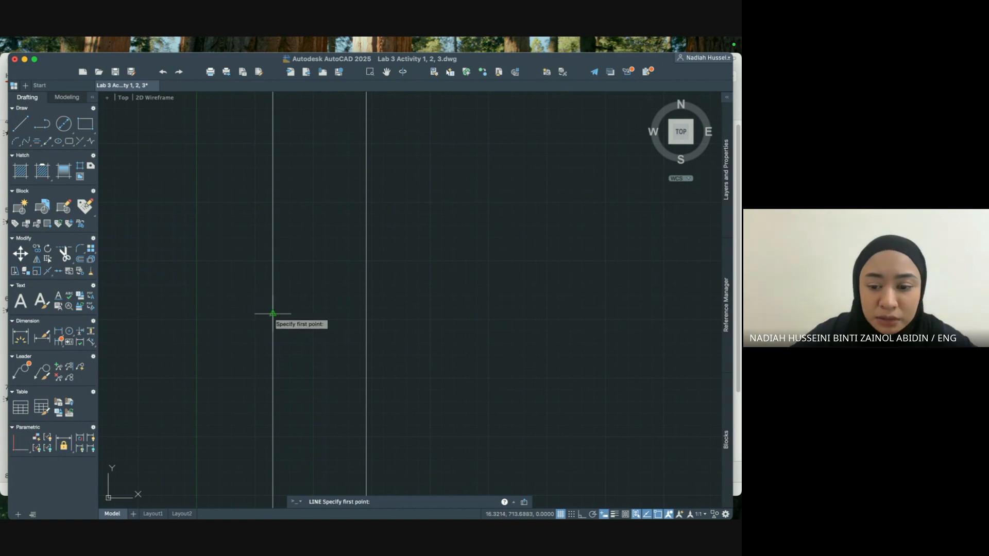
click(273, 313)
click(223, 313)
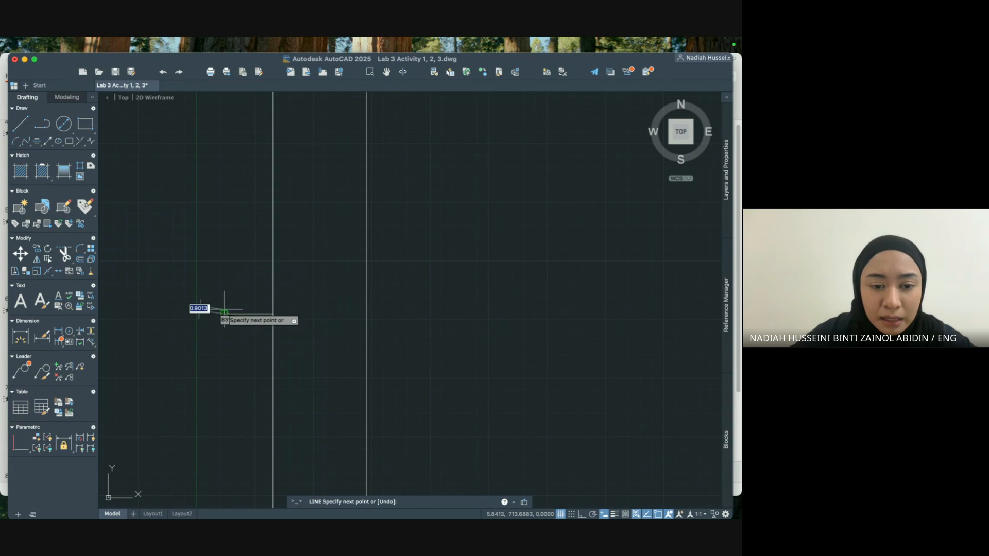
key(Return)
Stretch the short line's inner end across and beyond the rectangle's right side, for a total length of about 45 mm.
click(252, 313)
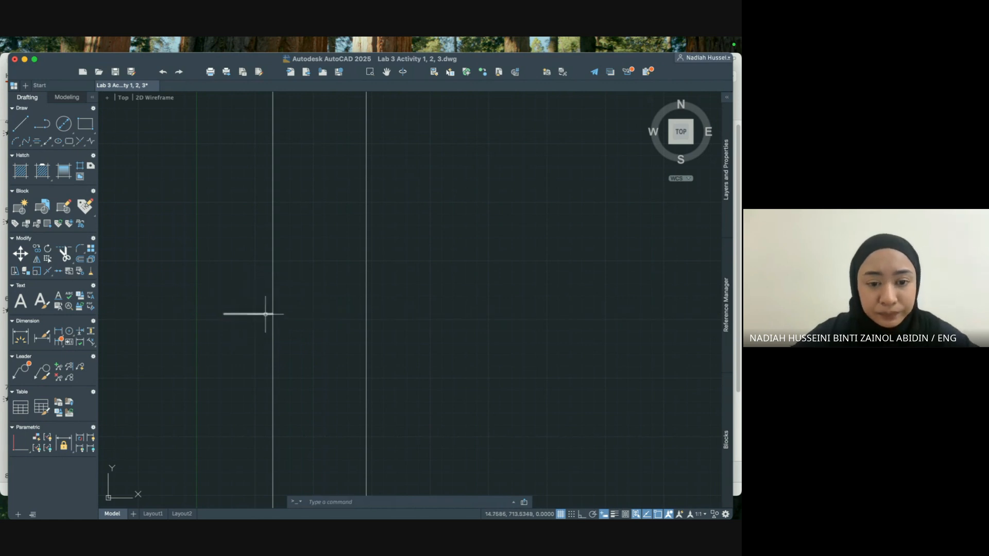
click(273, 313)
click(436, 313)
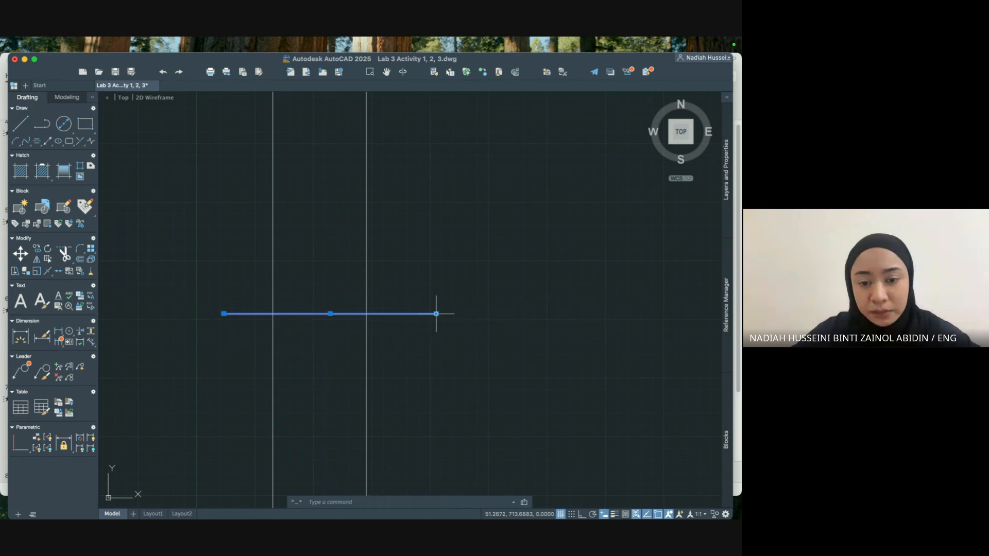
key(Escape)
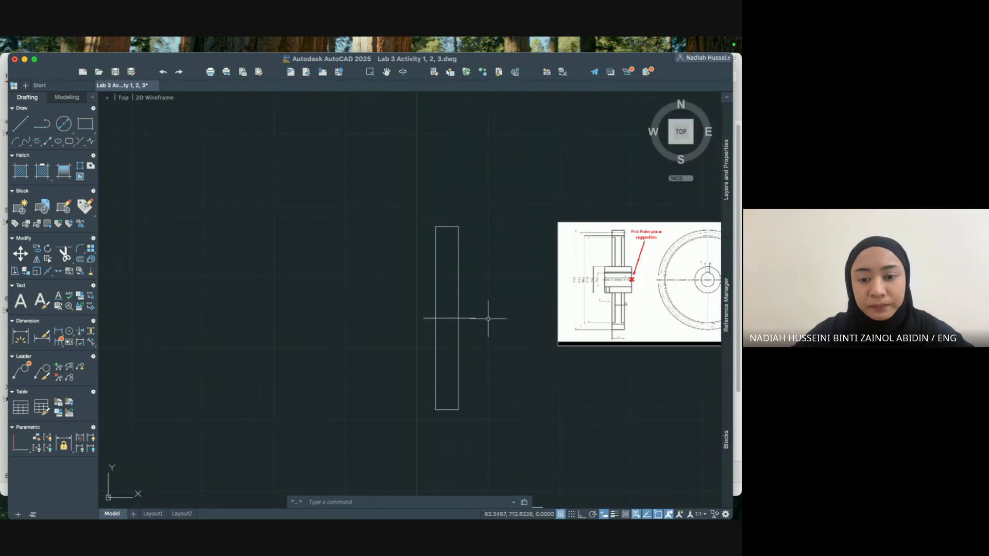
Change the horizontal line's linetype to CENTER.
click(475, 319)
right_click(474, 319)
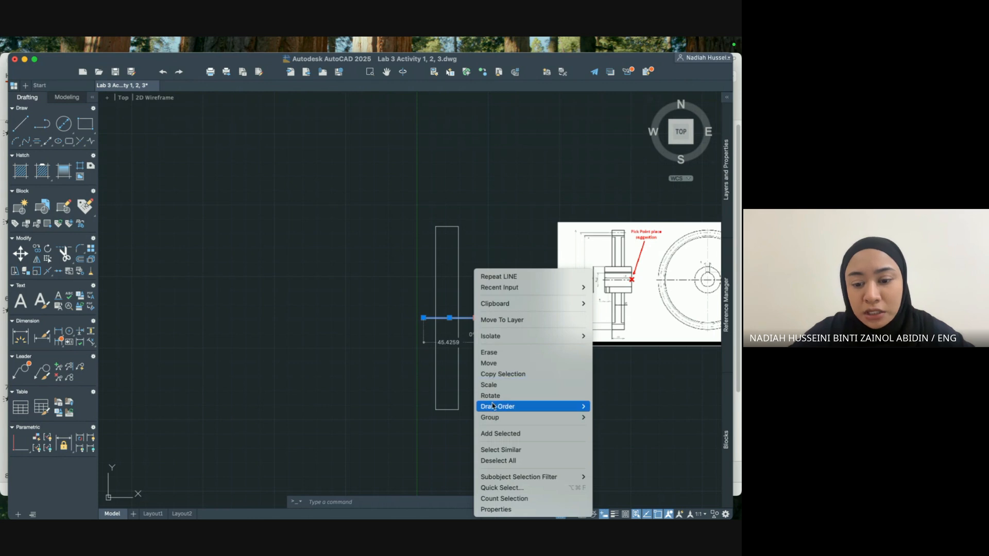
click(494, 509)
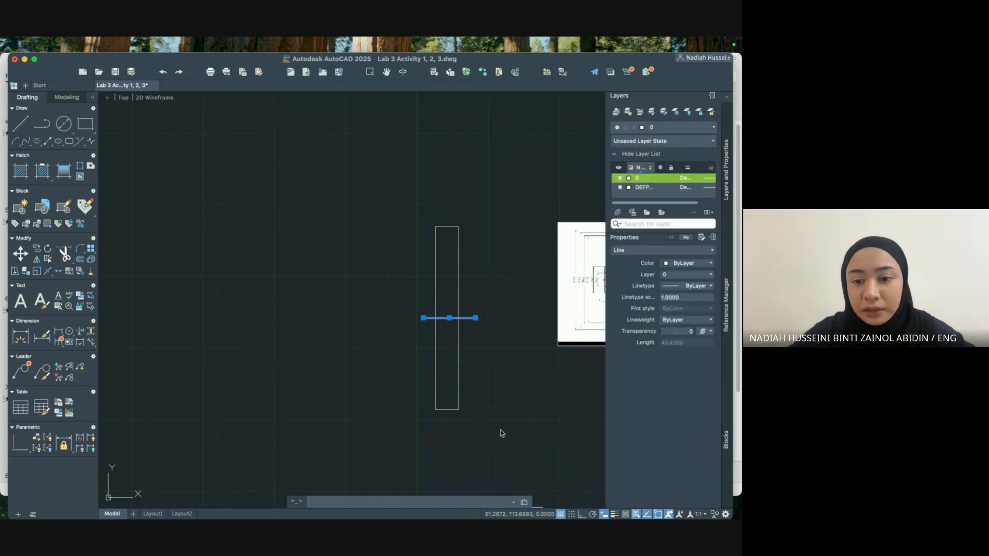
click(699, 286)
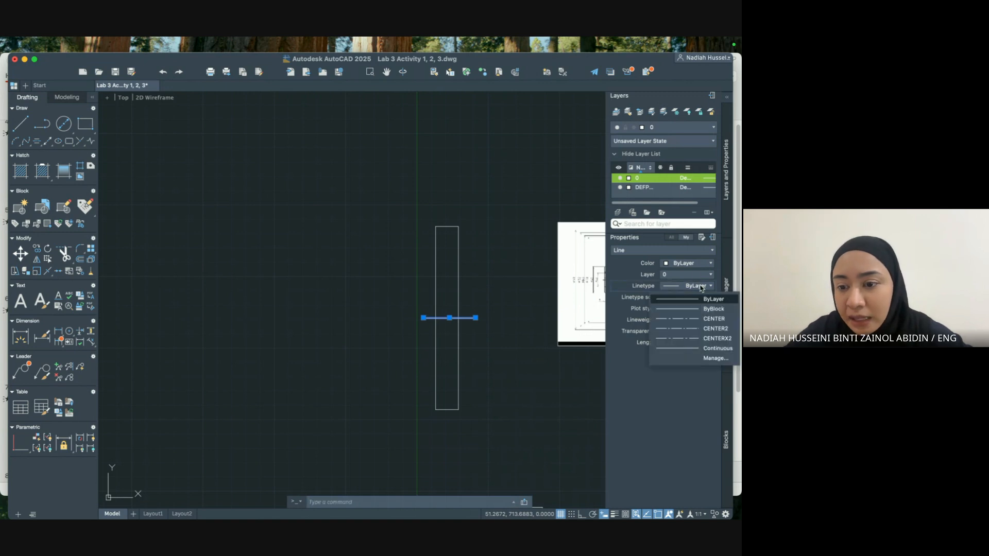
click(708, 319)
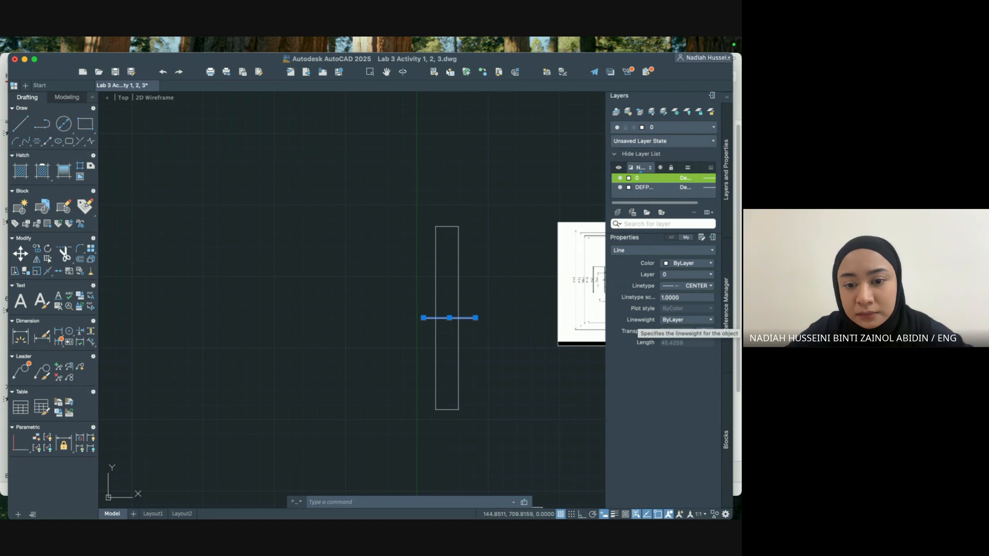
key(Escape)
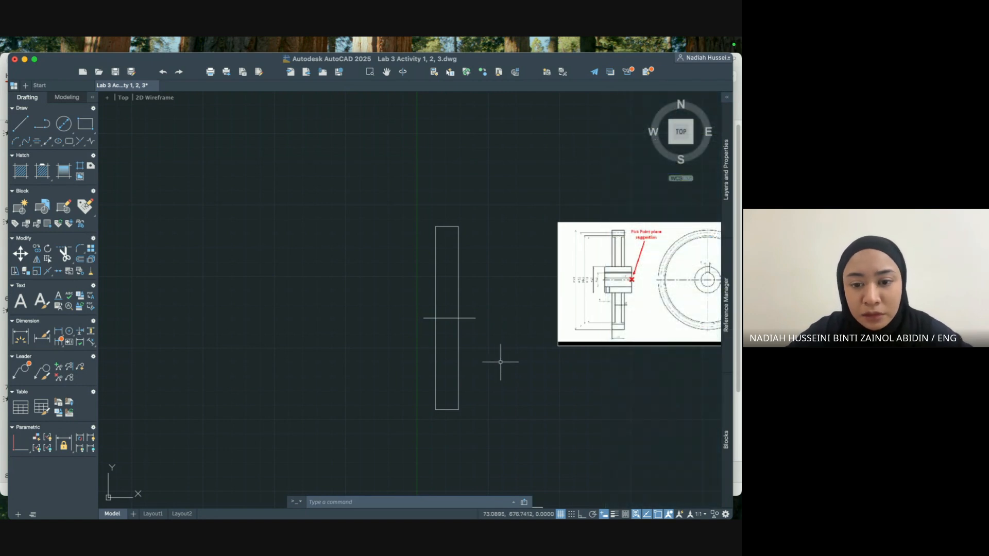
Stretch both ends of the horizontal centre line further outward, for a total length of about 160 mm.
click(474, 317)
click(424, 317)
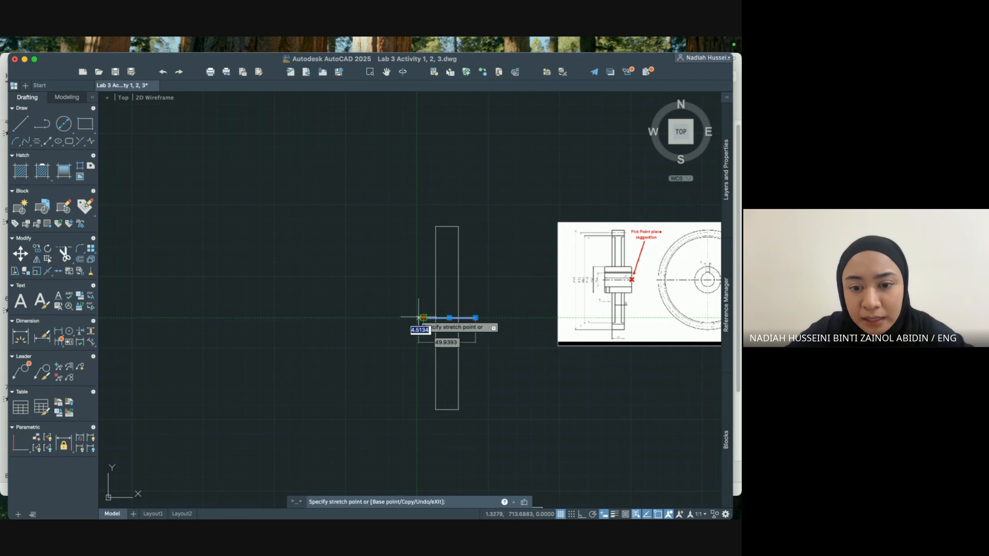
click(363, 318)
click(474, 318)
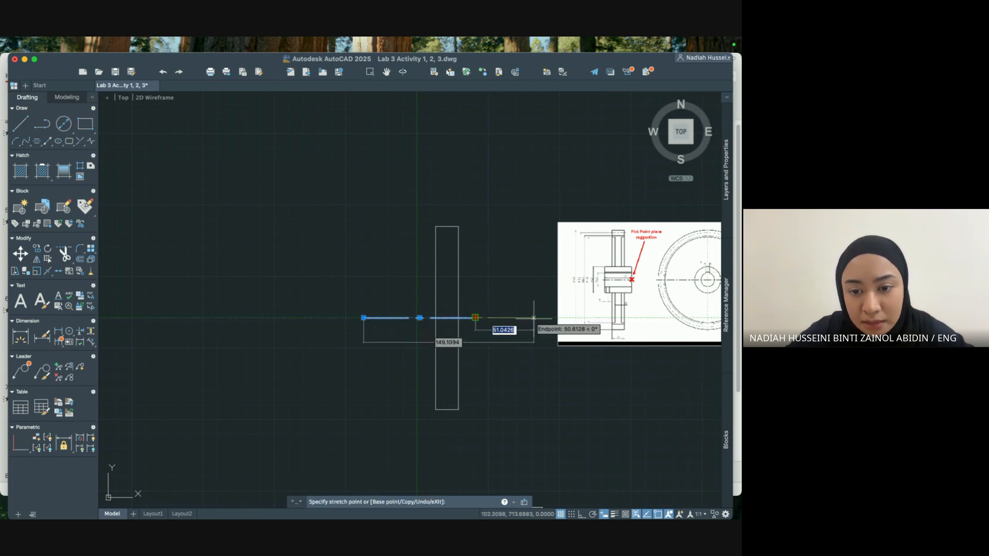
click(547, 317)
key(Escape)
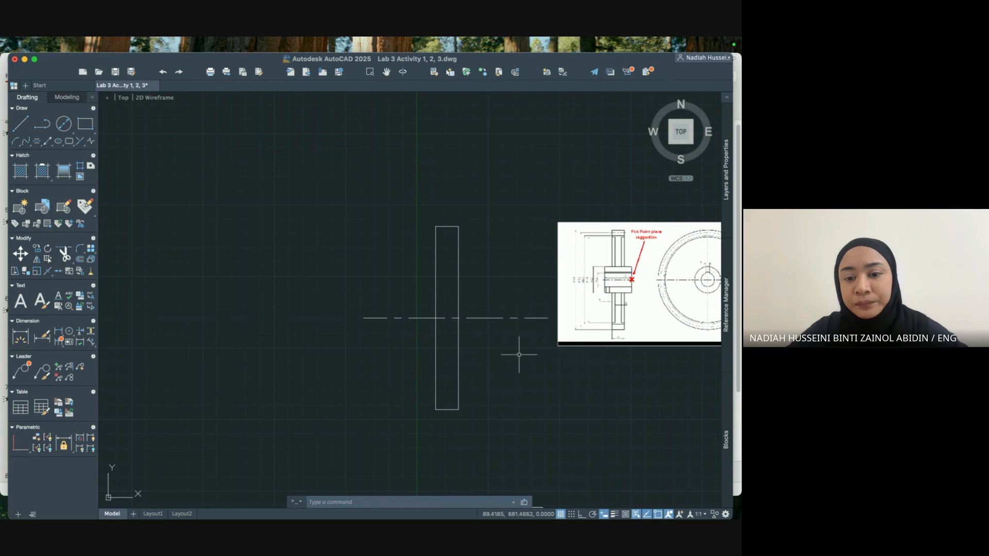
Open the properties of the horizontal centre line.
middle_drag(519, 354, 463, 368)
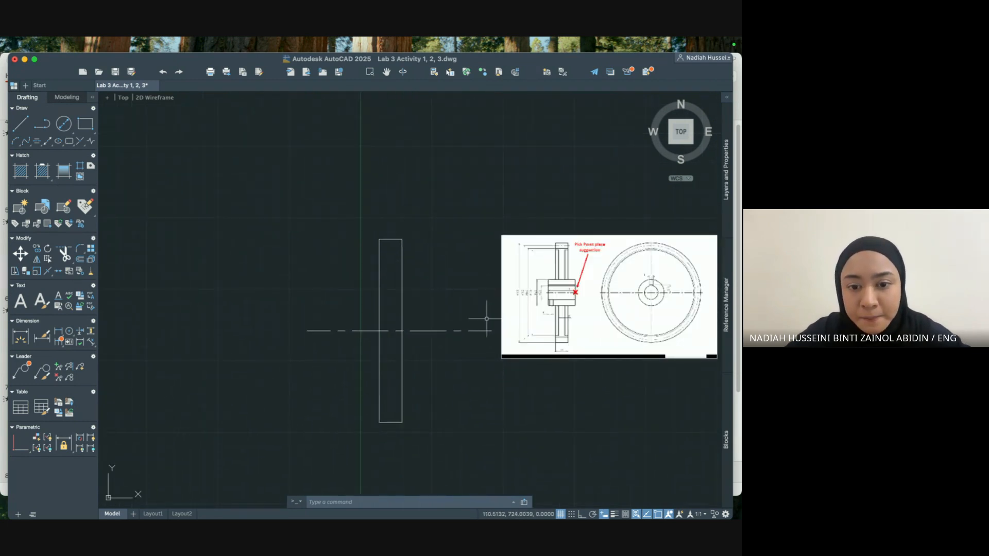
scroll(443, 303, up, 2)
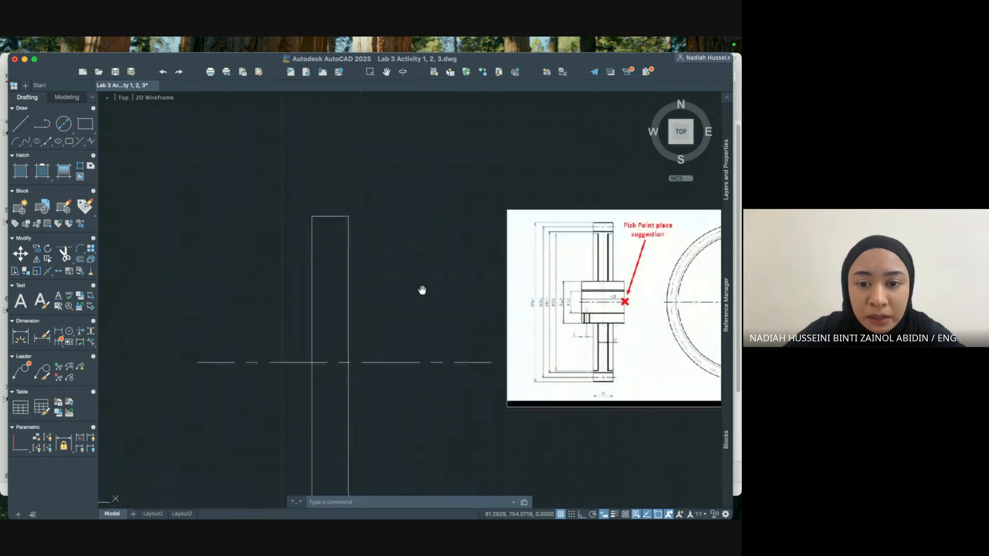
middle_drag(421, 287, 386, 276)
click(365, 350)
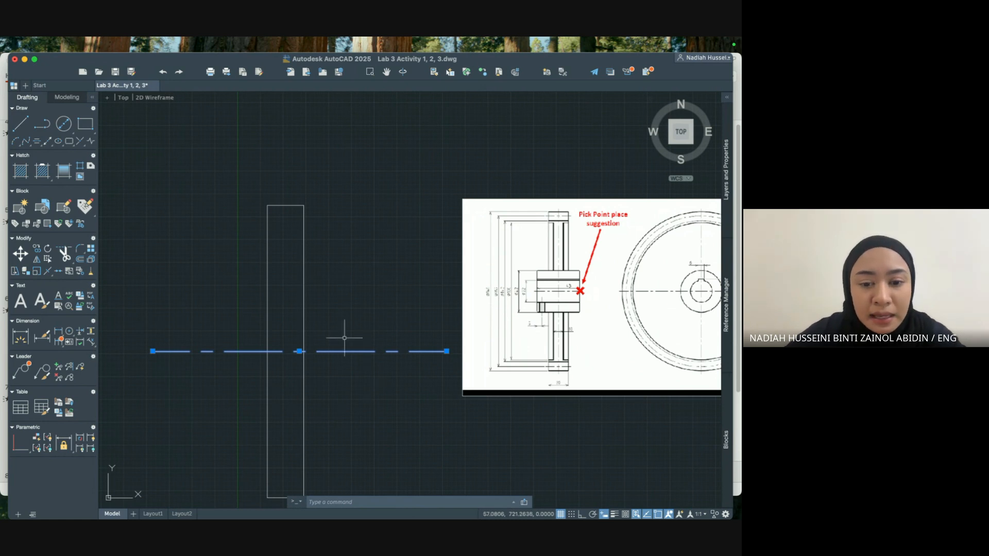
right_click(340, 352)
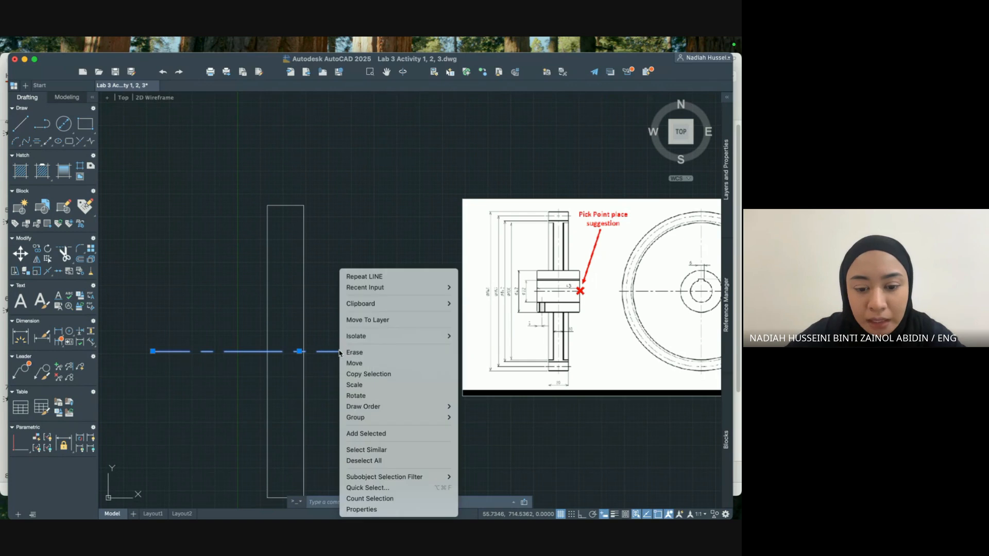
click(382, 514)
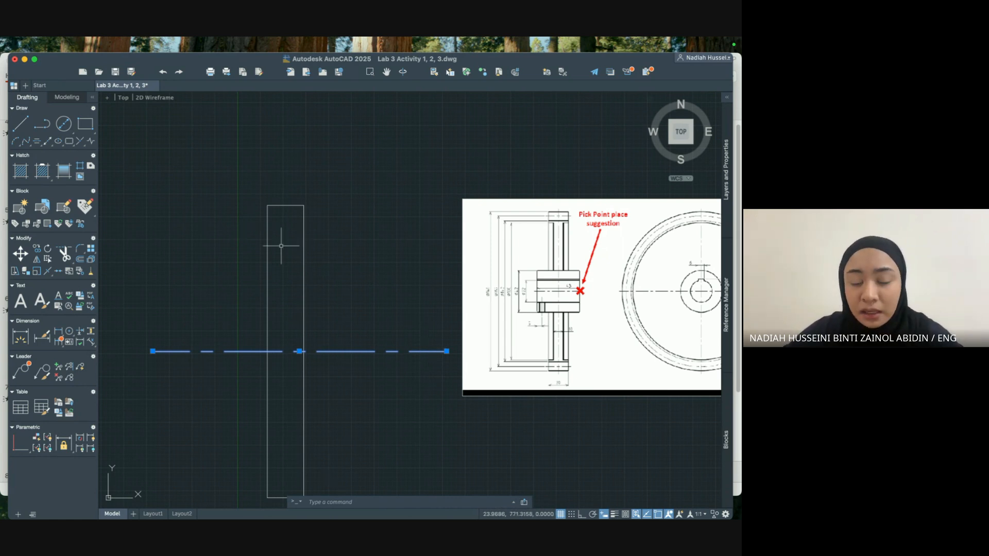
right_click(399, 351)
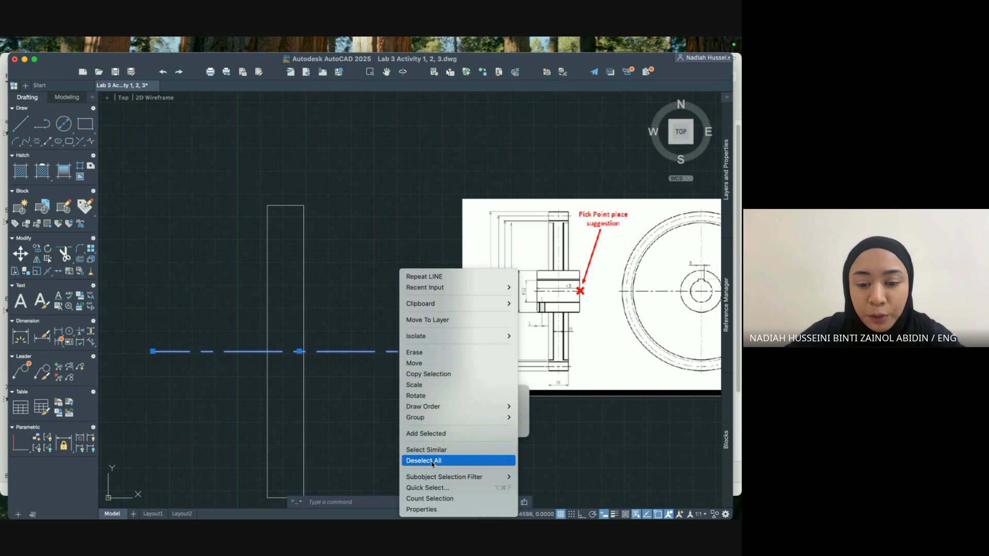
click(431, 508)
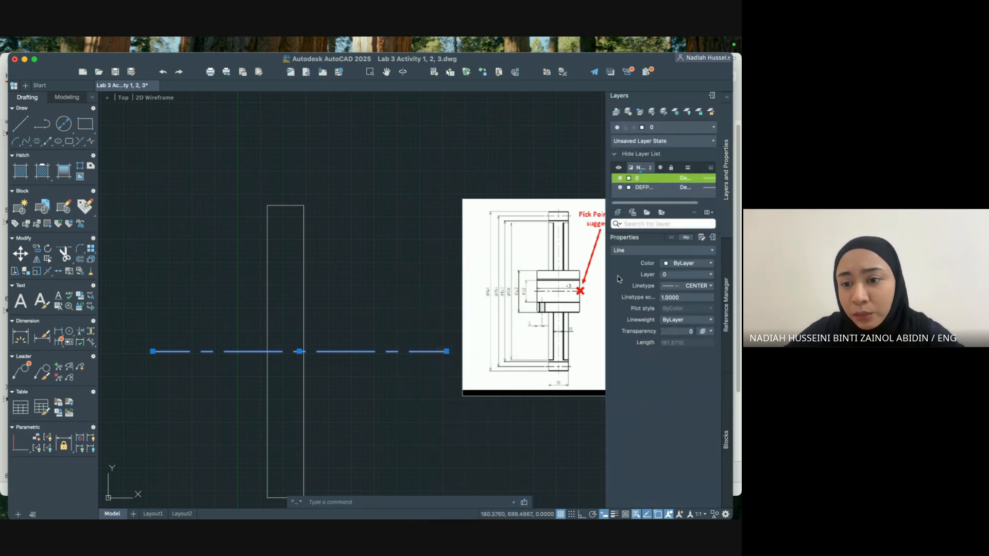
click(726, 351)
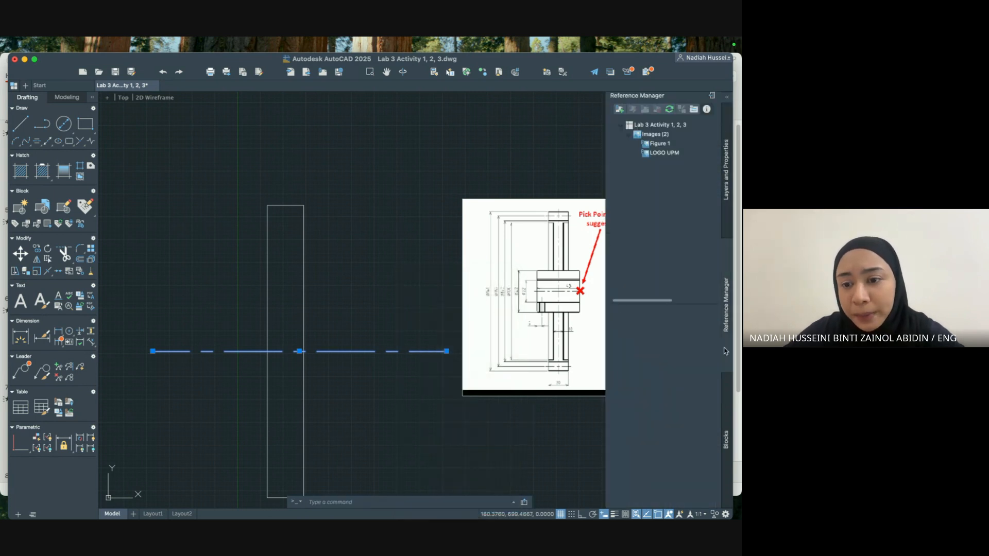
click(727, 193)
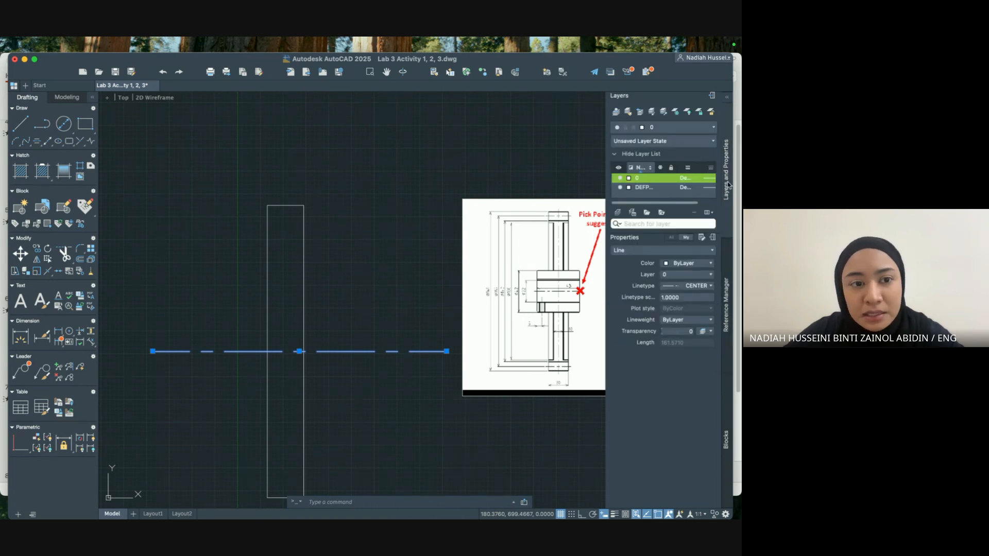
click(729, 281)
click(728, 216)
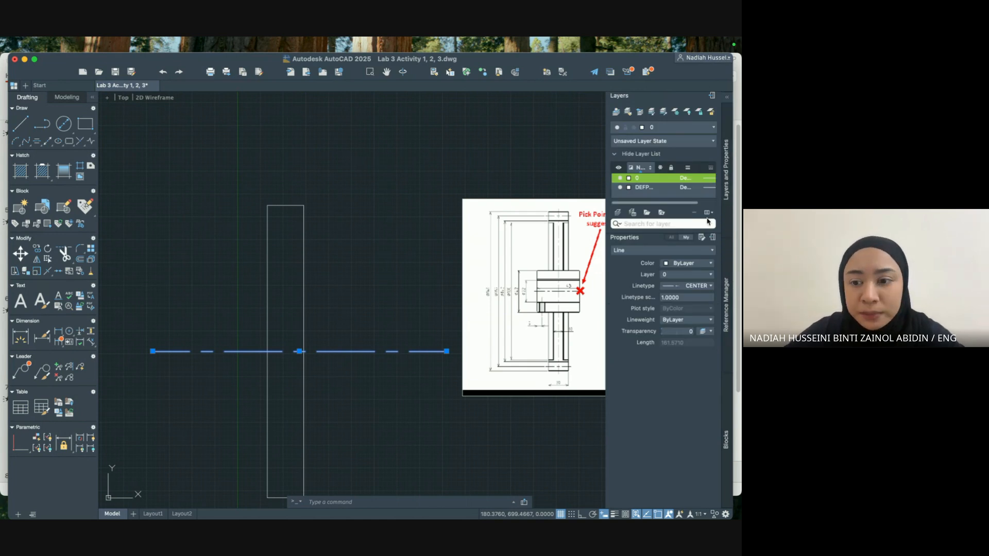
Set the centre line's color to Red and clear the selection.
click(685, 264)
click(685, 265)
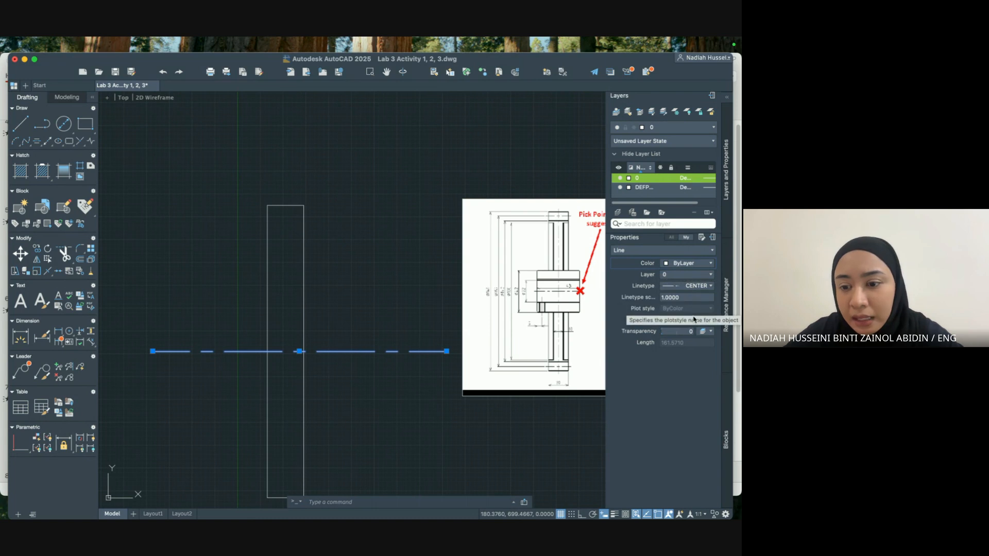
click(705, 264)
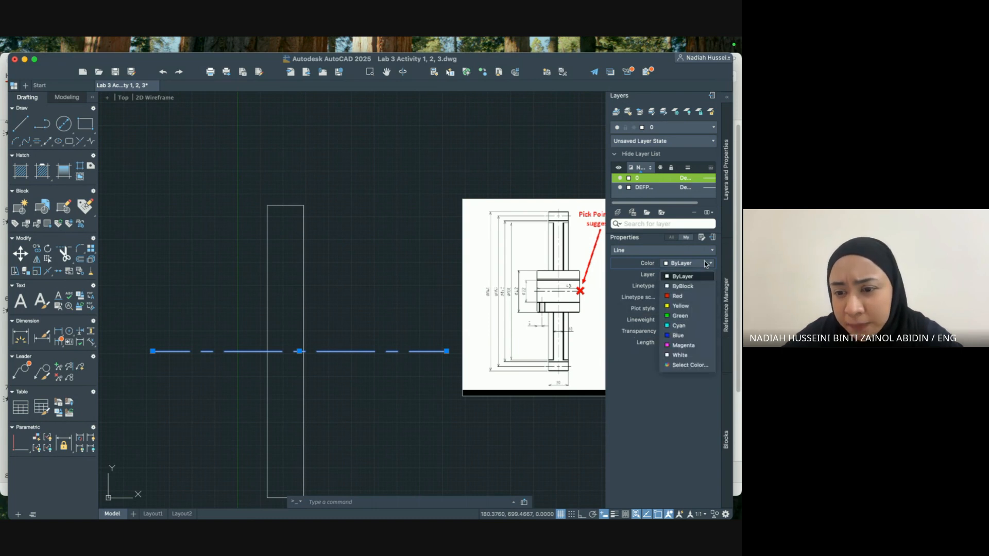
click(690, 296)
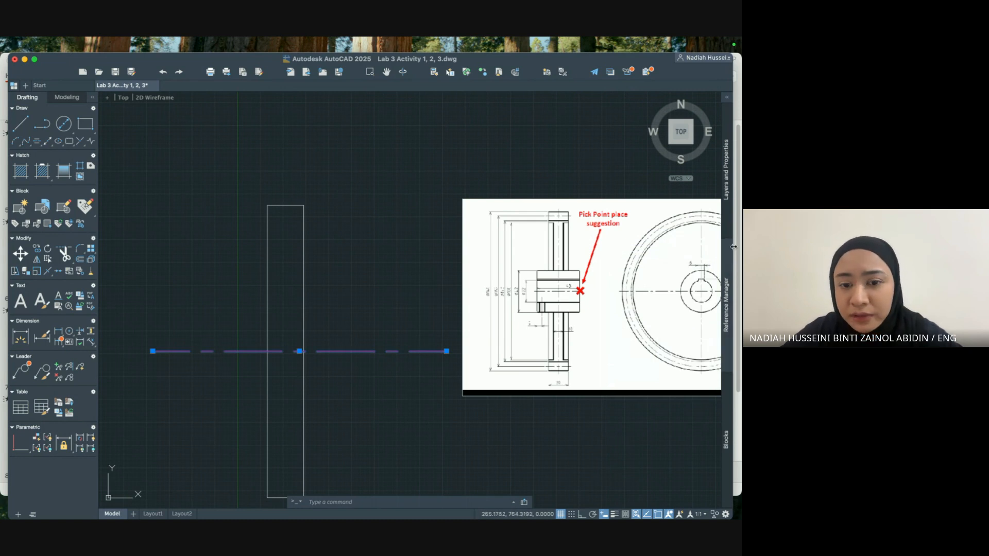
click(391, 321)
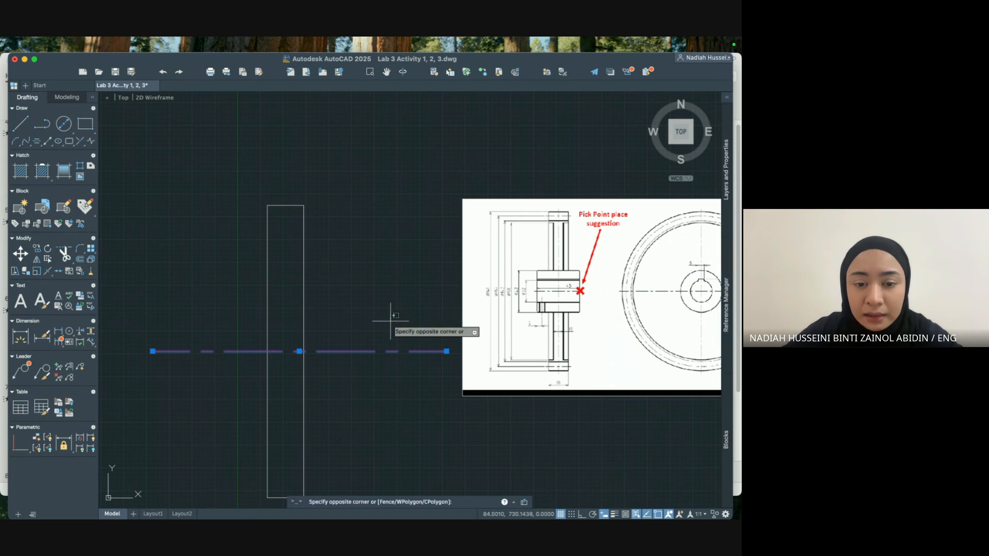
click(390, 322)
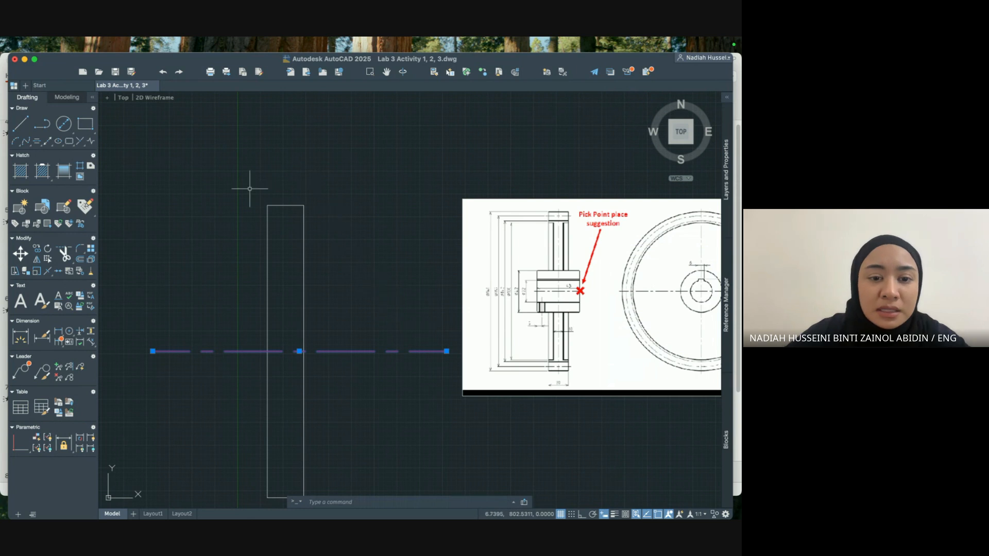
click(304, 223)
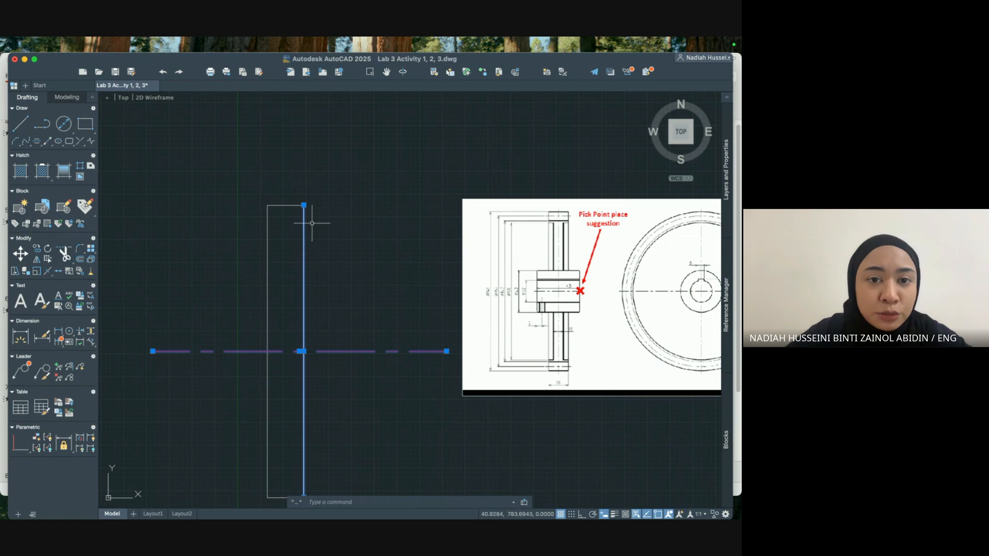
key(Escape)
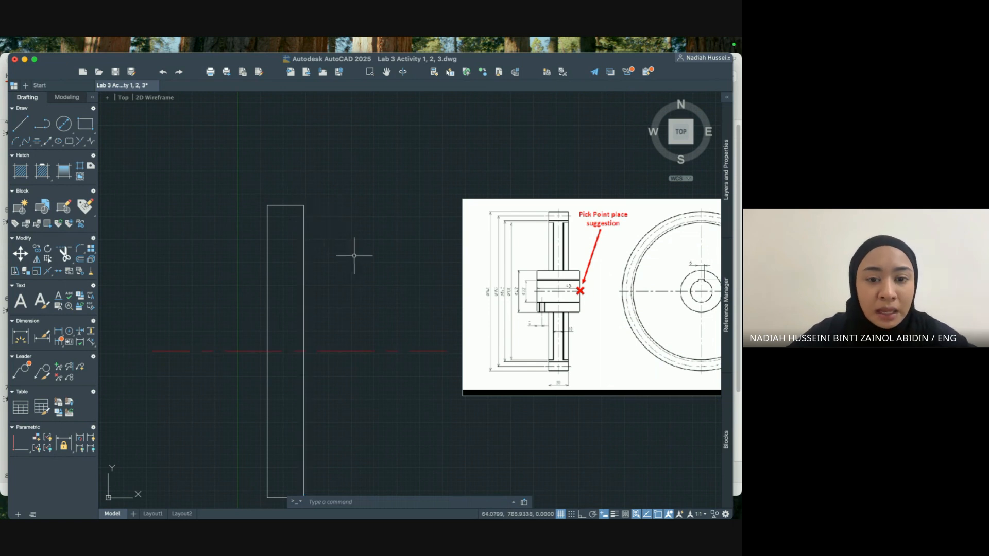
click(341, 350)
click(354, 350)
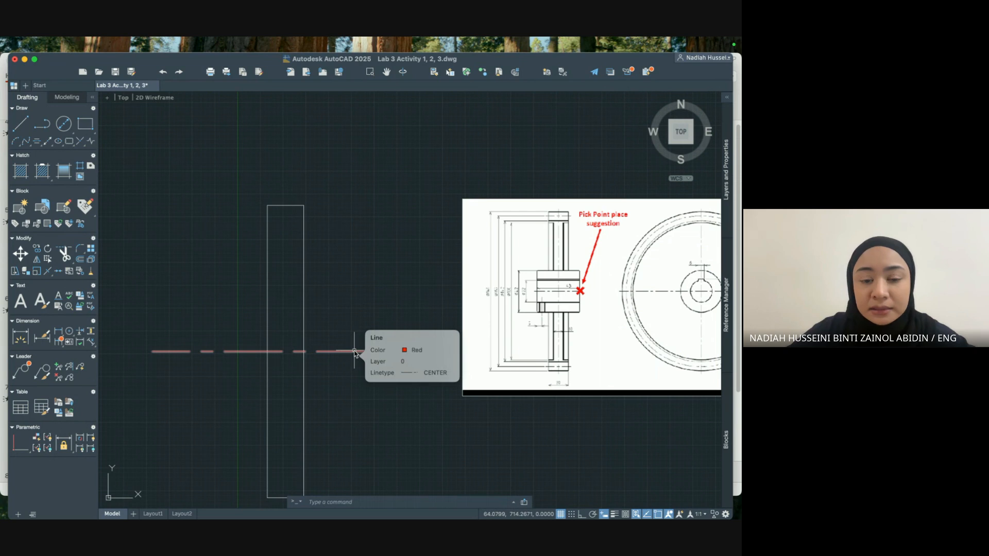
key(l)
key(Return)
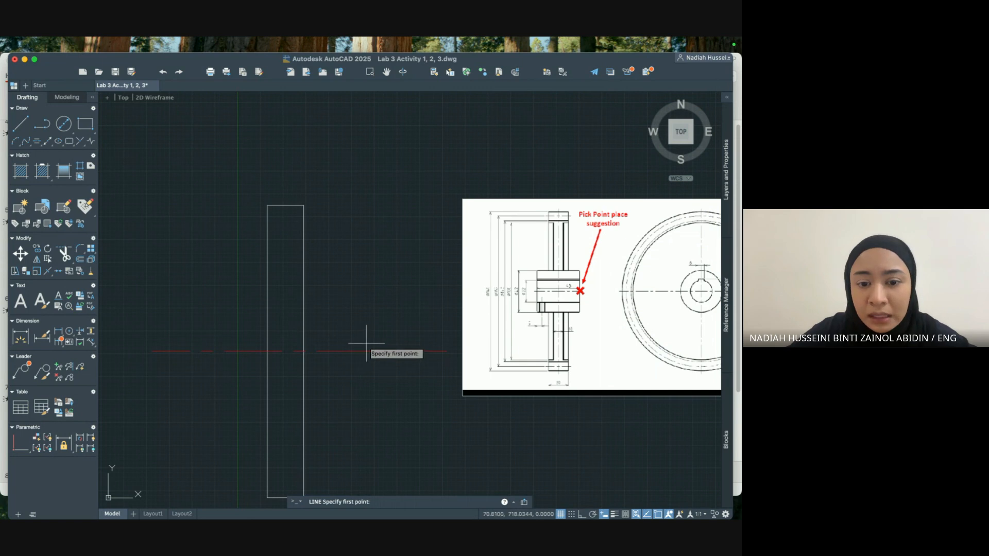
click(367, 351)
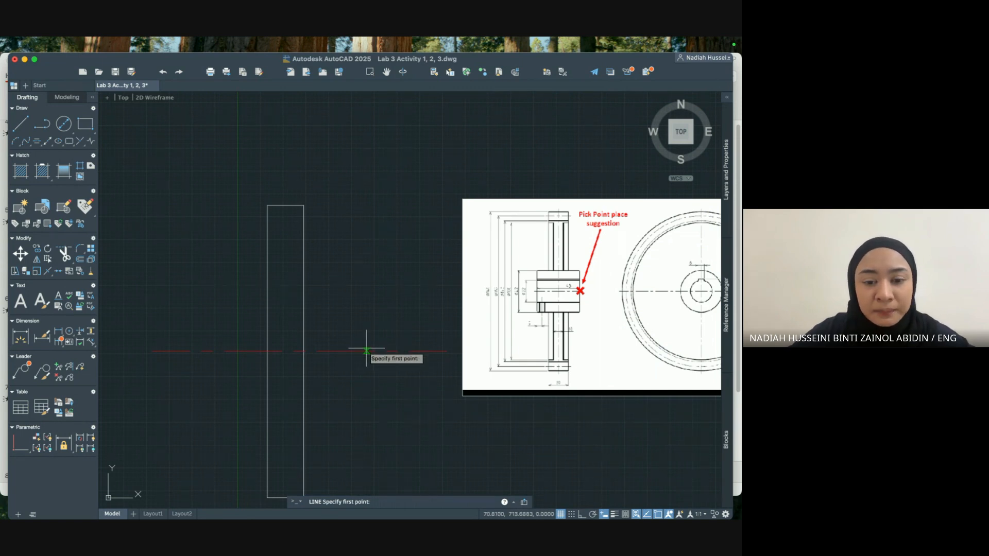
key(Escape)
Examine the properties of the horizontal centre line and the layers available for it.
click(425, 351)
right_click(425, 351)
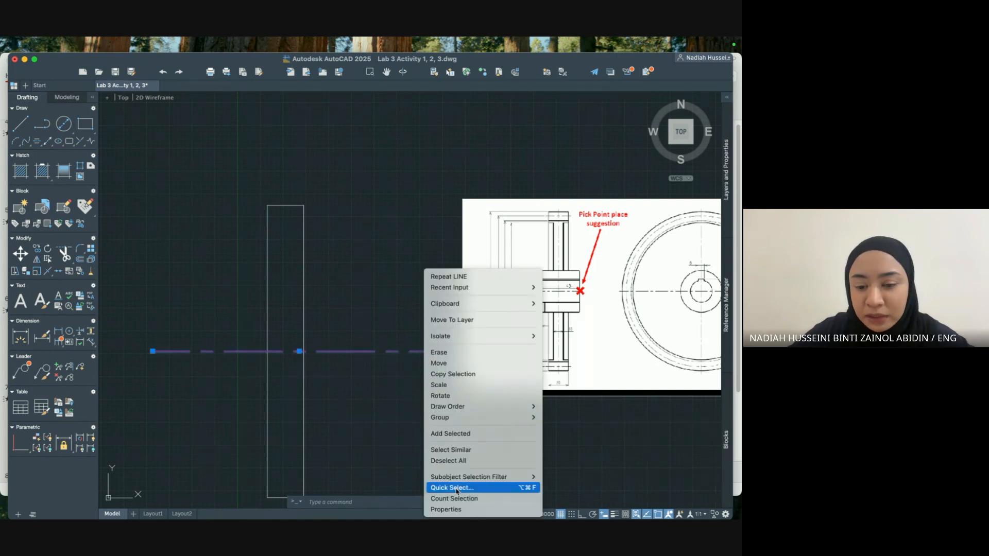
click(456, 509)
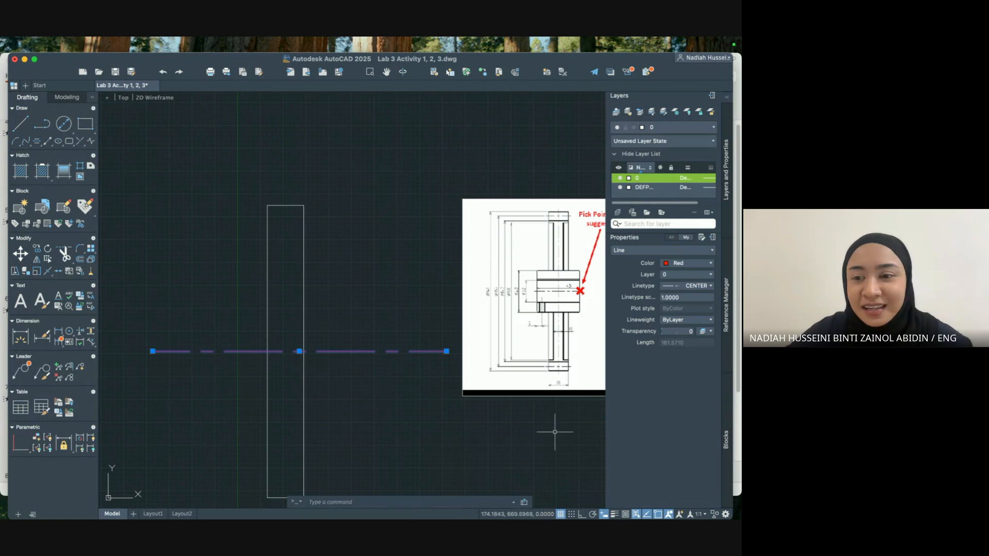
click(700, 274)
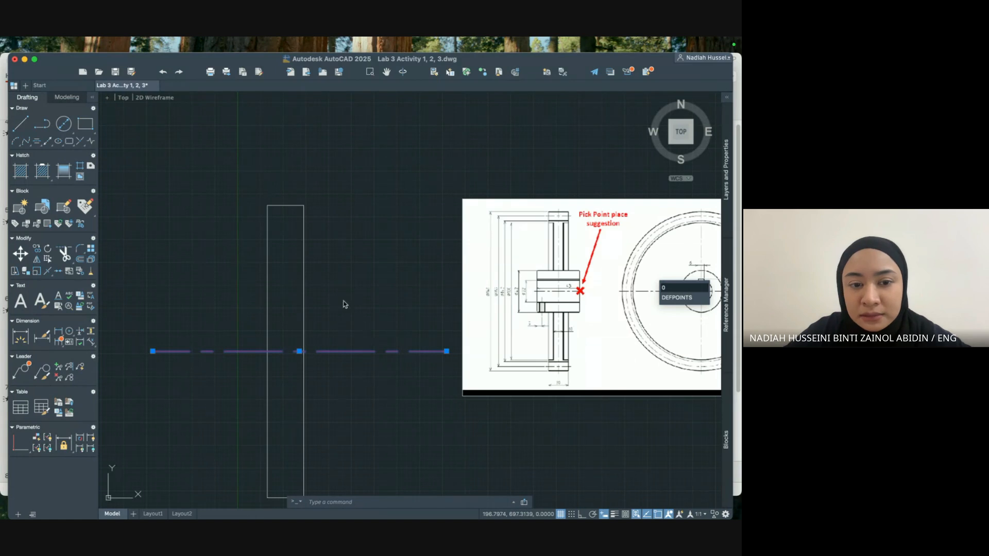
click(304, 248)
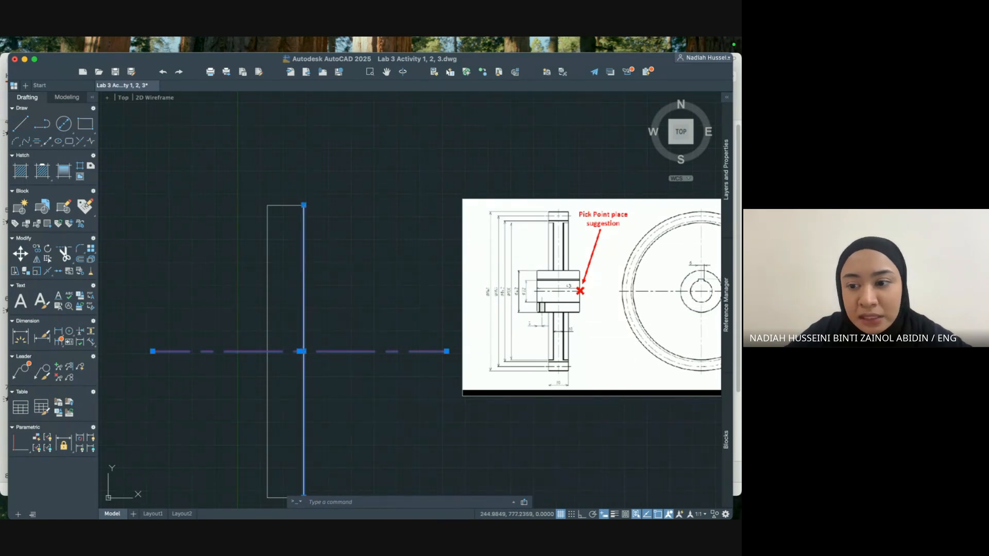
mouse_move(726, 200)
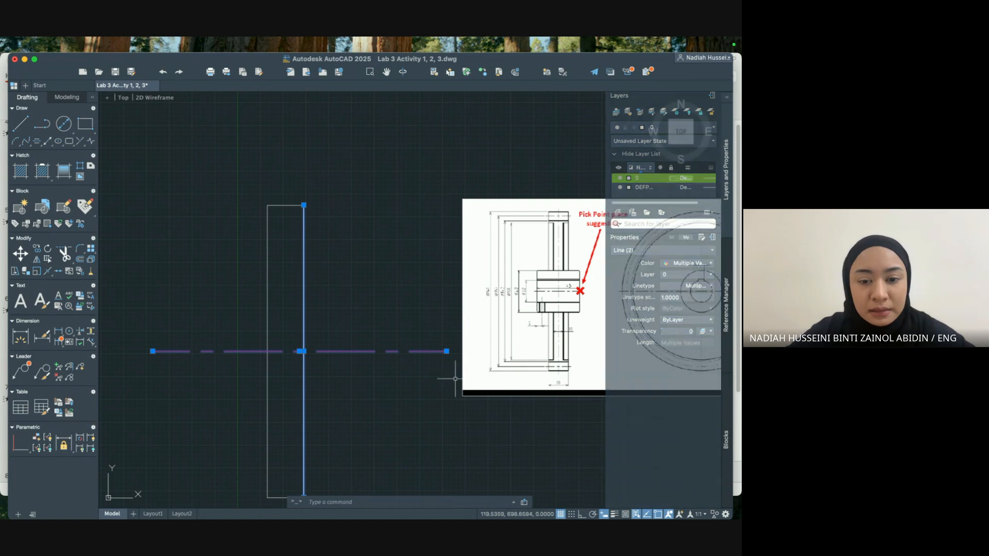
key(Escape)
click(408, 352)
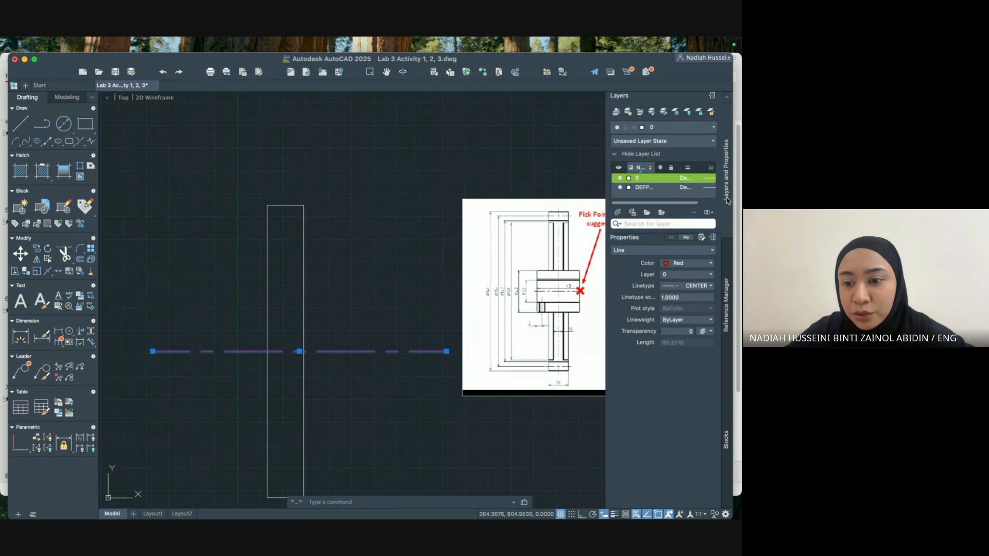
click(671, 276)
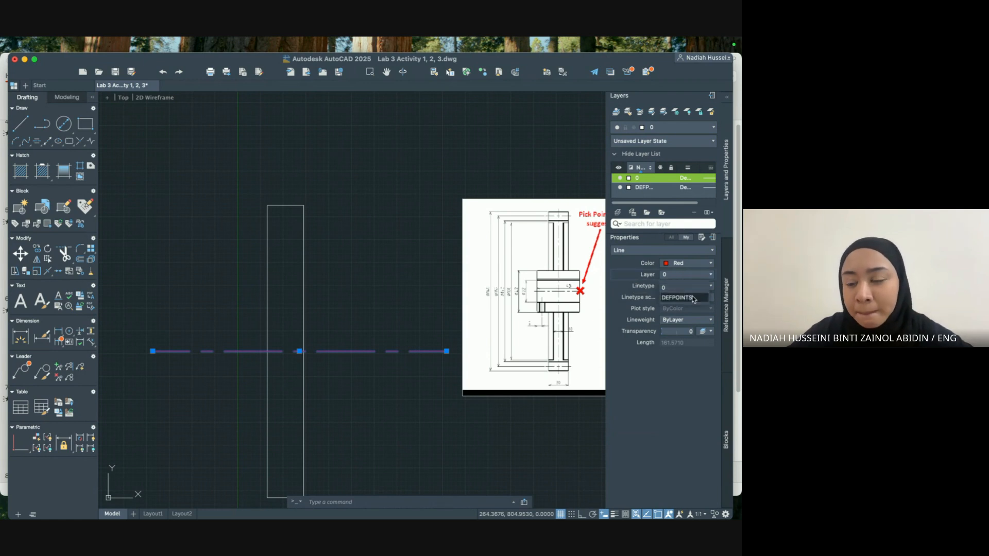
click(727, 186)
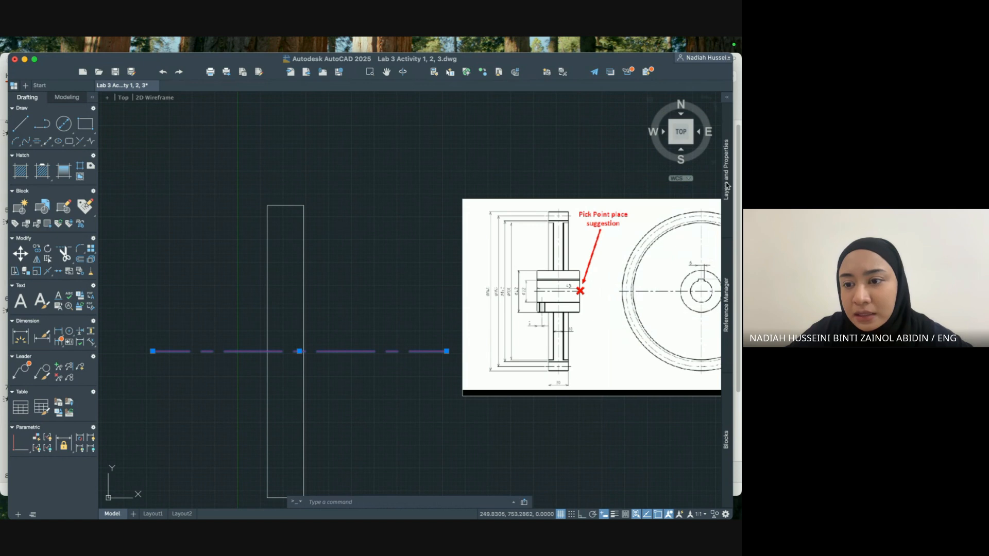
Create a new layer named Centrel line and set its color to Red.
mouse_move(725, 181)
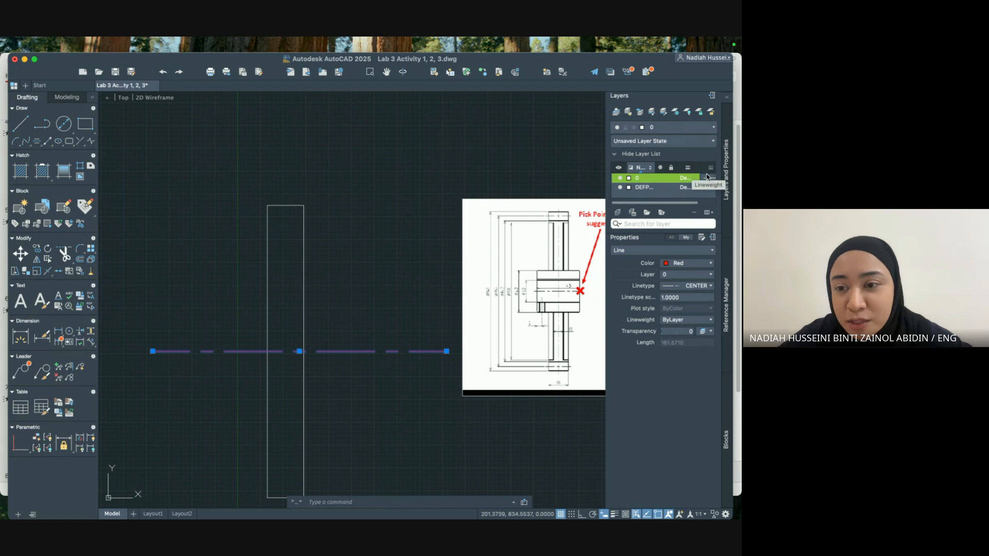
click(618, 212)
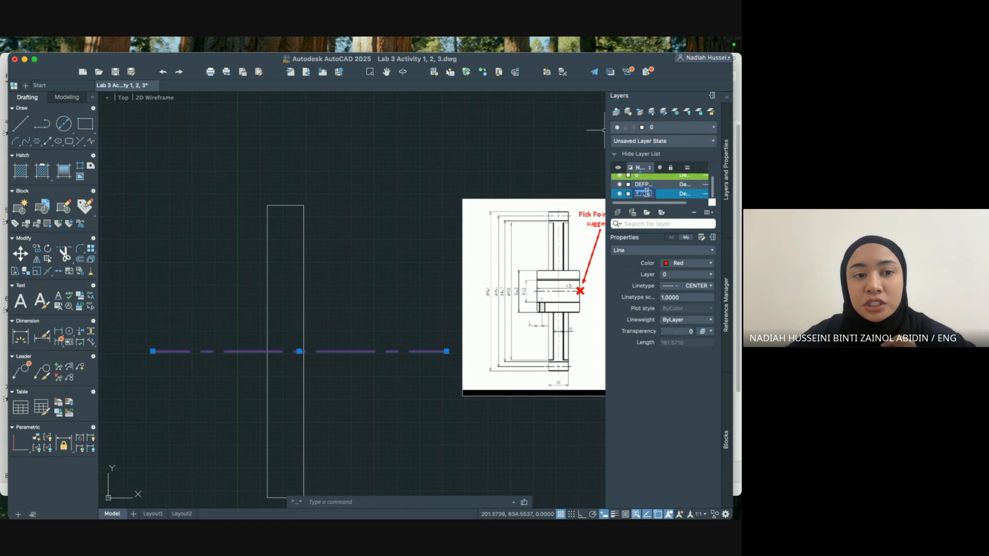
text(Cent)
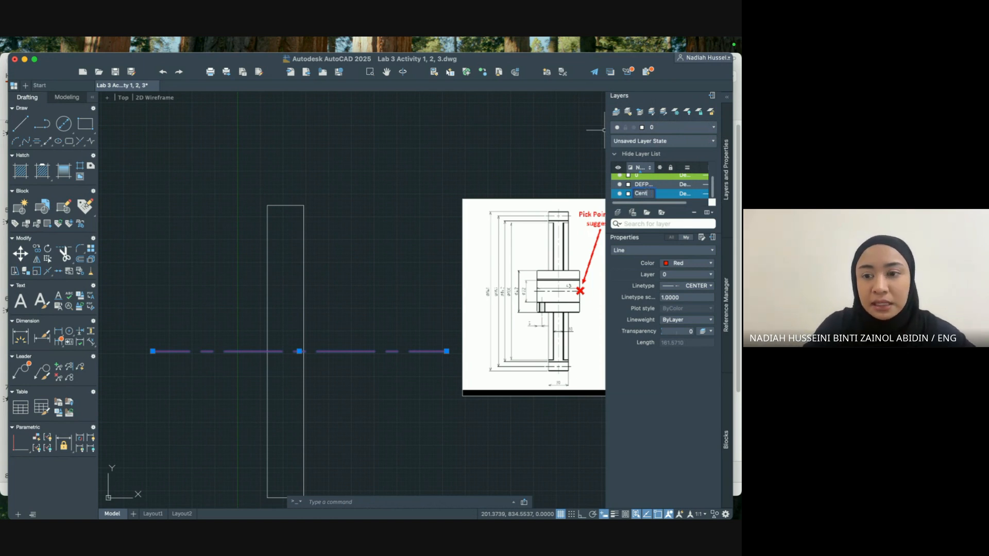
text(ral line)
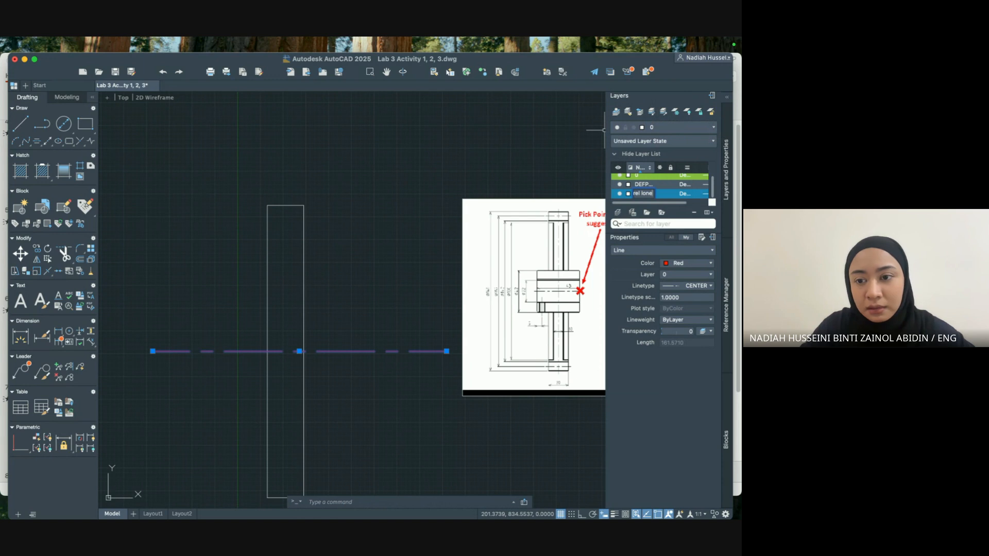
key(Return)
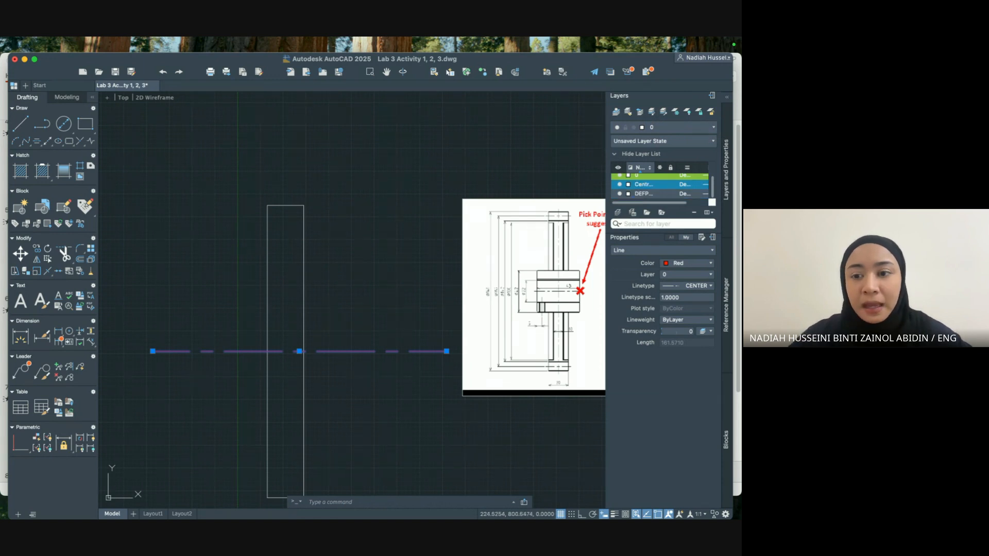
click(628, 184)
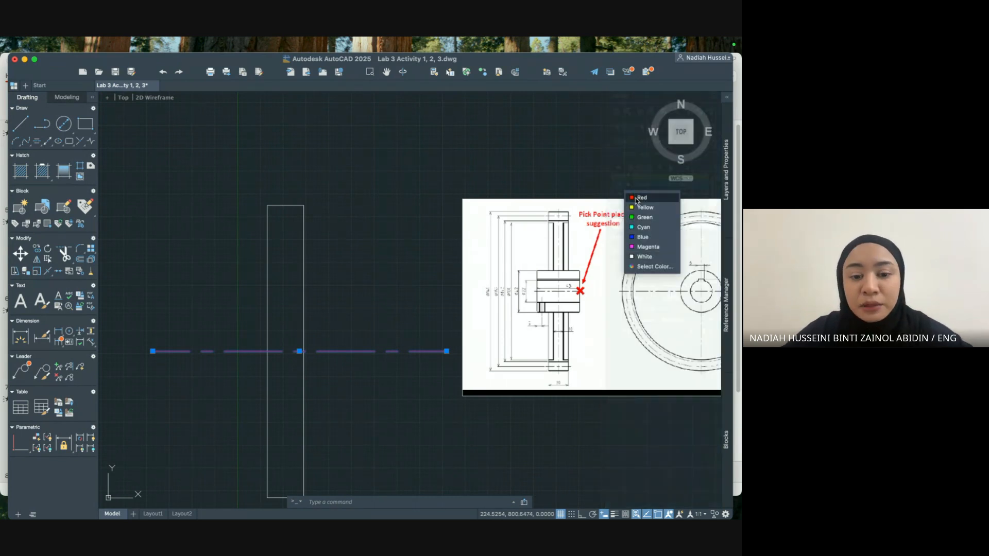
click(635, 198)
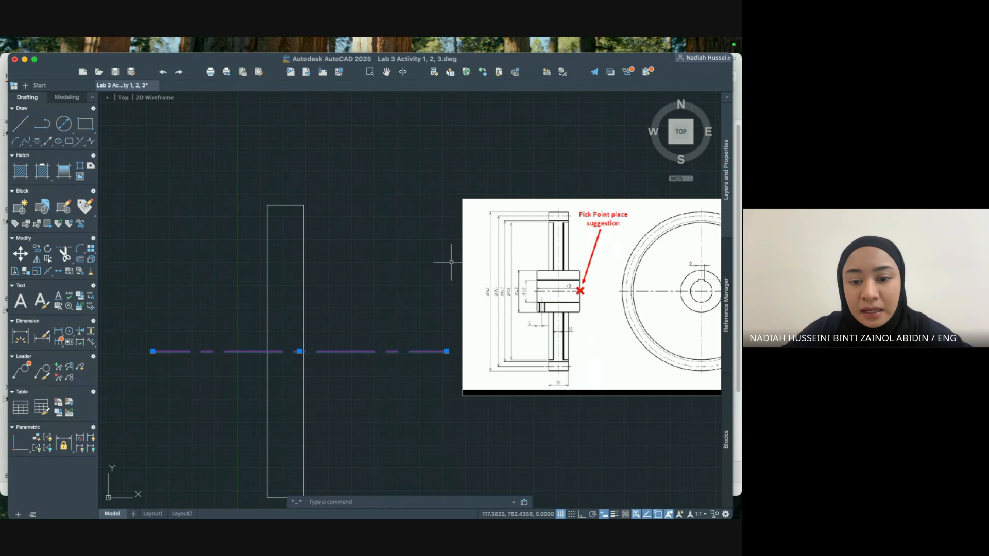
right_click(415, 349)
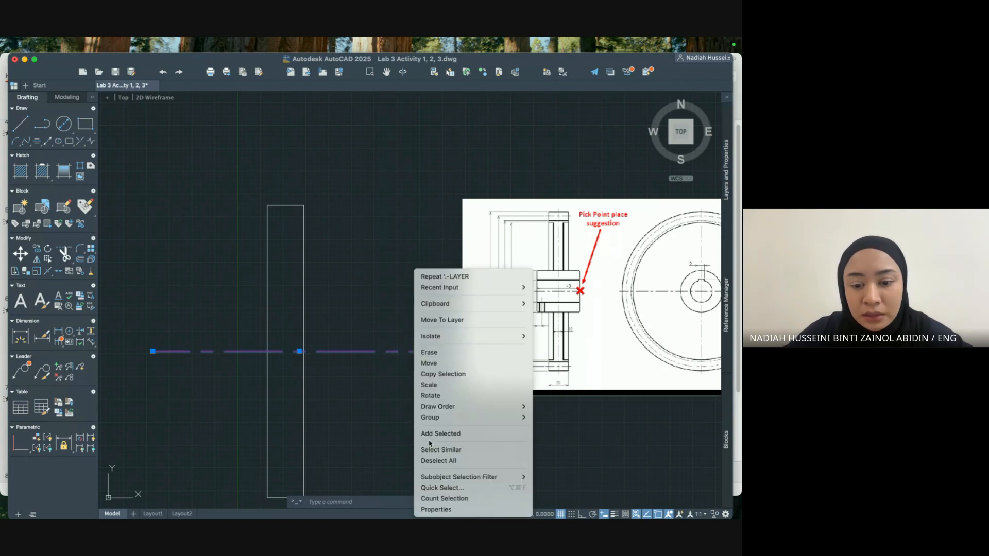
click(438, 510)
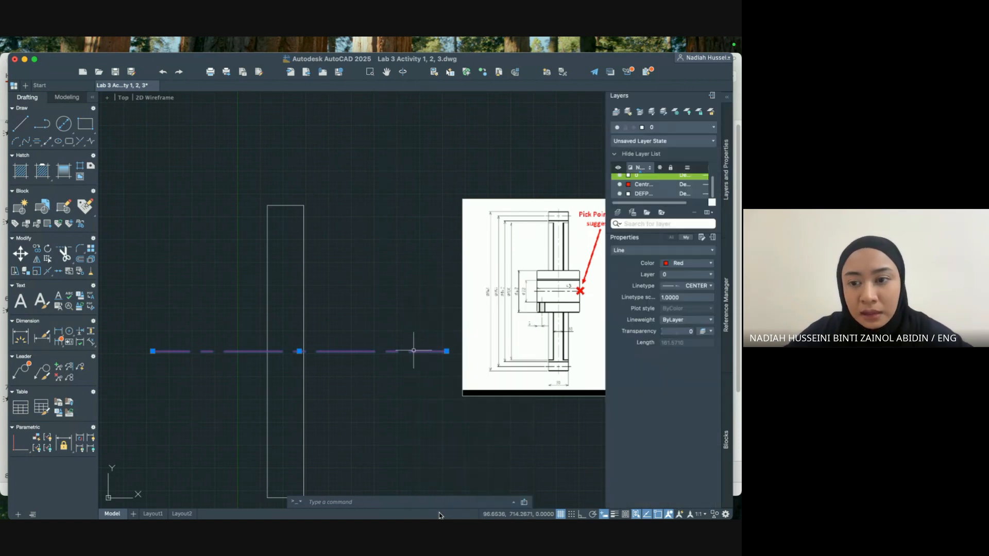
click(644, 186)
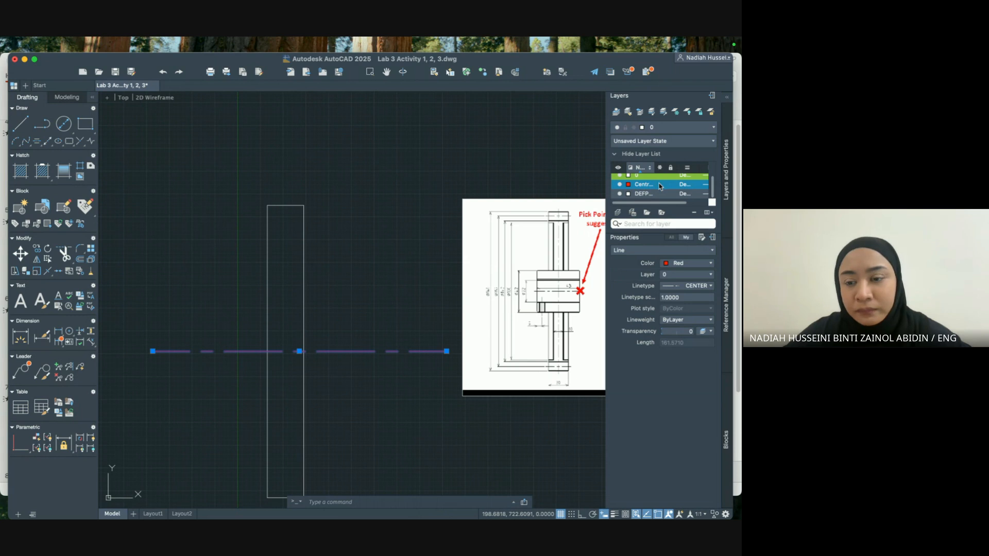
right_click(659, 185)
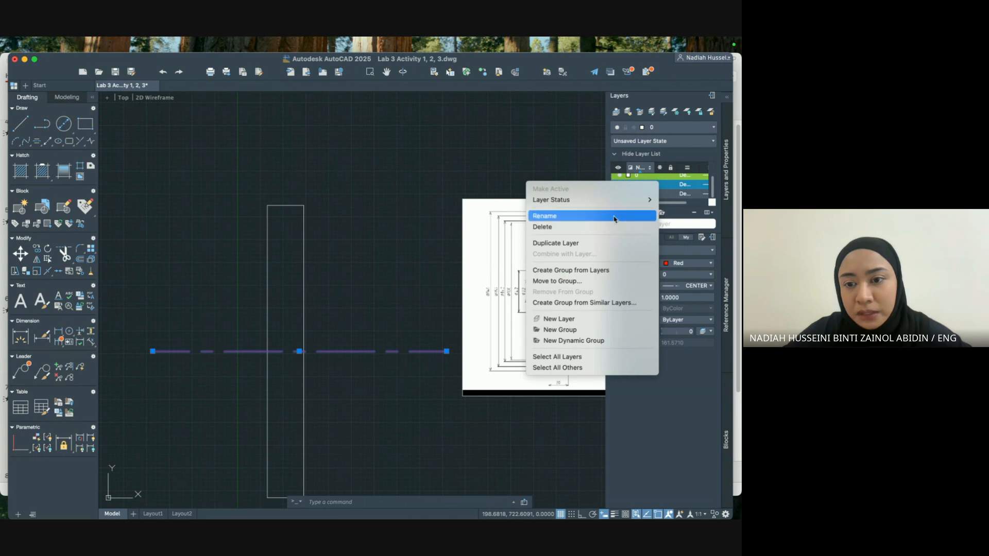
mouse_move(616, 205)
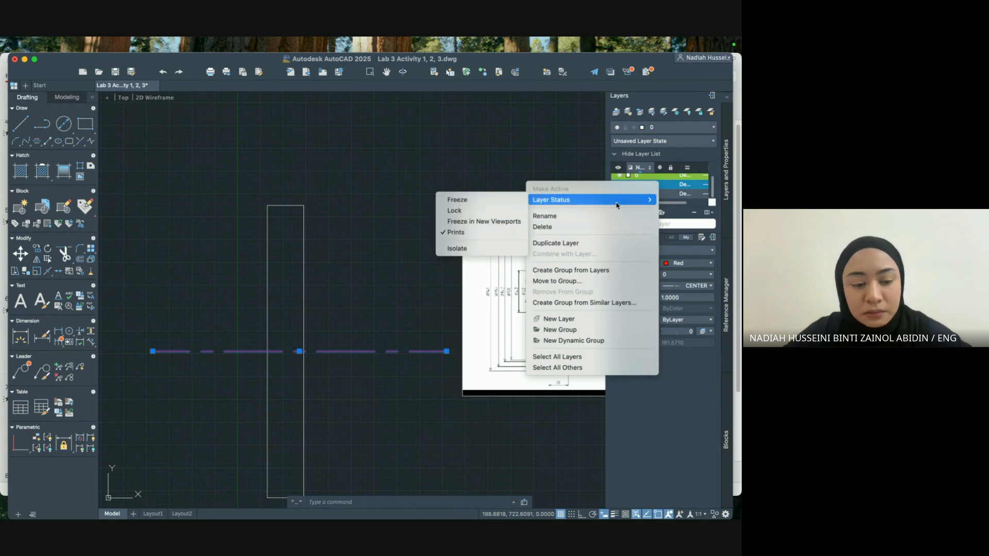
key(Escape)
key(Escape)
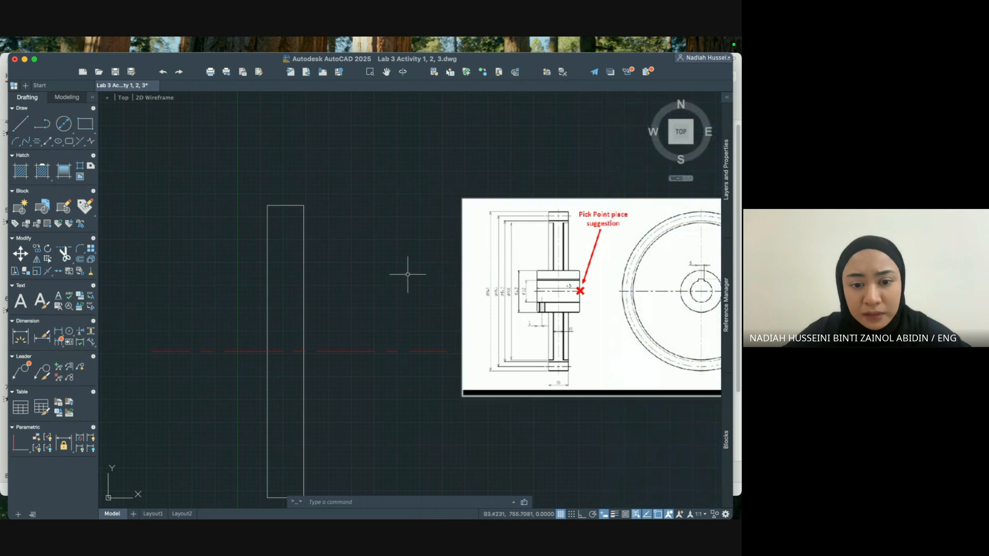
Check the properties of the rim's right vertical line and clear the selection.
click(304, 283)
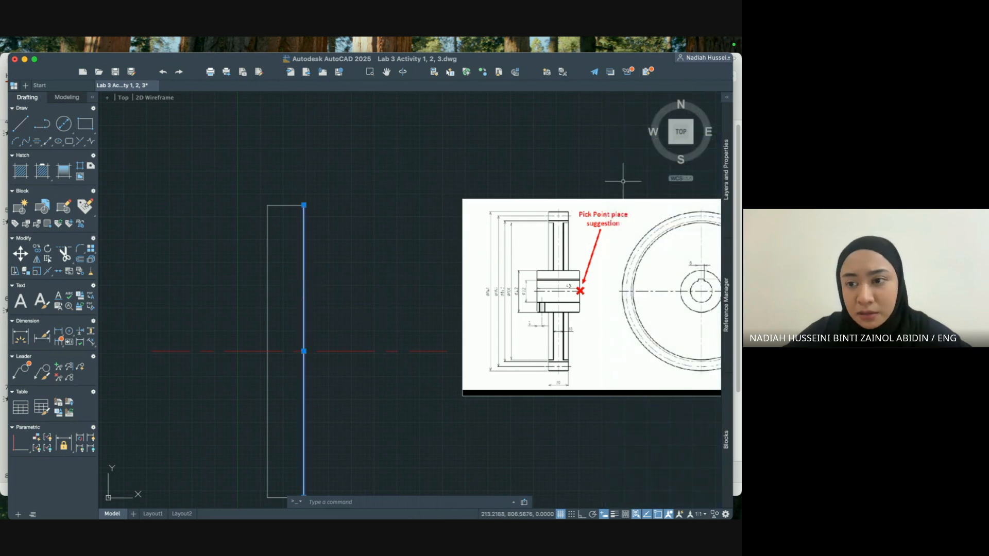
click(726, 177)
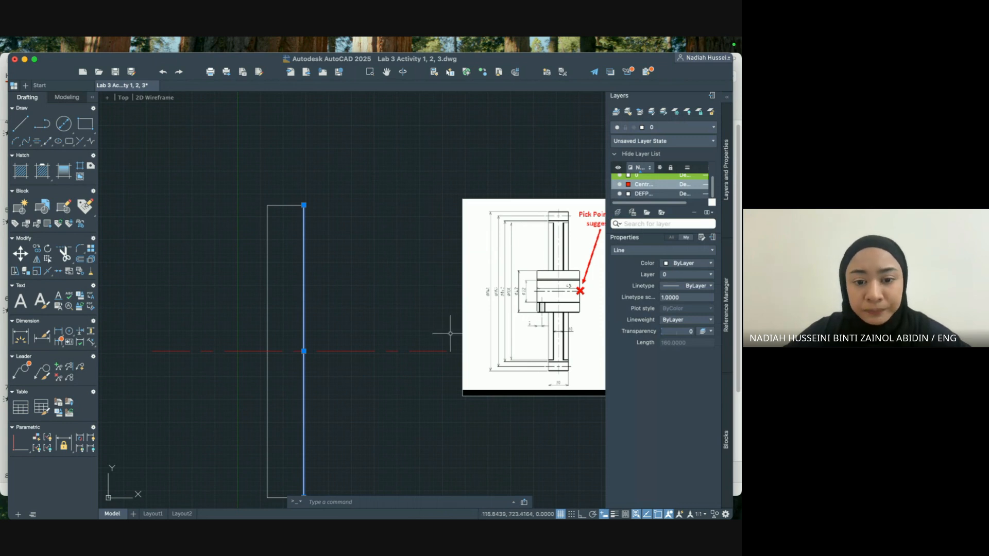
key(Escape)
Assign the red horizontal centre line to the Centrel line layer.
click(391, 351)
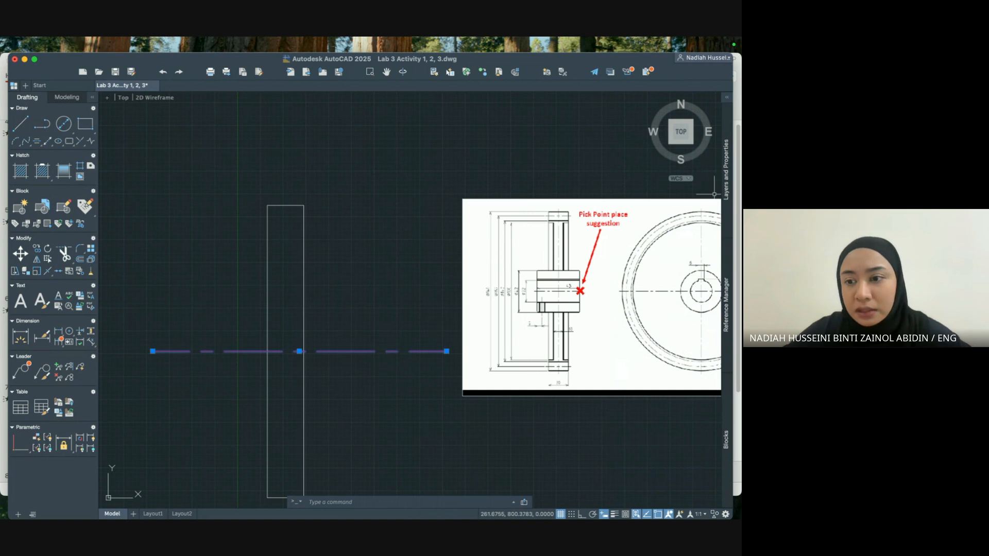
click(726, 175)
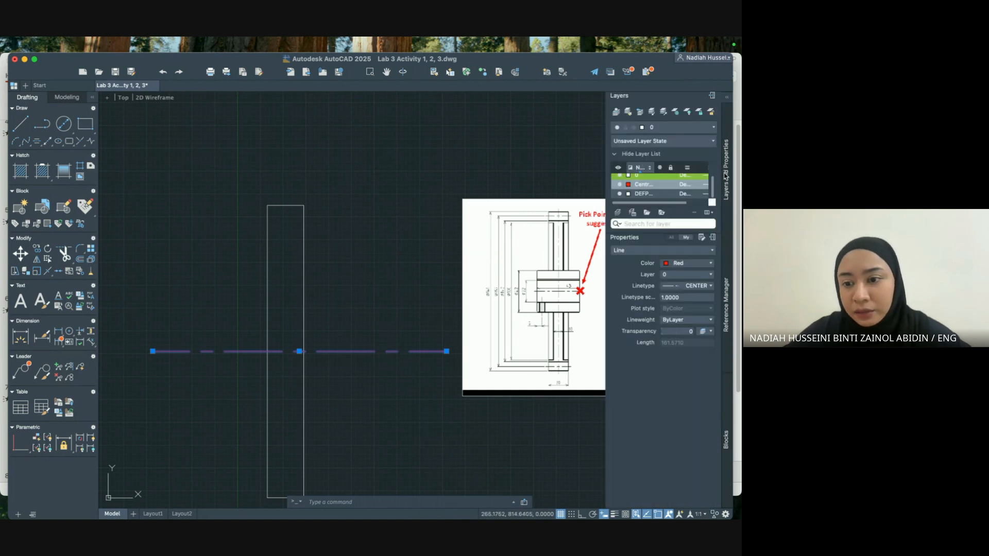
click(695, 275)
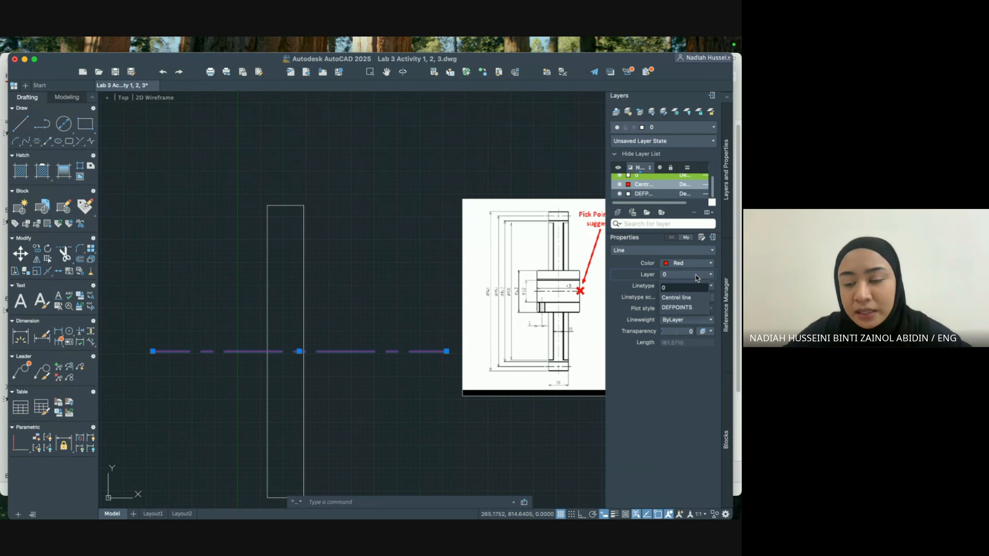
click(690, 304)
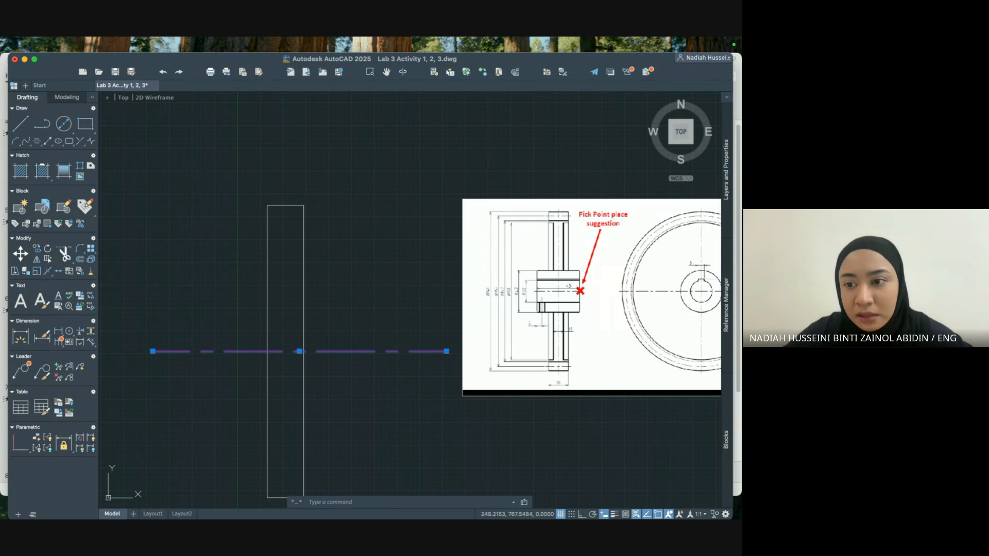
Rename the Centrel line layer as Centre Line.
mouse_move(731, 190)
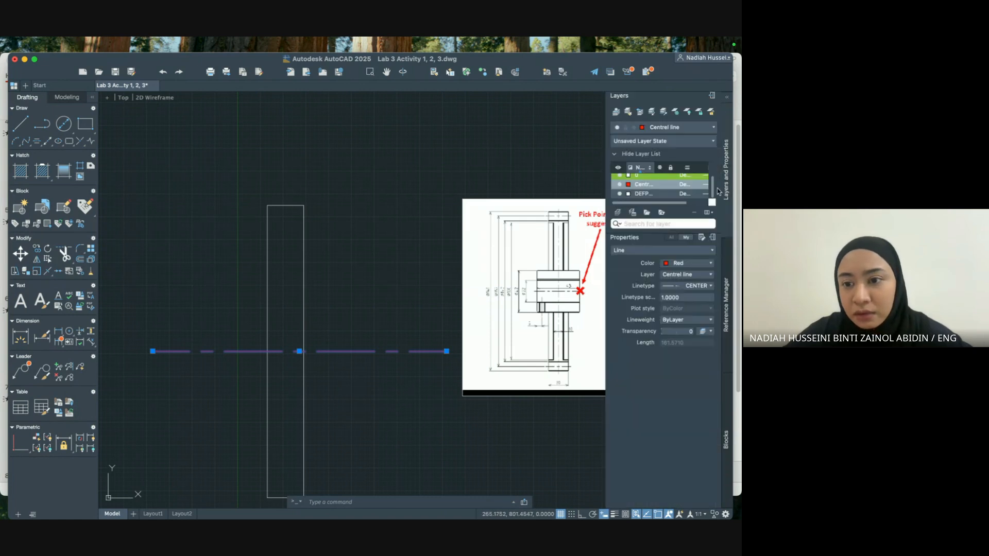
right_click(640, 188)
click(606, 218)
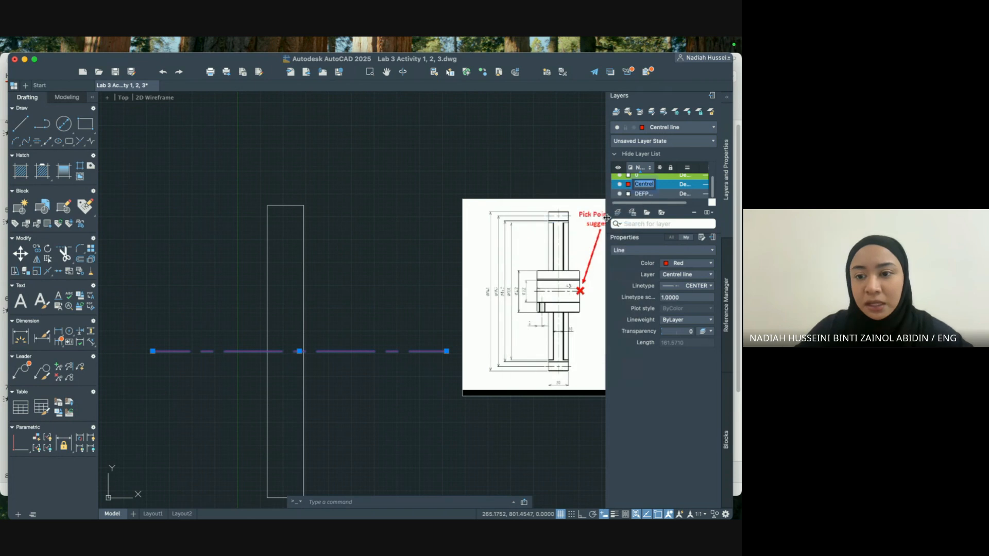
text(Centre L)
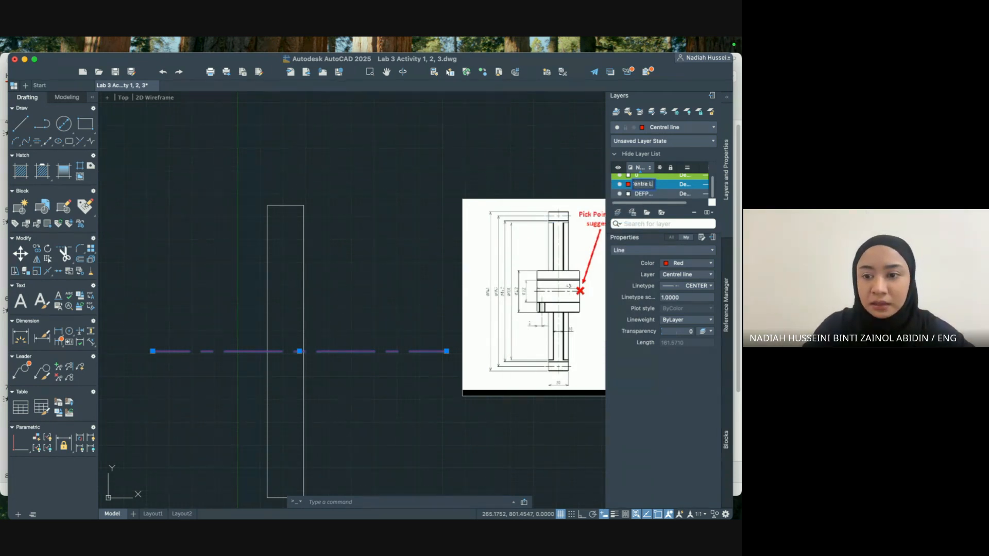
text(ine)
key(Return)
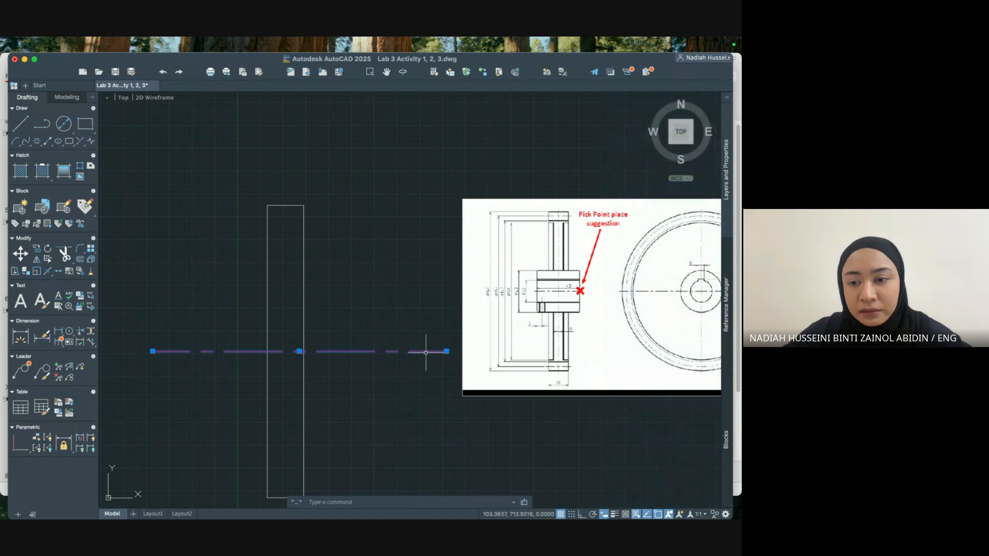
mouse_move(727, 219)
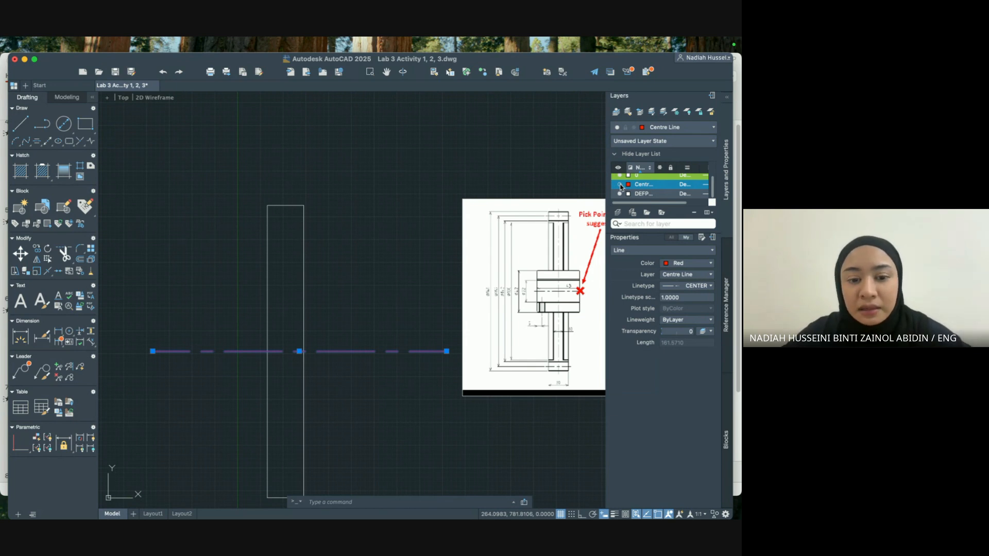
Turn the current Centre Line layer off to hide its line and switch the layer back on.
click(619, 185)
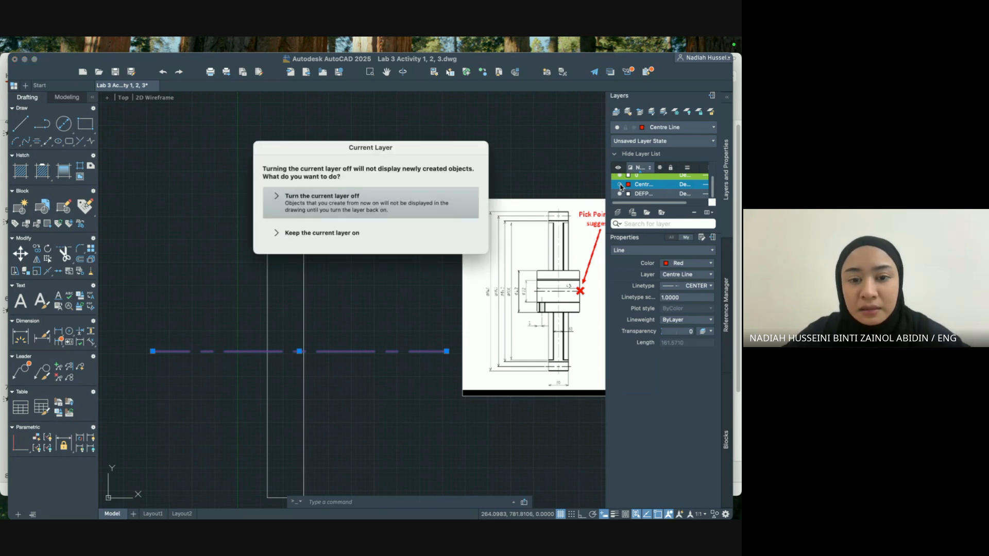
click(335, 208)
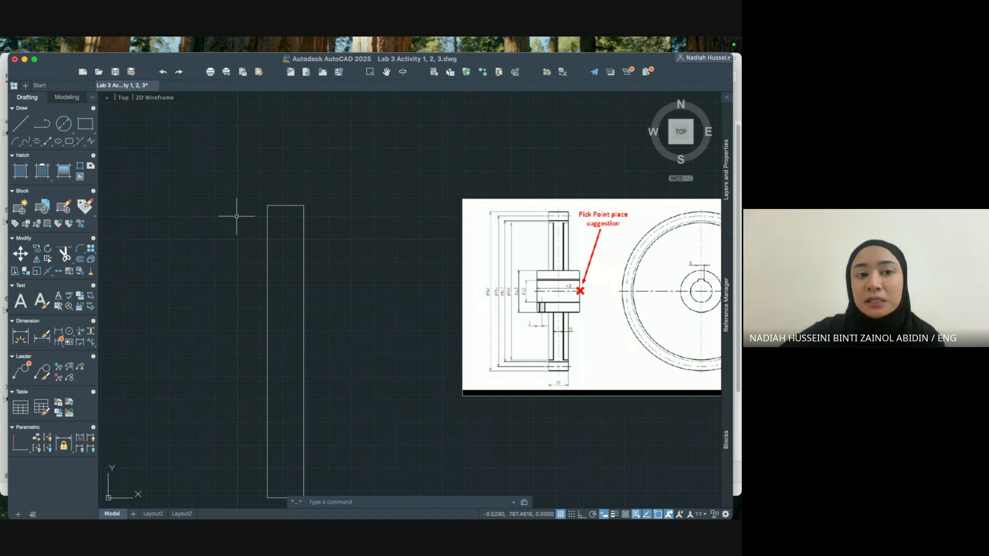
click(731, 175)
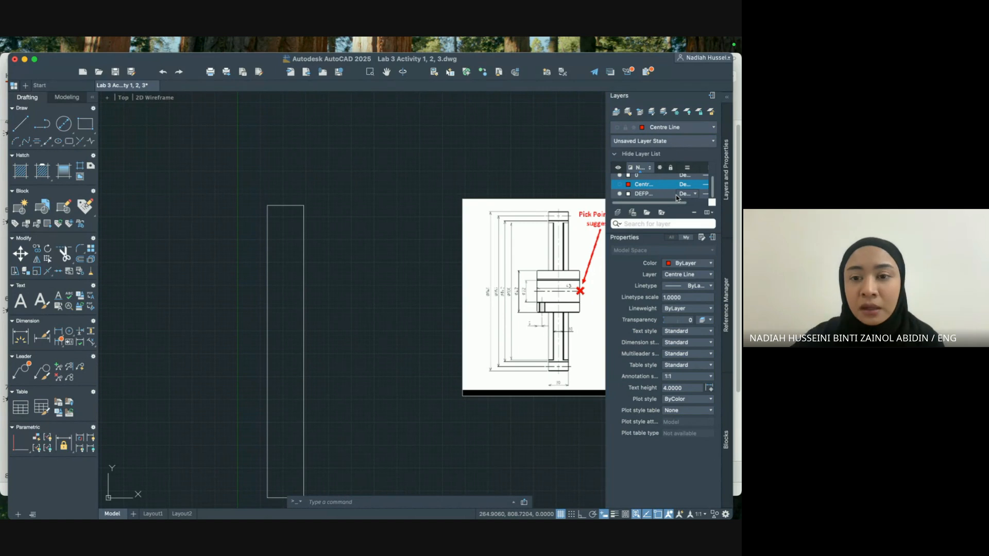
click(382, 266)
click(441, 227)
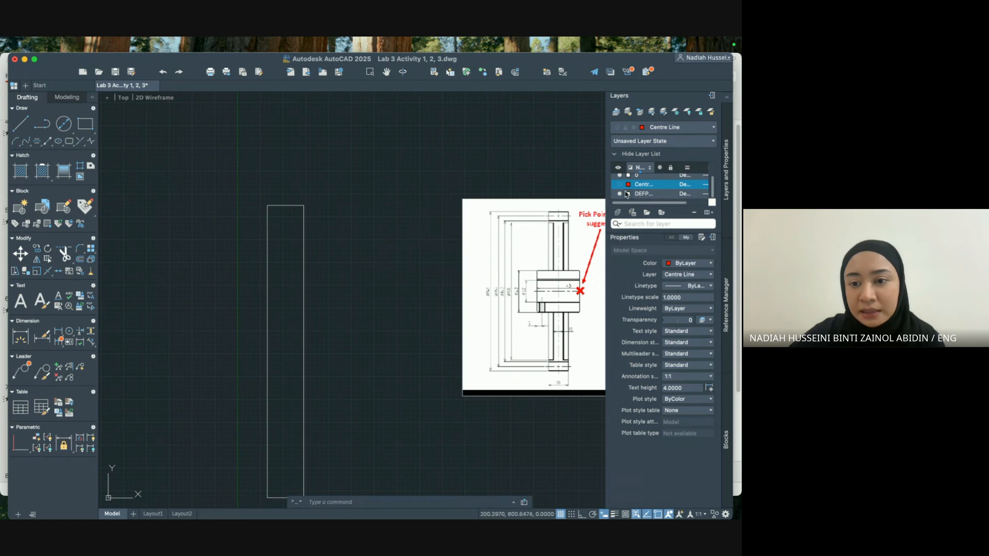
click(621, 186)
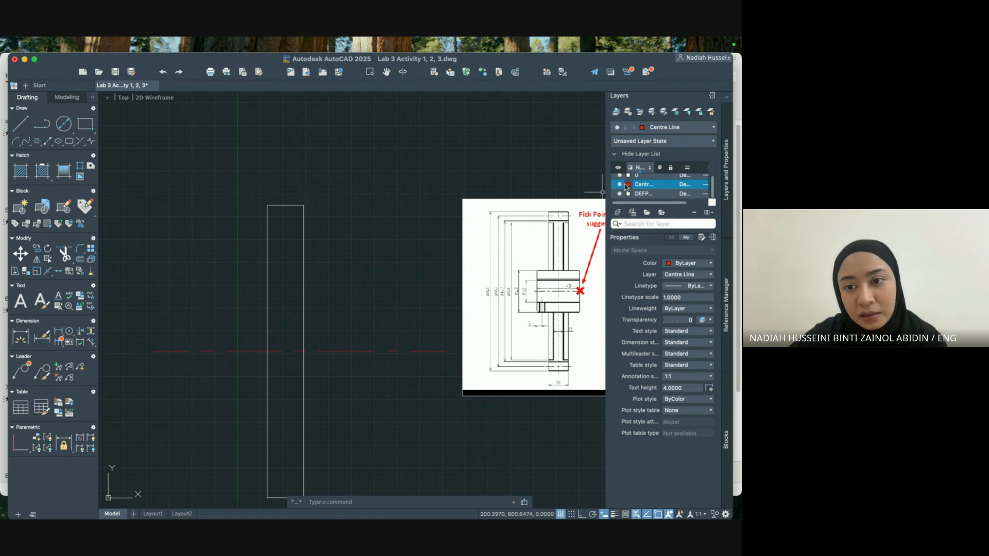
click(620, 187)
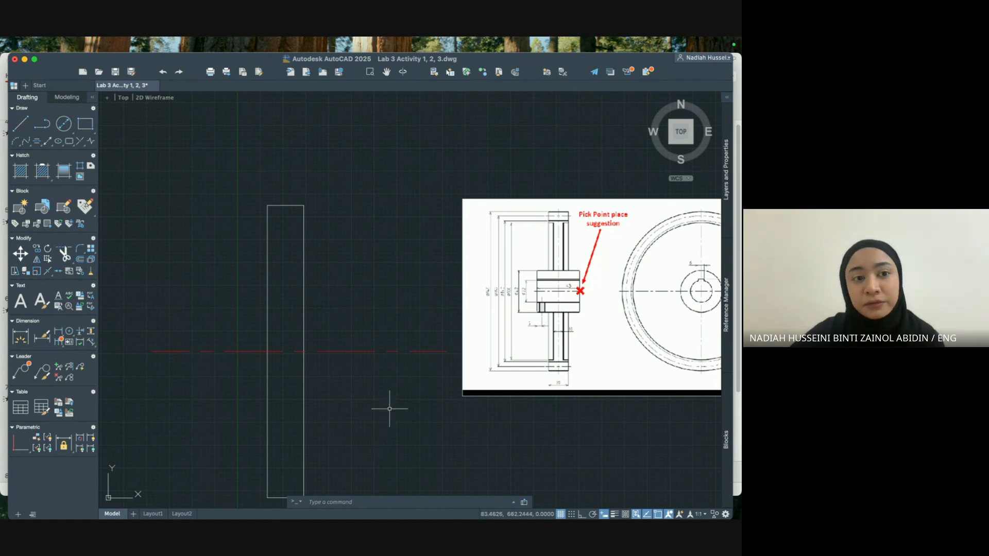
Try to draw a vertical line about 11 units up the rim's left edge, starting from the horizontal centre line.
middle_drag(397, 408, 468, 379)
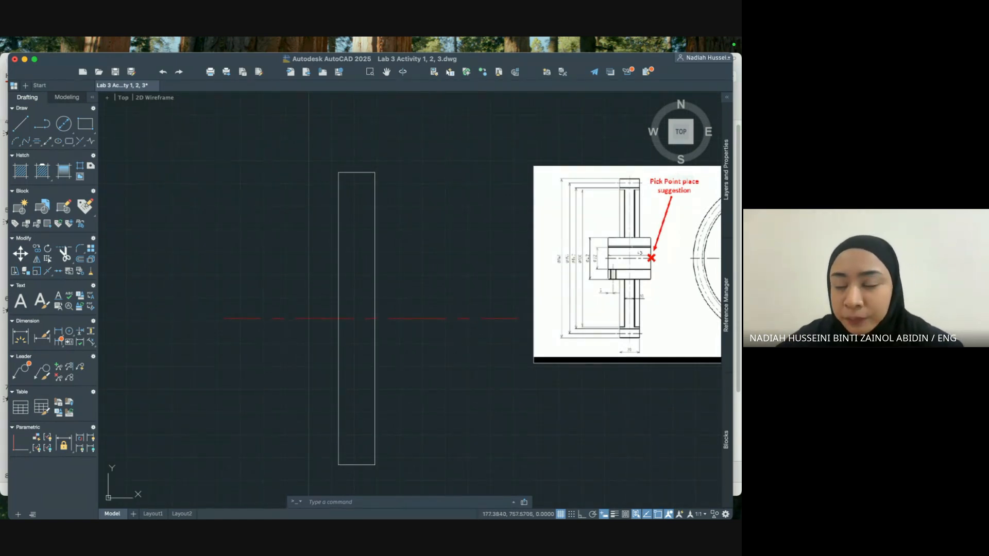
scroll(634, 239, up, 4)
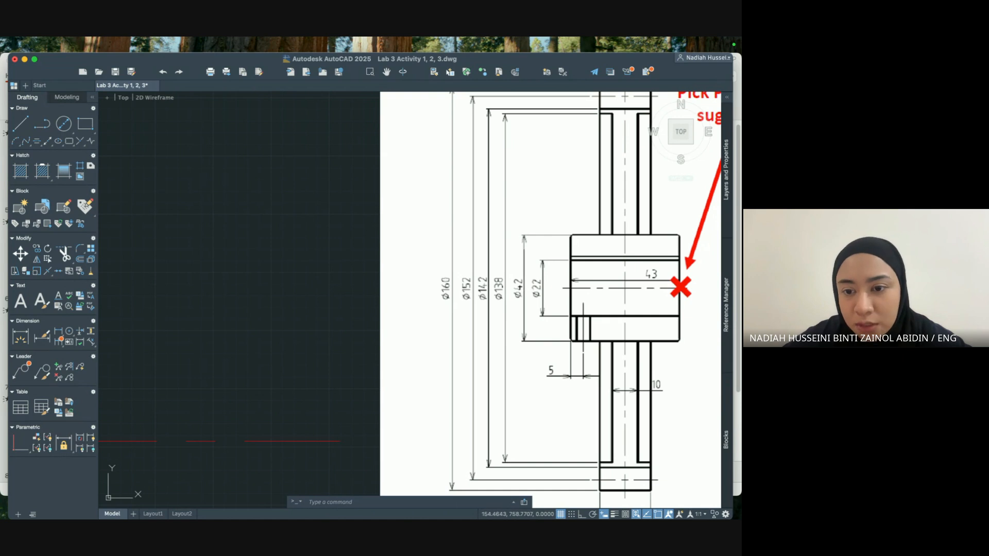
middle_drag(351, 260, 721, 181)
scroll(410, 274, down, 3)
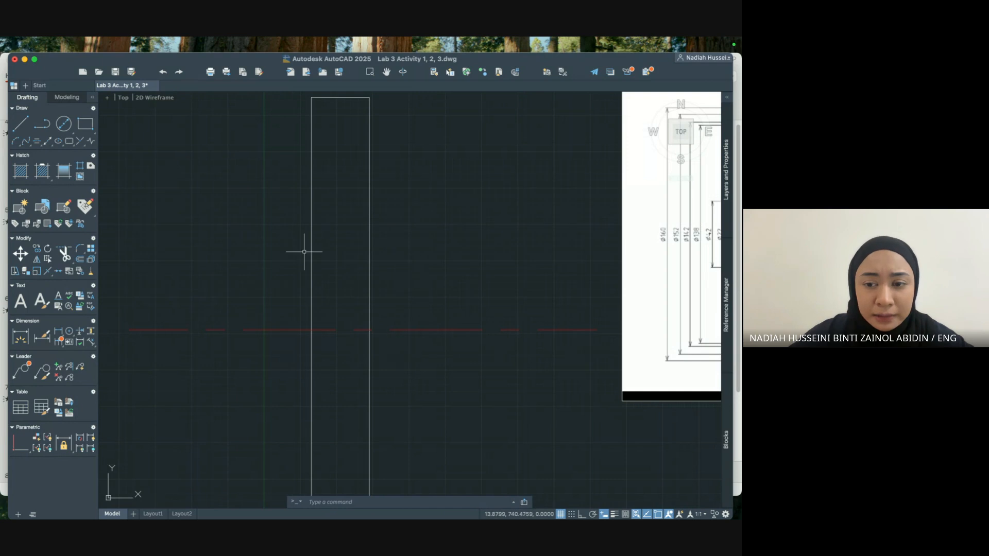
click(20, 124)
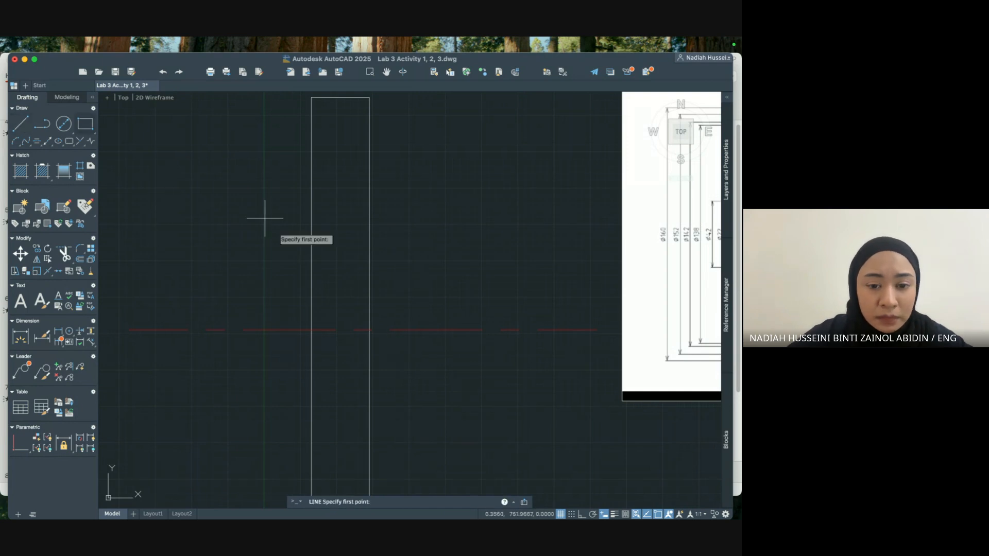
click(311, 329)
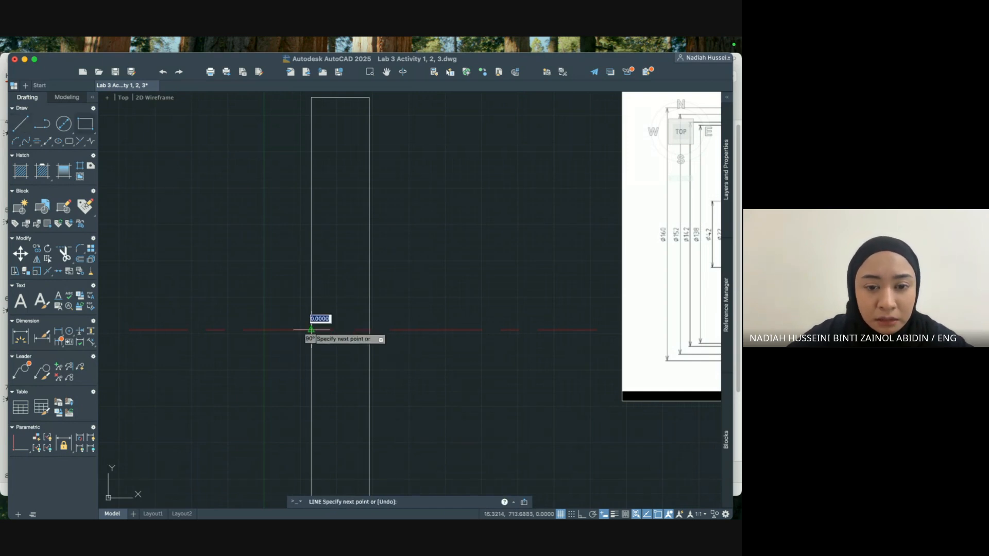
click(312, 297)
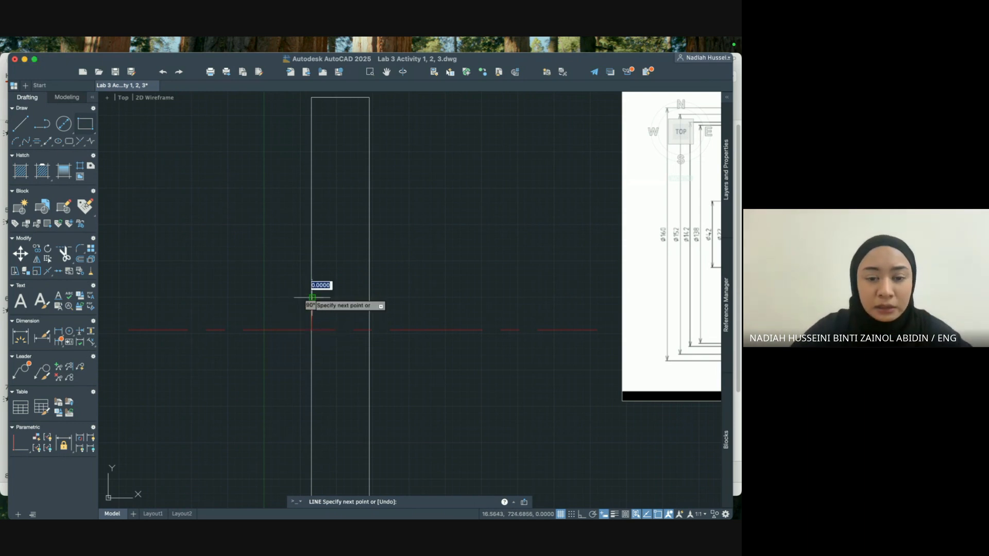
middle_drag(501, 278, 291, 301)
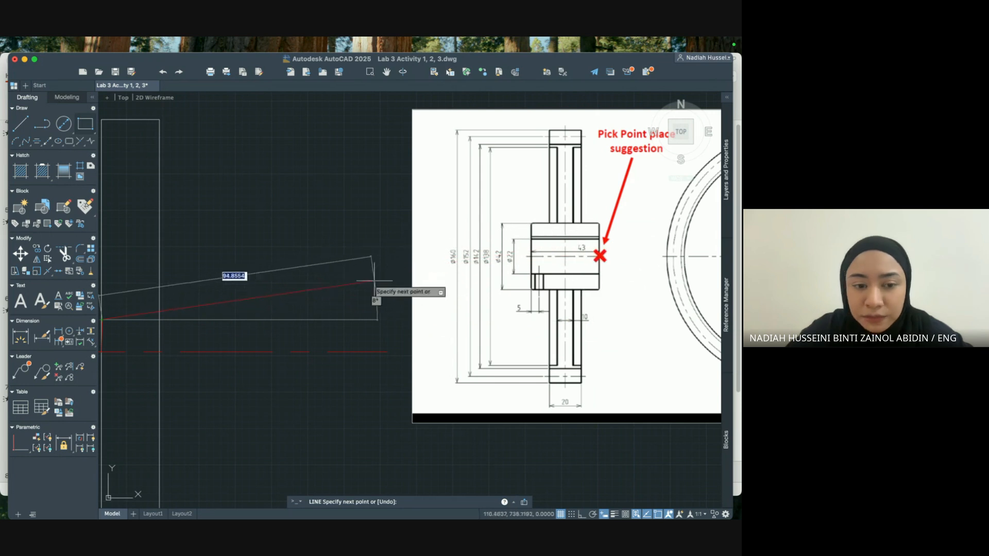
middle_drag(335, 292, 597, 256)
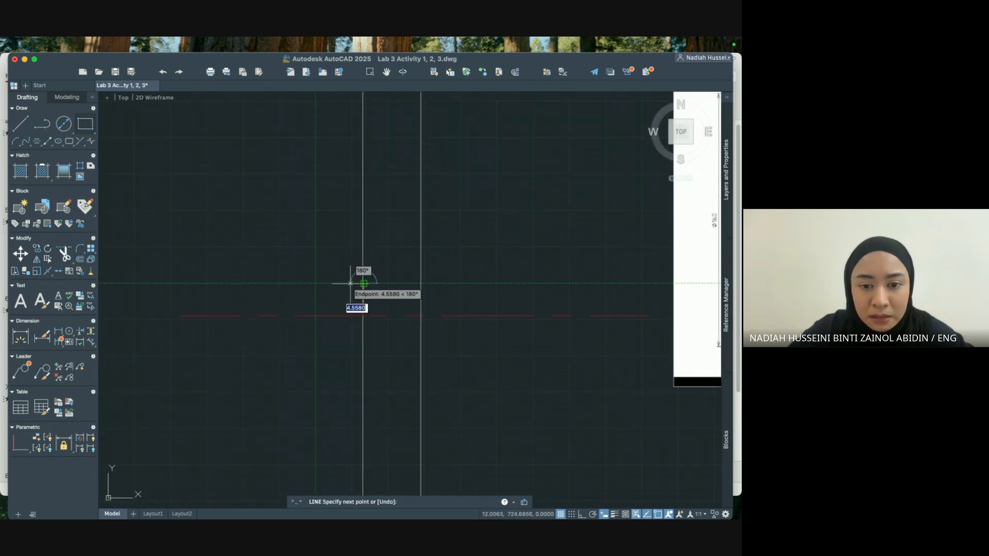
scroll(389, 277, down, 2)
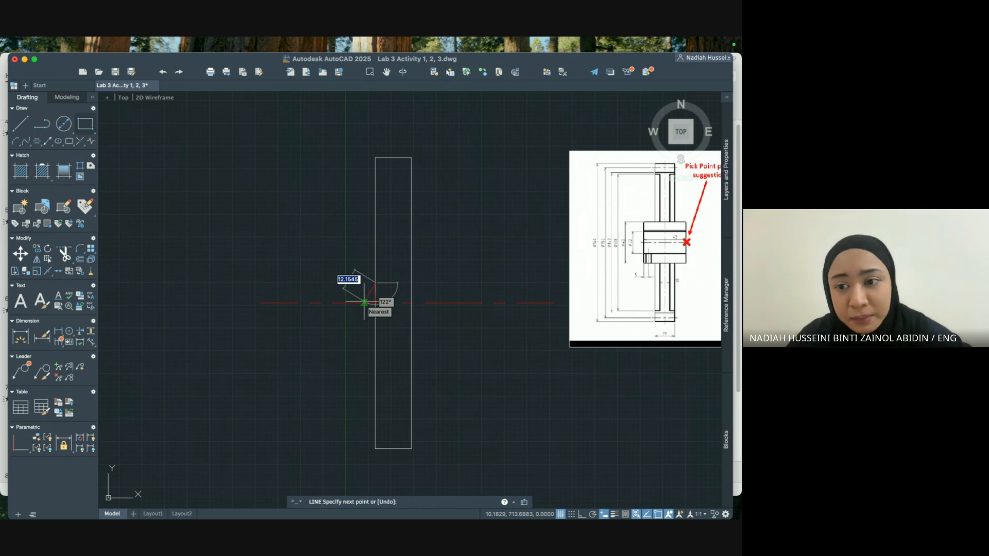
key(Escape)
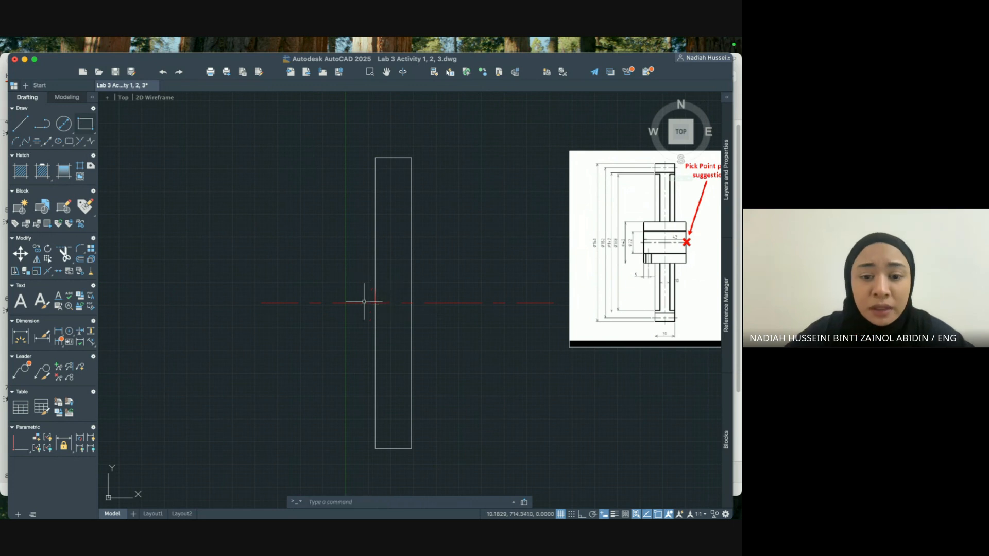
click(20, 124)
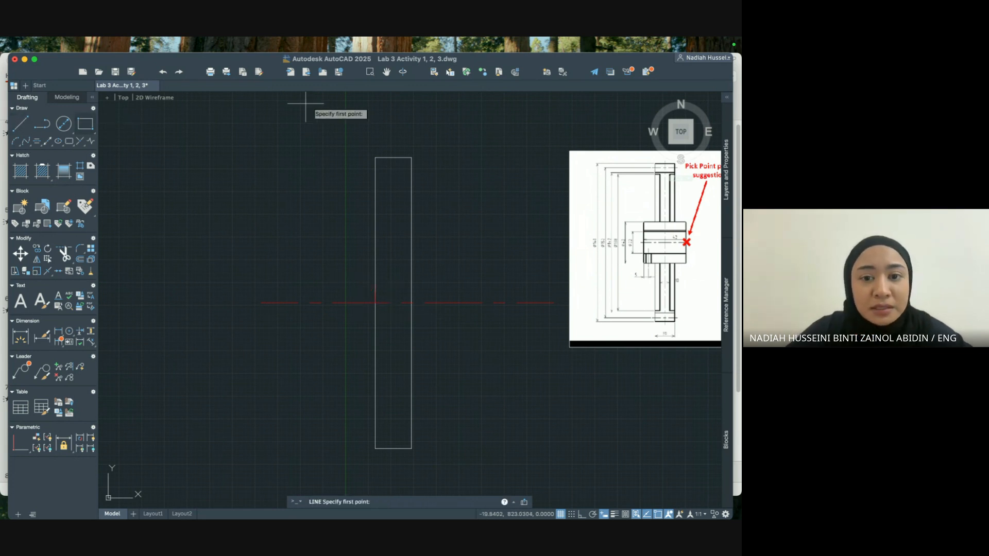
click(393, 130)
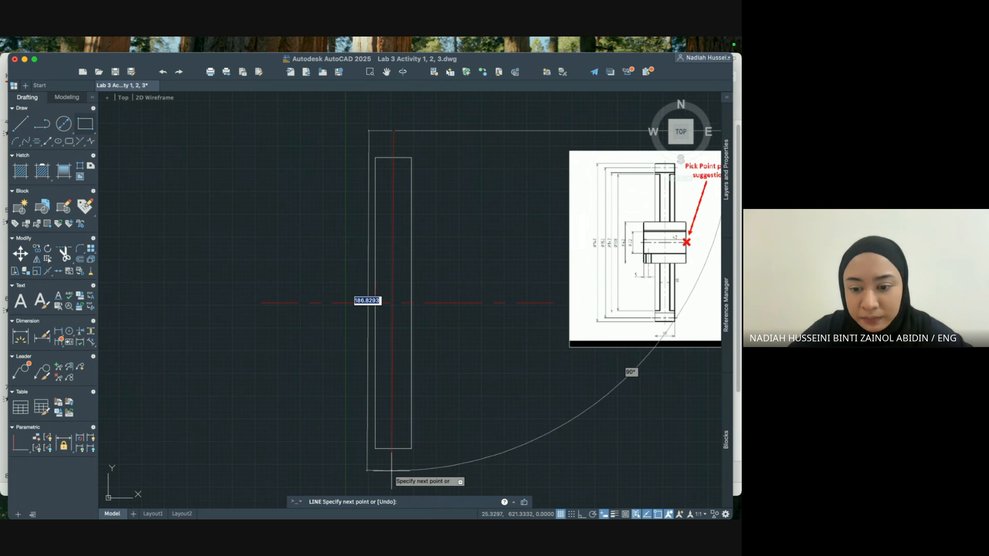
key(Escape)
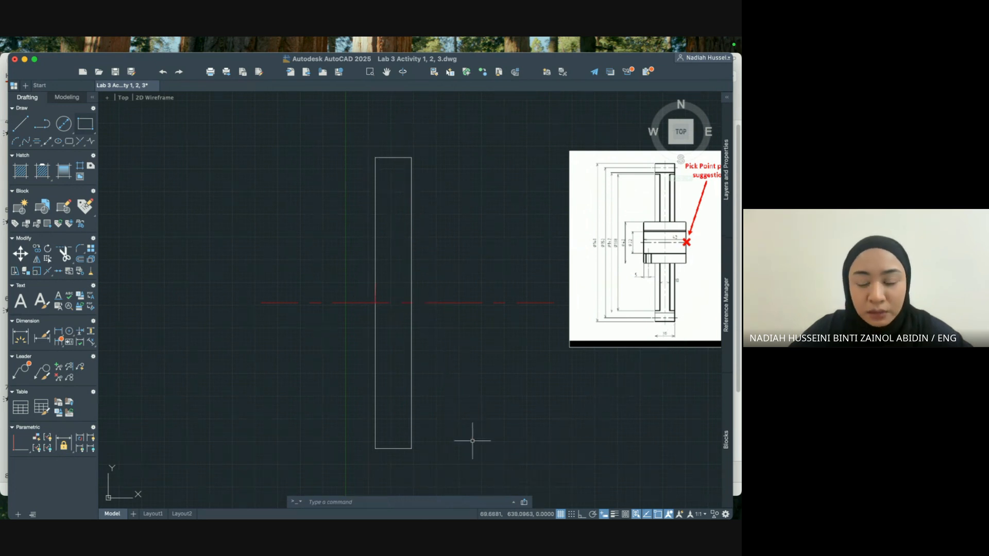
Turn on Ortho mode and draw a vertical line through the rim's middle, extending slightly beyond both ends.
click(586, 514)
click(20, 124)
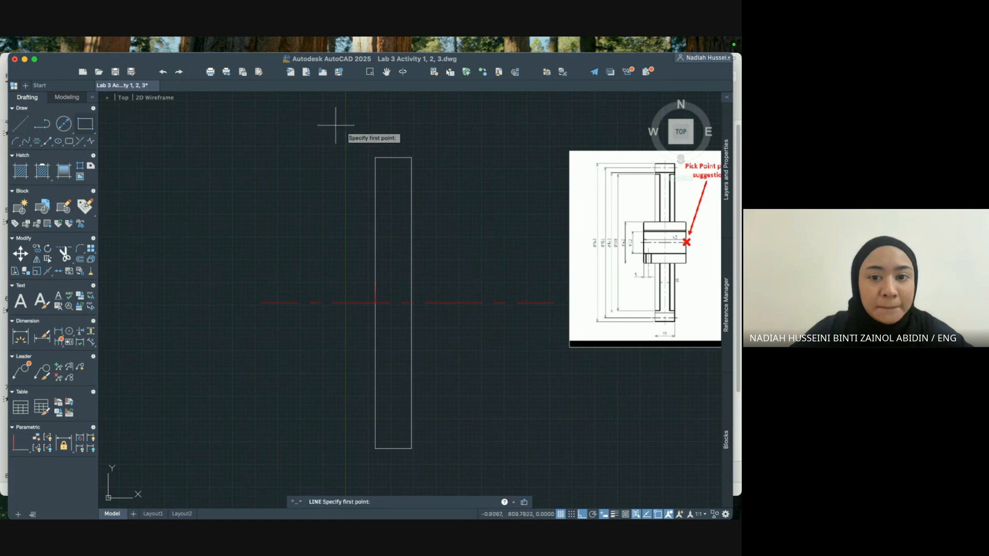
click(393, 138)
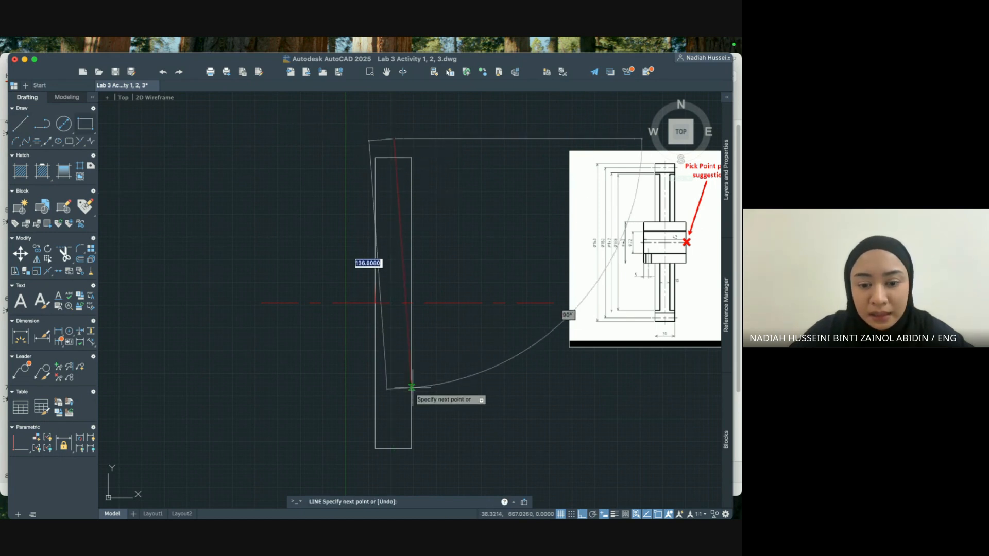
click(394, 464)
key(Escape)
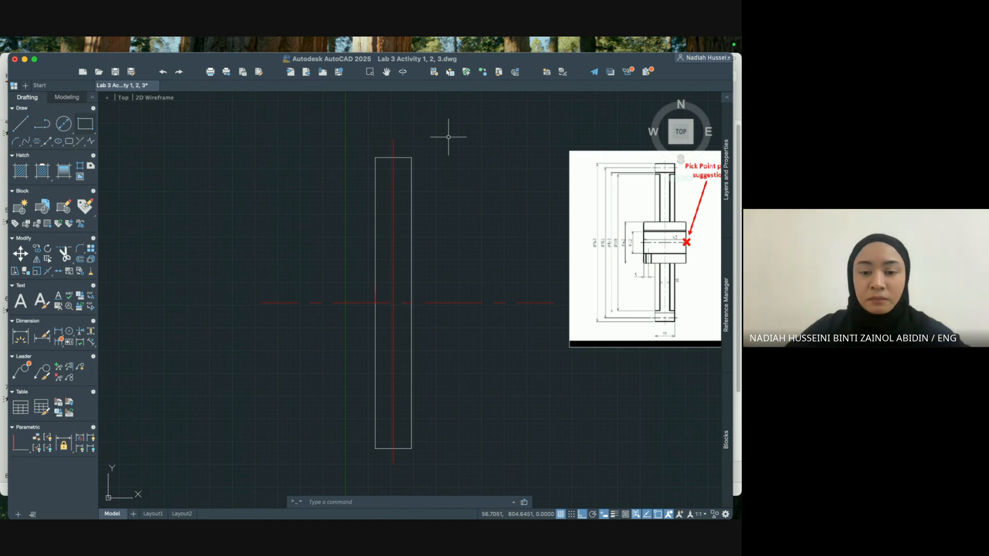
Delete the short red vertical line on the rim's left edge.
click(376, 289)
key(Delete)
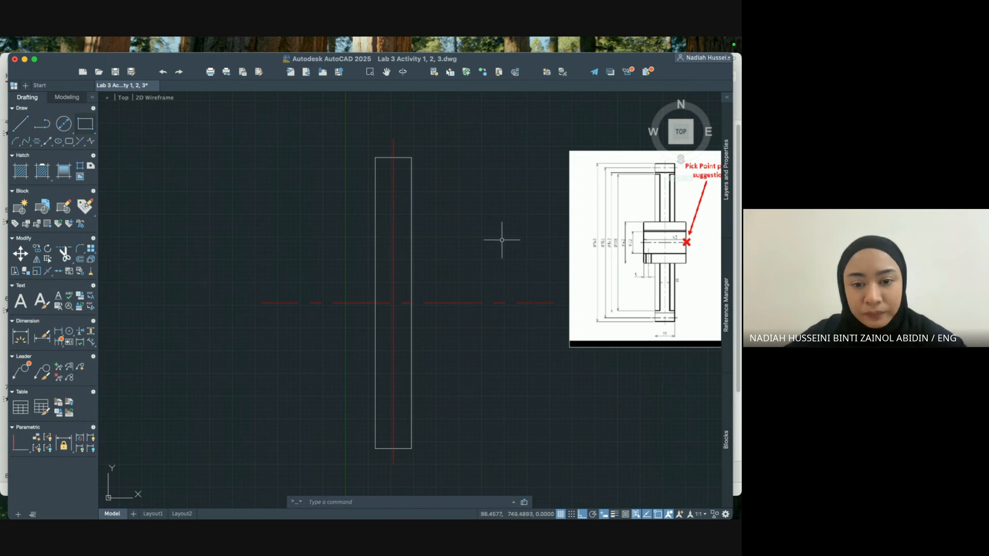
Draw connected hub lines from the centre lines' intersection: 21.5 left, 11 up, 43 right and about 21 down.
click(20, 123)
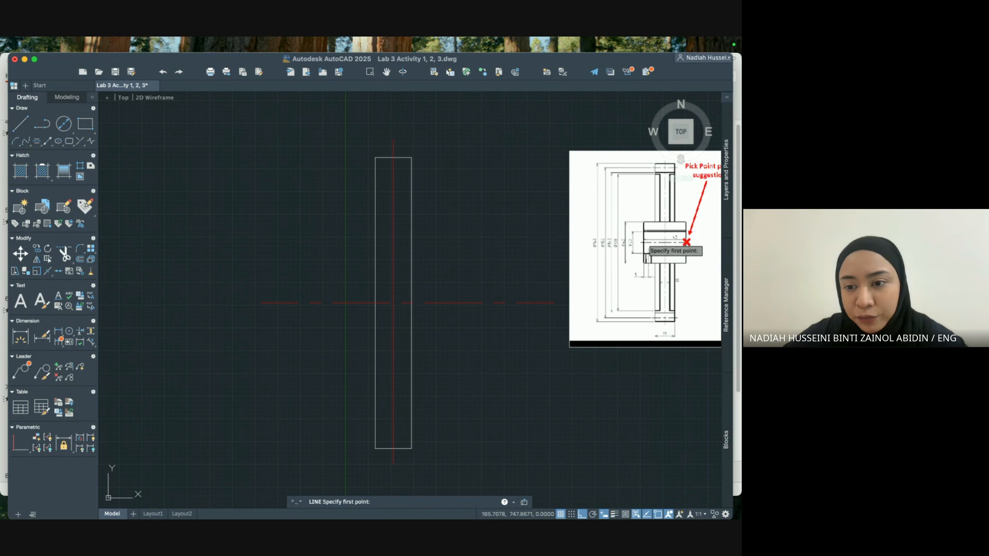
click(393, 303)
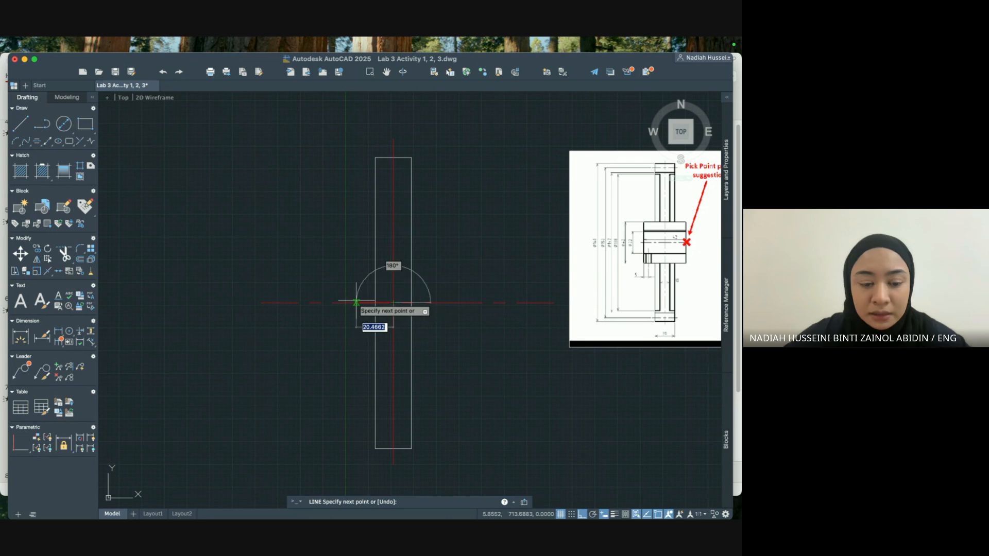
text(21.5)
key(Return)
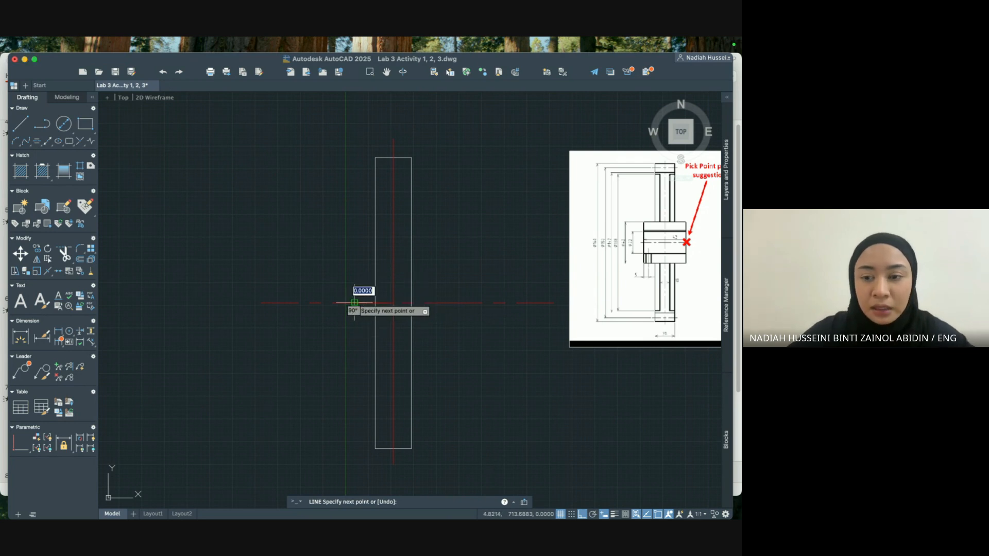
text(11)
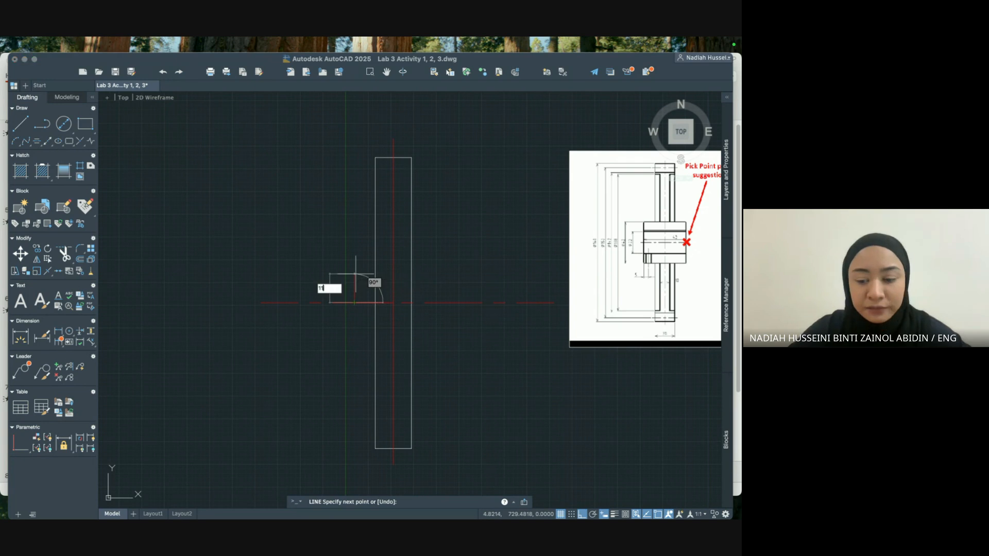
key(Return)
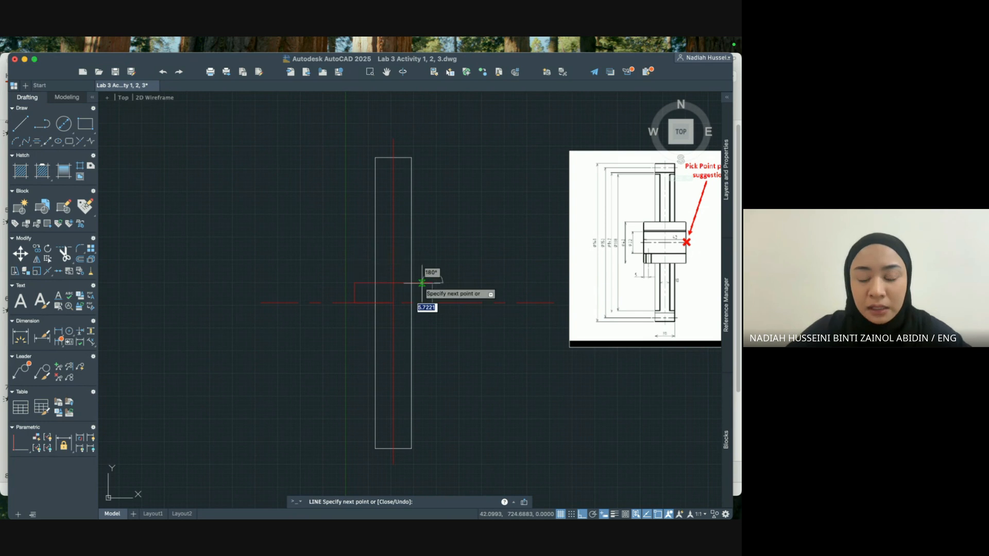
click(432, 282)
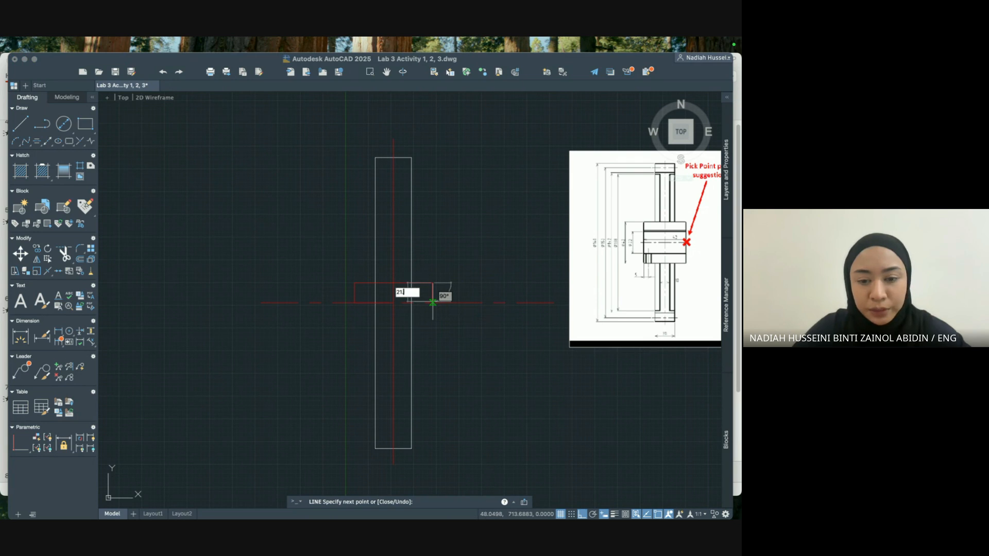
key(Return)
key(Escape)
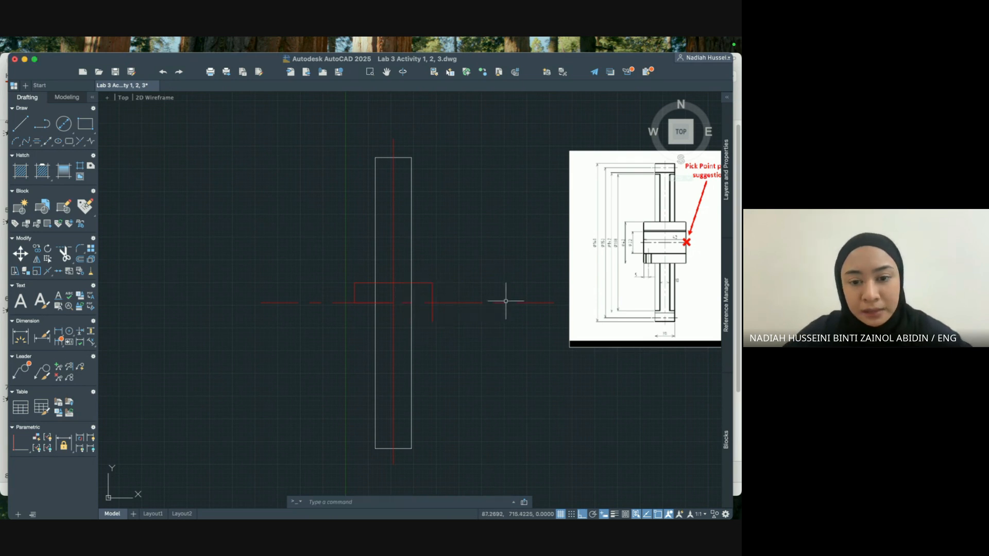
Move the hub's upper horizontal line from the Centre Line layer to layer 0.
click(422, 283)
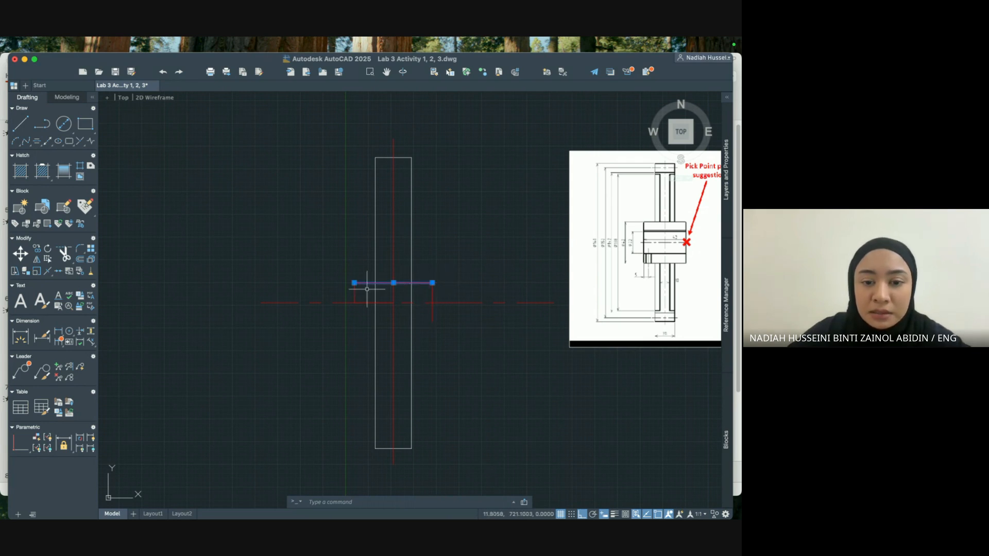
mouse_move(726, 220)
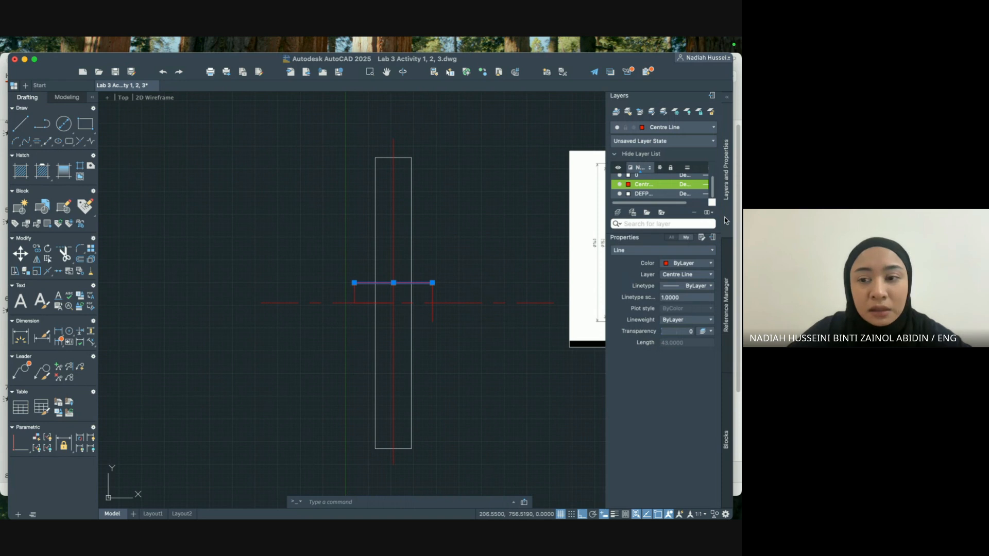
click(698, 274)
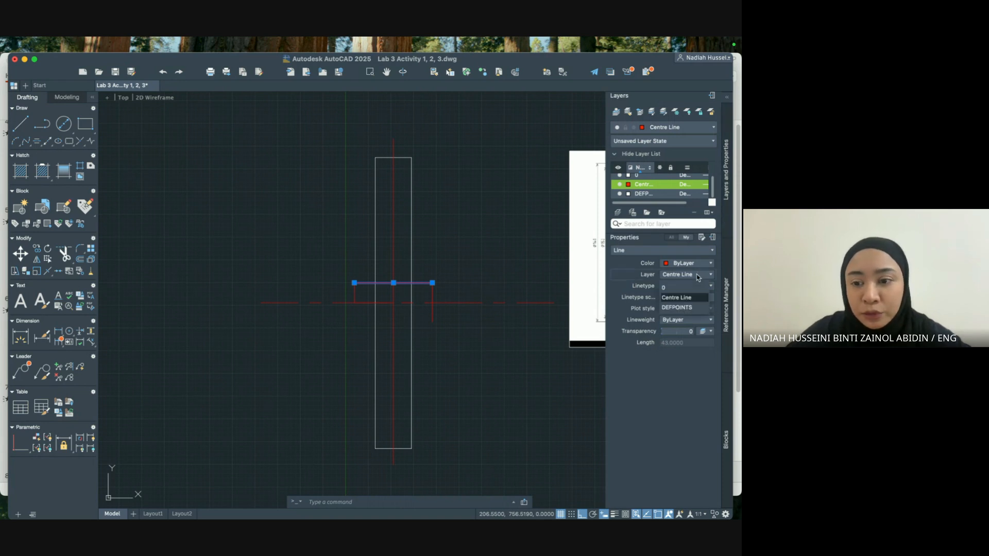
click(682, 288)
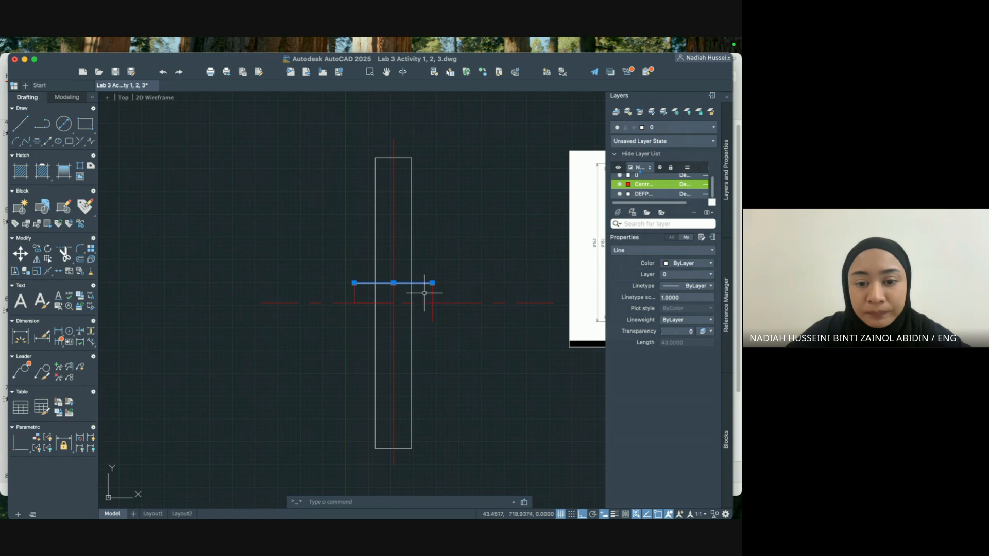
Move the hub's right vertical line to layer 0.
click(432, 309)
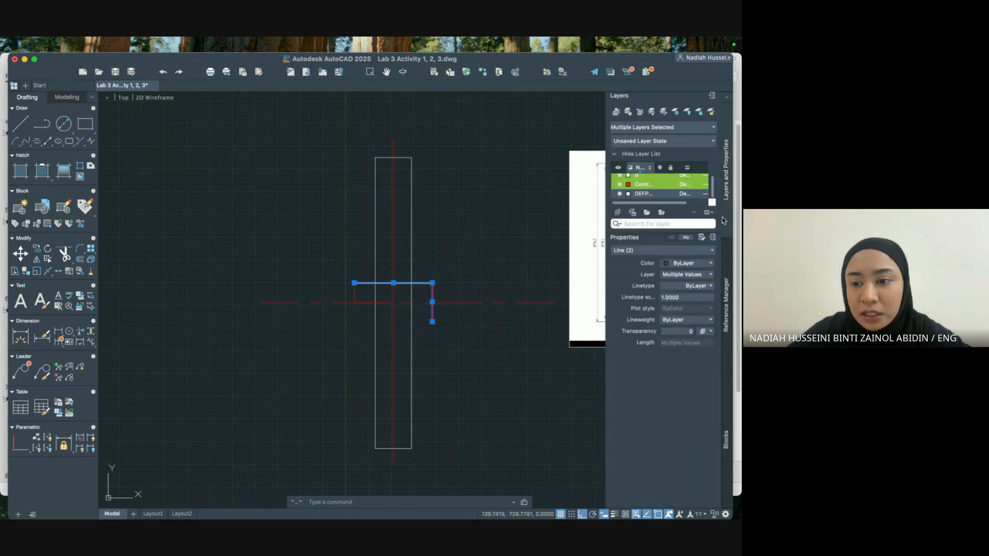
click(688, 264)
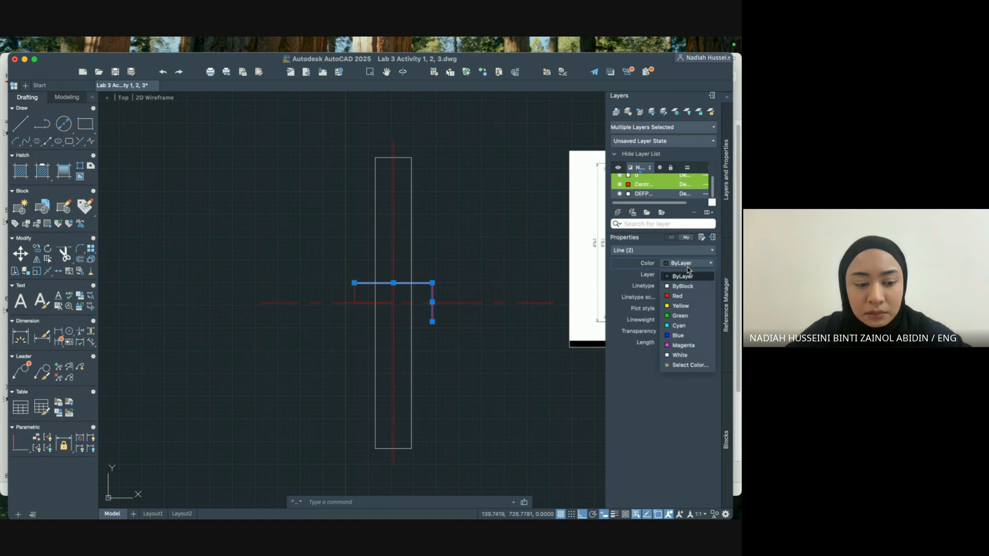
key(Escape)
key(Escape)
click(432, 291)
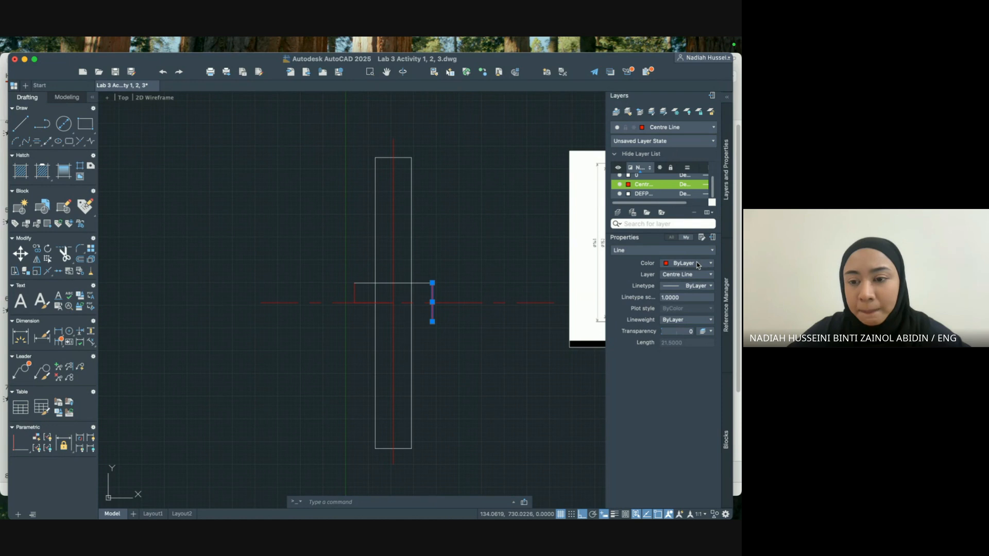
click(685, 274)
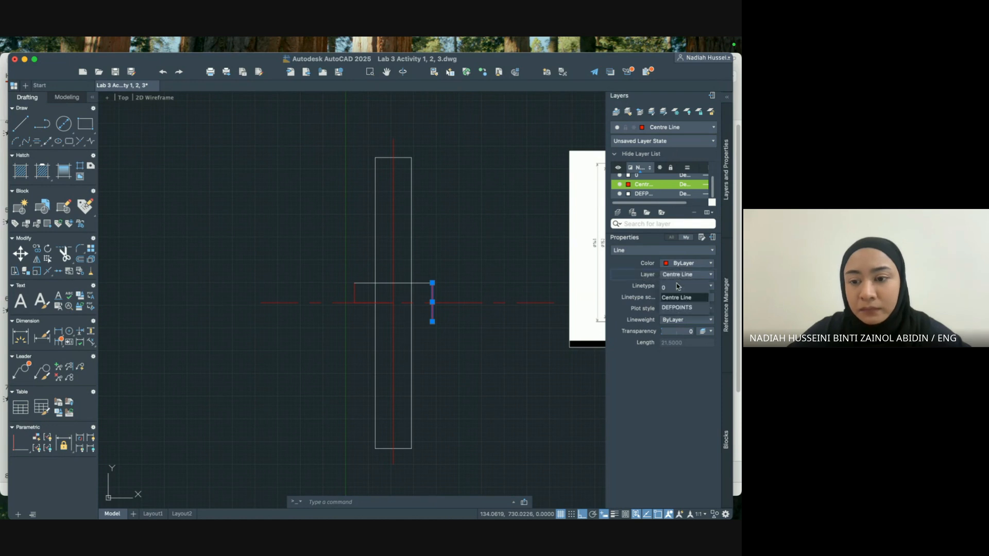
click(674, 284)
Move the hub's short left vertical line to layer 0.
click(353, 293)
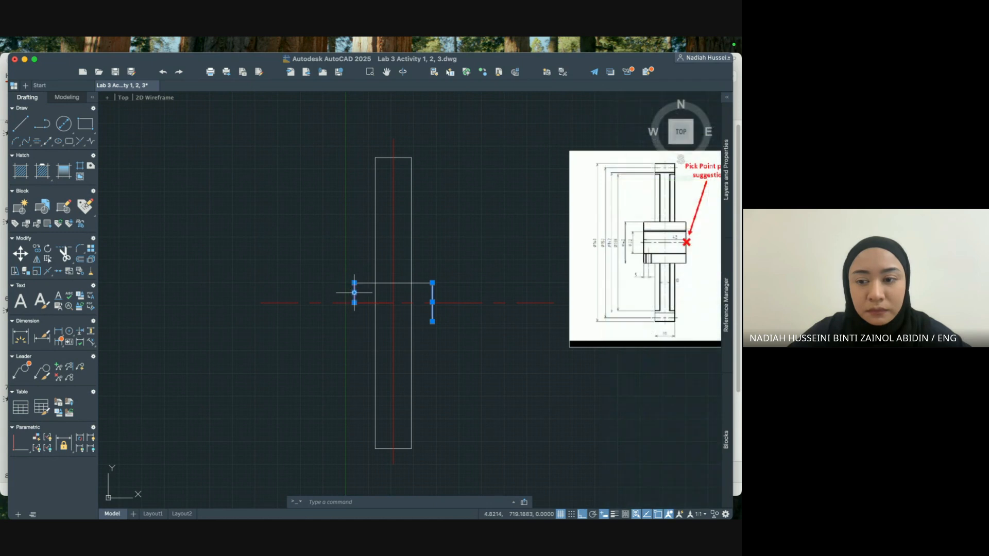
mouse_move(724, 254)
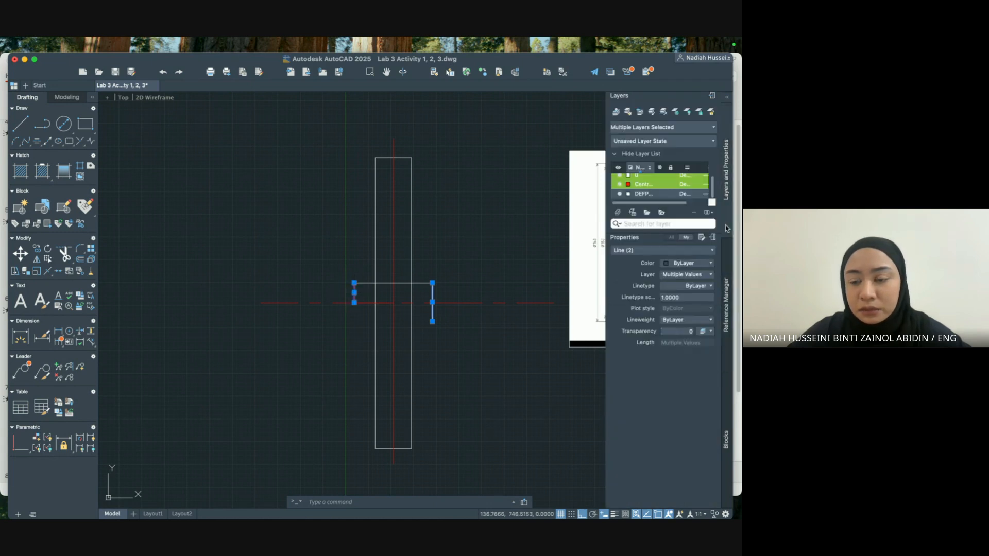
key(Escape)
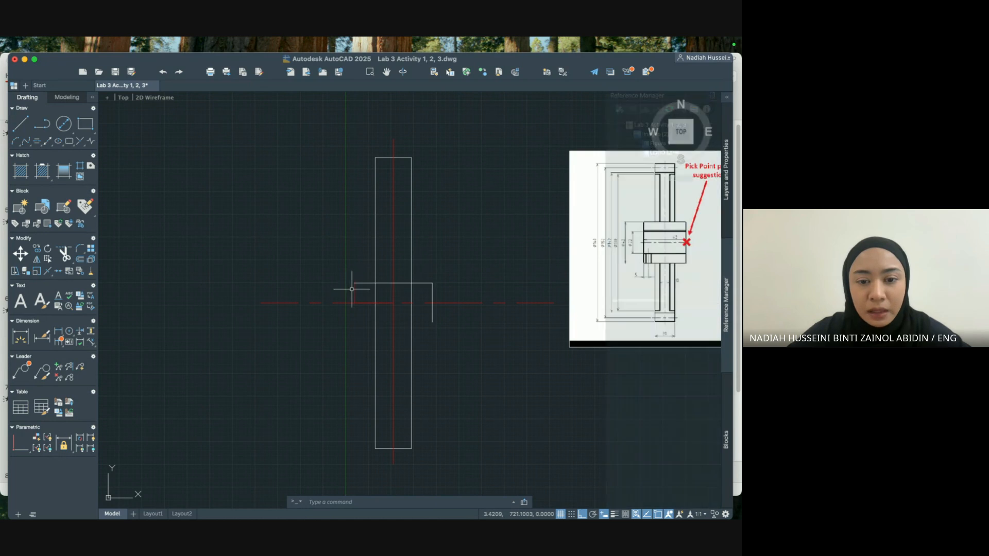
click(354, 284)
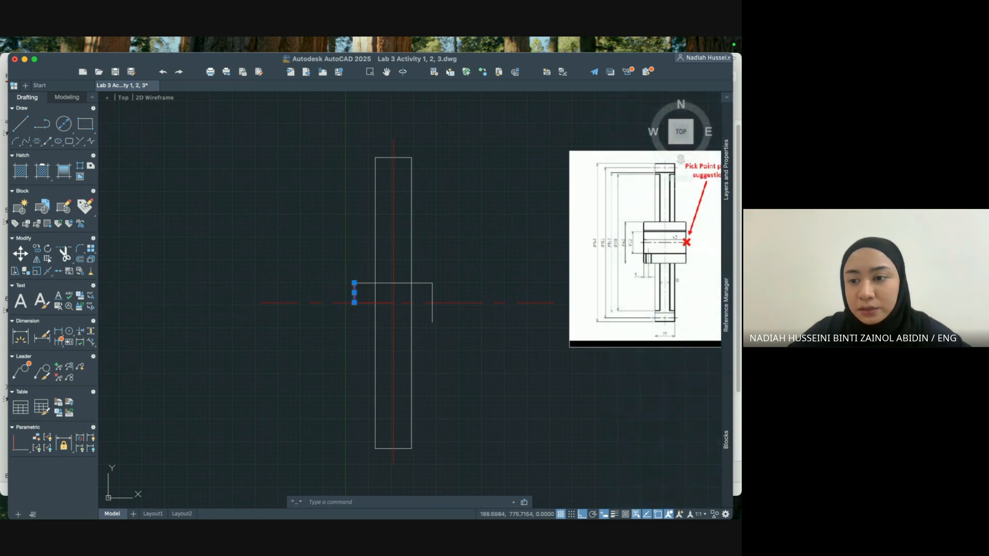
mouse_move(727, 214)
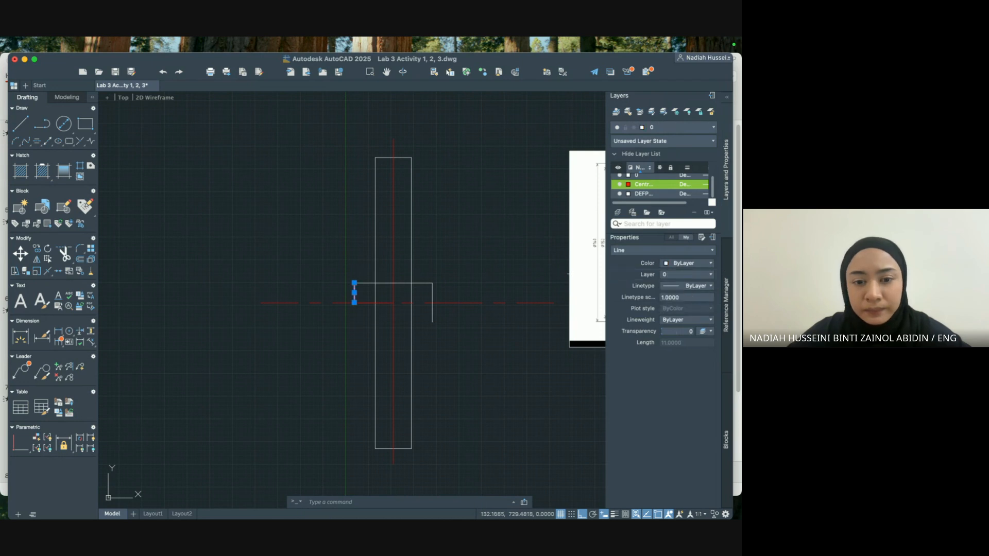
Dimension the height of the hub's left vertical line, placing the dimension outside the hub.
scroll(471, 265, up, 3)
middle_drag(432, 266, 457, 309)
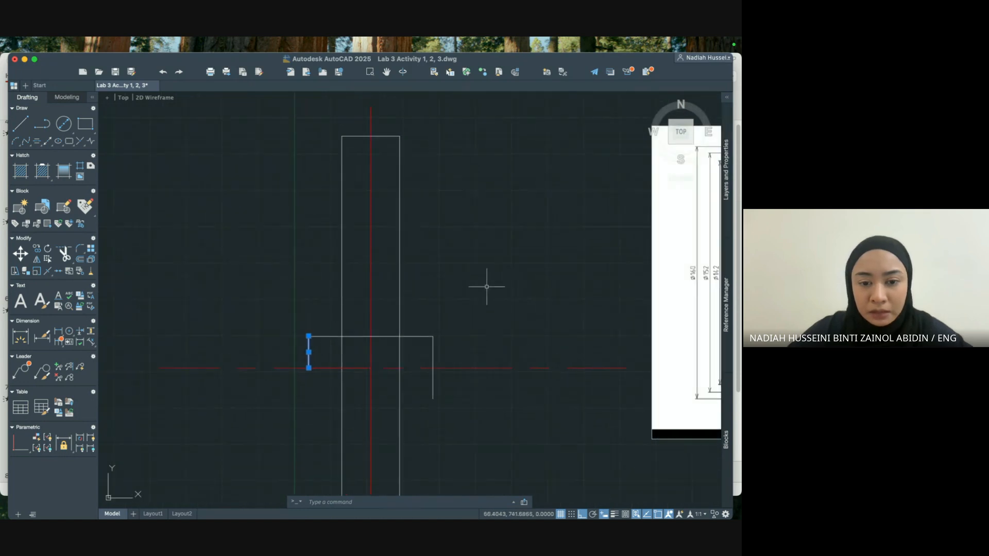
text(dim)
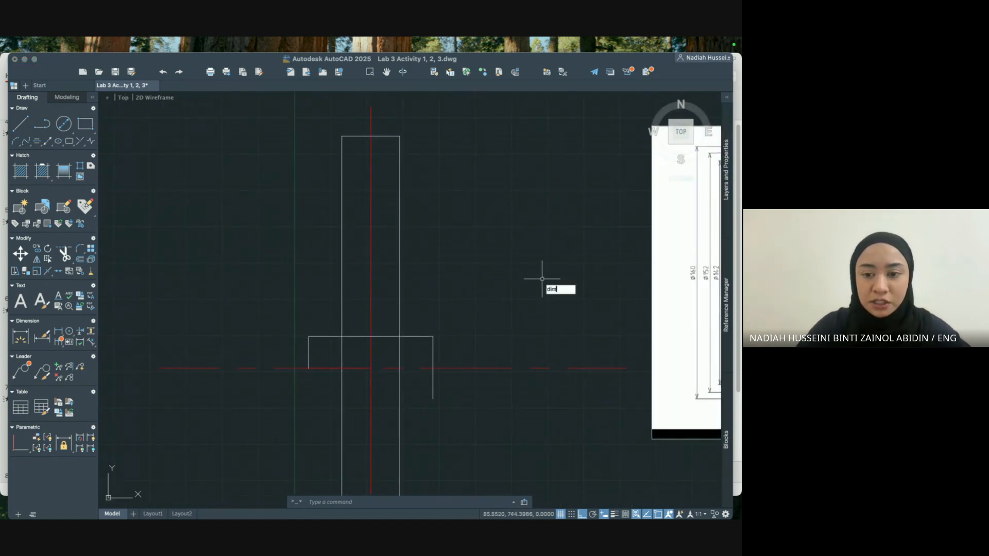
key(Return)
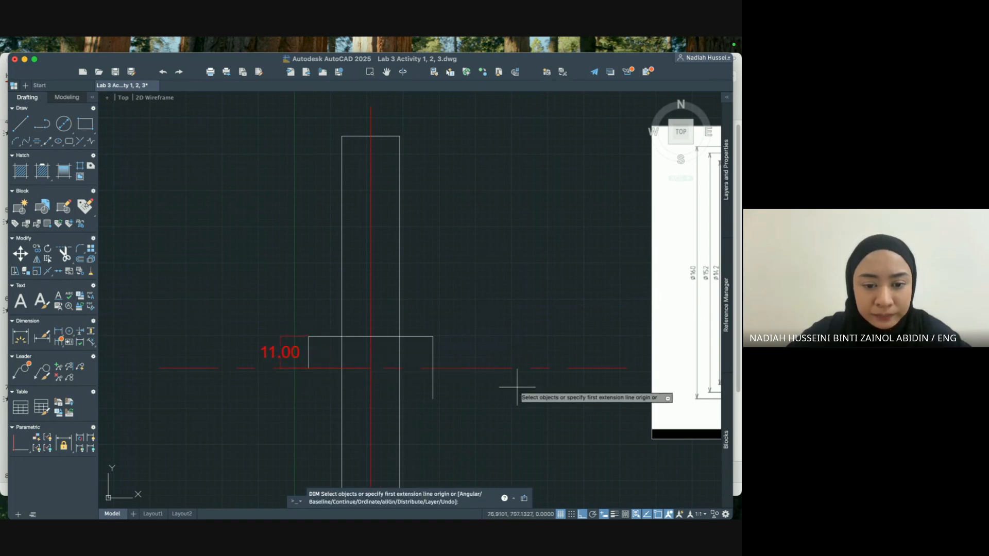
key(Escape)
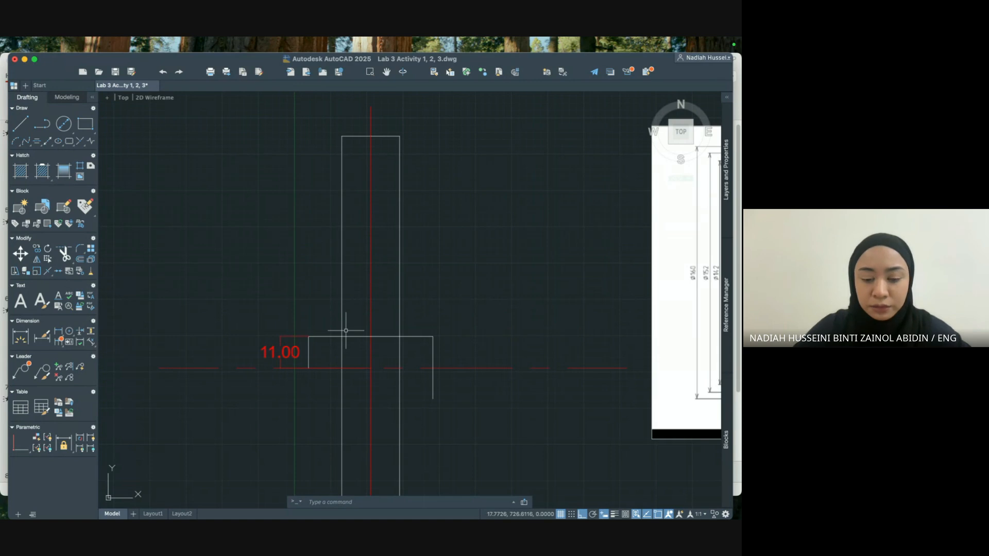
Dimension the width of the hub's upper line between its endpoints, placing the dimension above it.
text(dim)
key(Return)
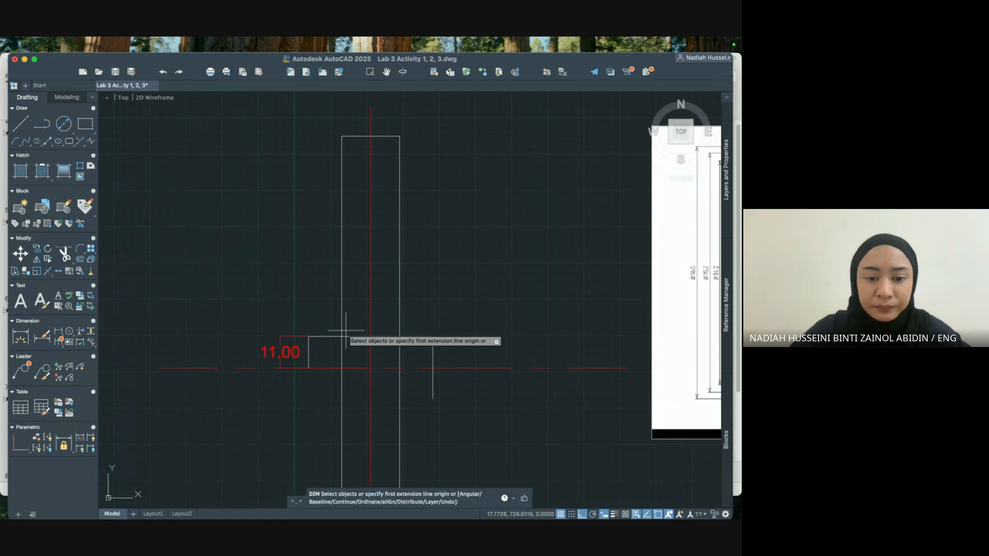
click(309, 335)
click(432, 335)
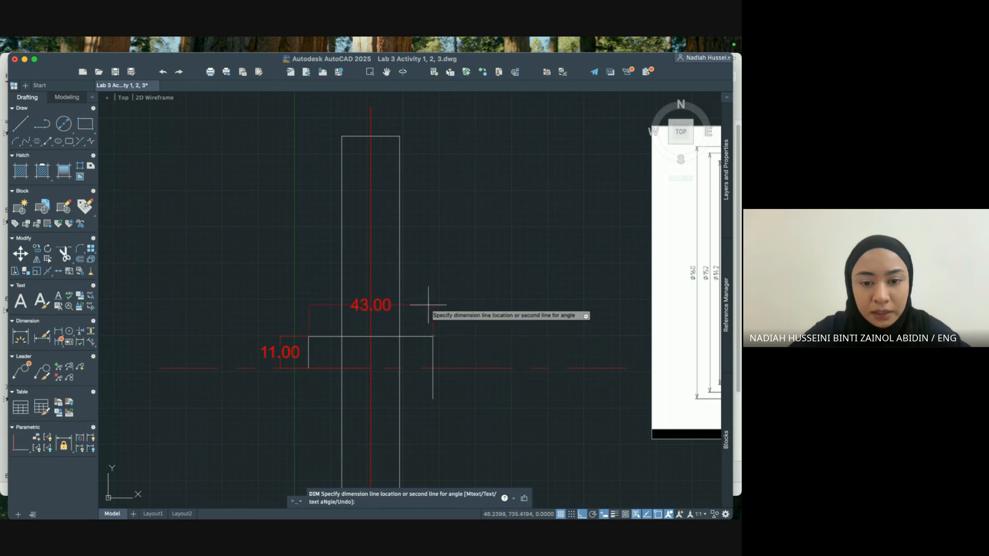
click(429, 305)
Try to turn off the current Centre Line layer.
scroll(579, 324, down, 2)
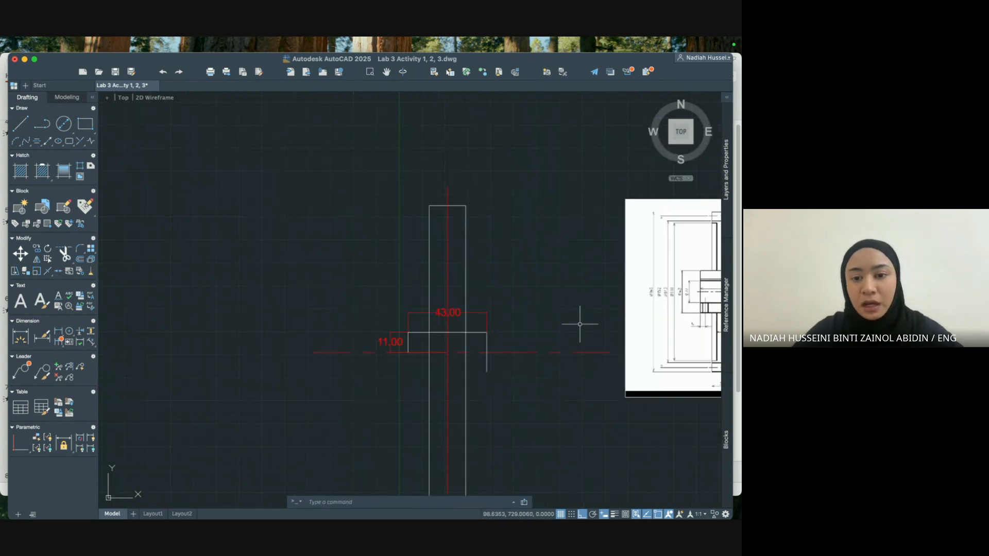
mouse_move(523, 336)
middle_down()
mouse_move(503, 346)
mouse_move(431, 333)
middle_up()
mouse_move(727, 211)
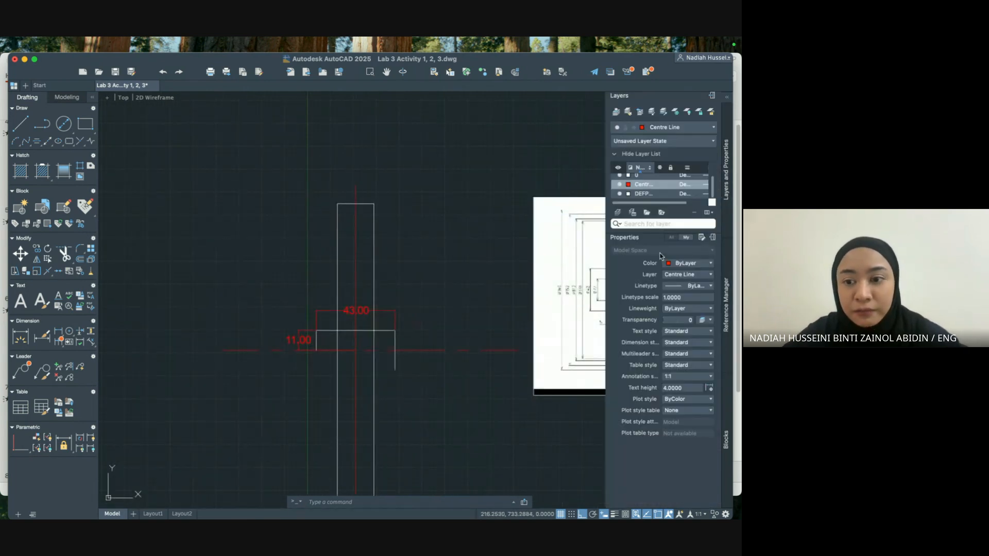
click(619, 185)
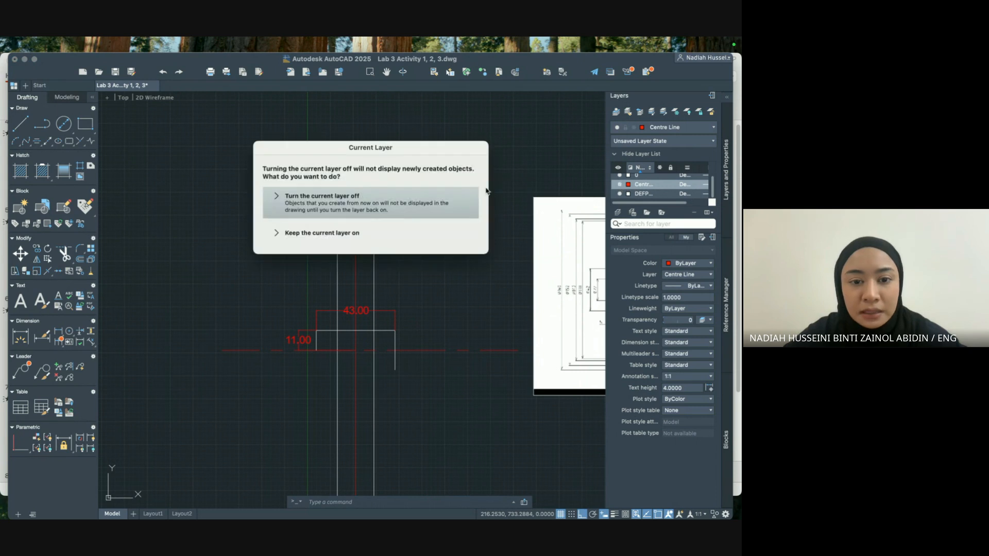
click(417, 194)
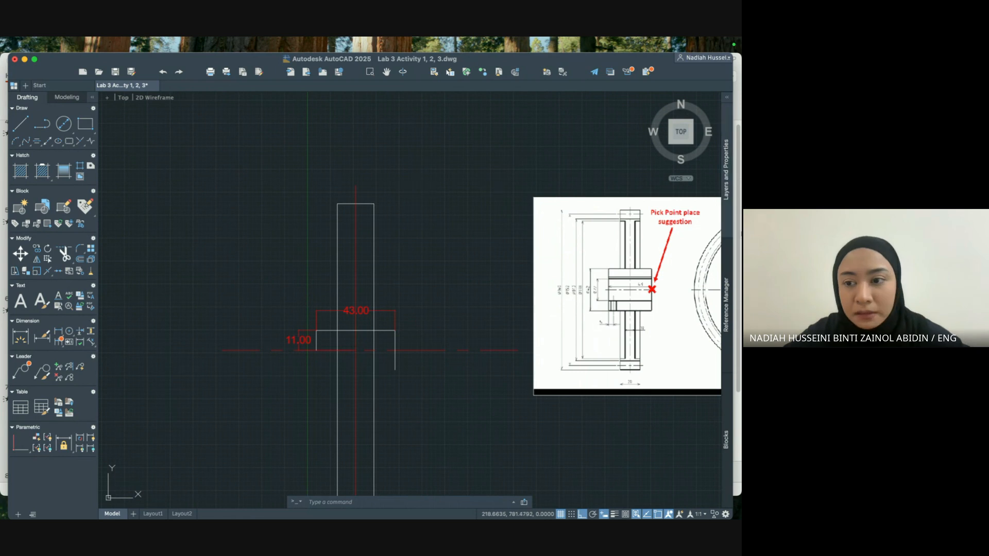
mouse_move(726, 206)
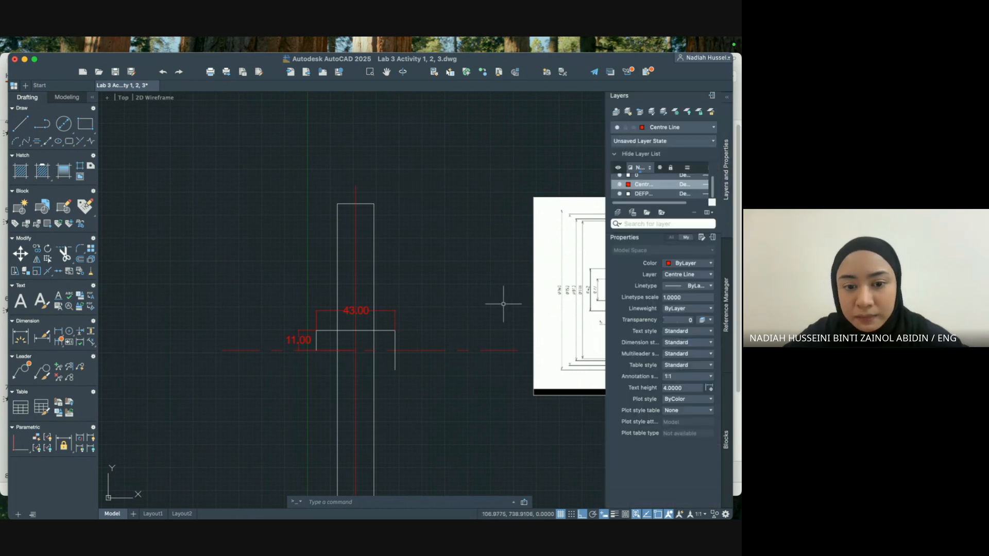
Delete the hub's width and height dimensions.
click(386, 311)
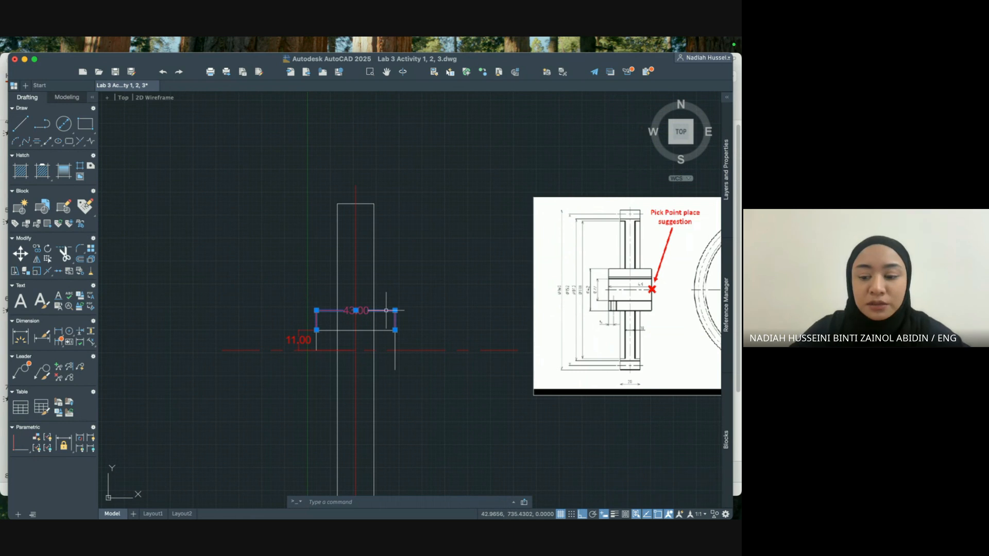
key(Delete)
click(298, 337)
key(Delete)
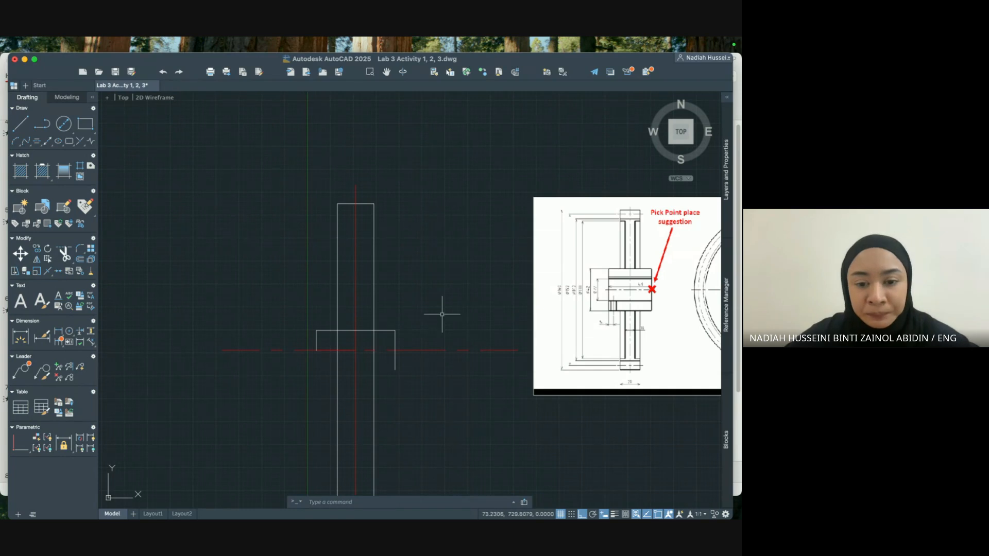
Shorten the hub's right vertical line so its lower end meets the horizontal centre line.
click(393, 363)
click(395, 369)
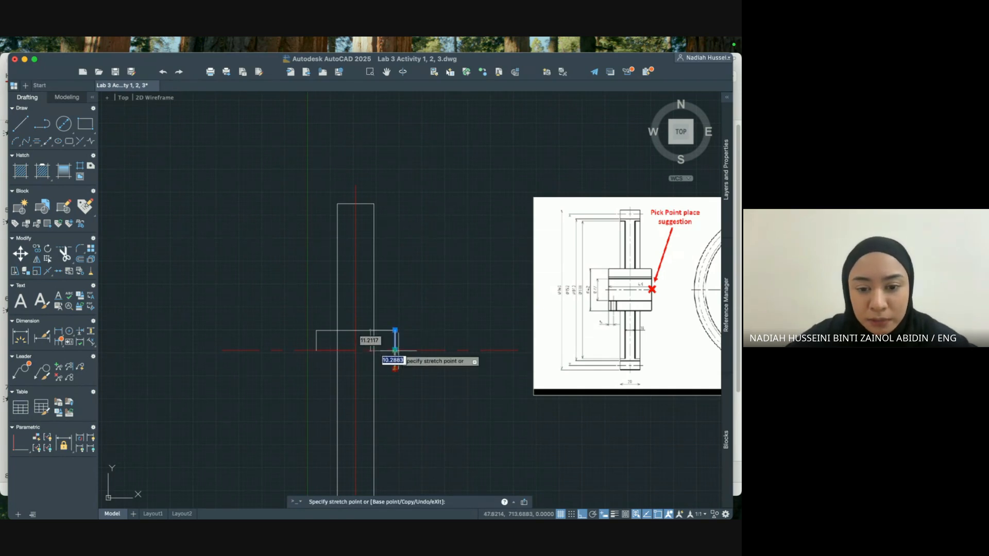
click(395, 350)
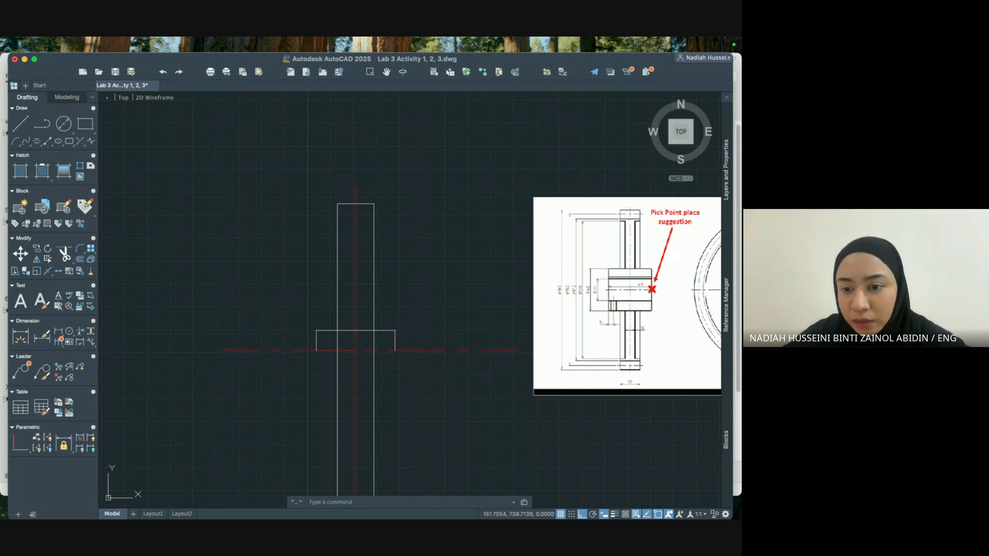
middle_drag(598, 303, 562, 308)
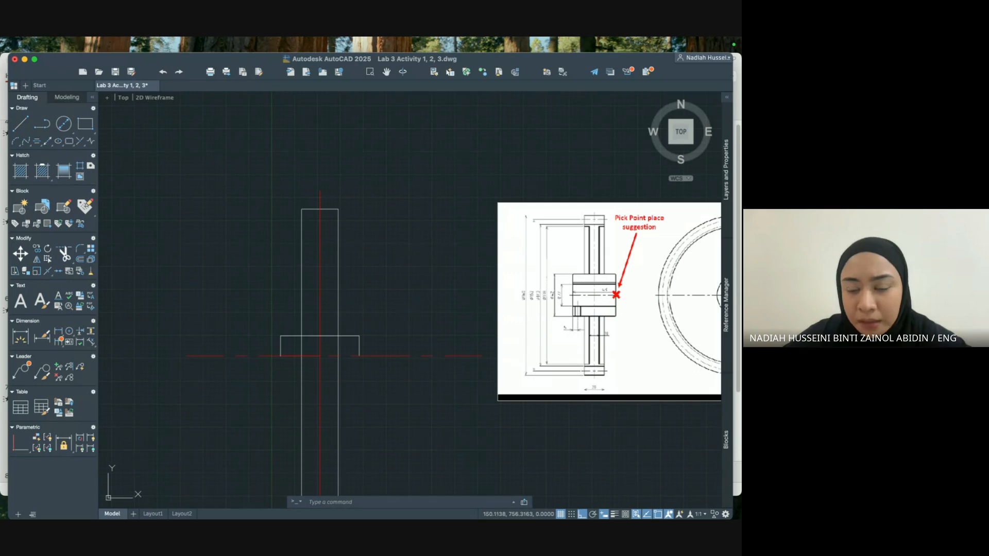
scroll(583, 297, up, 5)
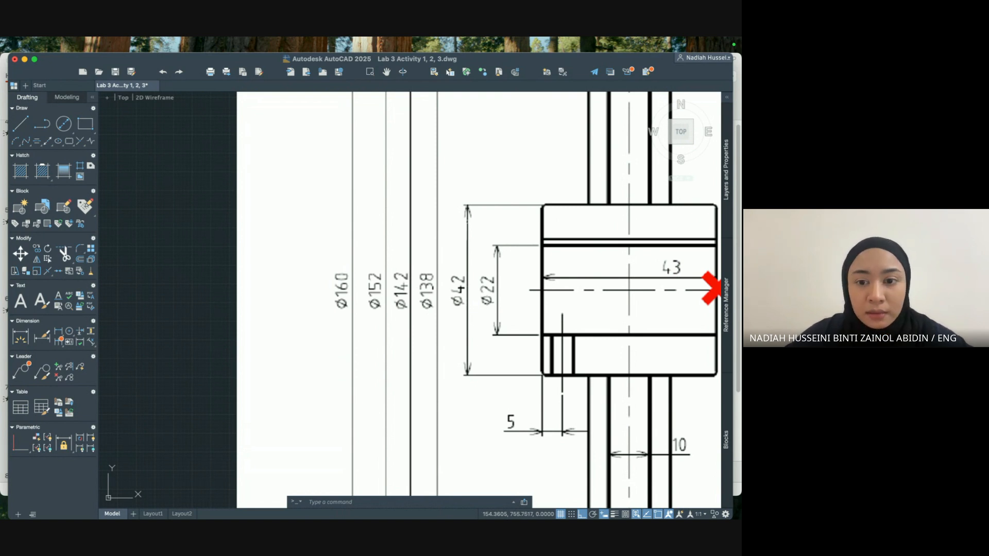
scroll(370, 278, down, 5)
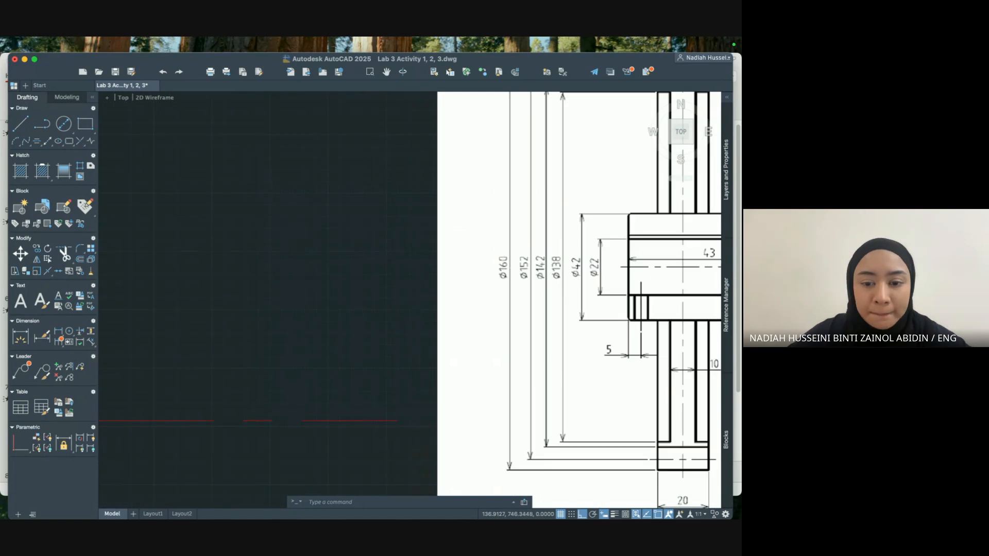
middle_drag(369, 278, 545, 278)
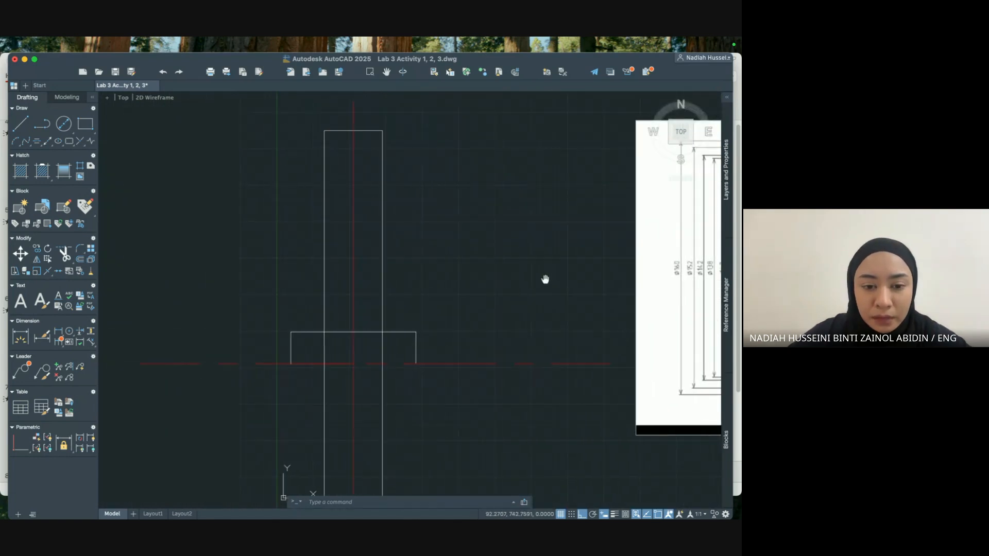
click(21, 124)
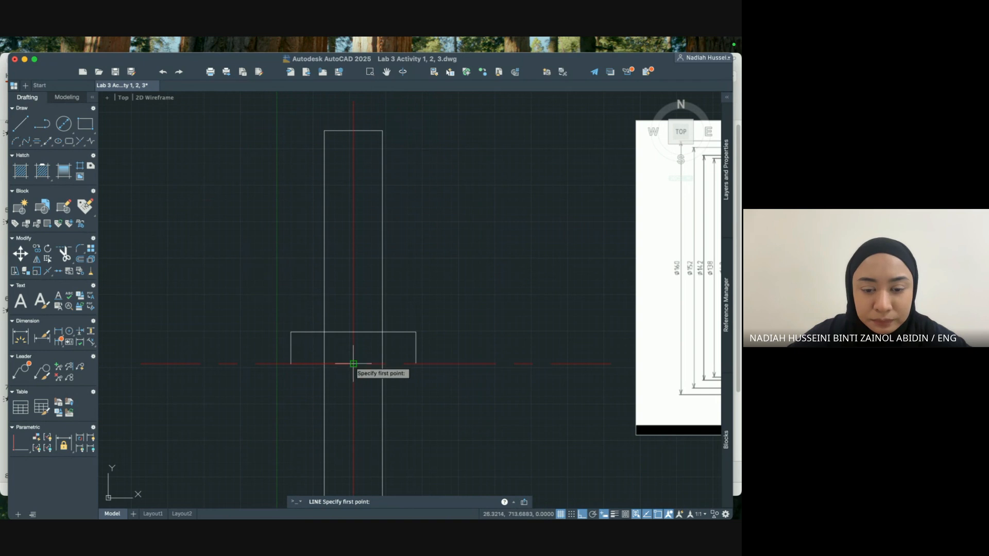
click(290, 363)
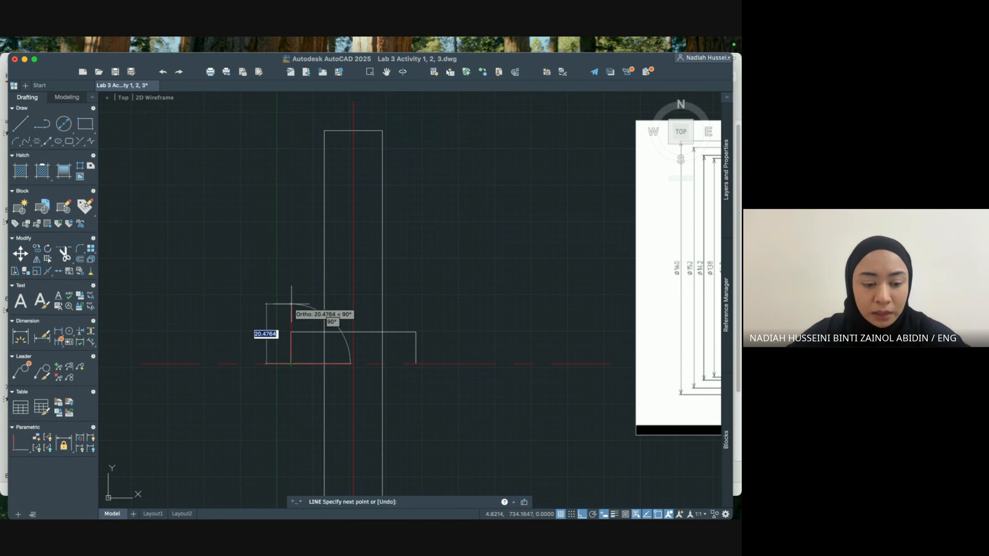
key(Escape)
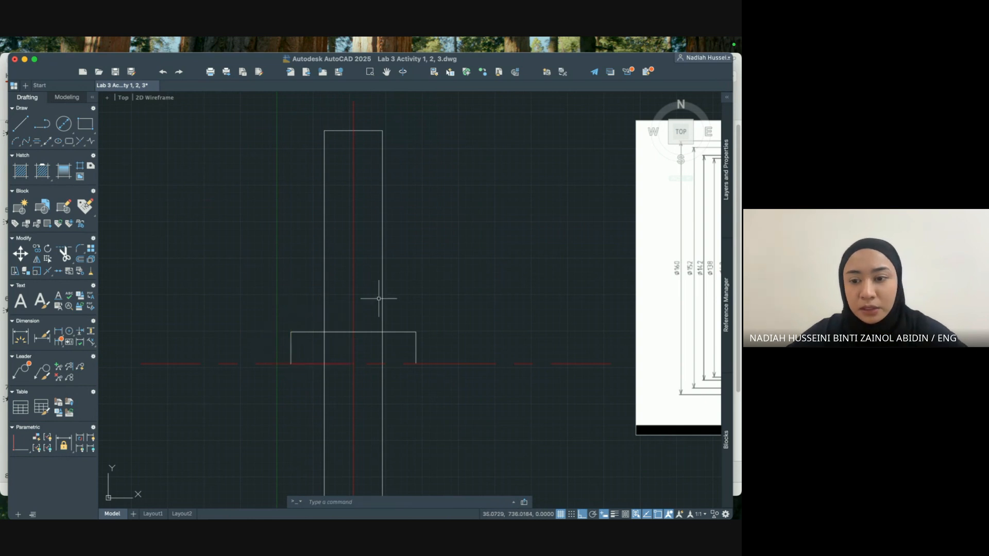
On layer 0, draw the Ø42 hub outline from the left corner on the centre line upward, 43 across, and down 10 to the inner line.
click(729, 184)
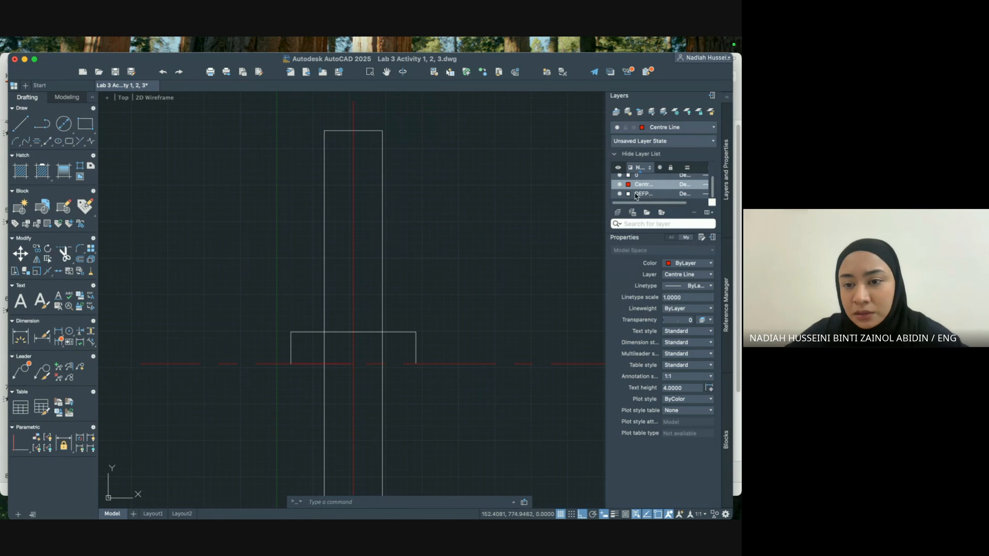
double_click(643, 178)
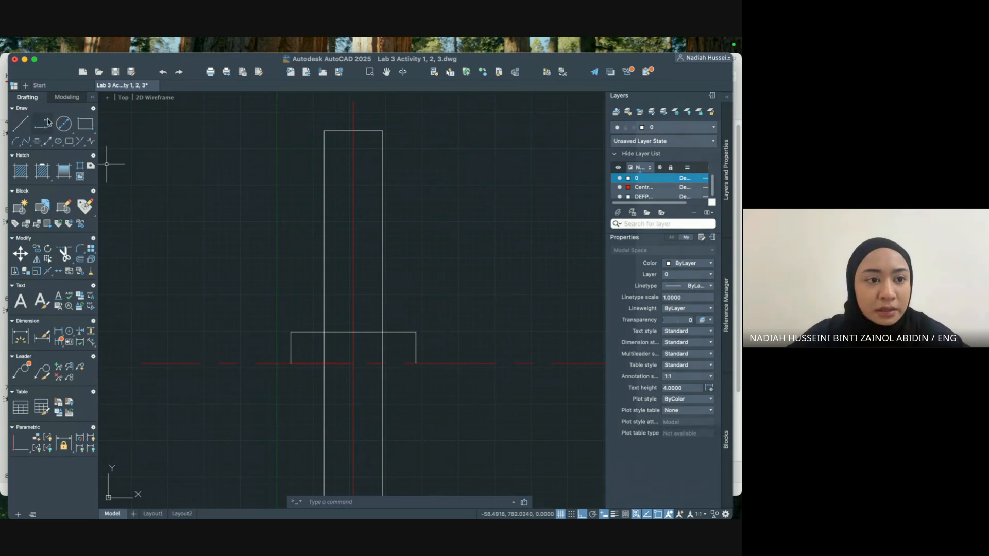
click(21, 123)
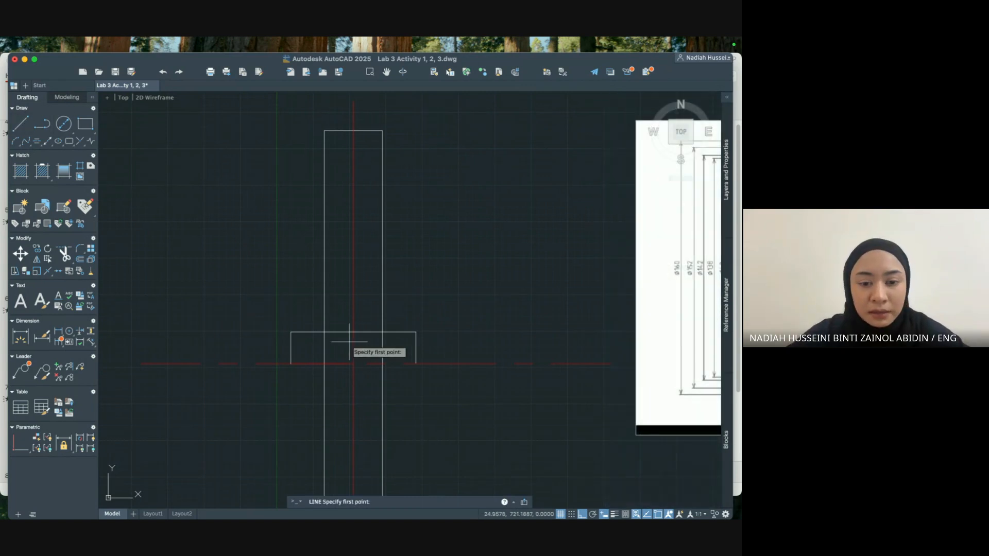
click(291, 364)
text(2)
key(Return)
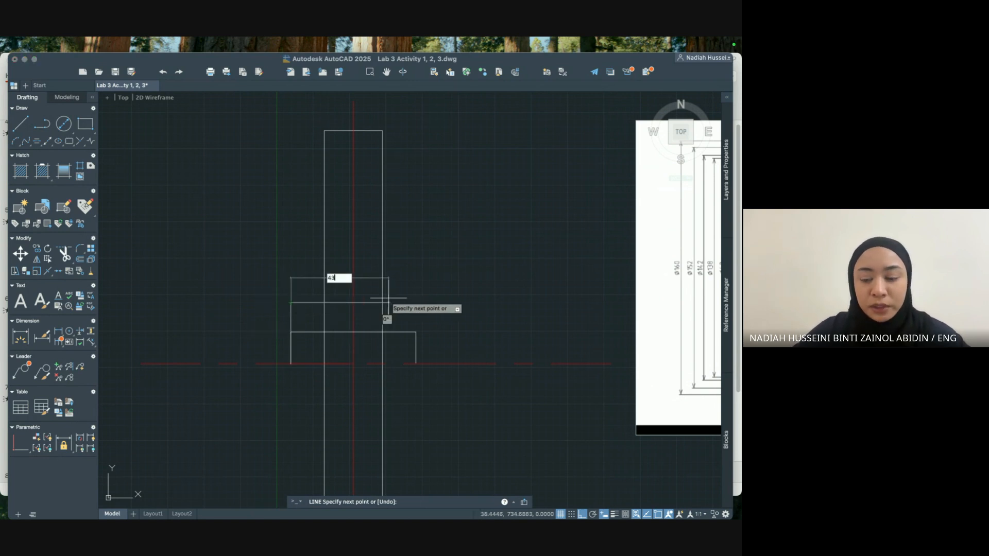
click(416, 303)
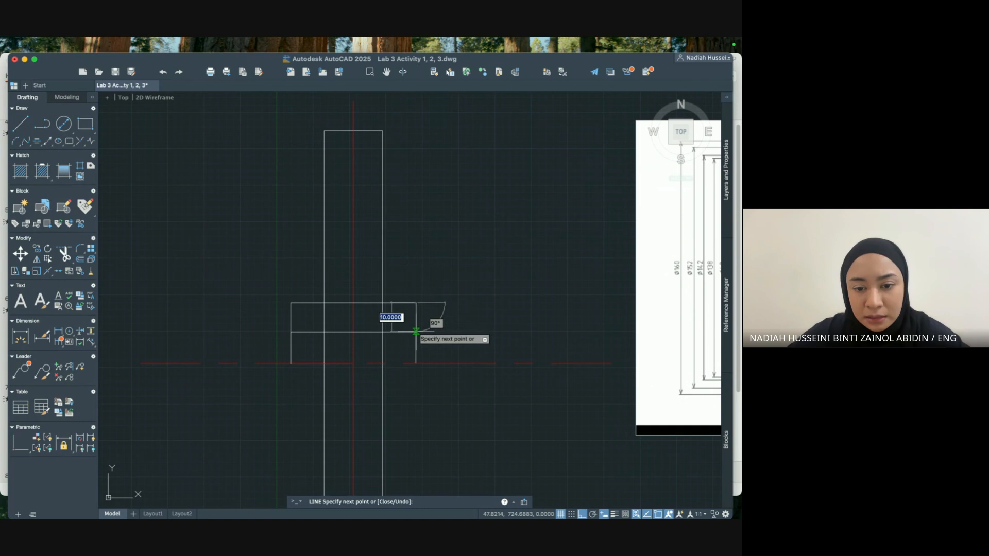
click(416, 331)
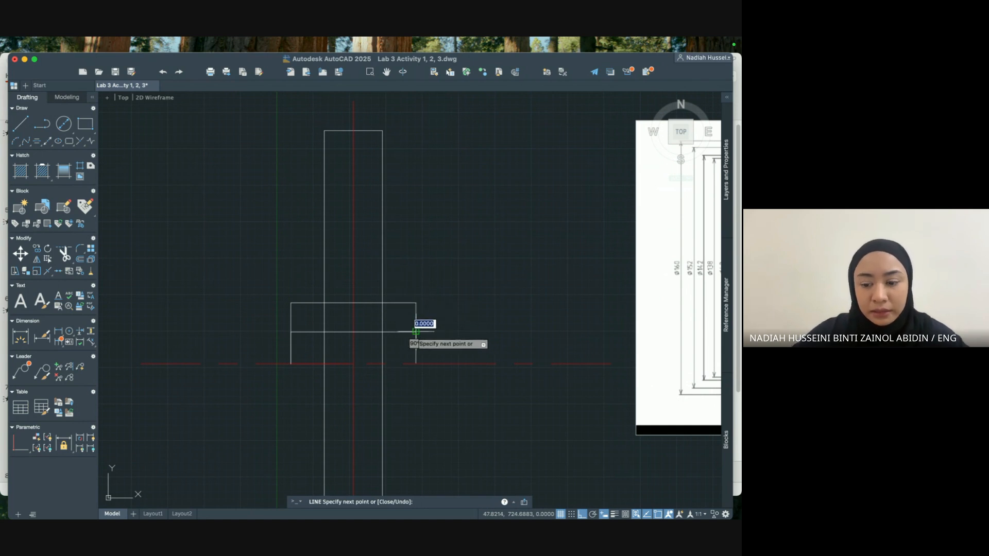
key(Return)
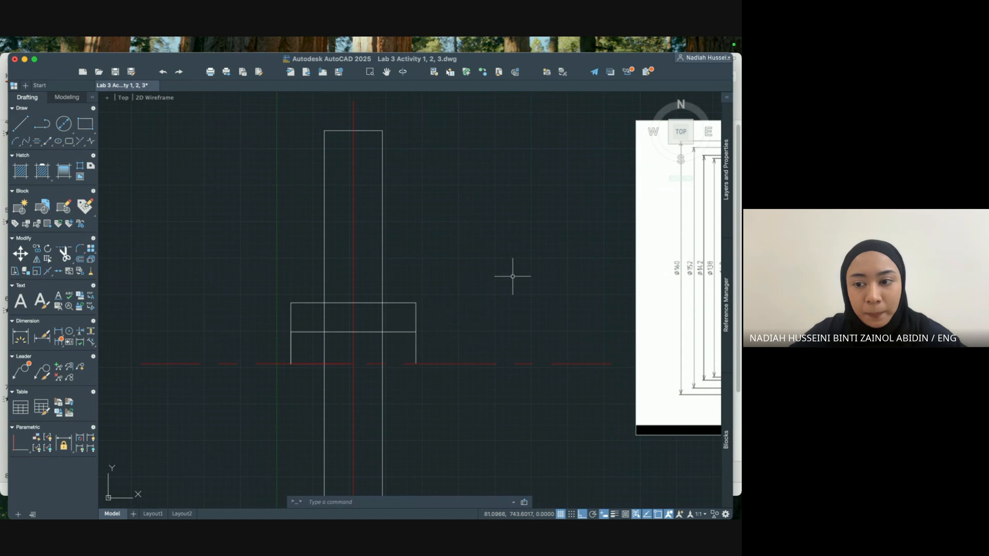
Offset the hub's inner horizontal line upward by 1.
middle_drag(512, 276, 320, 276)
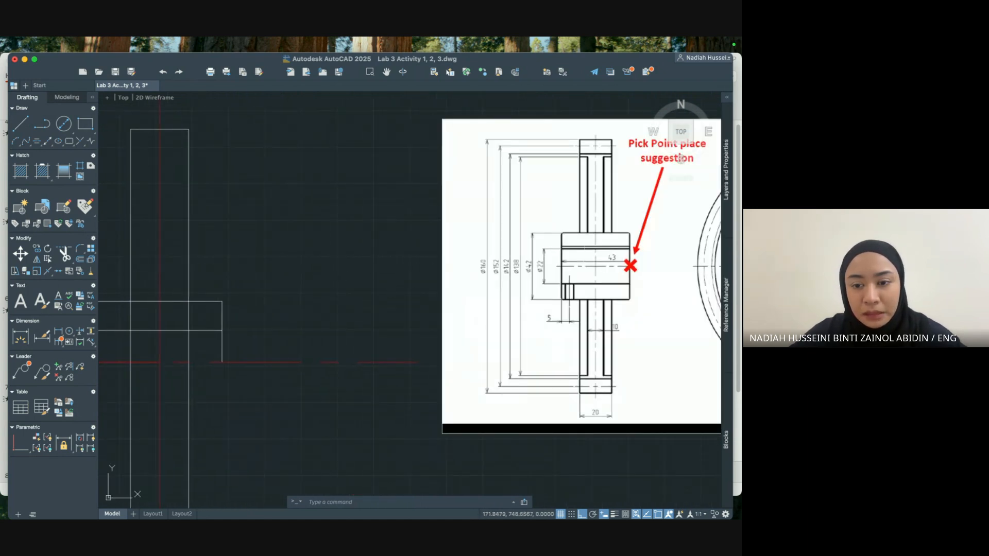
scroll(572, 259, up, 2)
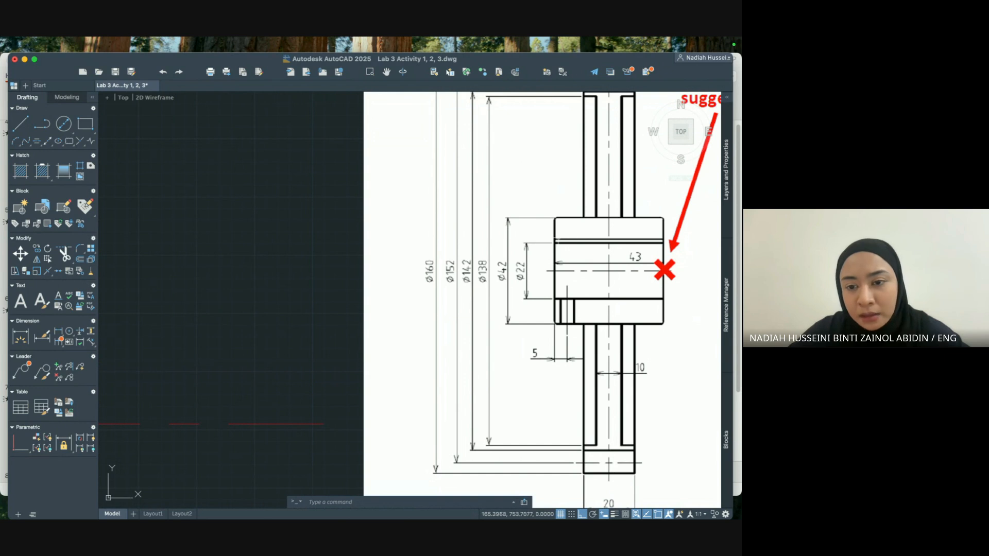
middle_drag(328, 278, 720, 227)
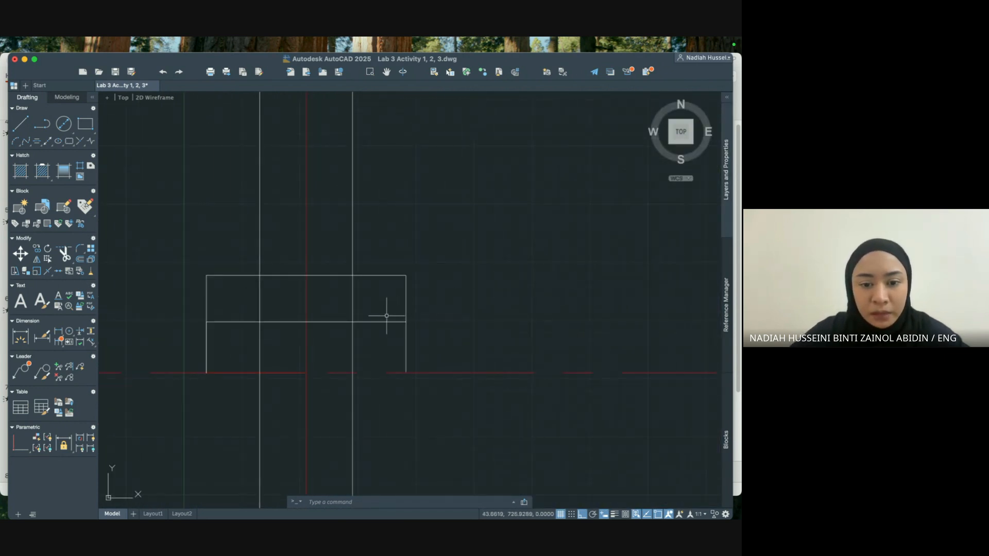
click(382, 321)
text(offse)
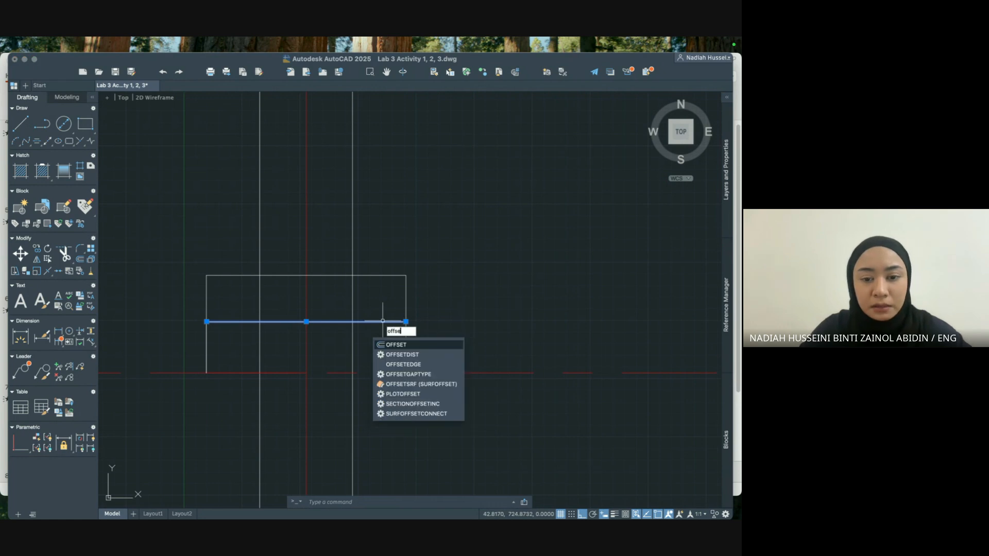
key(Return)
text(1)
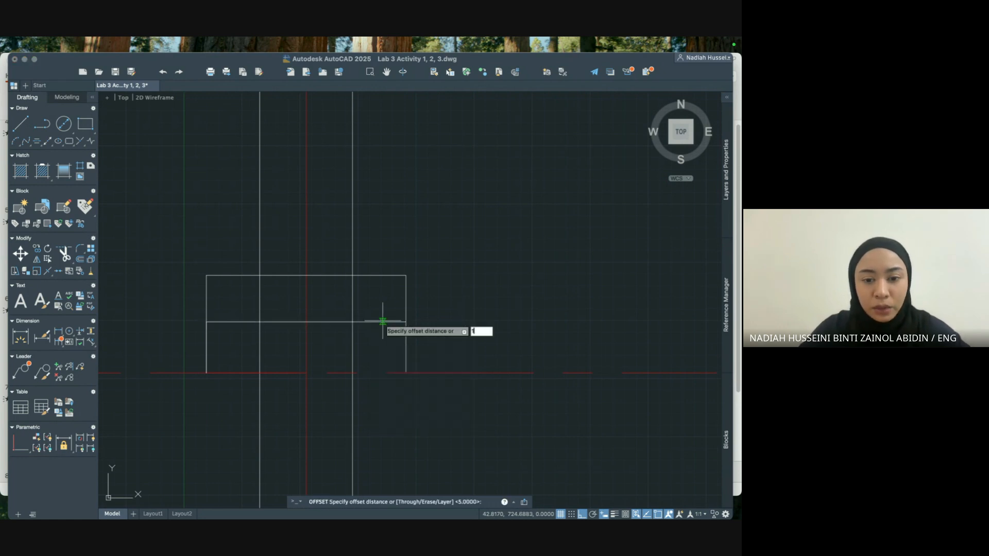
key(Return)
click(383, 321)
click(381, 311)
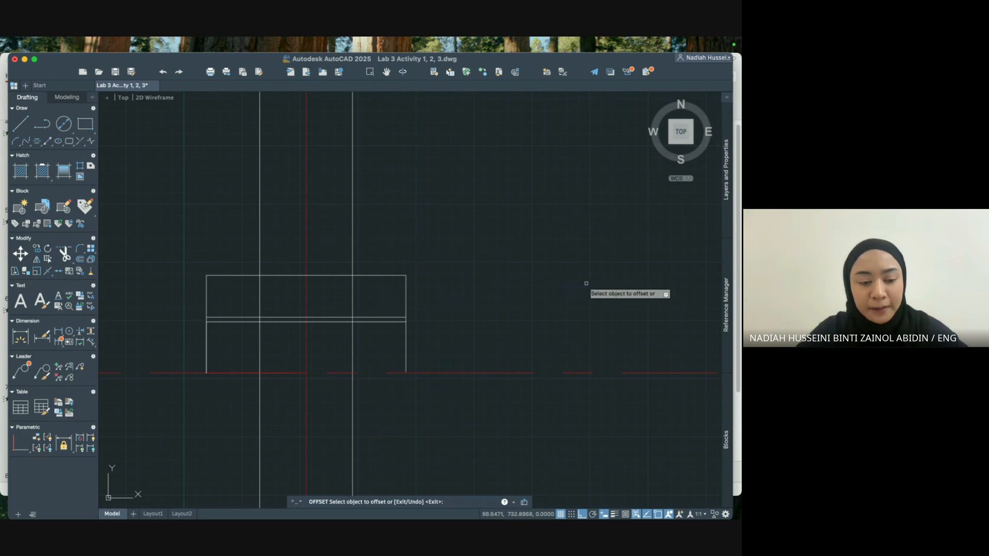
Trim away the two vertical rim lines between the hub's top edge and the horizontal centre line.
text(trim)
key(Return)
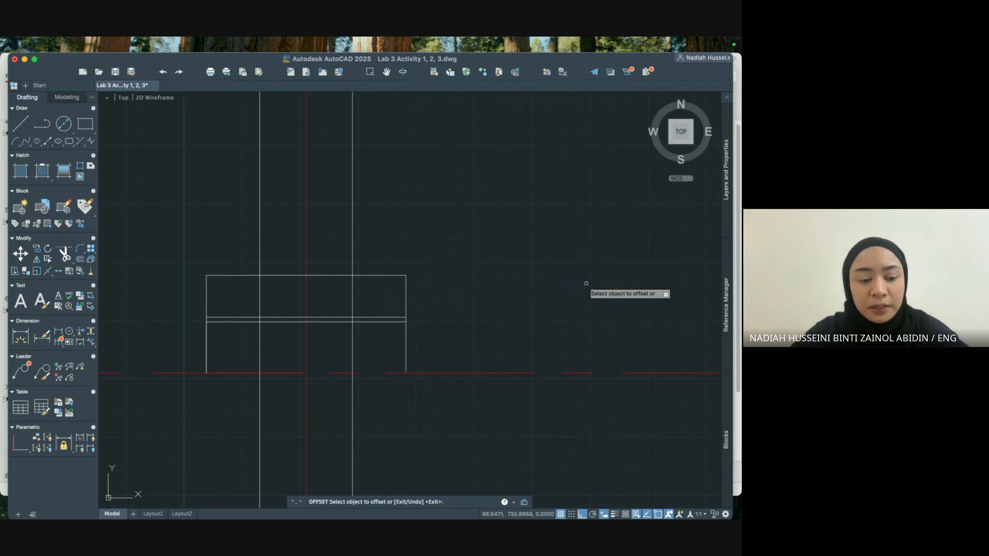
key(Escape)
text(trim)
key(Return)
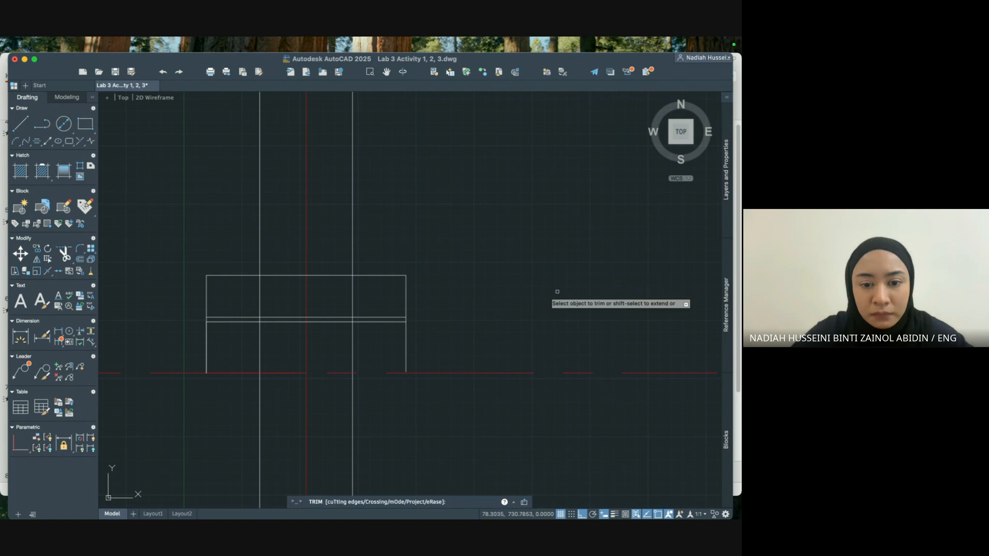
click(354, 320)
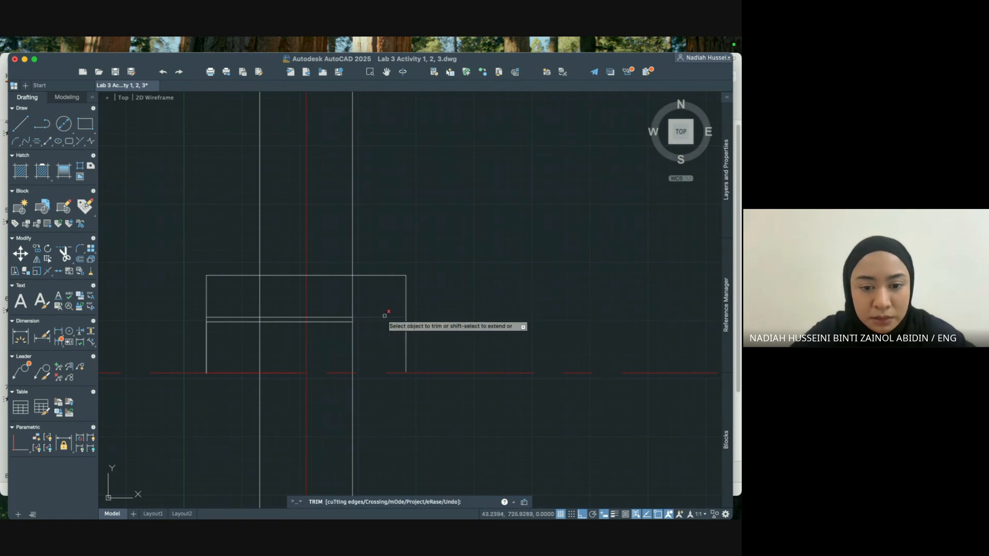
key(super+z)
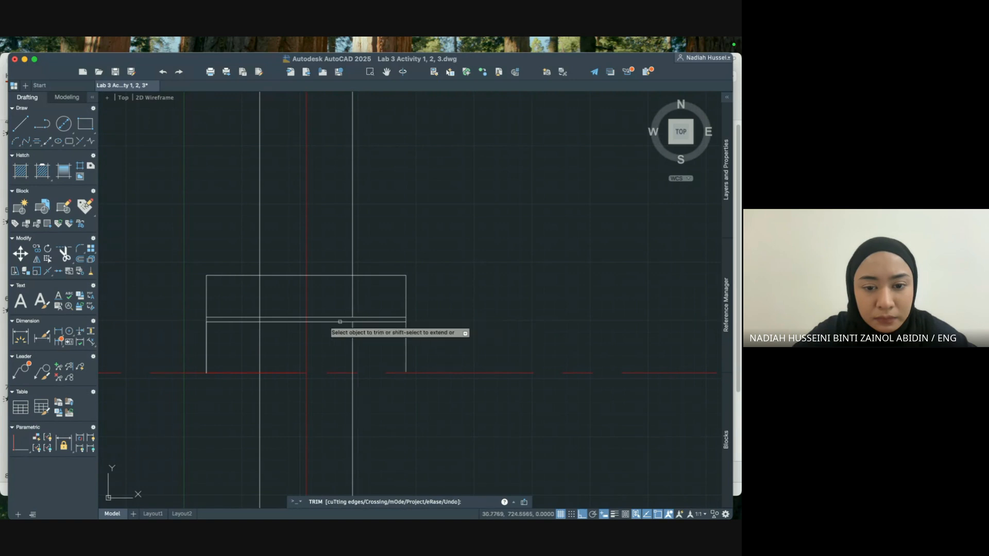
click(267, 321)
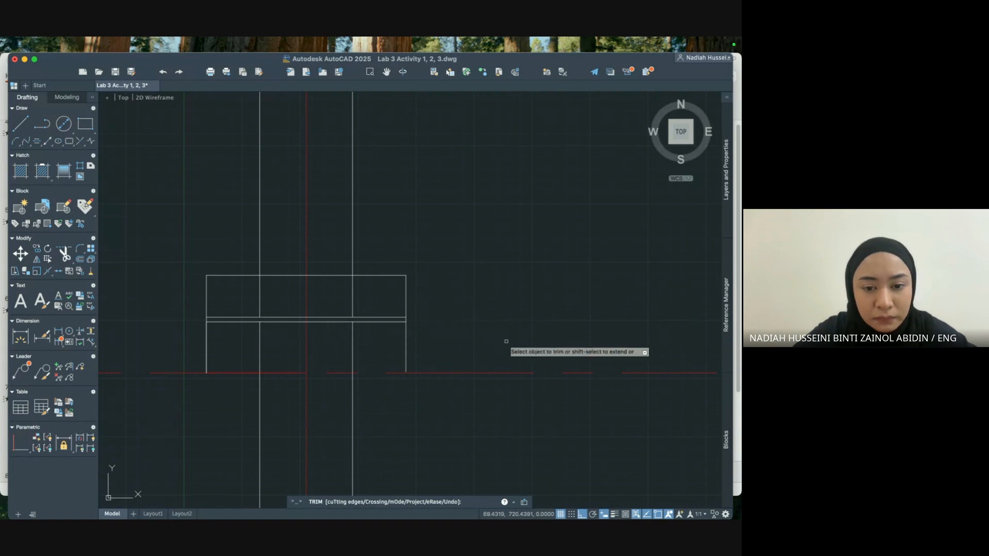
scroll(507, 341, down, 2)
scroll(506, 341, right, 5)
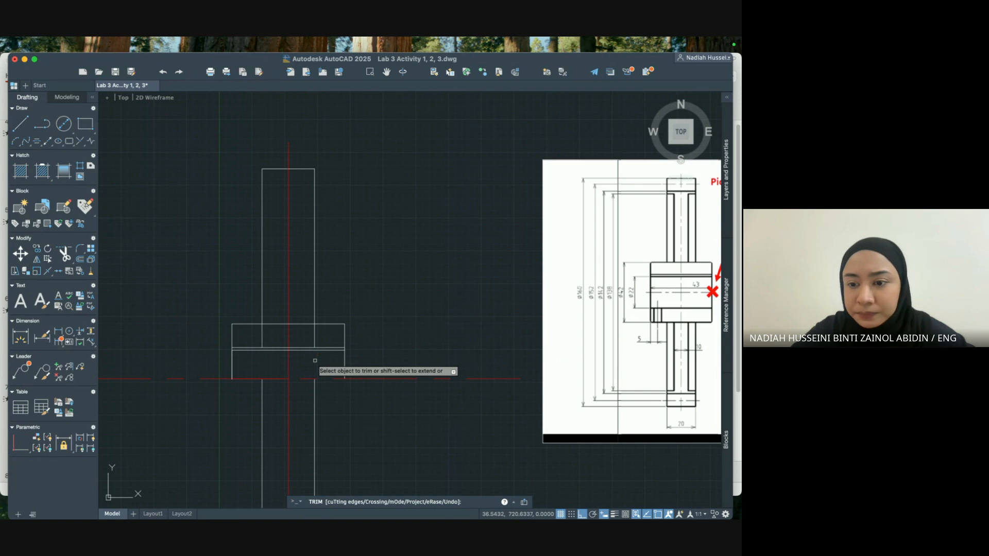
click(316, 332)
click(315, 332)
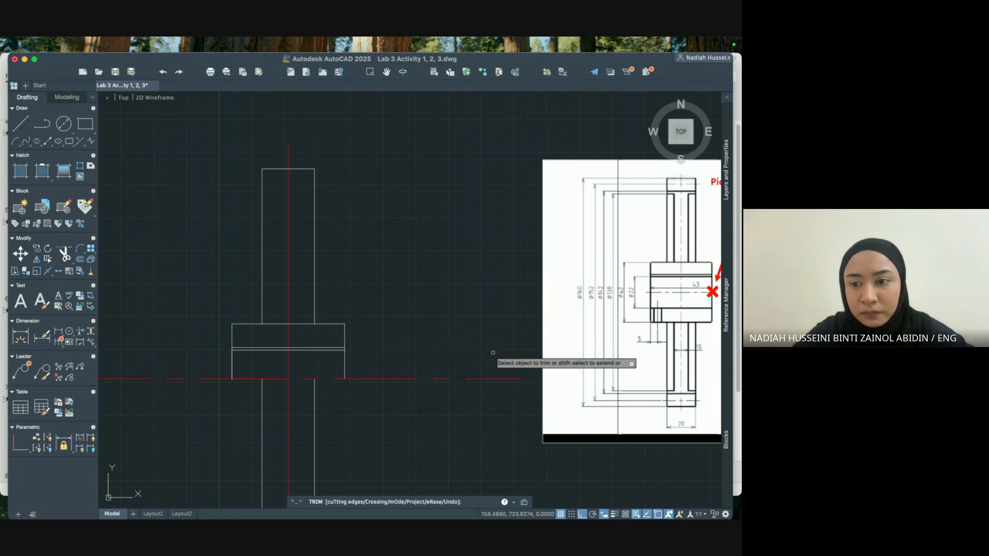
Try to mirror the upper hub outline about the horizontal centre line, keeping the source objects, and undo it.
scroll(492, 353, up, 5)
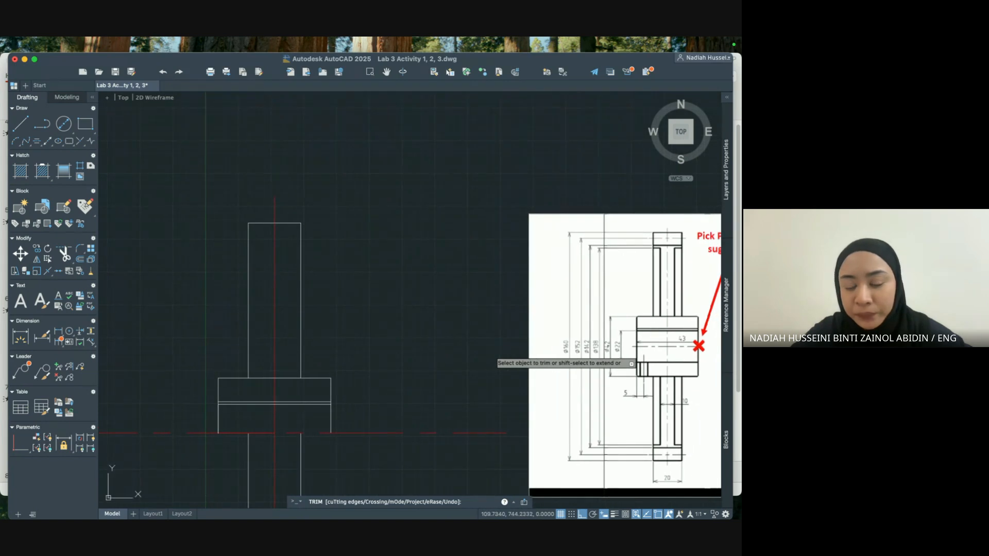
scroll(347, 377, down, 2)
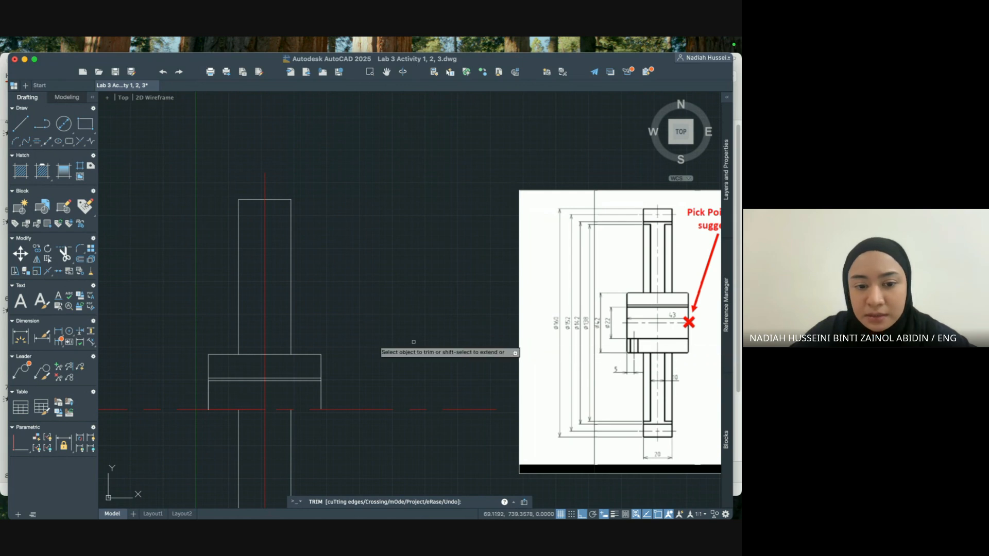
click(189, 342)
click(335, 411)
text(mirror)
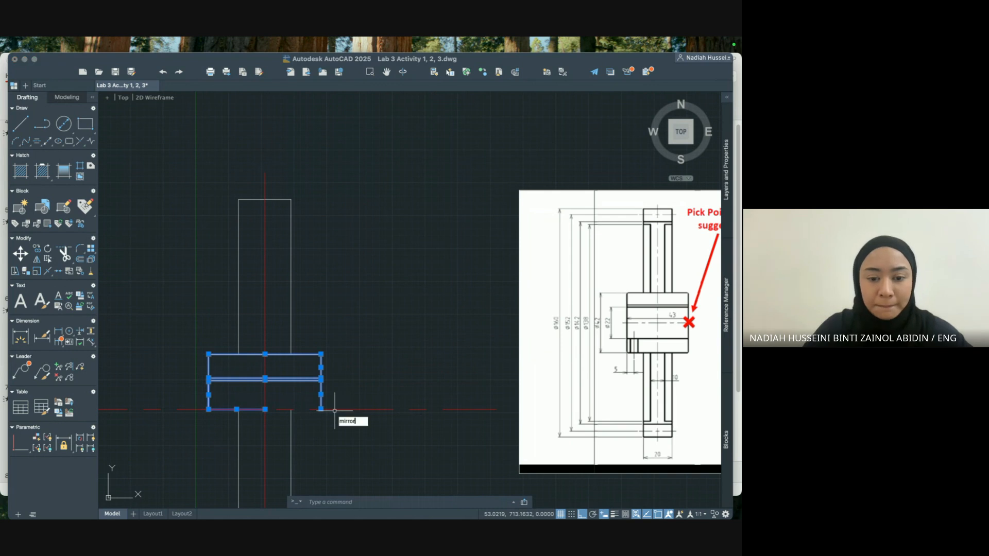
key(Return)
scroll(344, 390, down, 3)
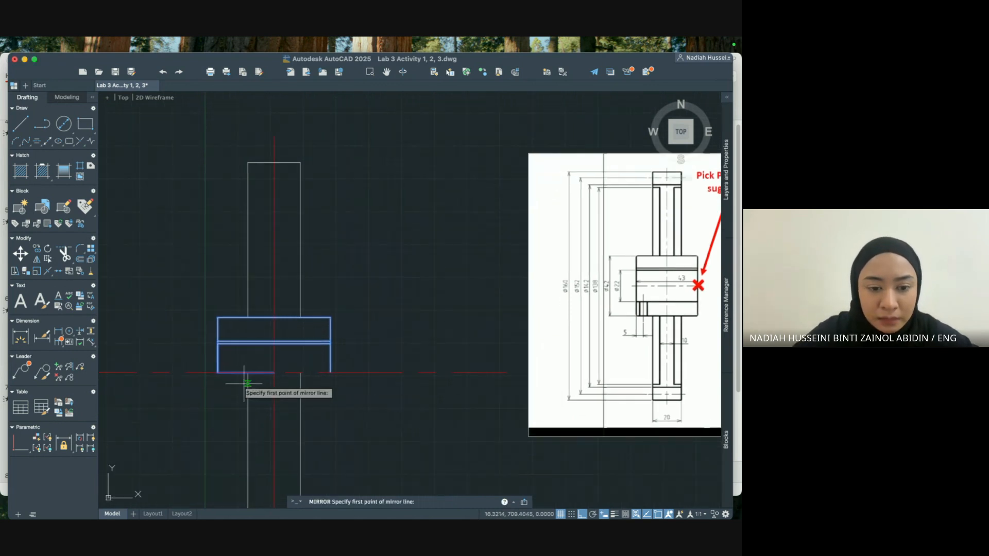
click(218, 372)
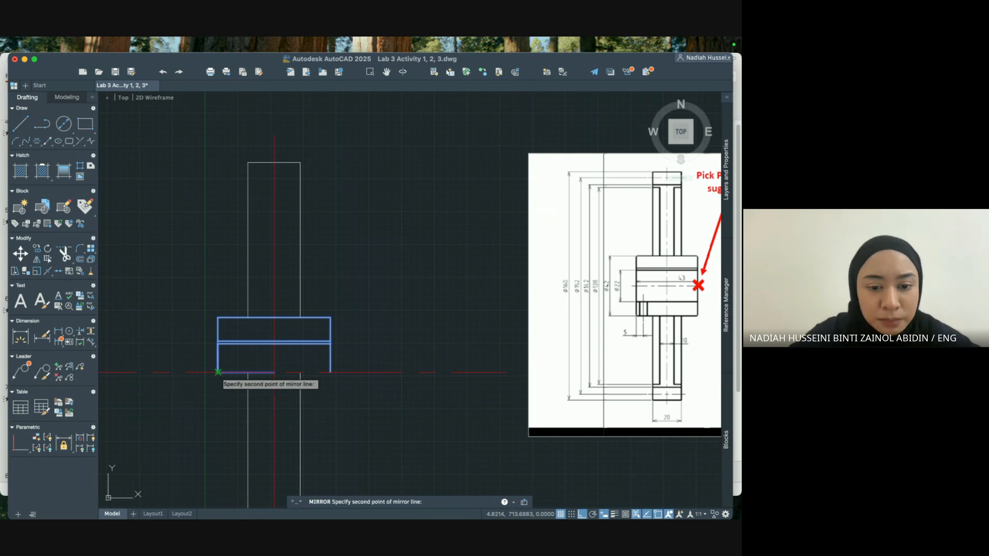
click(331, 372)
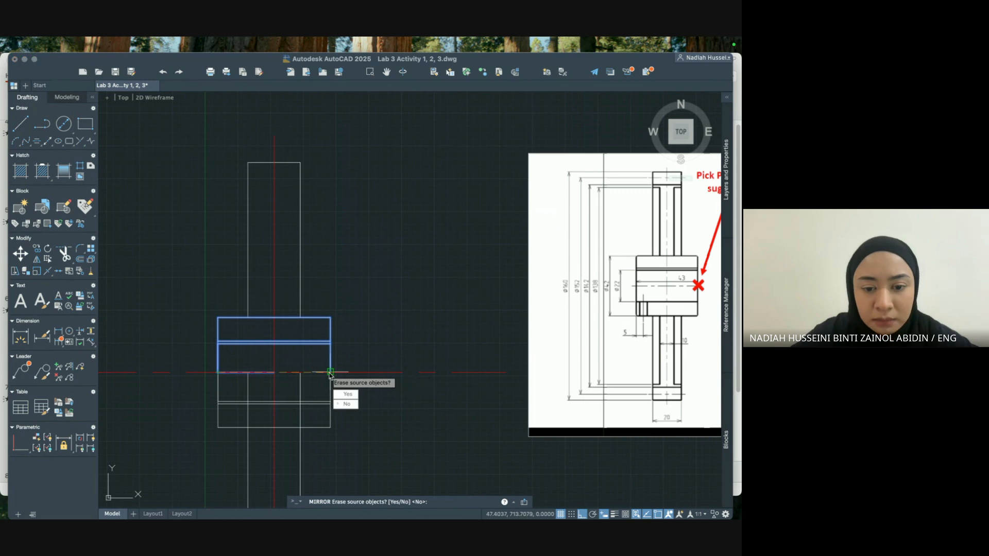
key(Return)
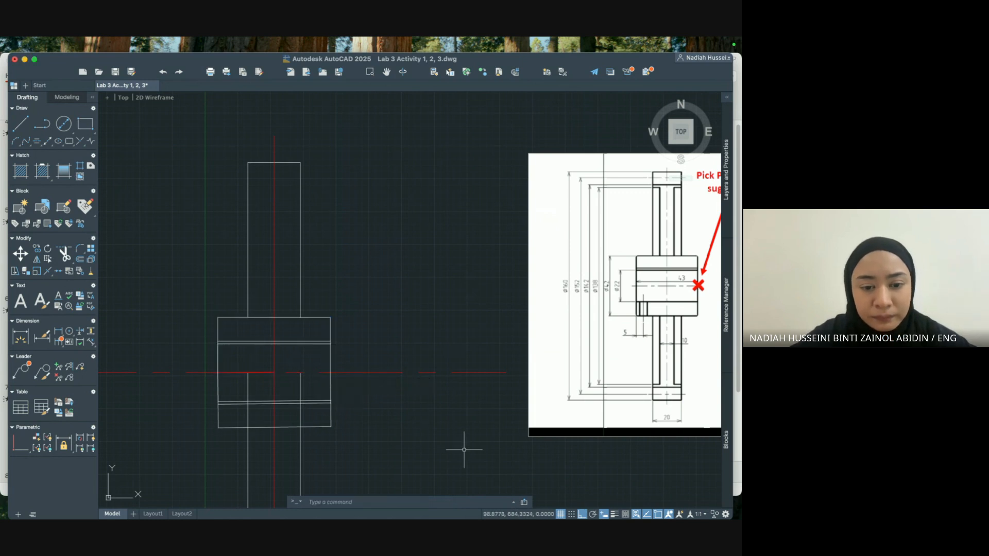
key(super+z)
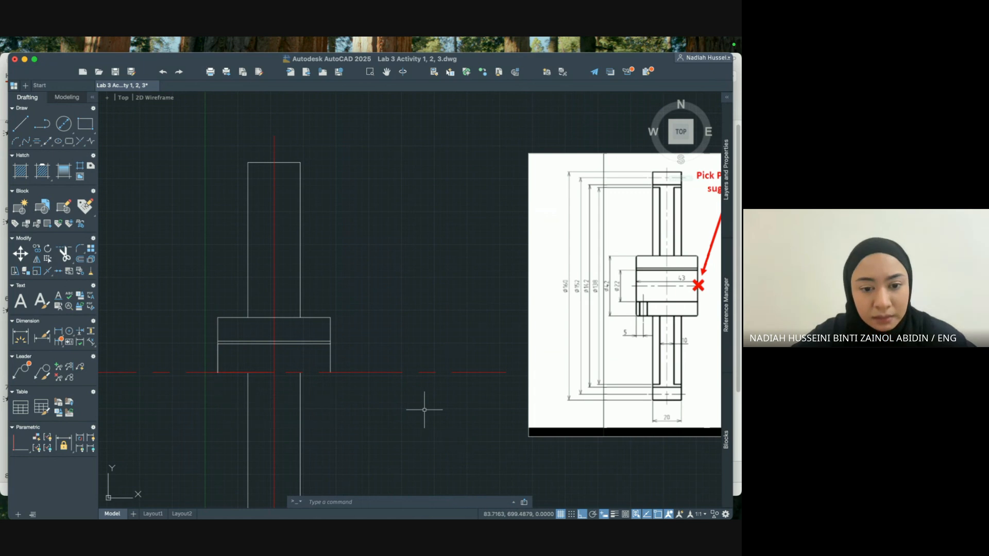
Try to mirror the upper hub half again, using its left and right lower endpoints as the mirror line and keeping the source objects.
click(200, 305)
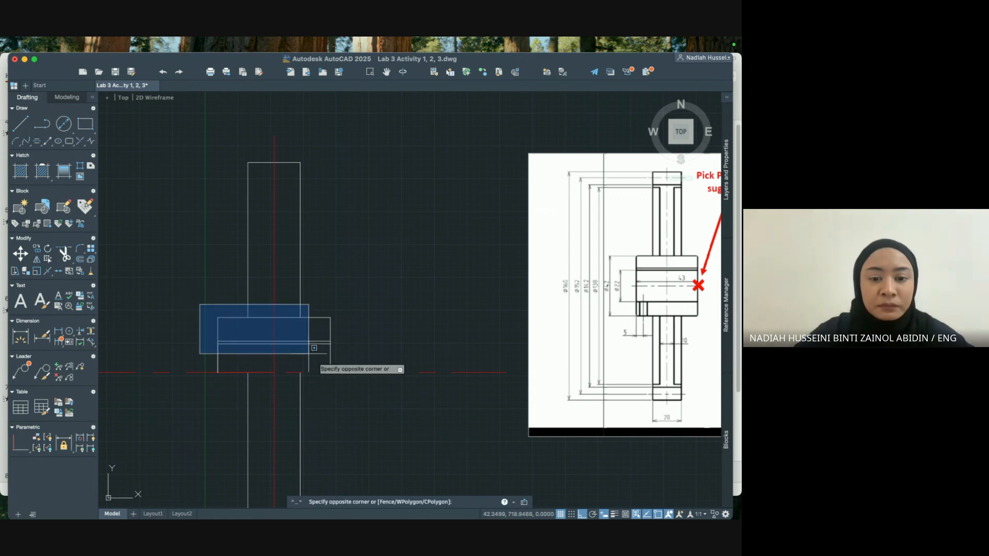
click(348, 374)
text(mi)
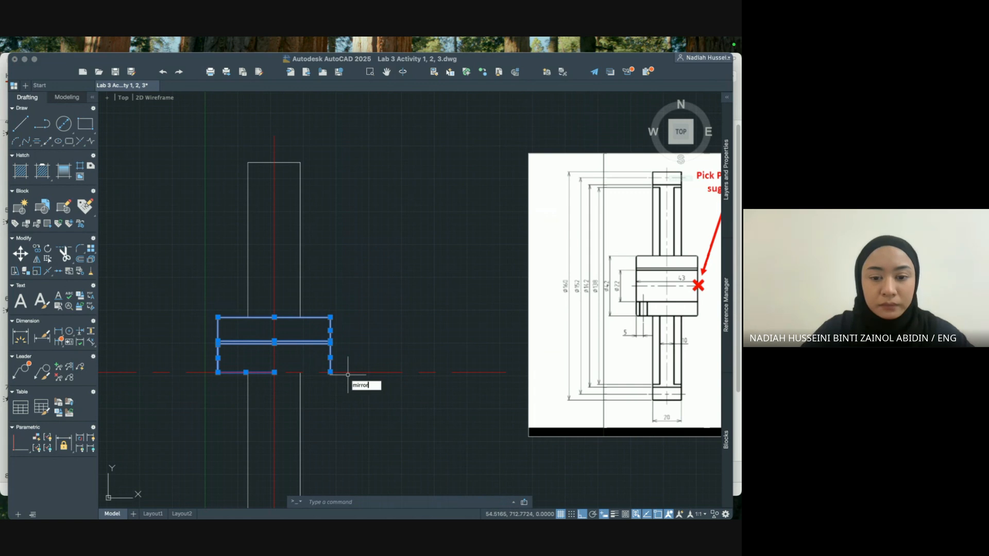
text(rror)
key(Return)
click(218, 372)
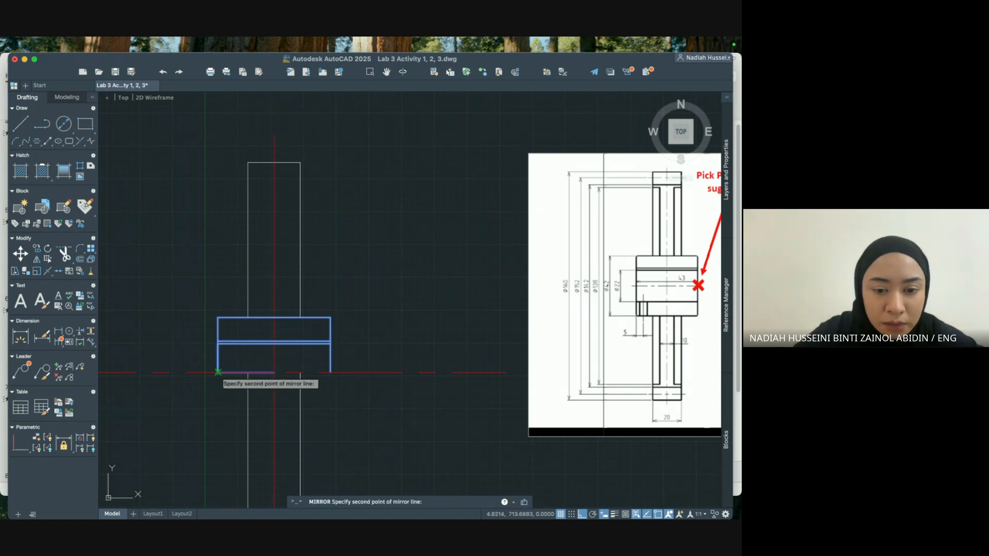
scroll(330, 371, up, 5)
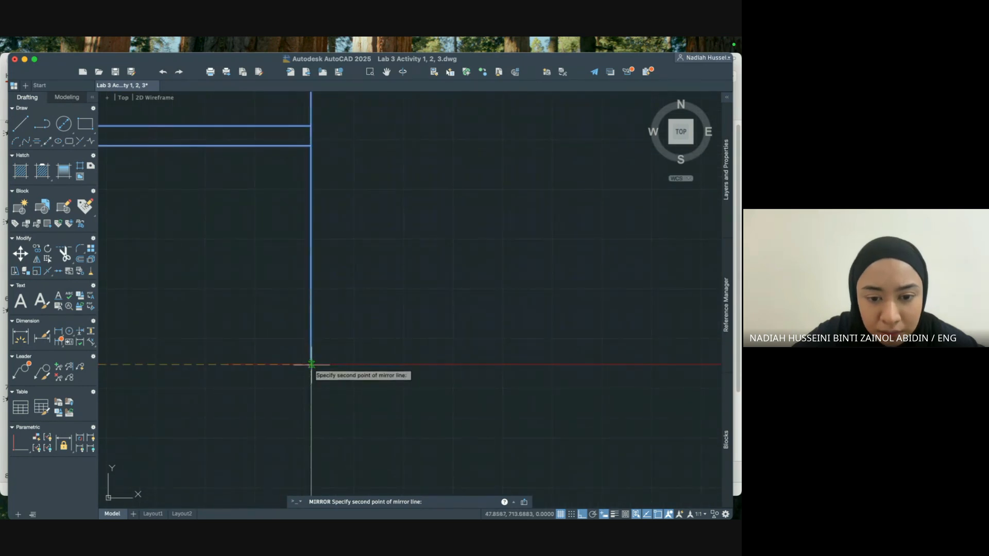
click(311, 364)
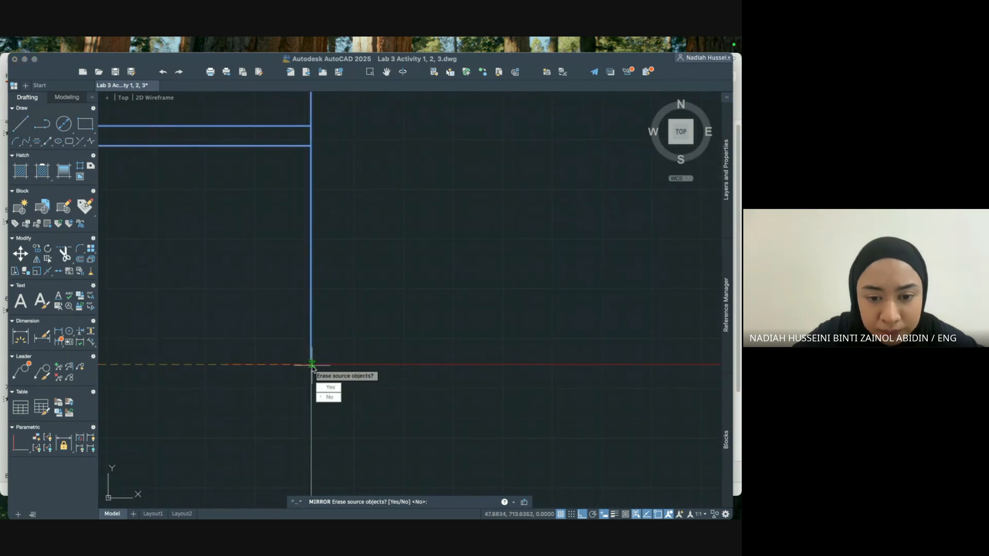
click(333, 398)
scroll(364, 390, down, 3)
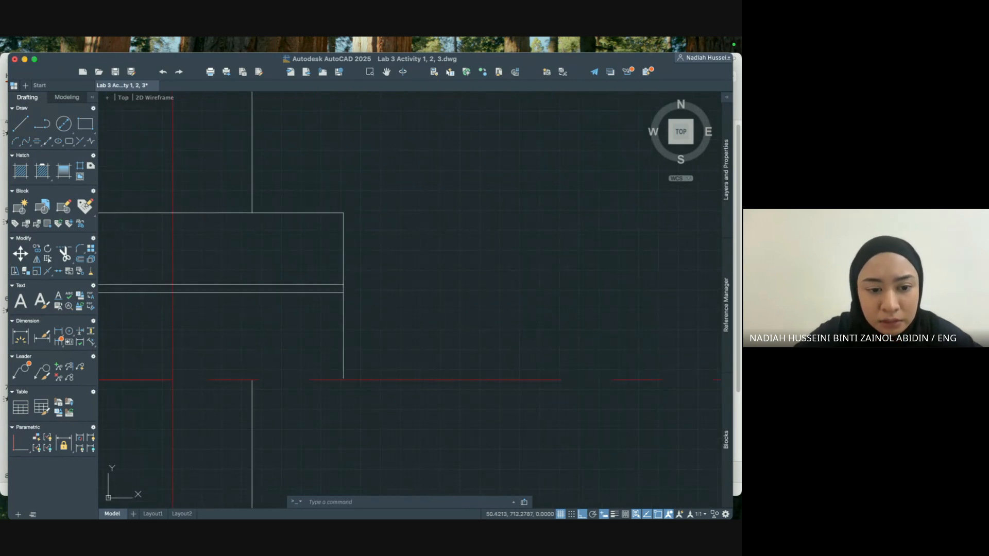
scroll(364, 391, down, 2)
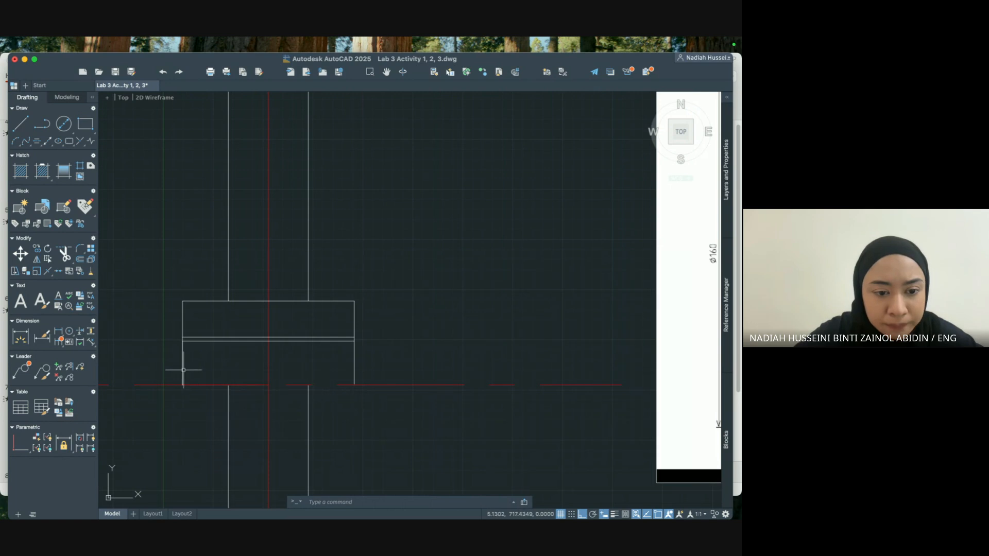
Draw a 43 long horizontal line along the centre line, starting at the hub's lower-left endpoint.
click(183, 369)
click(25, 121)
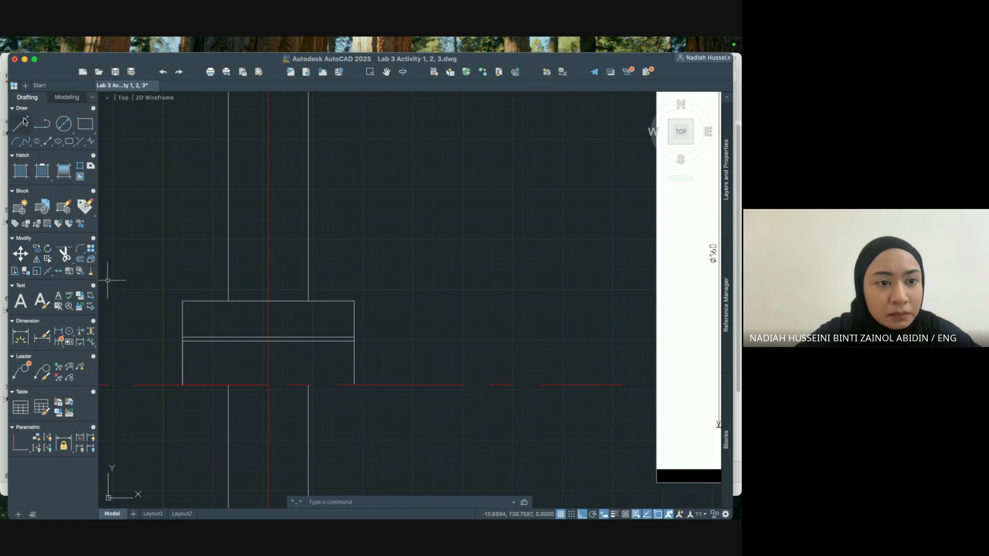
click(182, 384)
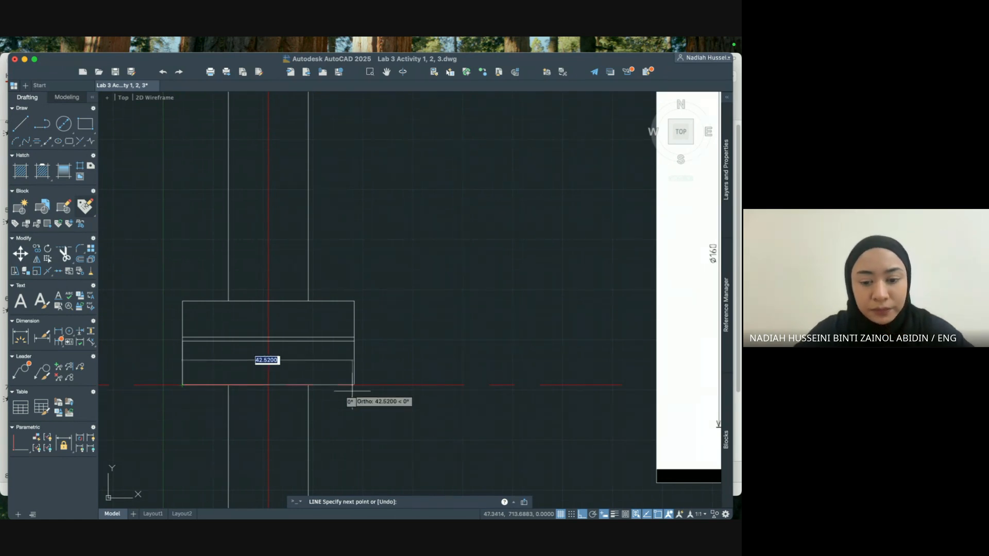
text(43)
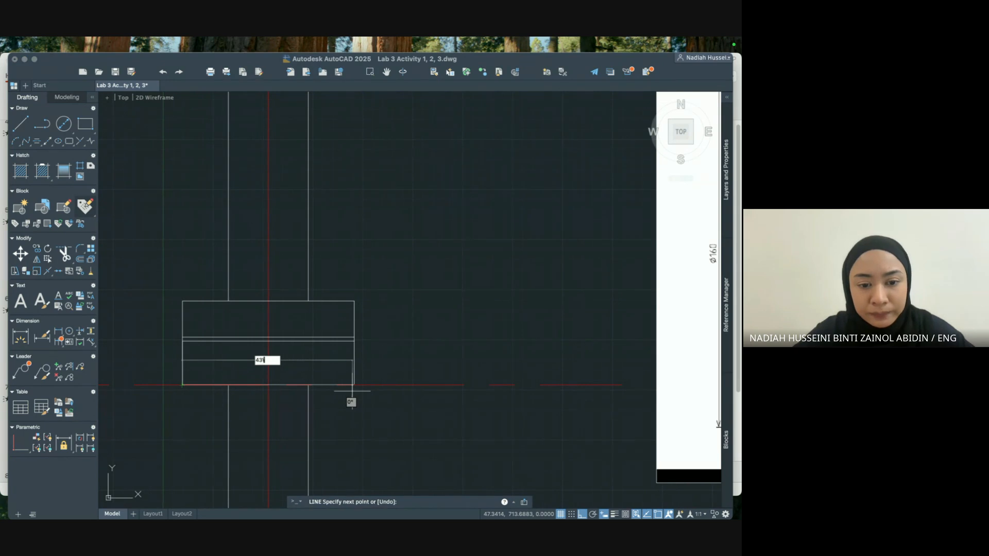
key(Return)
key(Return)
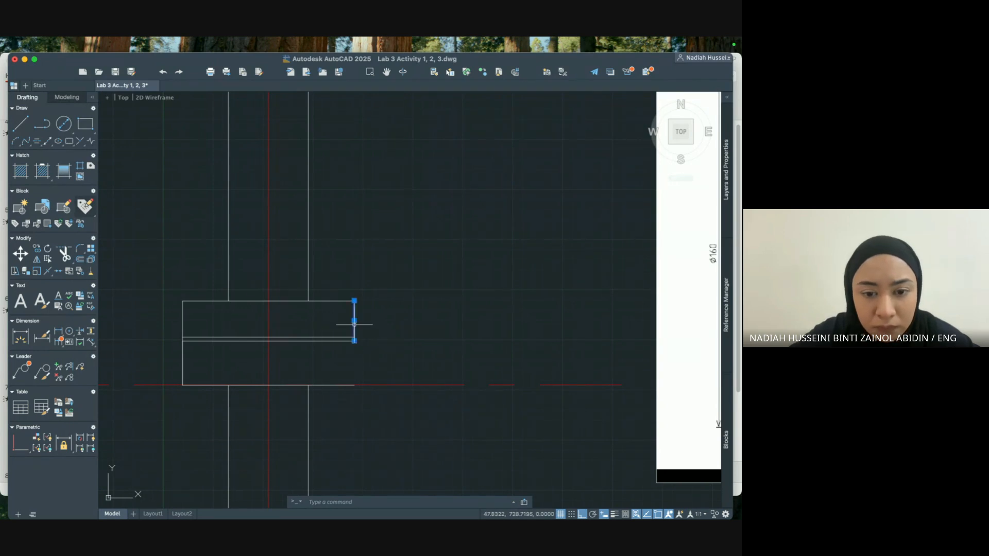
Delete the vertical line segments that form the right edge of the upper hub half.
click(355, 341)
click(354, 384)
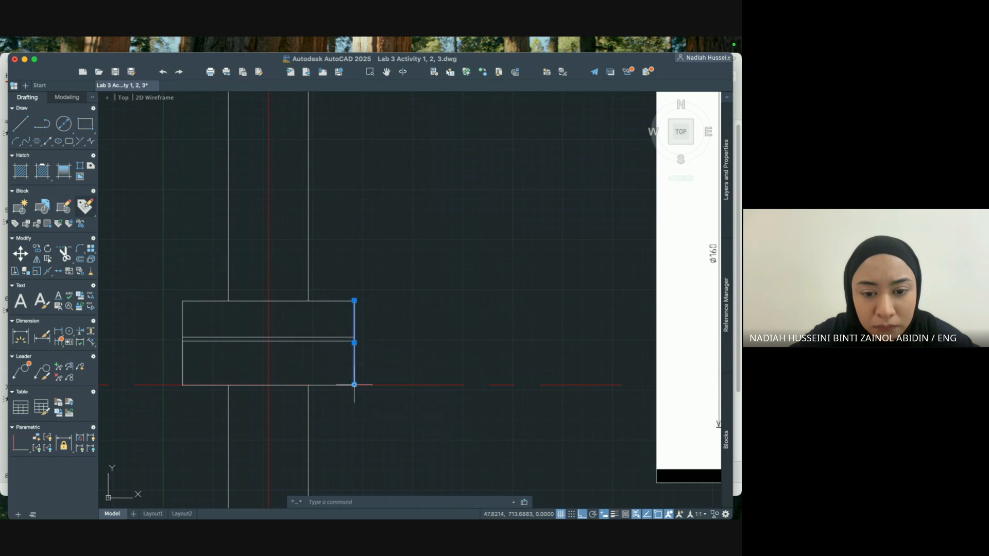
key(Escape)
text(l)
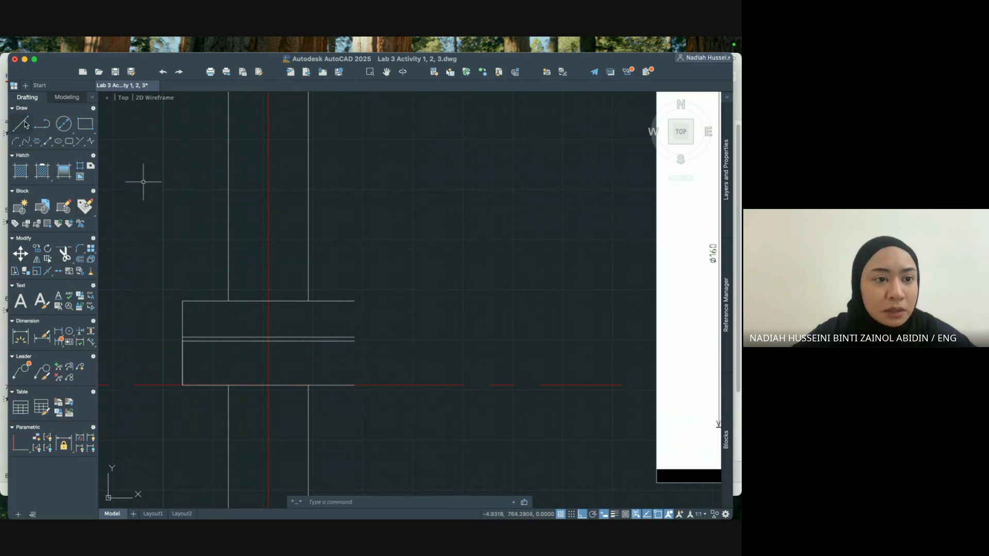
key(Return)
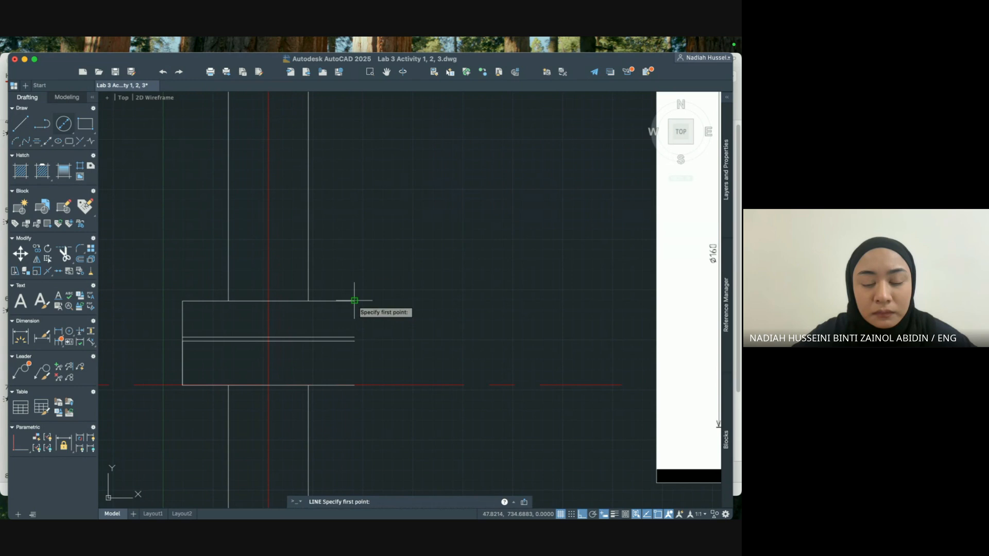
click(355, 385)
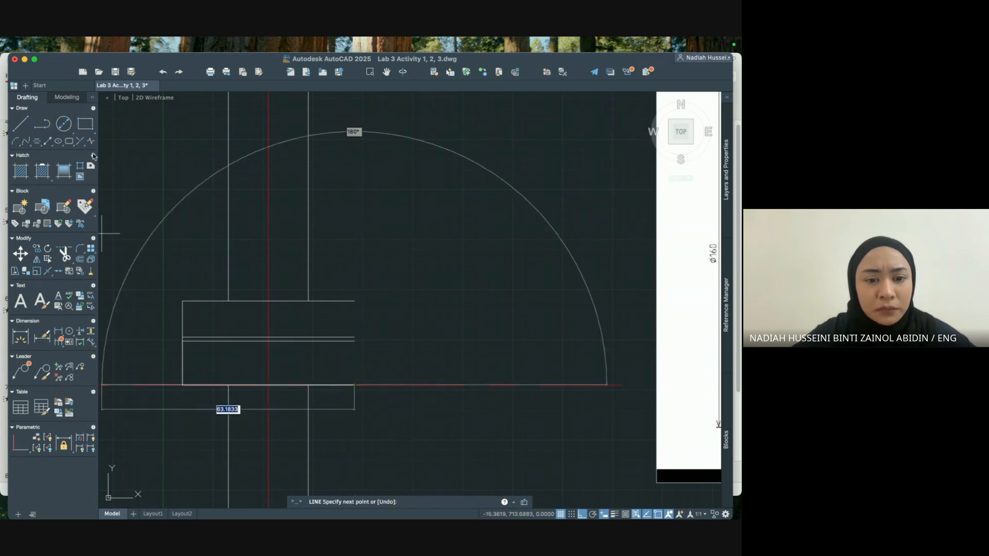
key(Escape)
Redraw the right edge of the upper hub half as one line from its top-right corner down to the centre line.
click(21, 125)
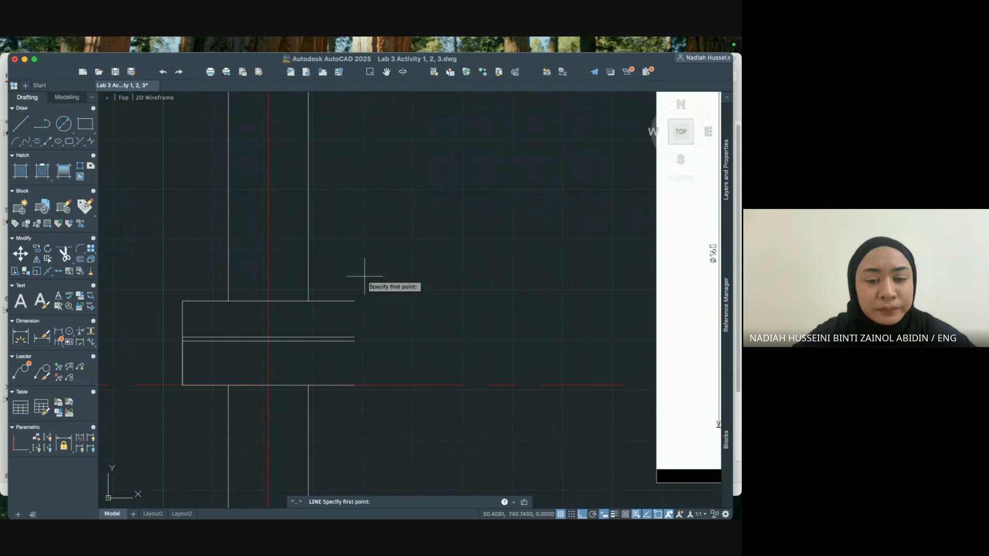
click(354, 301)
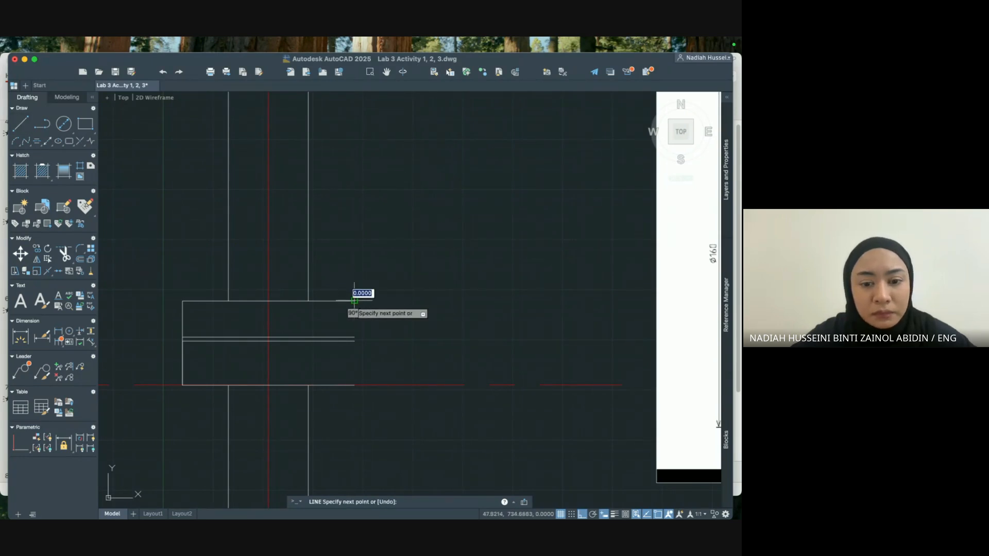
click(354, 384)
key(Escape)
Try to mirror the upper hub half, starting the mirror line at its lower-right corner.
scroll(409, 403, down, 5)
scroll(409, 404, left, 2)
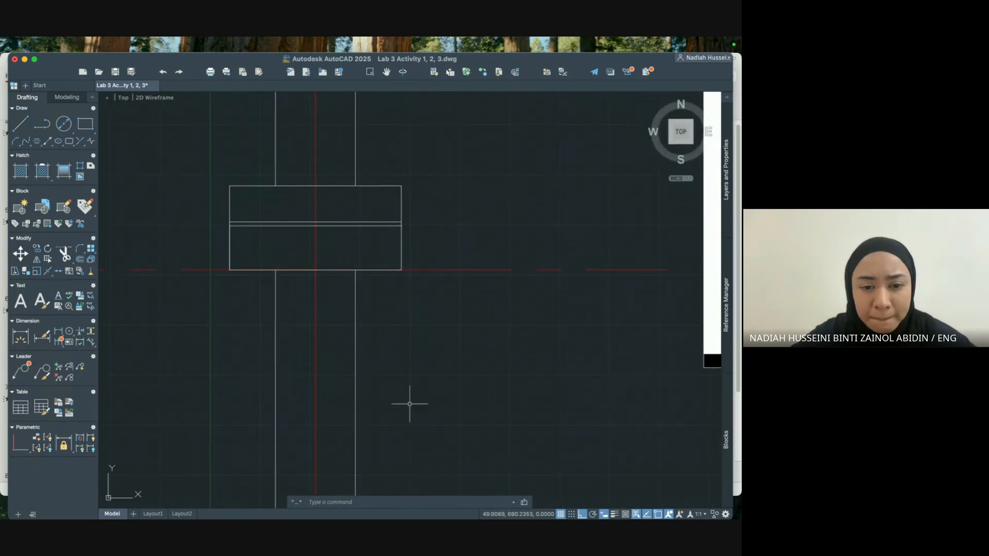
click(222, 178)
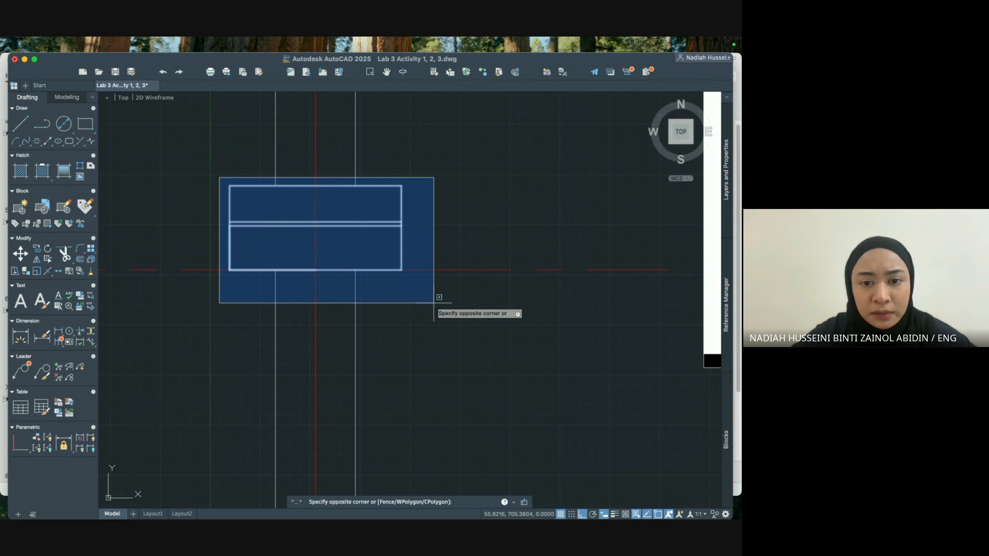
click(433, 301)
text(mirror)
key(Return)
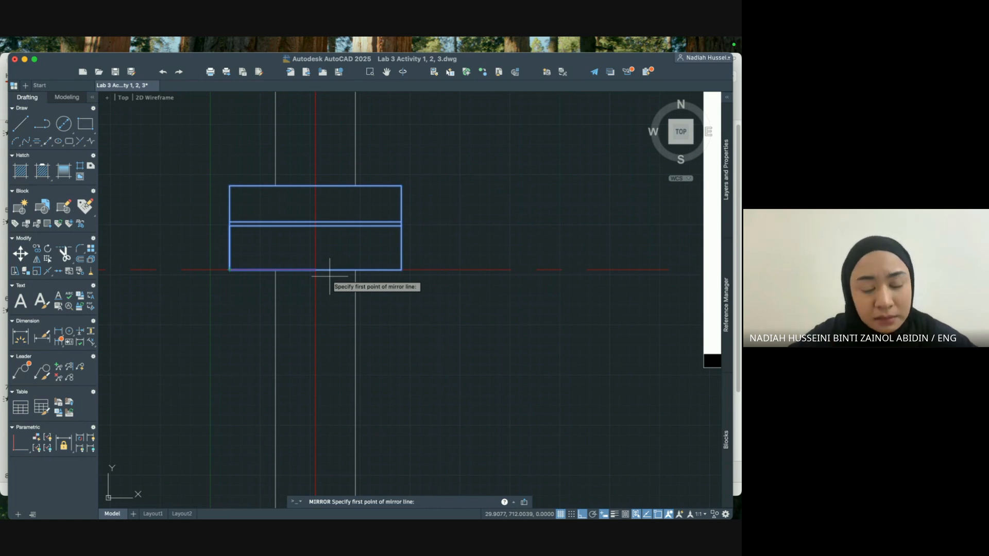
click(402, 270)
click(402, 270)
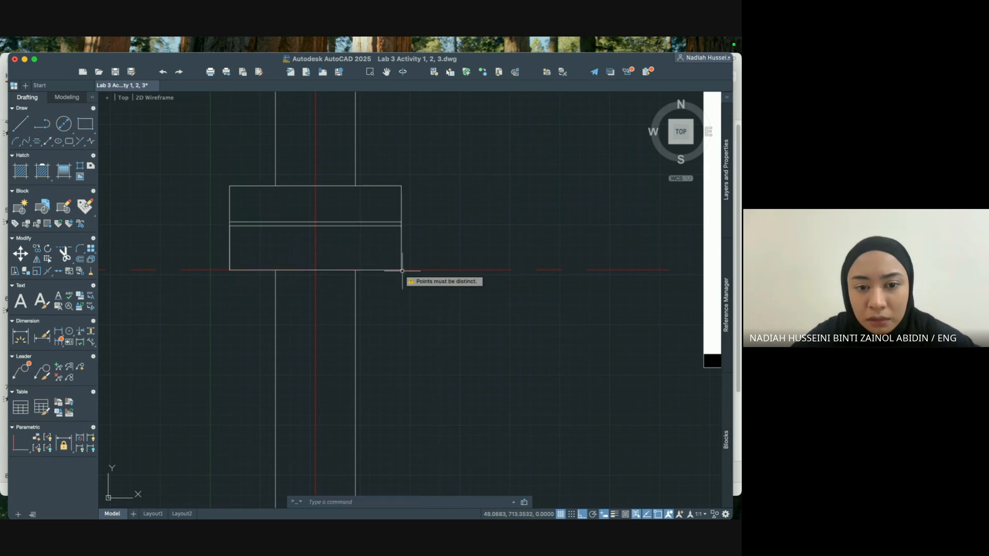
Mirror the upper hub half about its bottom edge, using the lower-left and lower-right corners and keeping the source objects.
click(205, 172)
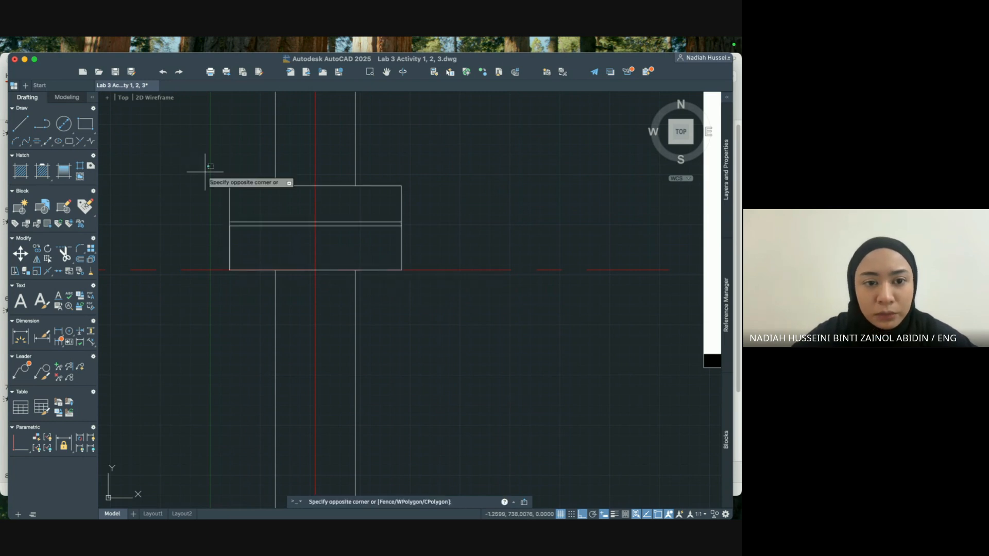
click(416, 280)
text(mirror)
key(Return)
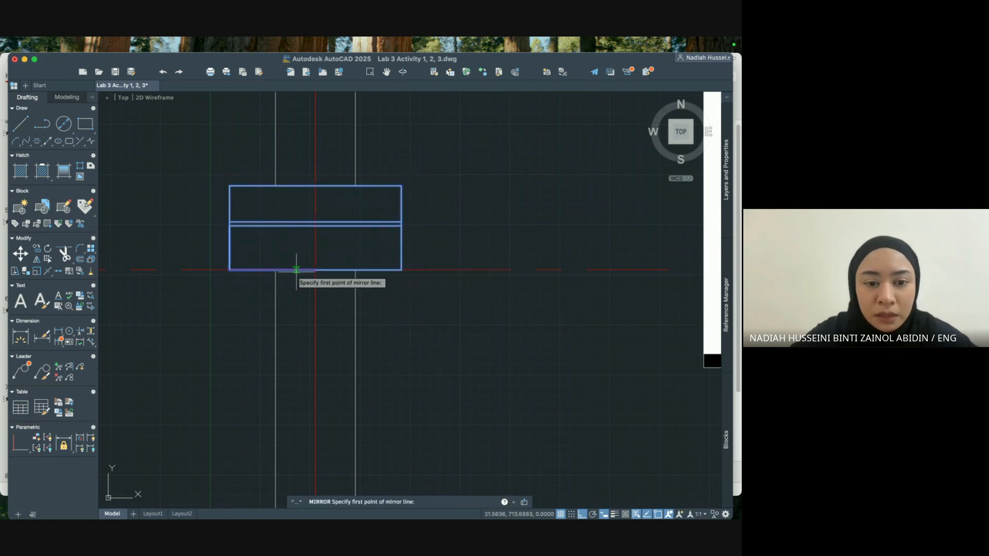
click(230, 270)
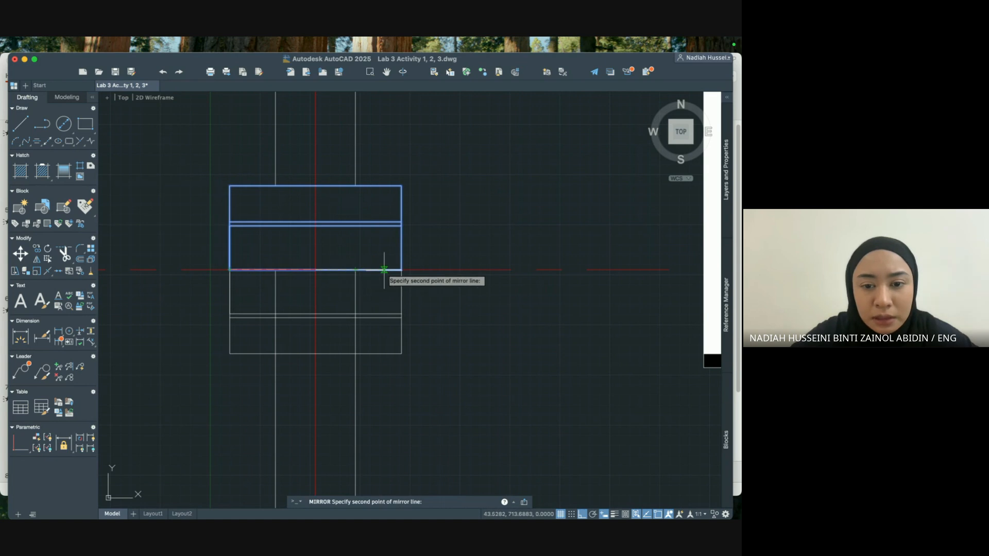
click(401, 269)
key(Return)
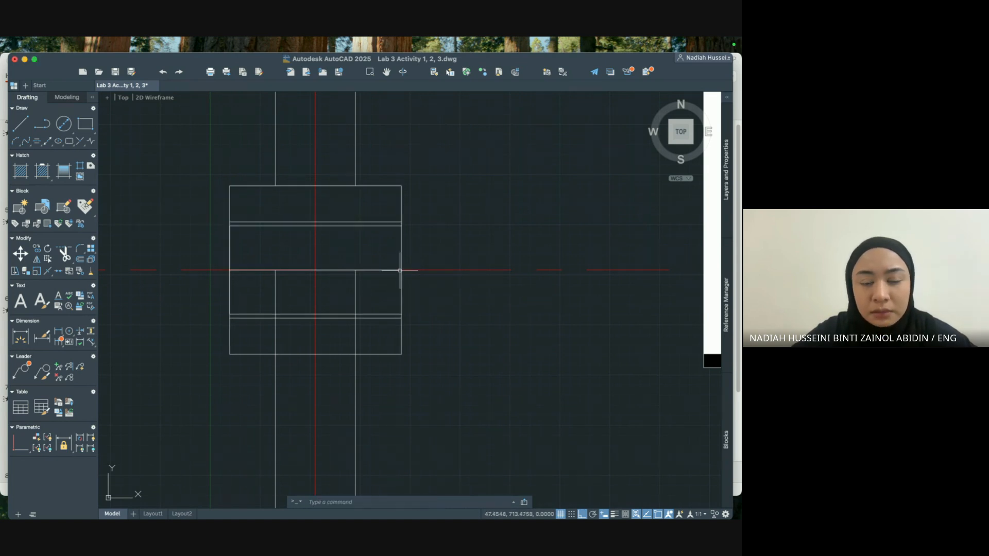
Trim away the two vertical rim lines inside the lower hub half and the solid line across the hub's middle.
scroll(443, 316, down, 2)
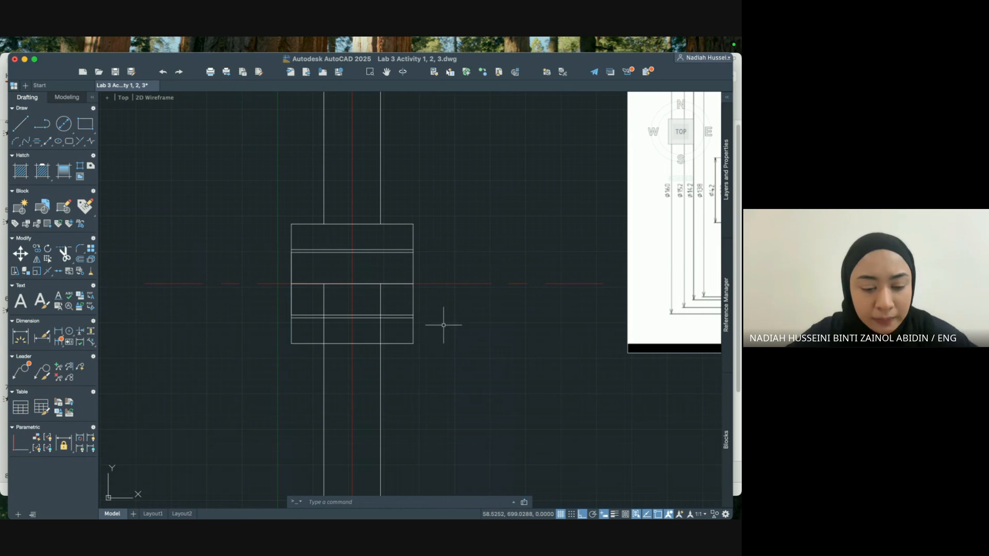
text(trim)
key(Return)
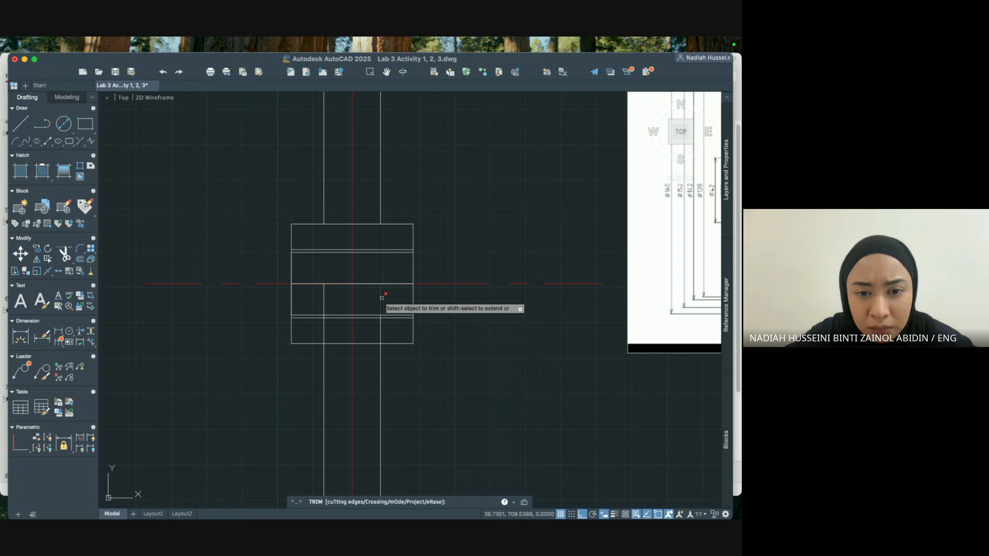
scroll(382, 298, right, 5)
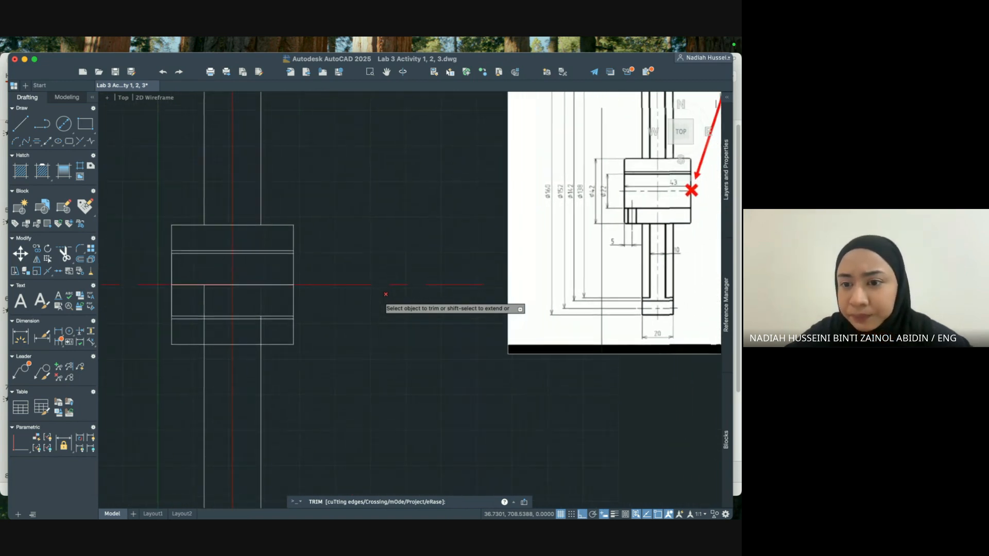
click(260, 297)
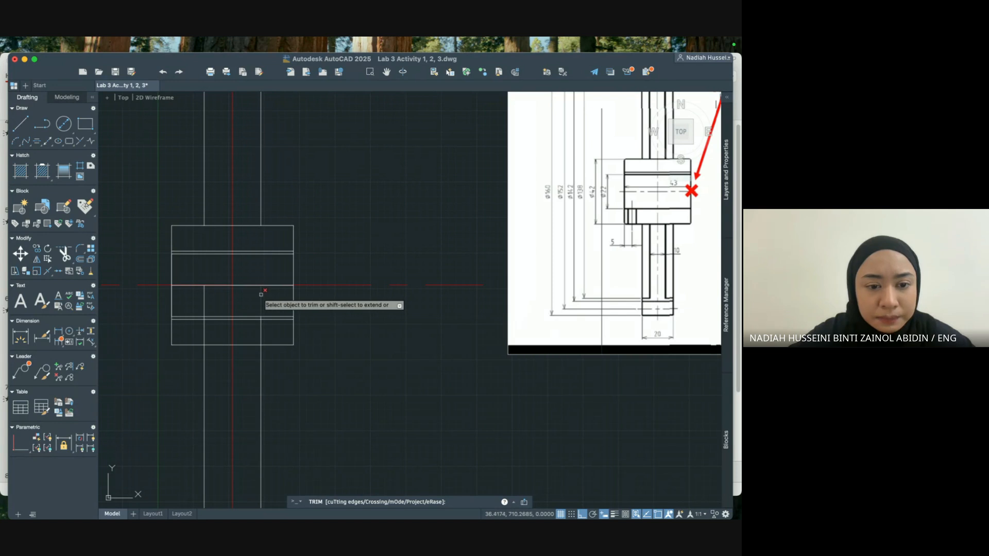
click(206, 297)
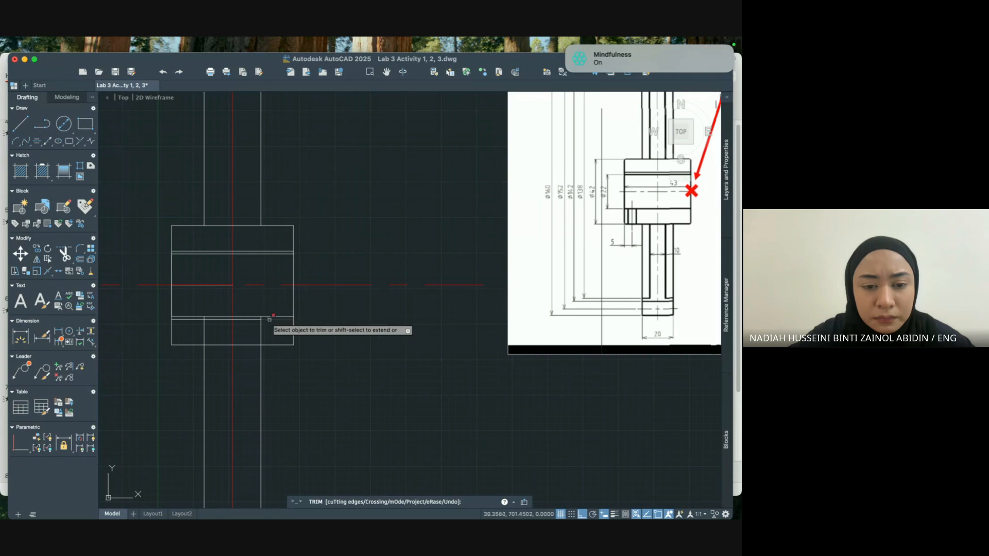
scroll(260, 317, up, 3)
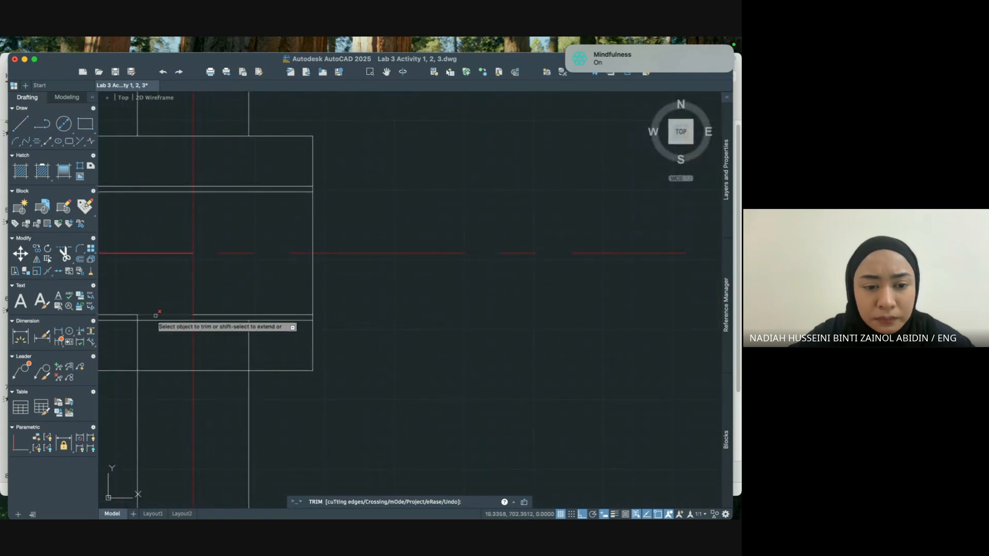
scroll(297, 321, down, 3)
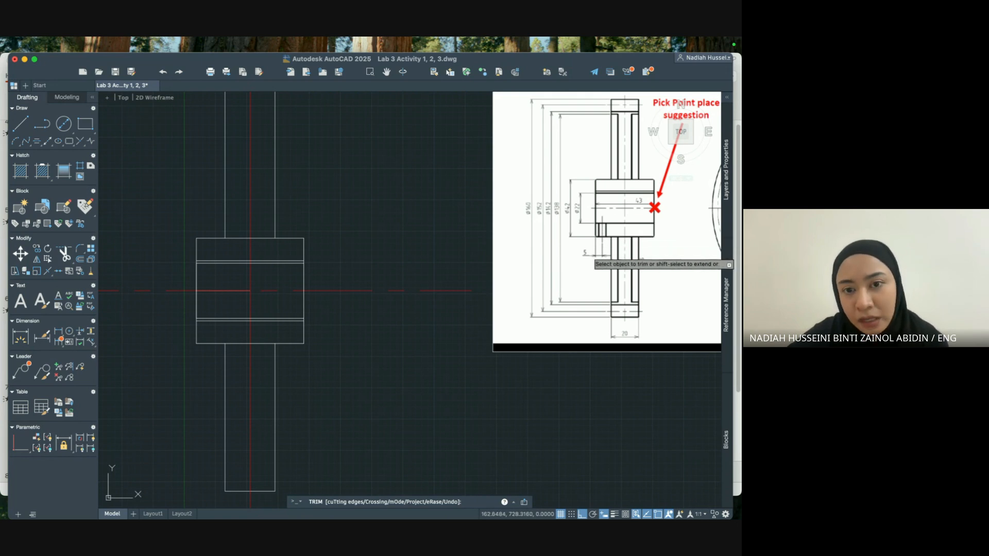
Draw a line 5 to the right from the hub's lower-left corner and continue it with a short vertical line upward.
click(22, 124)
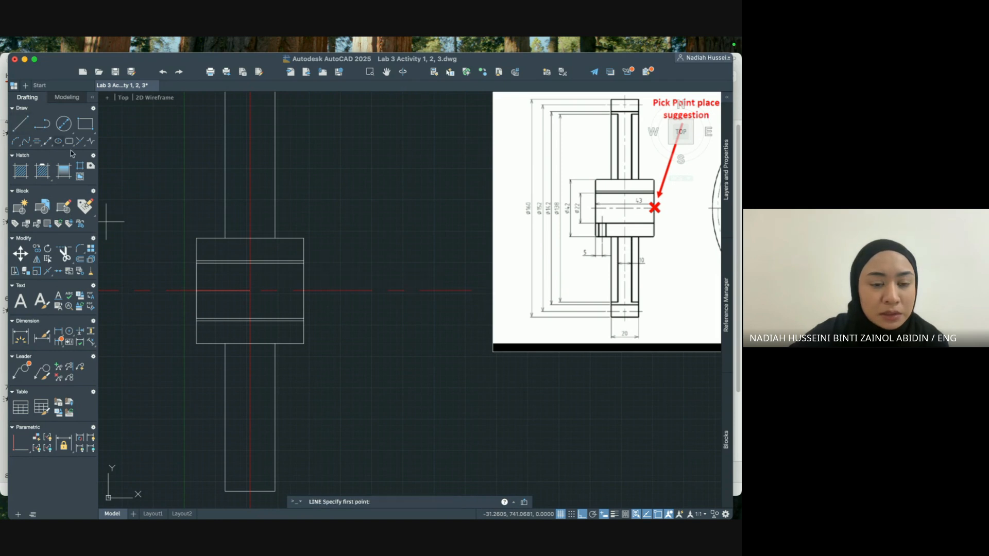
click(196, 343)
text(5)
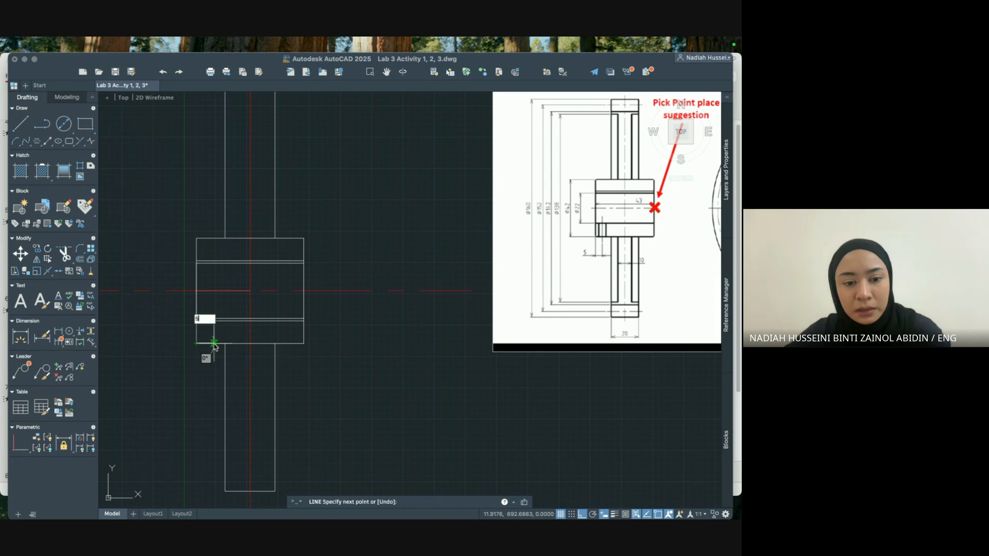
key(Return)
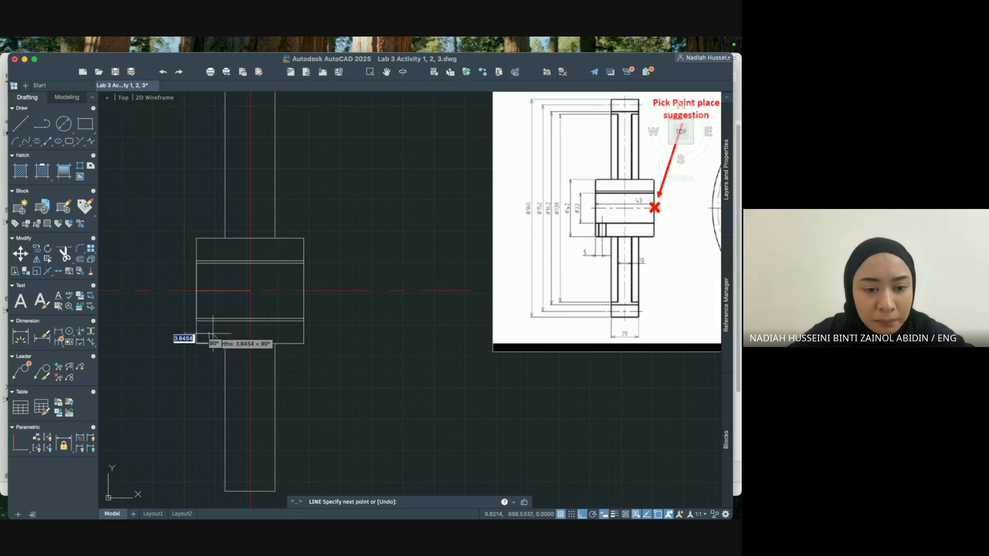
key(Escape)
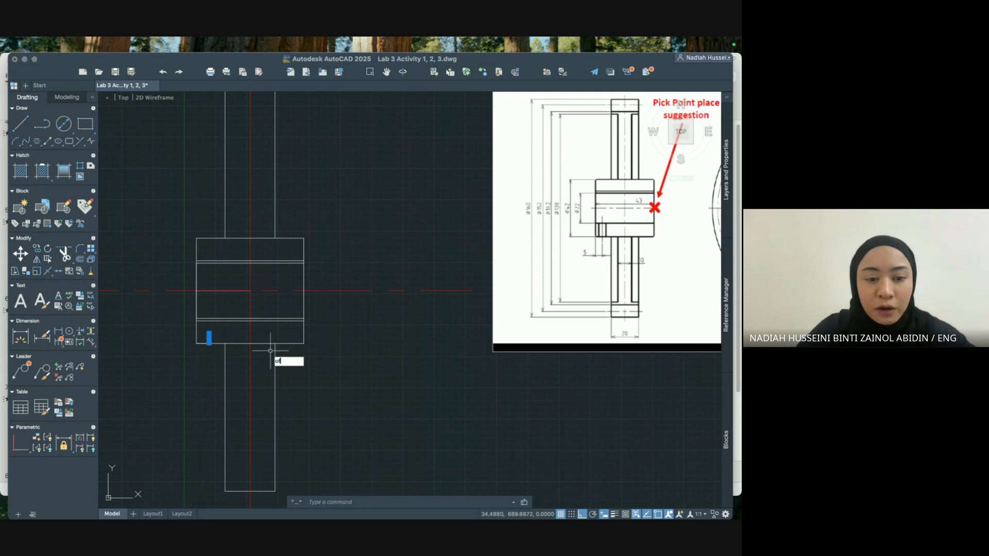
Examine the small hole in the hub's lower half and its dimensions in the reference image.
key(Return)
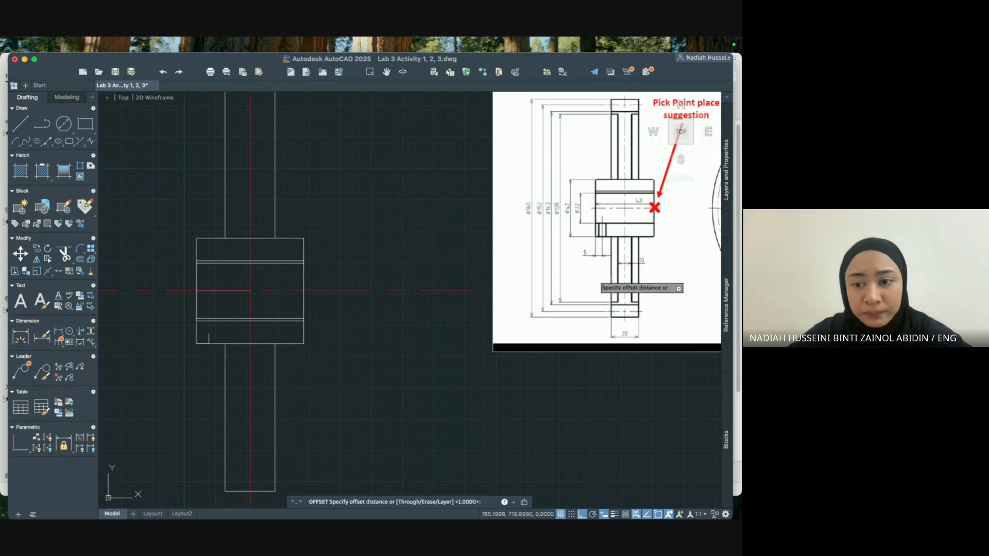
scroll(629, 252, up, 2)
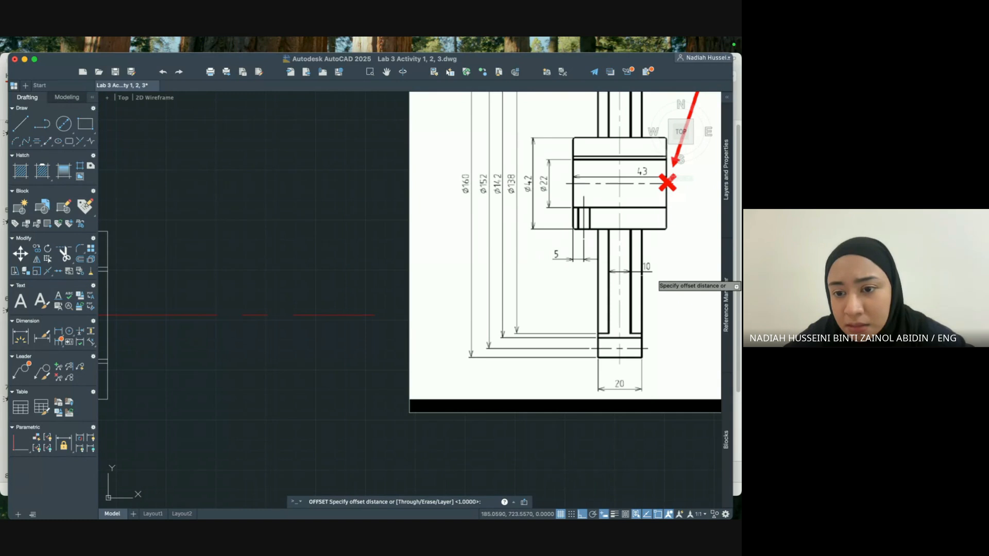
scroll(589, 221, up, 2)
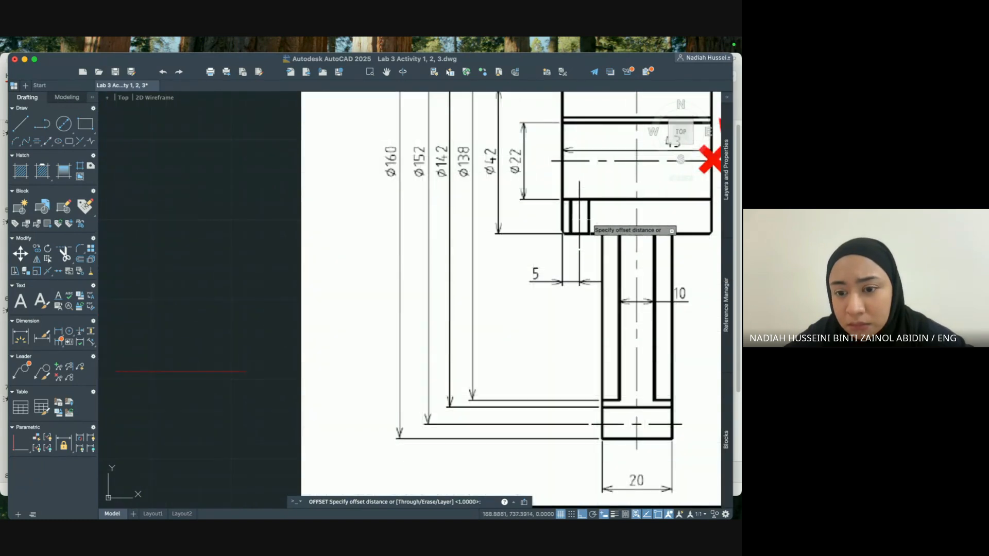
scroll(589, 225, down, 3)
scroll(598, 236, up, 1)
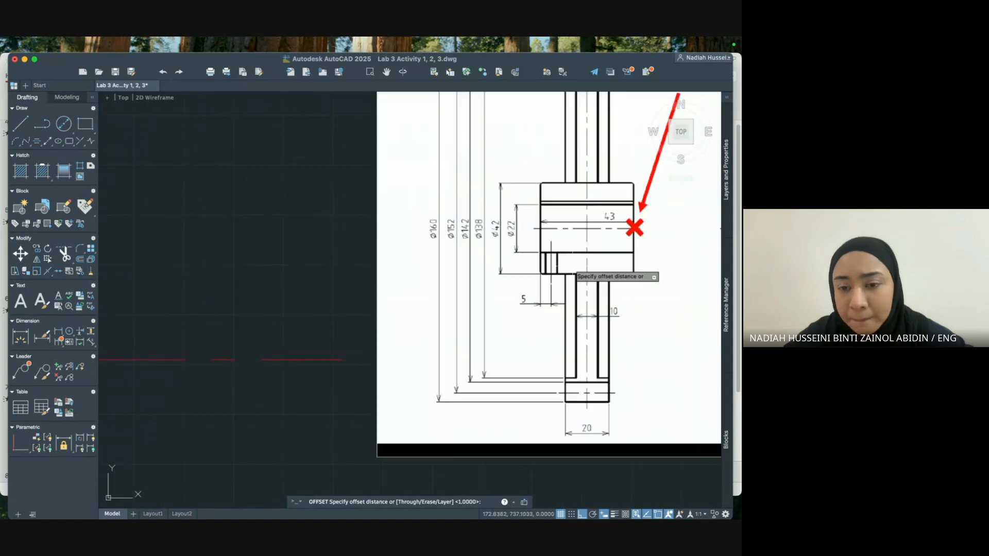
scroll(601, 237, up, 2)
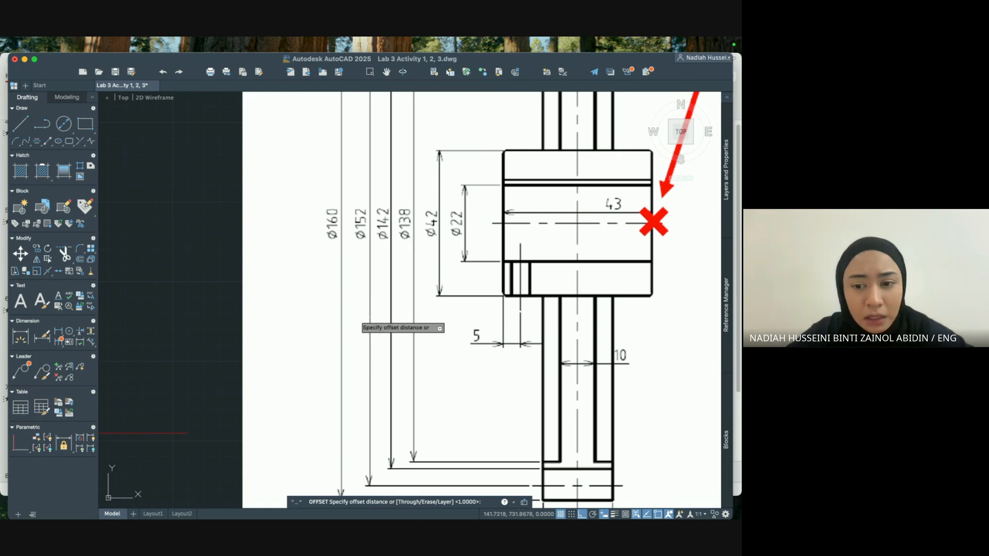
scroll(483, 298, down, 2)
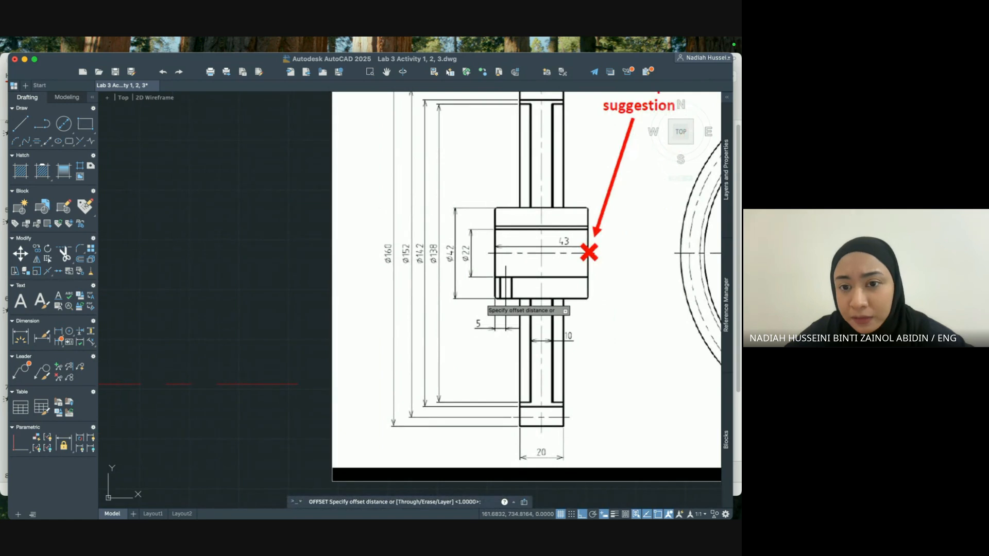
middle_drag(483, 299, 483, 375)
middle_drag(428, 331, 646, 268)
middle_drag(314, 353, 531, 274)
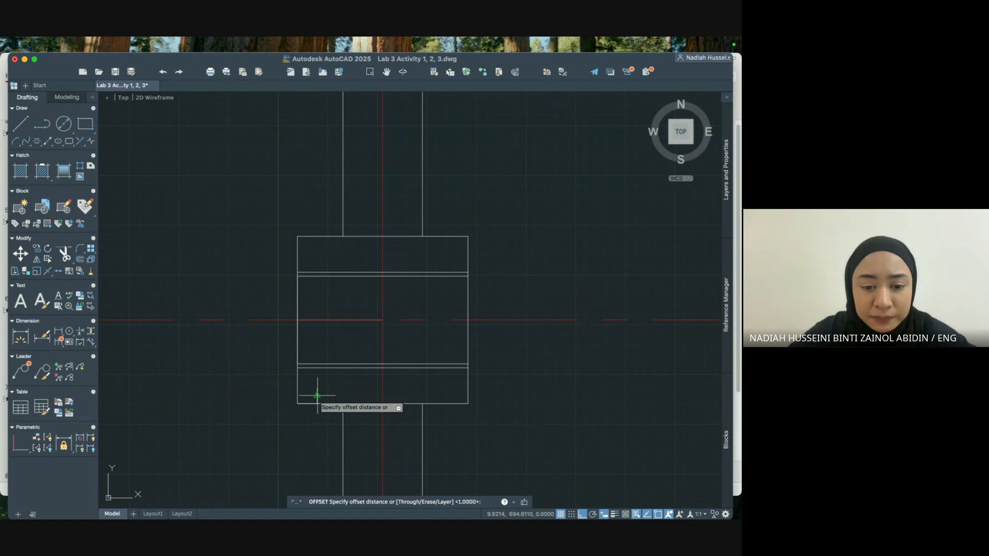
key(Escape)
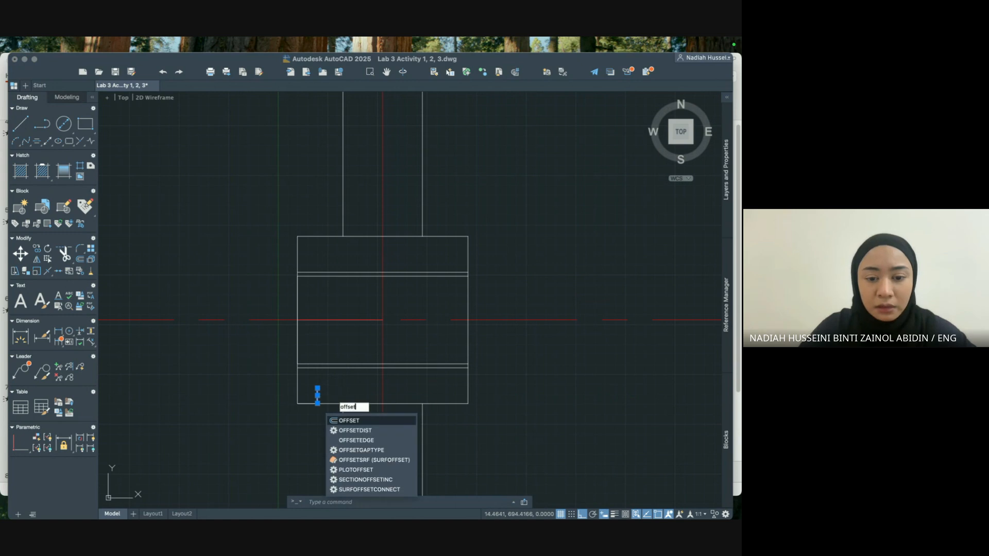
Offset the short vertical line in the hub's lower half by 2.5 to both its left and right sides.
key(Return)
key(Return)
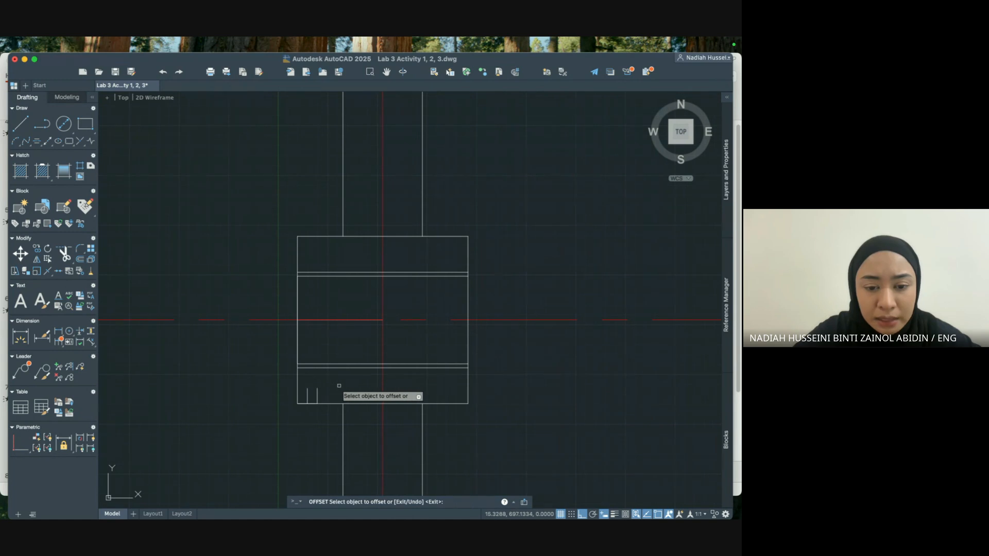
click(317, 393)
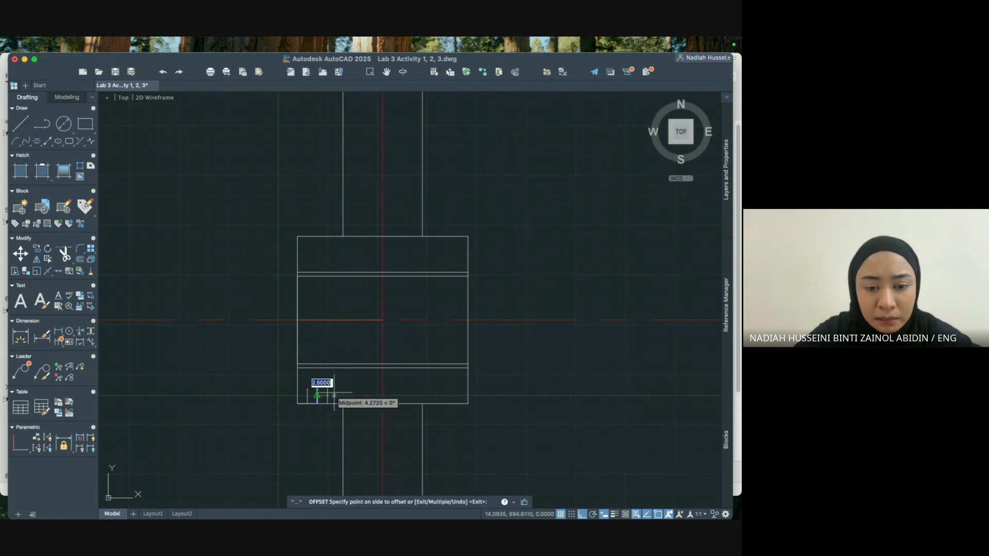
click(323, 387)
key(Return)
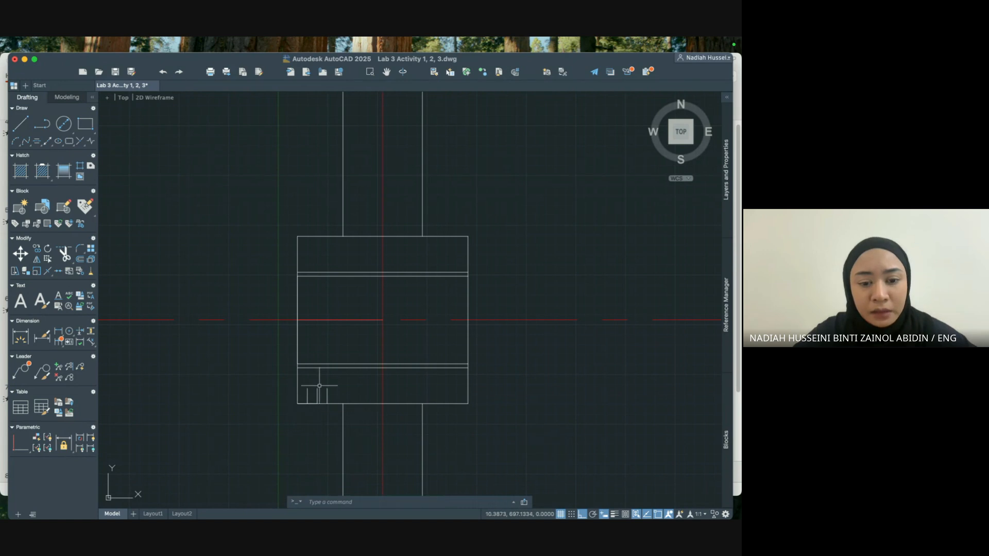
Stretch the upper ends of the two offset lines up to the lower line of the double line beneath the hub's centre.
click(308, 387)
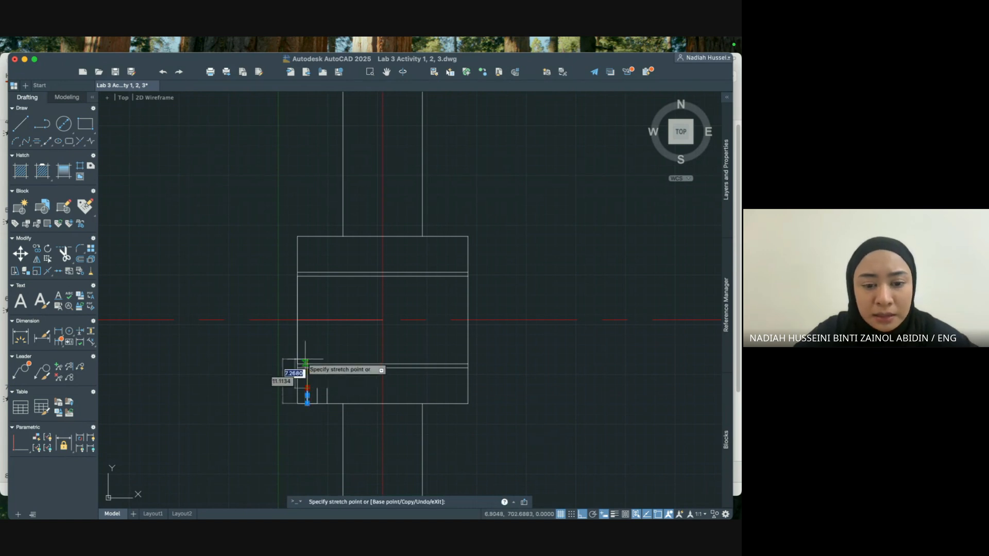
click(307, 367)
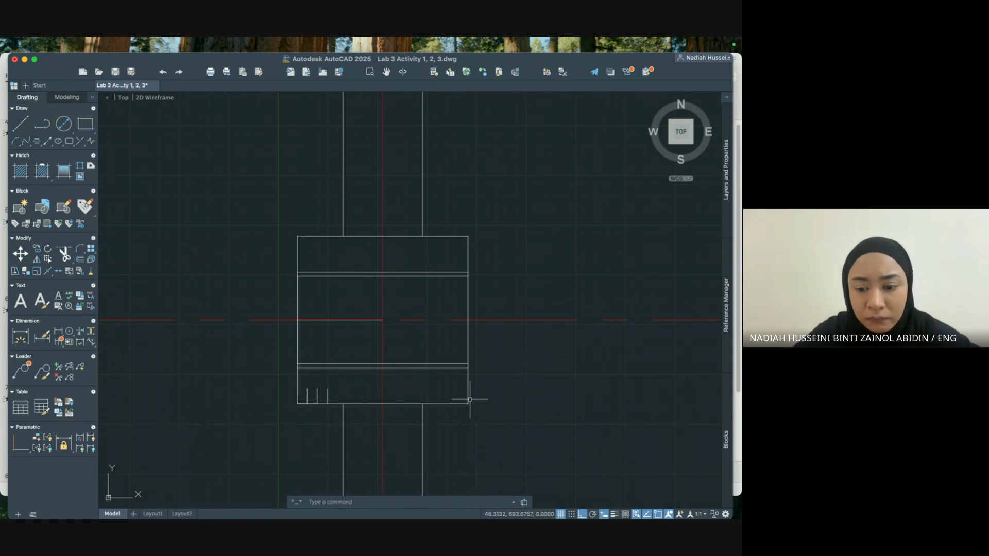
click(307, 387)
click(307, 368)
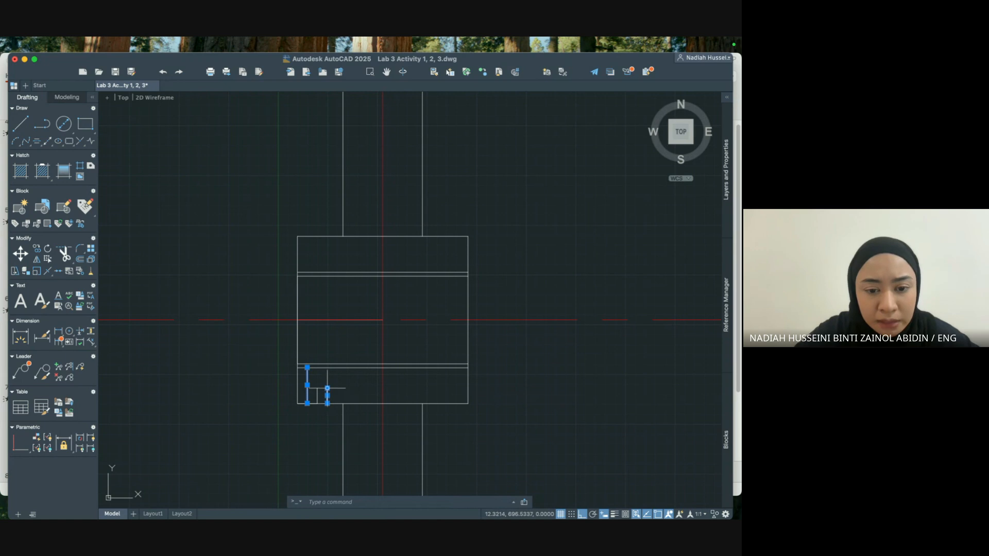
click(327, 388)
click(327, 367)
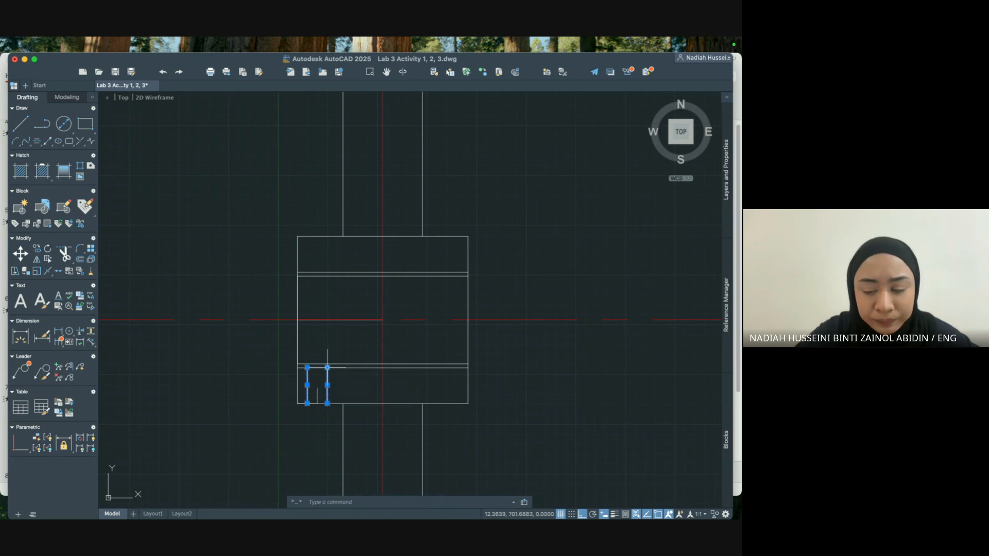
Lengthen the hole's middle line to about 14, extending it above the double line and below the hub's bottom edge.
click(319, 387)
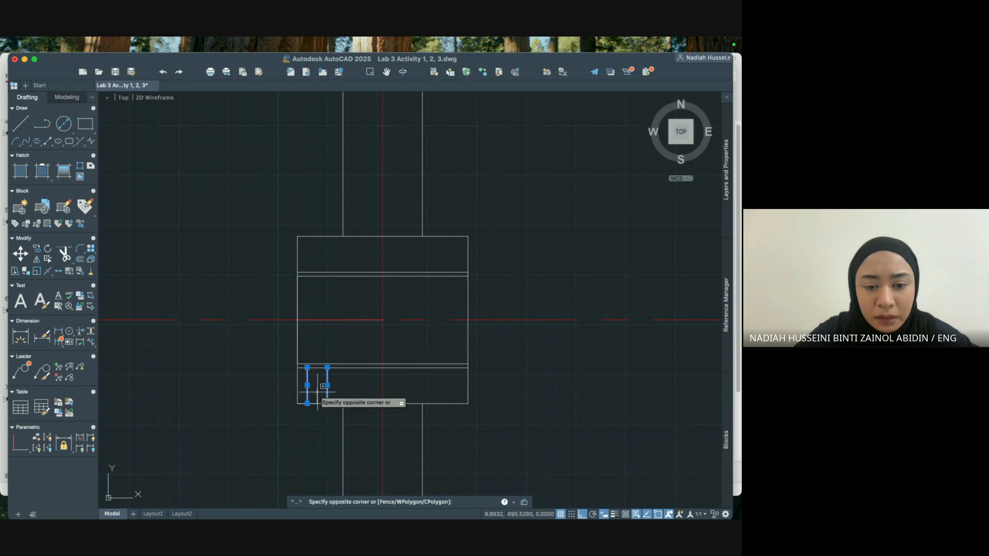
click(317, 401)
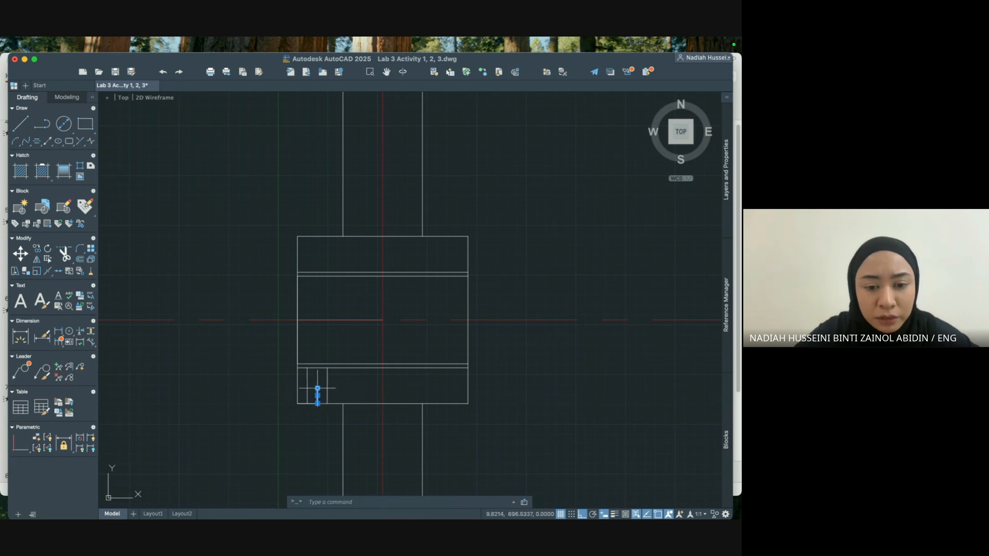
click(317, 387)
click(317, 357)
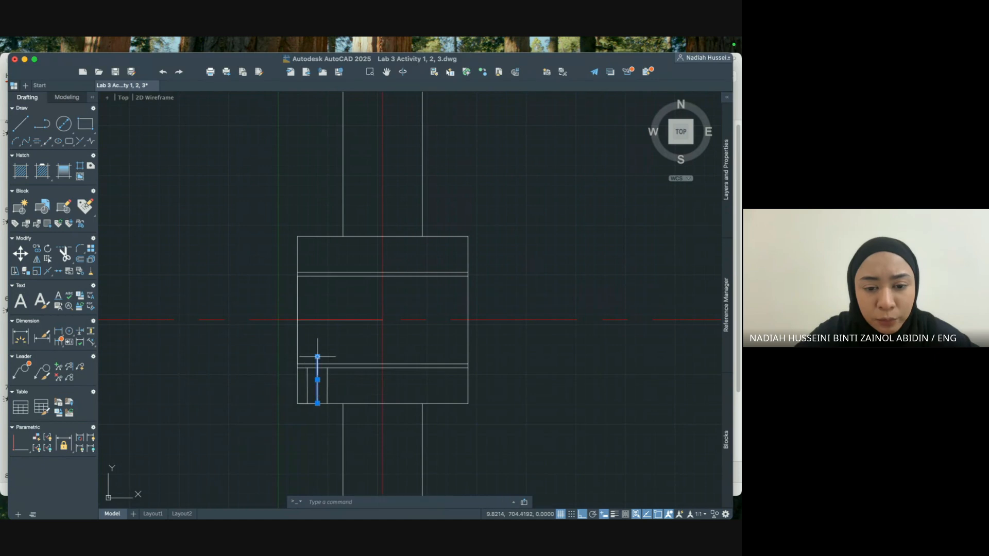
click(317, 403)
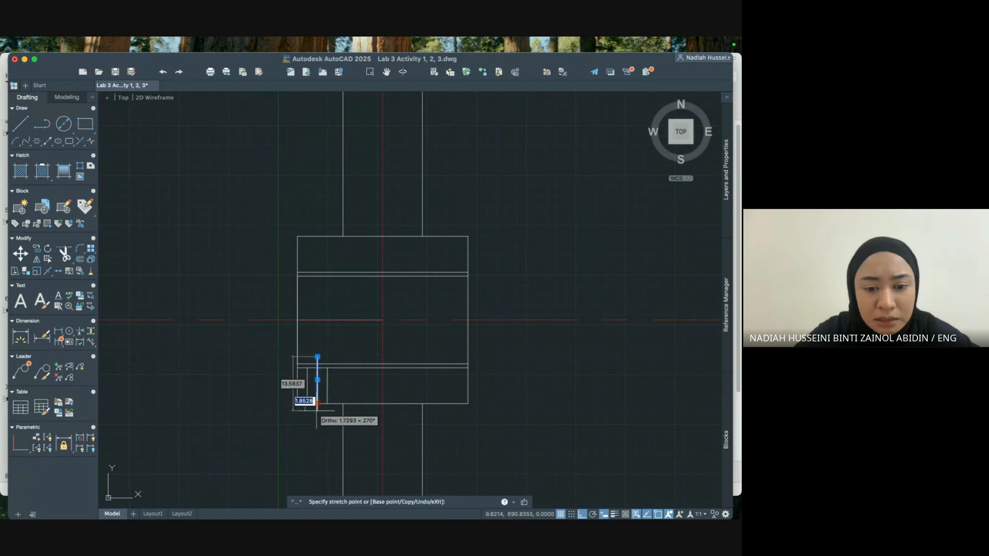
click(317, 412)
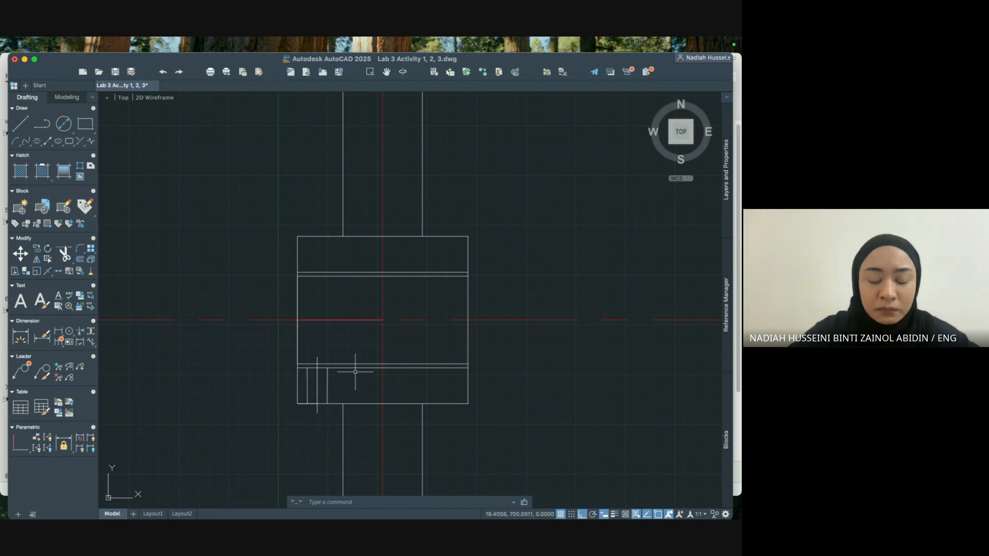
key(super+y)
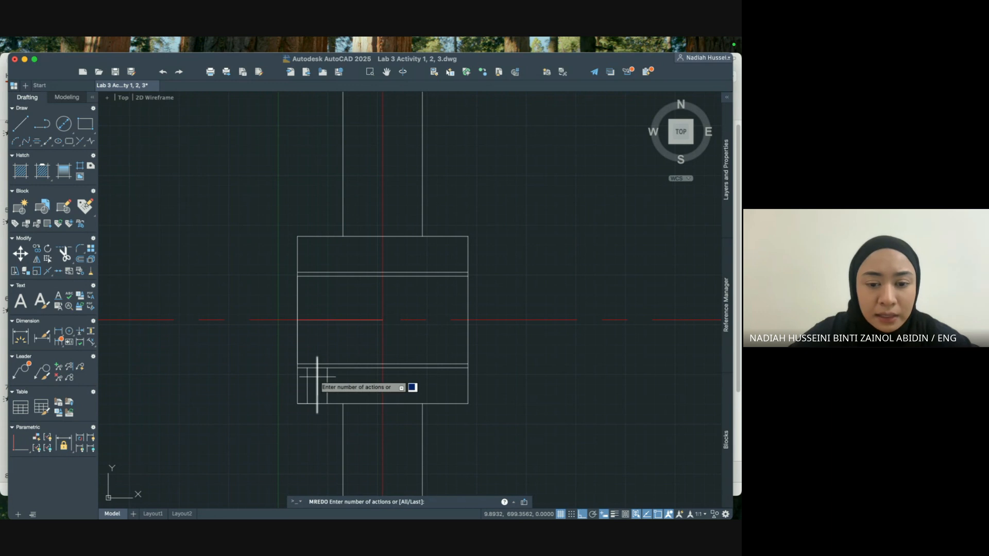
key(Escape)
key(super+y)
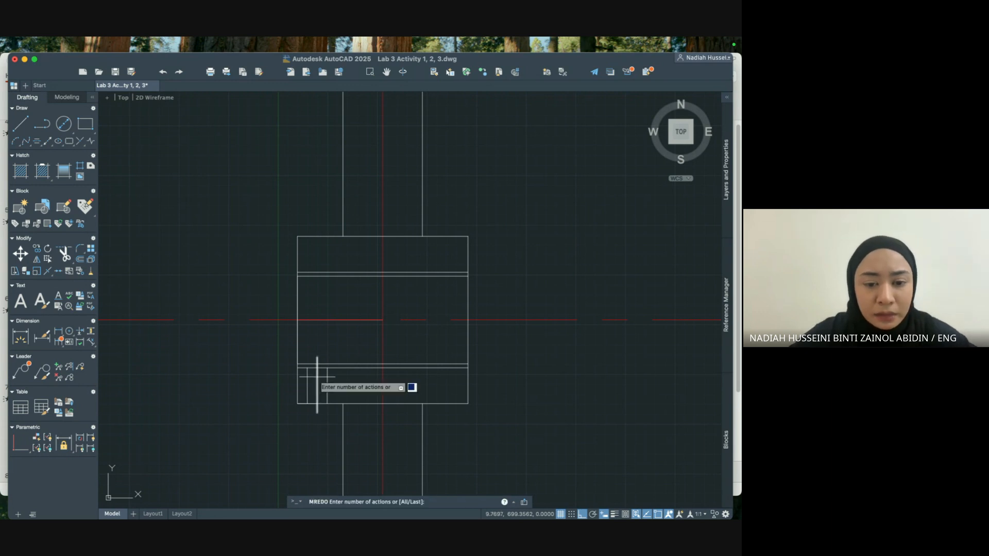
key(Escape)
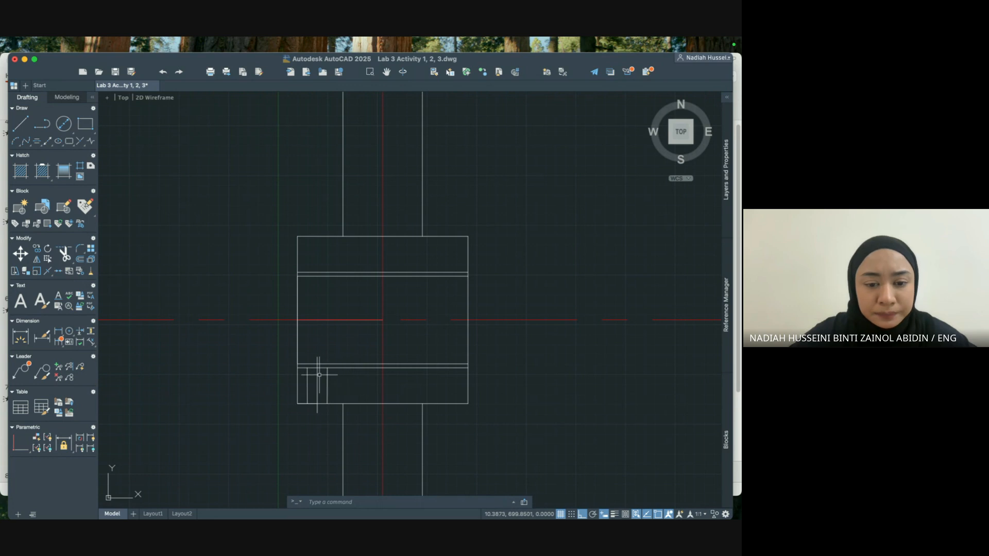
Assign the hole's middle line to the Centre Line layer through its properties.
right_click(318, 374)
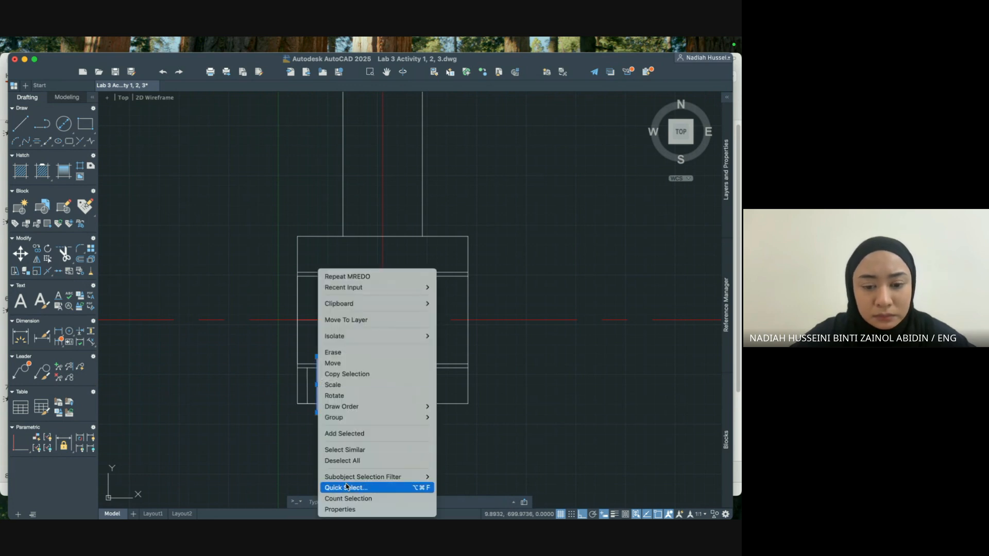
click(343, 509)
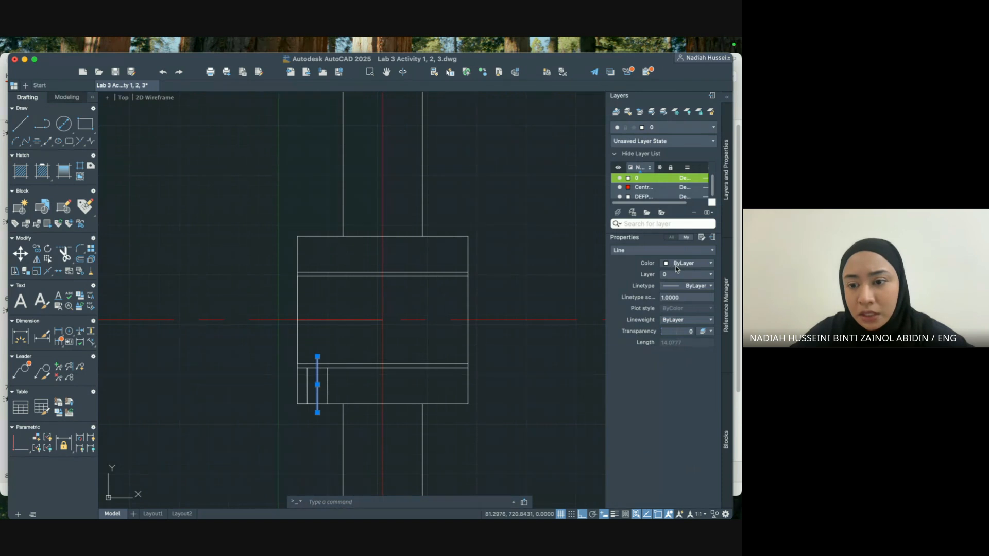
click(677, 267)
click(674, 267)
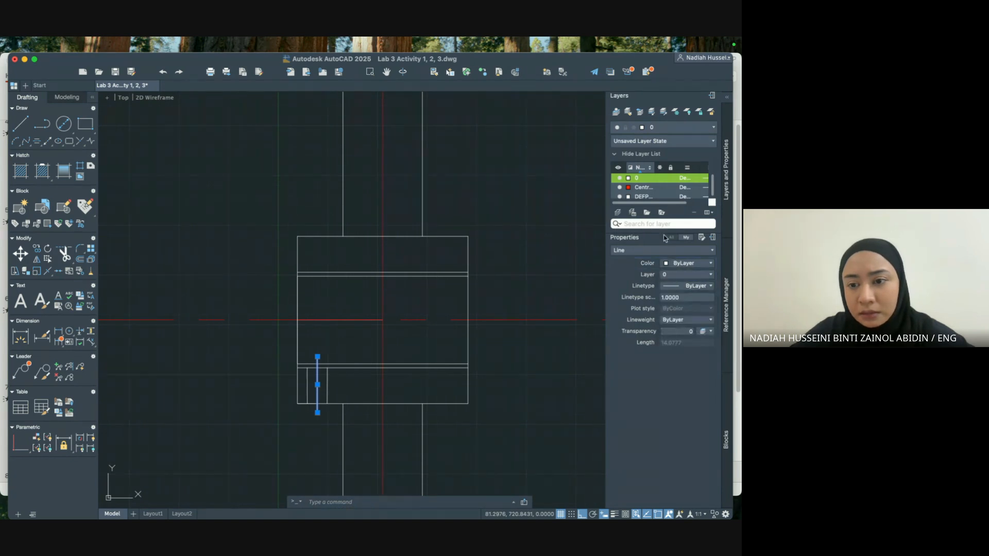
click(639, 189)
click(688, 275)
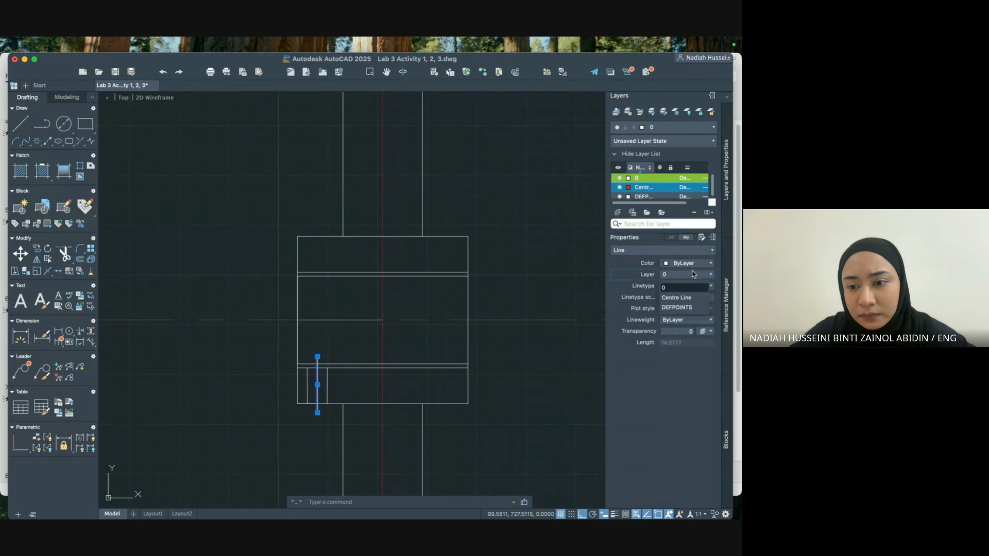
click(679, 297)
key(Escape)
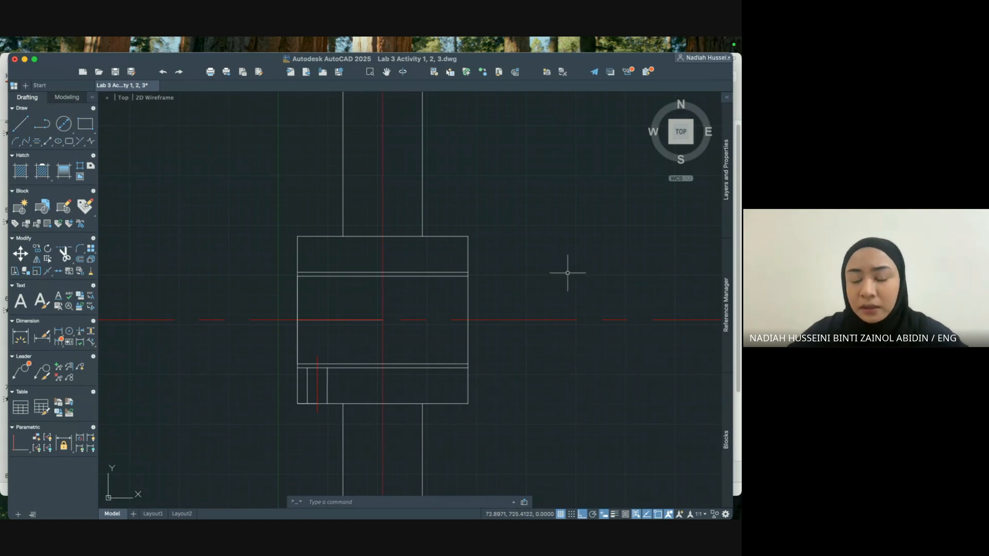
Trim the lower line of the double line beneath the hub's centre on both sides of the small hole.
middle_drag(570, 272, 216, 335)
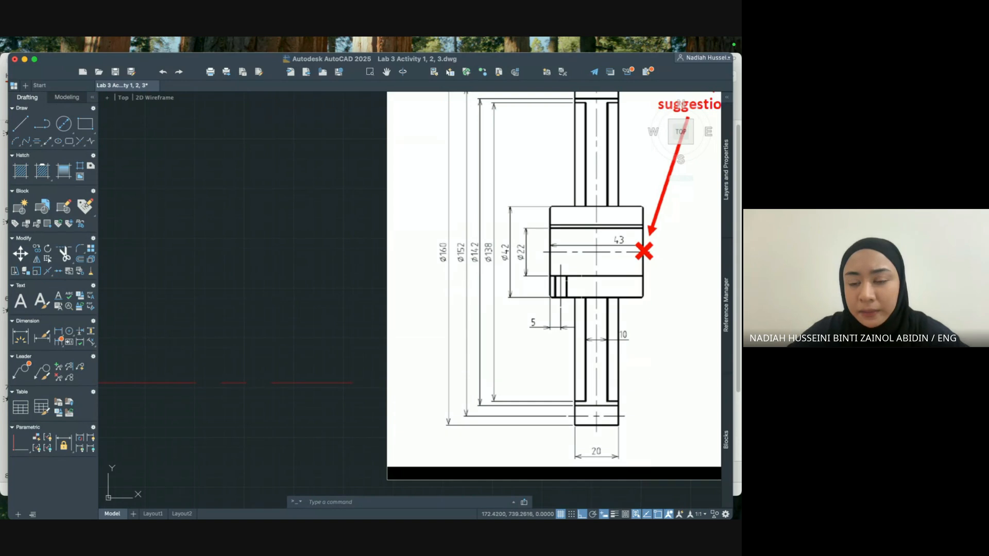
scroll(574, 279, down, 2)
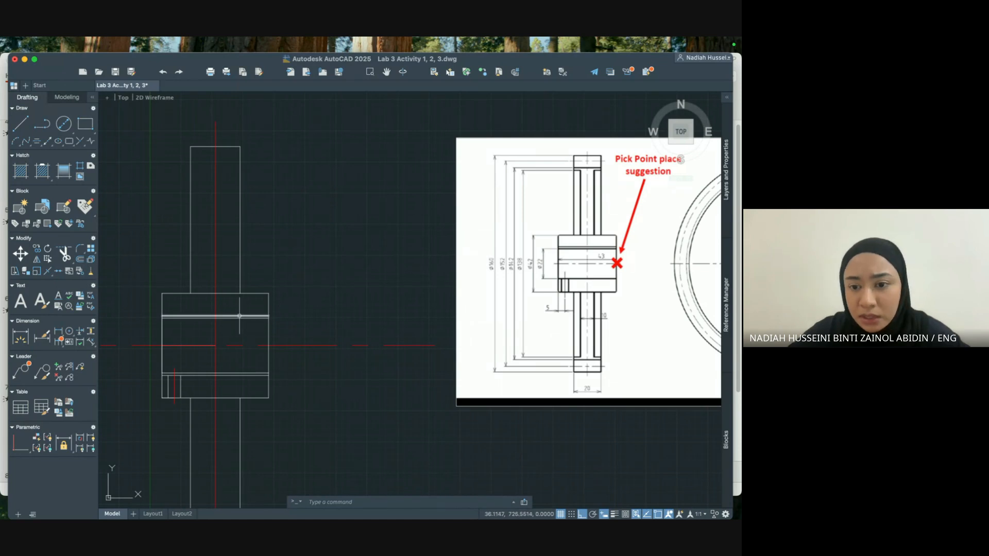
scroll(230, 376, up, 2)
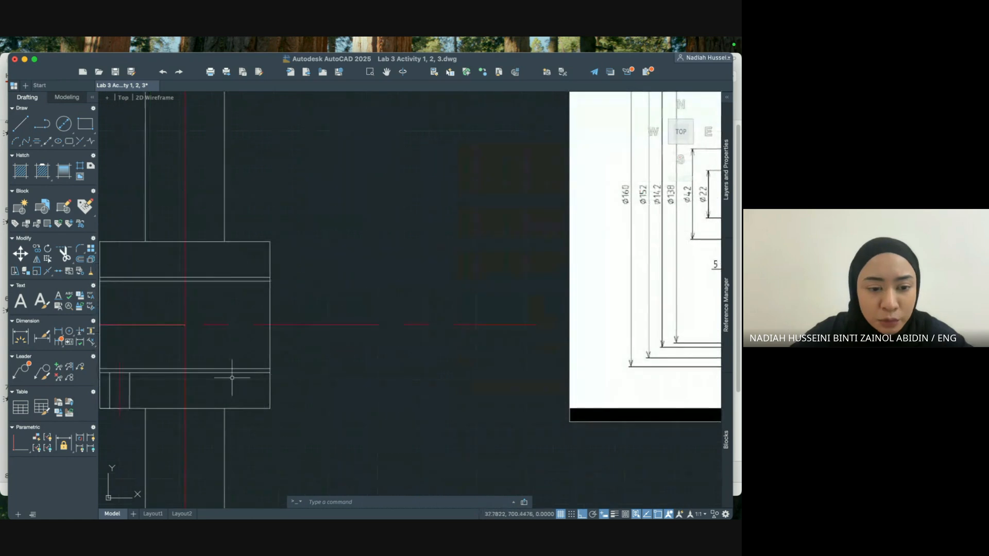
scroll(241, 380, down, 2)
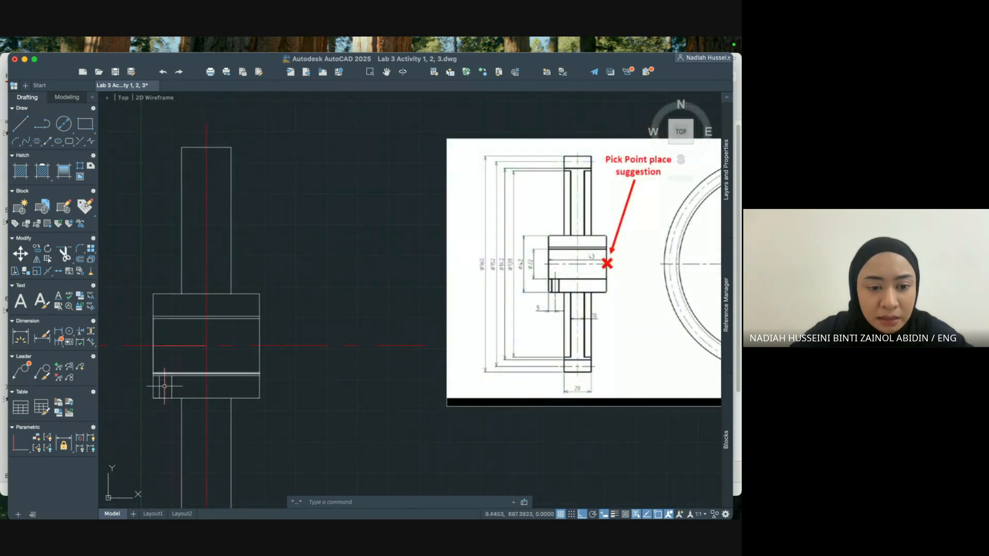
text(trim)
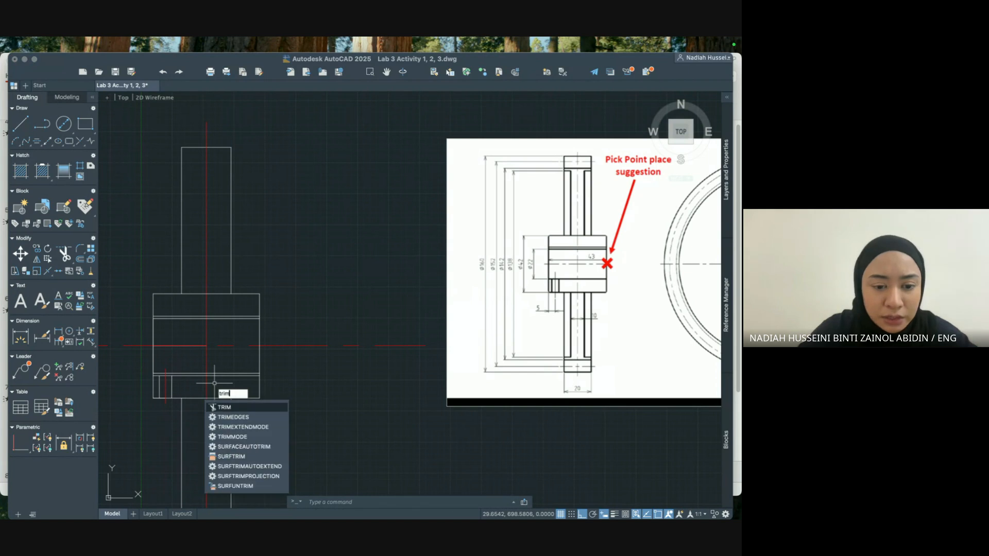
key(Return)
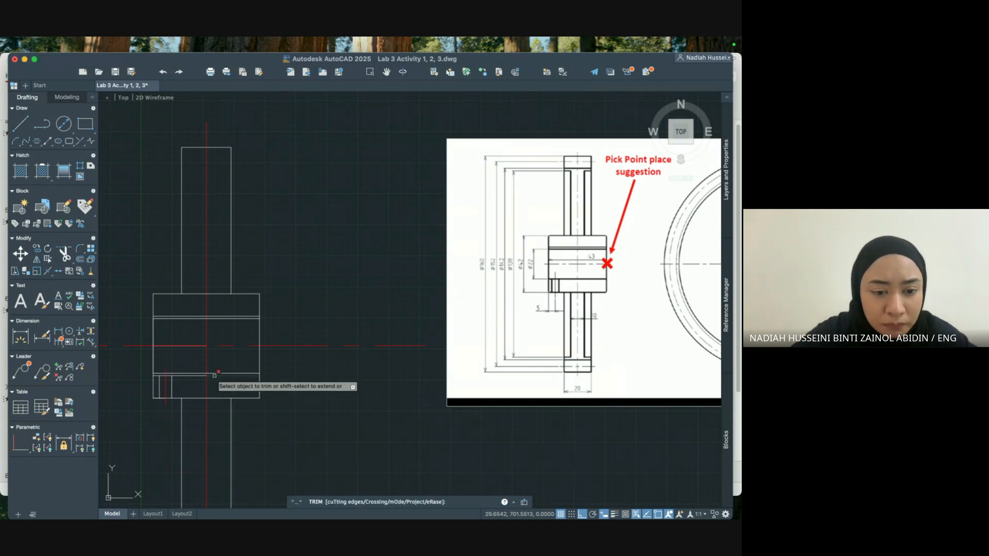
click(156, 376)
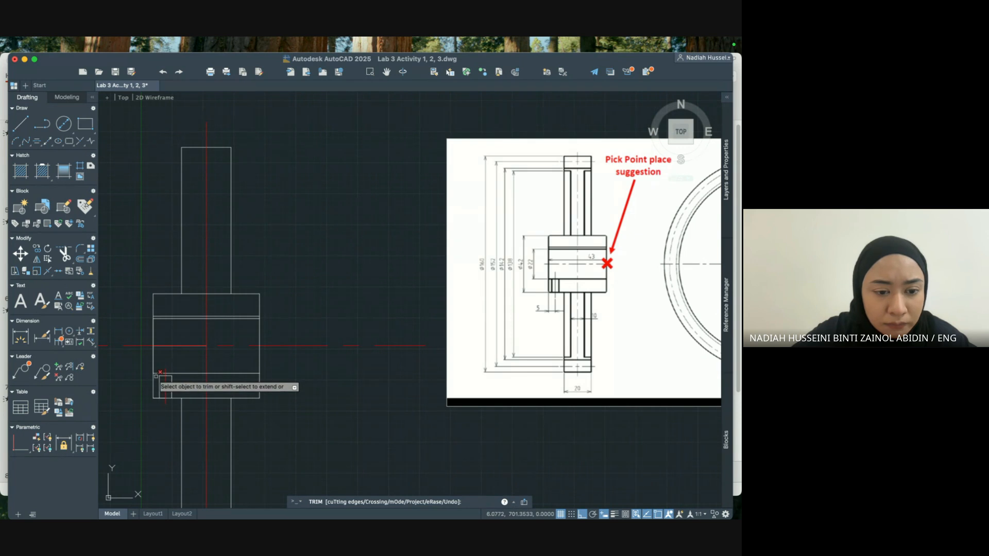
key(Escape)
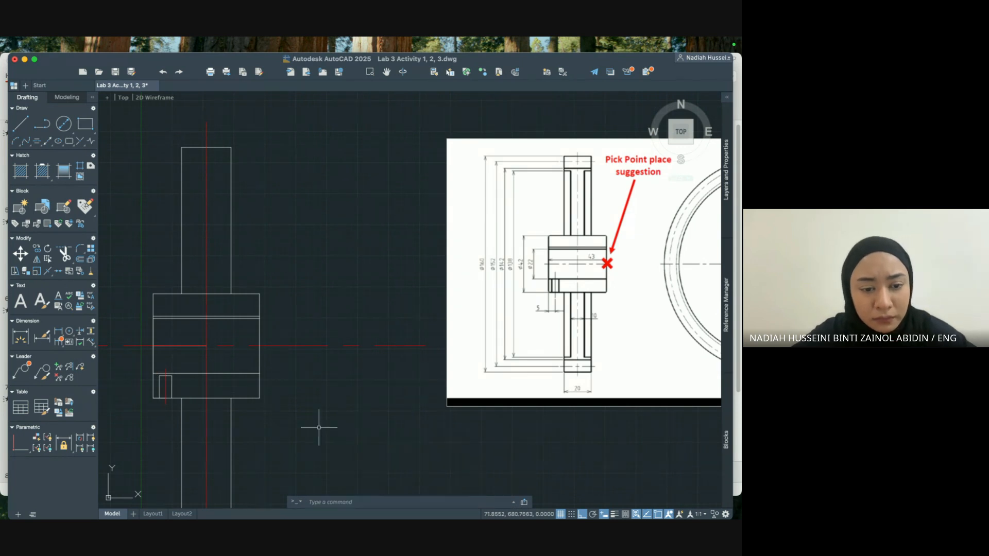
Stretch the upper end of the small hole's right side line up to the full-width line above it.
click(171, 386)
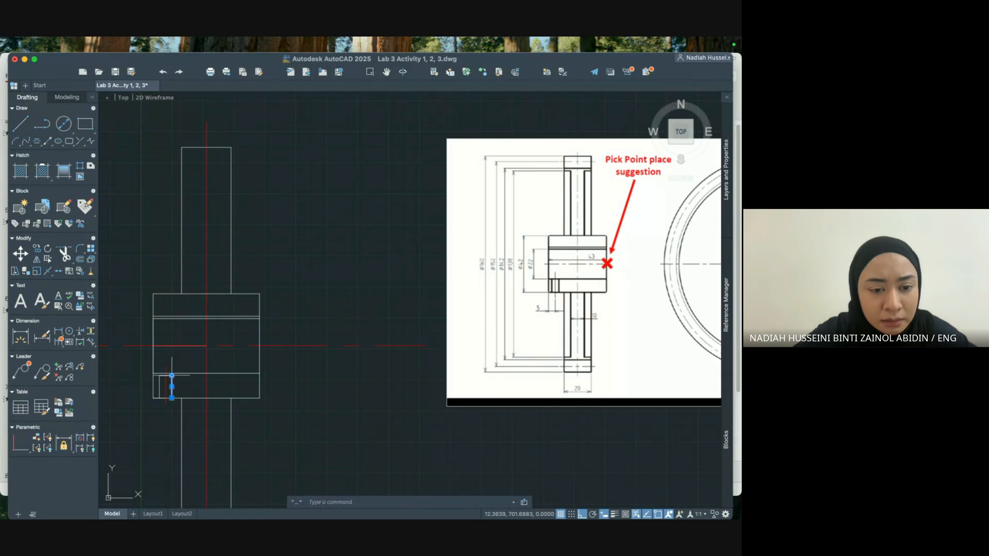
click(171, 375)
scroll(172, 375, up, 5)
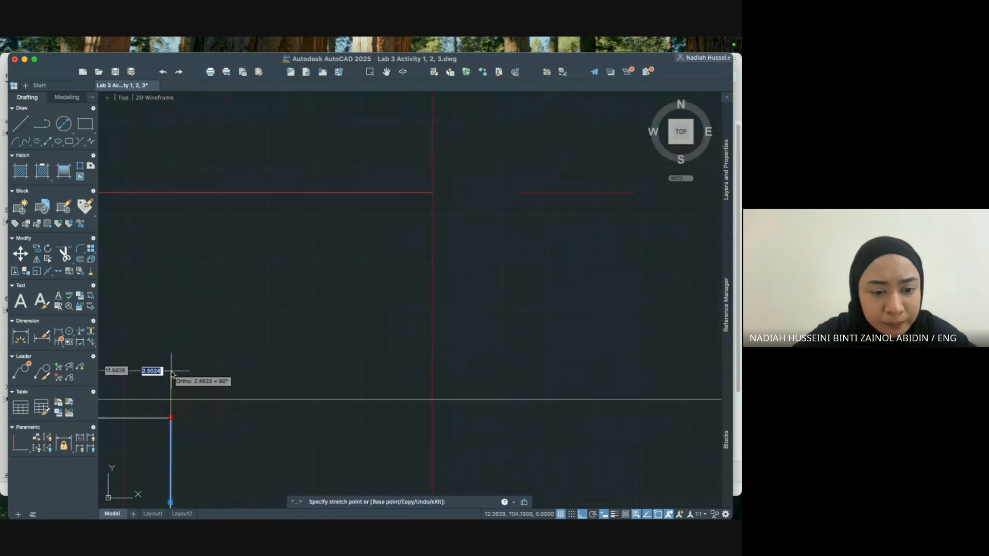
click(172, 399)
key(Escape)
scroll(223, 384, down, 5)
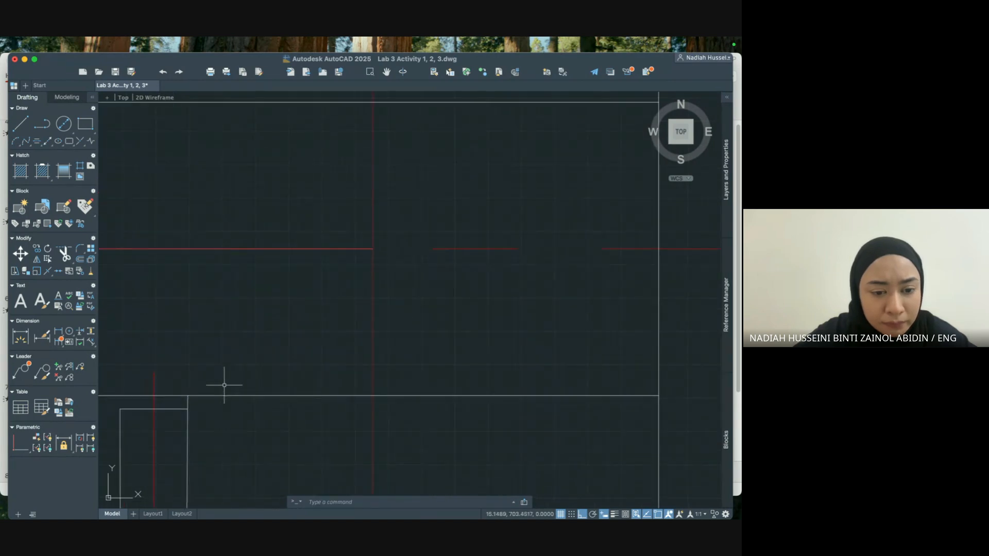
click(160, 409)
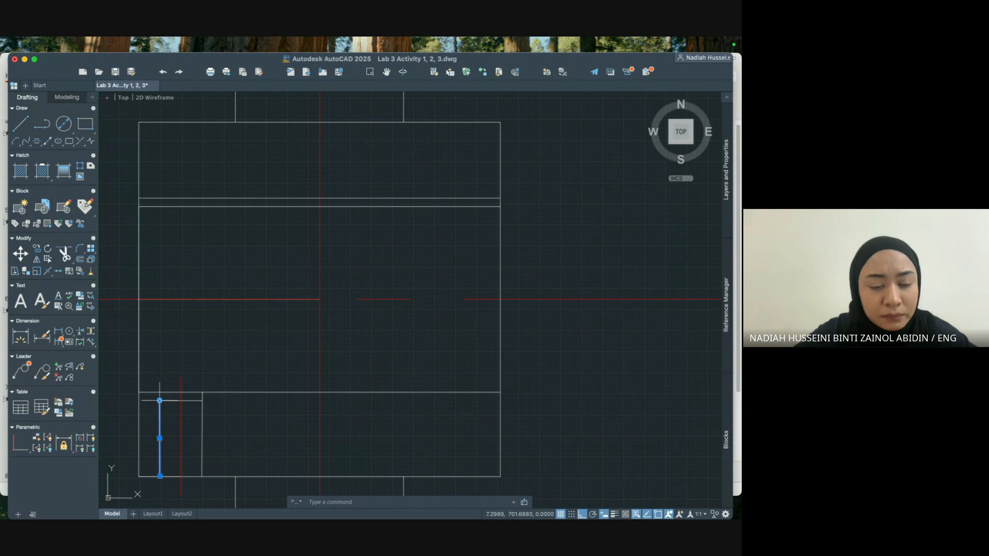
click(160, 400)
click(161, 392)
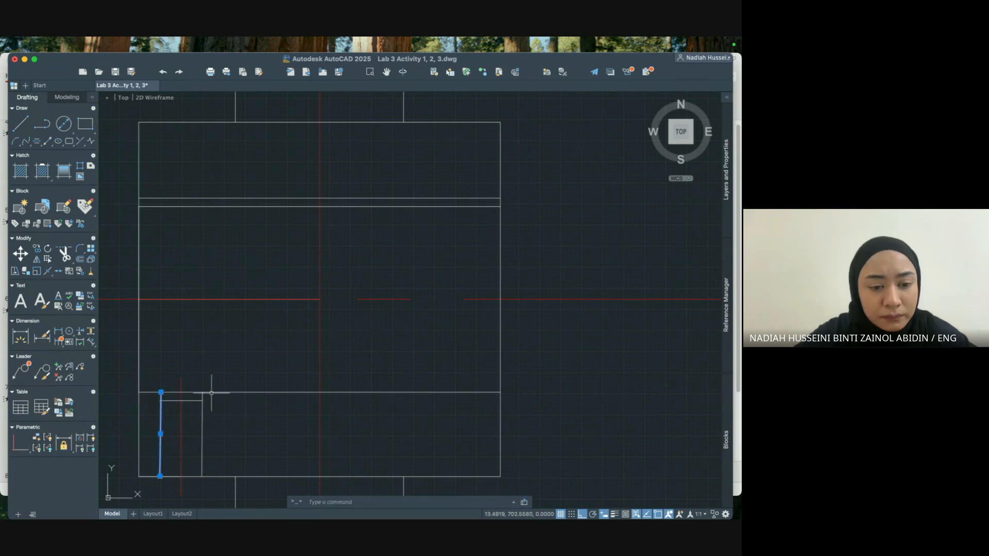
key(ctrl+z)
Stretch the upper end of the small hole's left side line straight up to the full-width line above it.
click(161, 407)
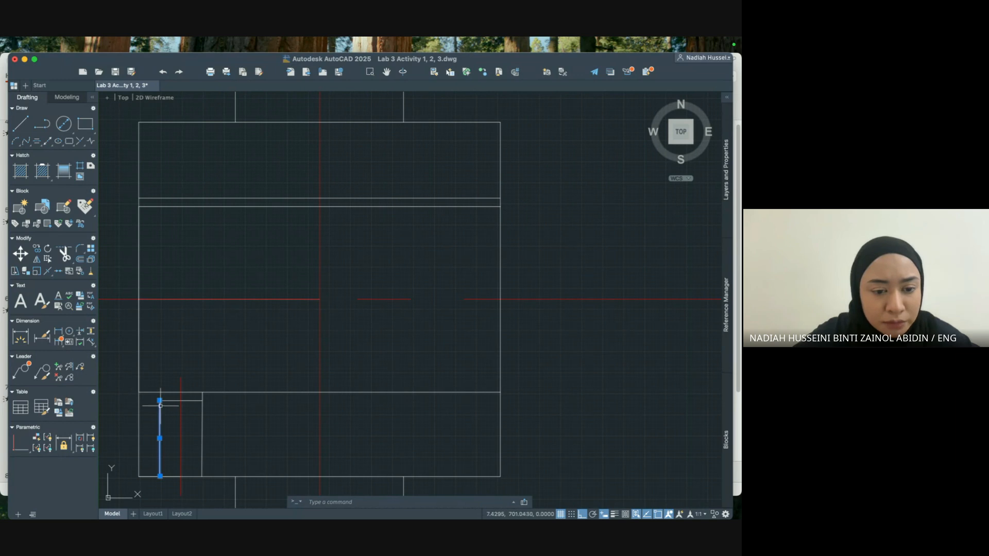
click(159, 400)
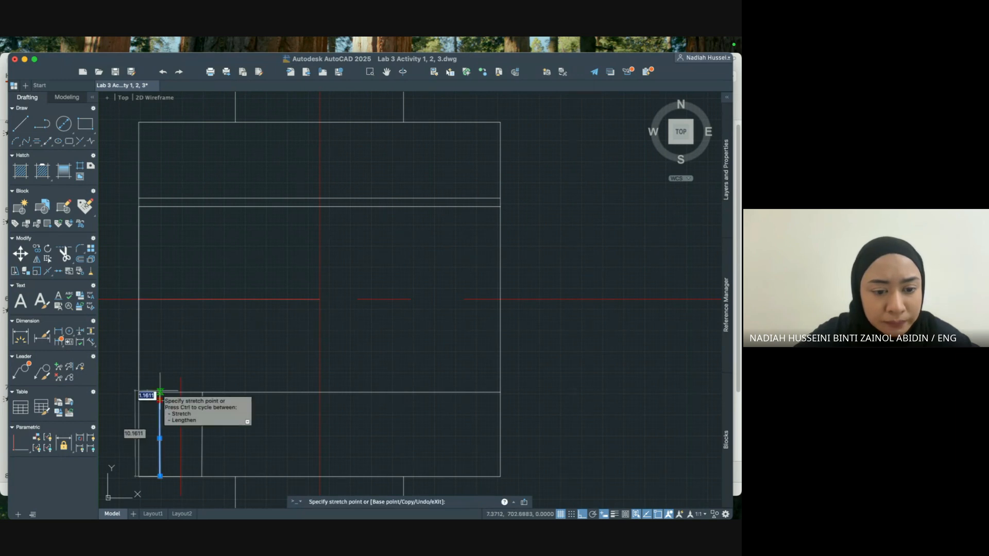
click(161, 392)
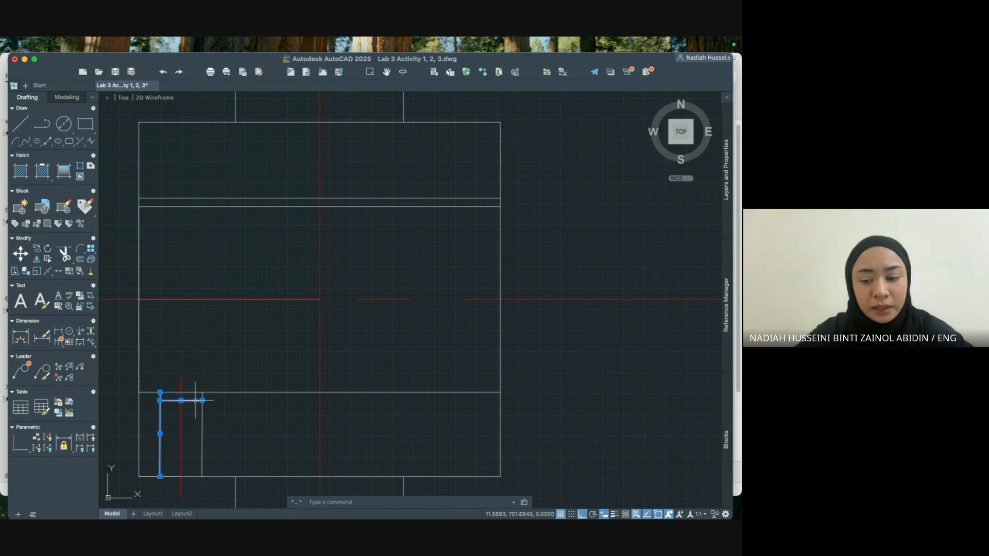
Delete only the leftover short horizontal segment between the small hole's side lines, keeping the left side line.
key(Delete)
key(ctrl+z)
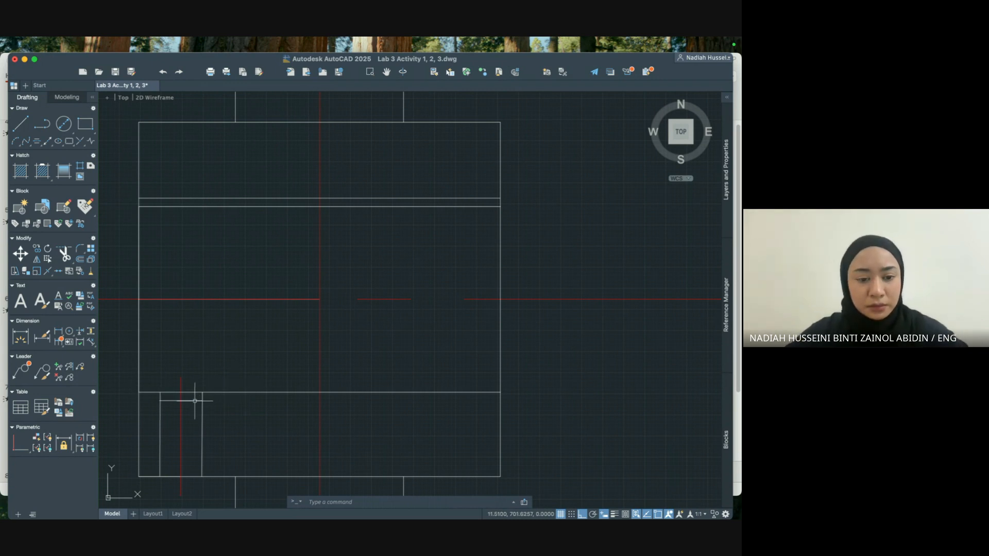
click(200, 400)
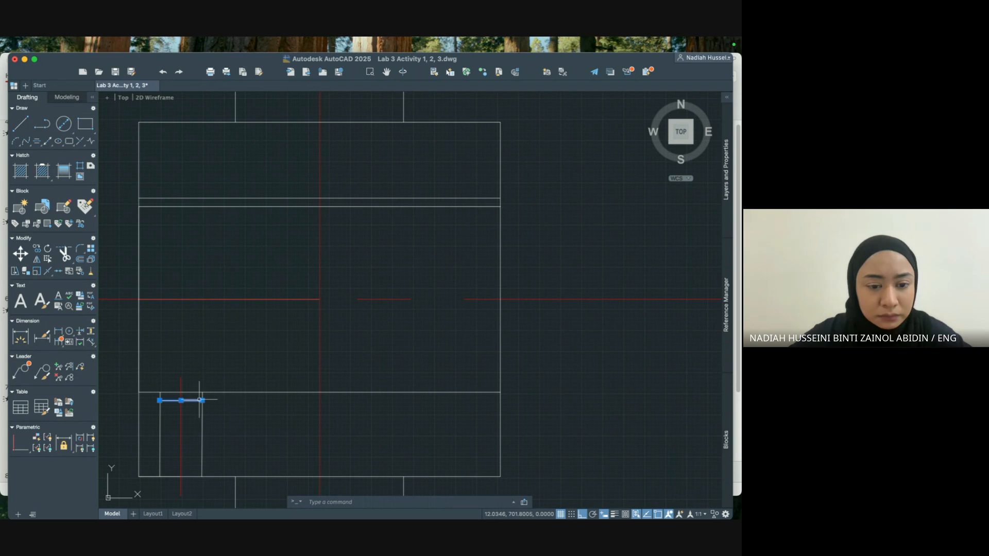
Switch to the PowerPoint slide for Activity 1 and examine the side-view dimensions of the gear reference drawing.
key(Escape)
scroll(266, 399, down, 4)
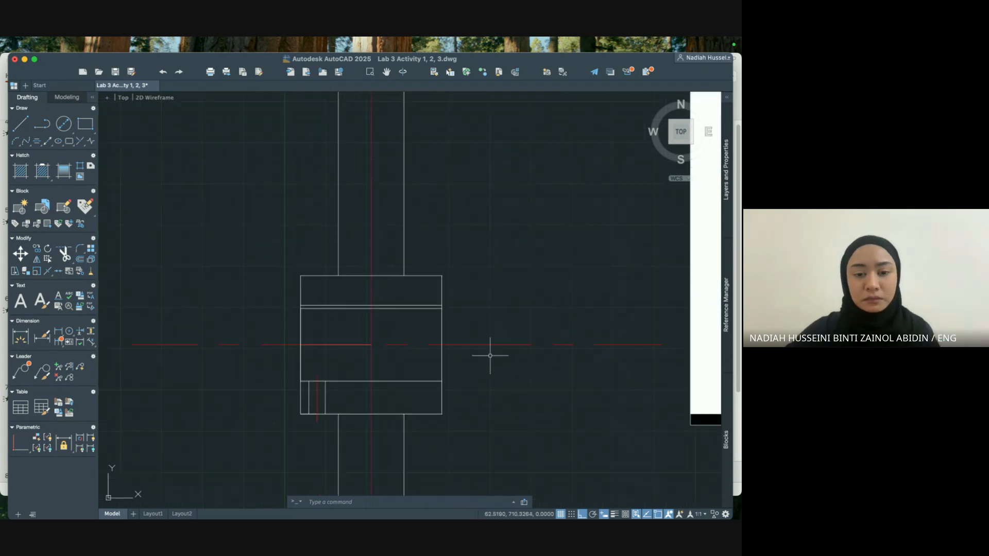
middle_drag(513, 301, 385, 344)
scroll(385, 344, down, 2)
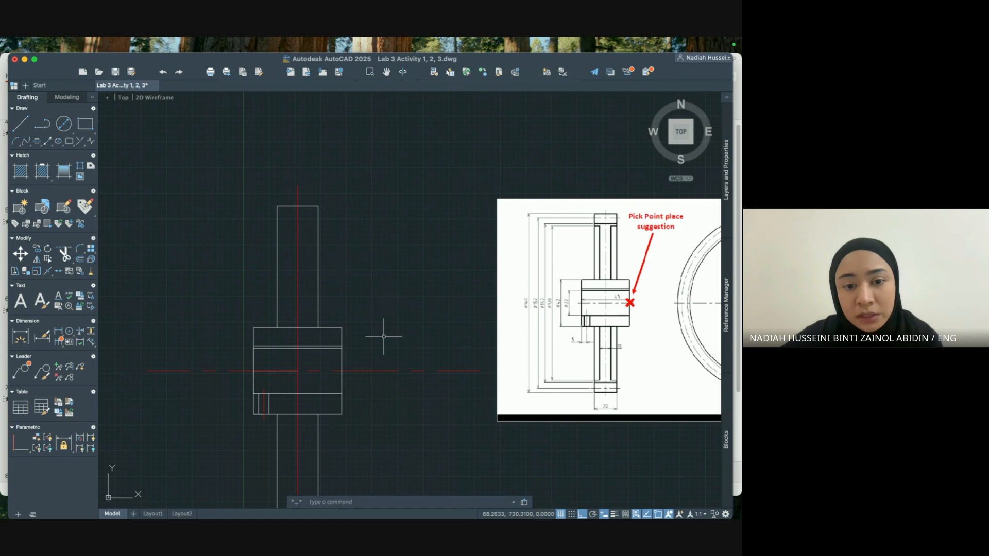
middle_drag(386, 374, 399, 252)
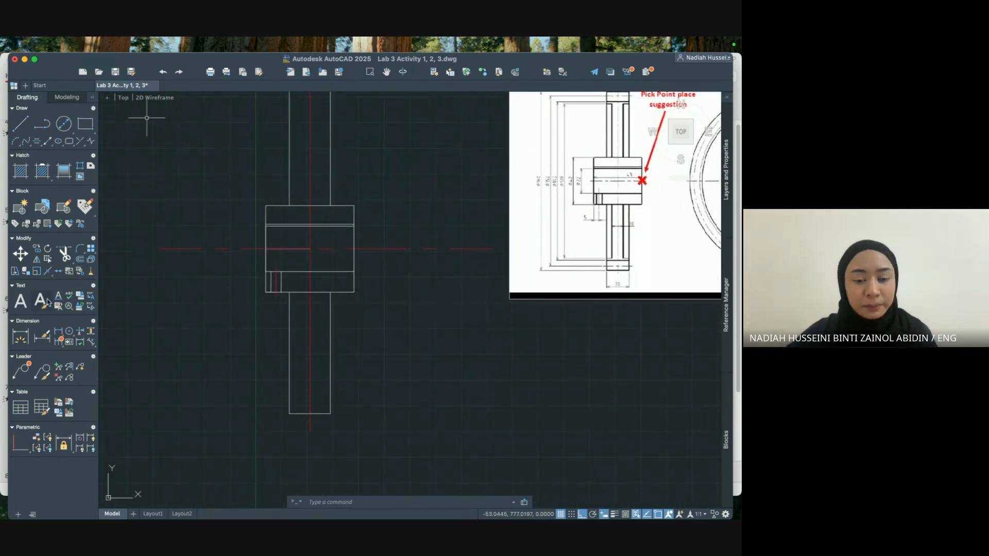
key(ctrl+Up)
click(157, 309)
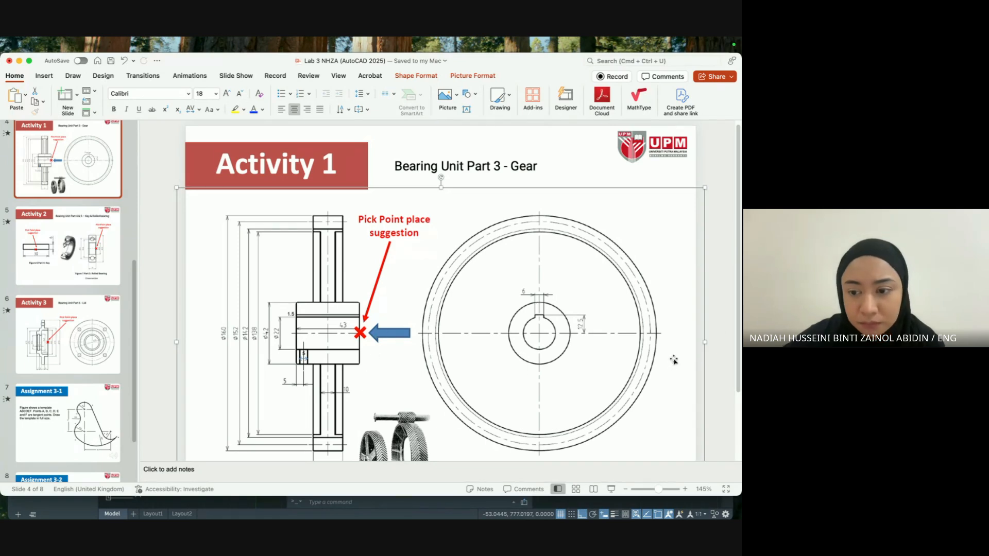
scroll(337, 407, down, 3)
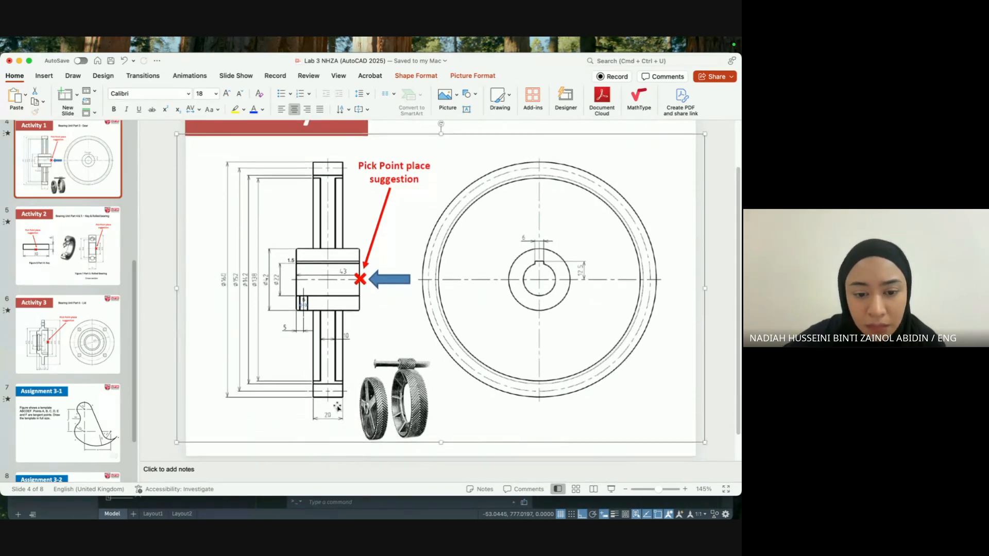
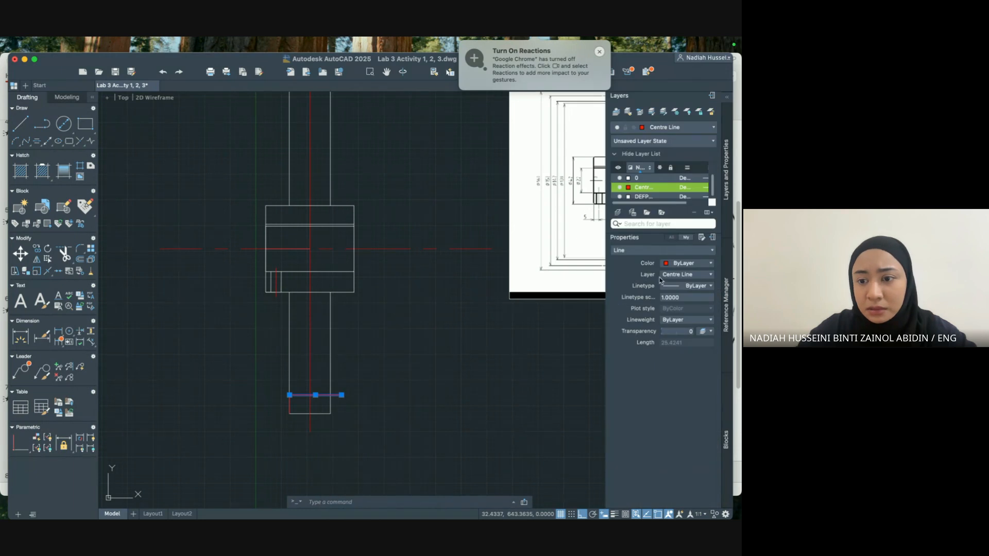
Move the horizontal line near the lower end of the gear's side view from the Centre Line layer to the white outline layer.
click(677, 278)
click(679, 287)
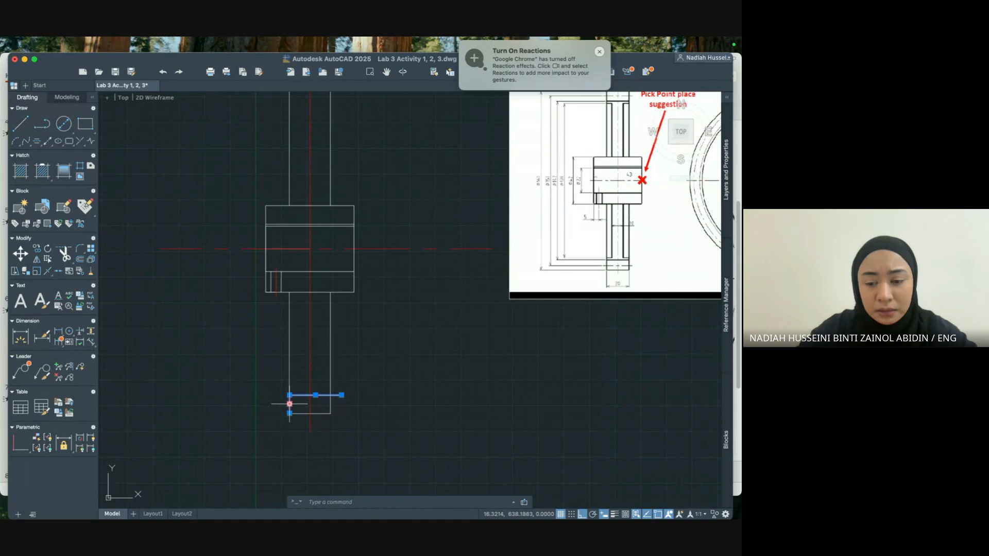
key(Escape)
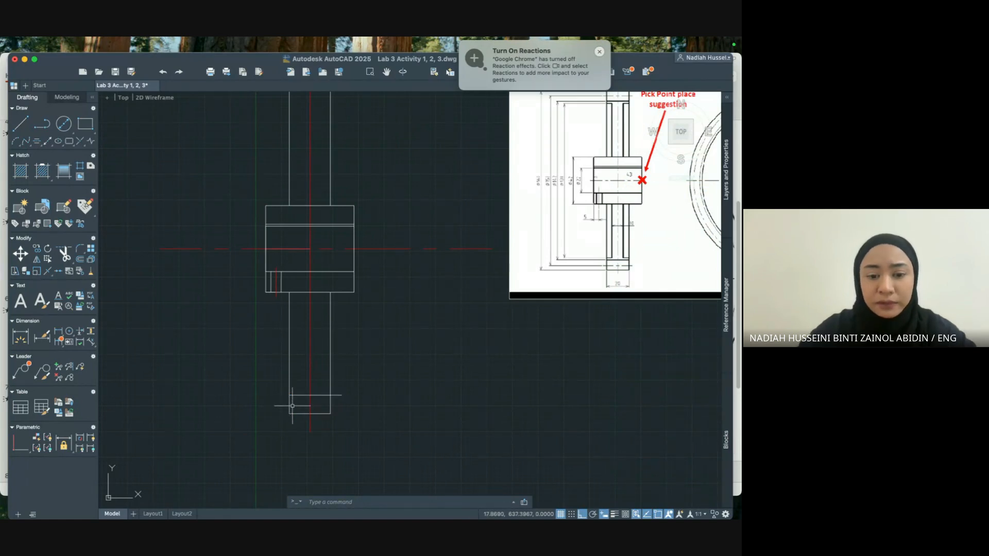
Offset the horizontal line near the lower end of the gear's side view upward by 2.
scroll(322, 393, up, 2)
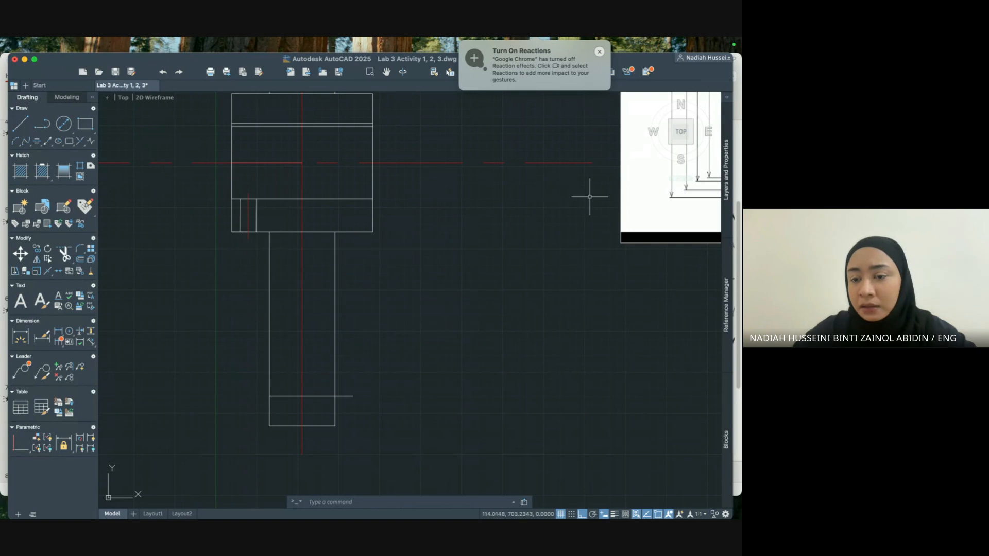
middle_drag(589, 194, 392, 249)
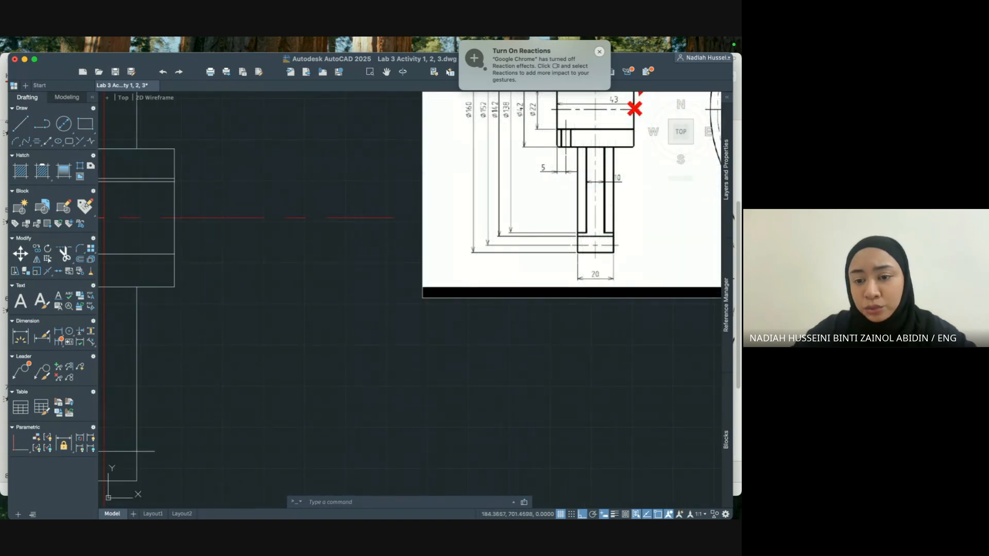
middle_drag(360, 321, 516, 238)
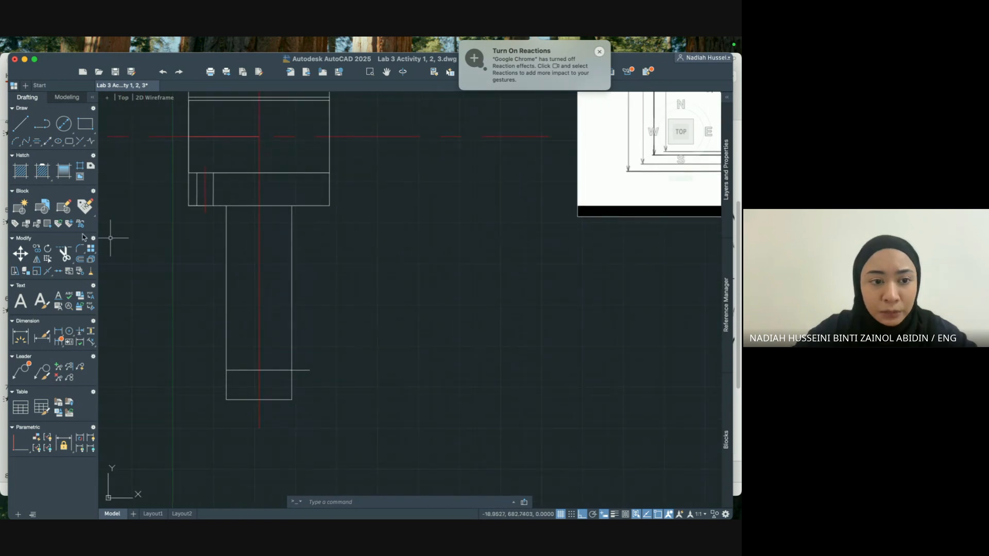
click(241, 369)
text(offs)
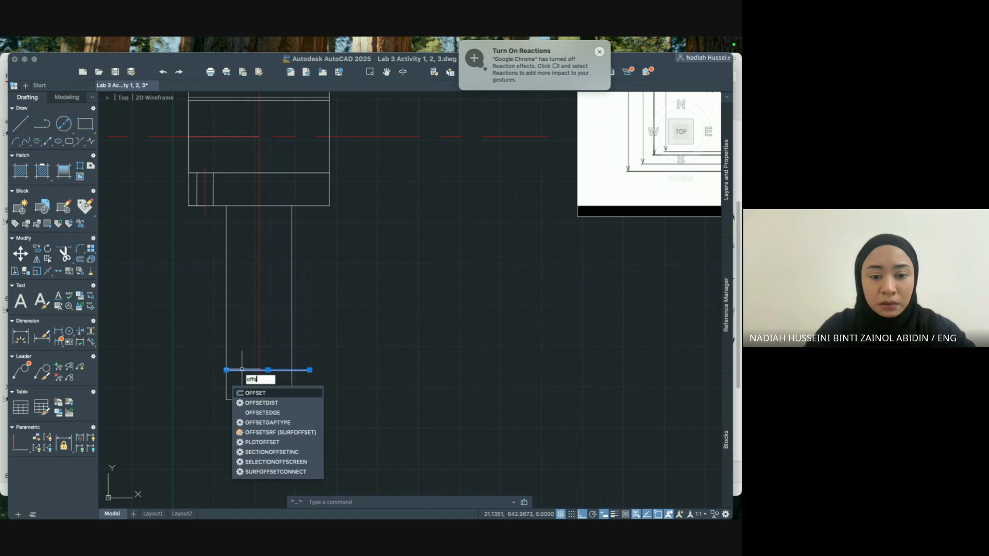
key(Return)
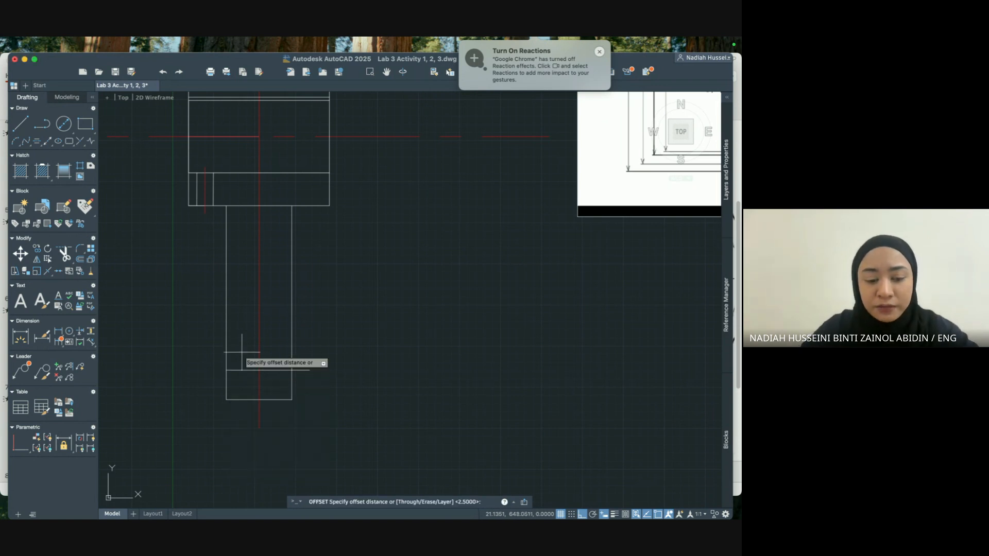
text(2)
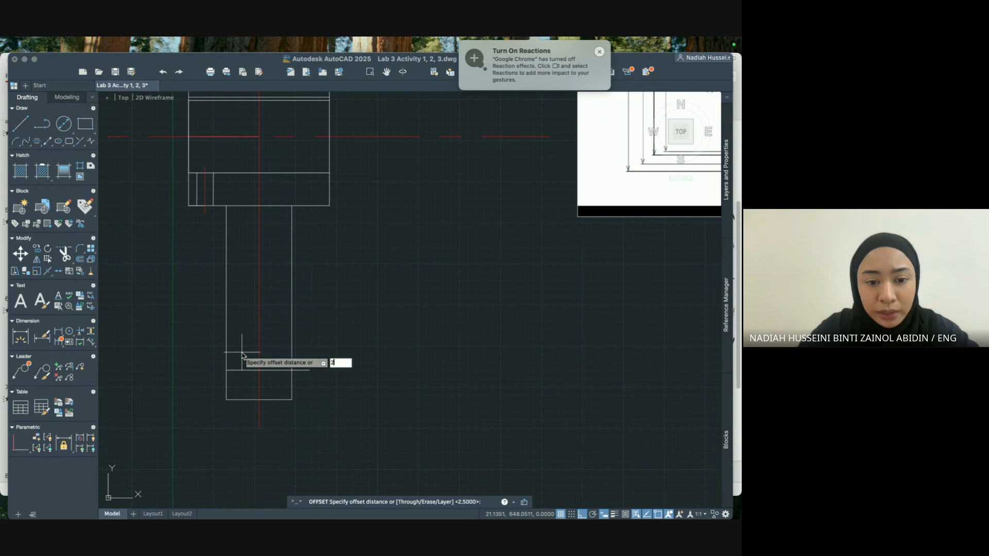
key(Return)
click(242, 352)
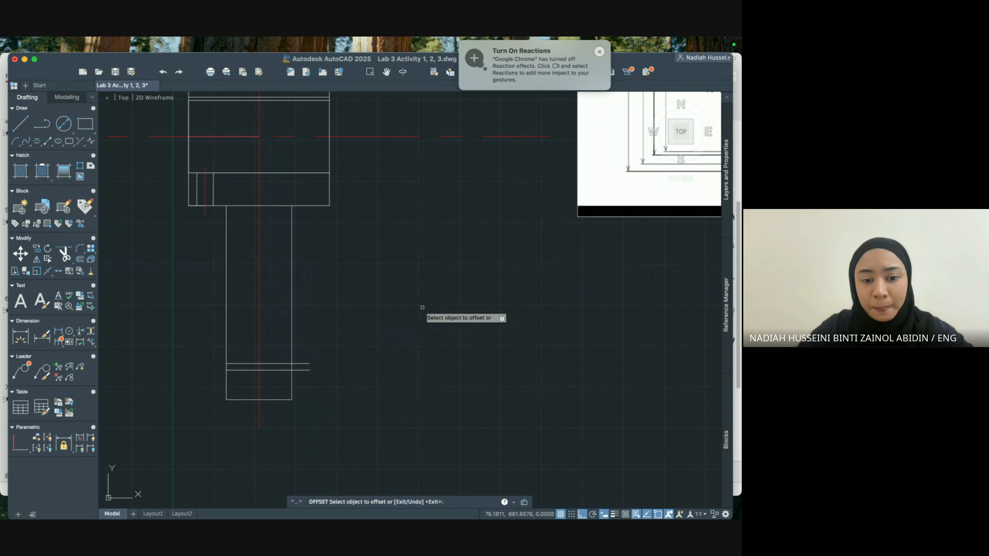
Trim the overhanging ends of the two horizontal rim lines back to the right edge of the gear's lower section.
text(trim)
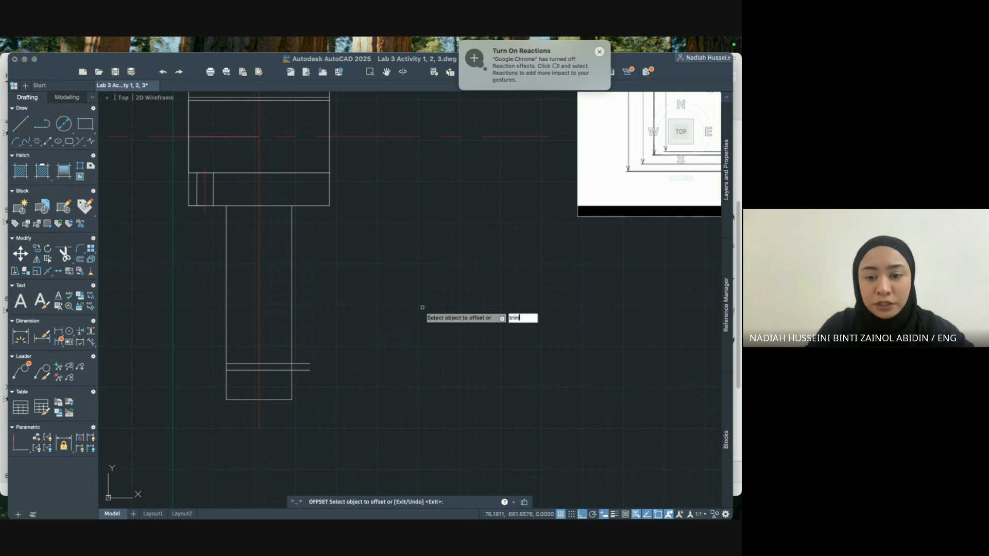
key(Escape)
text(trim)
key(Return)
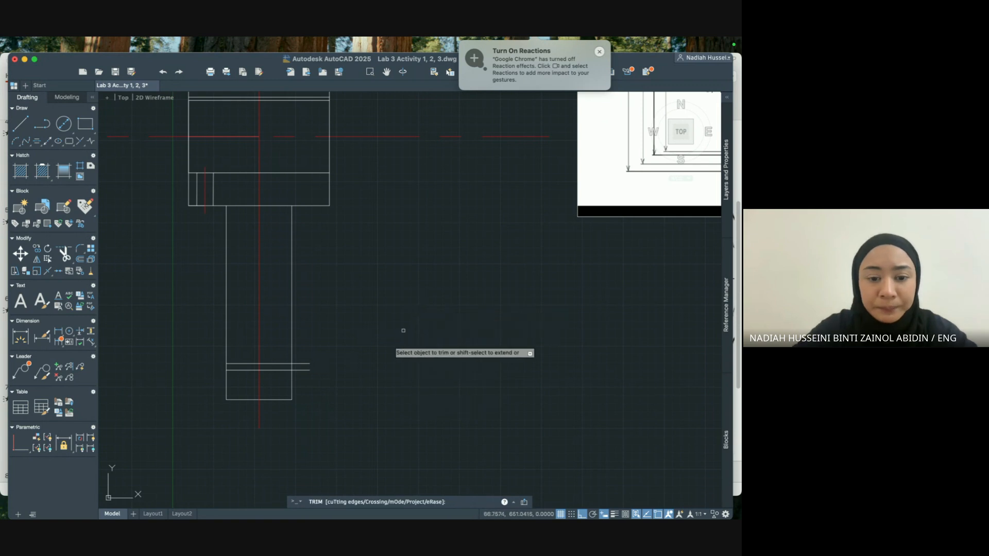
click(307, 365)
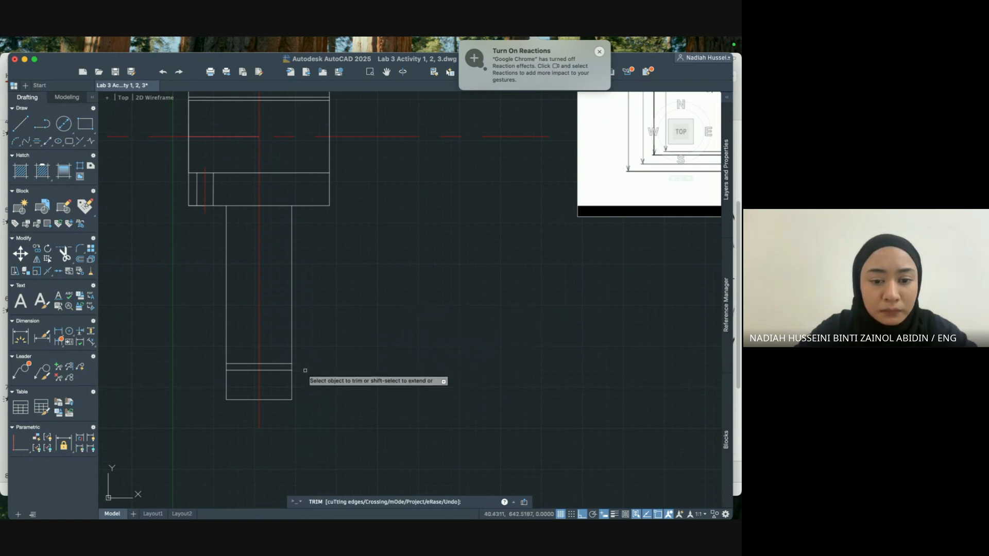
Examine the inserted reference drawing for the web width and rim details of the gear's lower section.
scroll(555, 380, right, 5)
scroll(555, 380, up, 3)
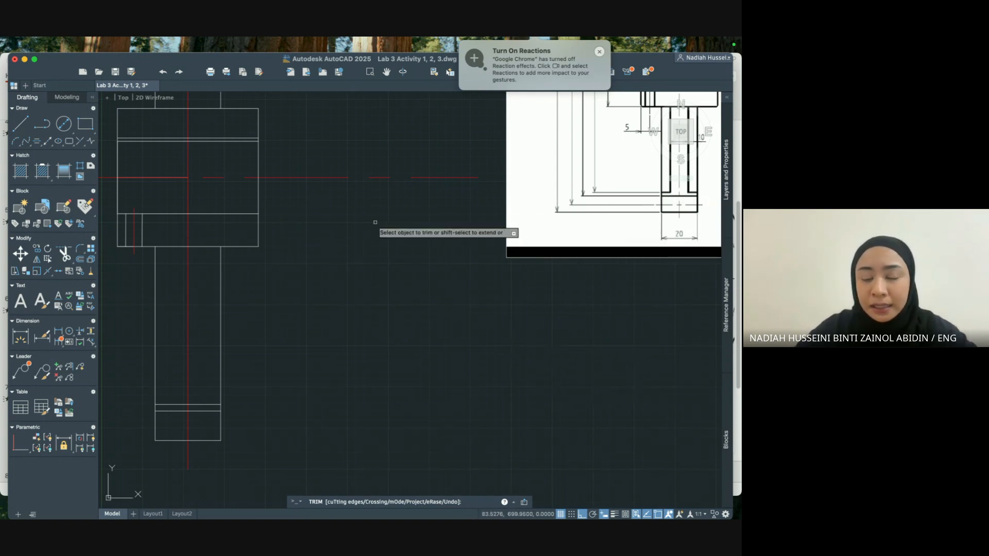
scroll(463, 226, right, 5)
scroll(463, 227, up, 3)
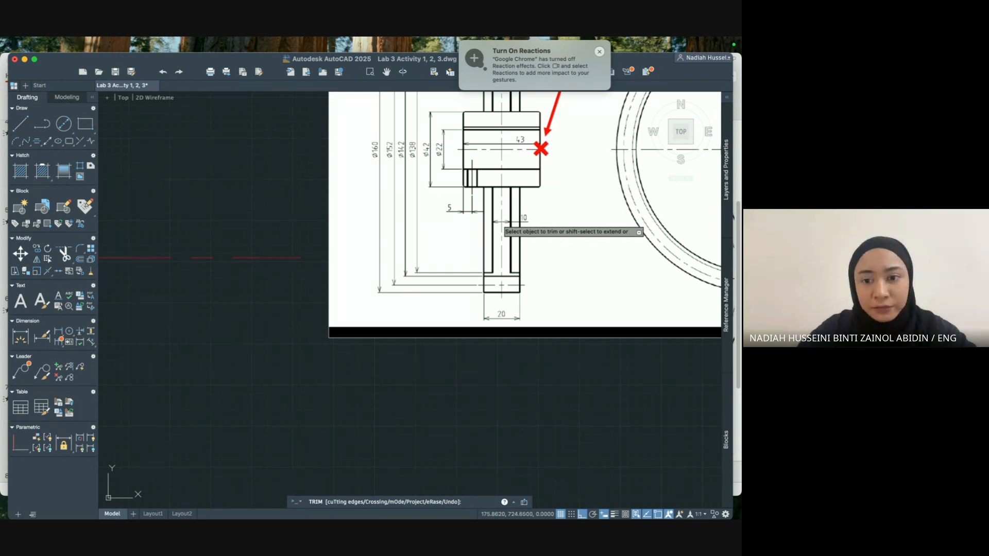
scroll(242, 280, left, 10)
scroll(242, 281, down, 4)
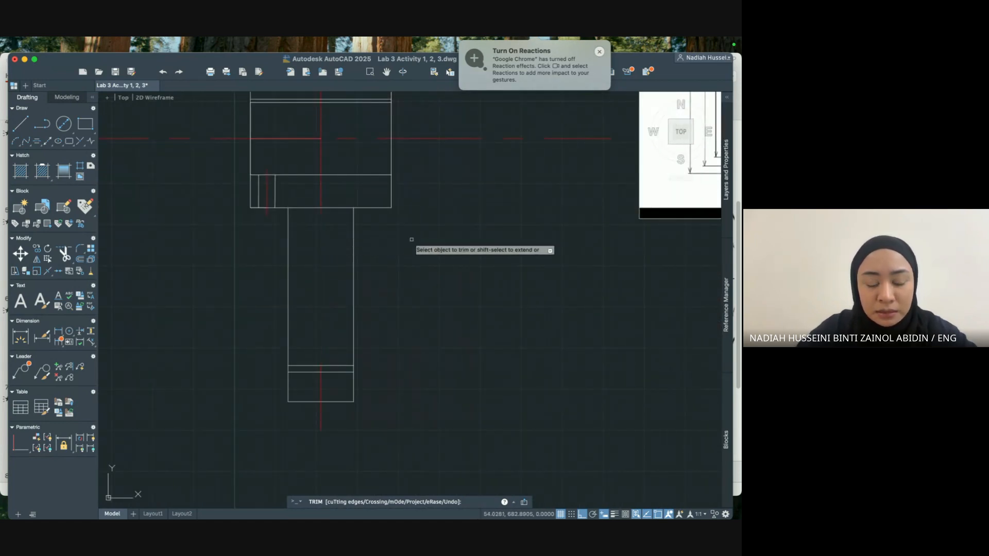
scroll(411, 239, right, 6)
scroll(412, 239, up, 2)
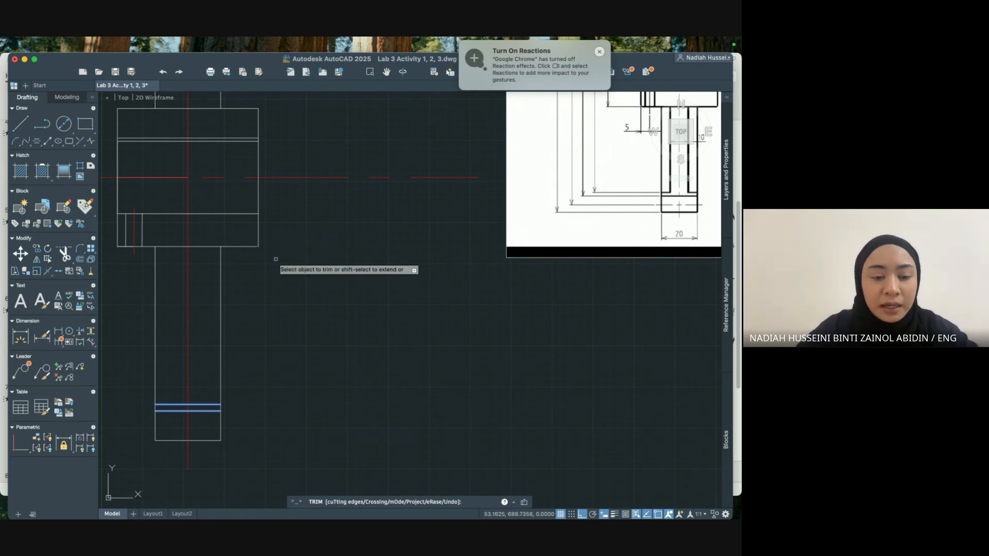
Offset the vertical centre line of the gear's side view by 5 to both the right and the left.
key(Escape)
click(187, 309)
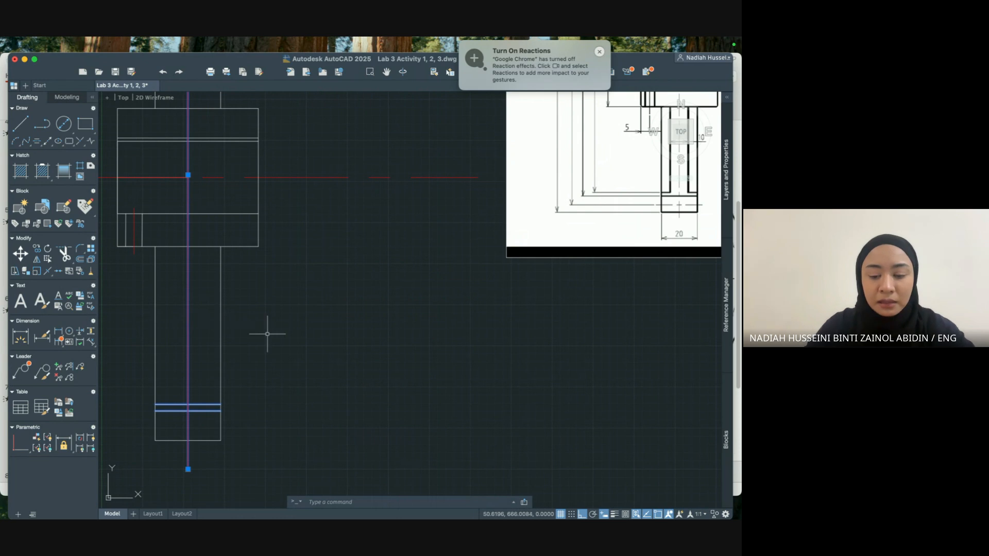
text(offse)
key(Return)
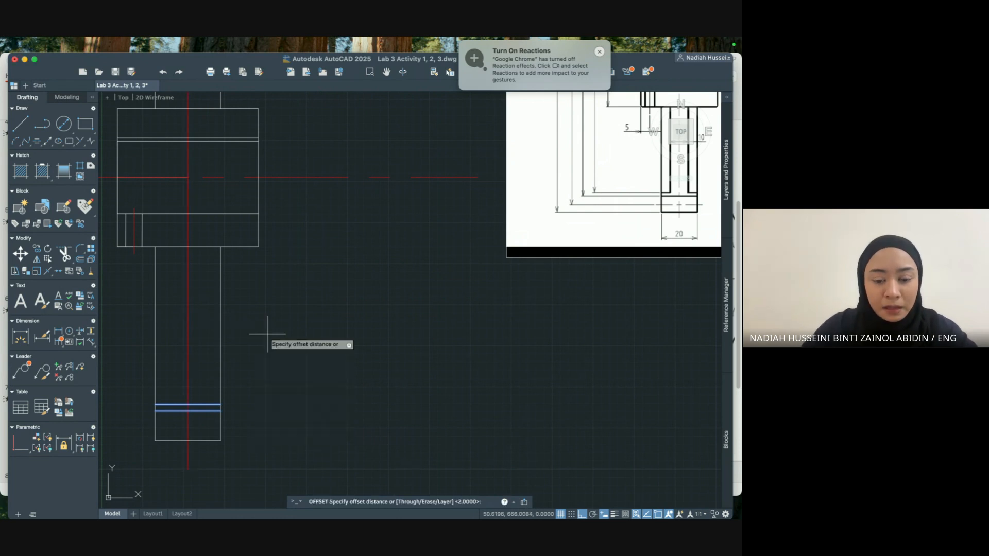
text(5)
key(Return)
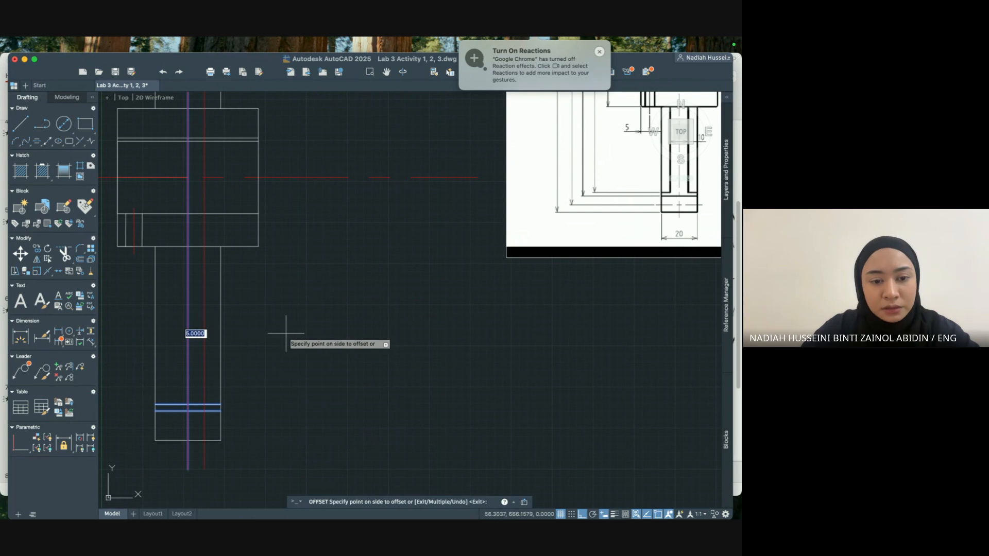
click(281, 334)
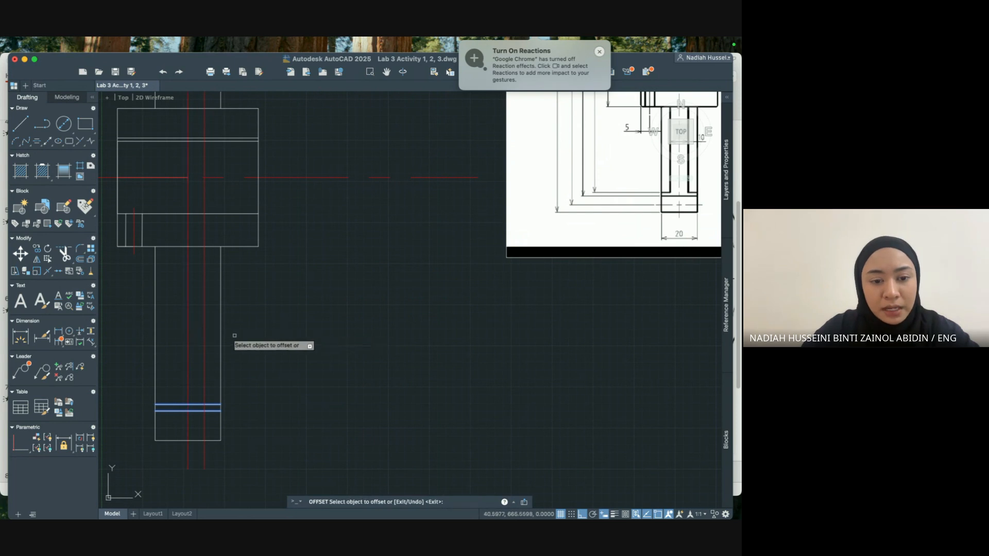
click(189, 321)
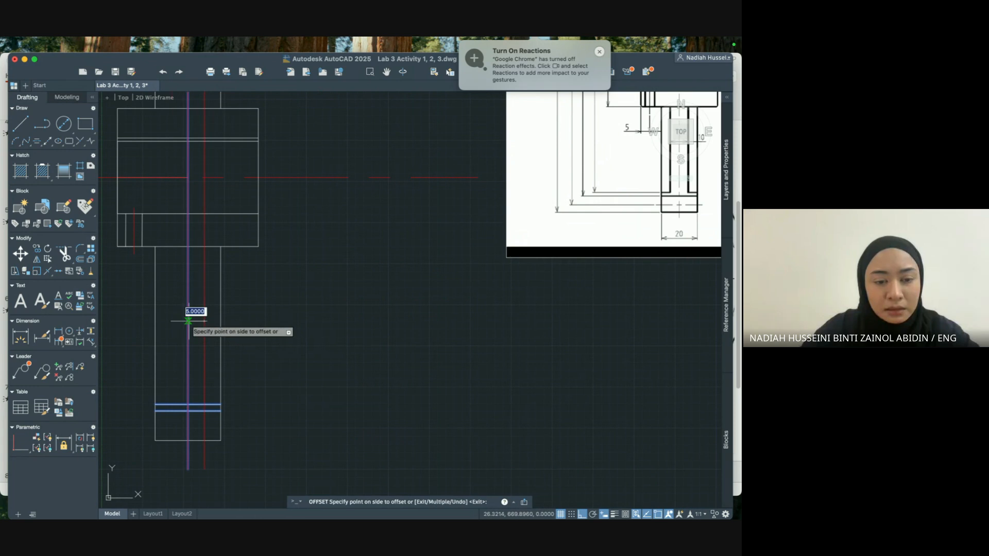
click(177, 312)
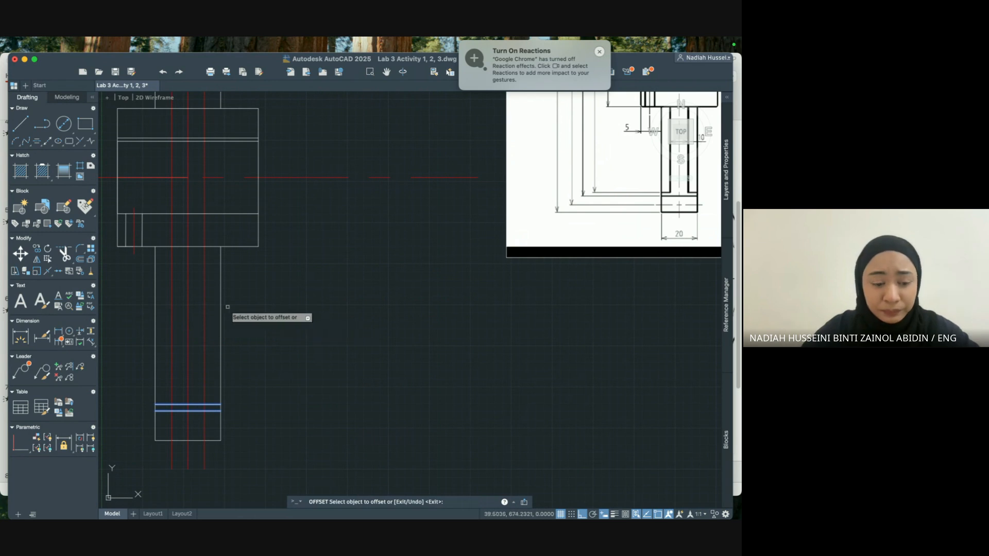
key(Escape)
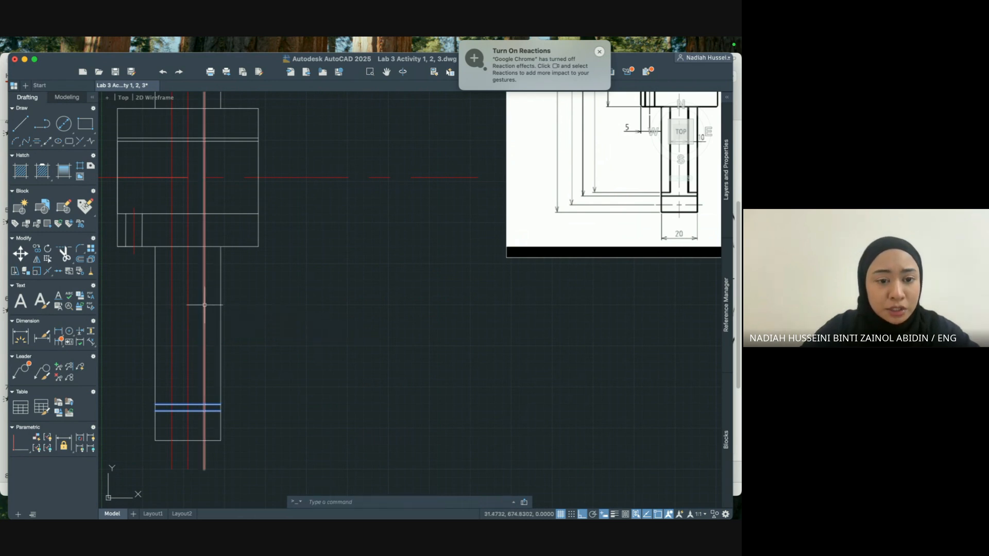
Shorten the lower ends of both offset vertical lines to meet the upper of the two horizontal rim lines.
click(205, 453)
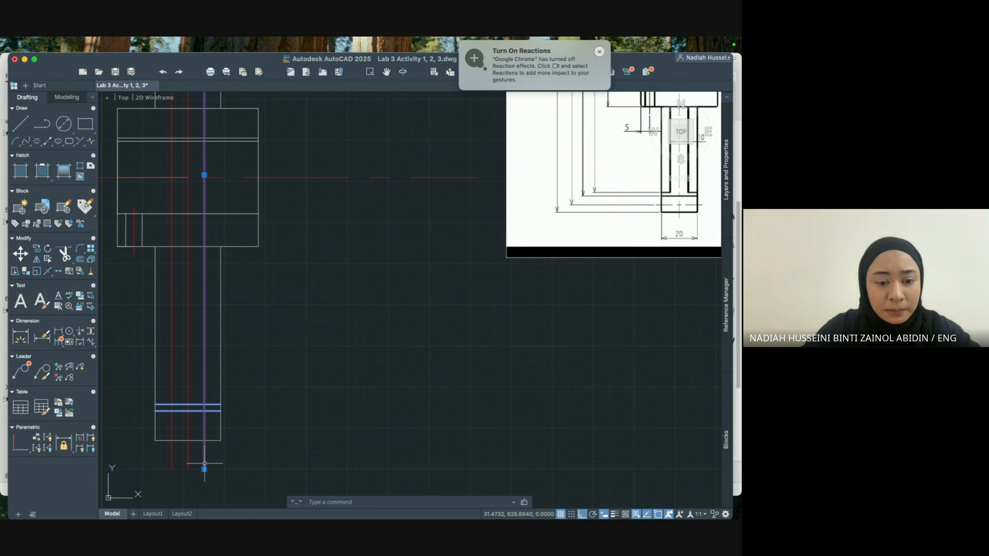
click(204, 468)
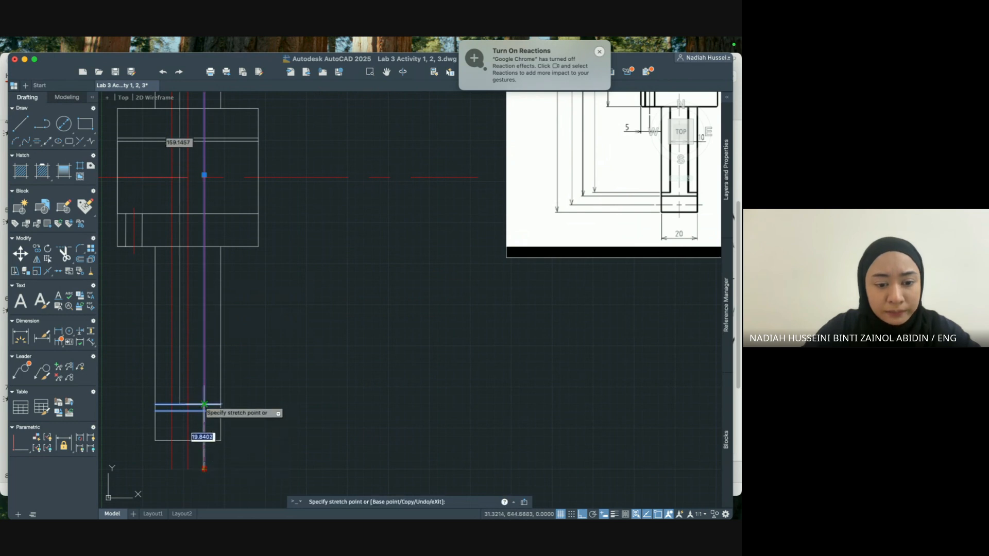
click(204, 404)
click(172, 446)
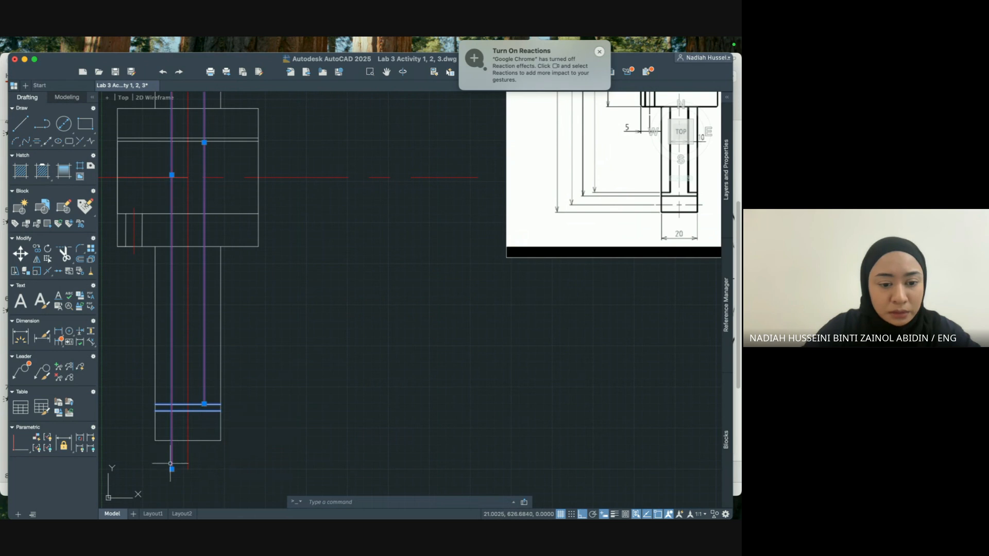
click(171, 469)
click(171, 404)
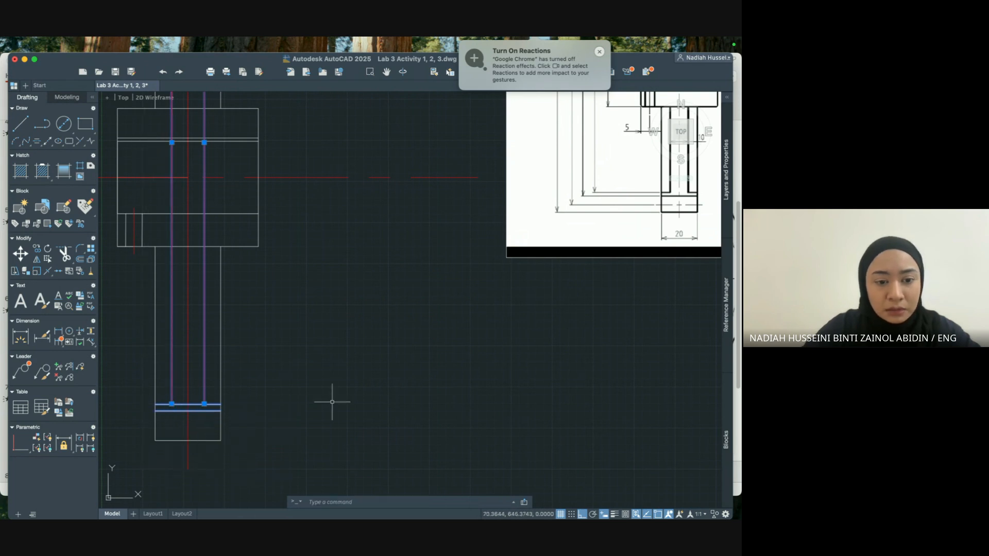
Shorten the upper ends of both offset vertical lines to the hub's lower edge.
scroll(298, 282, down, 4)
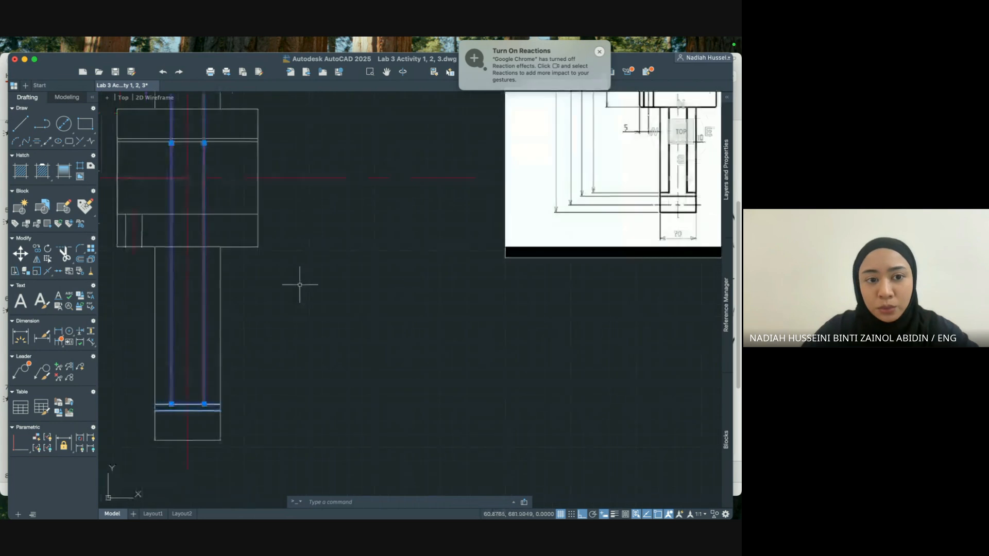
scroll(300, 294, up, 5)
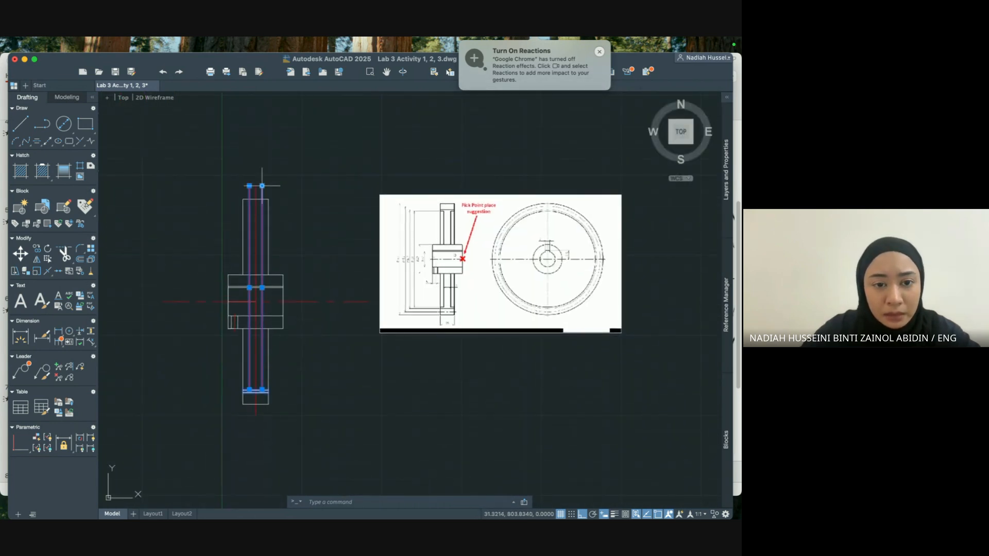
click(262, 186)
click(262, 328)
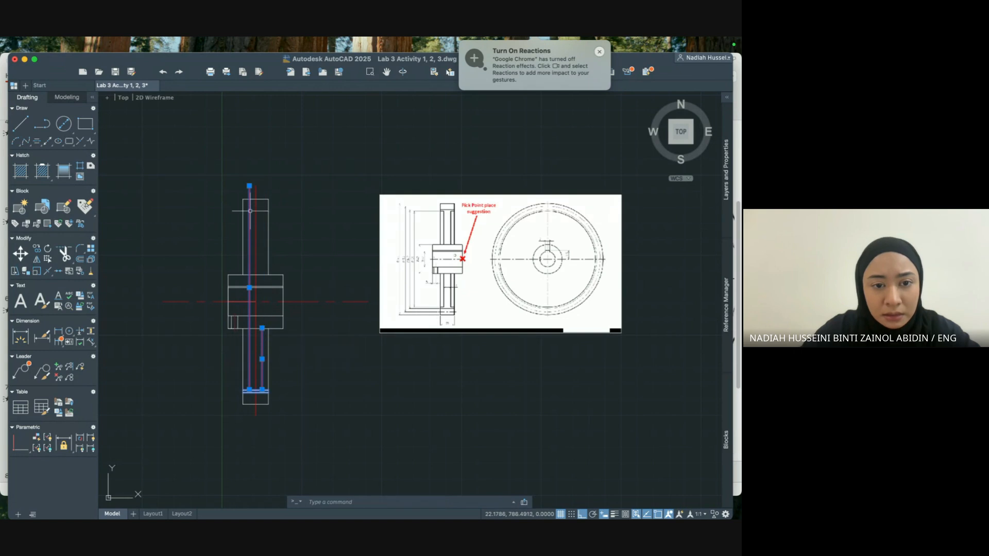
click(252, 187)
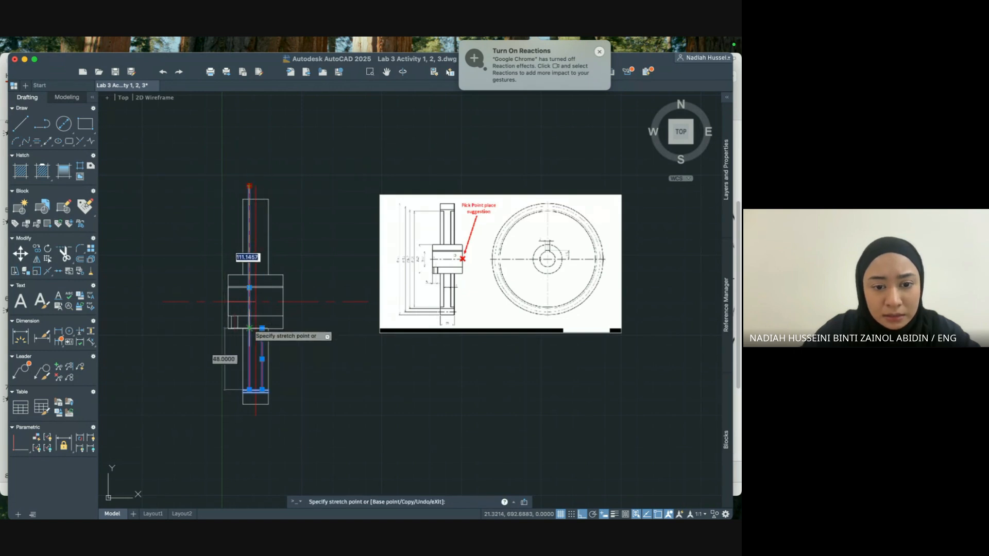
click(249, 328)
scroll(356, 355, up, 2)
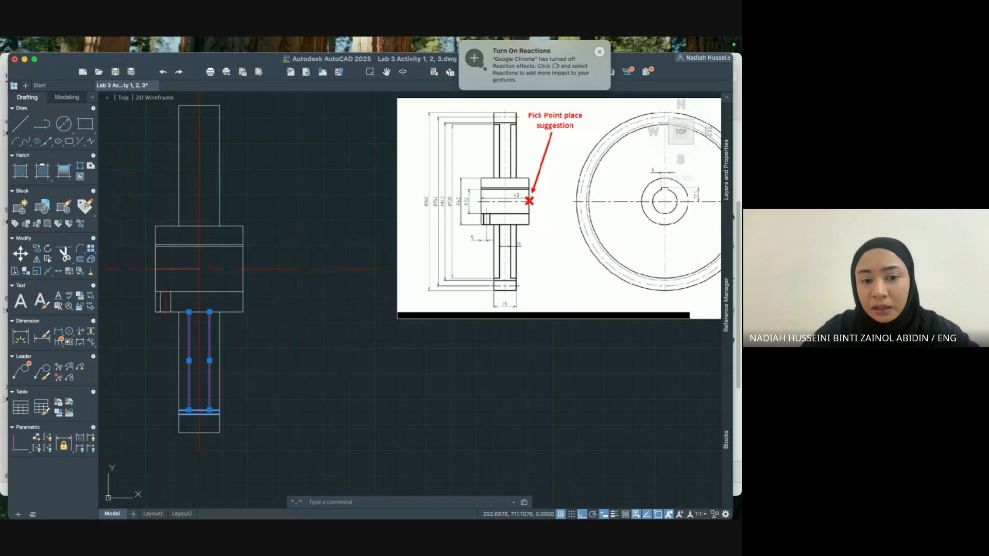
Move the two shortened vertical web lines from the Centre Line layer to layer 0.
click(726, 186)
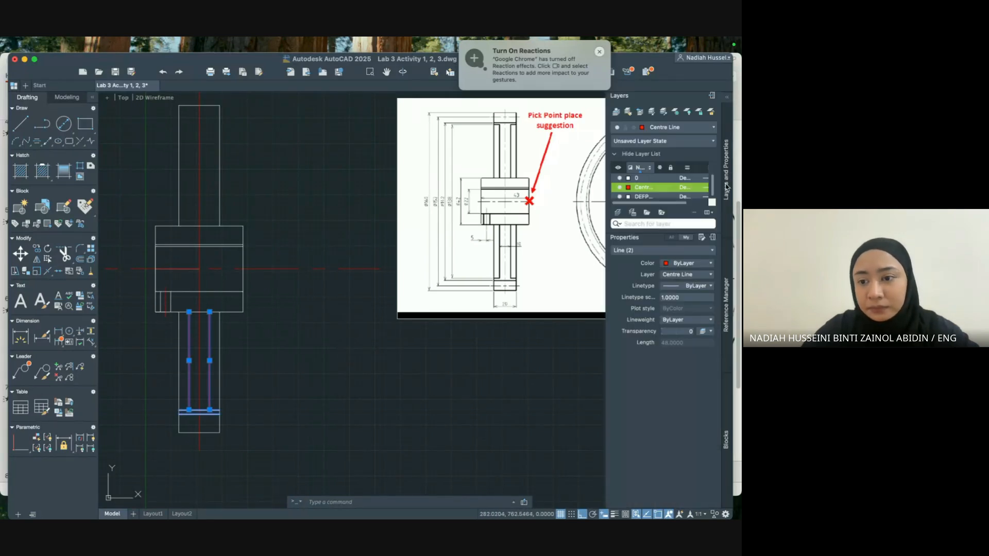
click(707, 275)
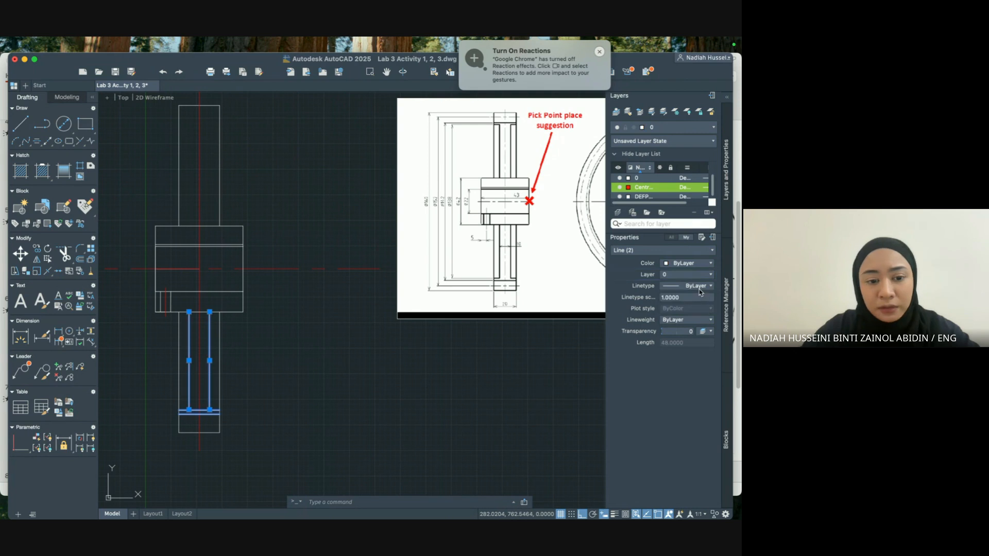
key(Escape)
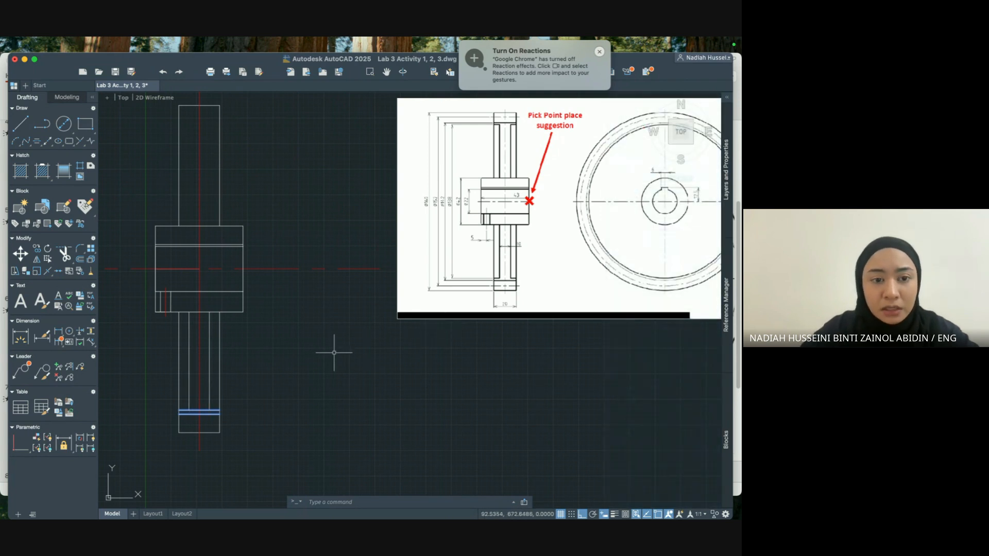
text(trim)
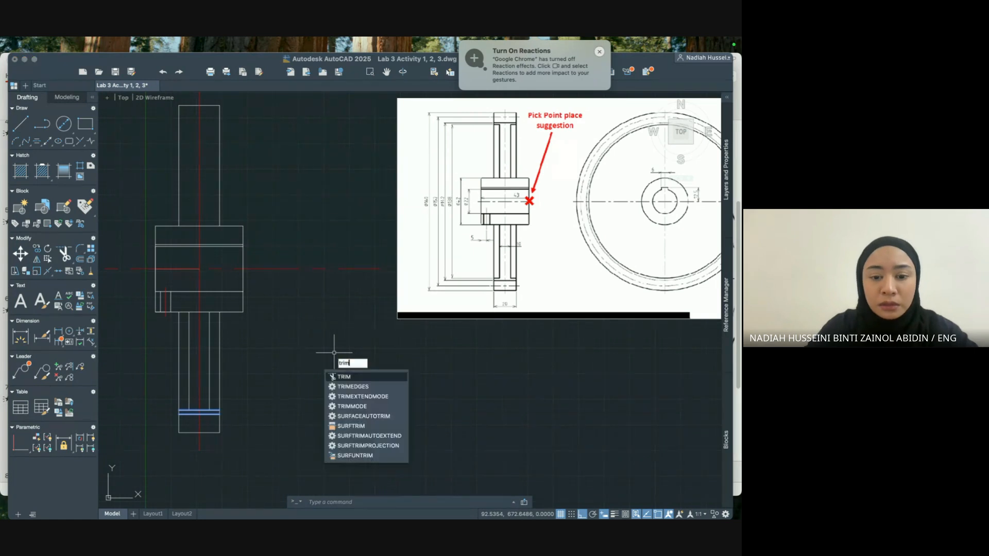
key(Return)
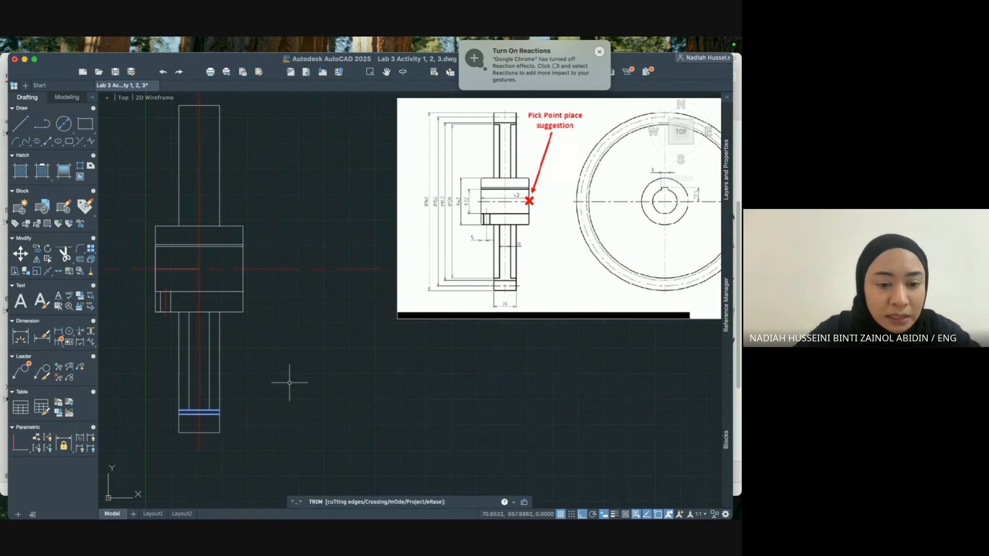
key(Escape)
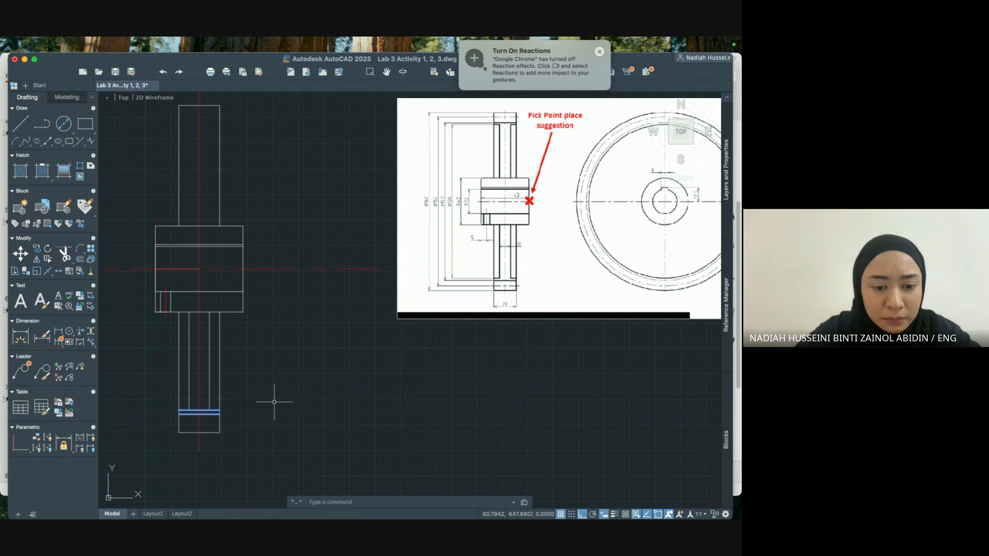
Trim away the part of the upper horizontal rim line lying between the two vertical web lines.
click(243, 407)
scroll(243, 406, up, 5)
click(276, 406)
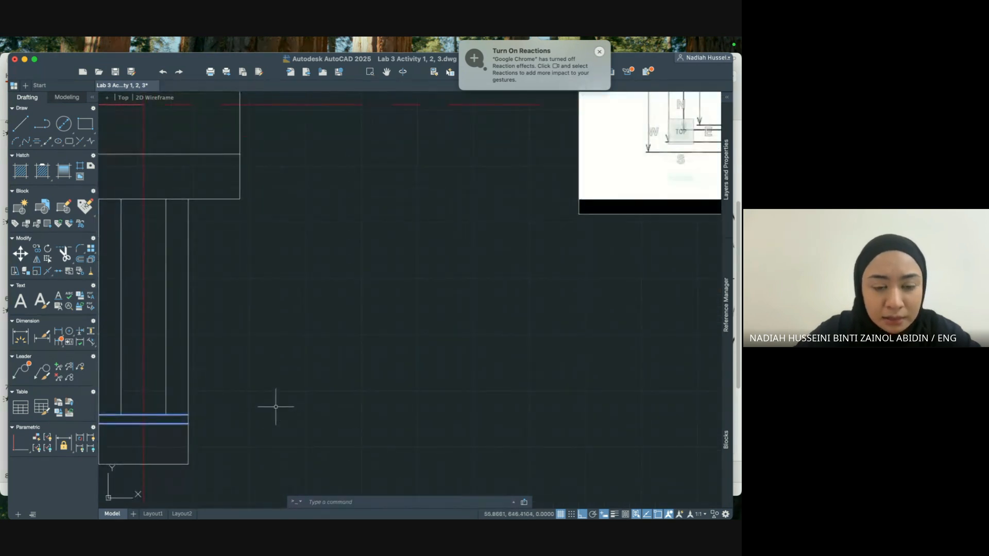
scroll(276, 407, left, 3)
click(282, 392)
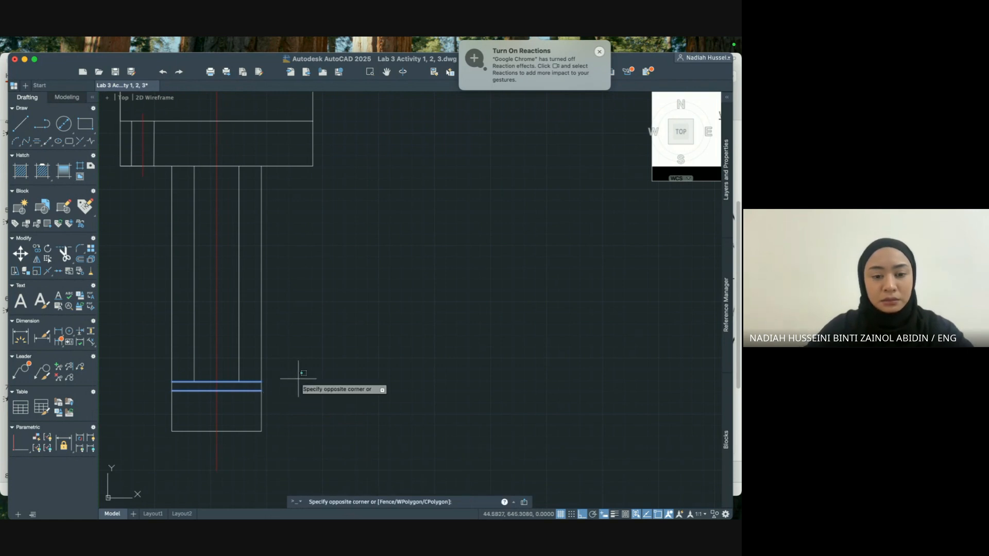
key(Escape)
text(tr)
key(Return)
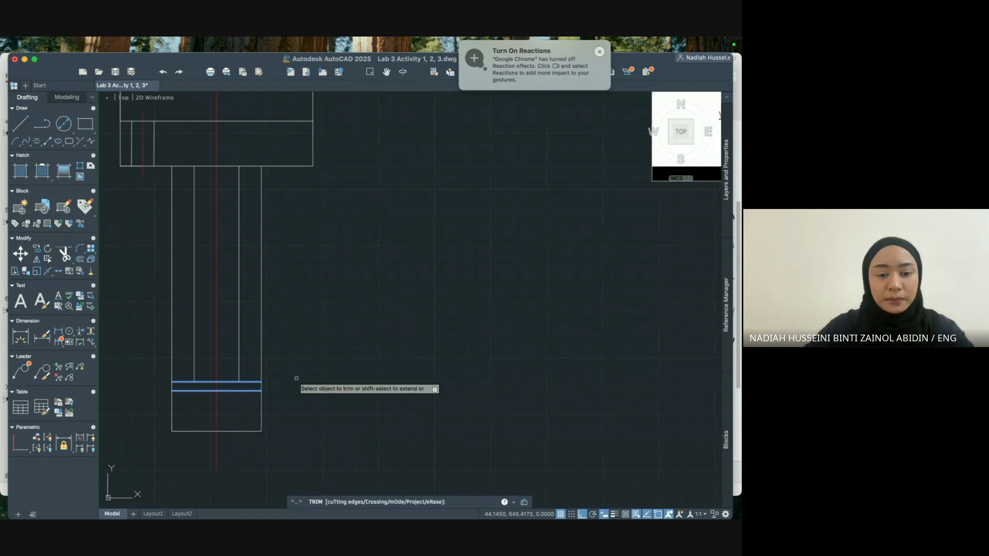
click(208, 381)
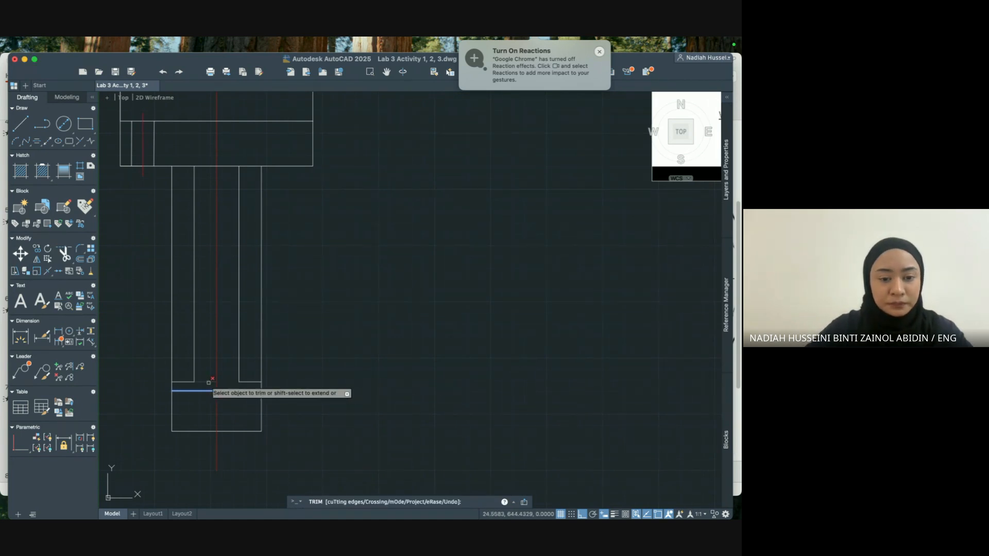
Try to mirror the lower web and rim lines about the hub's lower edge, keeping the source objects.
scroll(432, 399, down, 4)
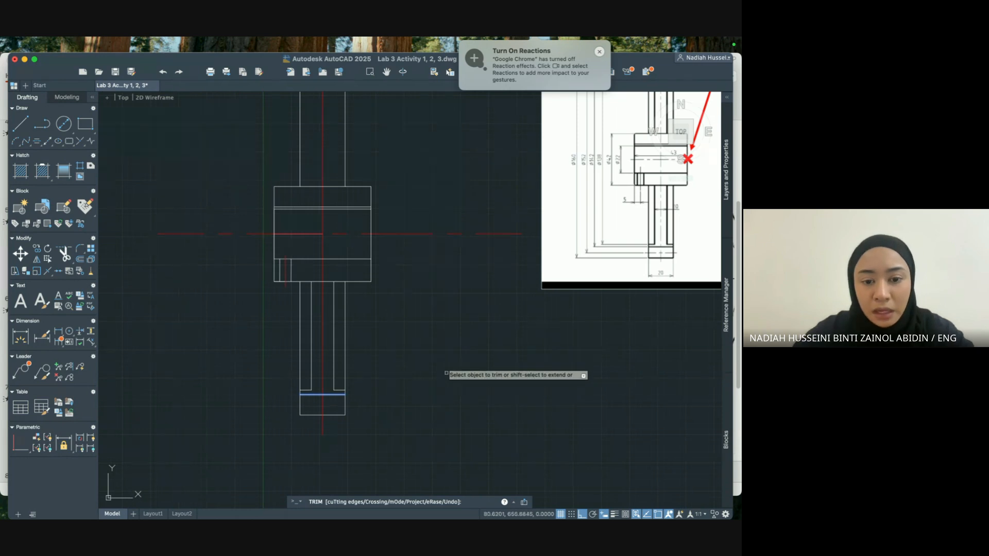
middle_drag(442, 299, 371, 329)
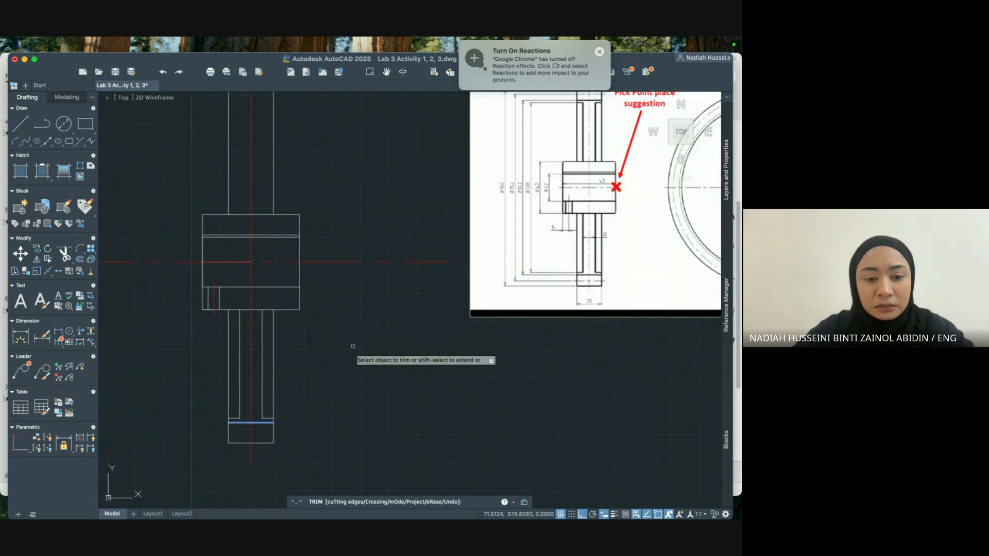
click(312, 425)
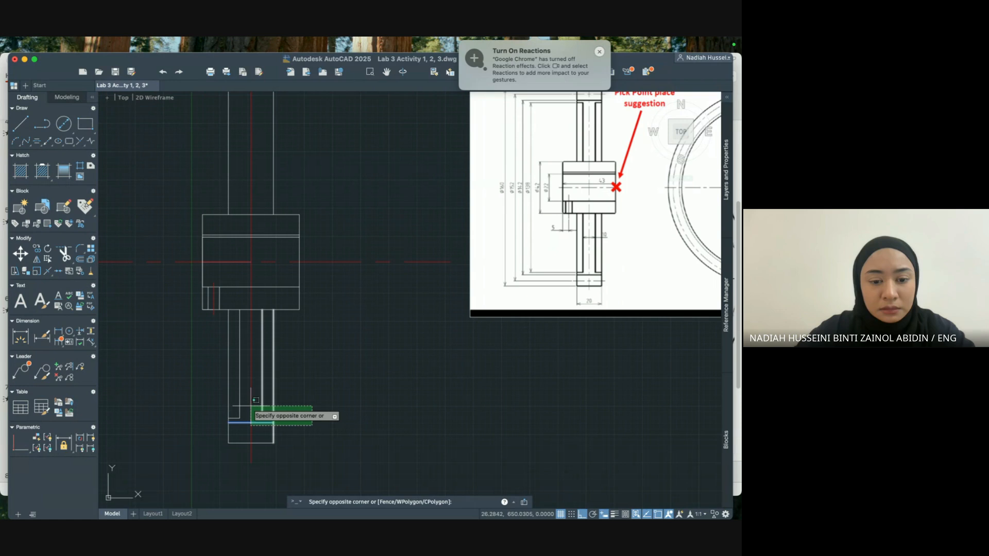
click(238, 381)
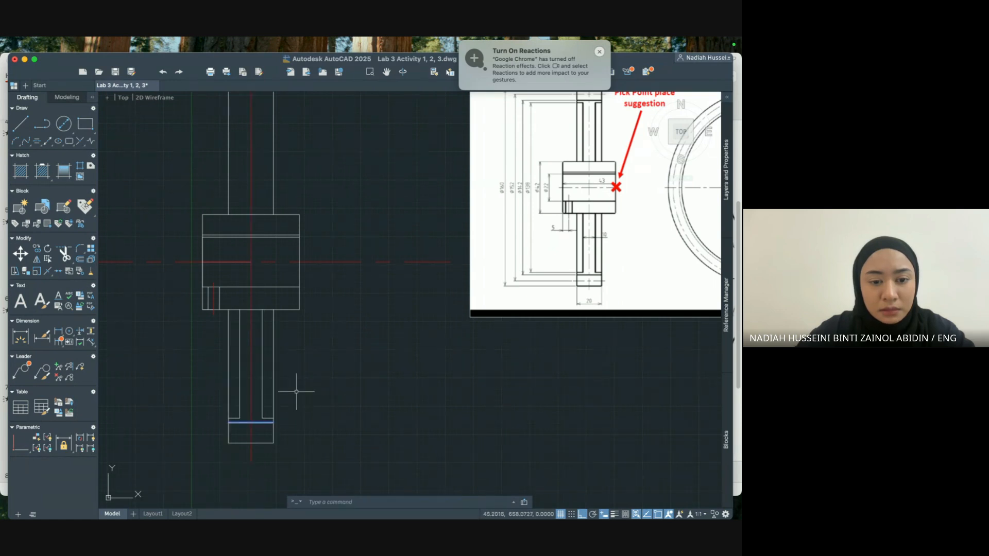
click(222, 305)
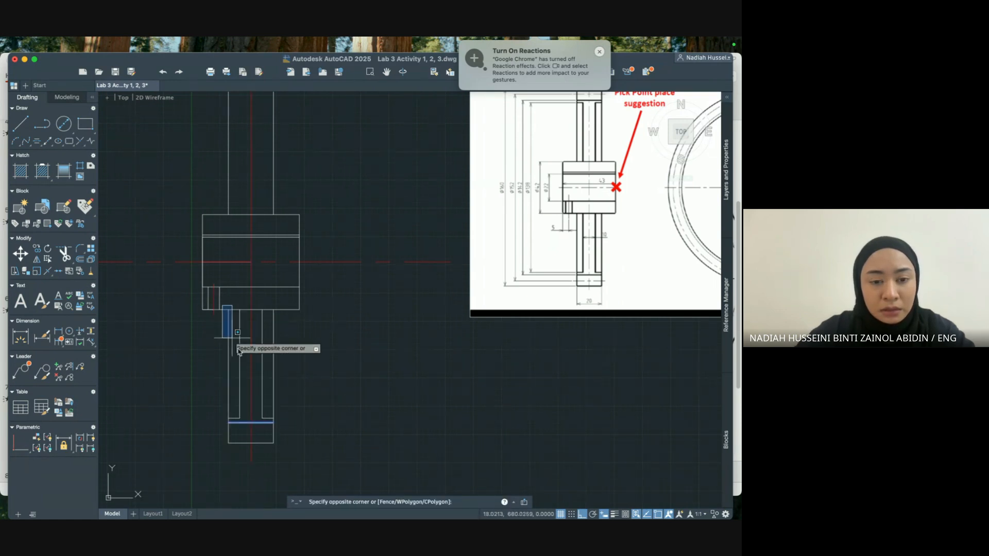
click(282, 429)
text(m)
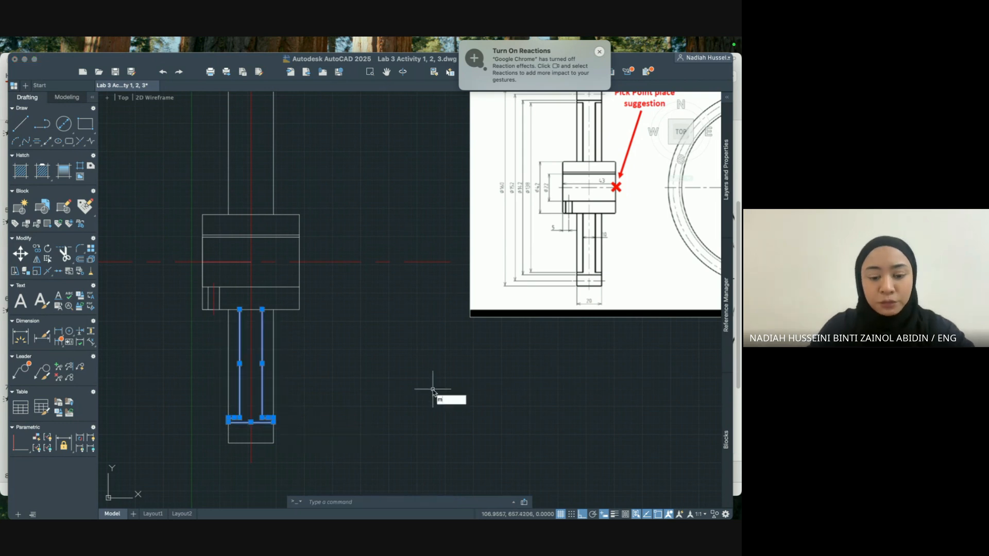
text(irror)
key(Return)
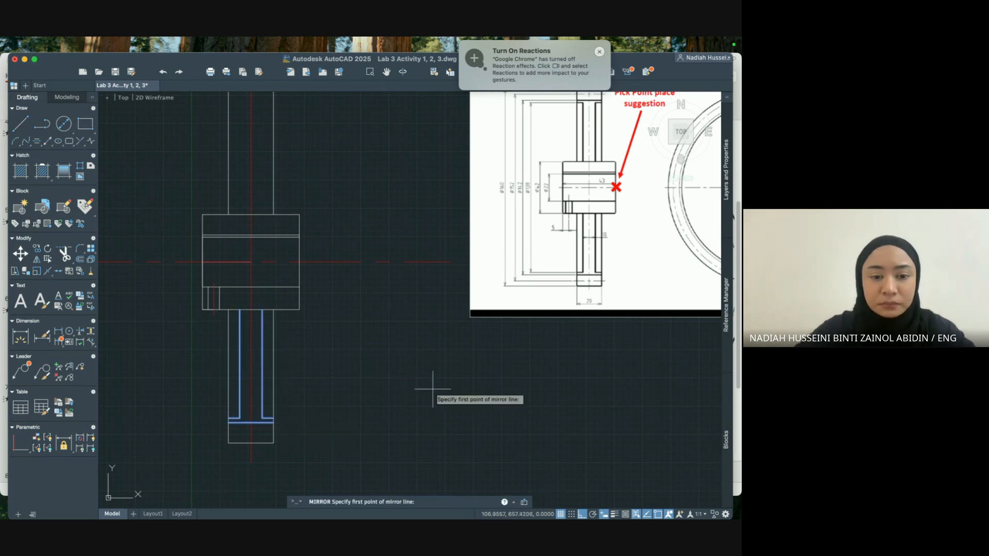
click(228, 309)
click(273, 309)
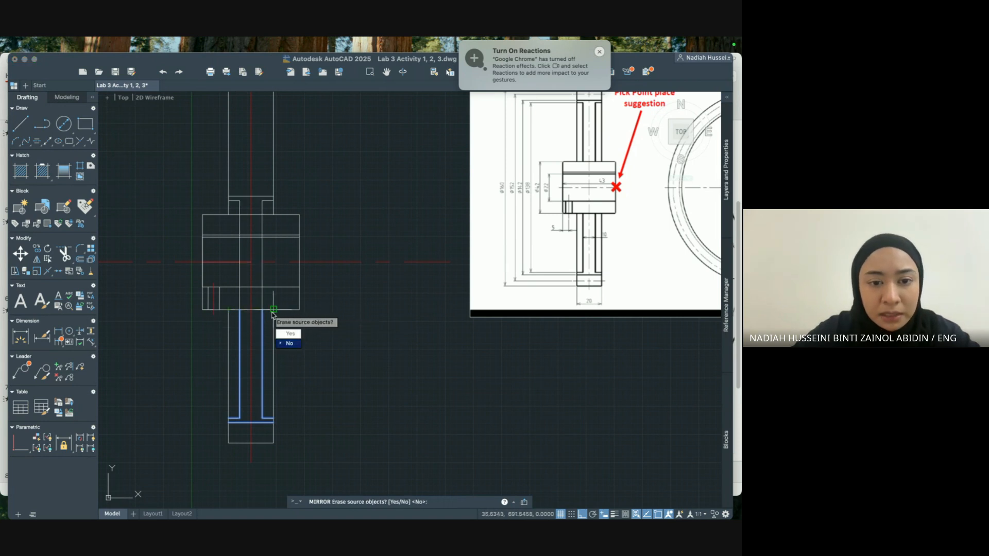
click(289, 343)
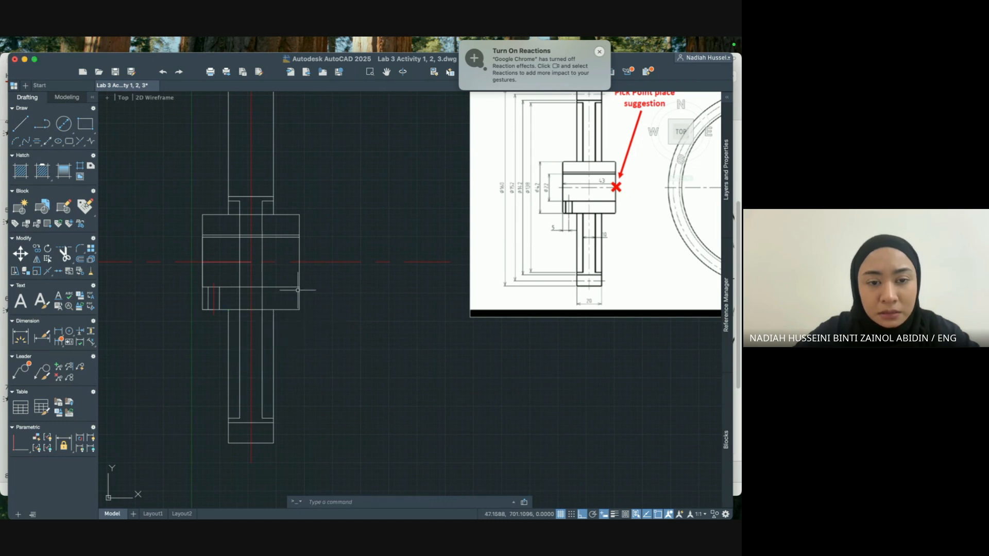
Undo the mirroring of the lower web and rim lines.
scroll(308, 284, down, 2)
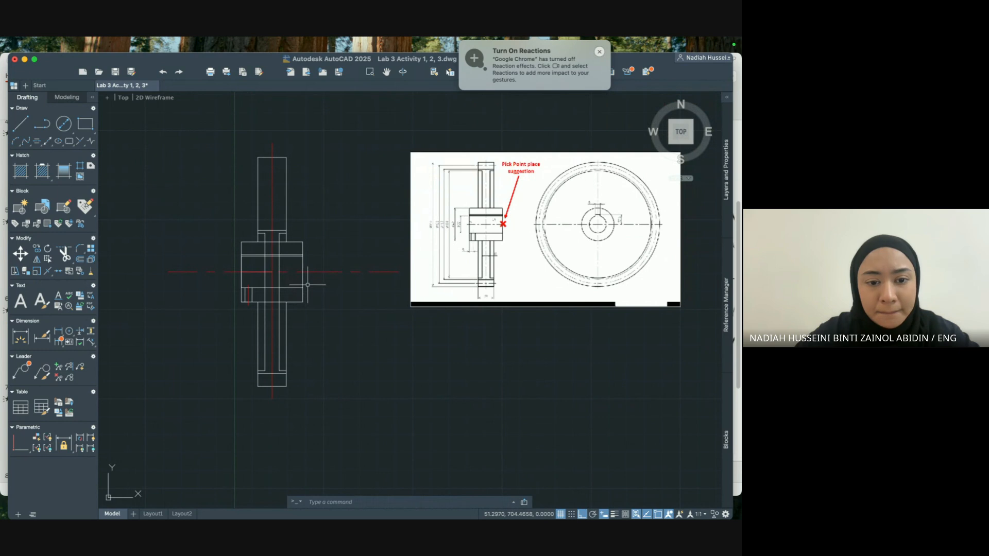
scroll(309, 288, up, 2)
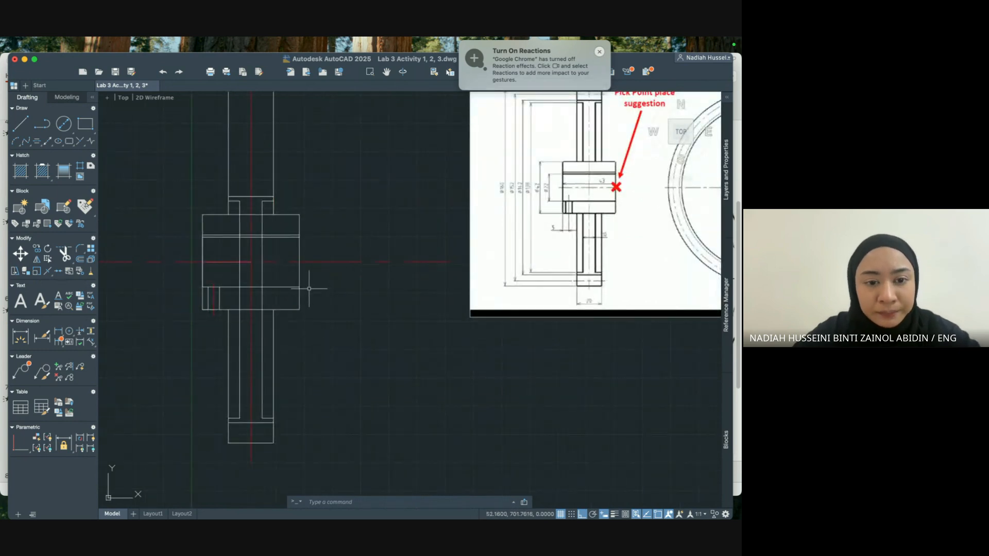
key(super+z)
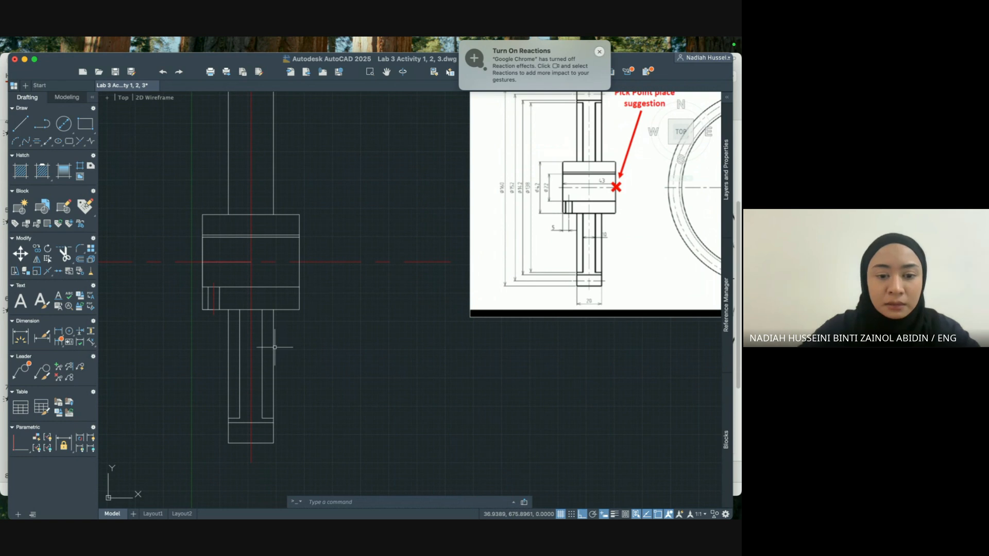
Mirror the lower web and rim lines about the gear's horizontal centre line to the upper section, keeping the source objects.
click(224, 303)
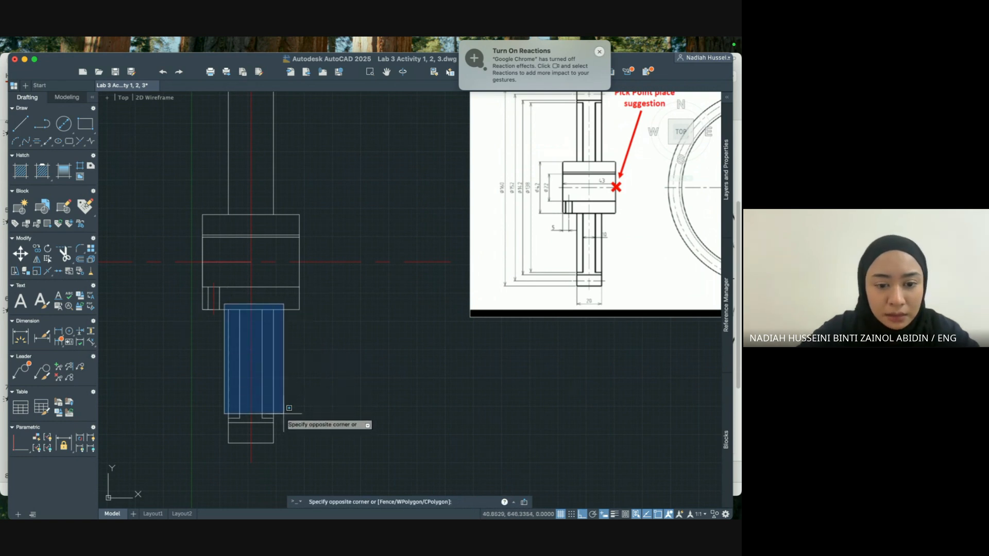
click(286, 427)
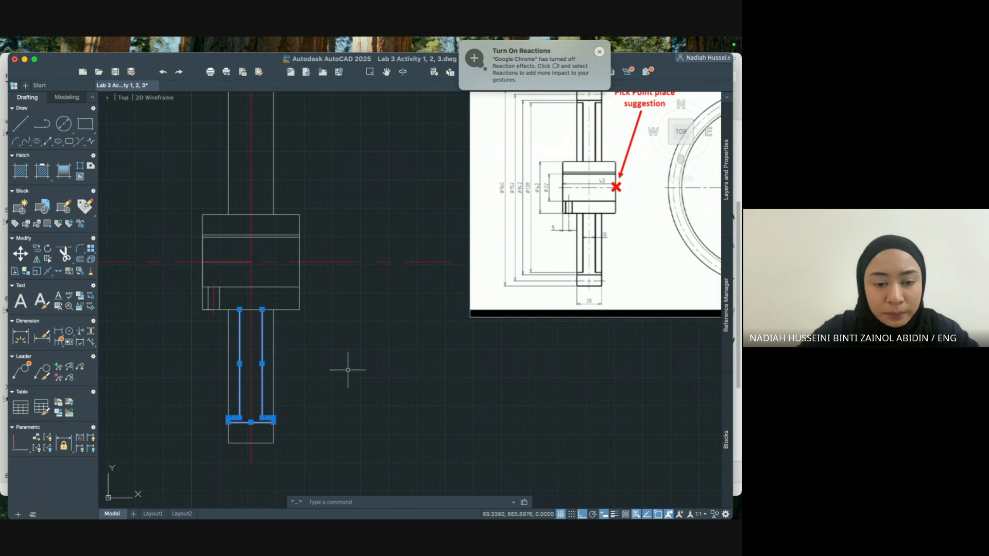
text(mirr)
key(Return)
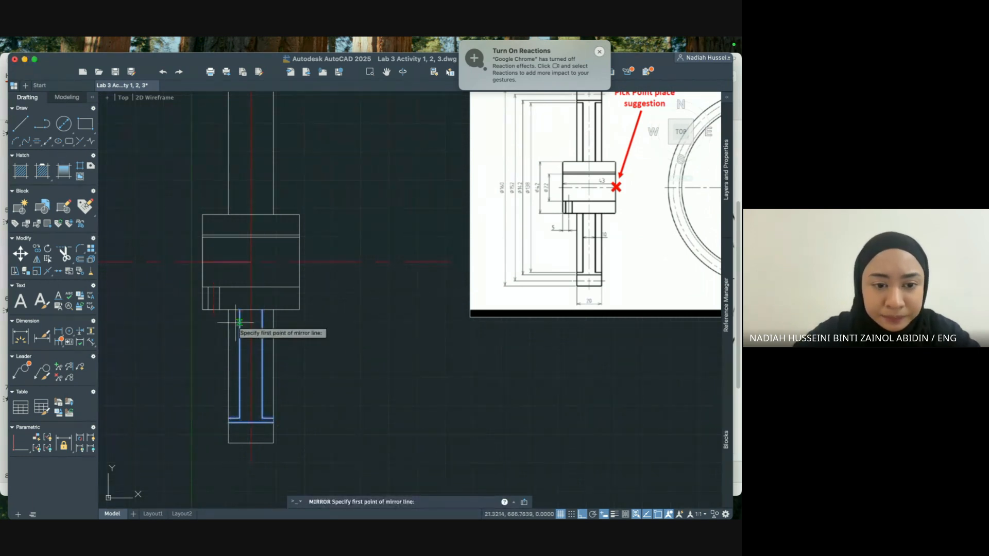
click(203, 262)
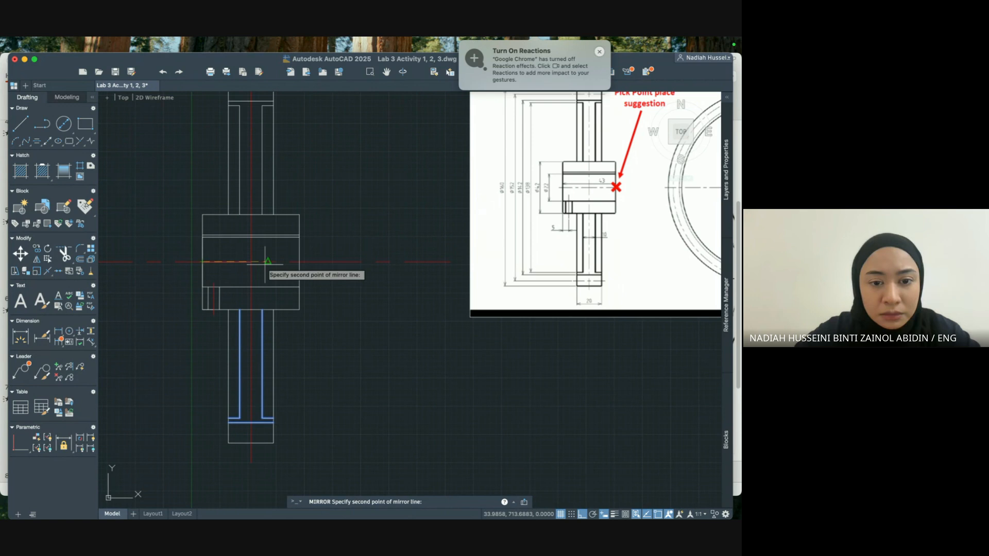
click(299, 263)
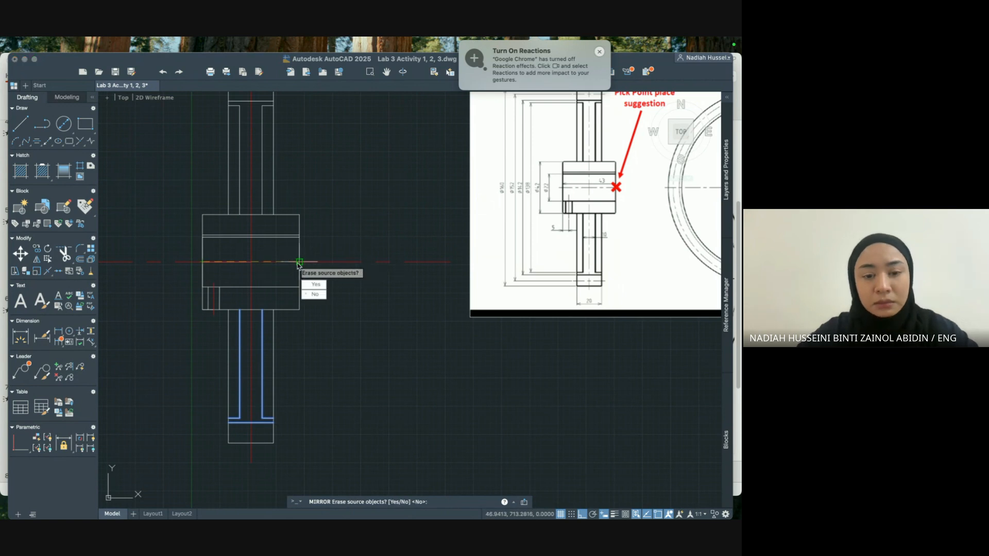
click(315, 295)
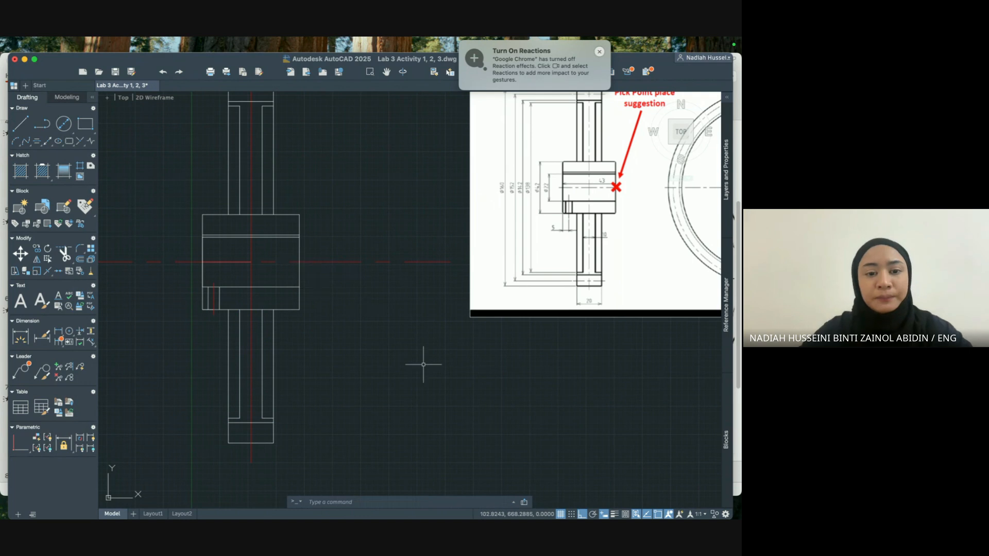
Create a new layer named Dimension.
scroll(438, 378, down, 1)
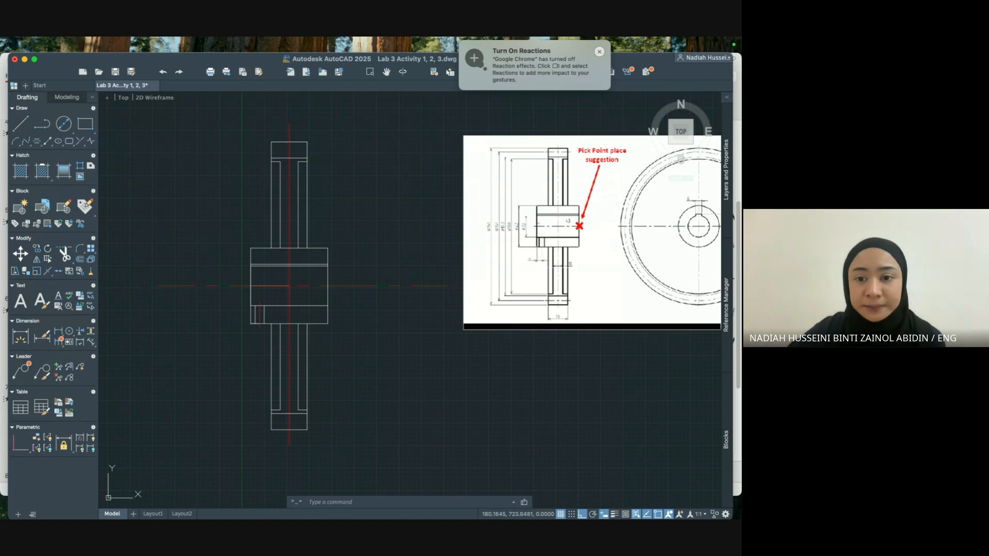
scroll(582, 252, up, 5)
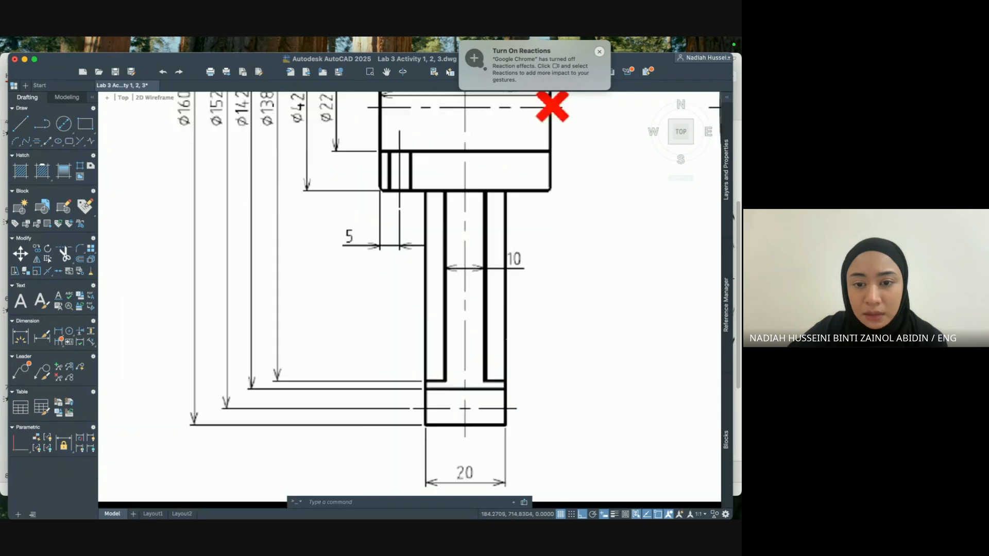
scroll(523, 341, down, 5)
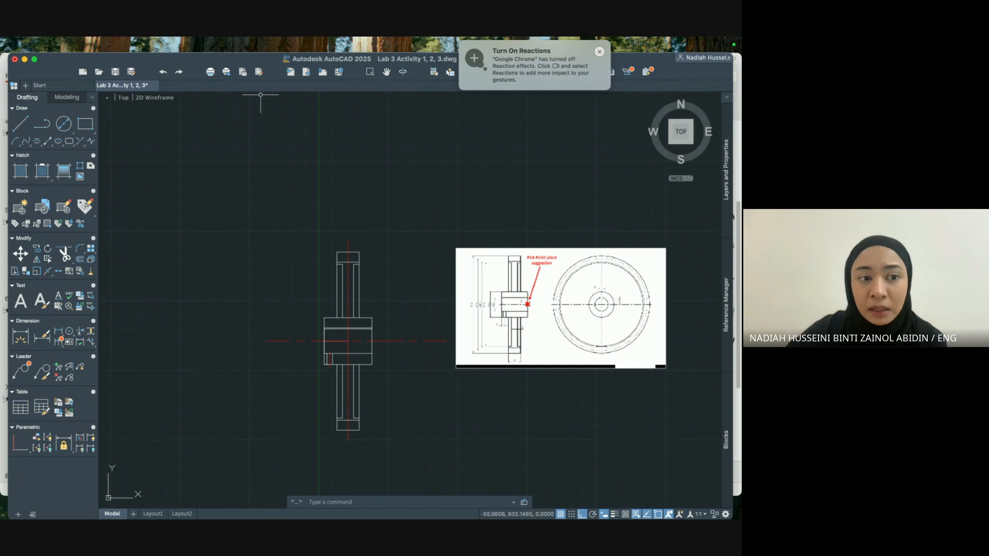
middle_drag(369, 233, 271, 237)
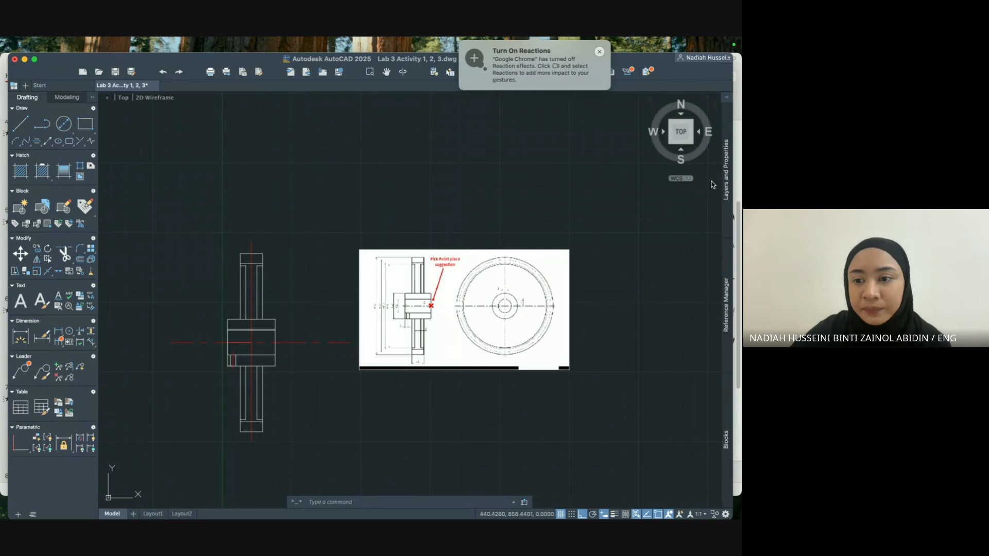
mouse_move(726, 194)
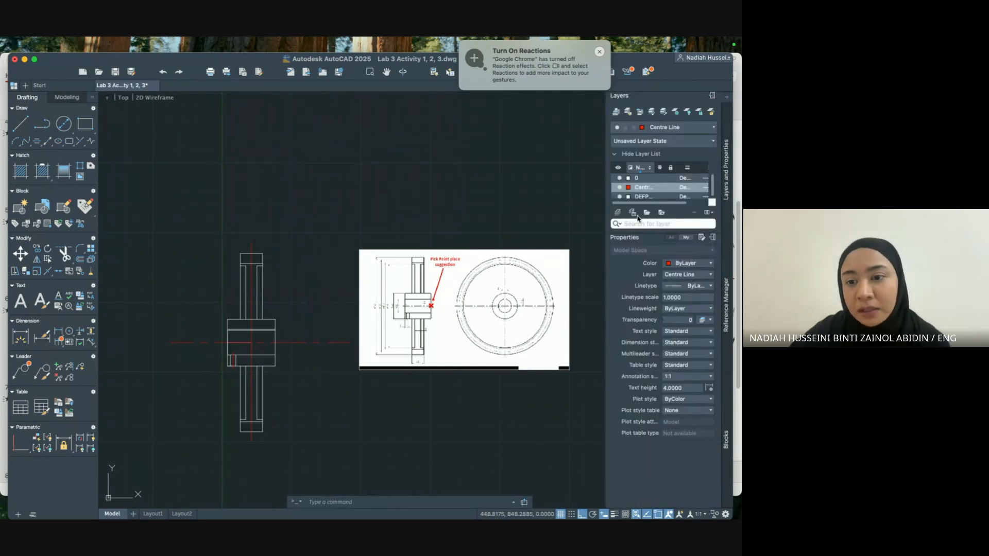
click(618, 213)
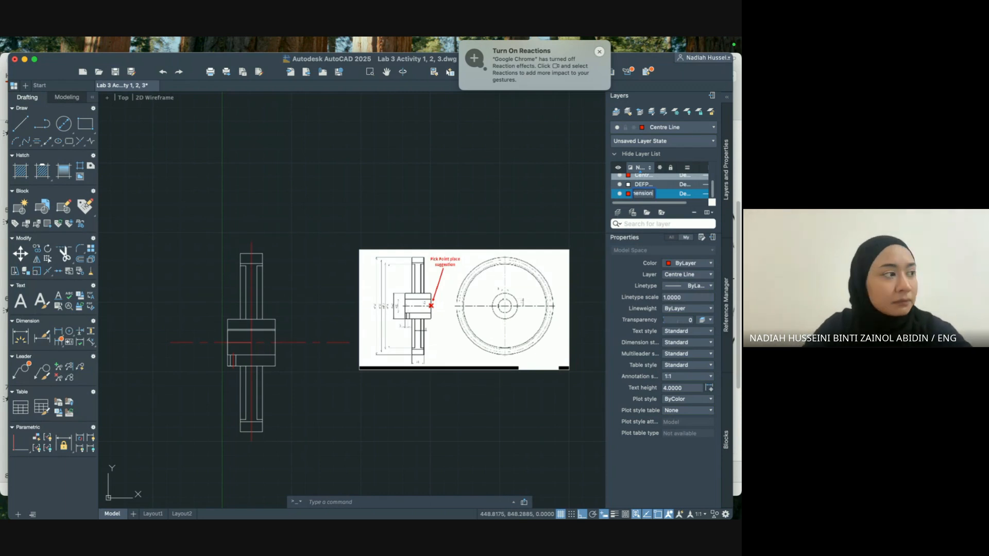
text(Dimension)
key(Return)
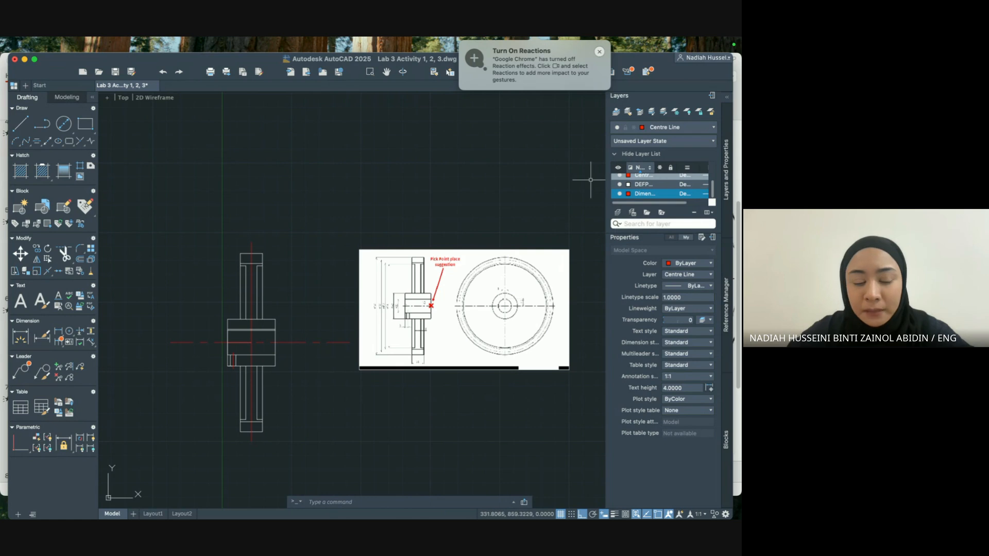
click(728, 98)
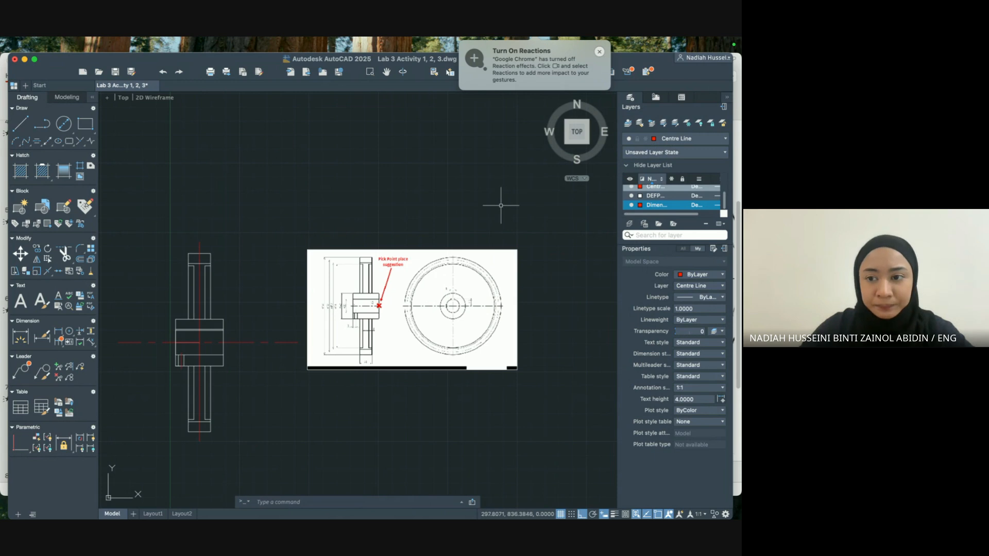
click(725, 98)
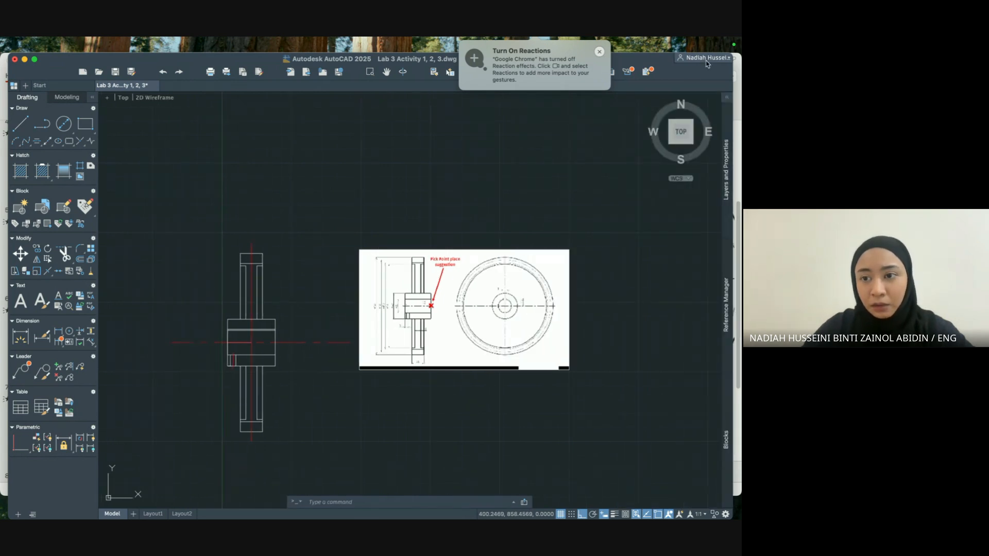
click(728, 186)
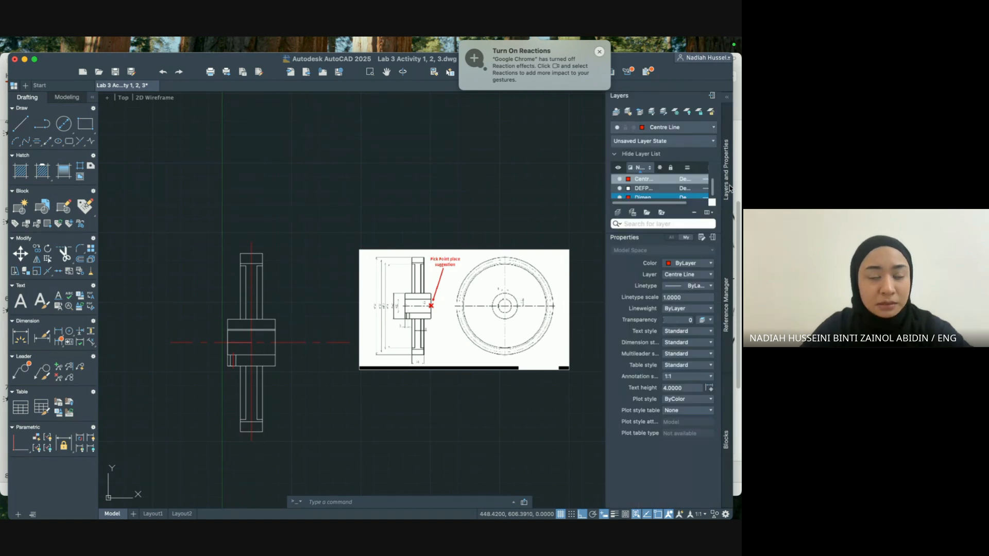
click(623, 214)
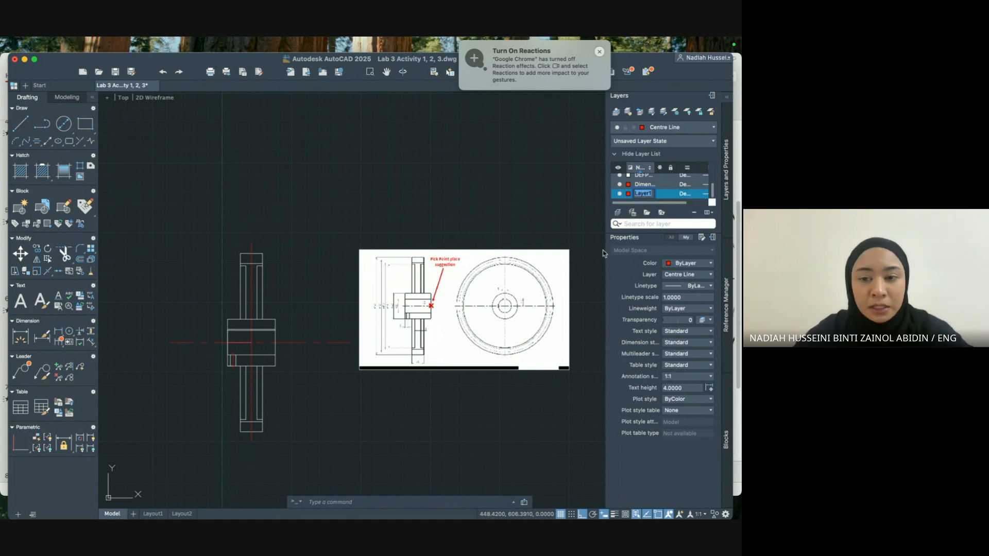
right_click(664, 194)
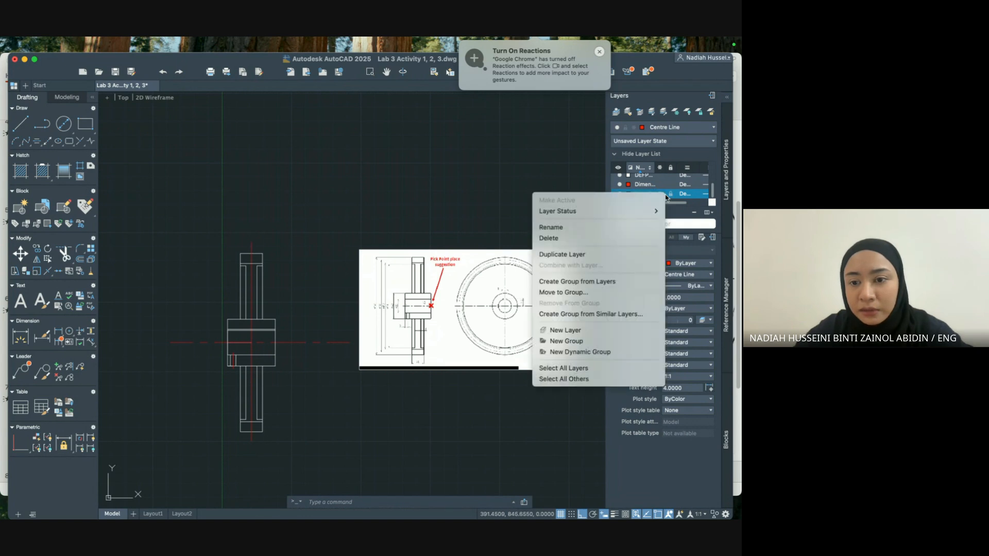
click(599, 239)
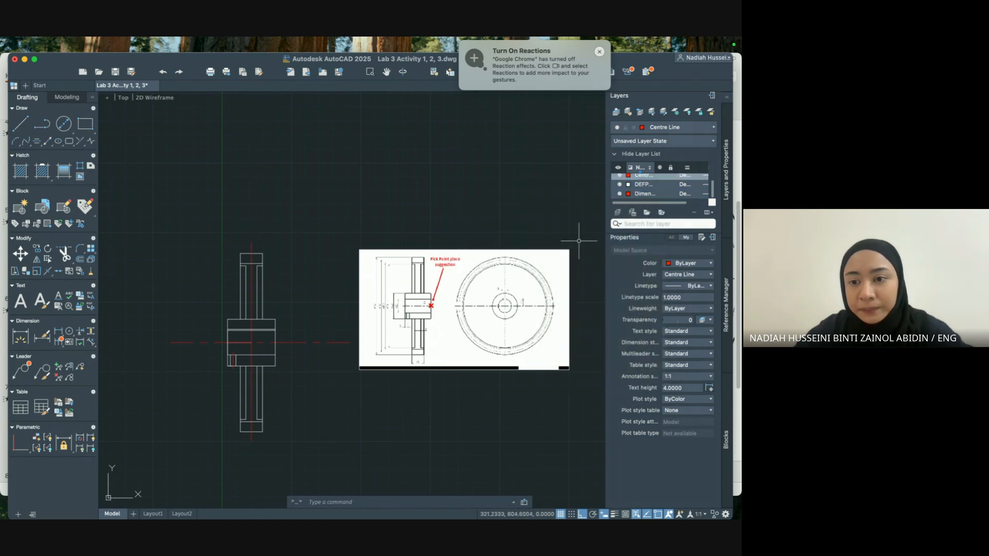
Set the Dimension layer's colour to green and make it the current layer.
click(652, 195)
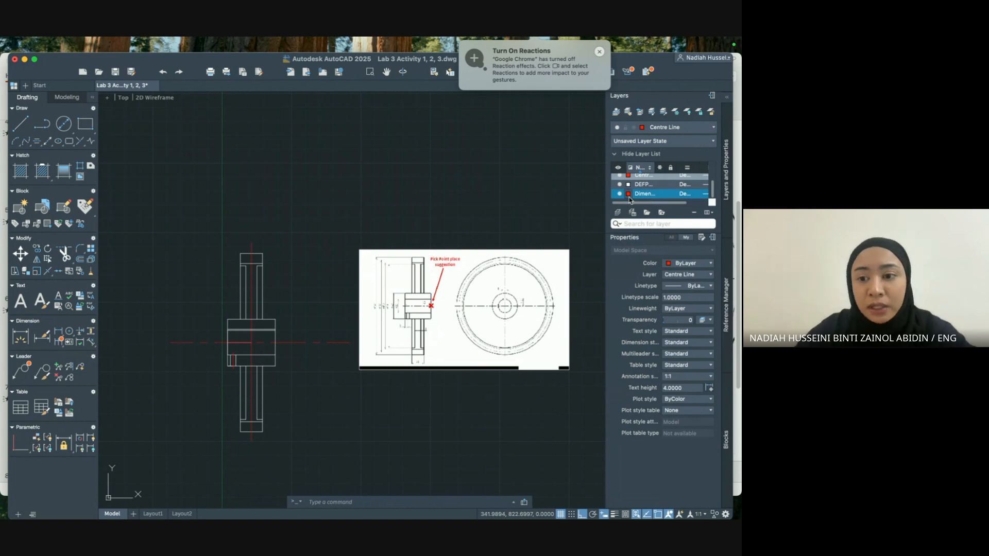
click(628, 195)
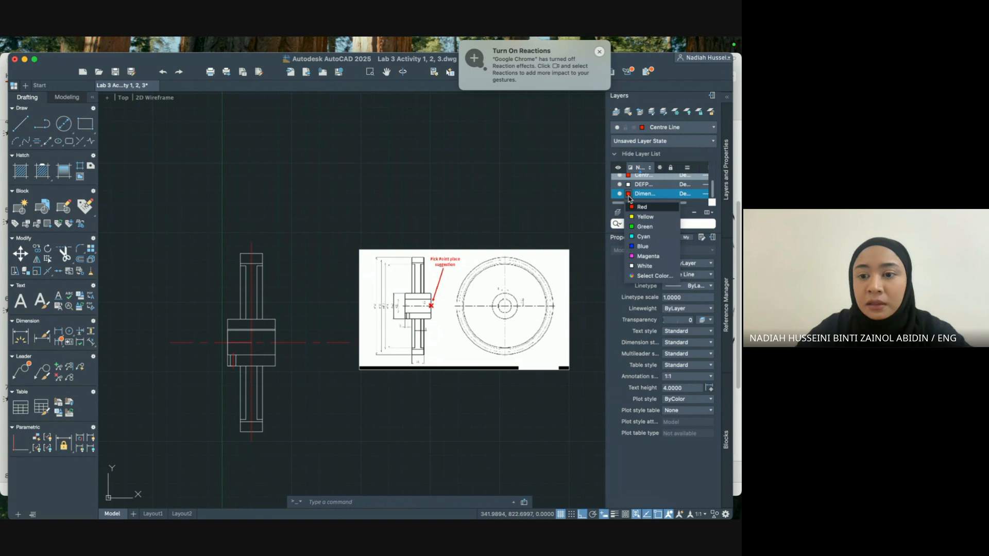
click(658, 236)
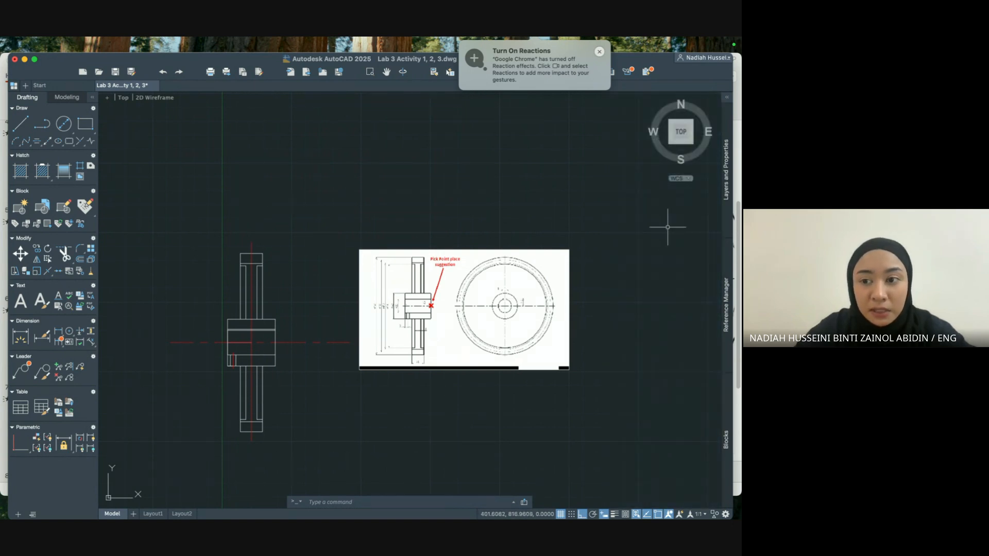
mouse_move(724, 182)
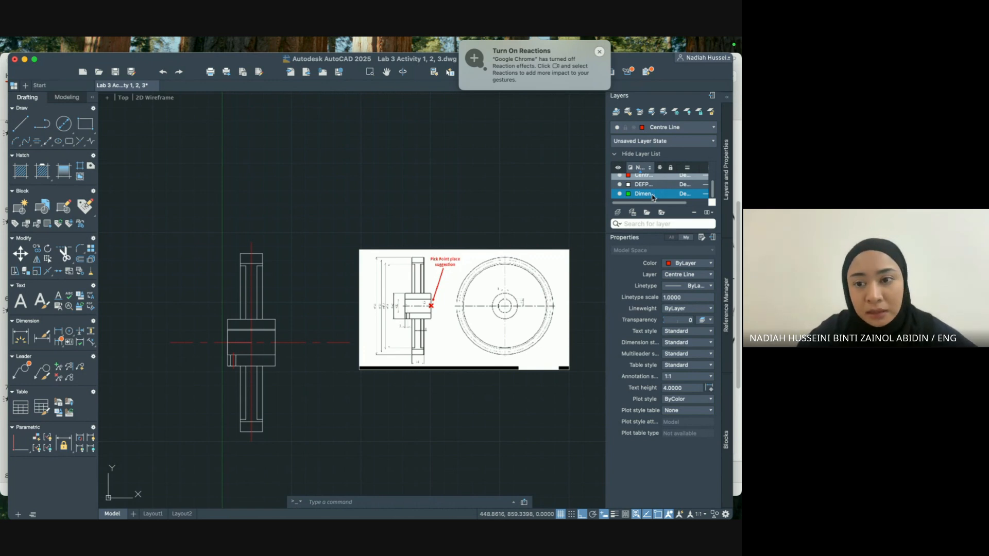
double_click(652, 194)
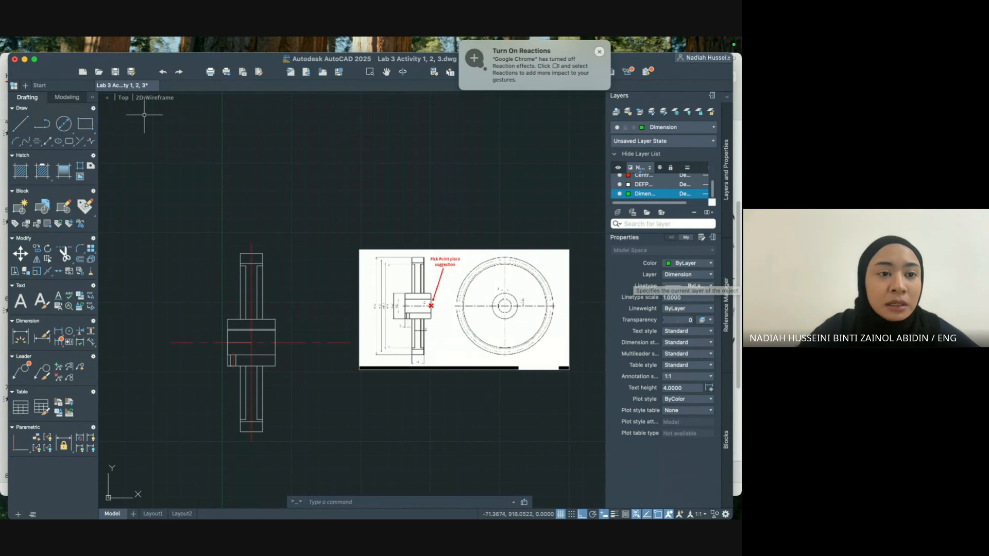
Dimension the width of the rim's top edge, placing the dimension line above the side view.
text(dim)
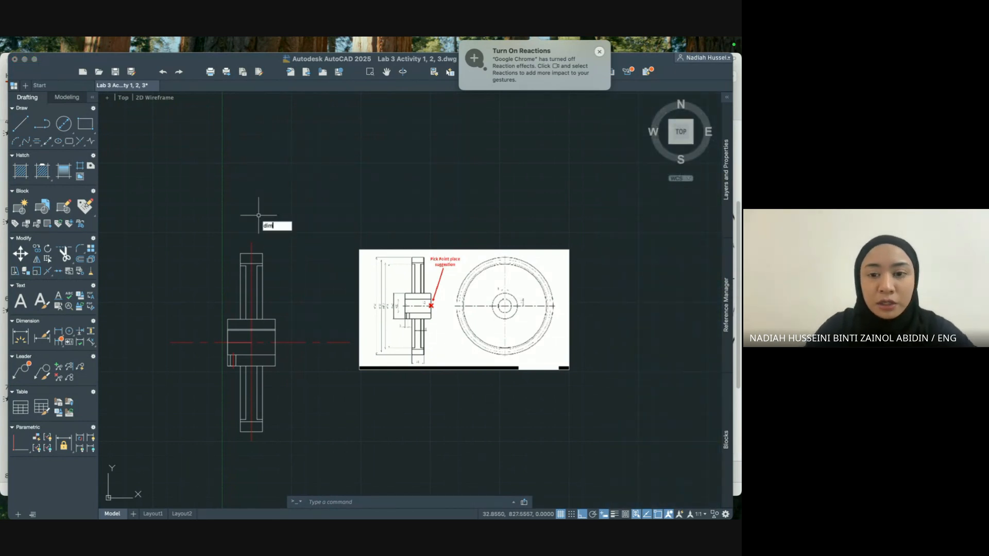
click(272, 241)
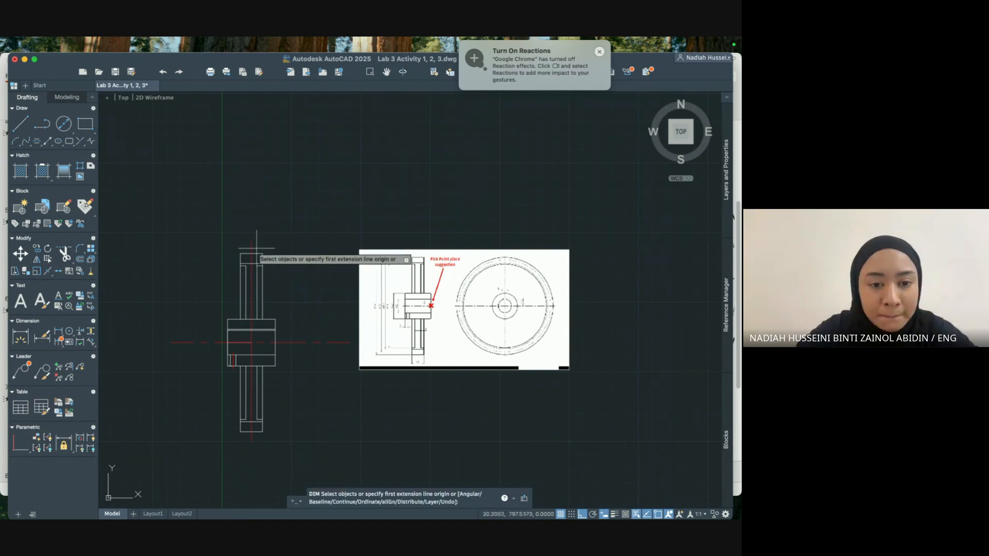
click(240, 253)
click(263, 253)
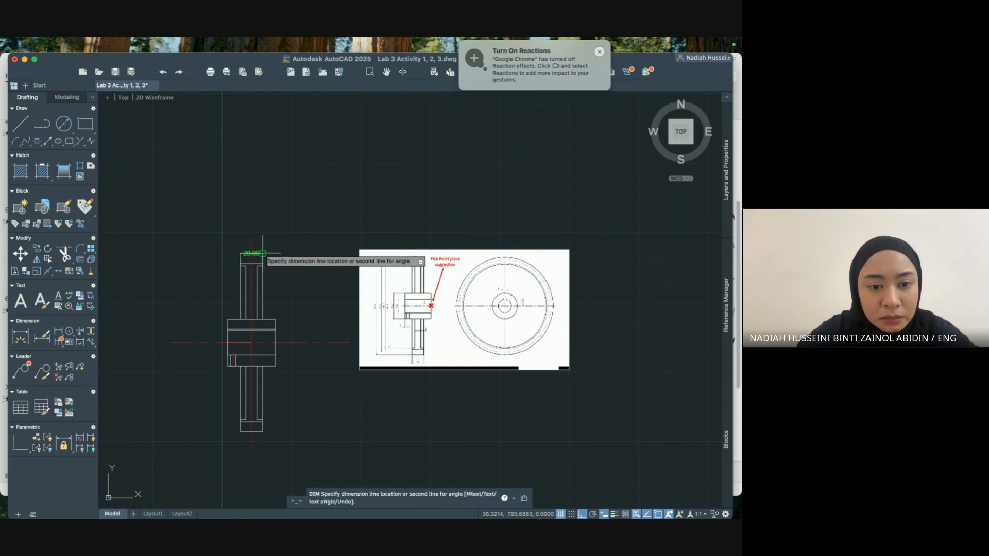
click(262, 227)
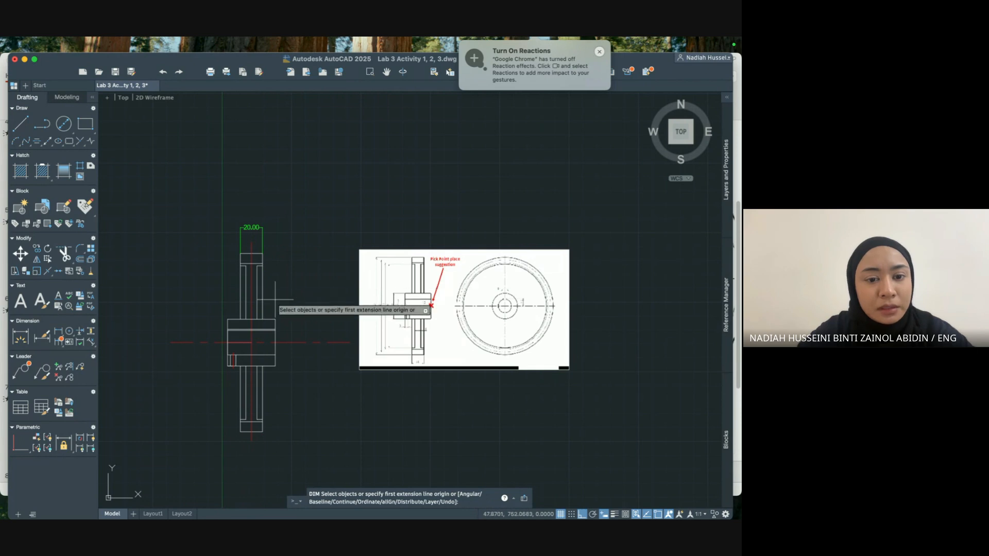
Dimension the vertical distance from the rim's upper right corner down to the hub's top edge, placed beside the web.
click(263, 253)
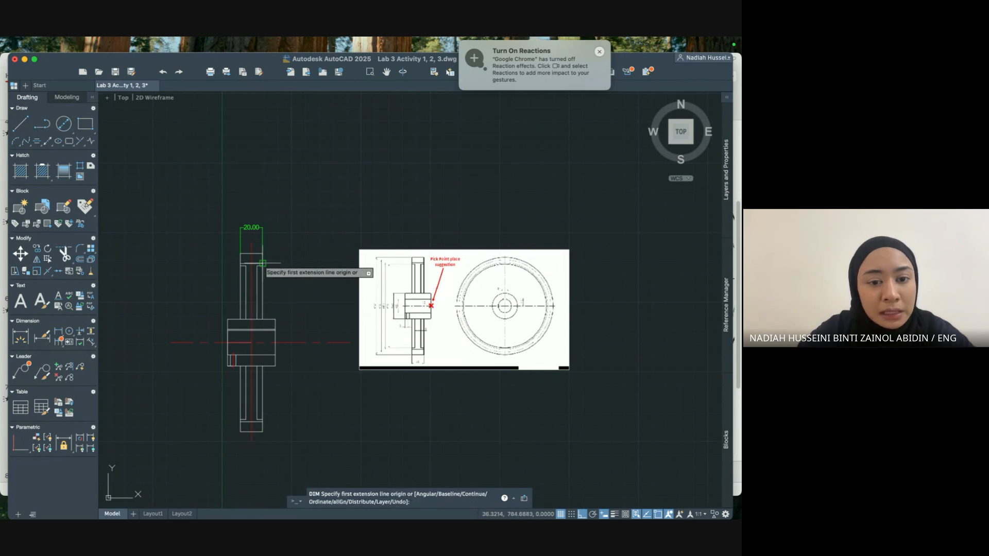
click(263, 319)
click(281, 309)
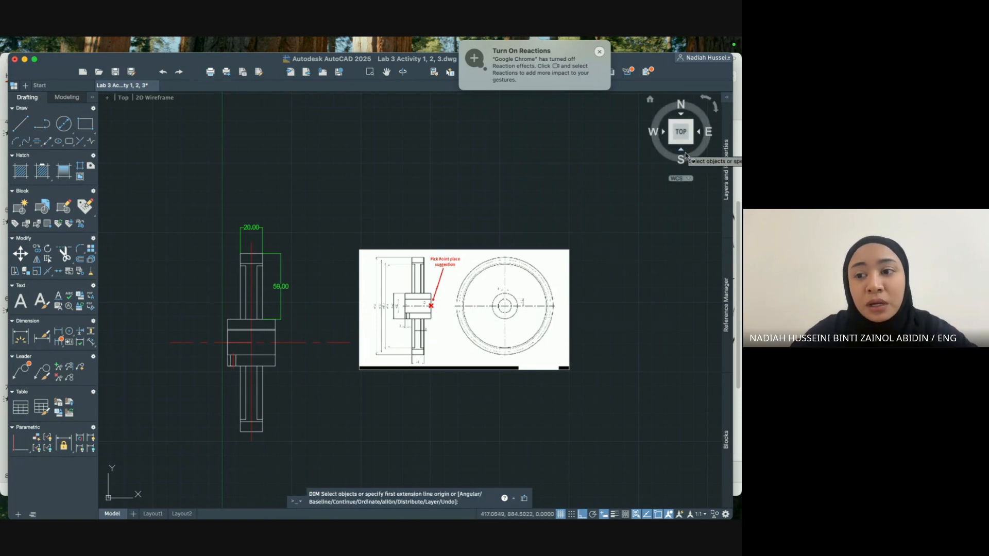
Turn off the current Dimension layer, accepting that its new objects stay hidden.
click(727, 169)
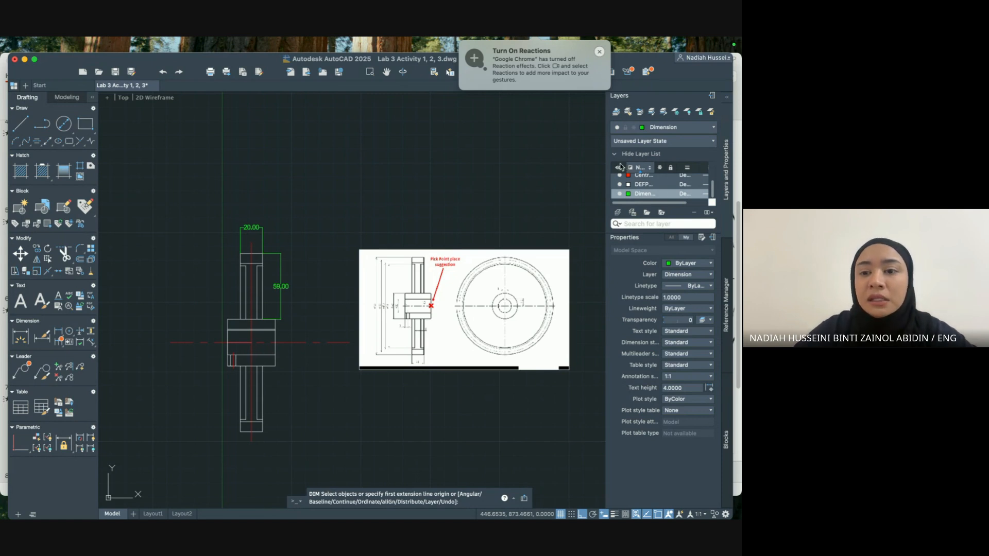
click(620, 194)
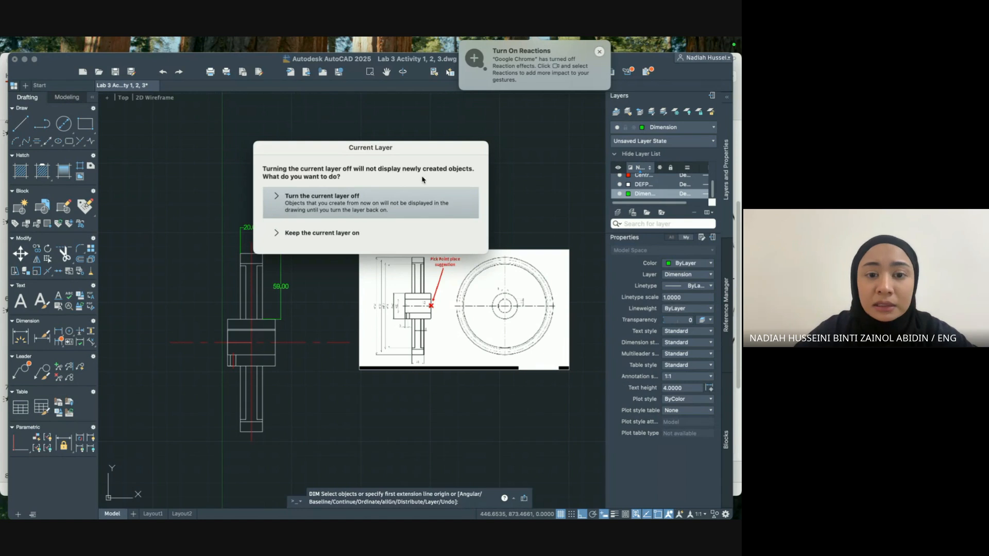
click(318, 205)
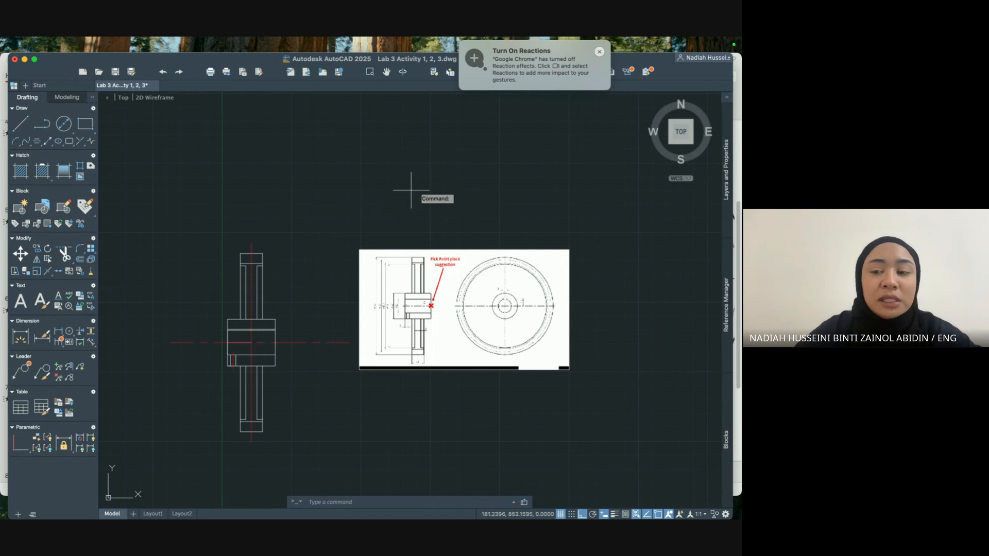
Try to place a dimension in empty space above the reference image while the Dimension layer is off.
mouse_move(726, 176)
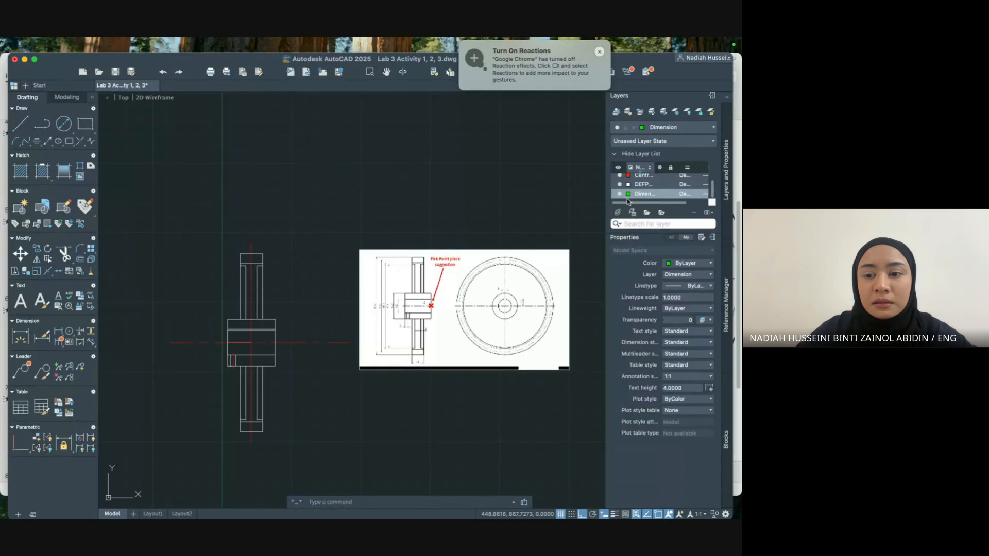
text(dim)
key(Return)
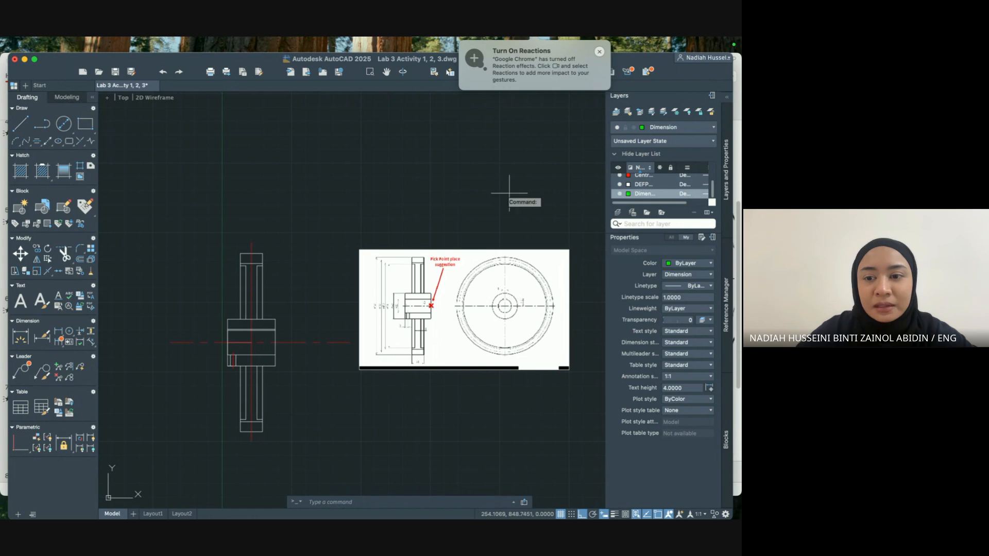
click(503, 193)
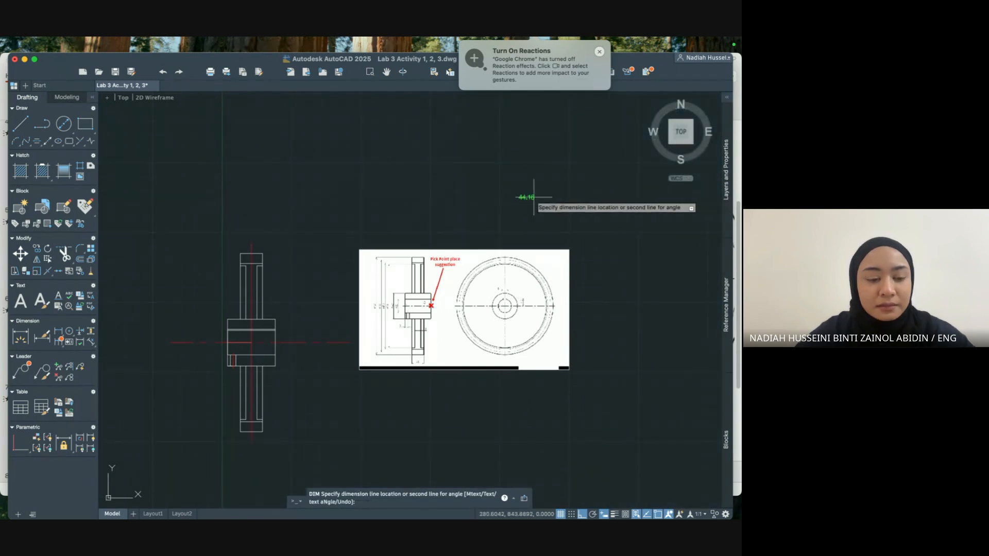
key(Escape)
Turn the Dimension layer back on.
mouse_move(728, 196)
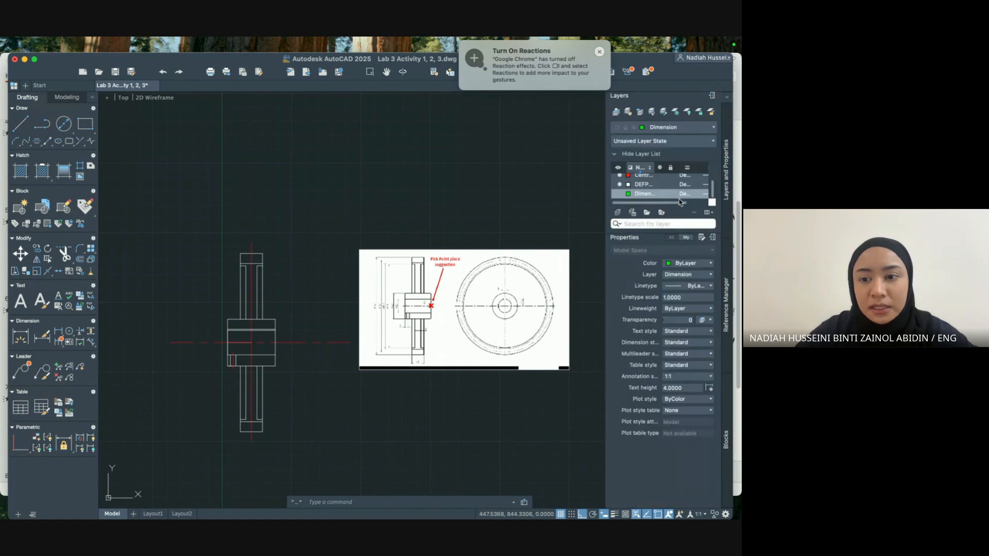
click(620, 194)
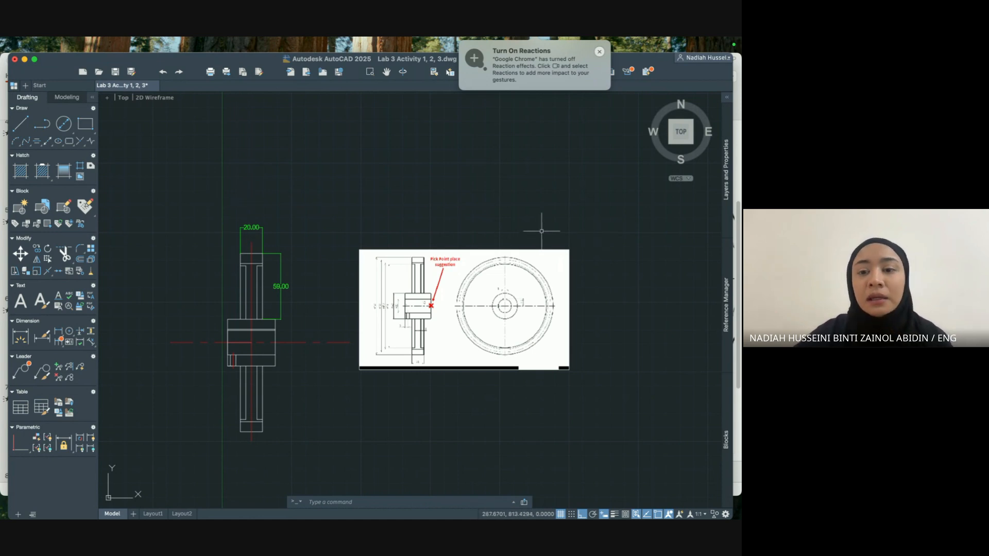
middle_drag(541, 231, 141, 258)
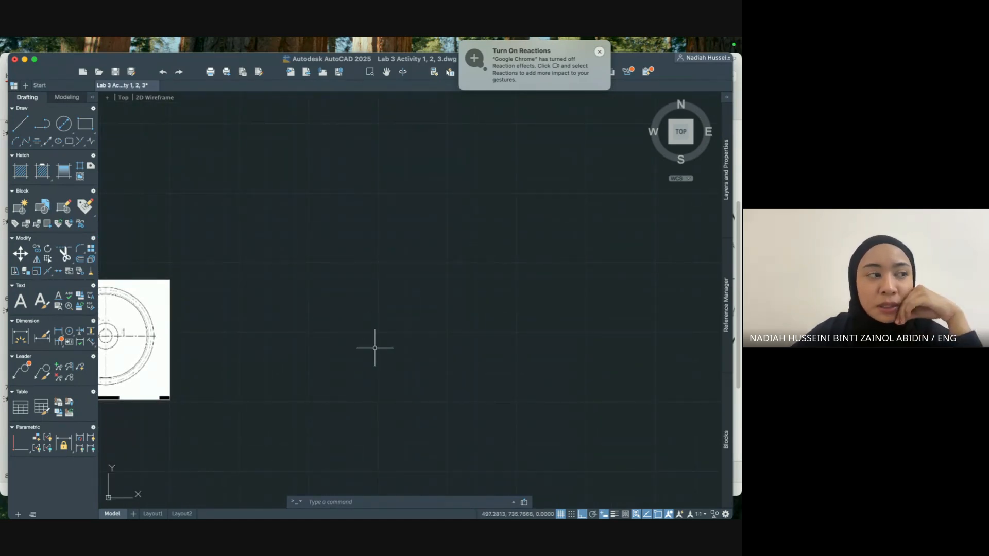
key(ctrl+Up)
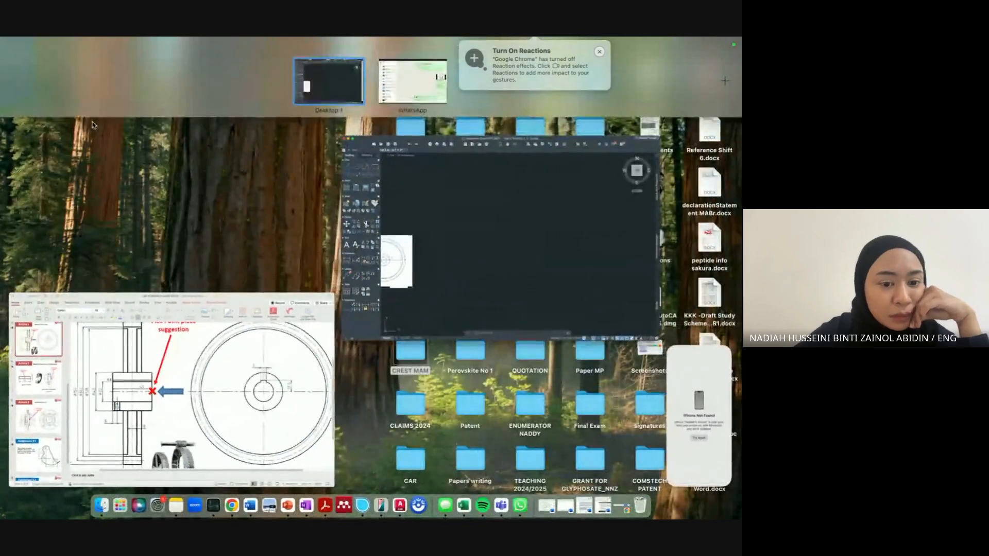
key(ctrl+Up)
key(ctrl+Up)
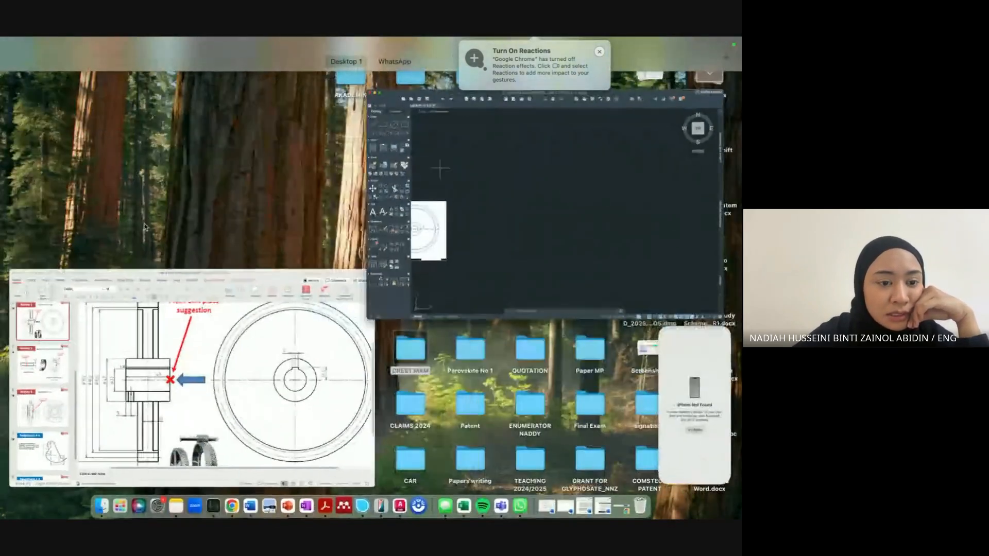
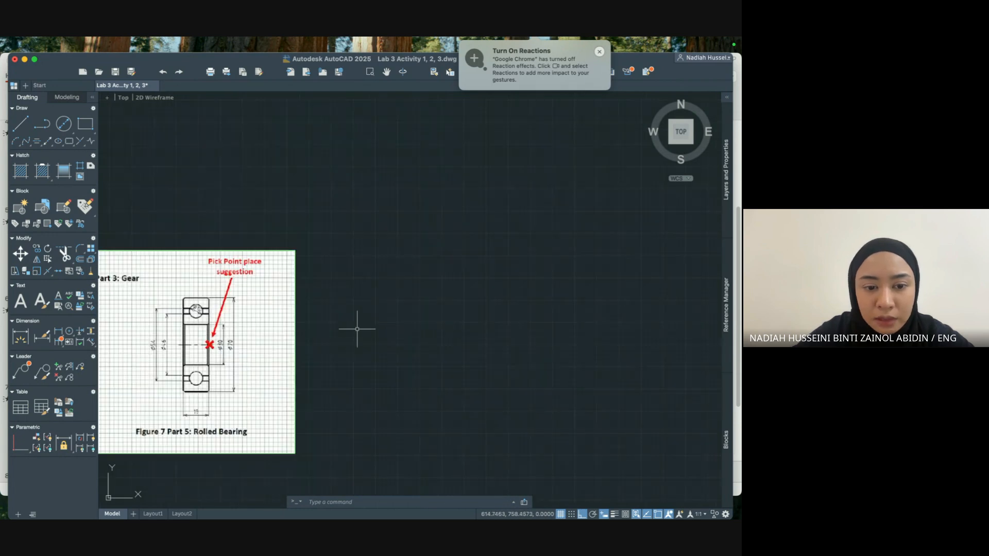
scroll(357, 329, up, 2)
scroll(357, 329, down, 2)
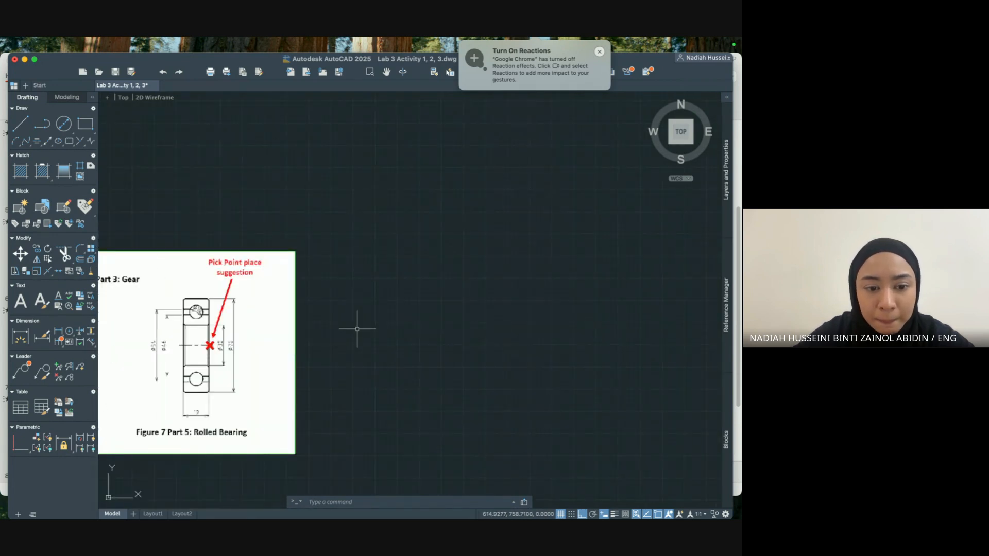
scroll(356, 329, up, 2)
middle_drag(355, 326, 483, 304)
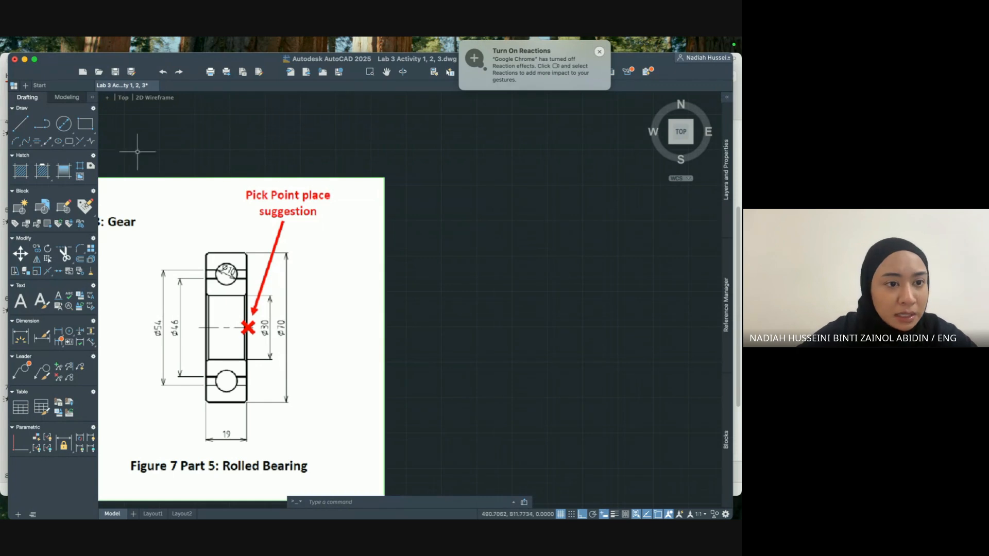
click(21, 123)
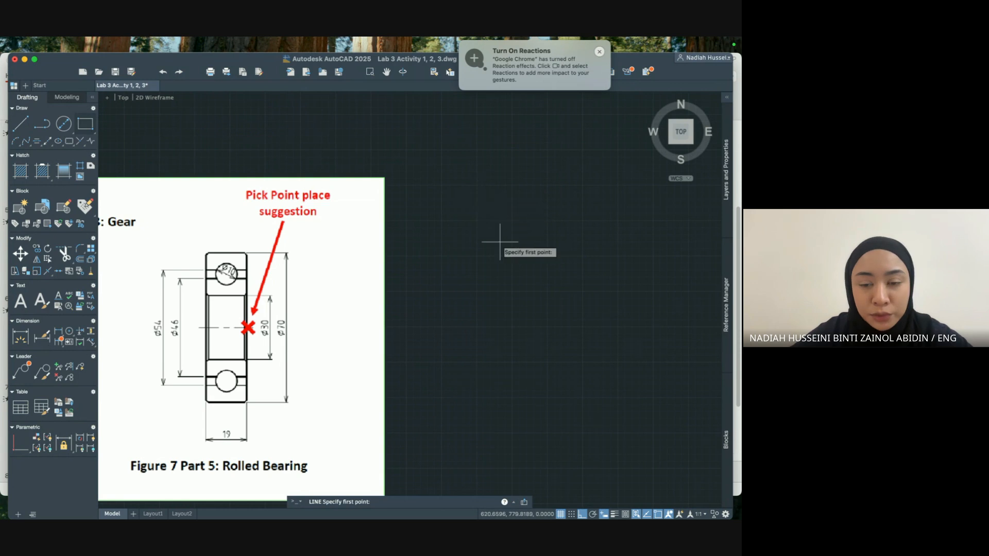
click(480, 193)
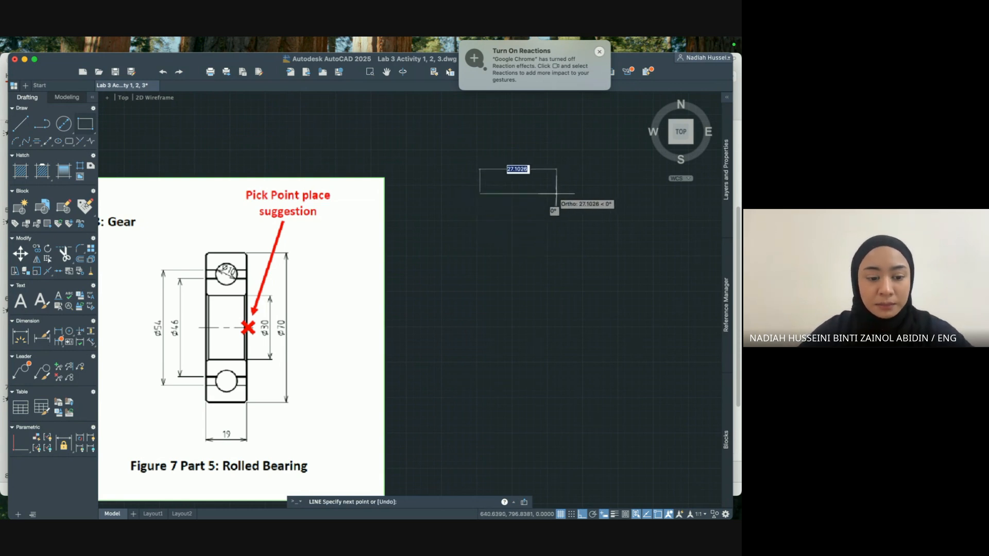
key(Escape)
Make layer 0 the current layer for drawing the rolled bearing outline.
mouse_move(725, 188)
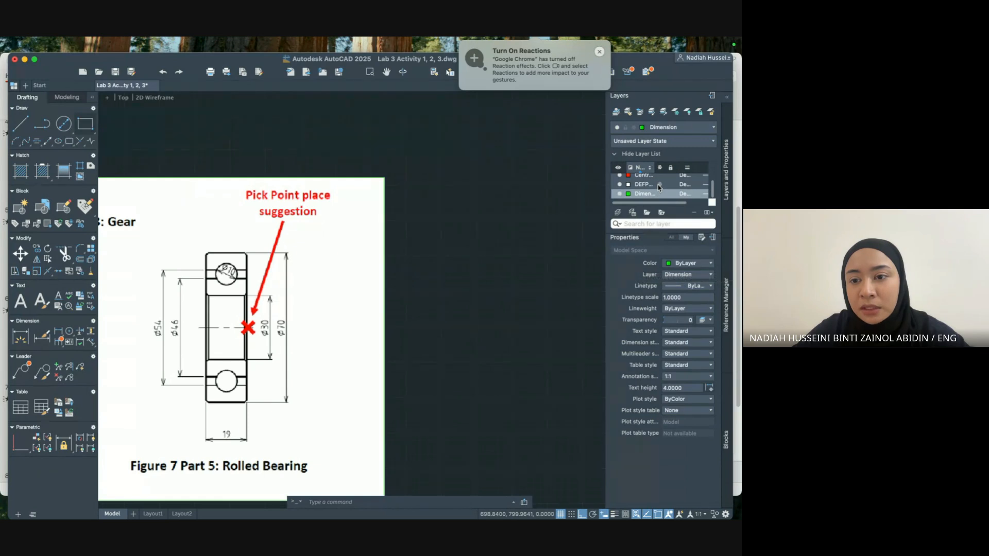
scroll(712, 190, up, 2)
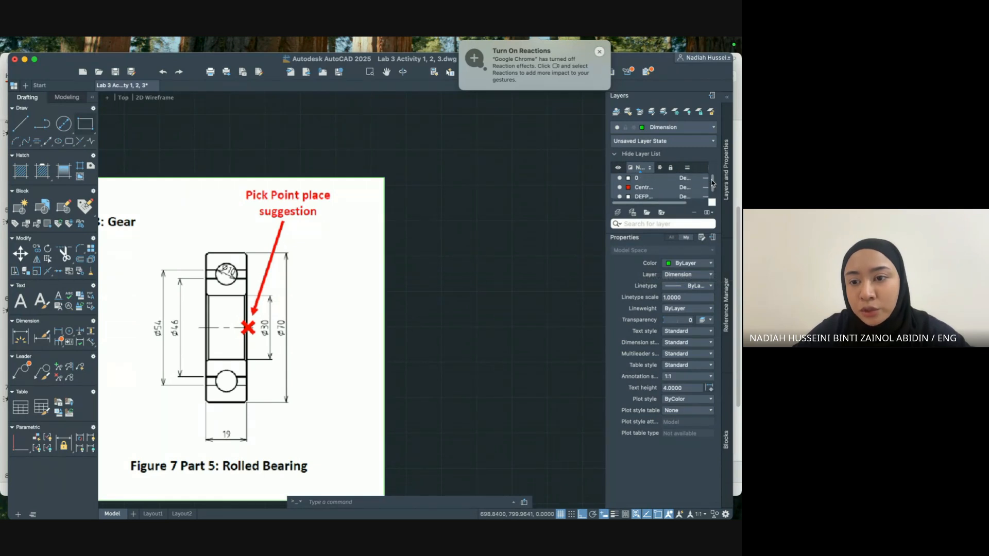
double_click(650, 181)
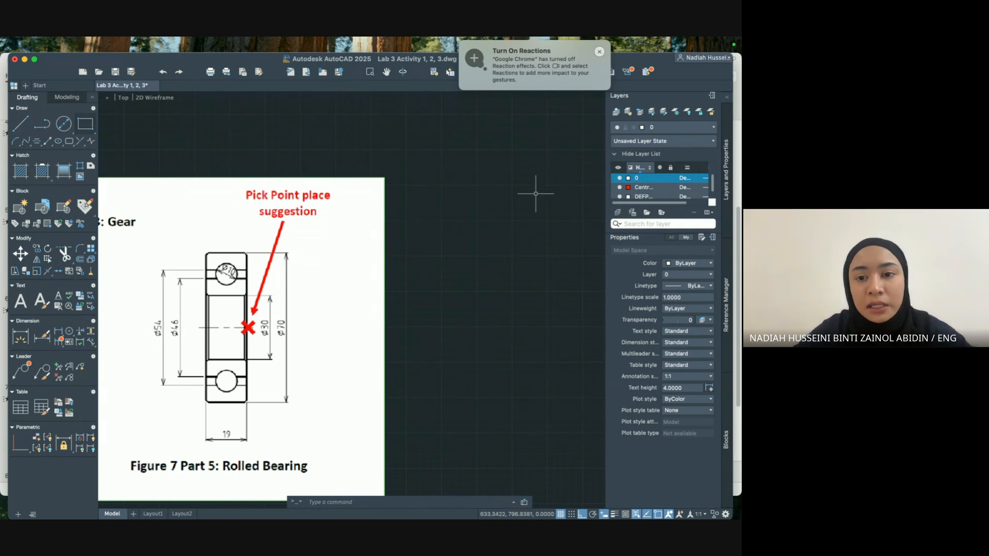
Draw a closed rectangular outline 19 wide and 54 high with lines in the empty space beside the rolled bearing reference.
click(20, 125)
click(497, 225)
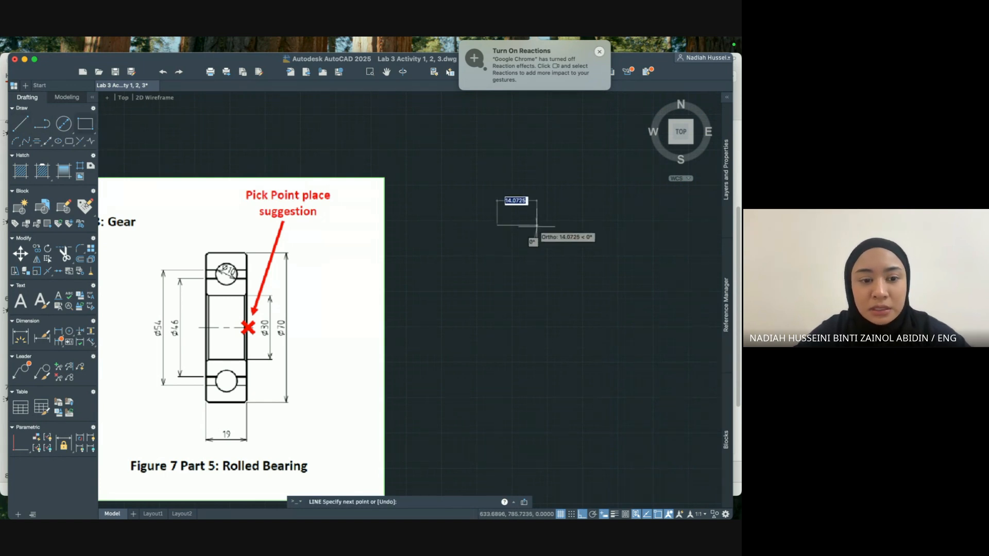
text(19)
key(Return)
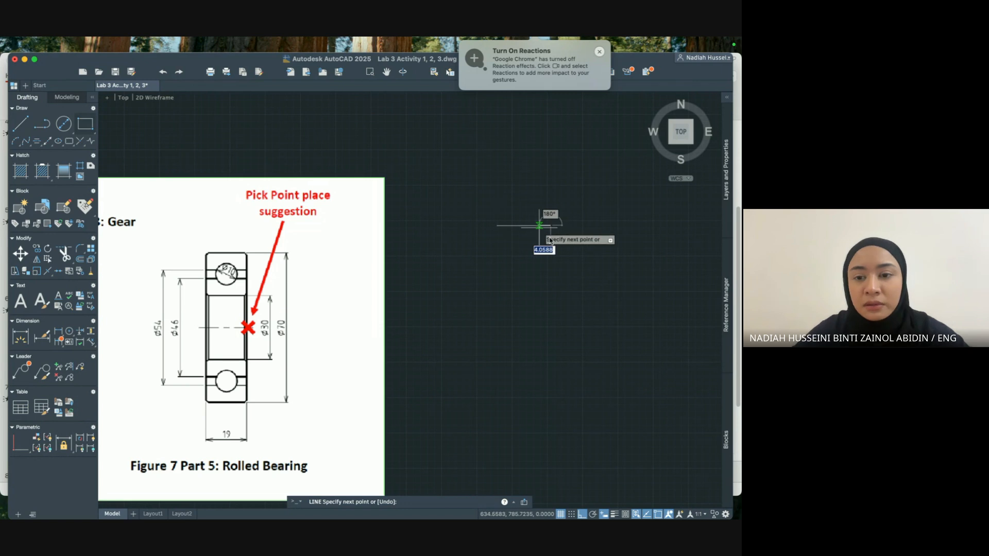
text(54)
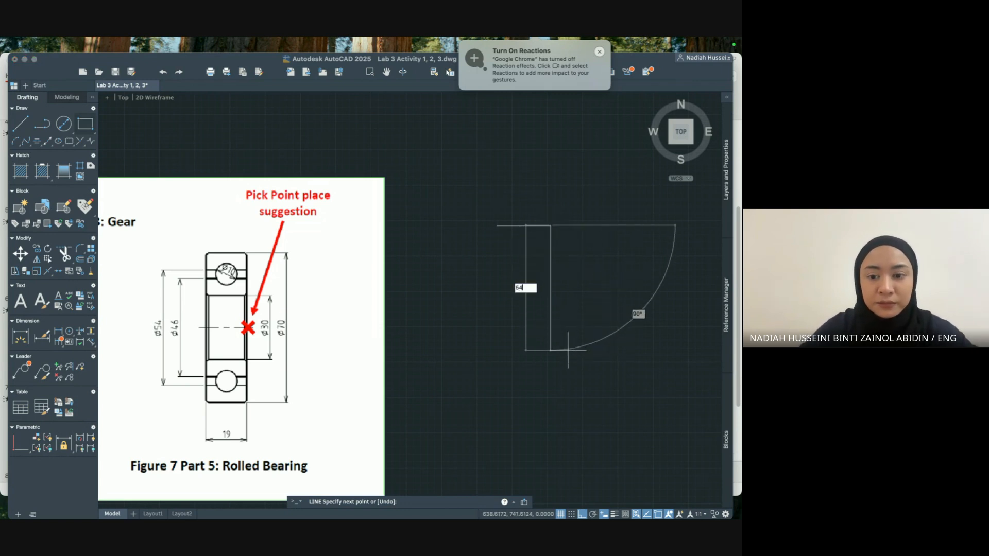
key(Return)
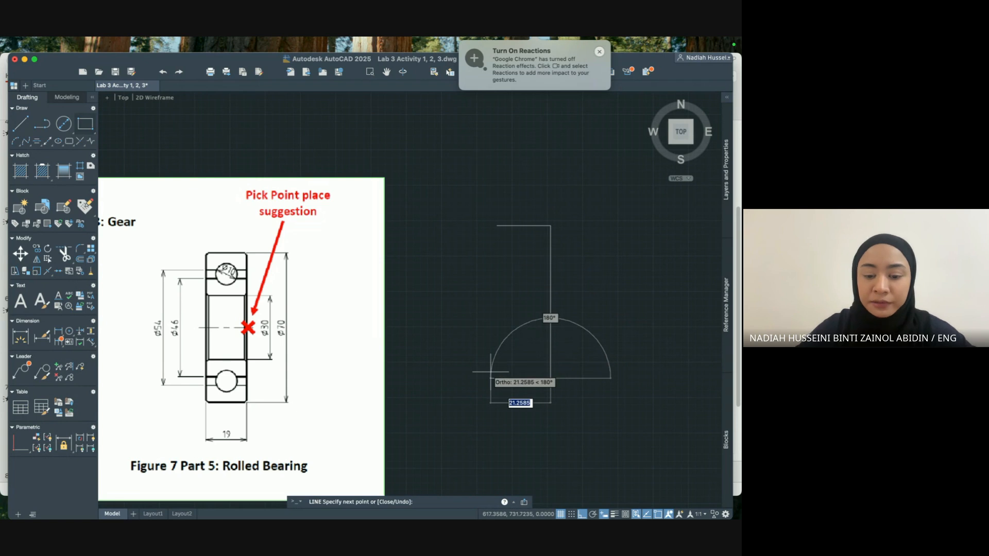
text(19)
key(Return)
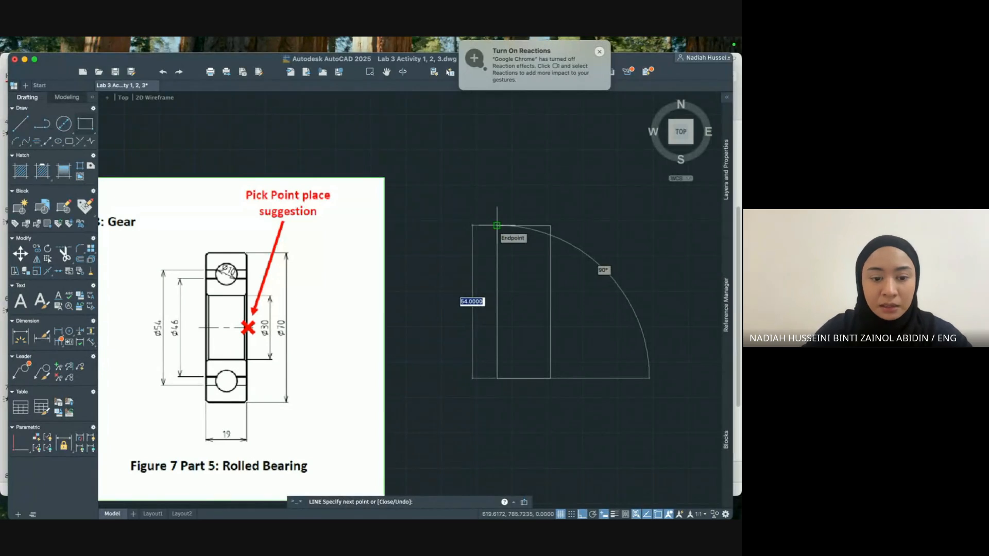
click(496, 225)
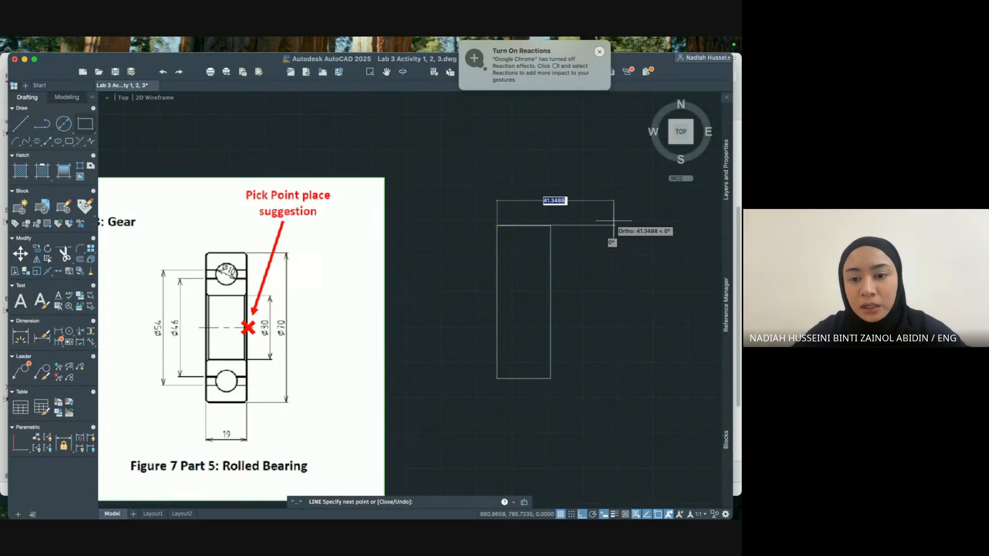
key(Escape)
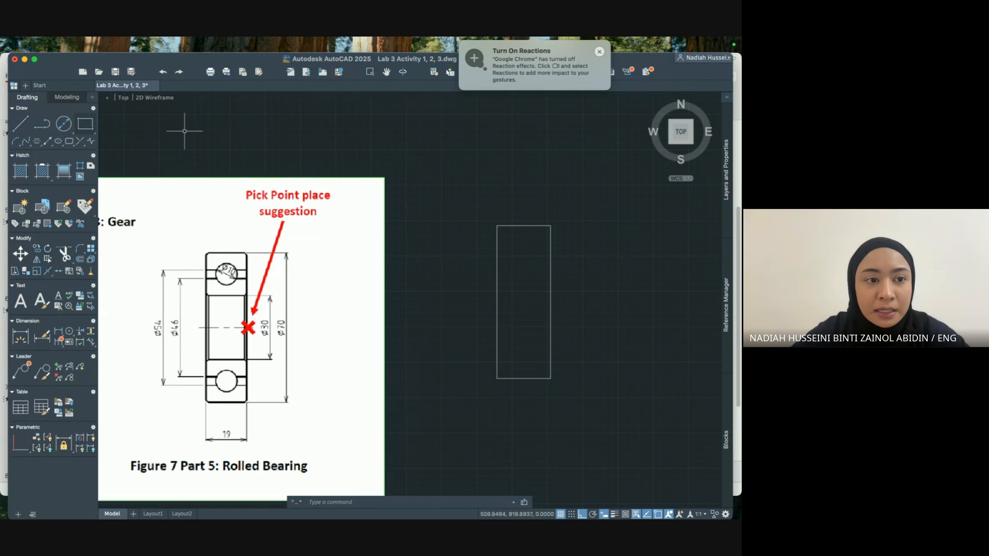
On the Centre Line layer, draw a horizontal line about 47 long through the rectangle's mid-height, extending past both sides.
click(728, 186)
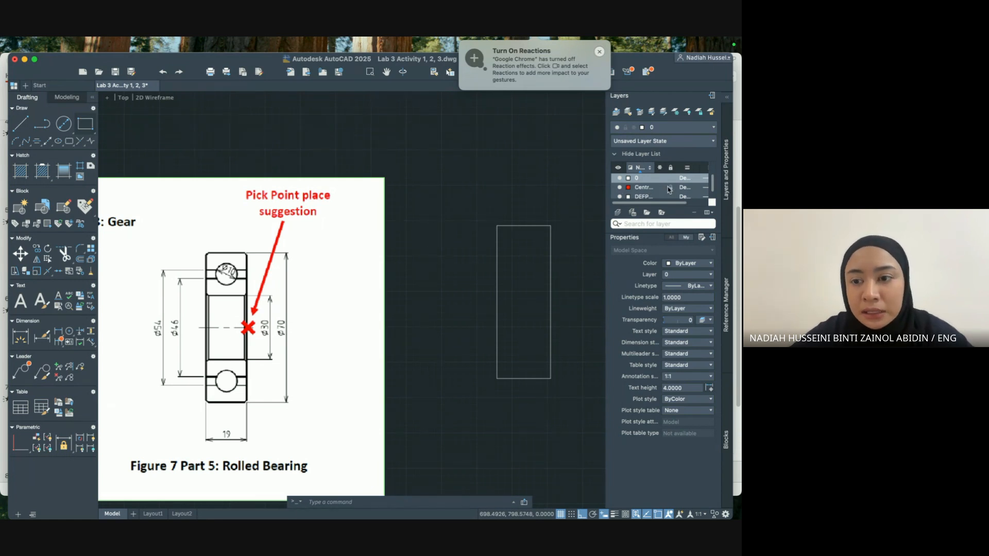
double_click(657, 188)
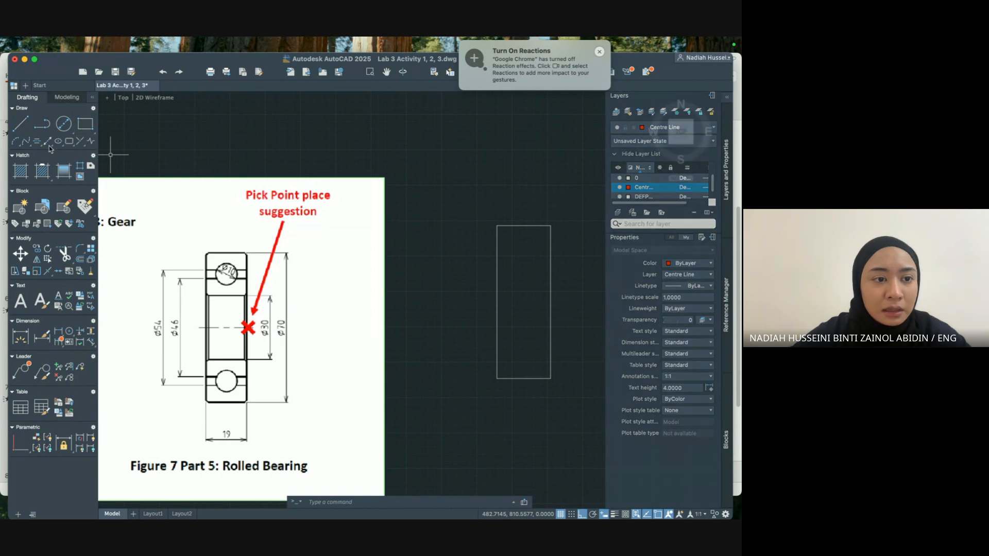
click(25, 126)
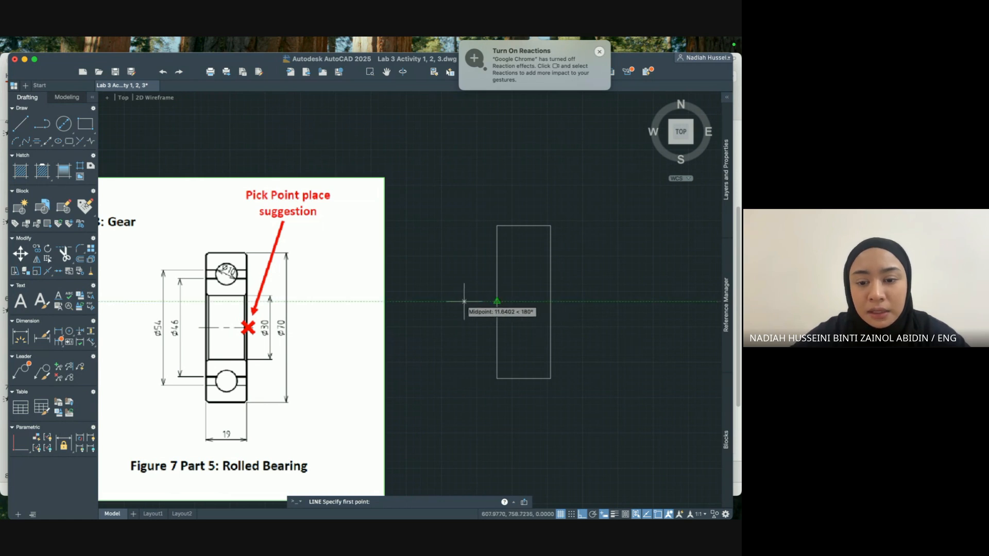
click(463, 301)
click(596, 301)
key(Return)
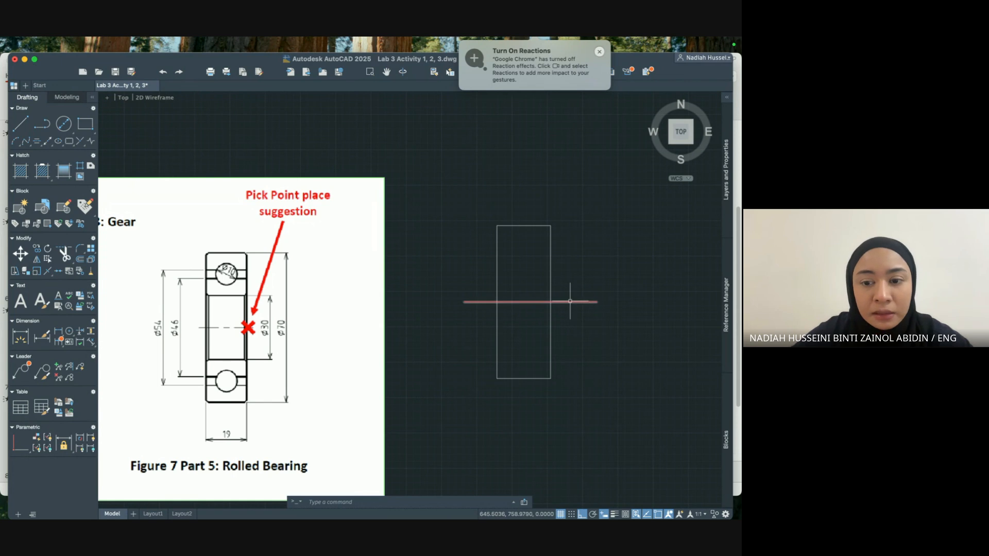
Select the horizontal centre line and open the linetype selection for the Centre Line layer.
mouse_move(570, 302)
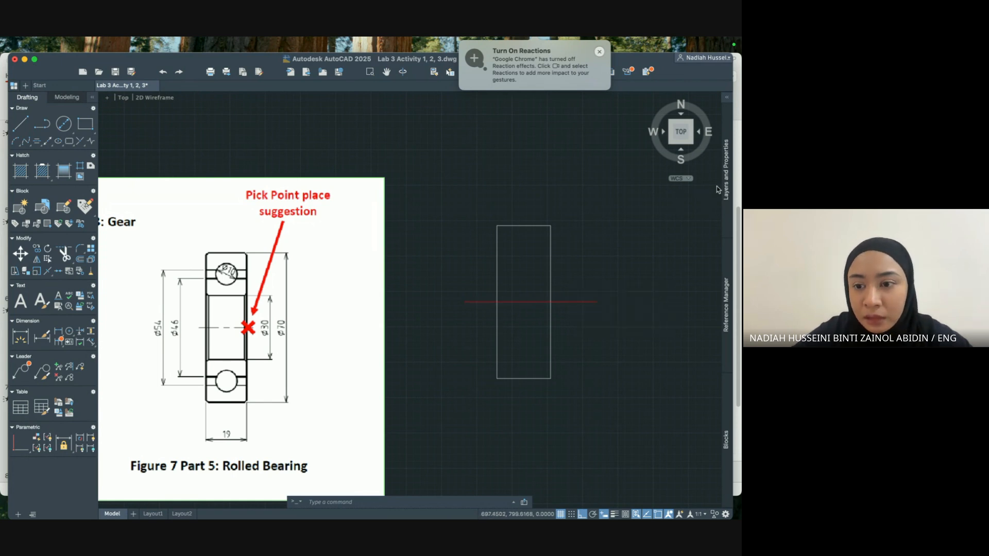
click(589, 301)
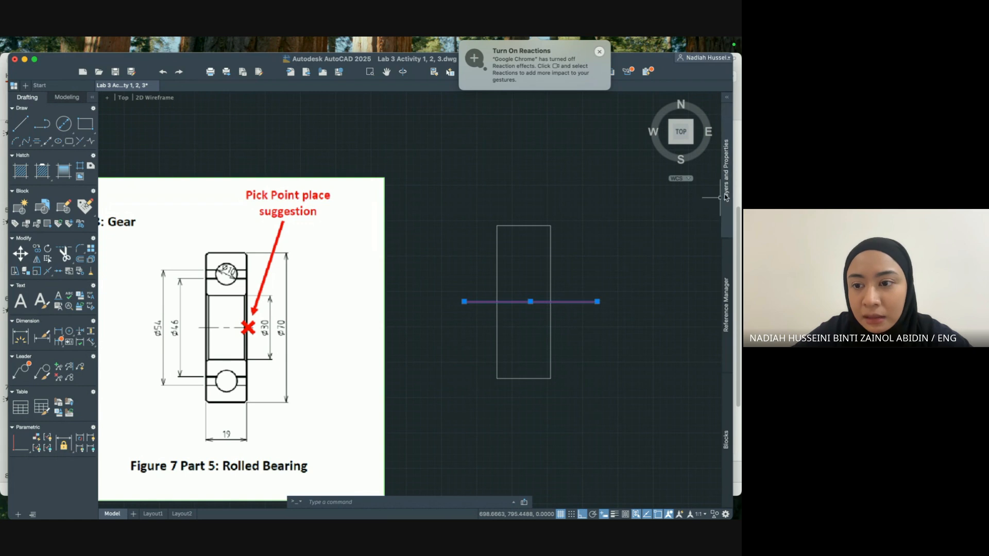
click(726, 227)
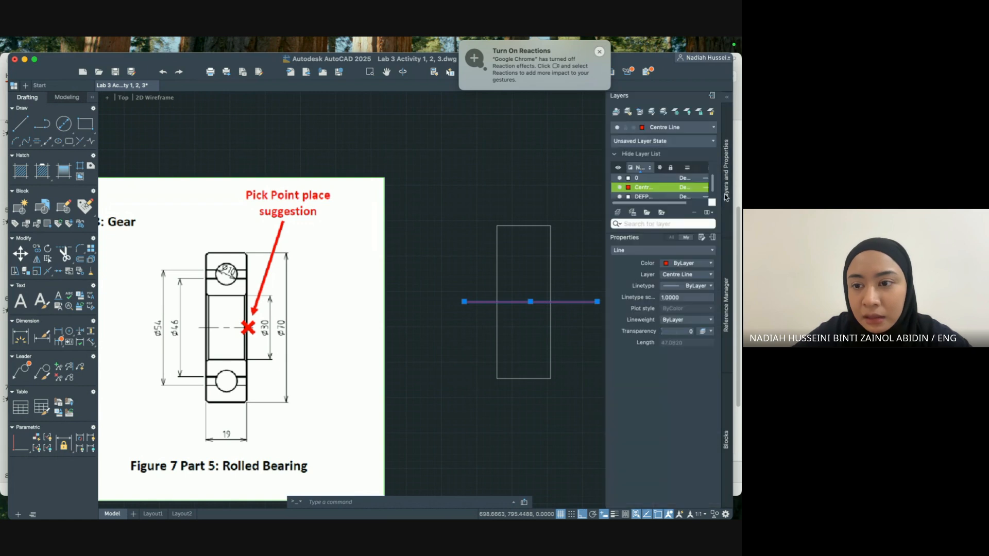
click(686, 278)
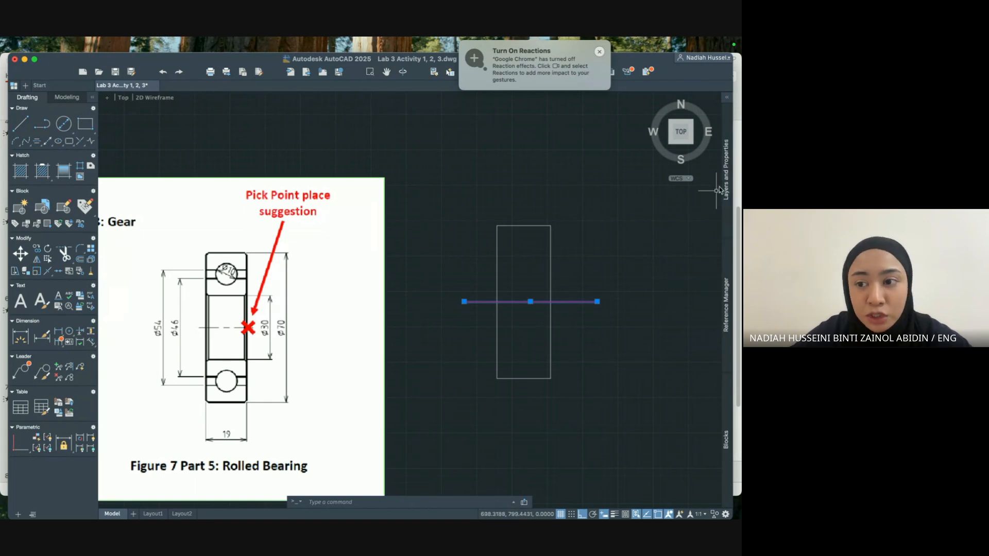
mouse_move(726, 188)
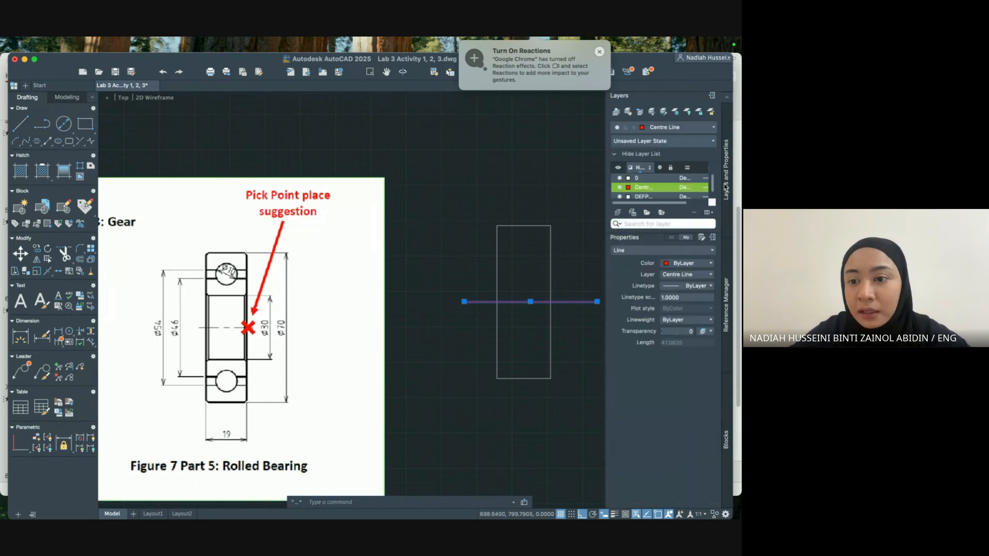
click(688, 189)
click(687, 189)
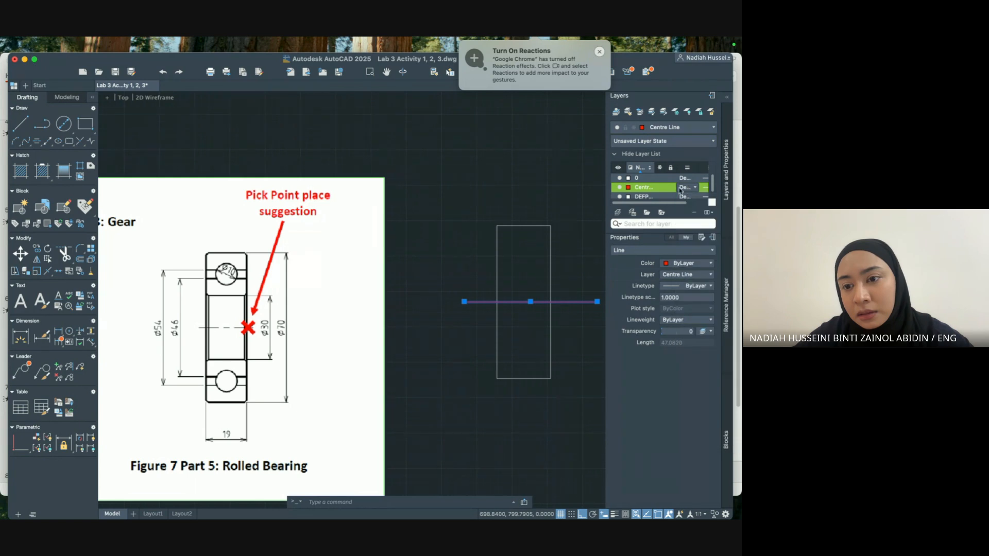
click(705, 189)
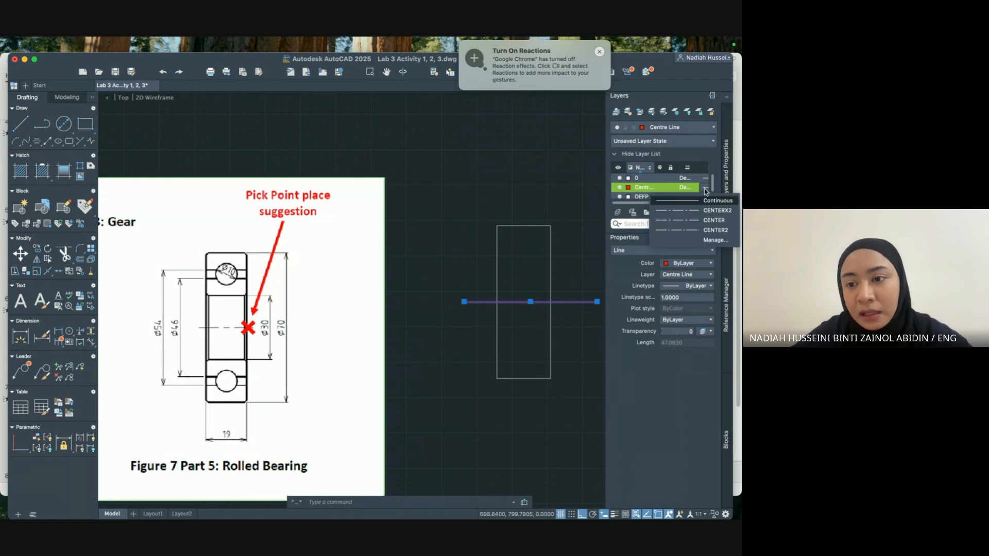
click(707, 241)
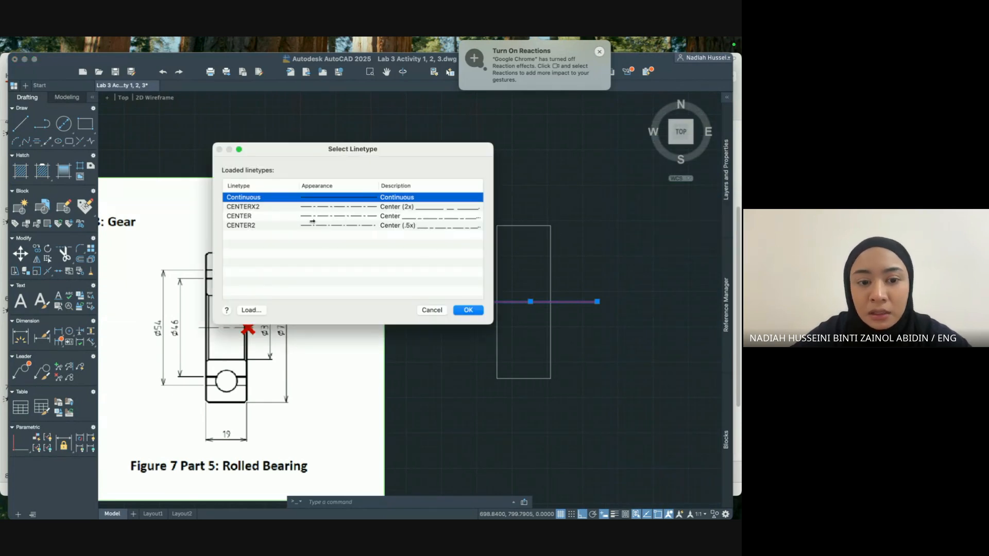
Reload the CENTER2 linetype from acadiso.lin and assign it to the Centre Line layer.
click(251, 309)
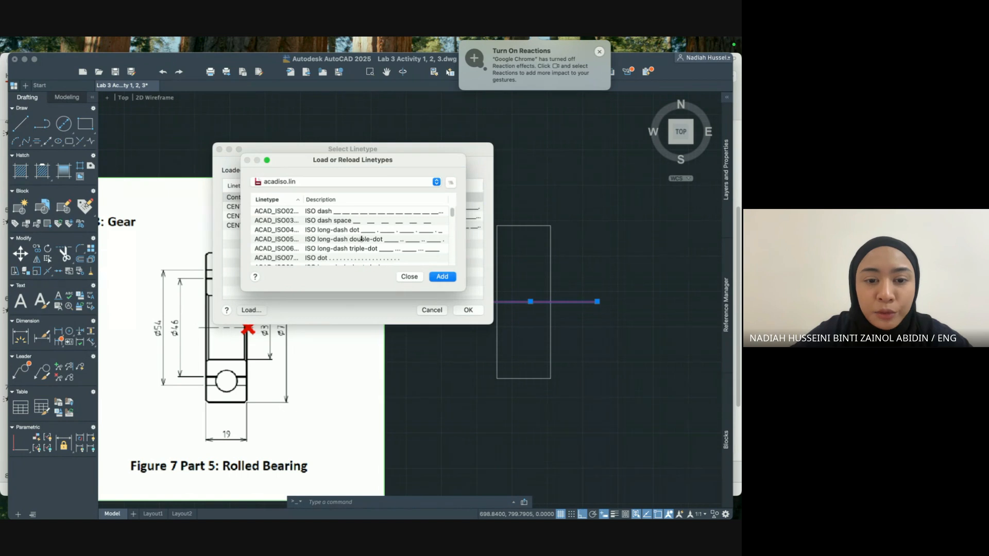
scroll(362, 238, down, 10)
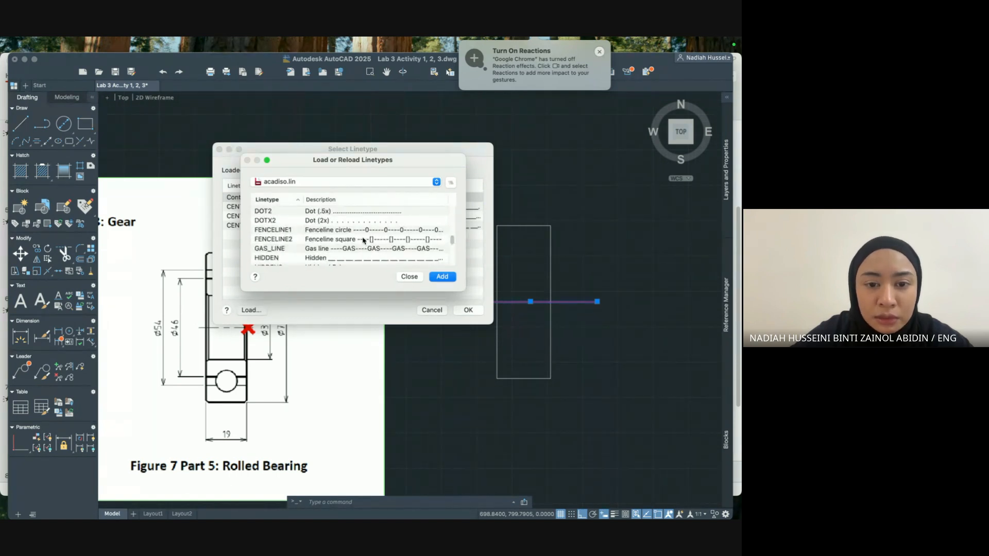
scroll(346, 217, down, 5)
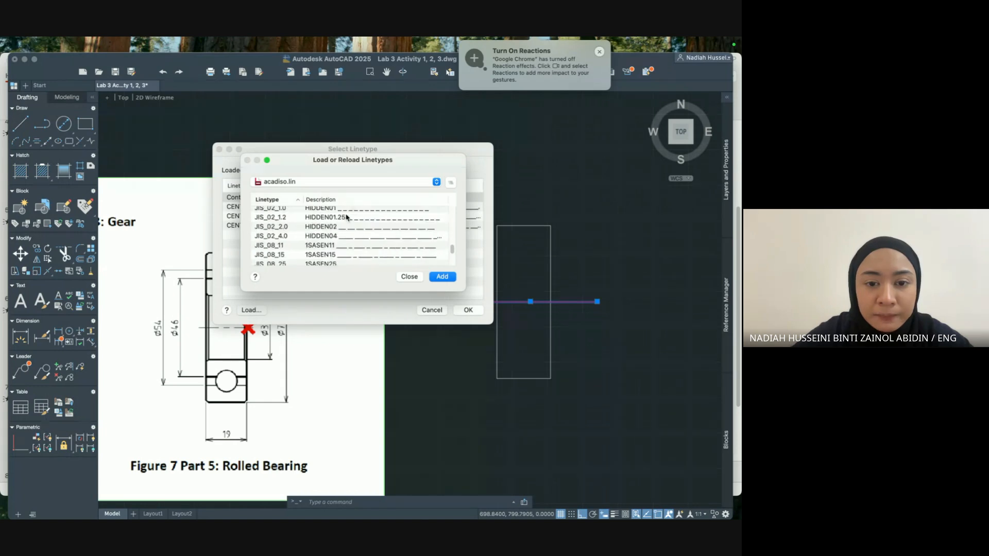
scroll(346, 217, up, 10)
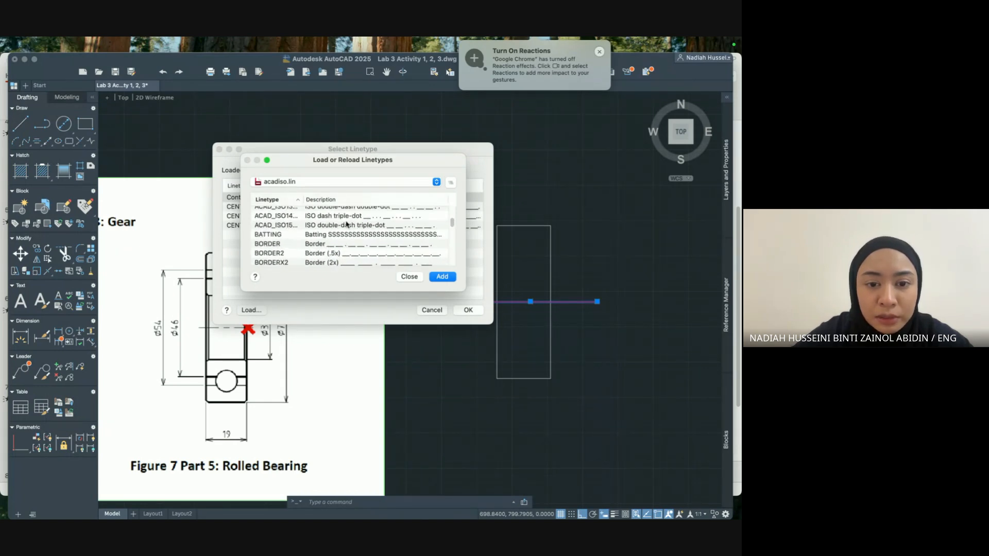
scroll(346, 226, down, 2)
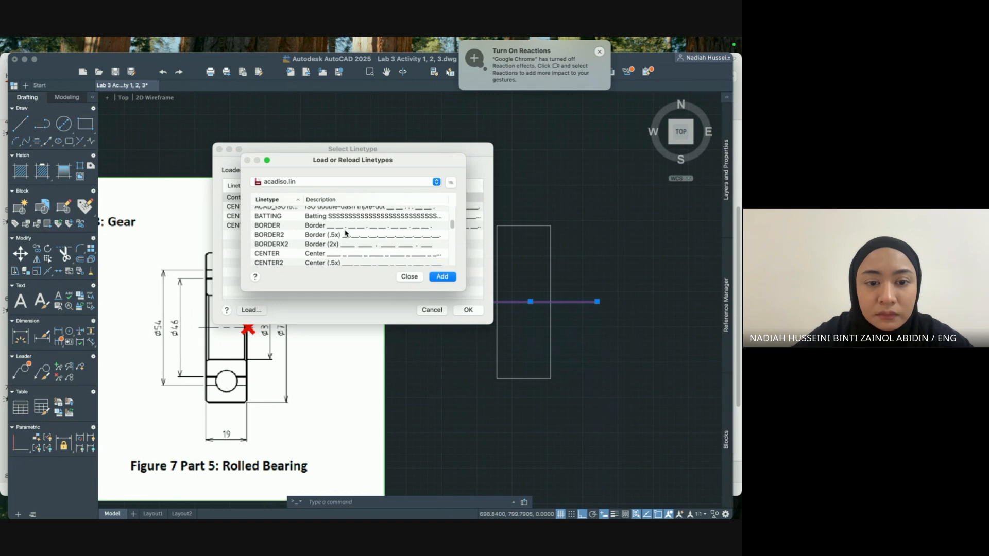
scroll(346, 232, down, 1)
double_click(328, 259)
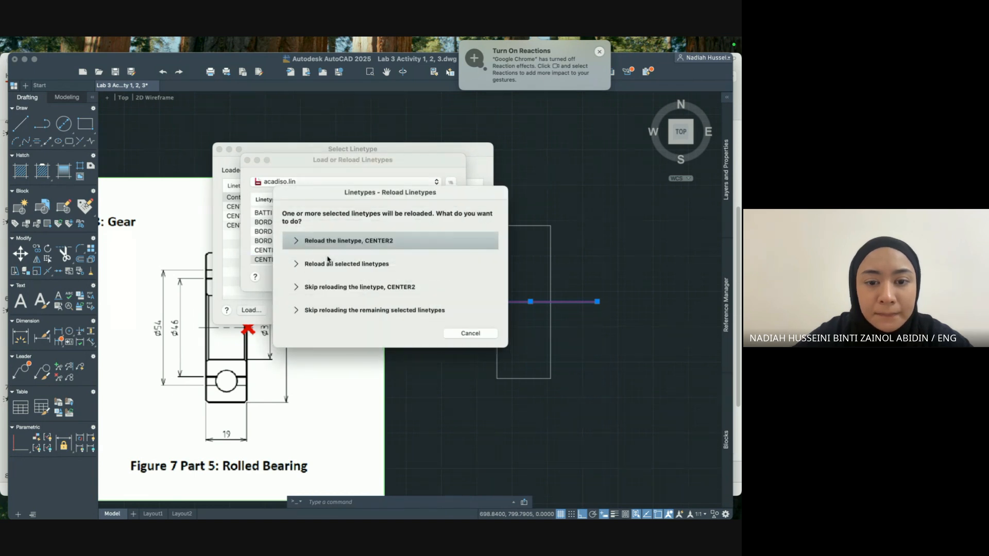
click(391, 247)
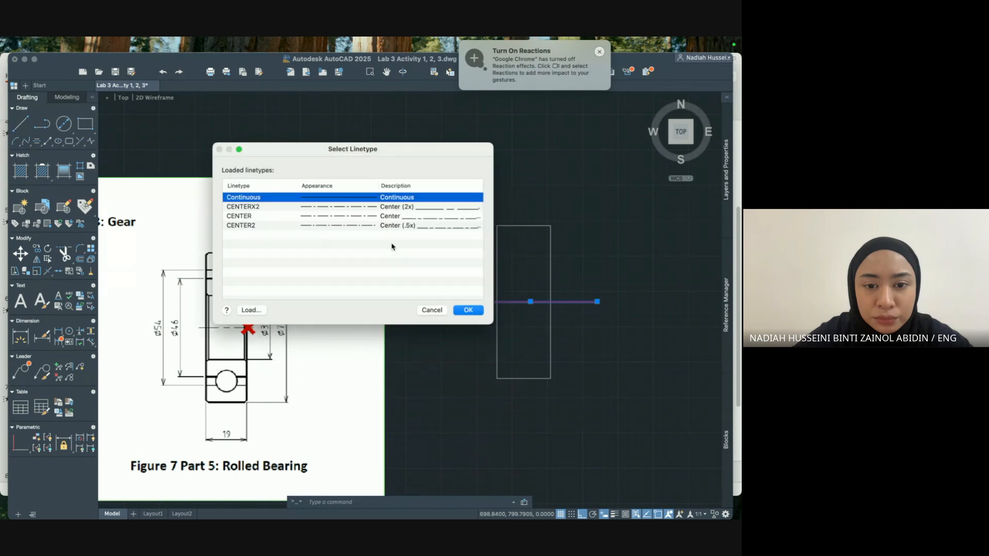
double_click(324, 226)
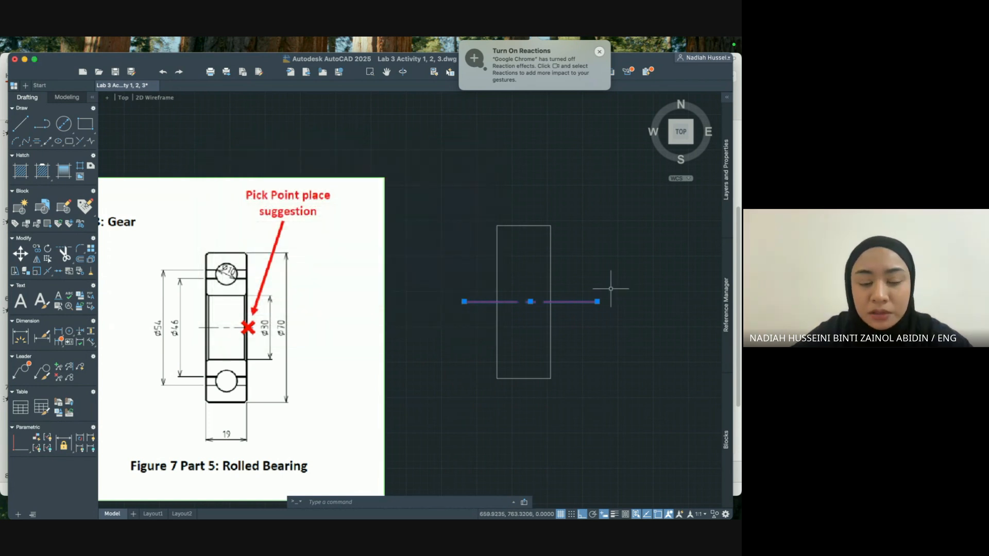
key(Escape)
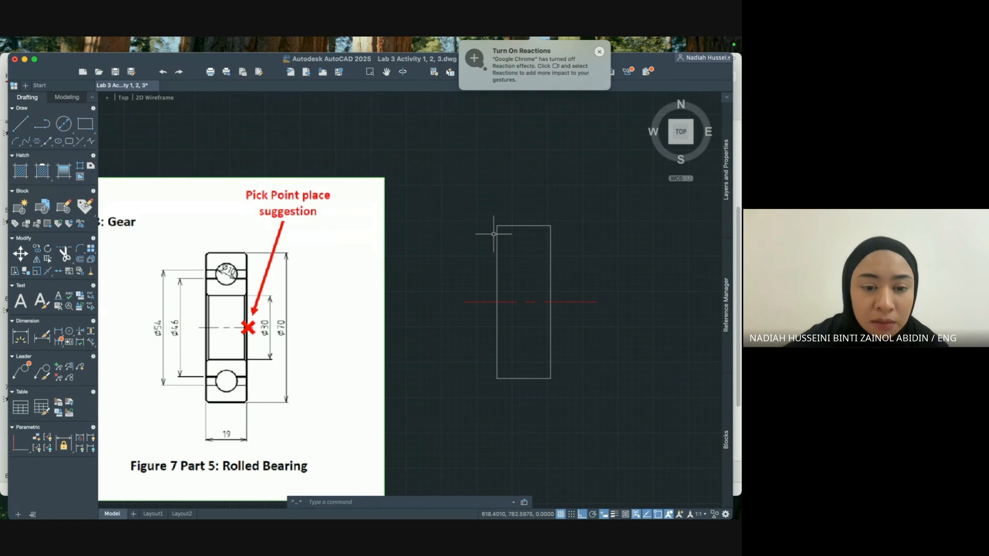
click(20, 123)
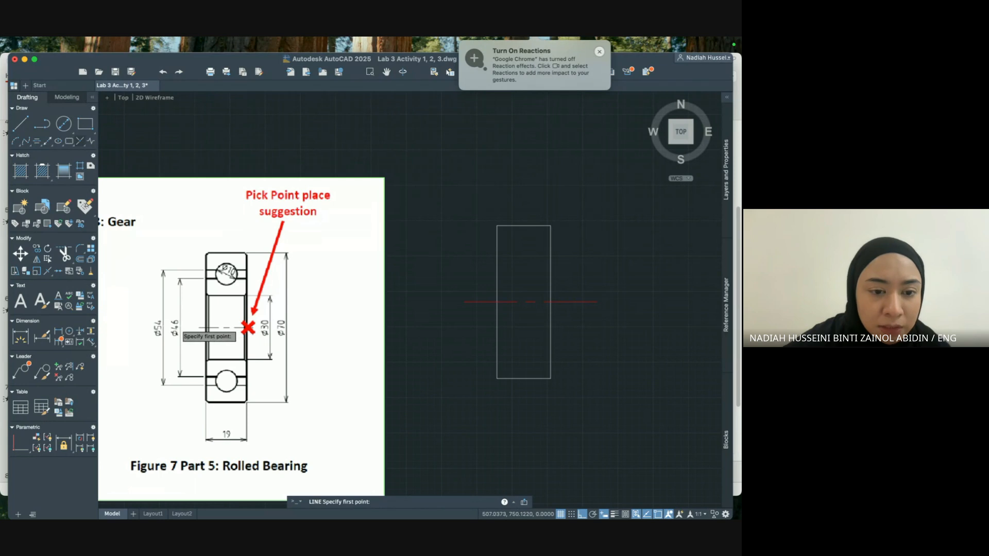
click(497, 301)
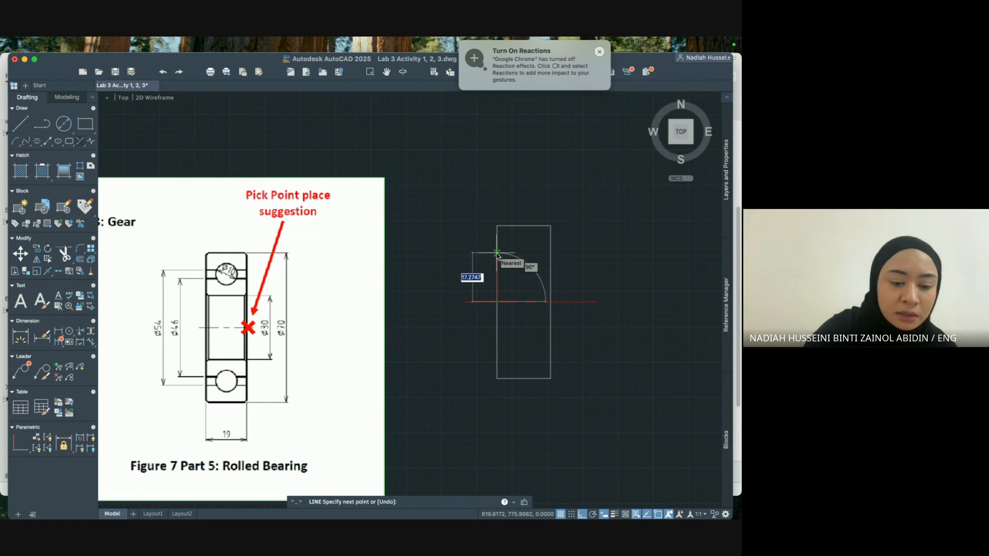
text(15)
key(Return)
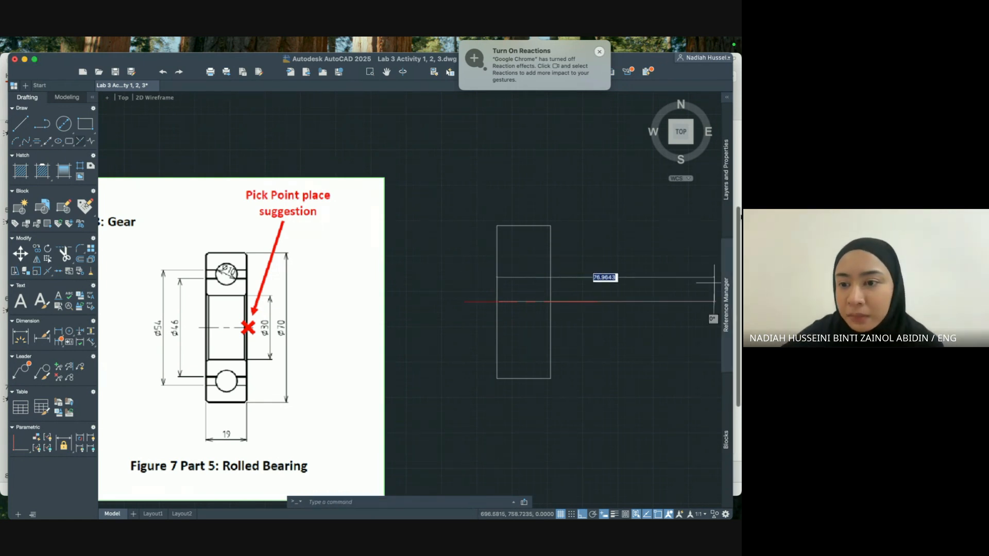
Switch from the Centre Line layer to the white outline layer and draw a horizontal line 23 above the centre line, from the left edge past the right edge.
click(725, 208)
double_click(636, 178)
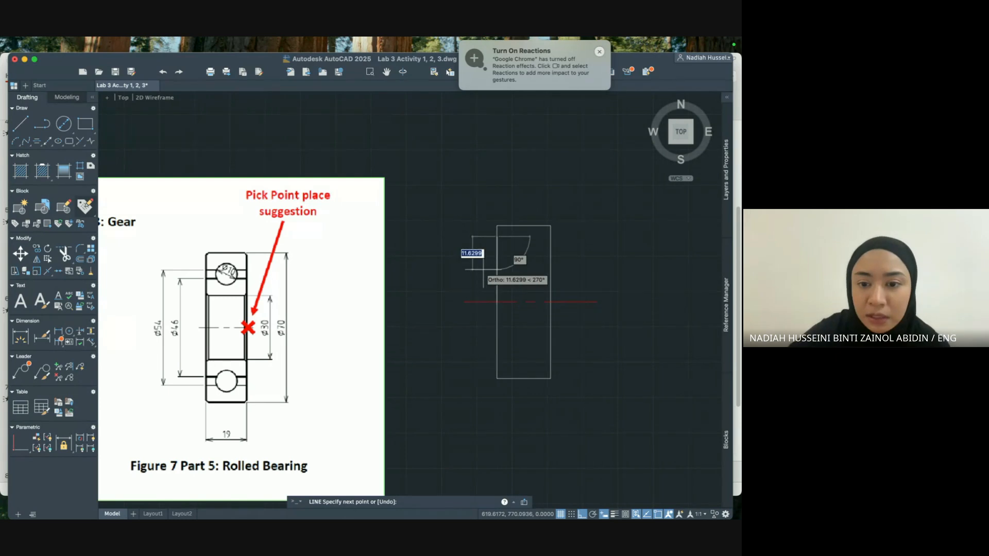
click(496, 237)
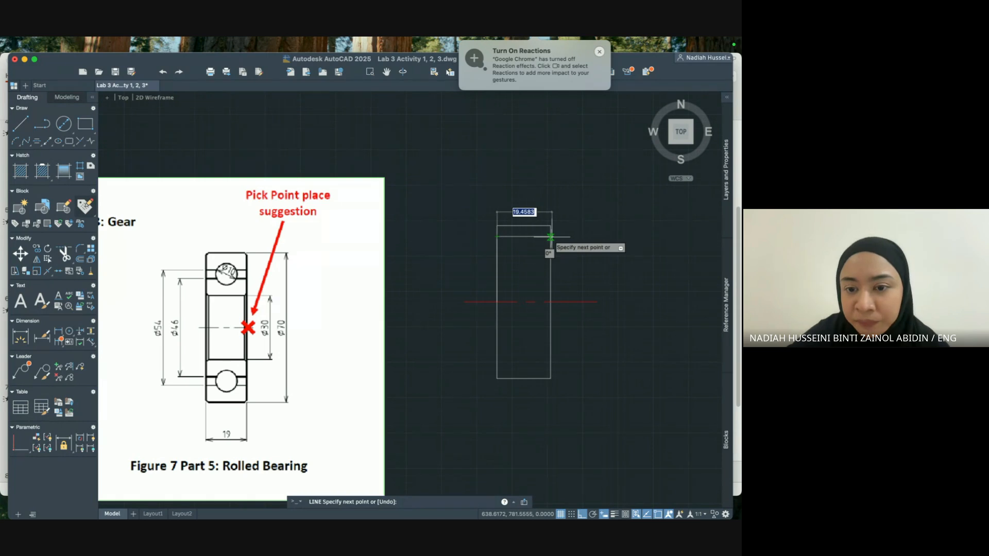
click(569, 236)
key(Return)
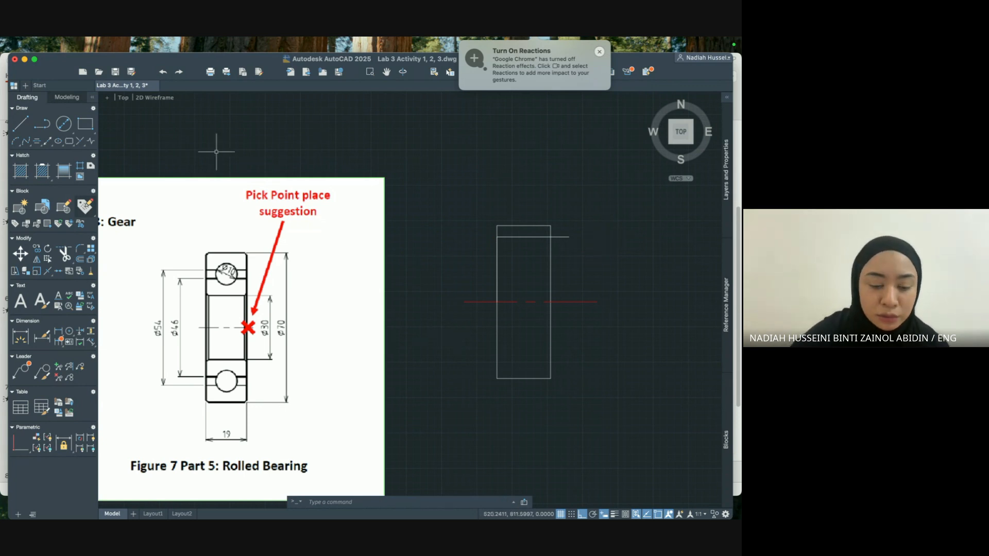
Dimension the height of the rectangle's left edge, placing the dimension just outside that edge.
text(dim)
key(Return)
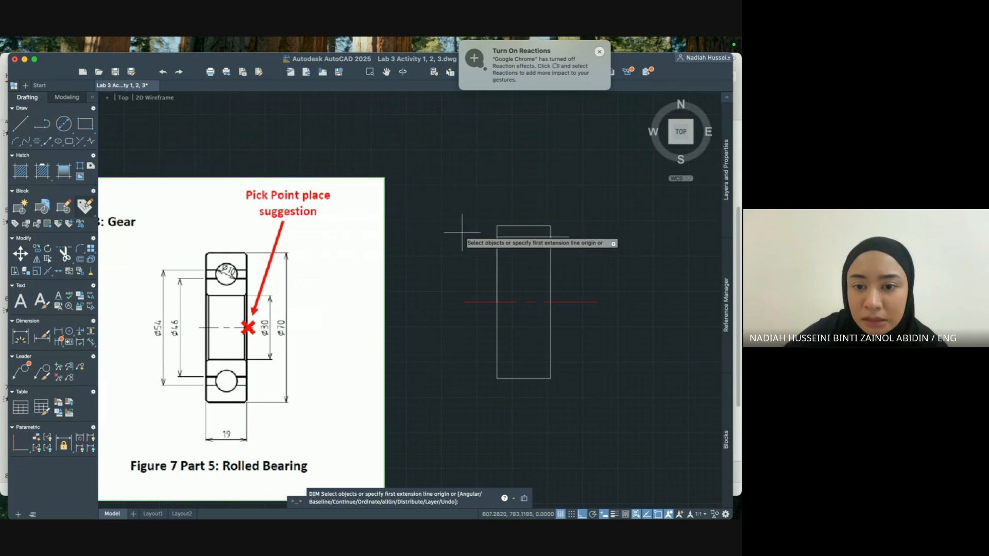
click(496, 225)
click(496, 378)
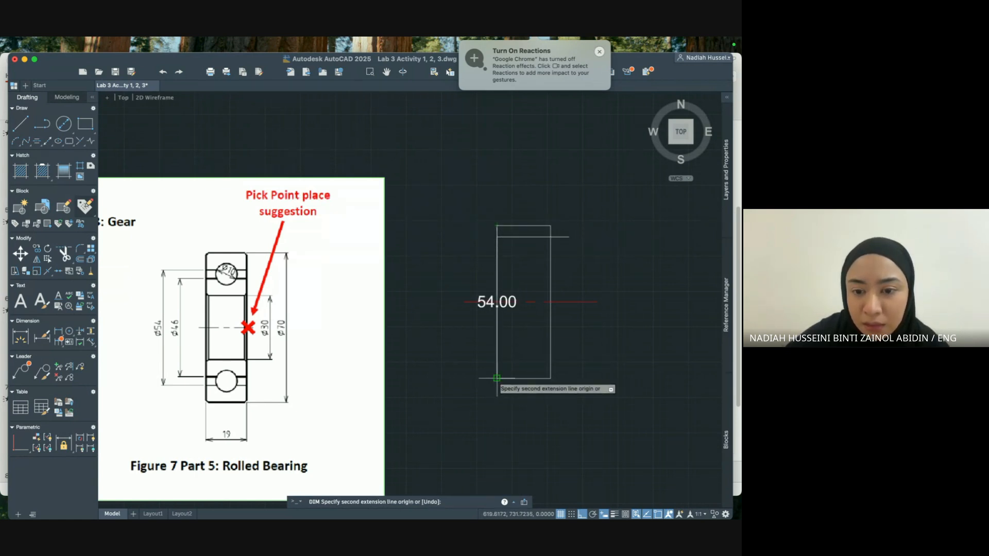
click(454, 383)
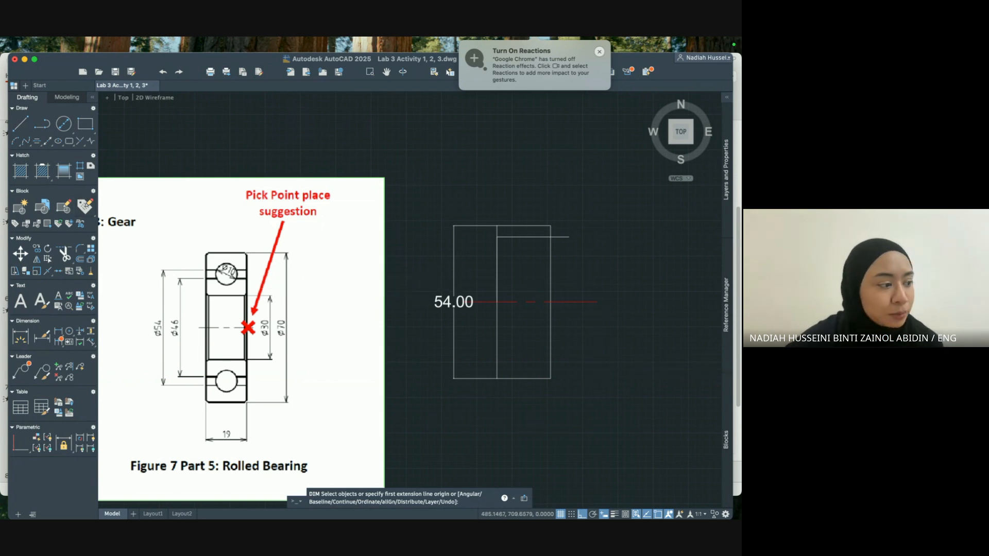
Switch to the PowerPoint lab slide to examine the rolled bearing's diameters, and return to AutoCAD.
key(ctrl+Up)
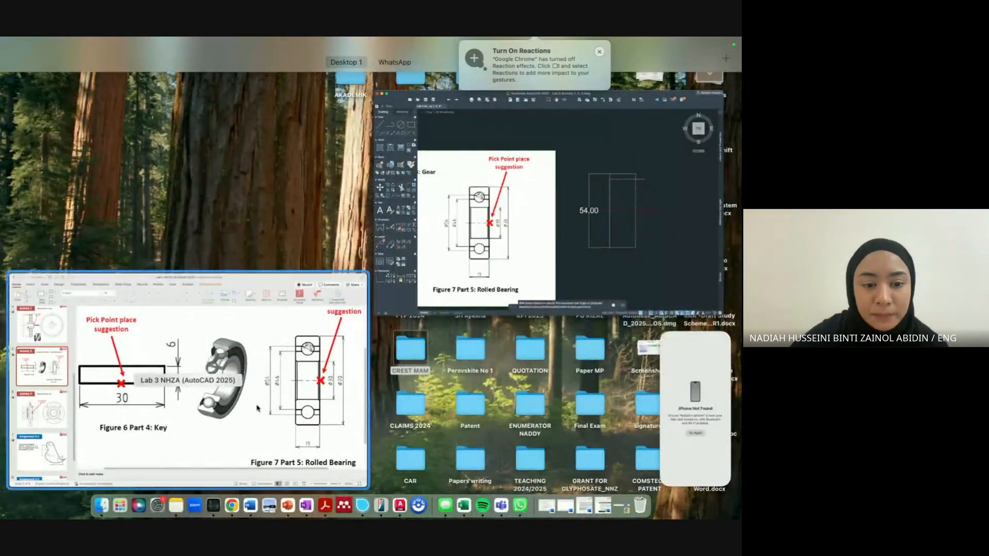
click(256, 408)
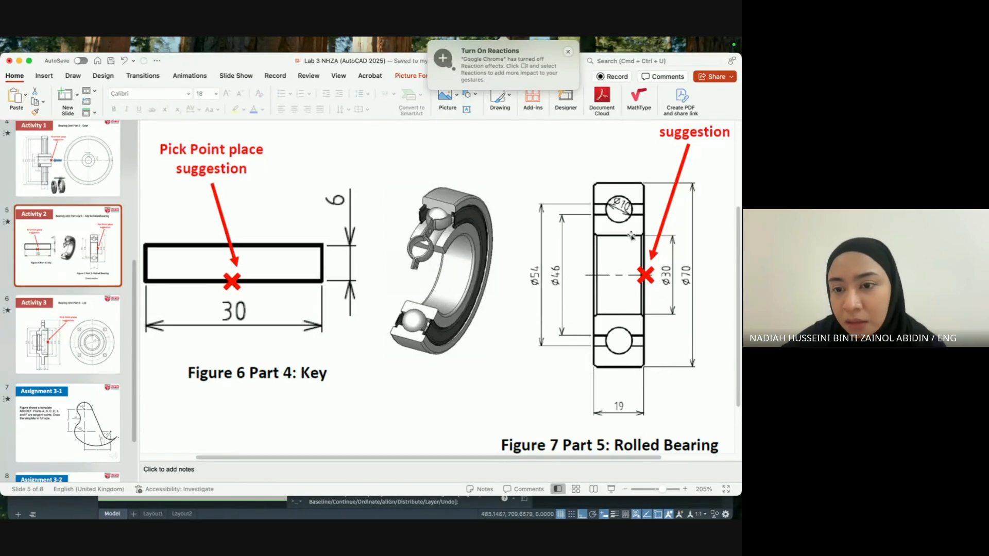
key(ctrl+Up)
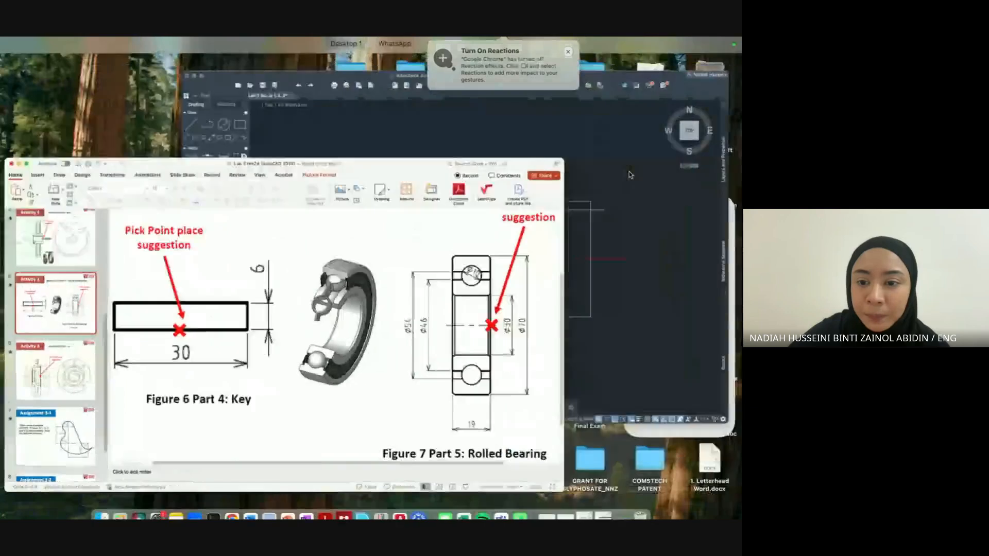
click(652, 215)
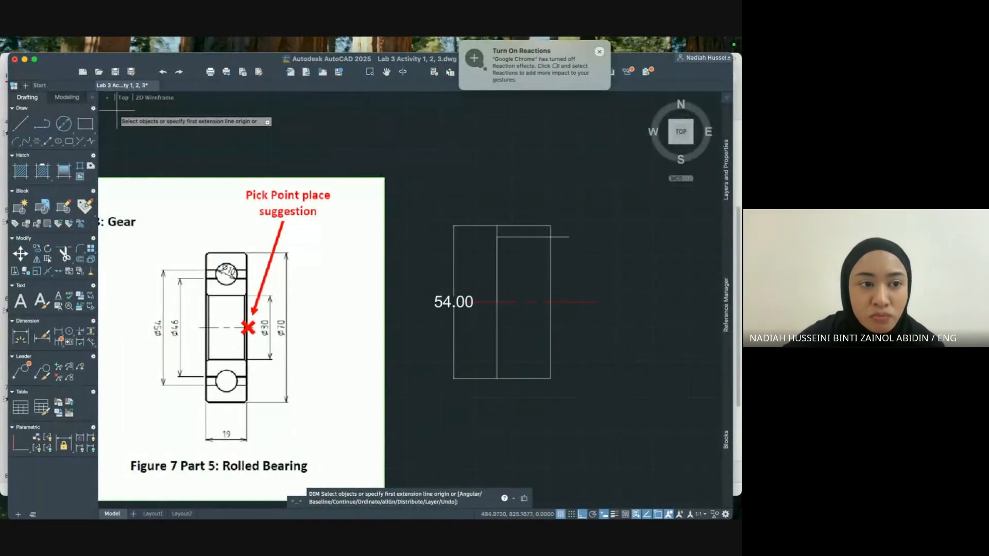
Draw lines from the left edge's midpoint up 35, across to the right edge's alignment, and down to the rectangle's upper right corner.
click(21, 123)
click(496, 301)
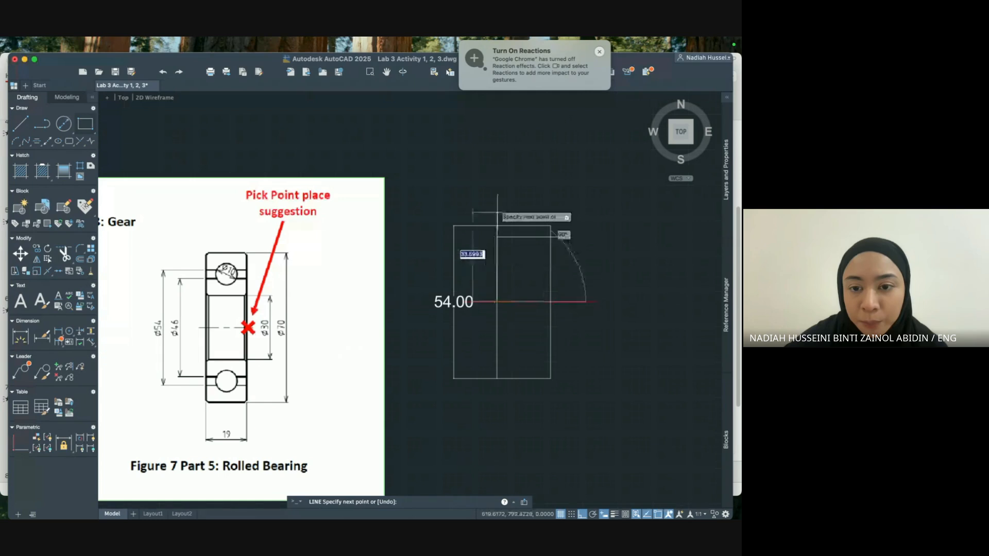
text(35)
key(Return)
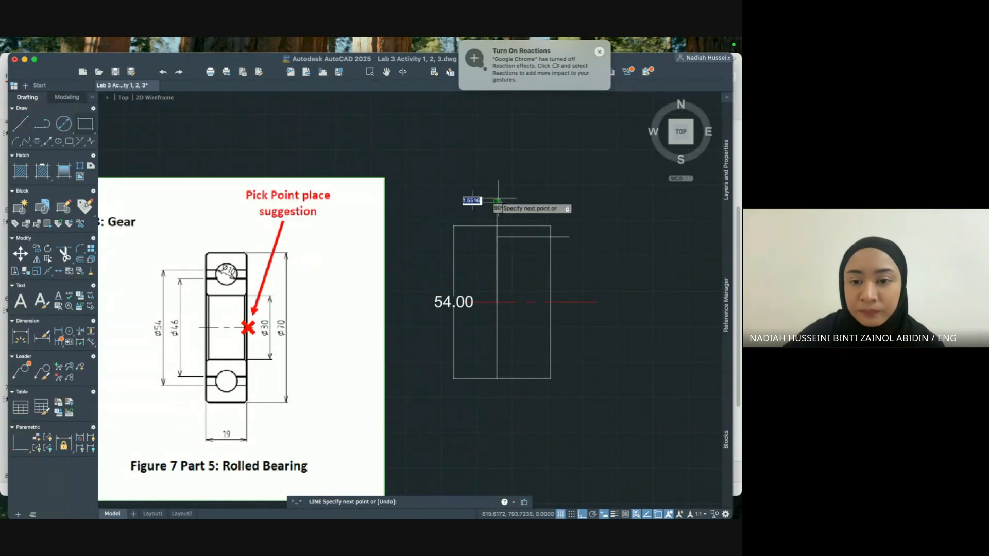
click(550, 203)
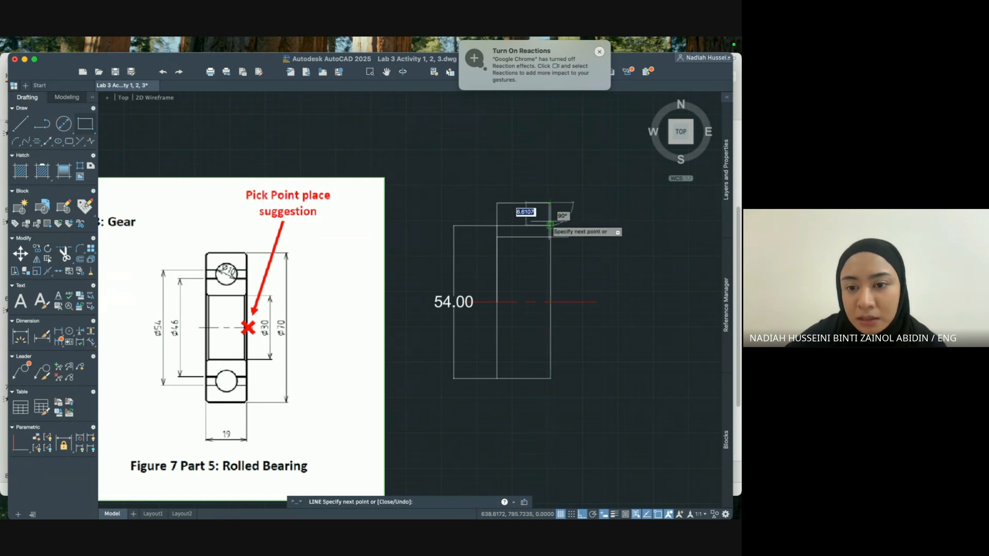
key(Escape)
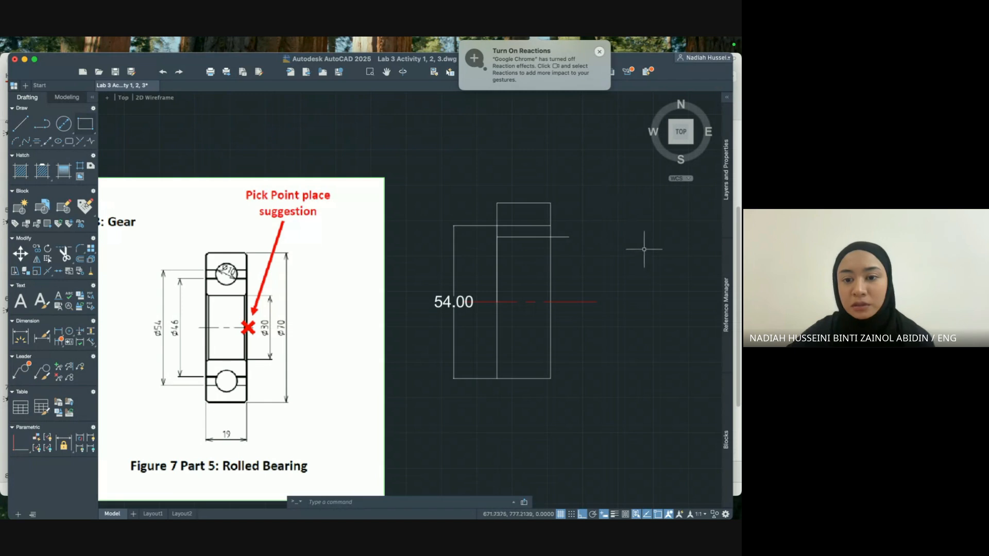
Trim the overhang of the lower inner horizontal line beyond the rectangle's right edge.
text(tr)
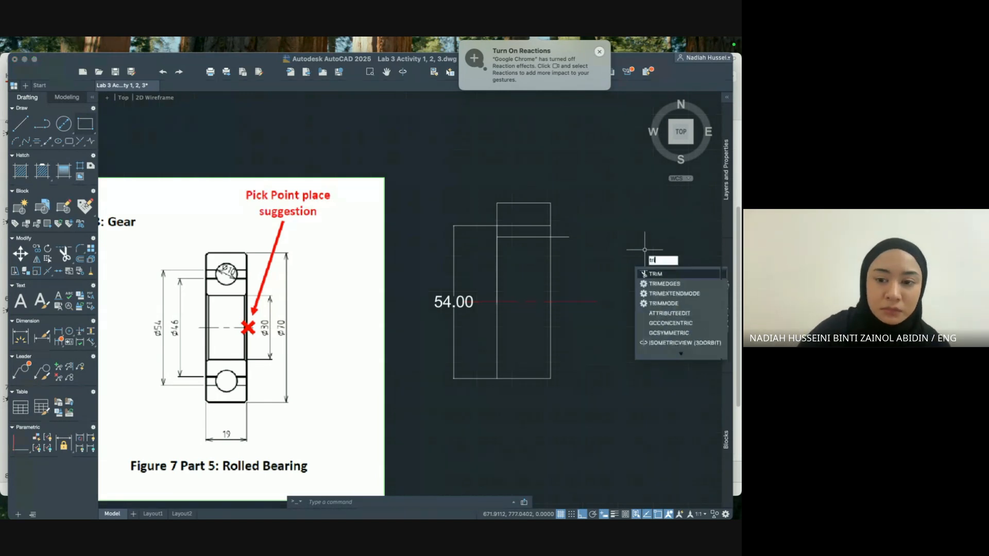
key(Return)
click(564, 237)
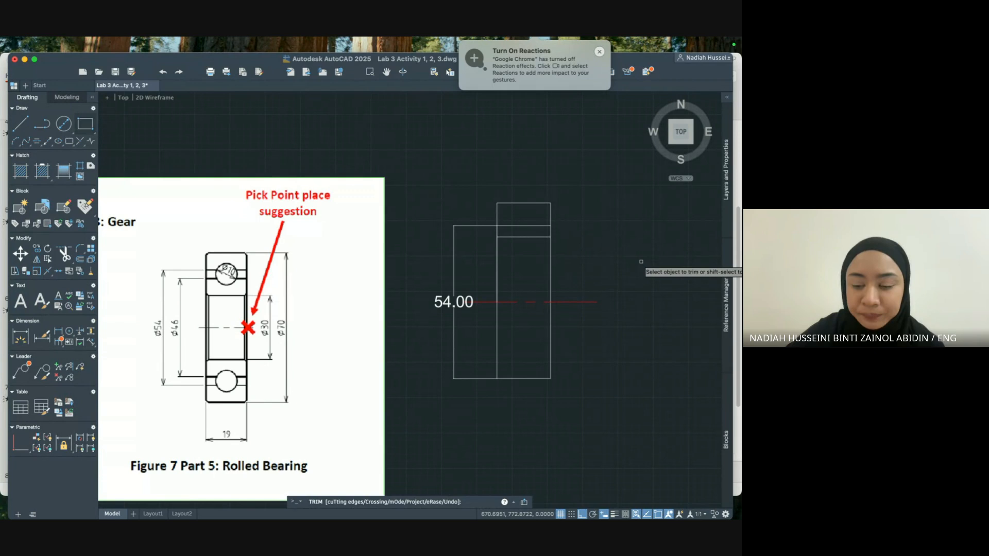
click(484, 227)
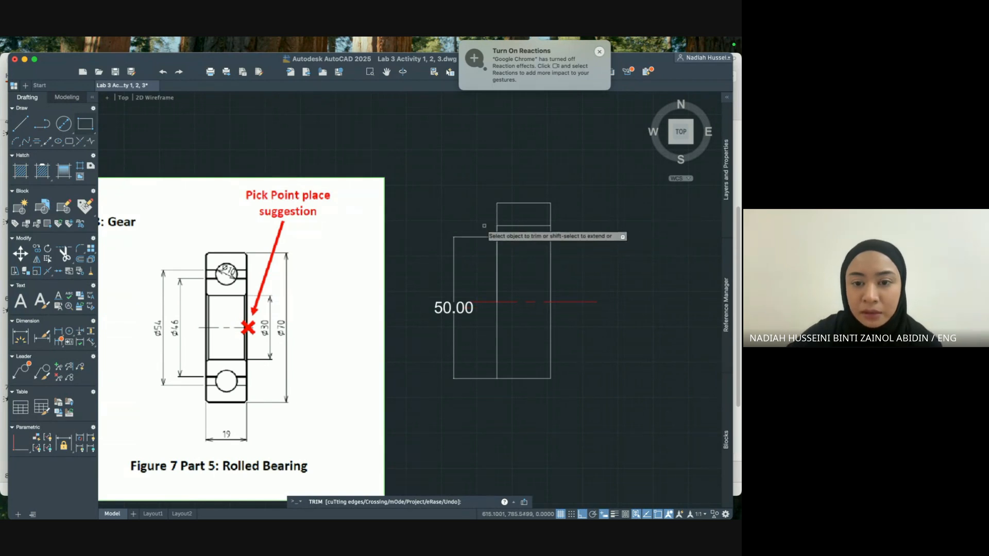
key(Escape)
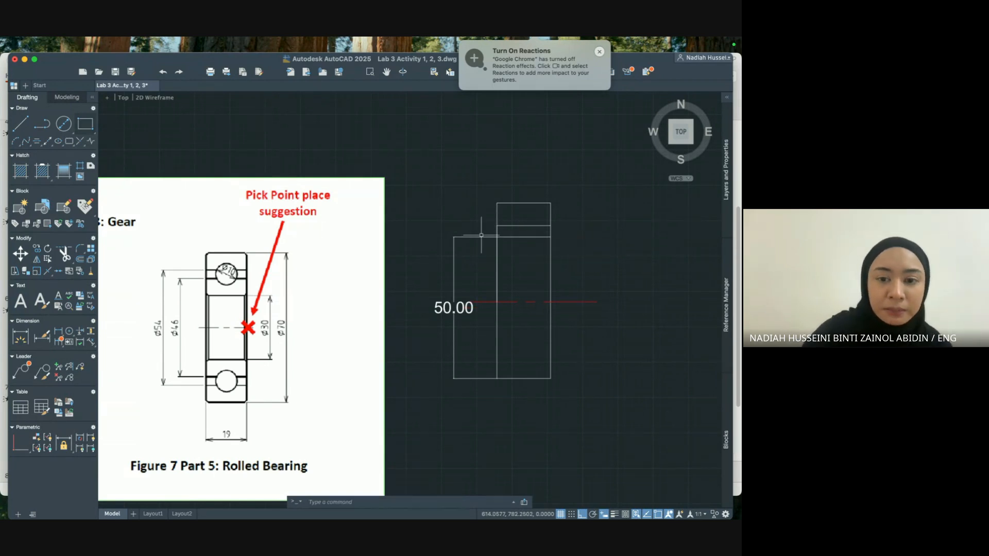
Delete the height dimension beside the rectangle's left edge.
click(453, 238)
mouse_move(454, 237)
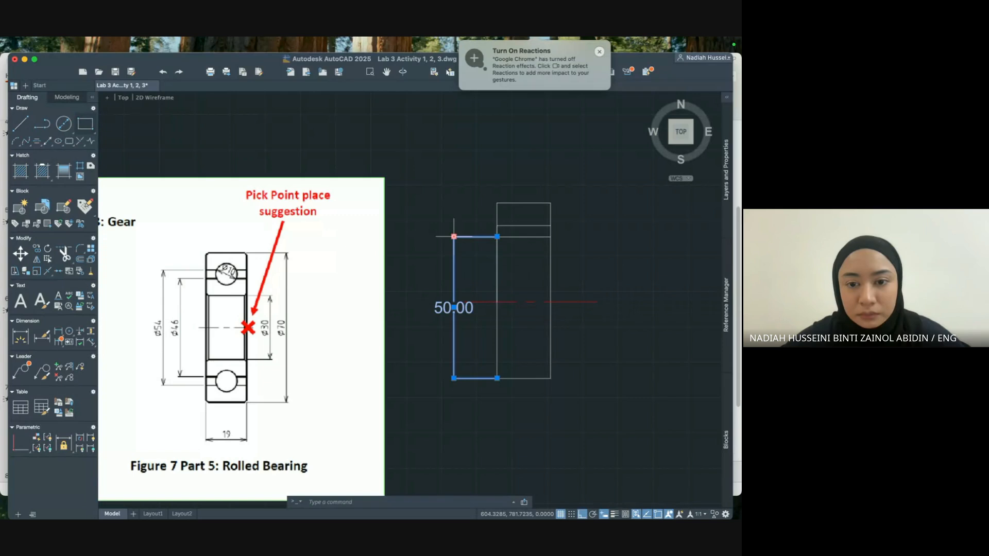
click(452, 251)
text(=)
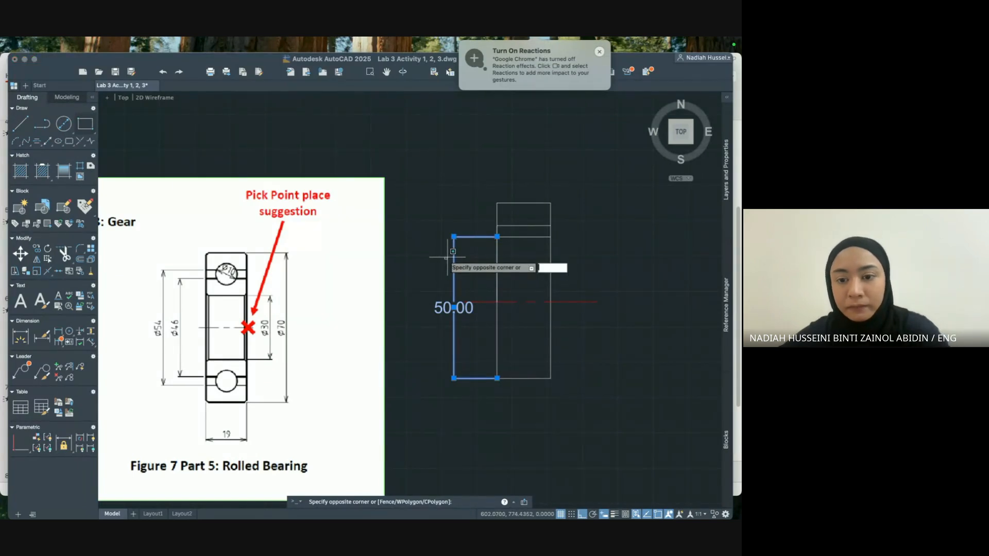
key(Escape)
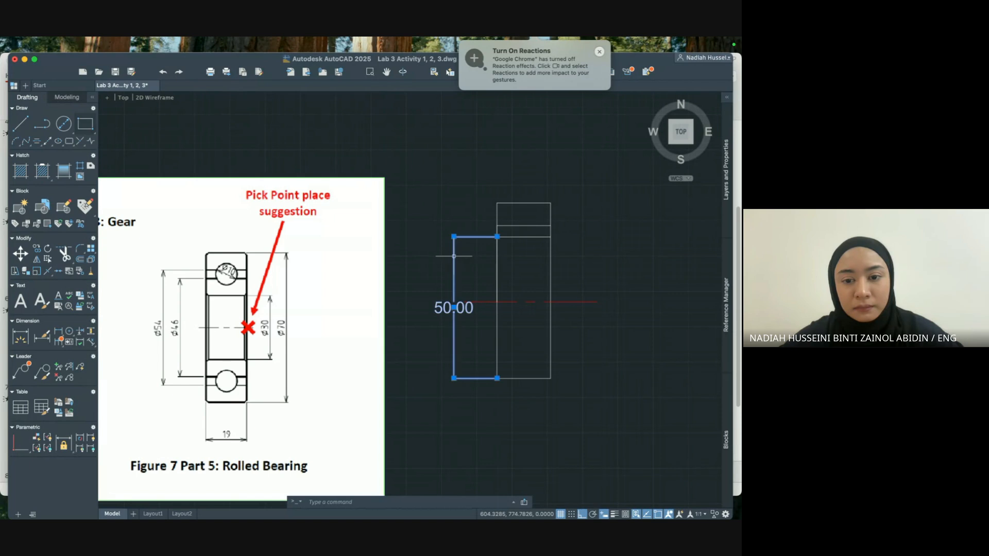
key(Delete)
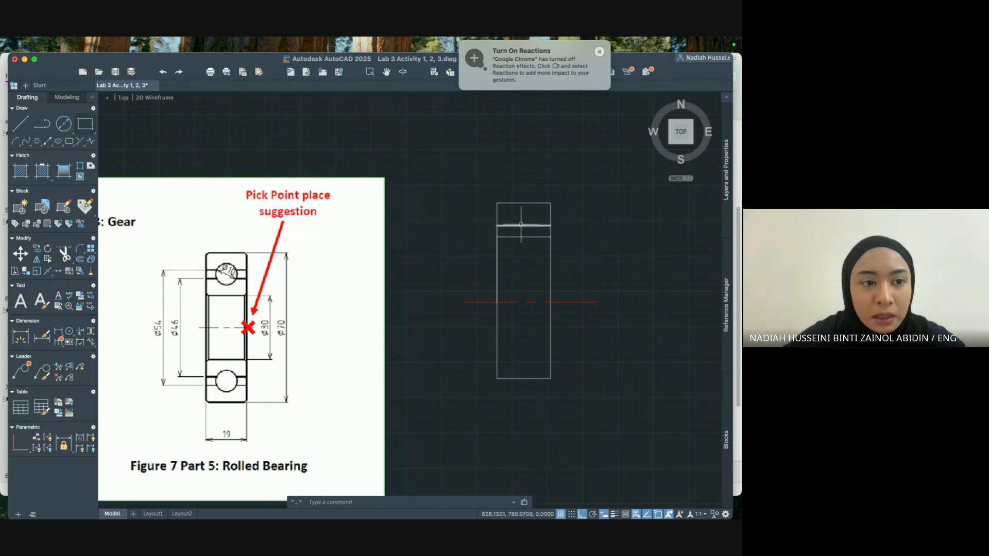
Draw a vertical line about 11 long across the two inner horizontal lines, near the middle of the bearing's width.
click(63, 124)
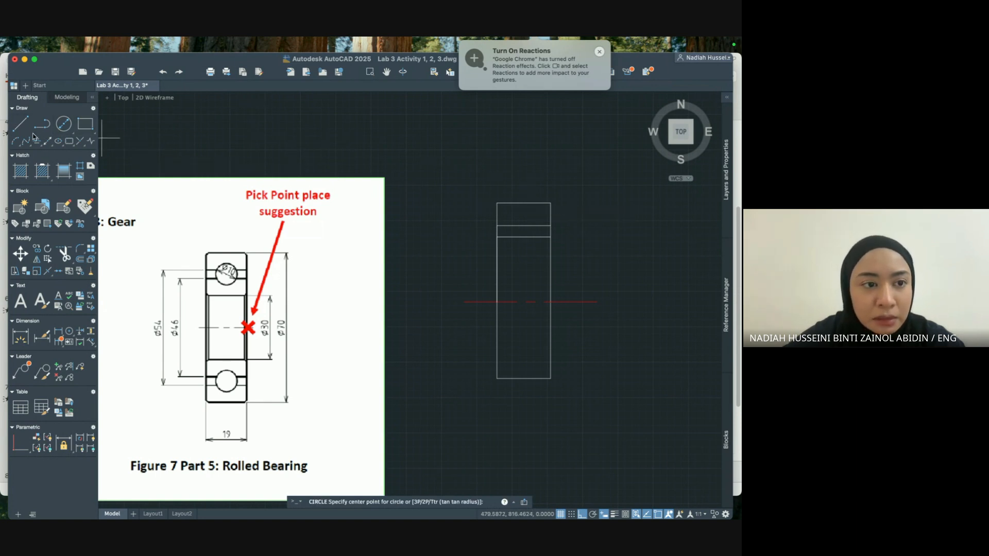
click(20, 124)
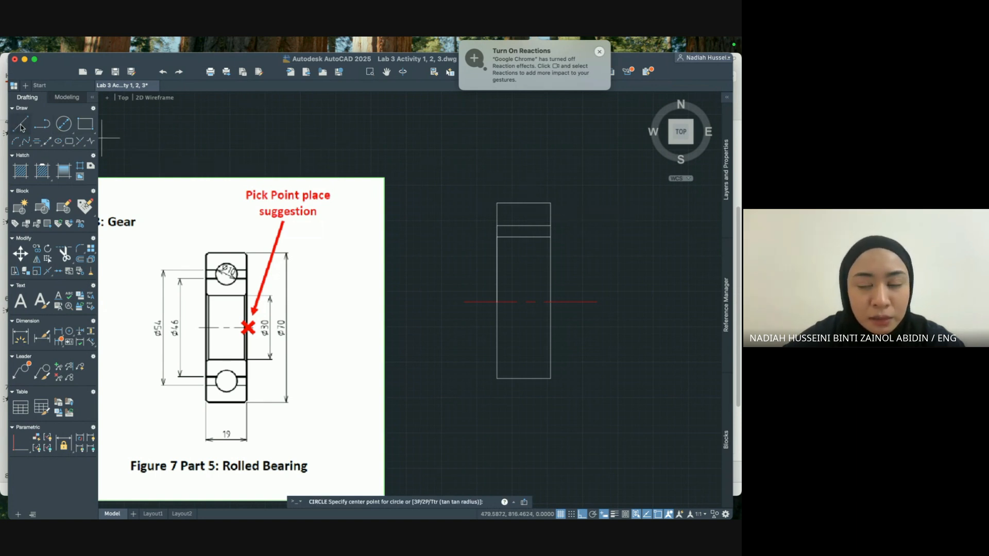
click(524, 217)
click(523, 248)
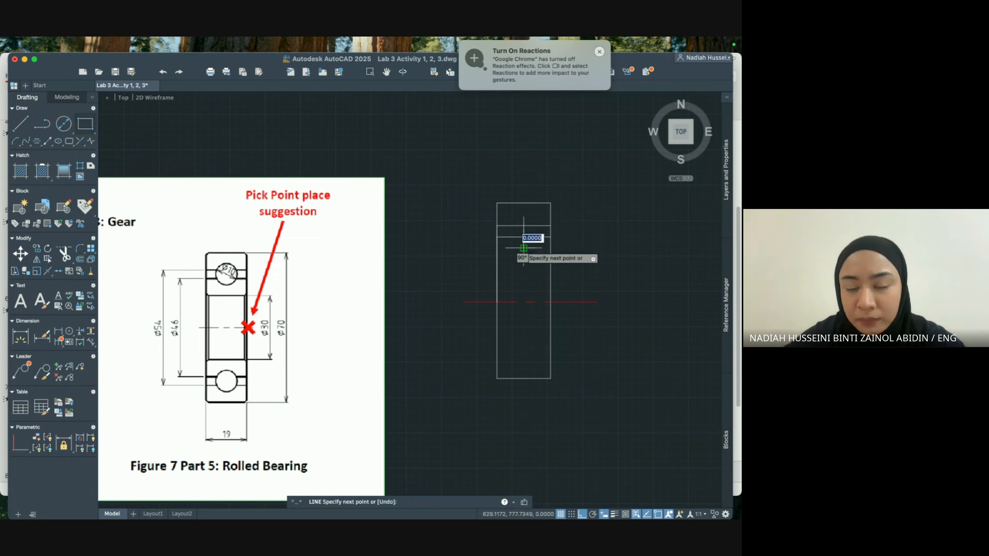
key(Escape)
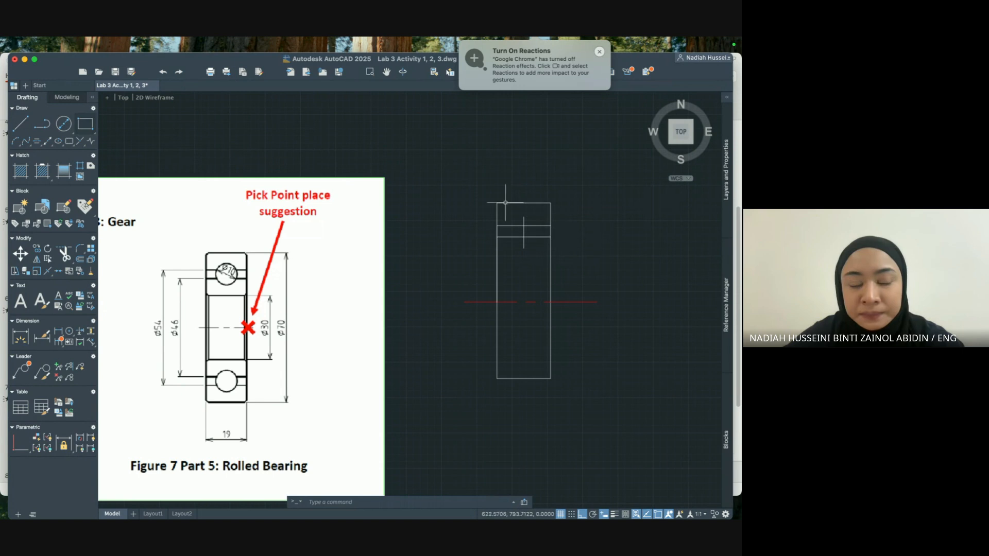
Stretch both ends of the short vertical line so that it spans exactly between the two inner horizontal lines.
click(524, 220)
click(523, 202)
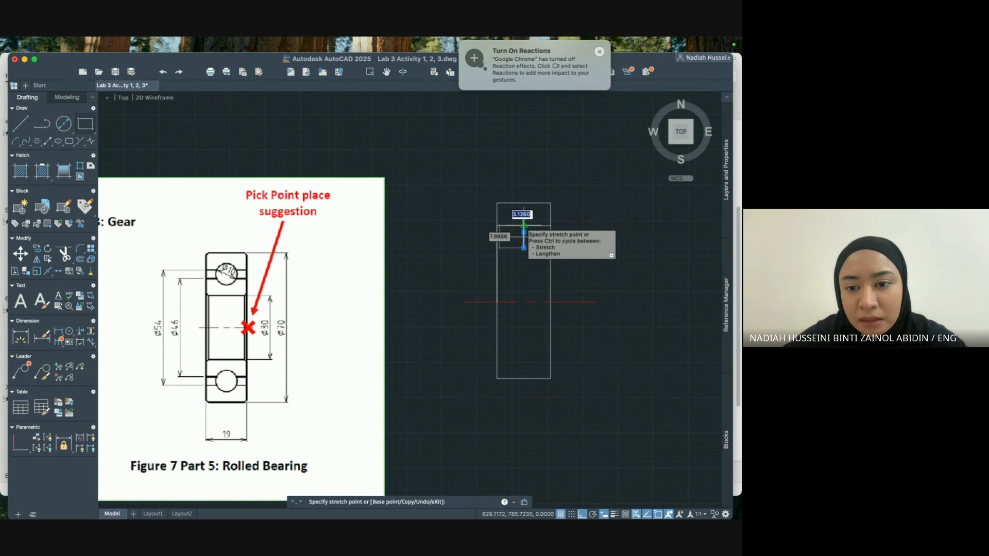
click(524, 225)
click(523, 248)
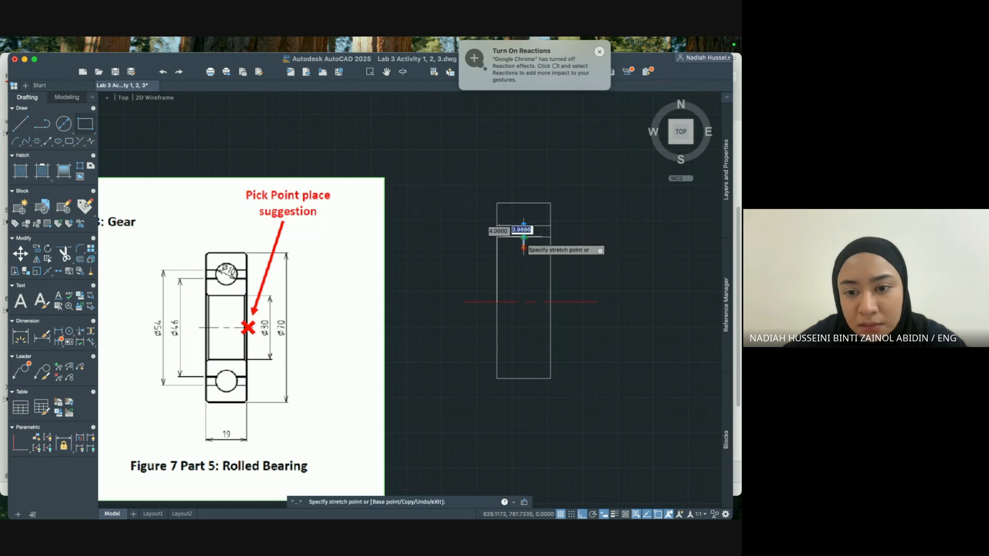
click(523, 238)
scroll(535, 232, up, 2)
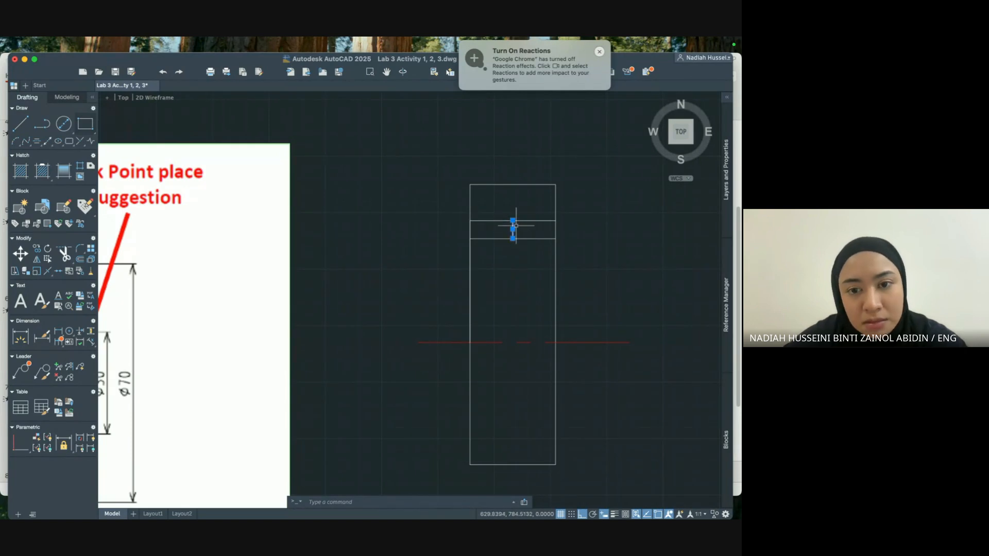
key(Escape)
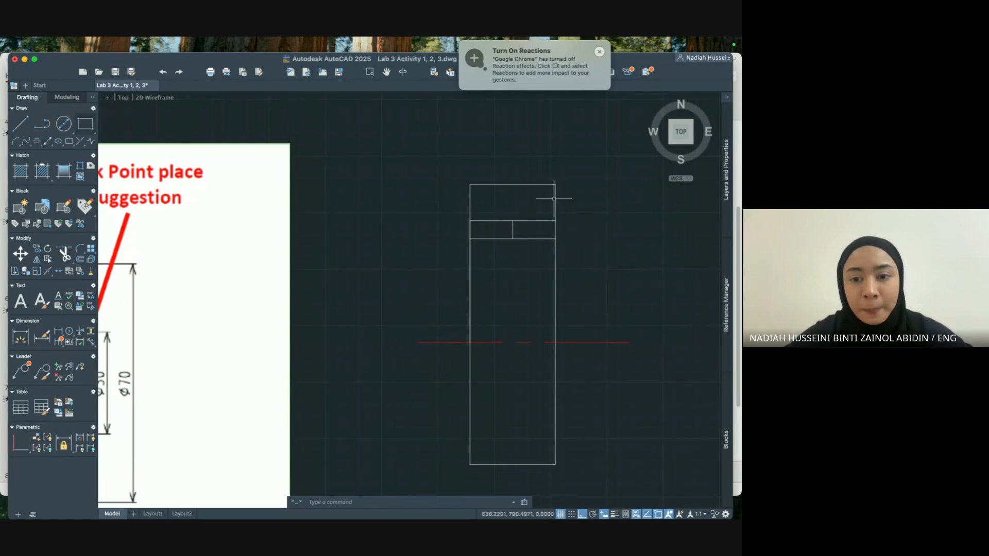
click(70, 129)
click(88, 143)
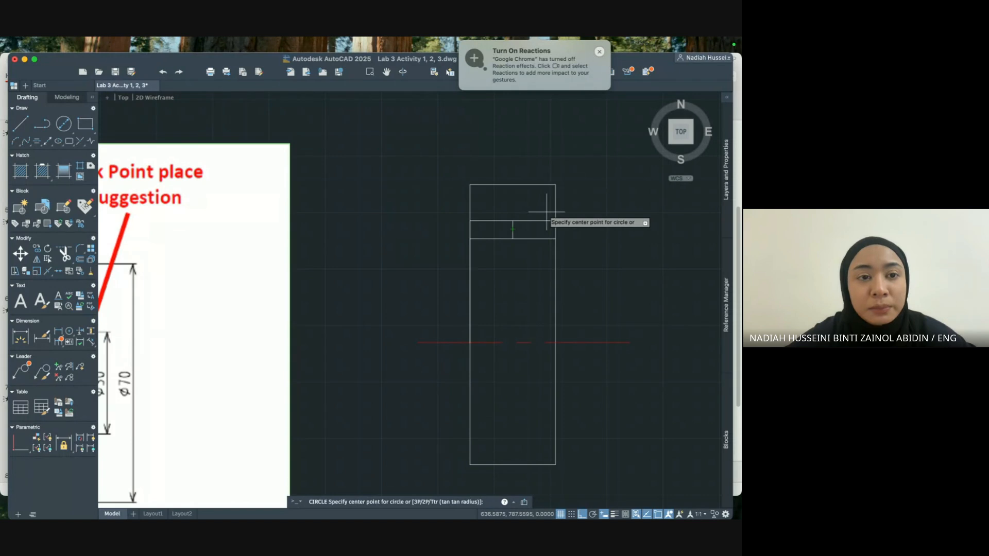
key(Escape)
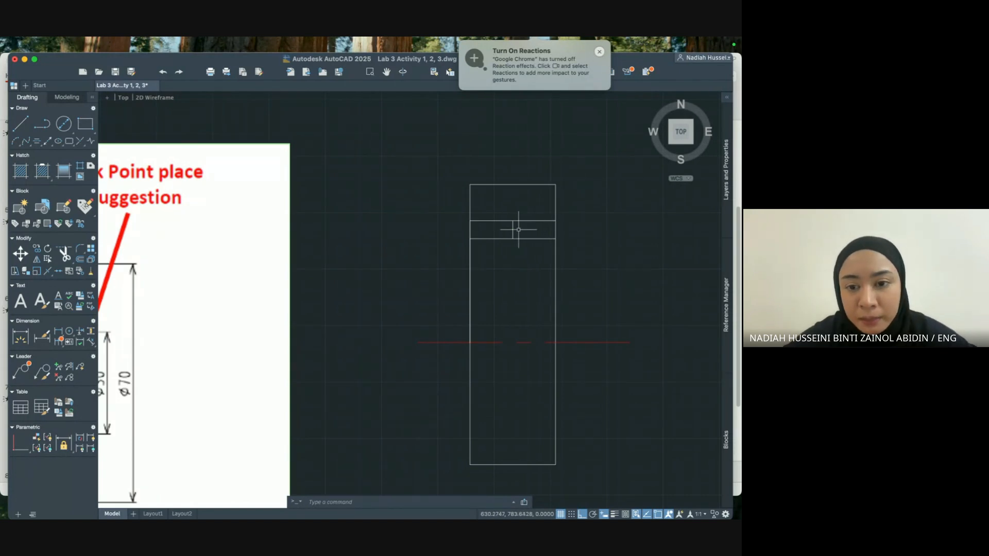
Stretch the upper end of the short vertical line upward, beyond the upper inner horizontal line.
click(513, 226)
click(512, 220)
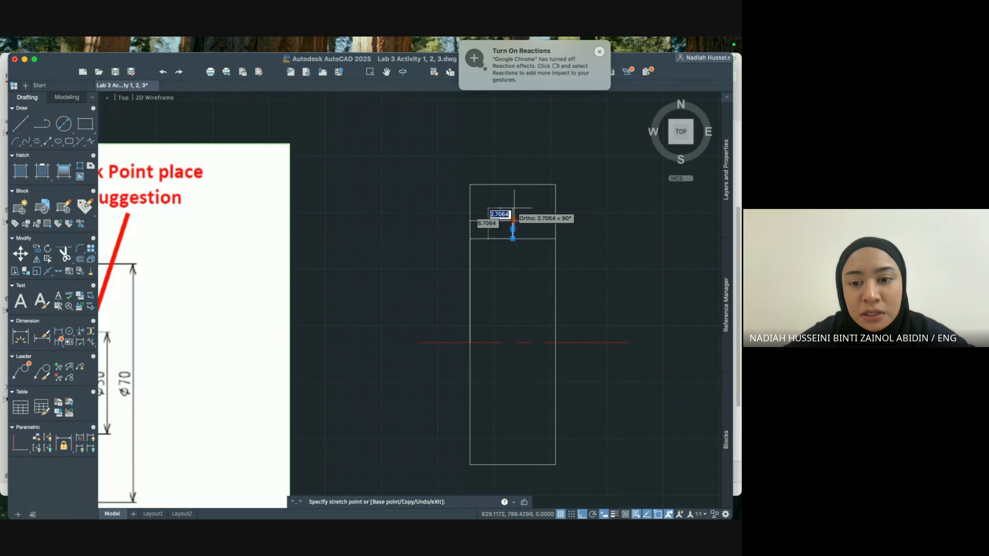
click(512, 207)
key(Escape)
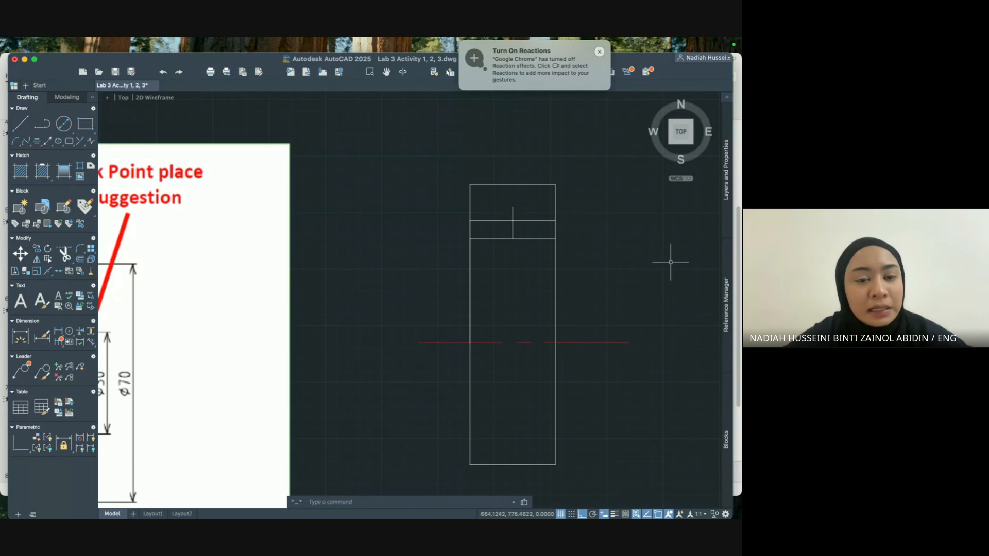
click(60, 132)
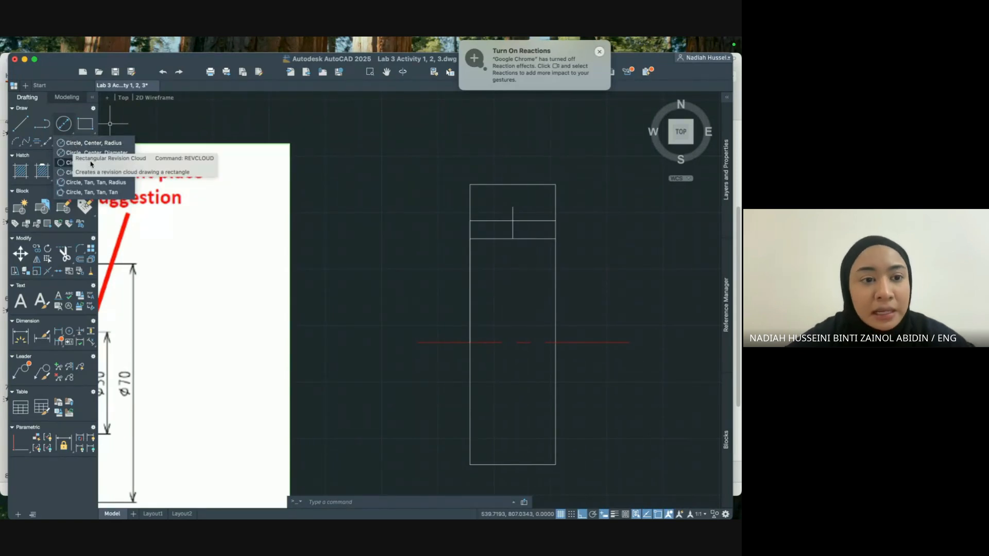
click(75, 143)
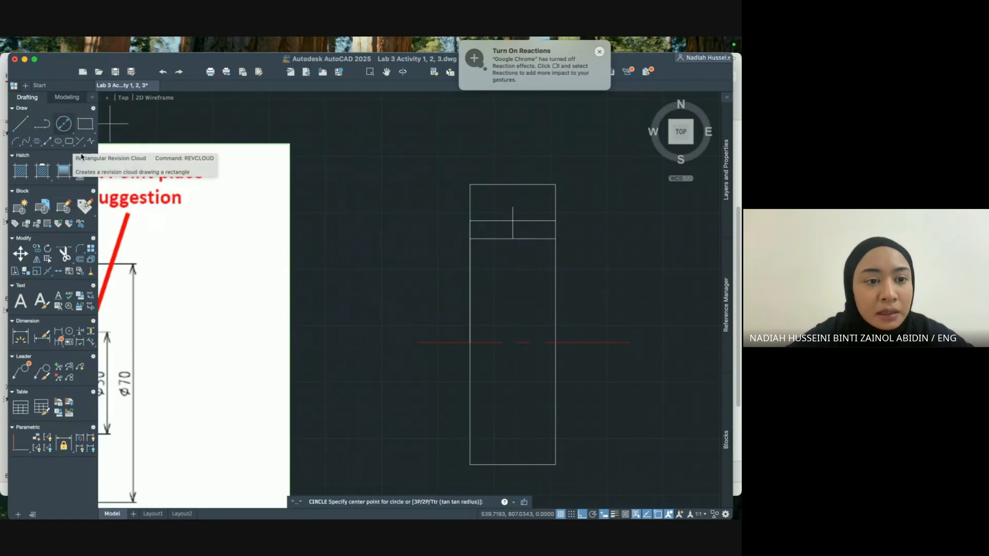
click(513, 220)
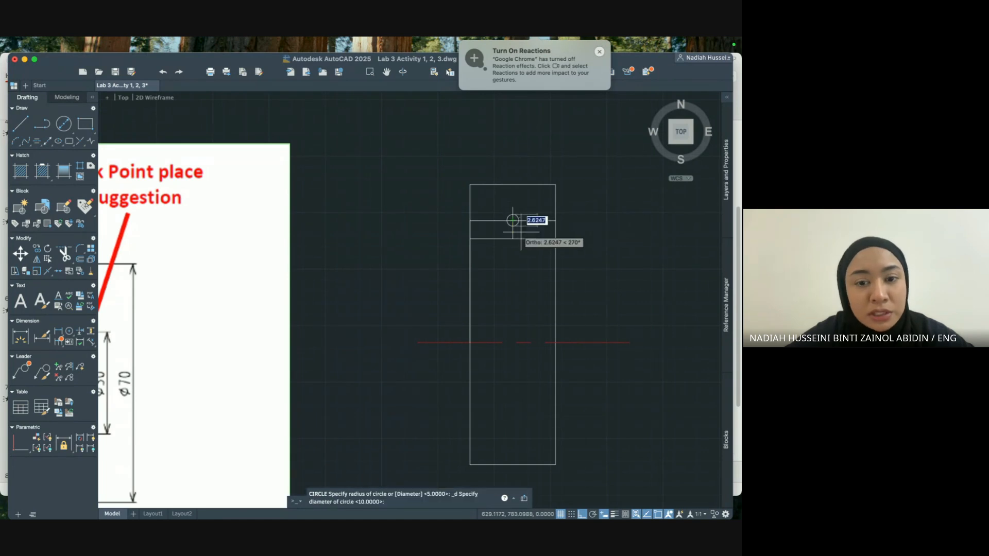
key(Escape)
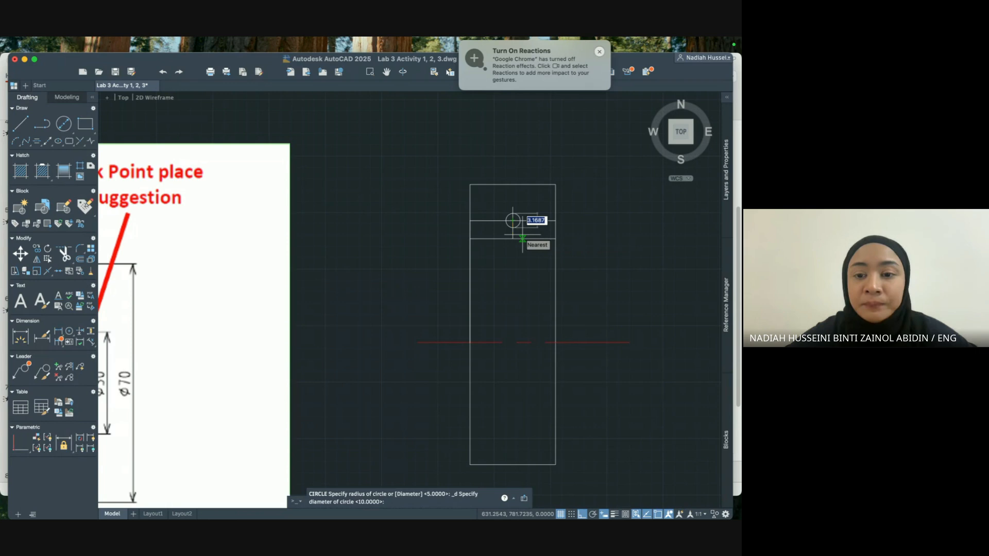
Stretch the upper end of the short vertical line back down onto the upper inner horizontal line.
click(512, 212)
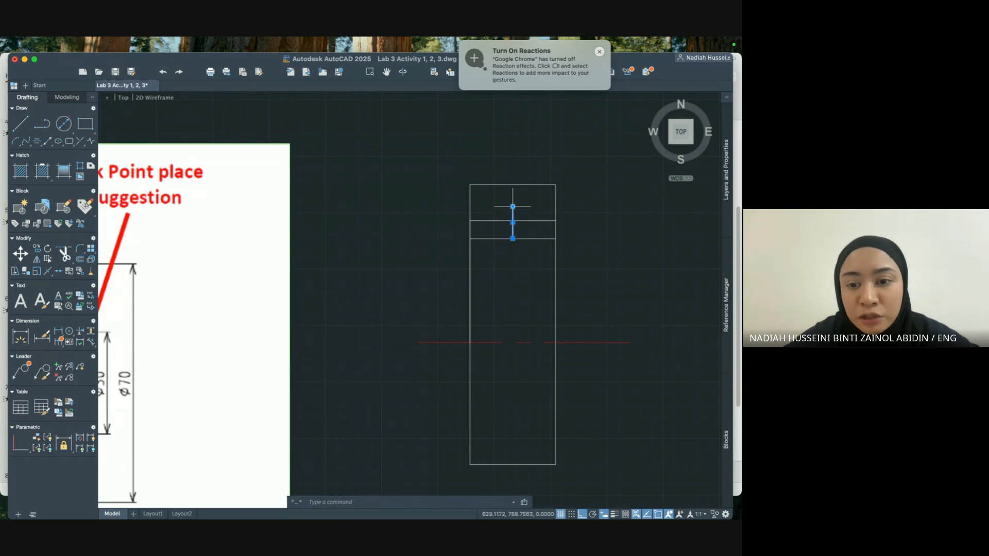
click(512, 206)
click(513, 220)
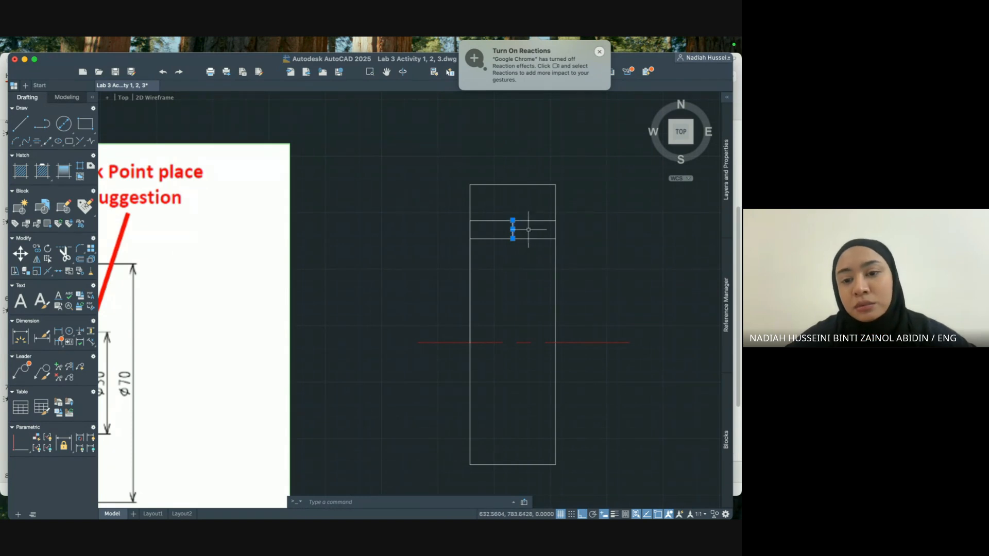
key(Escape)
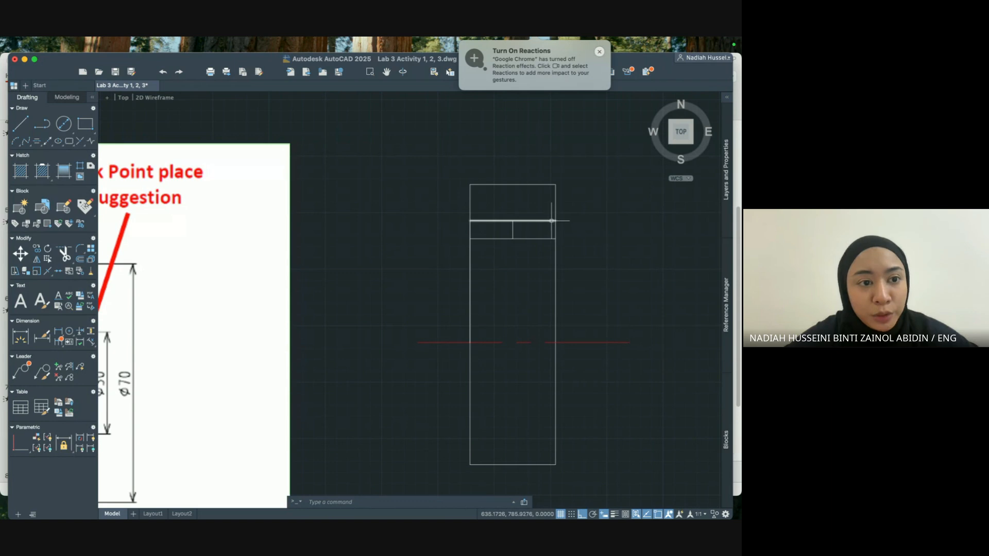
Draw a 10 diameter circle centred on the midpoint of the short vertical line.
click(64, 129)
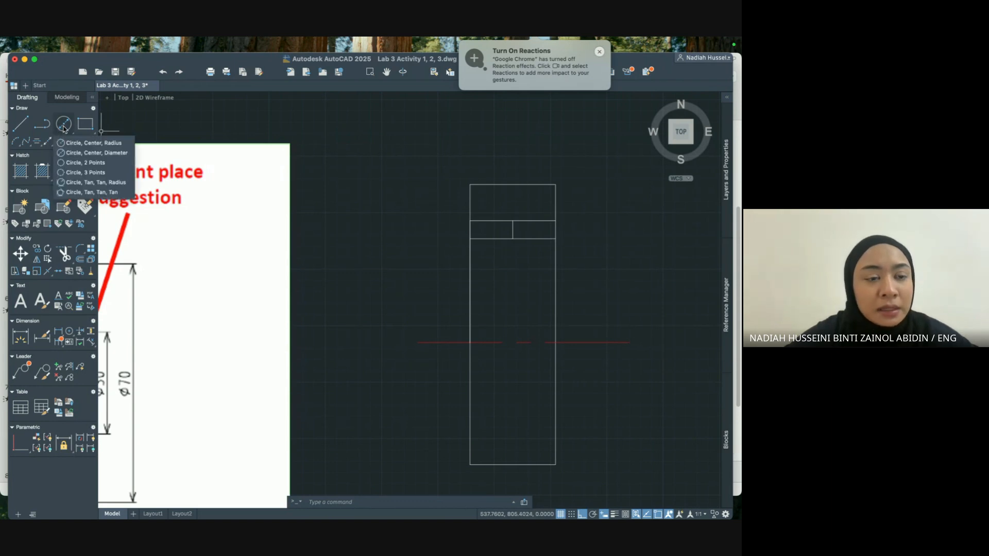
click(72, 153)
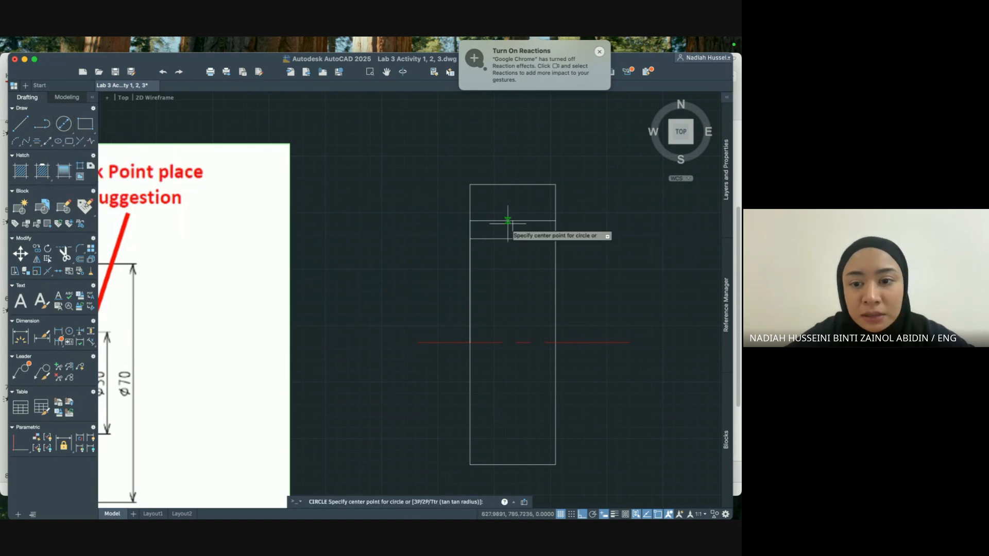
click(513, 230)
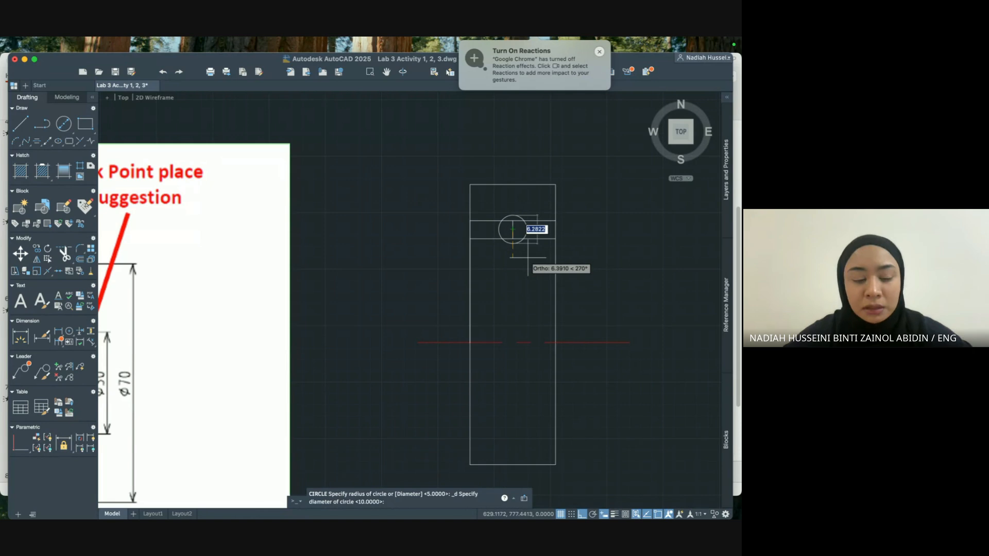
text(10)
key(Return)
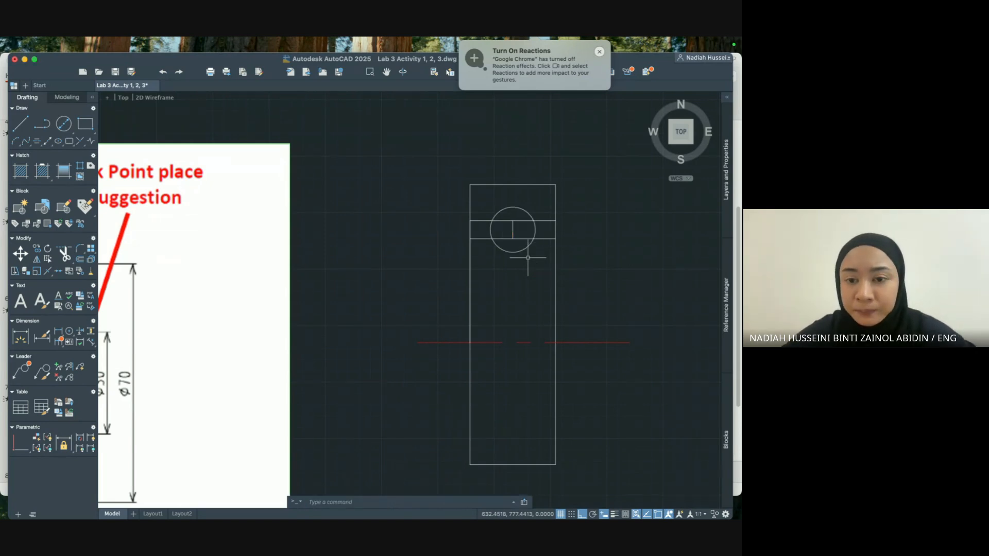
Trim away the vertical line and the parts of both inner horizontal lines that lie inside the circle.
text(trim)
key(Return)
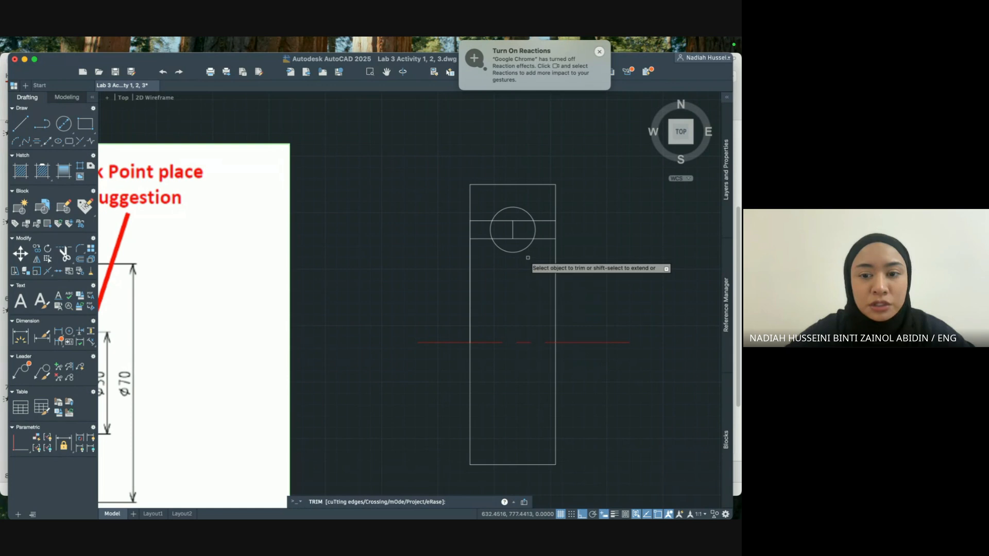
click(510, 221)
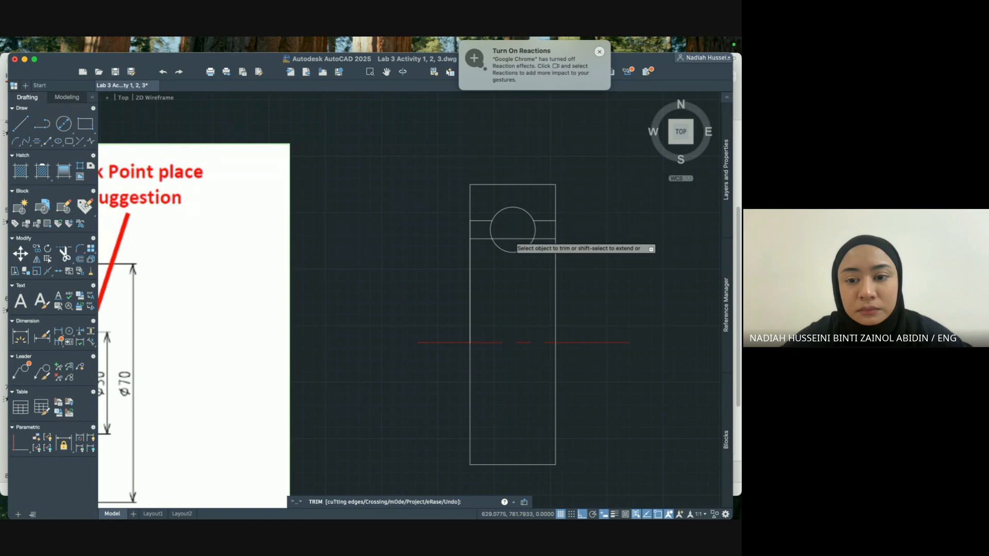
click(514, 239)
key(Escape)
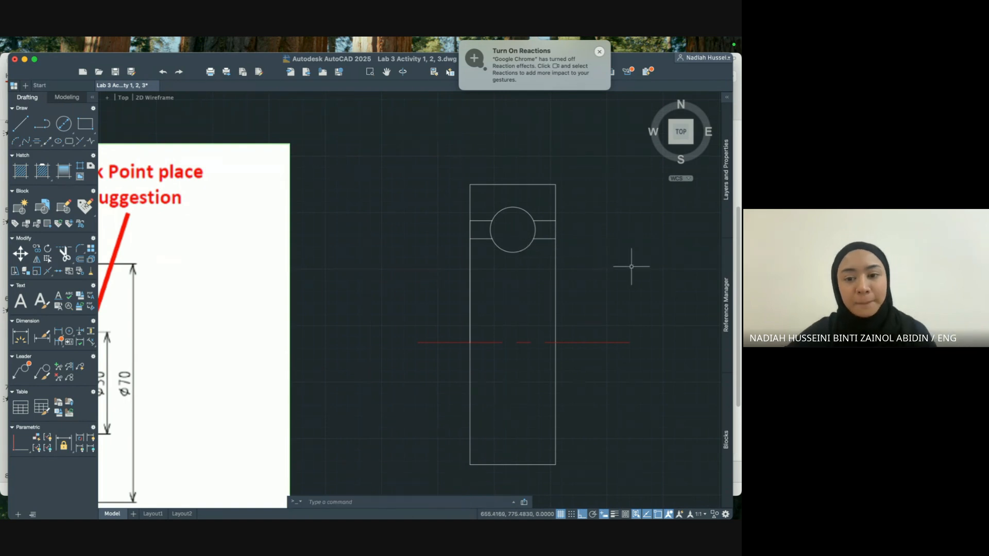
Draw a 19 long horizontal line from the rectangle's left edge to its right edge, between the circle and the red centreline.
scroll(632, 266, down, 2)
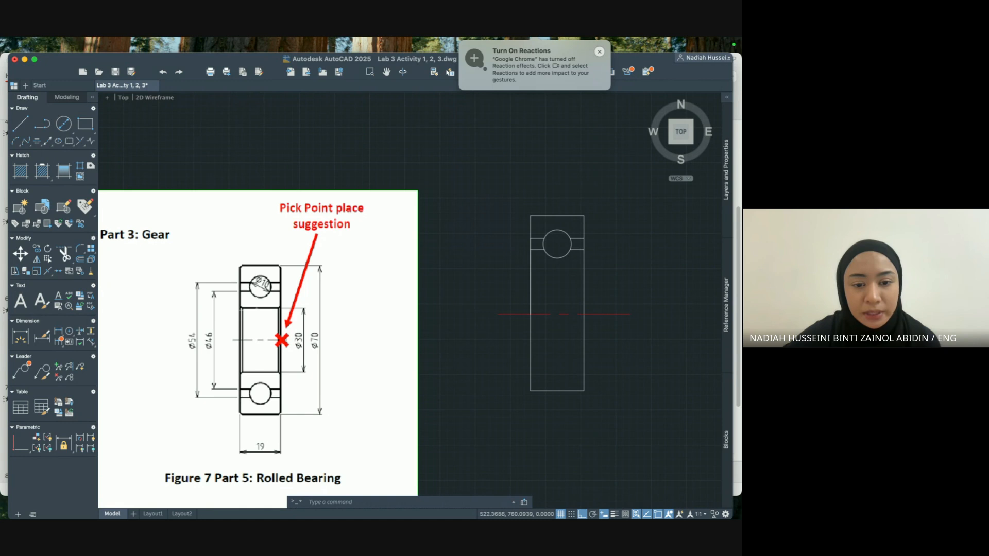
click(21, 124)
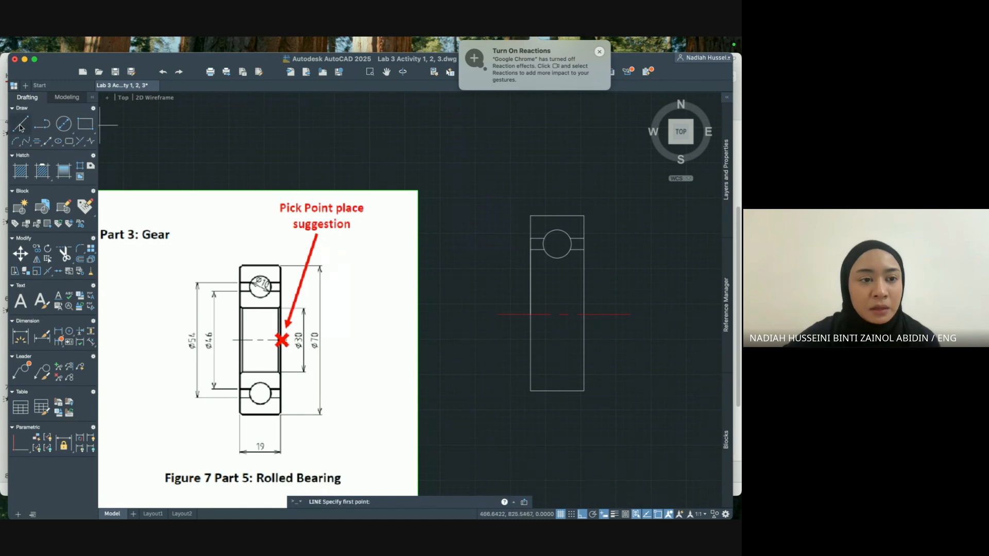
click(531, 315)
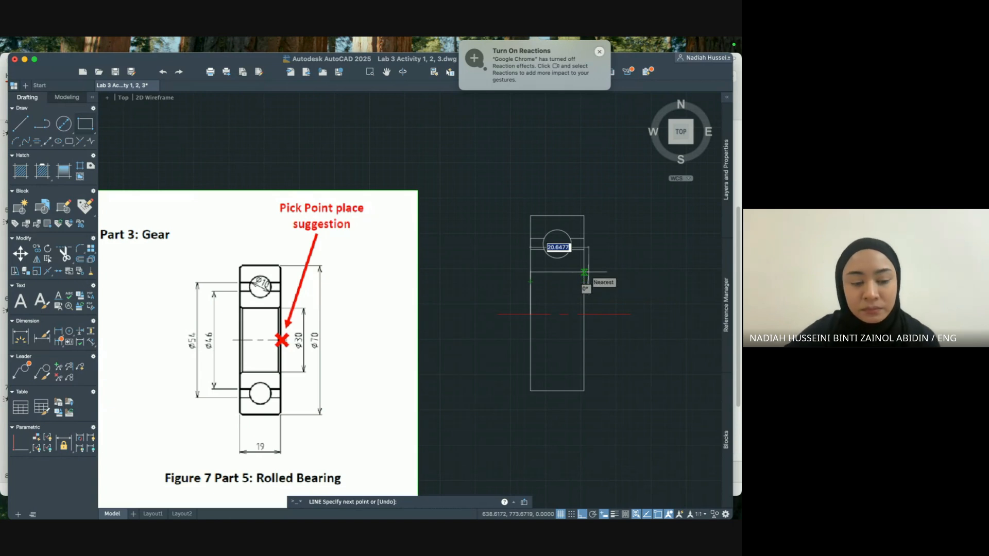
text(1)
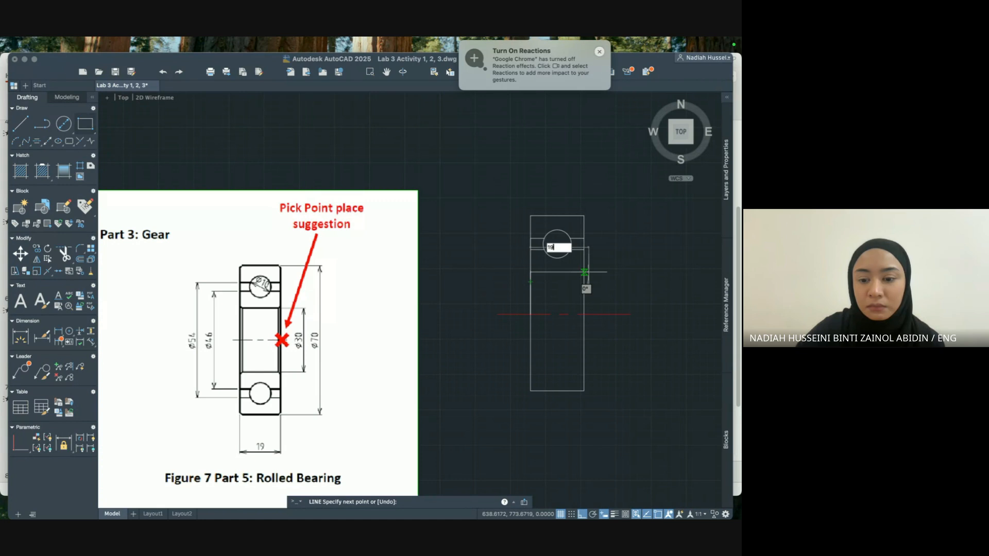
text(9)
key(Return)
key(Return)
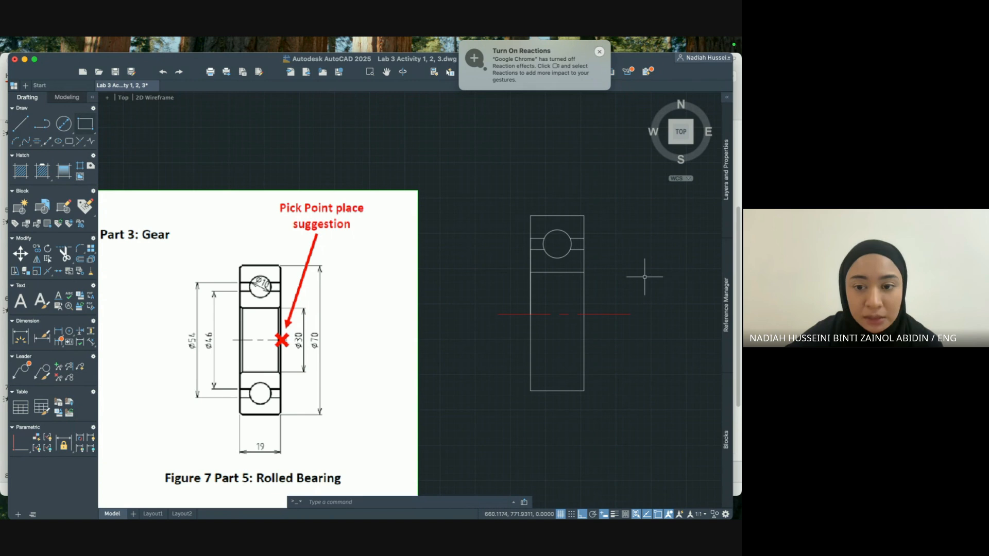
text(chamfer)
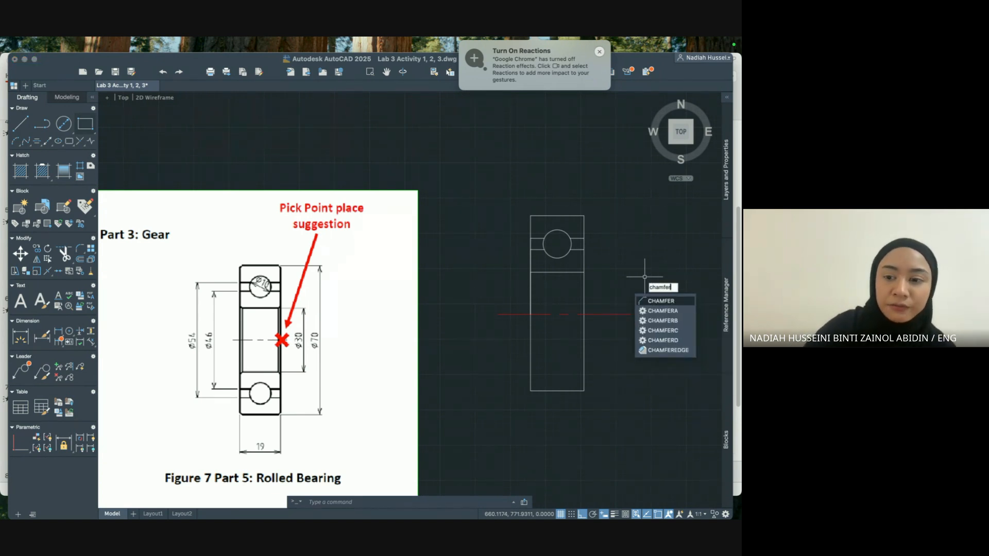
key(Return)
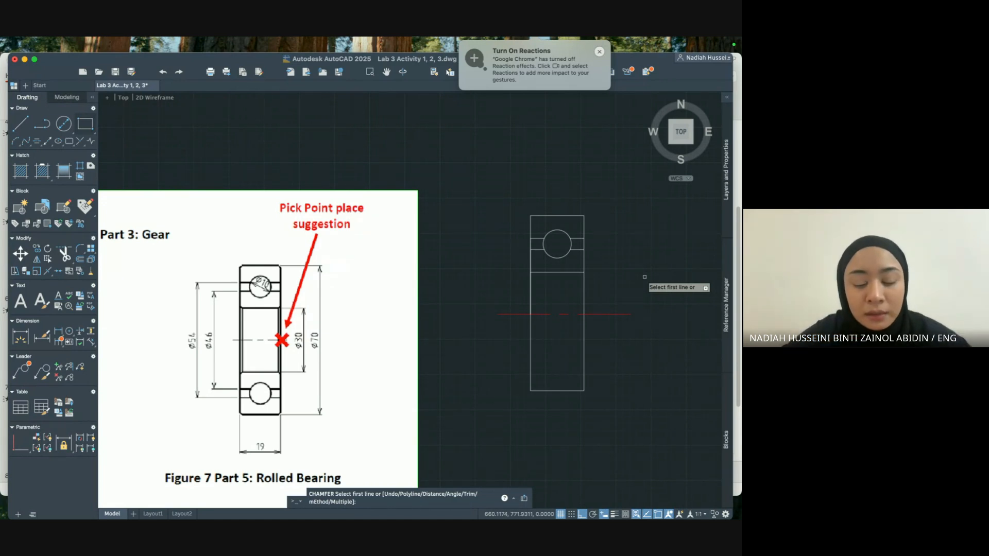
key(Escape)
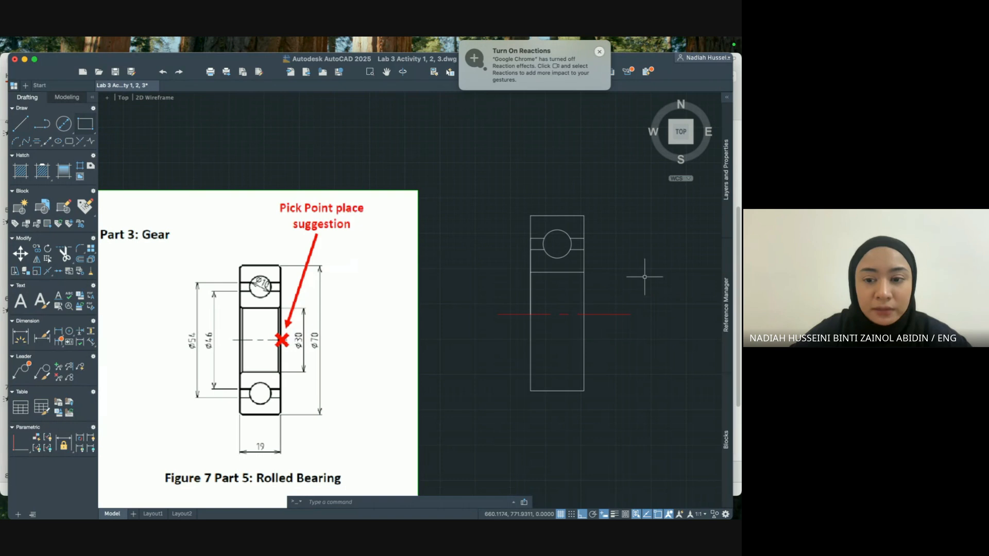
Chamfer the corner between the new horizontal line and the rectangle's left edge, on its upper side, with both distances set to 1.
text(chamfer)
key(Return)
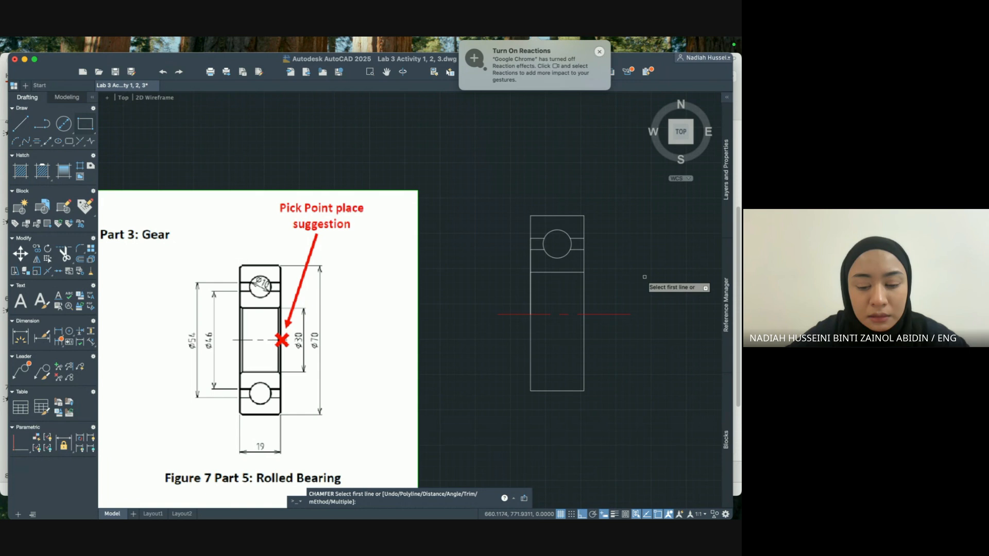
text(d)
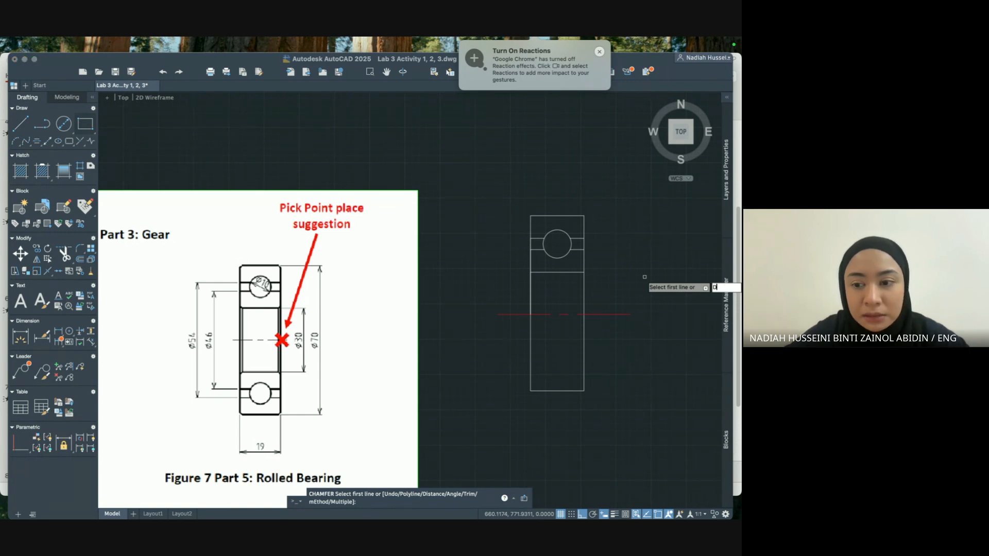
key(Return)
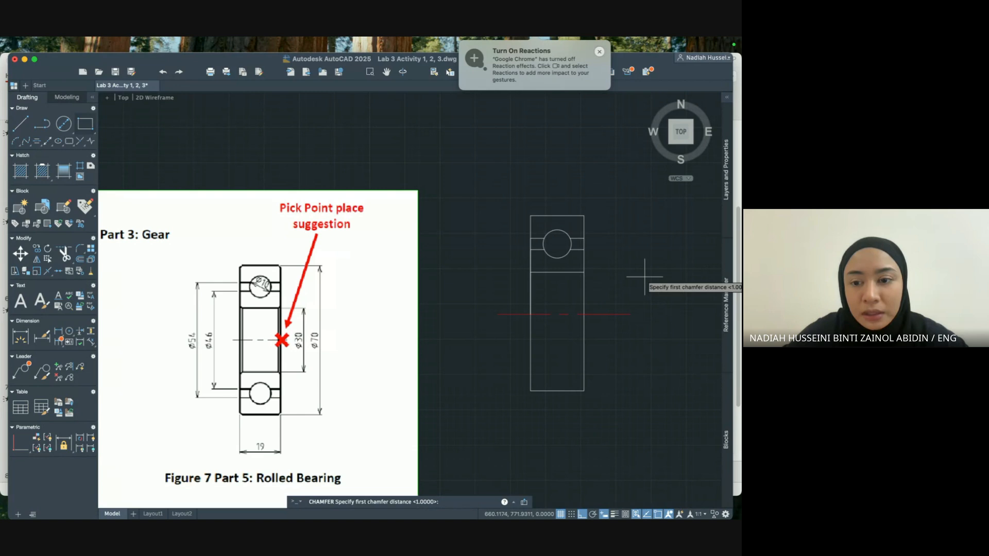
middle_drag(644, 276, 556, 280)
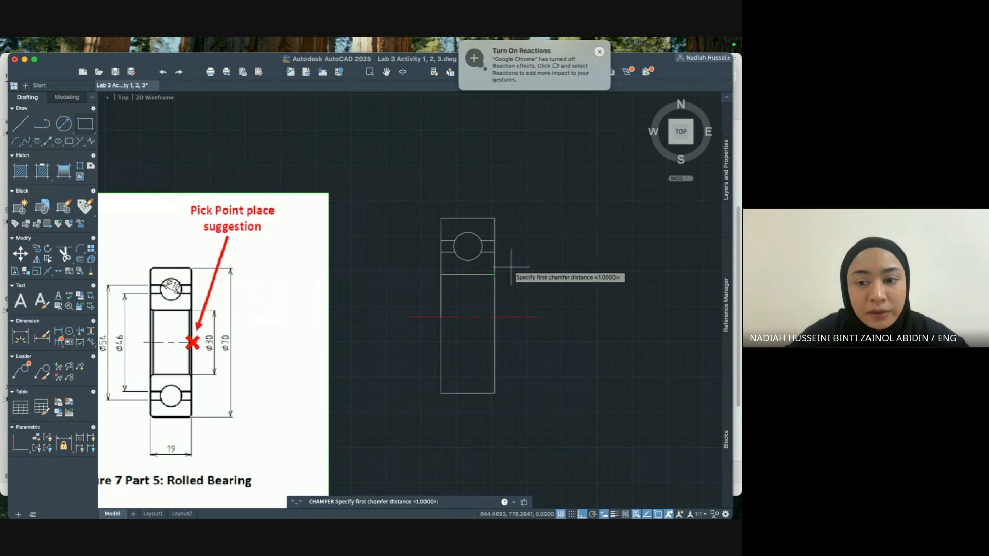
text(1)
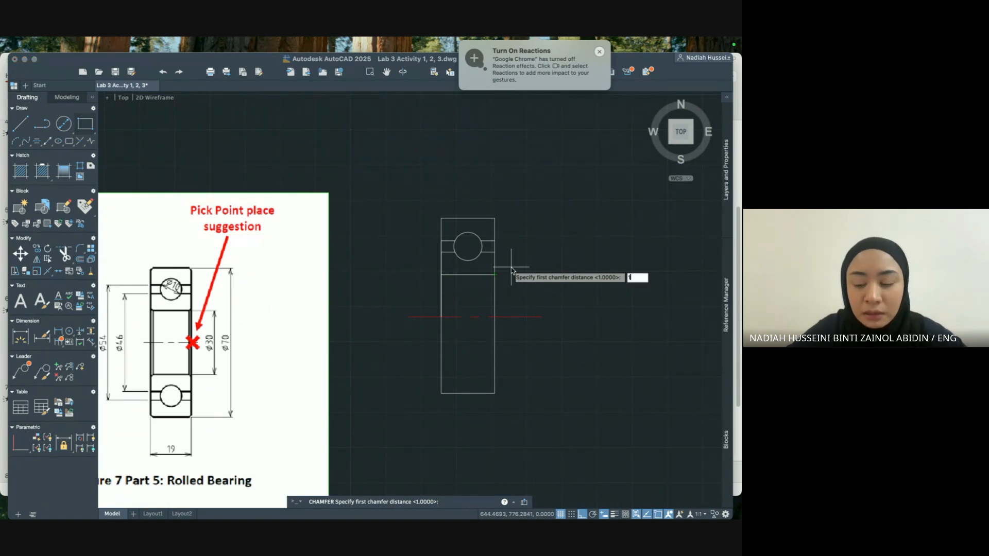
key(Return)
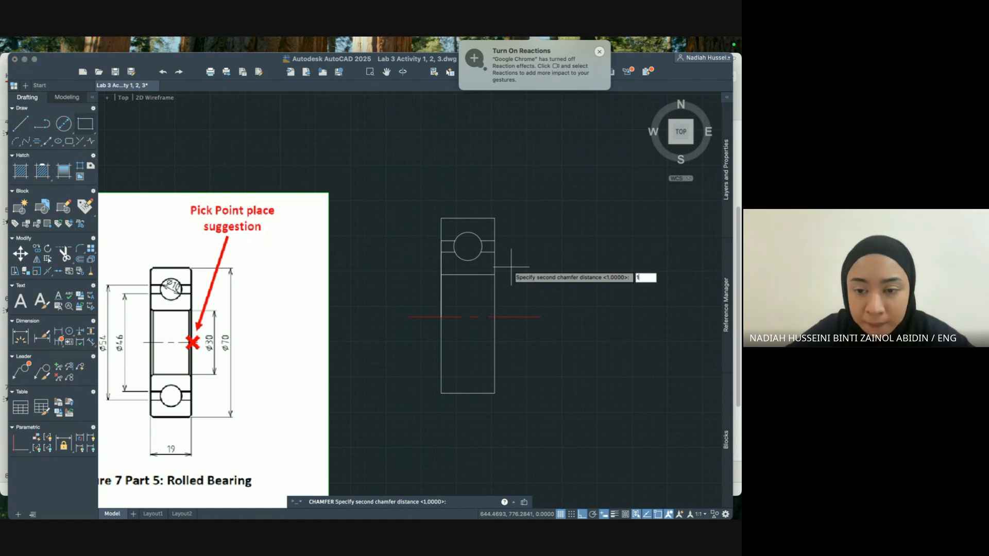
key(Return)
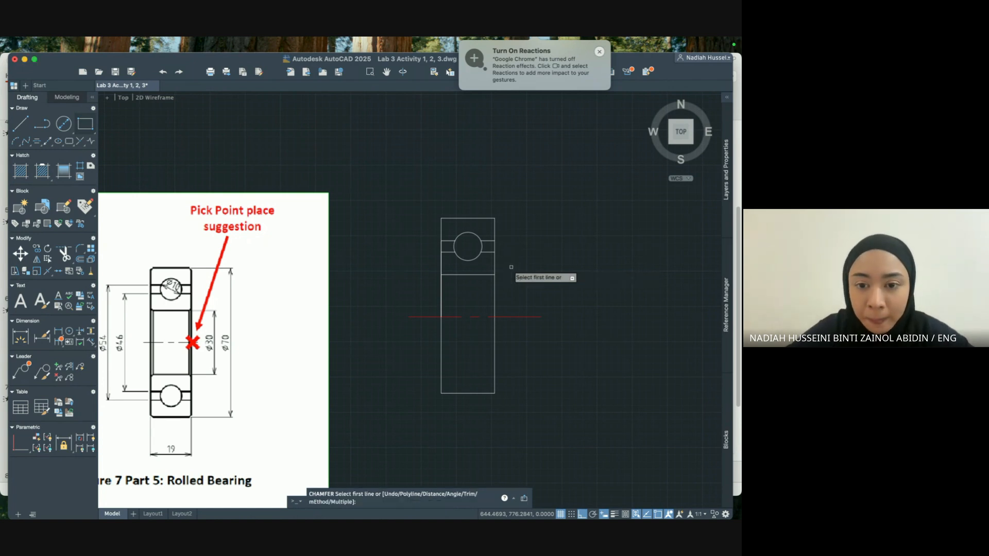
click(447, 273)
click(441, 265)
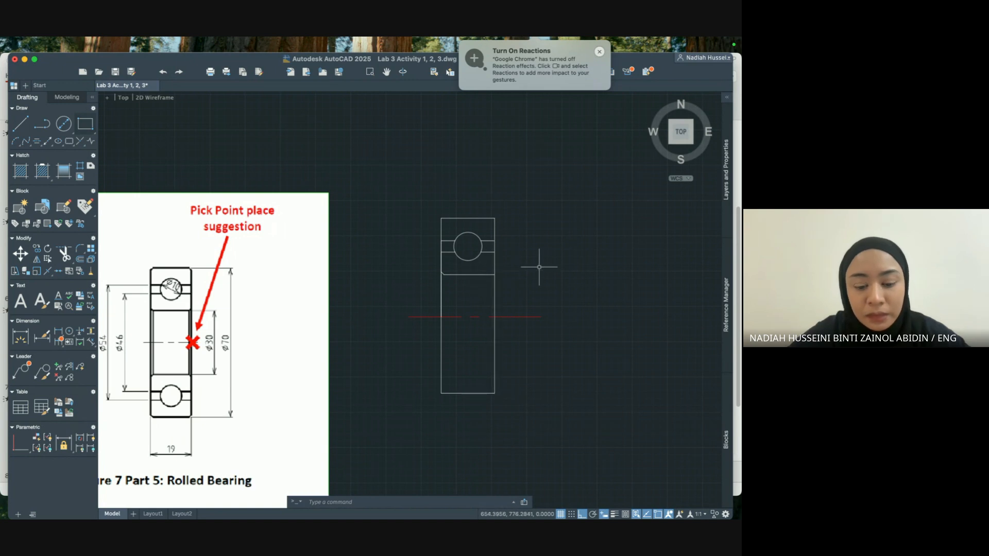
Chamfer the corner between the 19 long horizontal line and the rectangle's right edge, on the line's upper side.
text(ch)
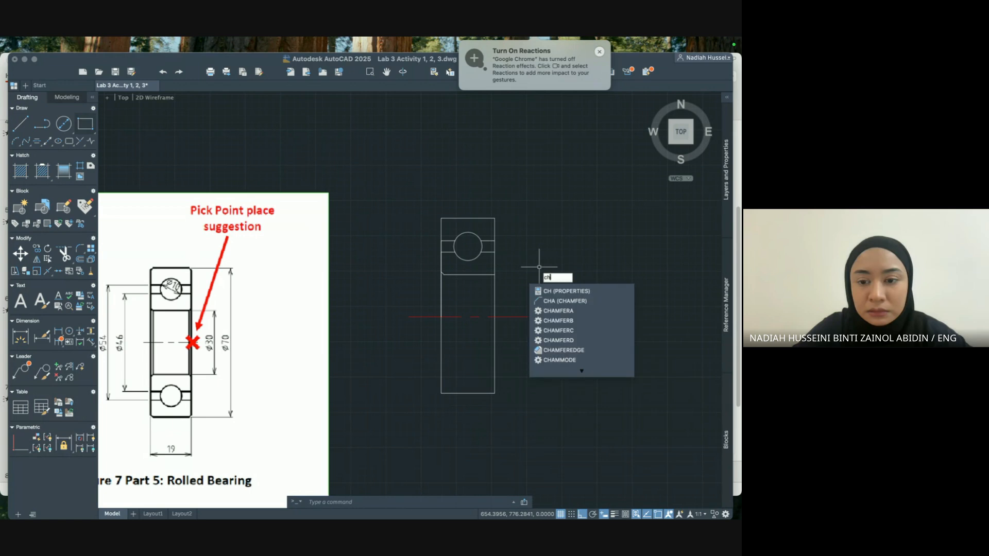
text(amfer)
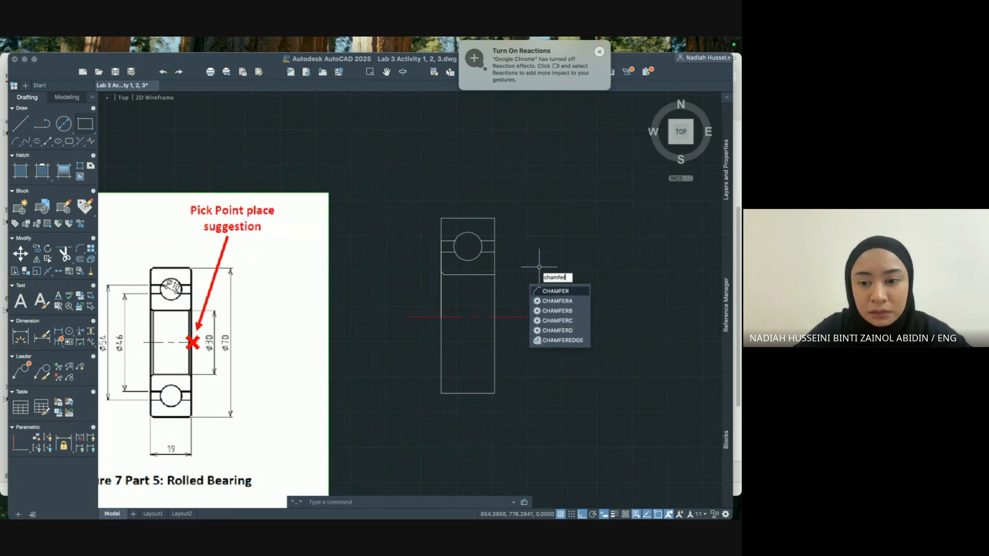
key(Return)
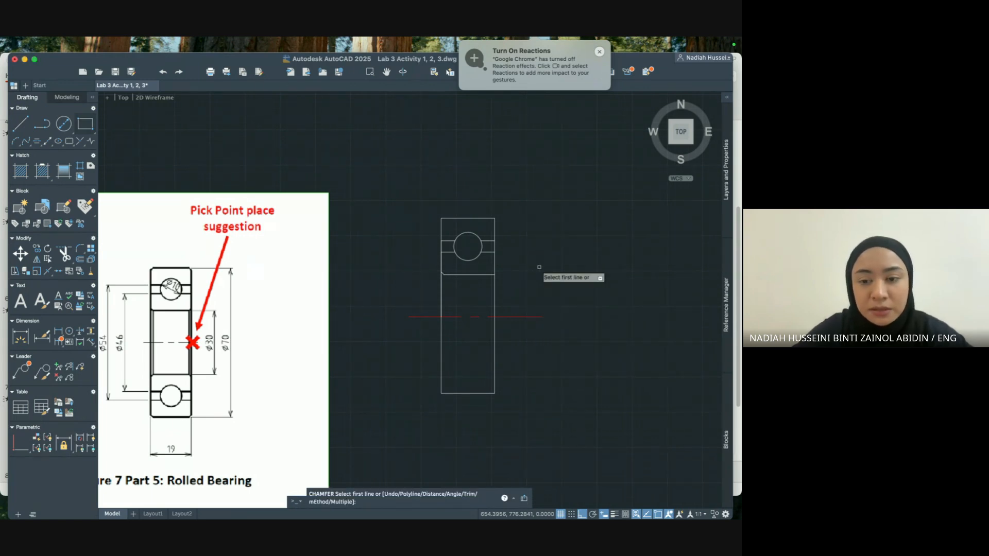
click(495, 259)
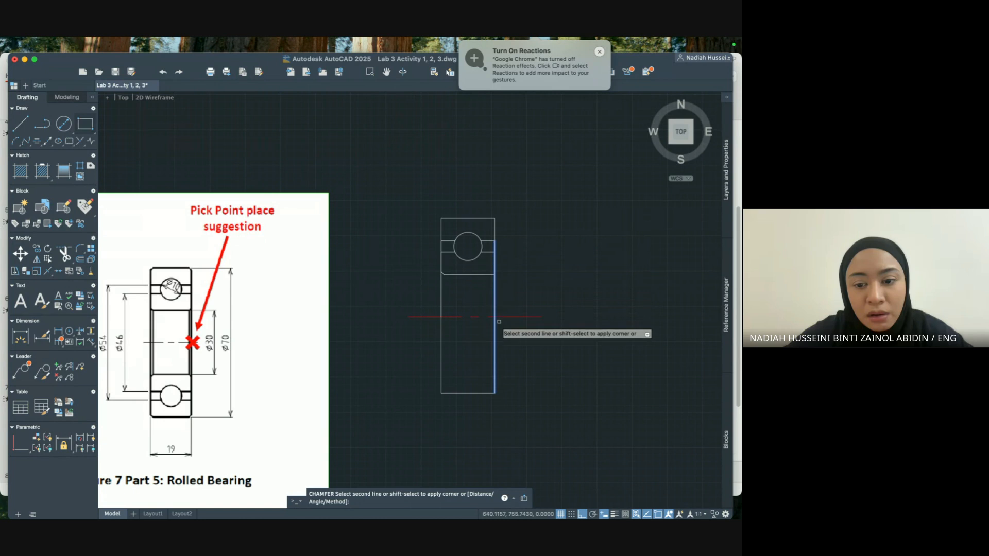
click(486, 275)
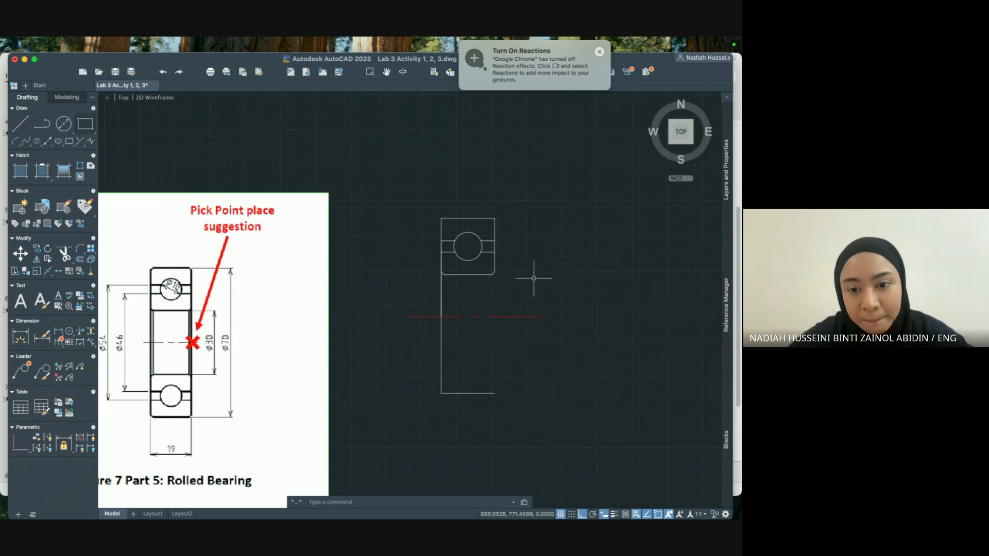
Redraw the missing right edge as a vertical line about 43.7 long from the new chamfer's upper end to the rectangle's bottom edge.
click(23, 130)
click(494, 271)
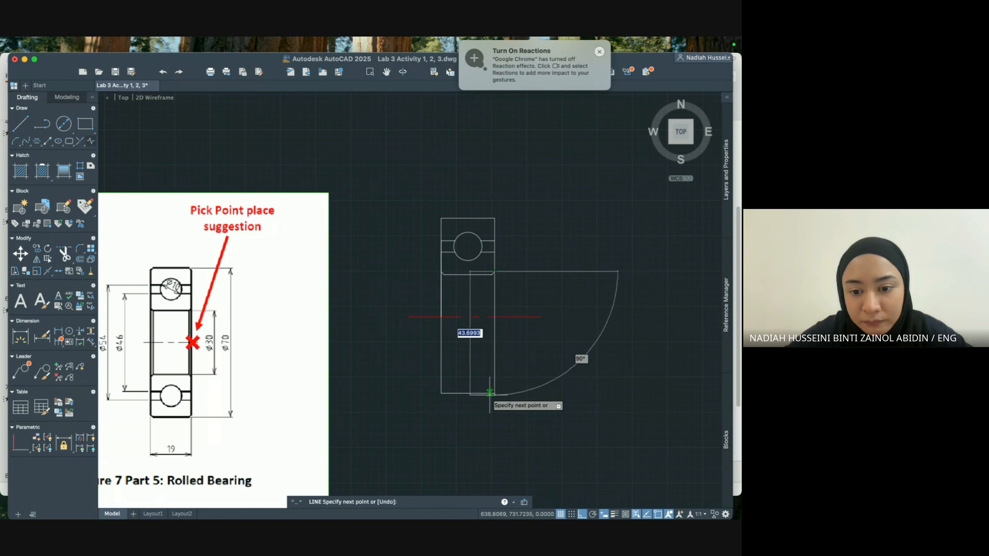
key(Escape)
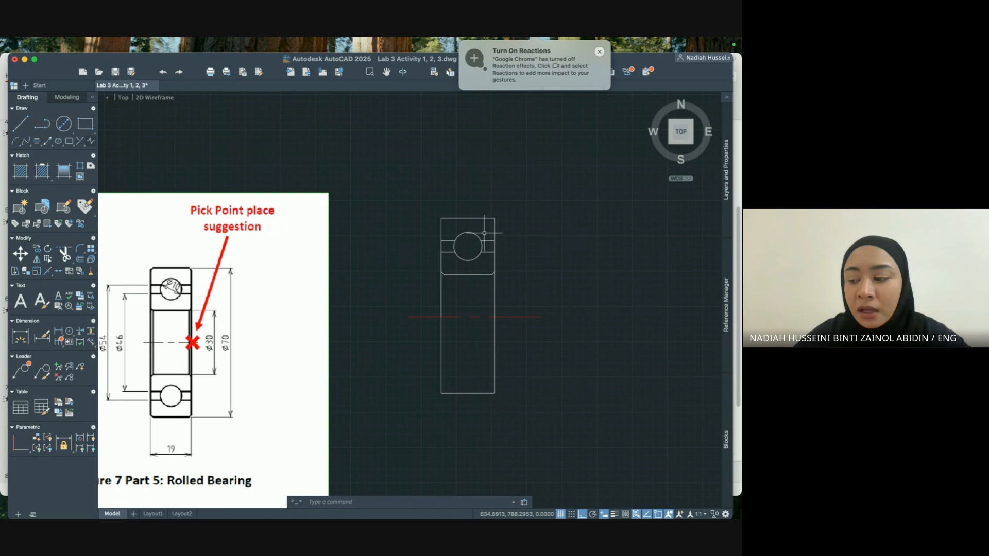
right_click(412, 298)
click(415, 303)
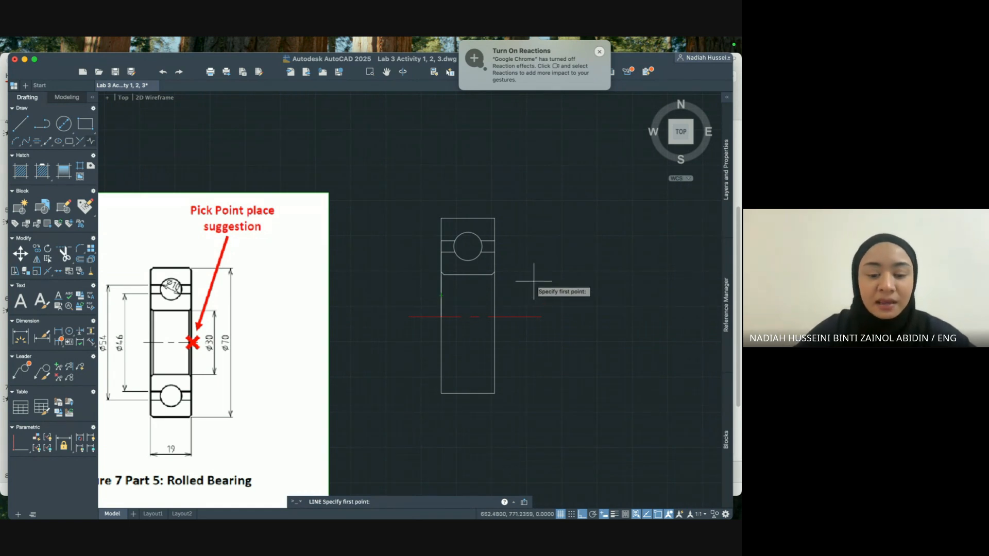
key(Return)
key(Escape)
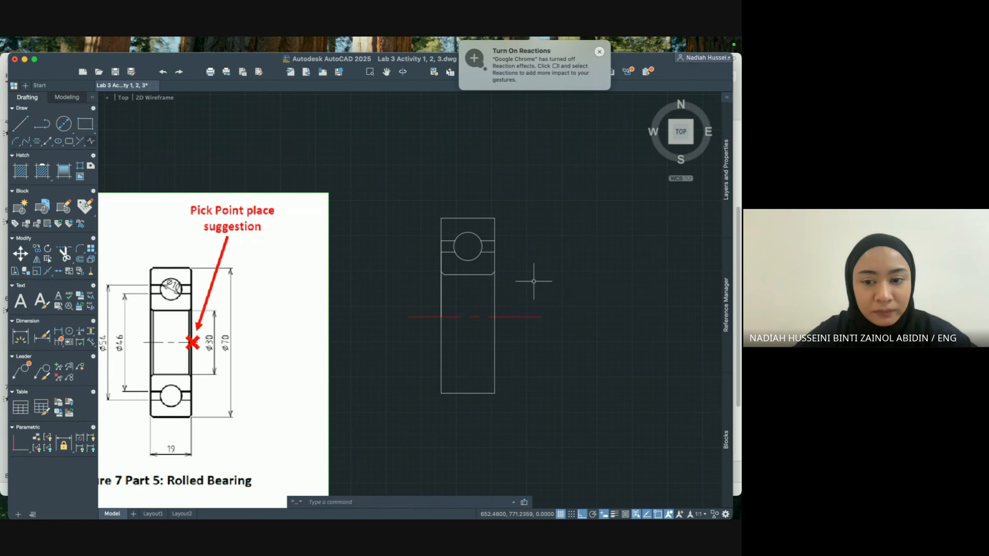
Chamfer the rectangle's top left corner with both distances set to 1.
text(chamfer)
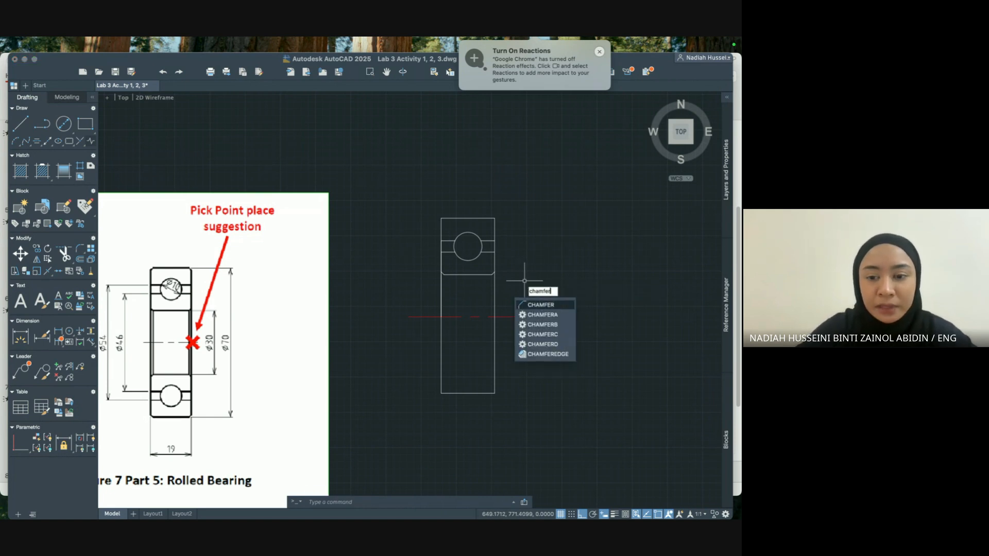
key(Return)
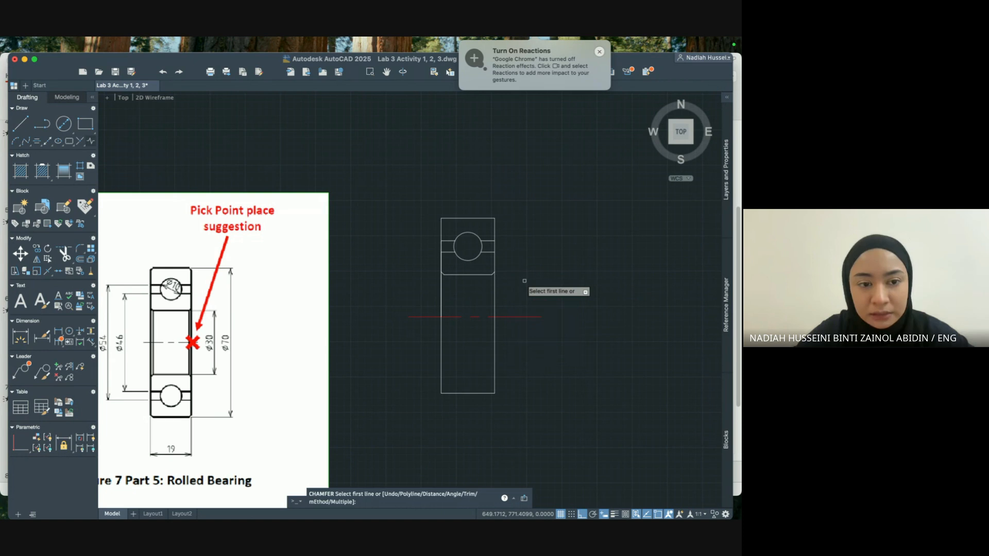
text(d)
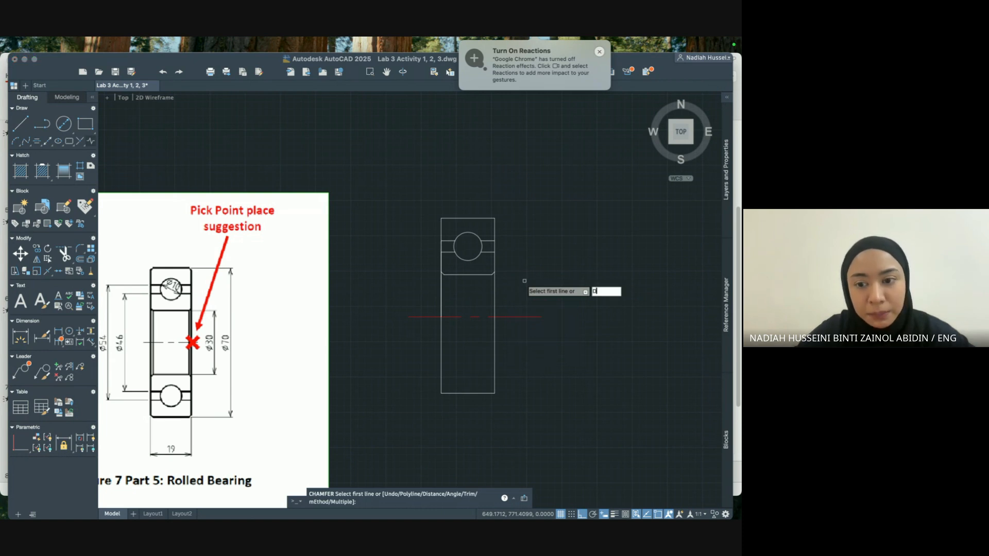
key(Return)
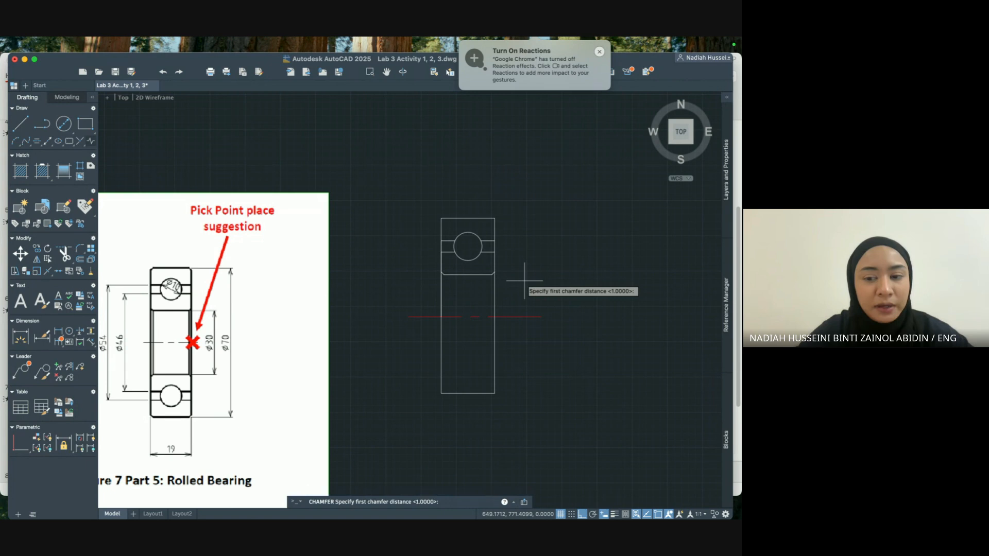
text(1)
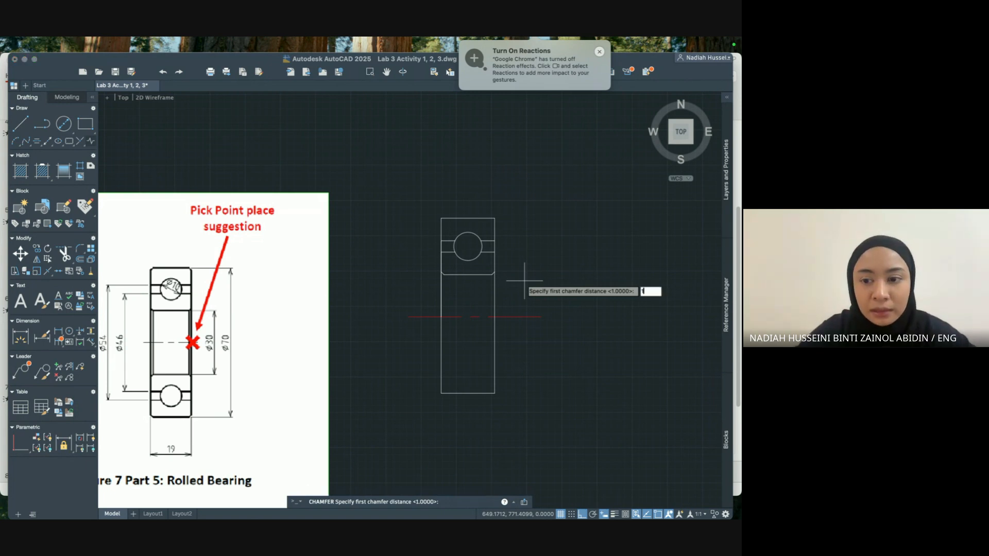
key(Return)
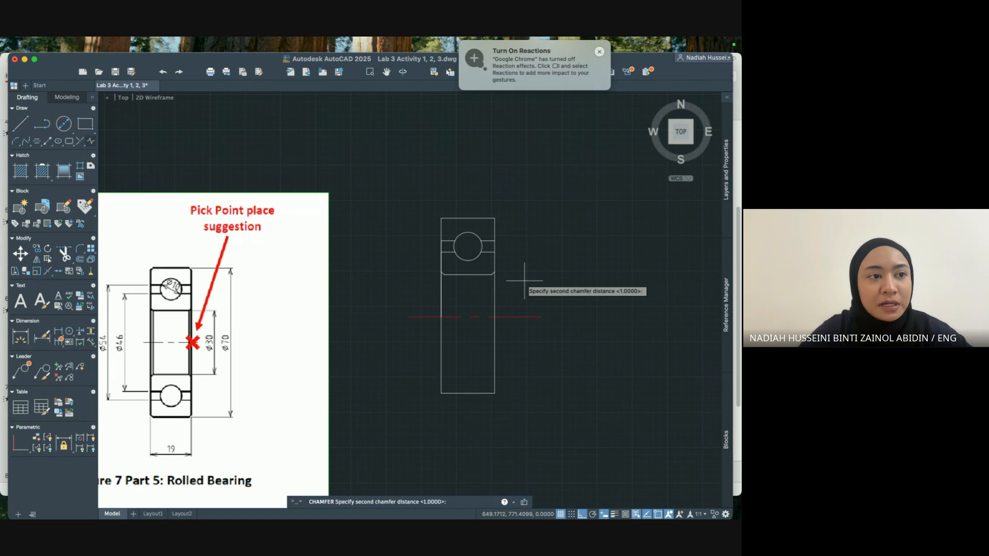
text(1)
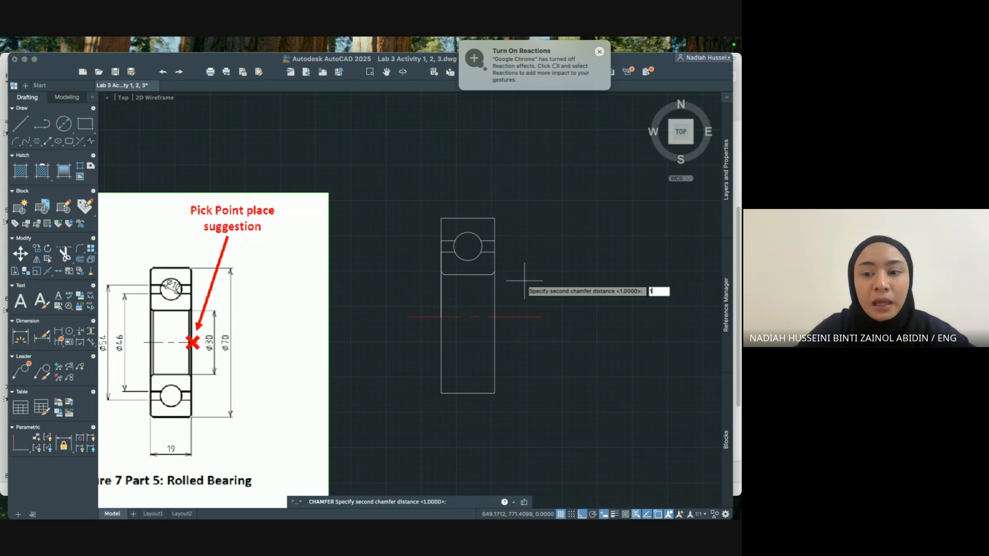
key(Return)
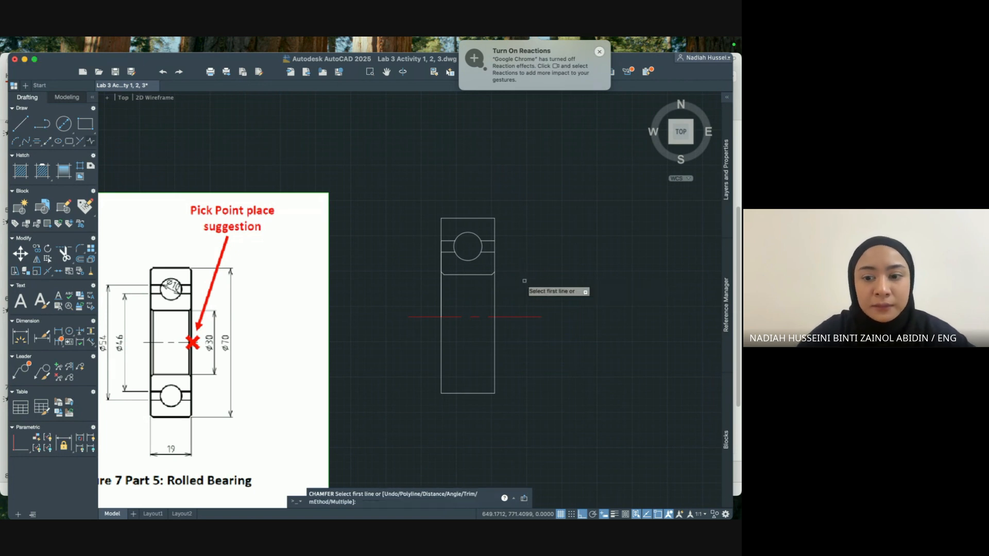
click(454, 218)
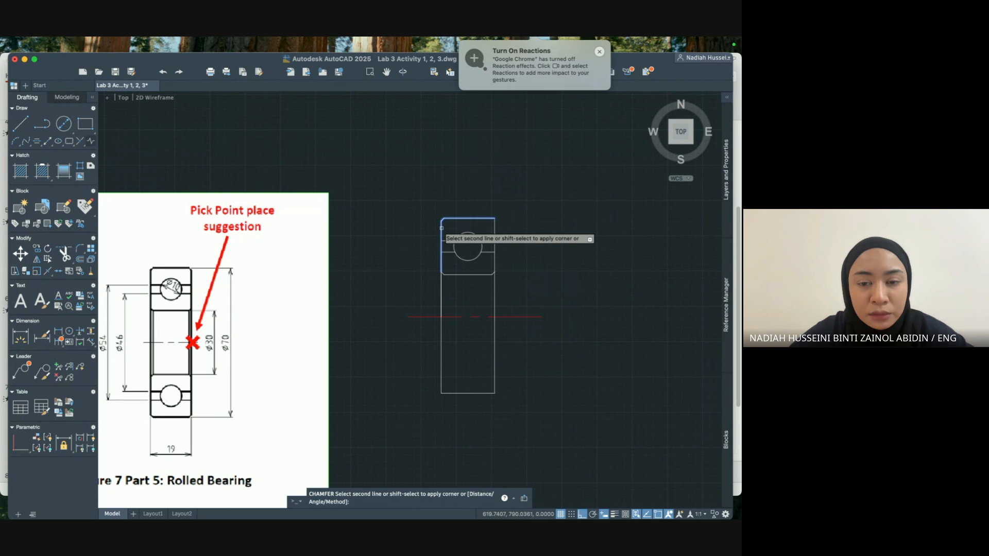
click(442, 228)
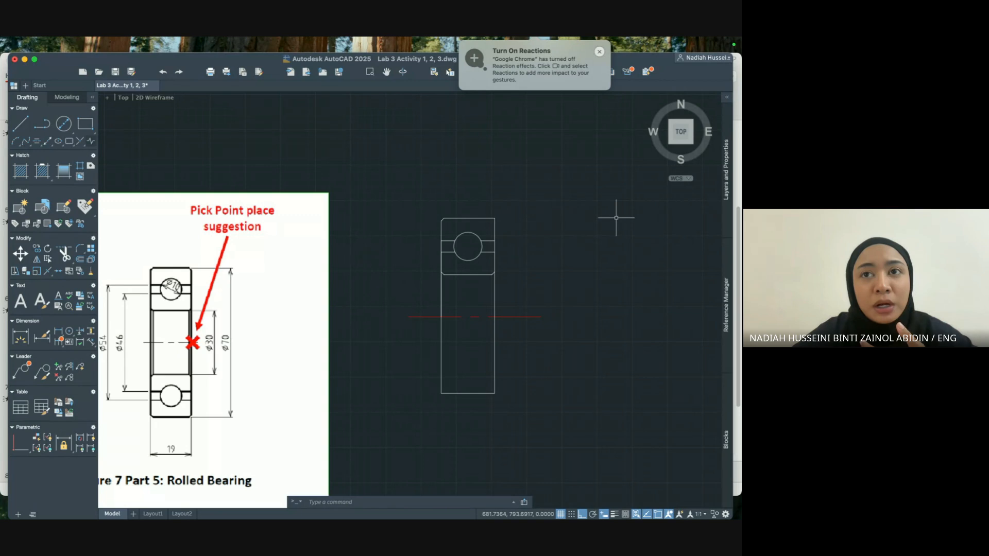
right_click(552, 211)
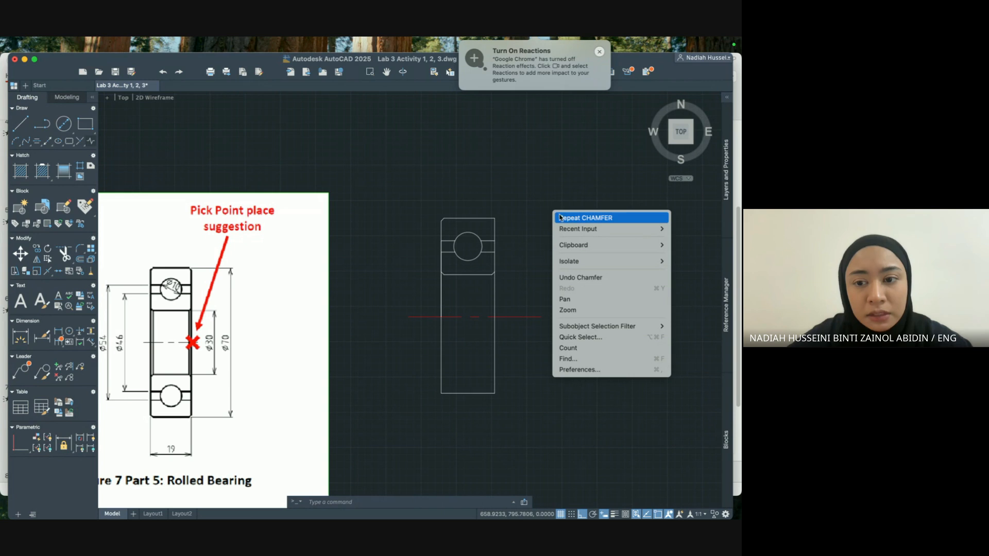
click(562, 218)
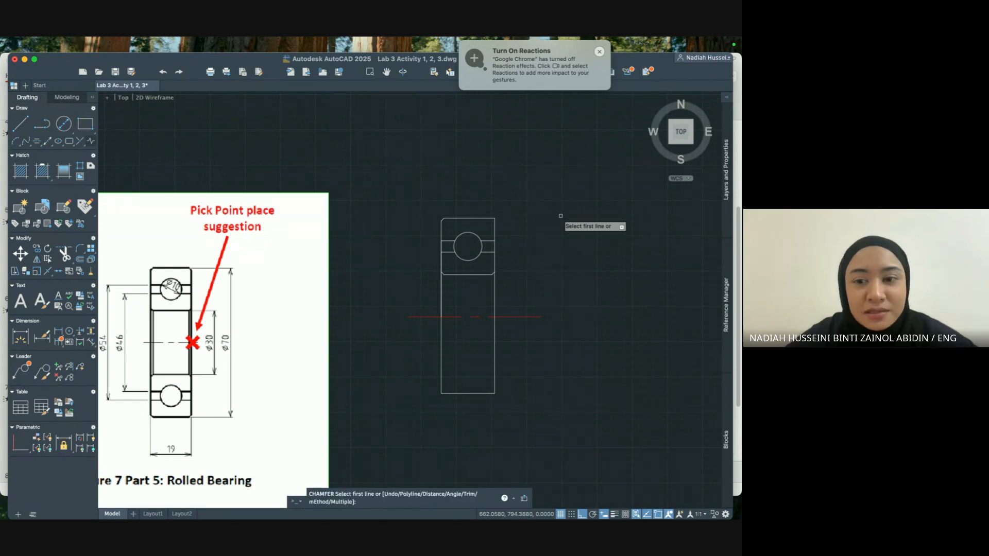
key(Escape)
text(xham)
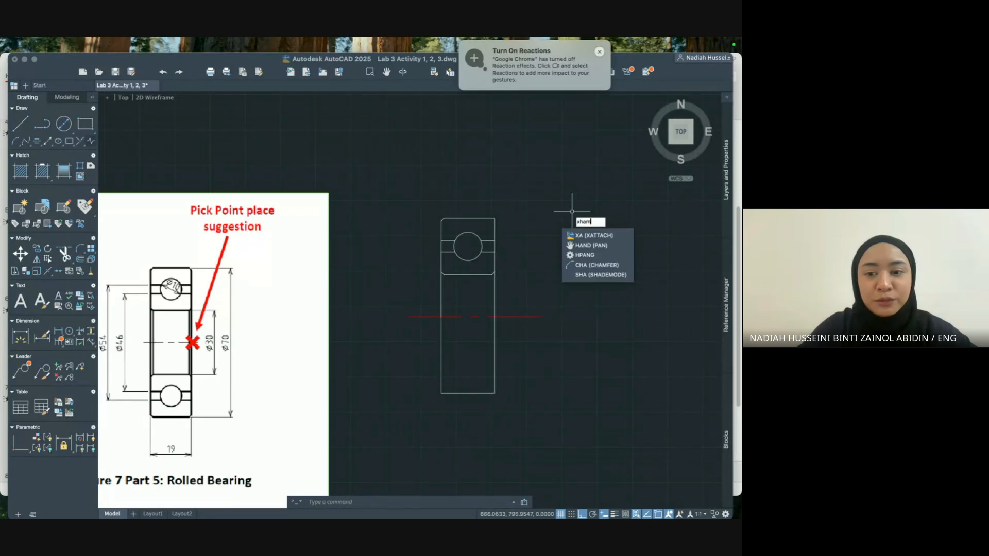
key(BackSpace)
key(BackSpace)
key(BackSpace)
key(BackSpace)
Chamfer the rectangle's top right corner.
text(cham)
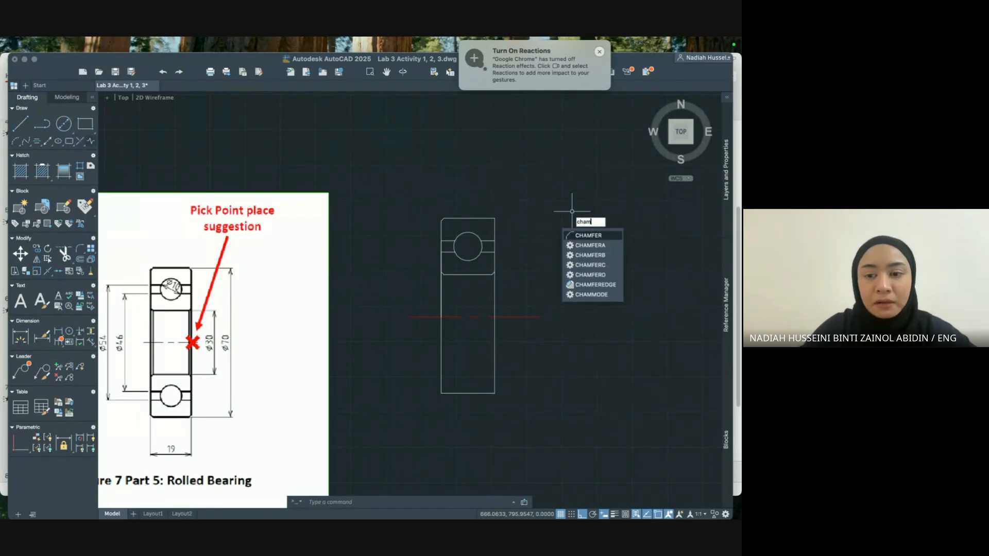
text(fer)
key(Return)
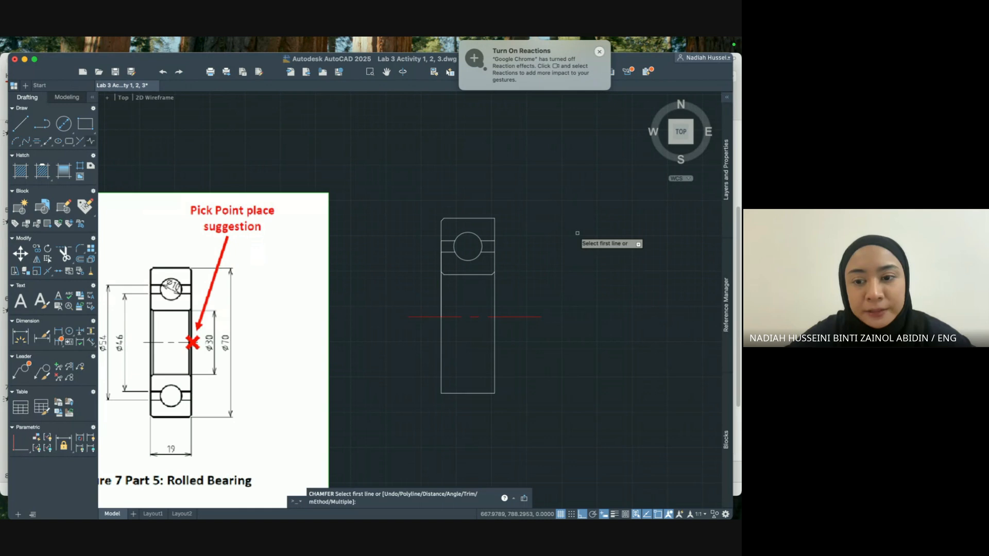
click(486, 219)
click(495, 233)
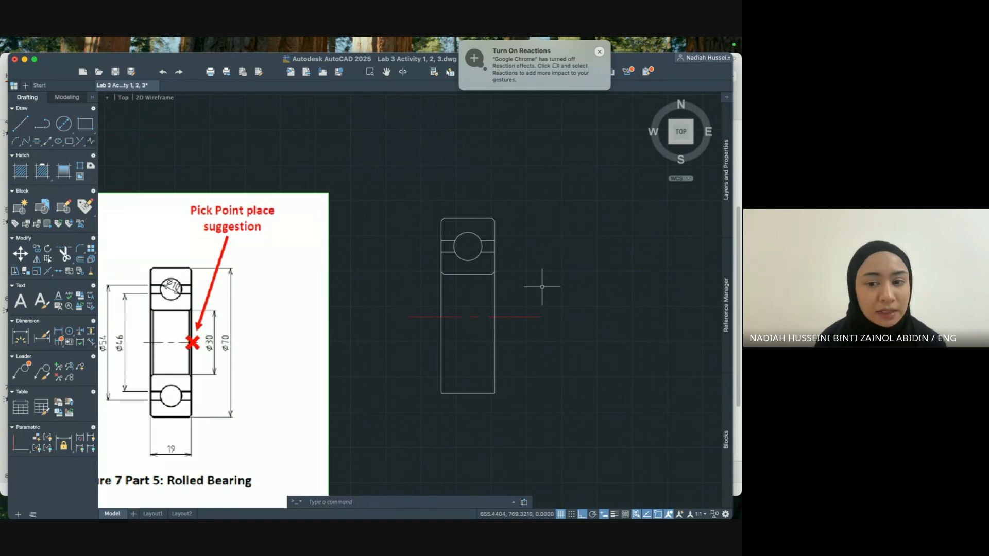
Draw a vertical line from the lower end of the inner left chamfer down to just below the red centreline.
scroll(542, 287, left, 3)
scroll(542, 287, down, 2)
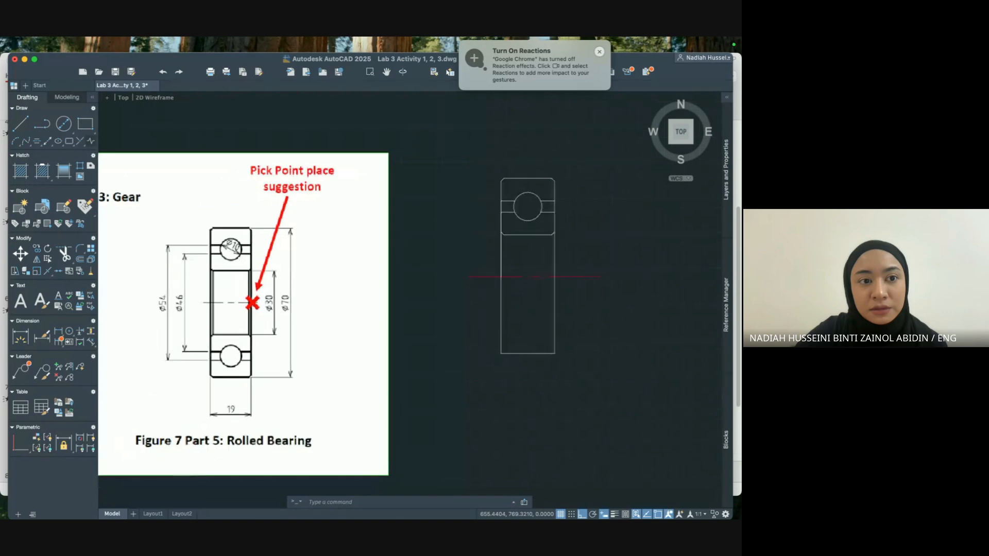
scroll(542, 287, down, 2)
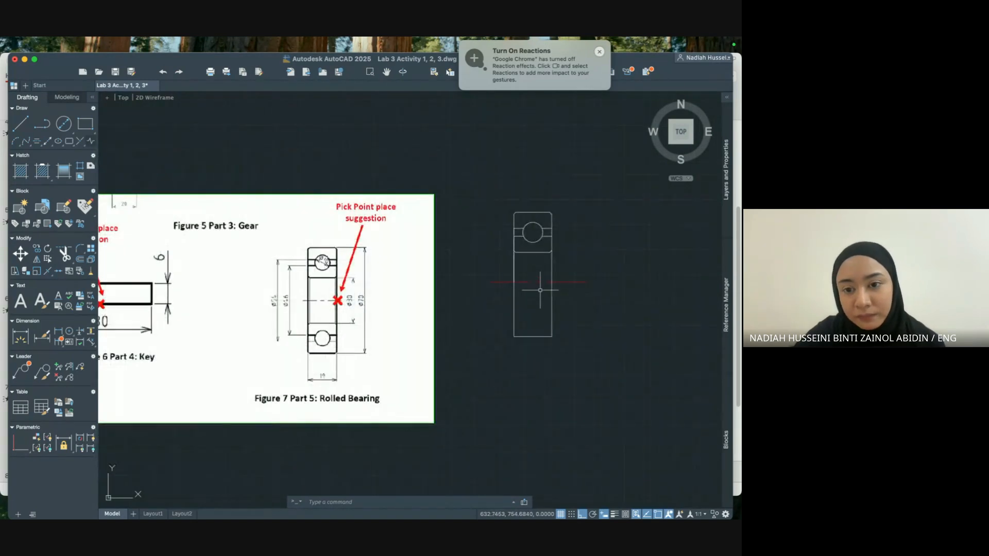
scroll(539, 290, up, 5)
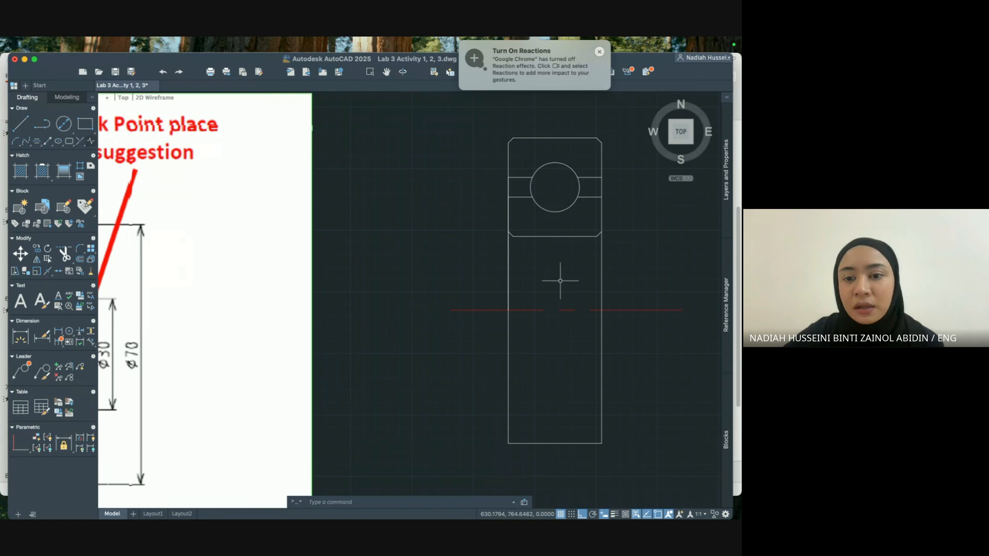
text(lin2)
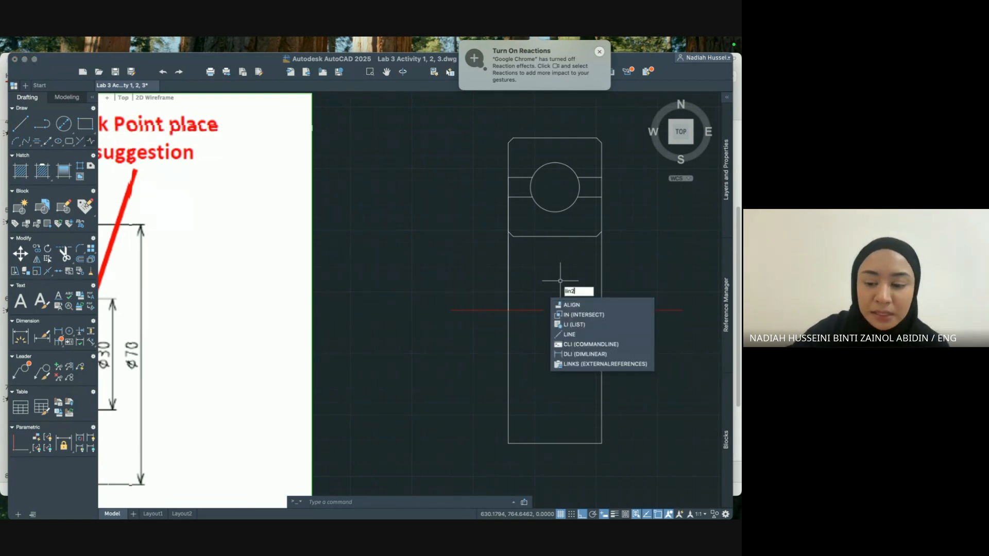
key(BackSpace)
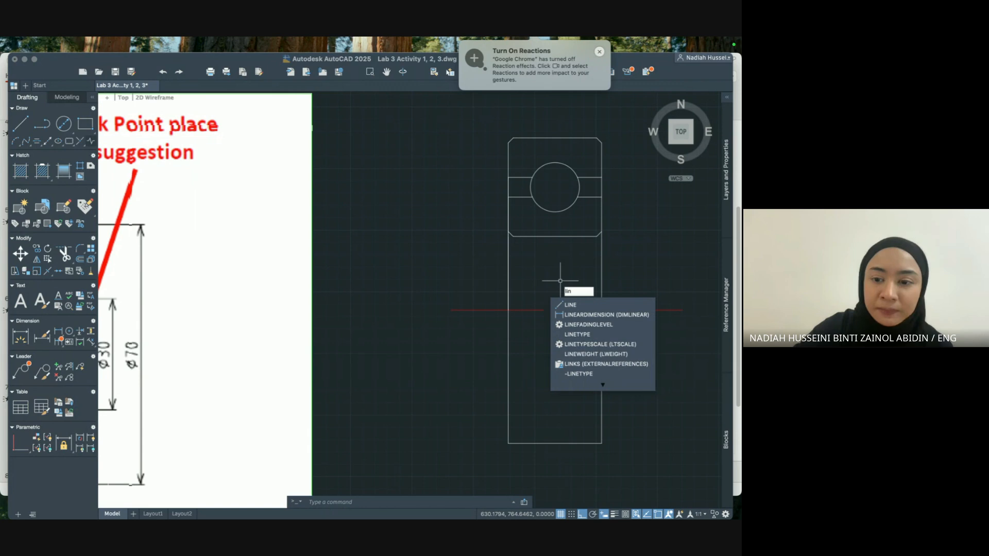
key(Return)
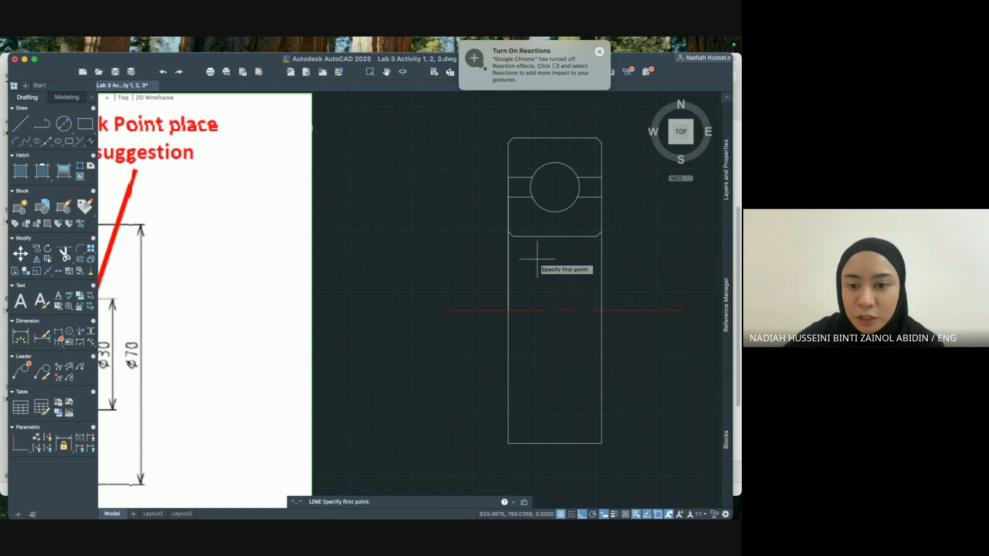
click(513, 236)
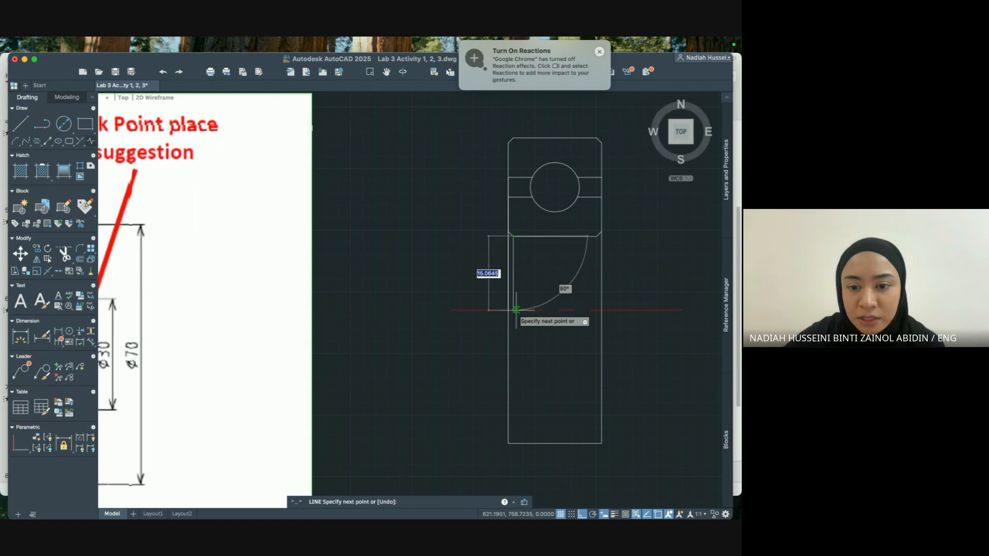
click(513, 320)
key(Escape)
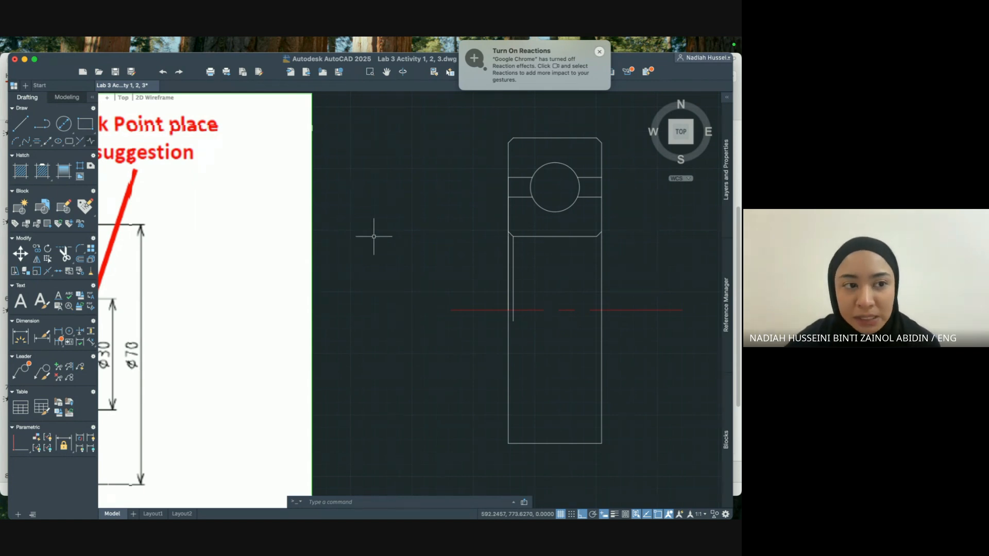
key(Return)
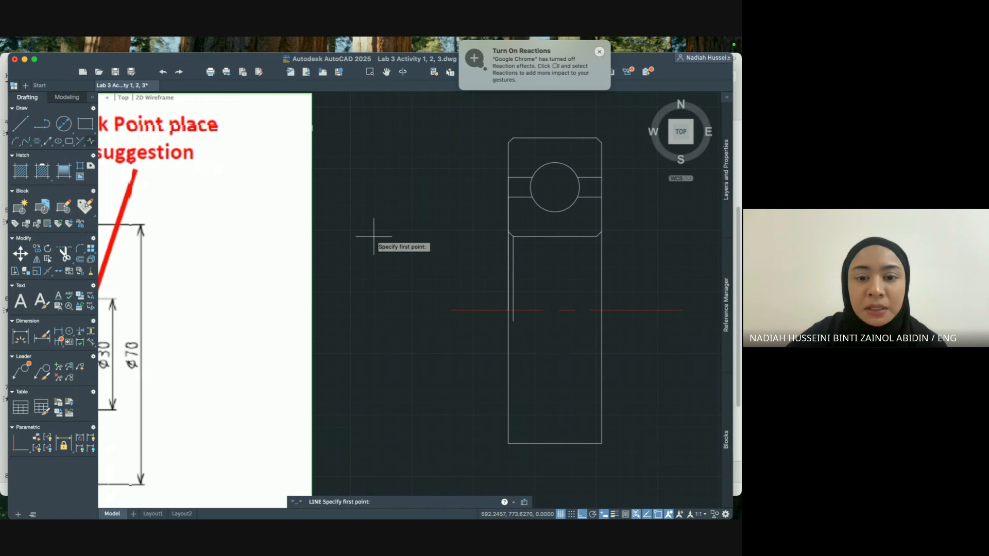
key(Return)
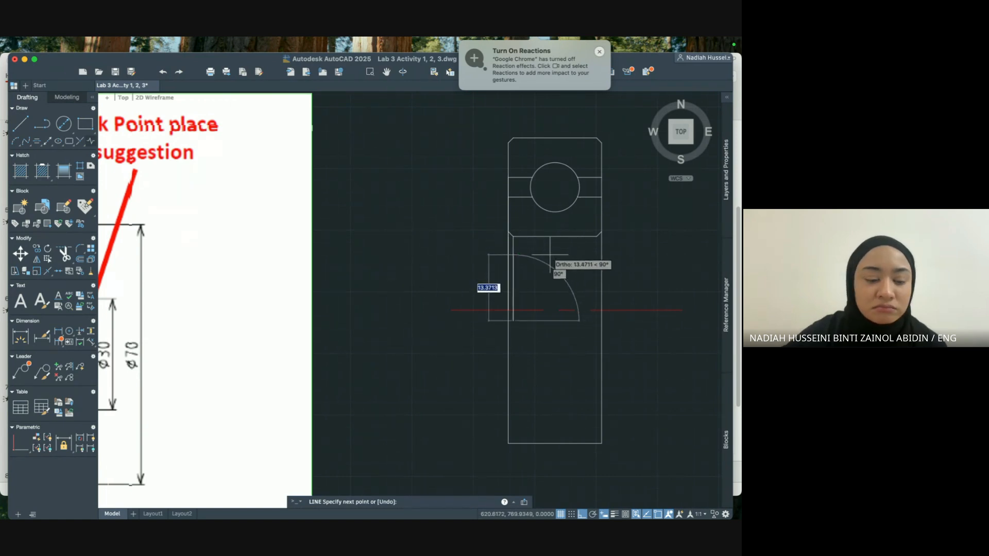
key(Escape)
key(Return)
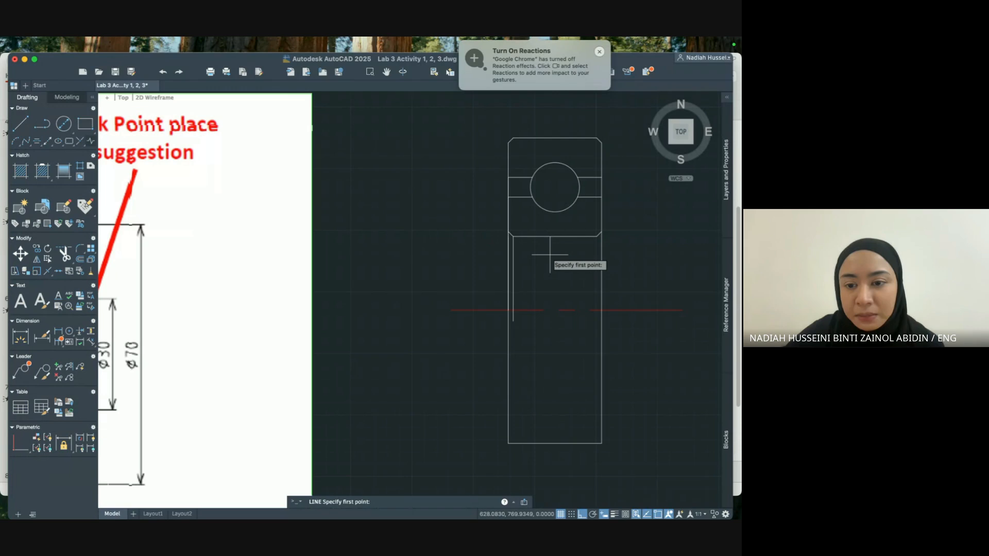
key(Escape)
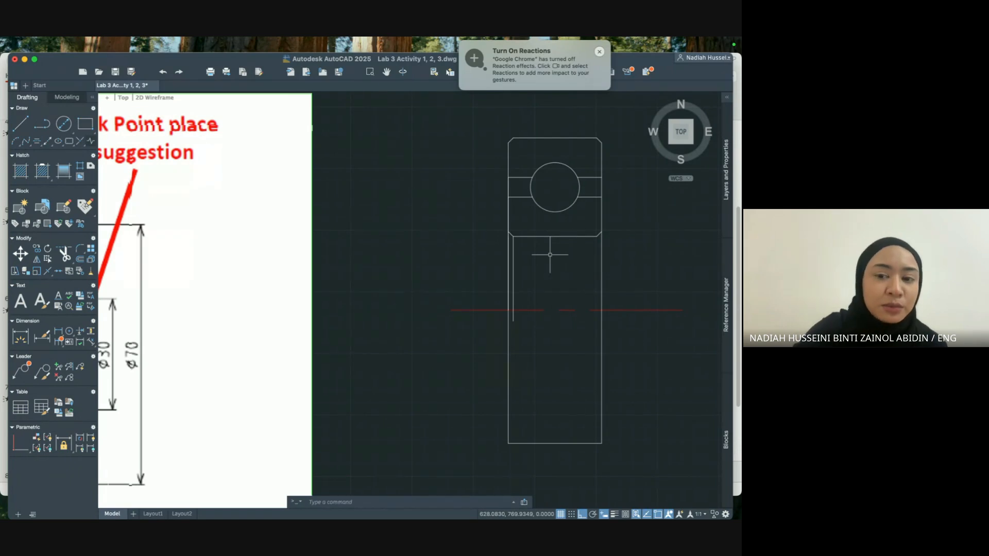
Draw a vertical line from the lower end of the inner right chamfer down past the red centreline.
click(21, 124)
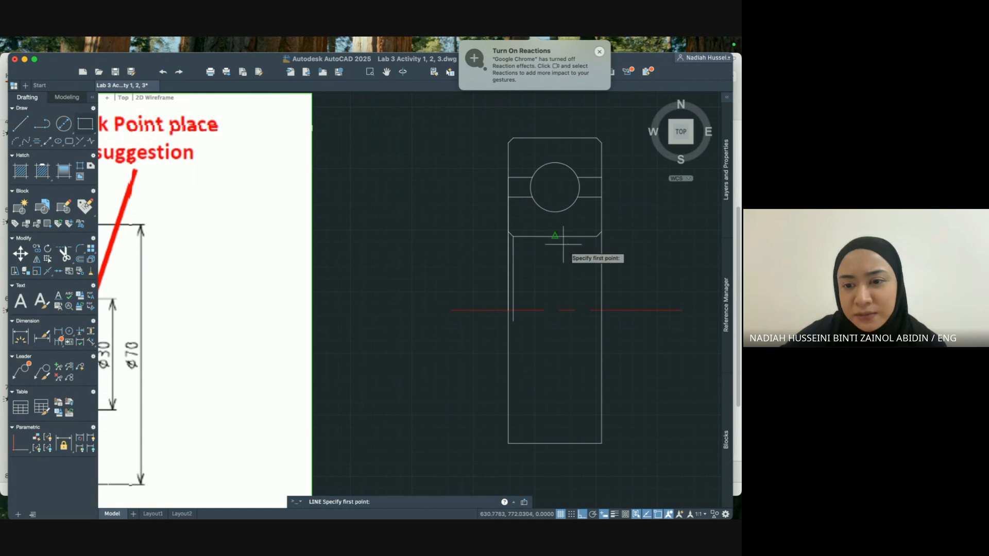
click(598, 236)
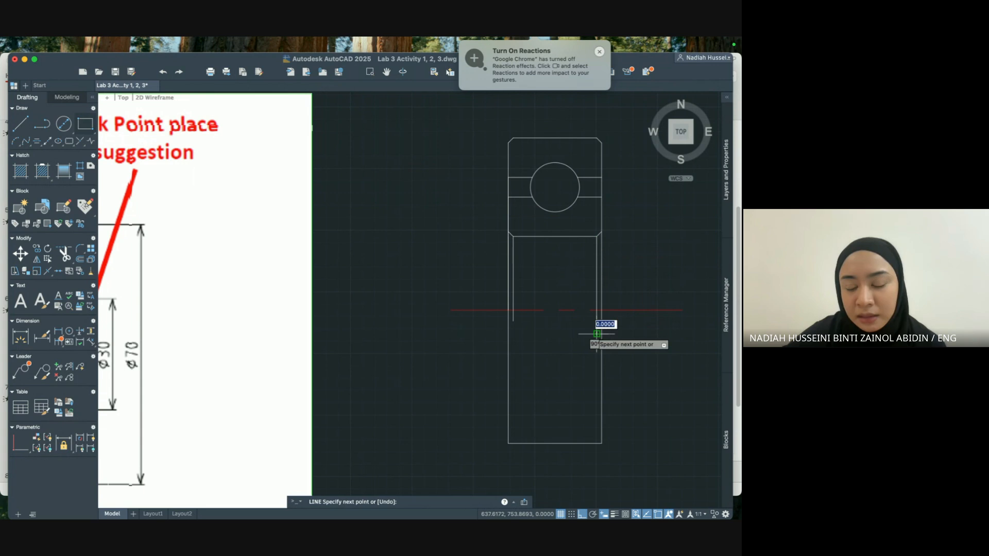
click(595, 334)
key(Escape)
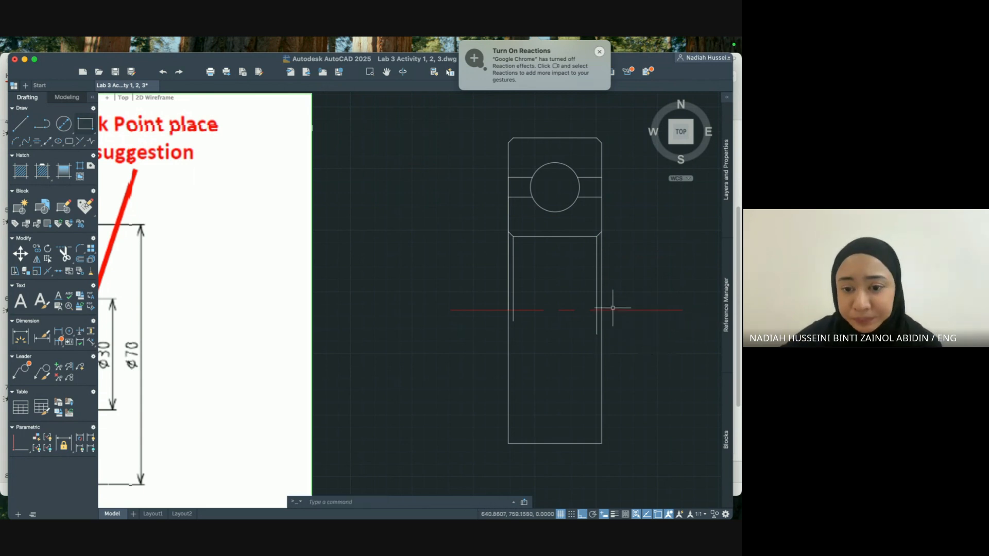
Mirror the upper half of the rolled bearing about the red horizontal centreline, keeping the source objects.
scroll(636, 322, down, 3)
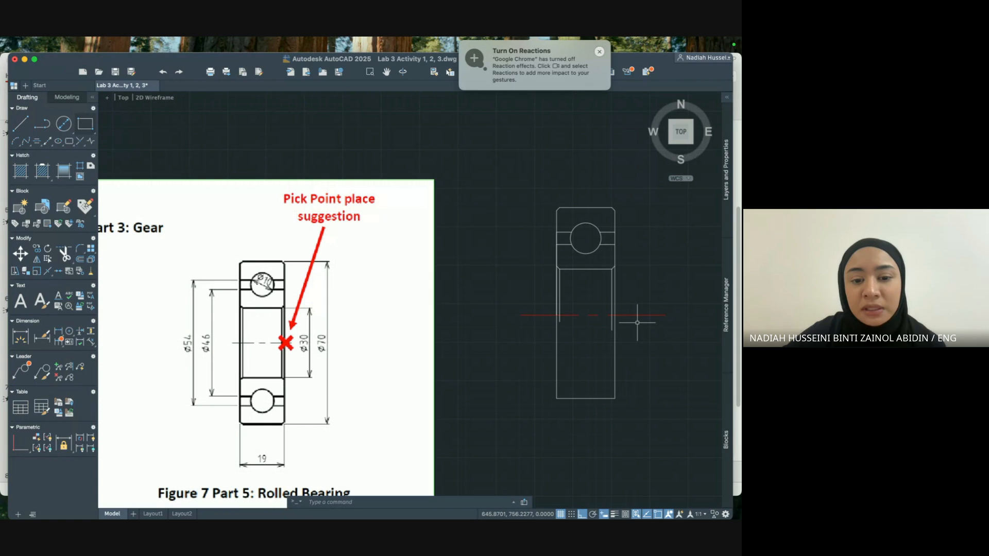
click(527, 195)
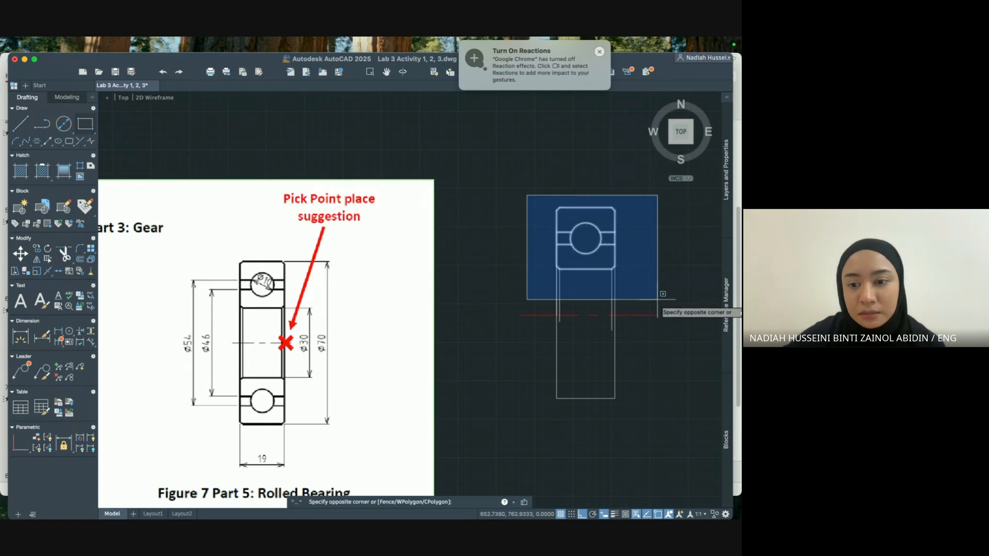
click(653, 349)
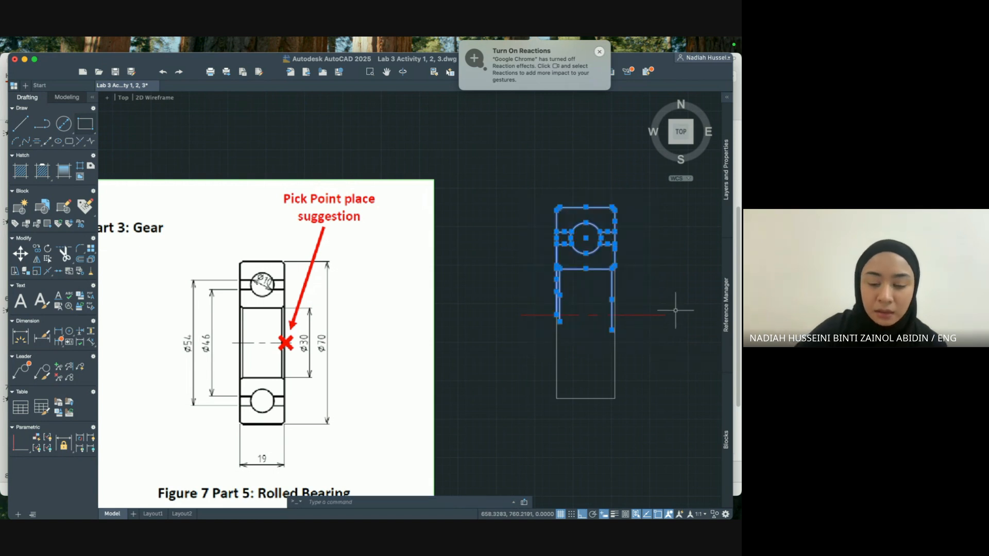
text(mirror)
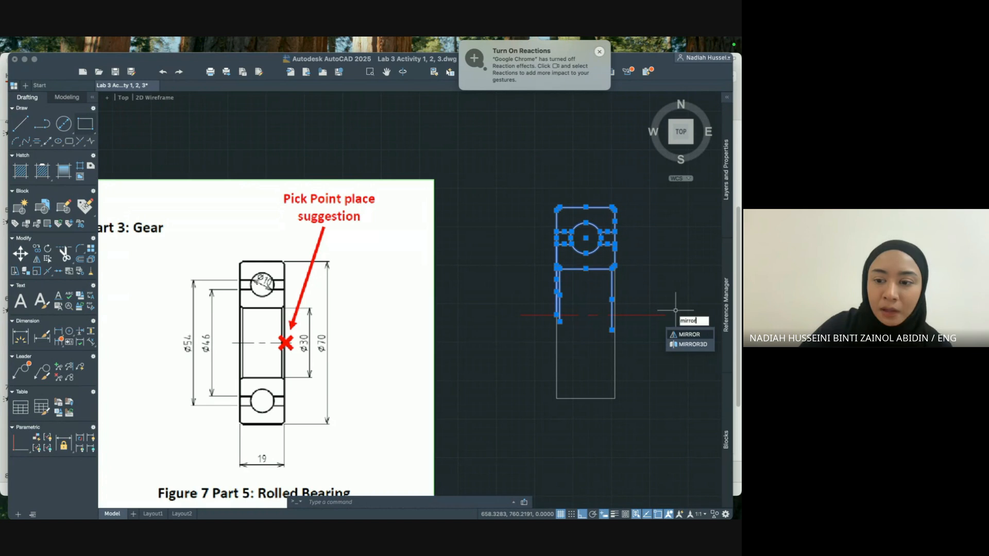
key(Return)
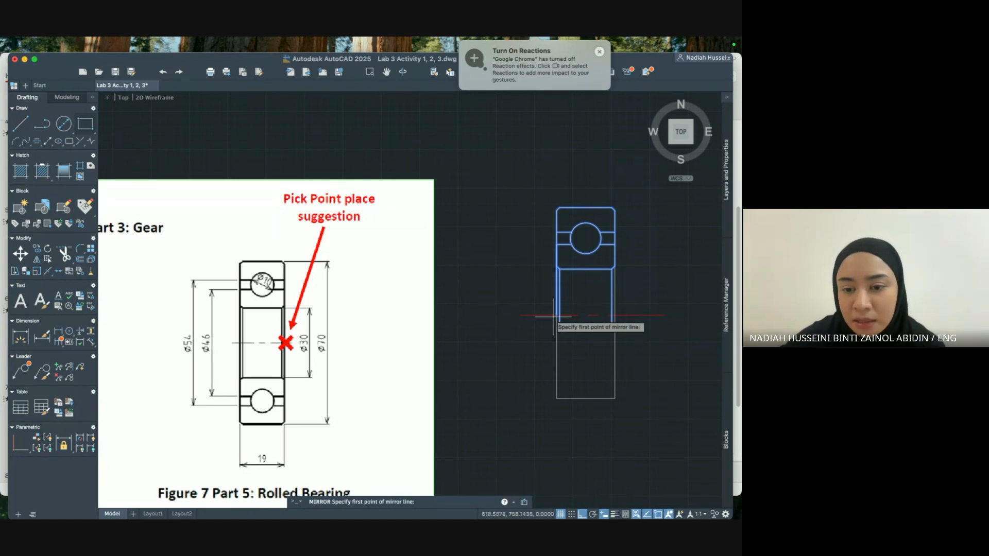
scroll(554, 315, up, 4)
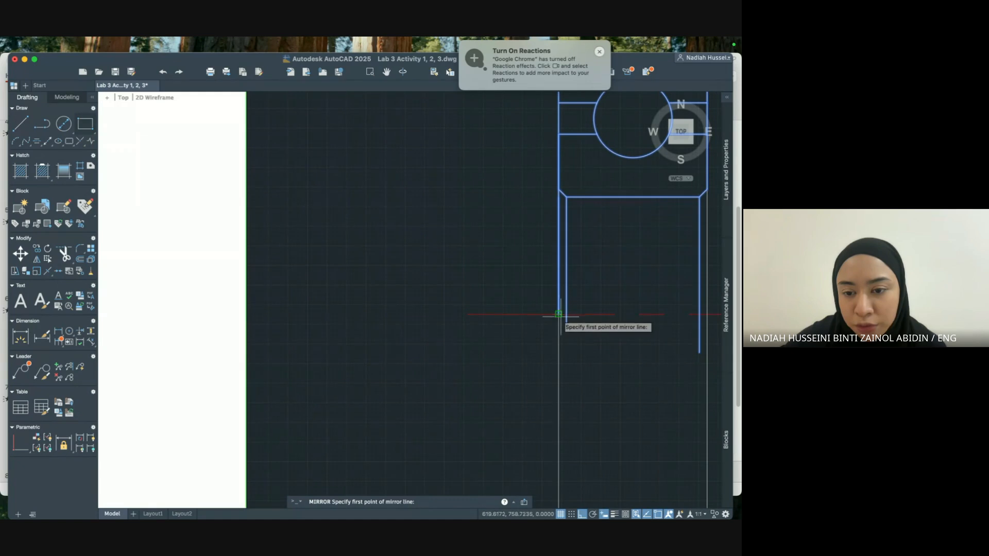
click(558, 314)
click(707, 314)
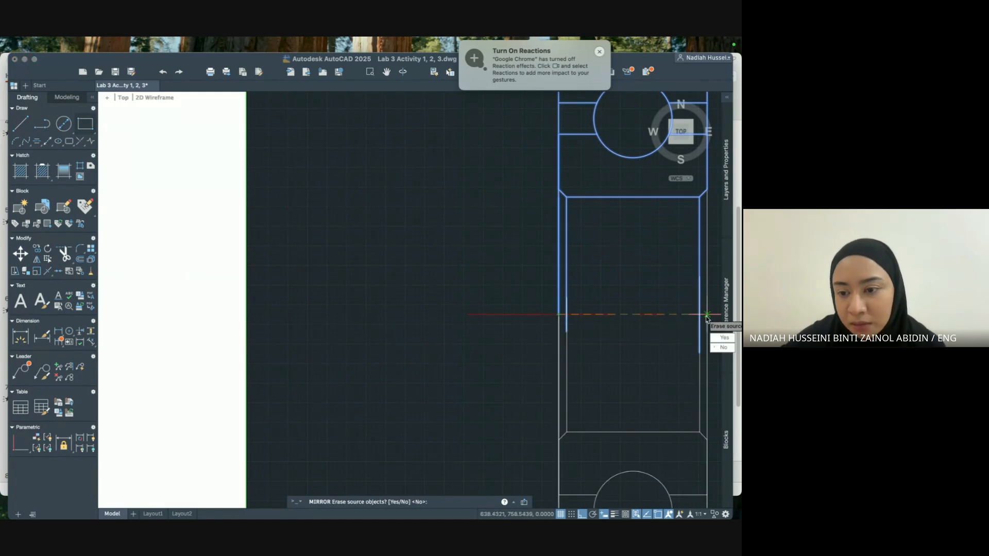
click(722, 348)
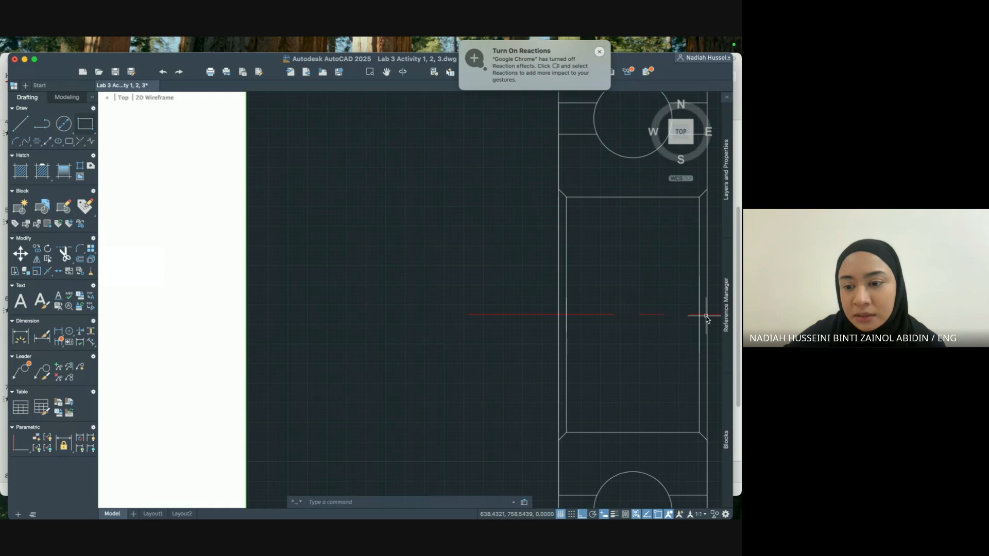
scroll(624, 330, down, 3)
scroll(688, 318, down, 5)
scroll(687, 318, up, 3)
middle_drag(687, 319, 534, 315)
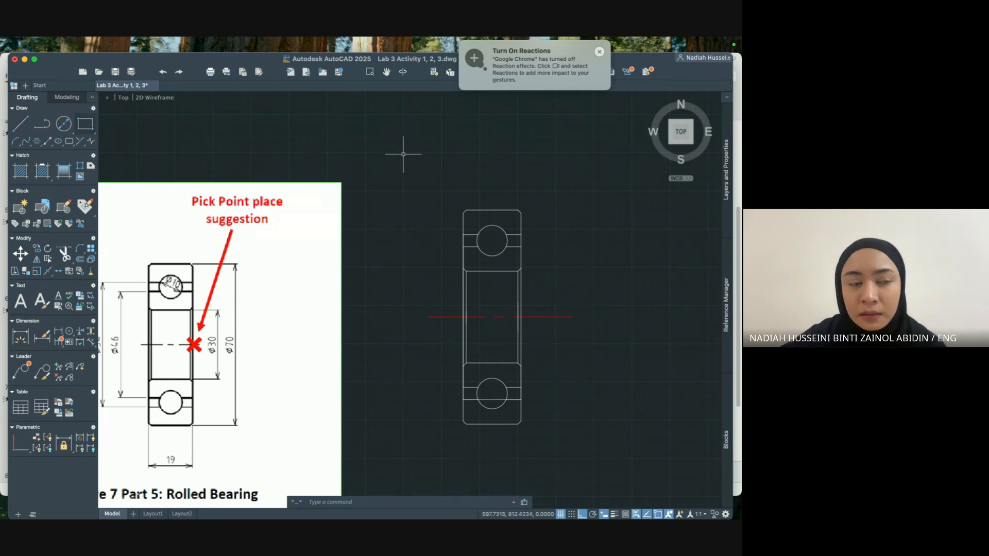
Open Layout1 and shift its viewport so the rolled bearing and its reference image are in view.
click(91, 42)
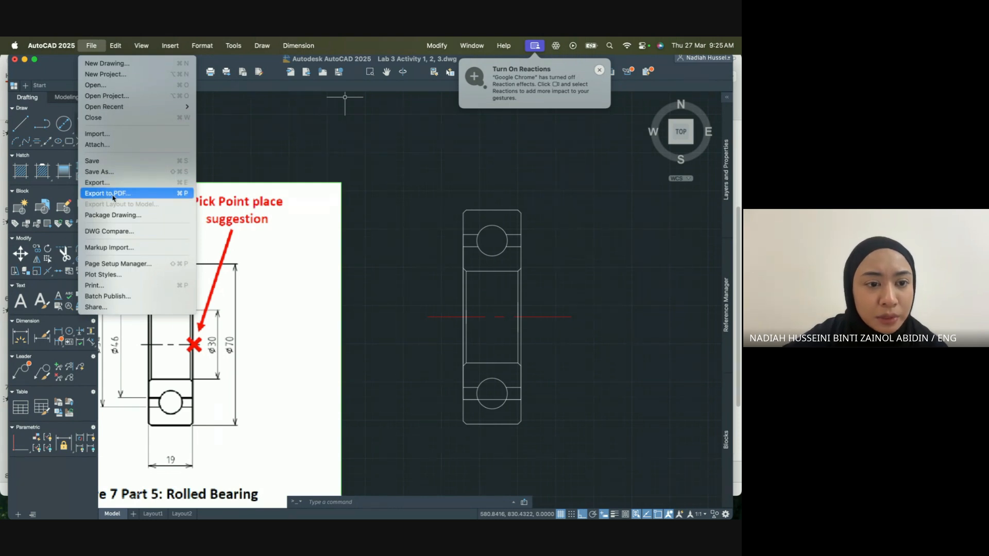
click(153, 513)
click(153, 514)
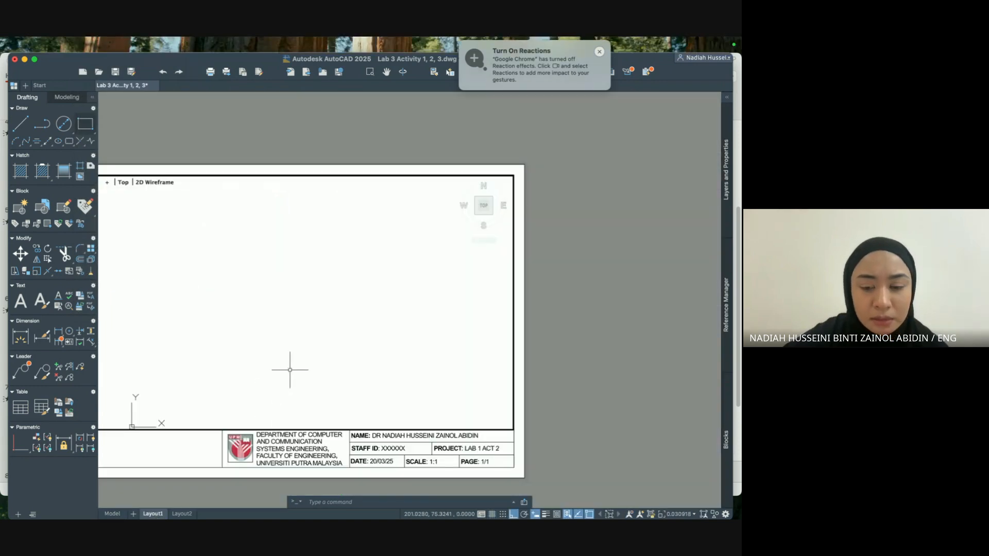
scroll(315, 338, down, 2)
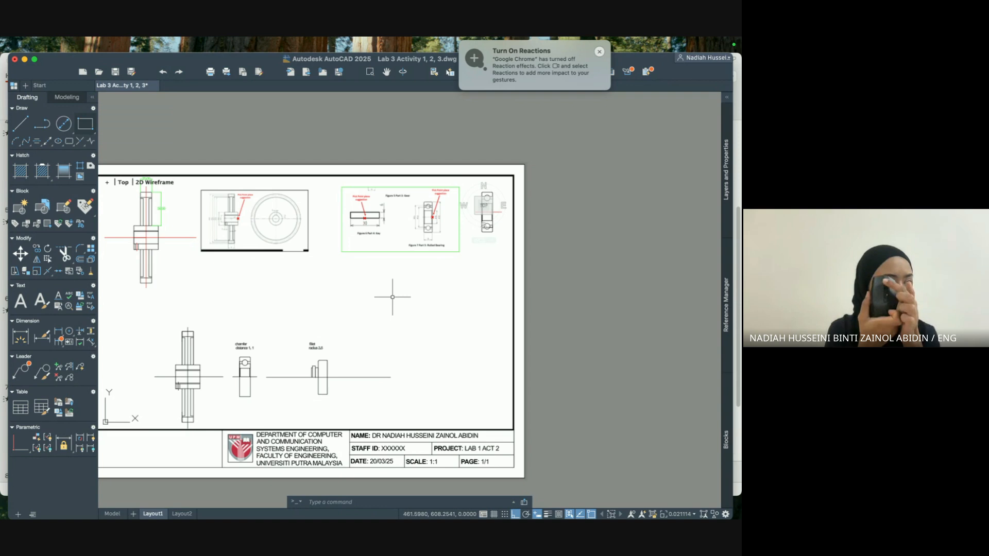
scroll(392, 297, down, 2)
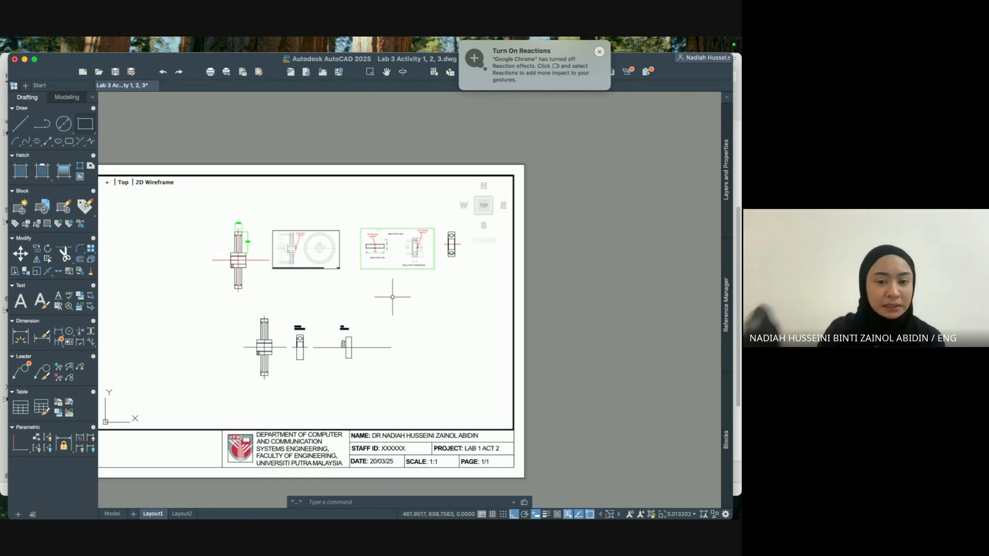
key(super+z)
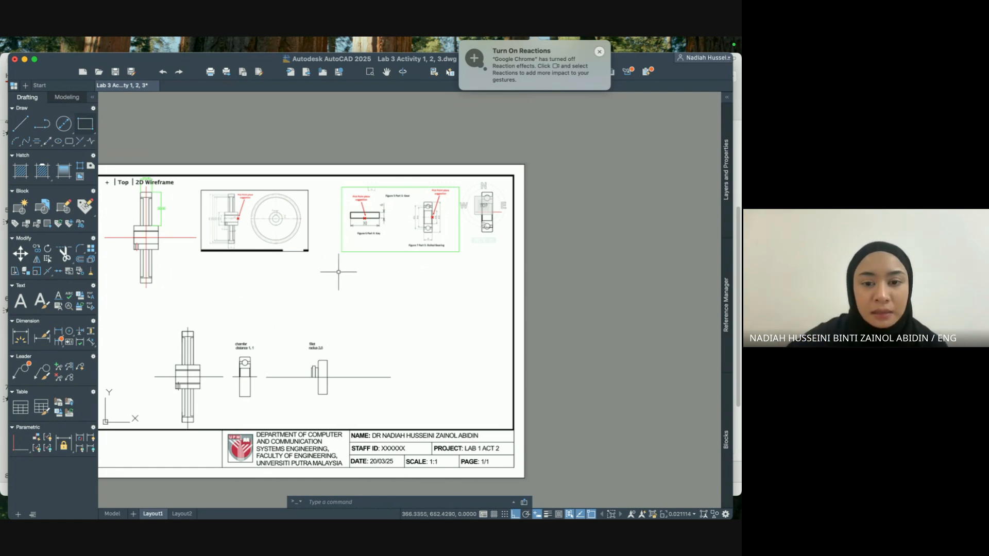
middle_drag(334, 286, 369, 283)
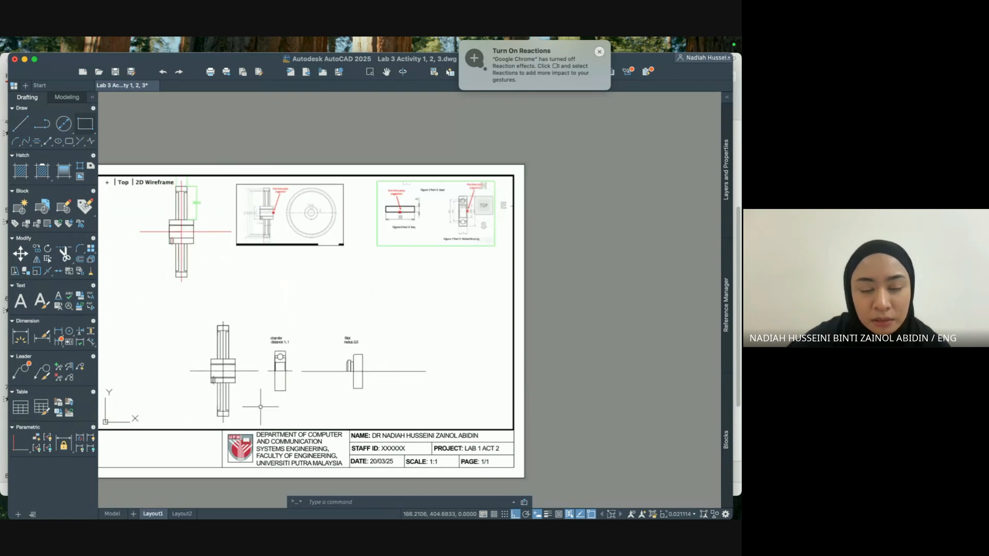
mouse_move(429, 282)
middle_down()
mouse_move(310, 355)
mouse_move(272, 413)
middle_up()
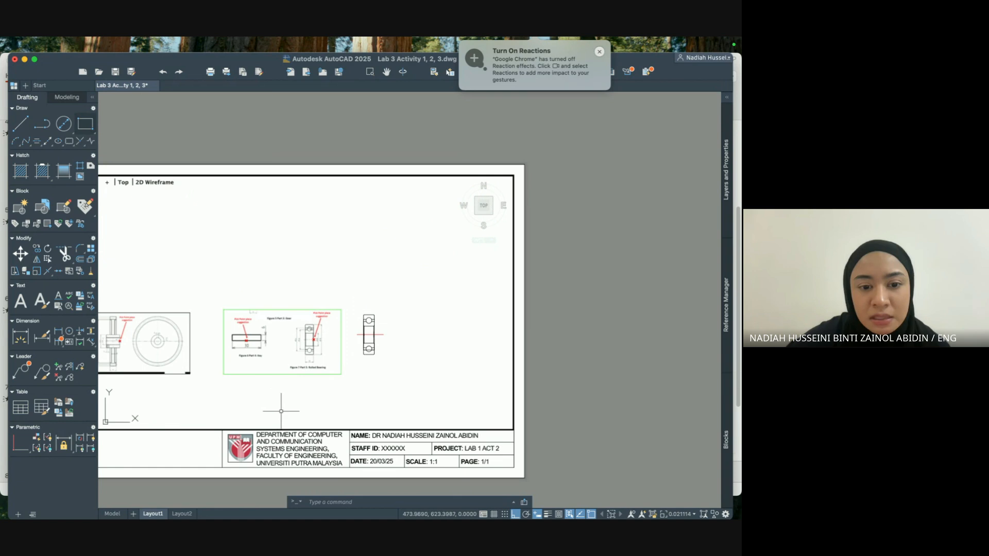
Enlarge the finished rolled bearing to fit inside the Layout1 viewport frame and return to paper space.
scroll(381, 323, up, 8)
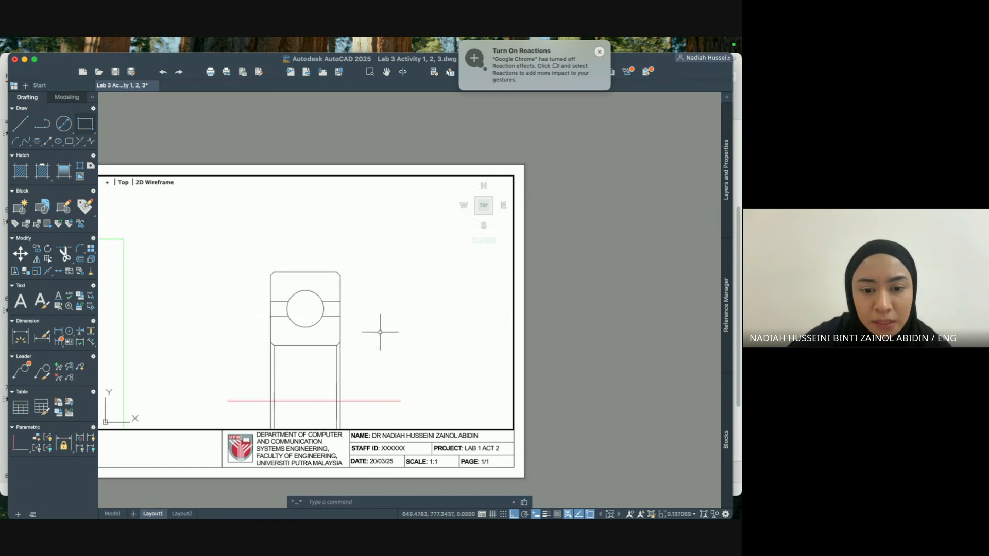
middle_drag(379, 331, 390, 244)
scroll(390, 243, down, 2)
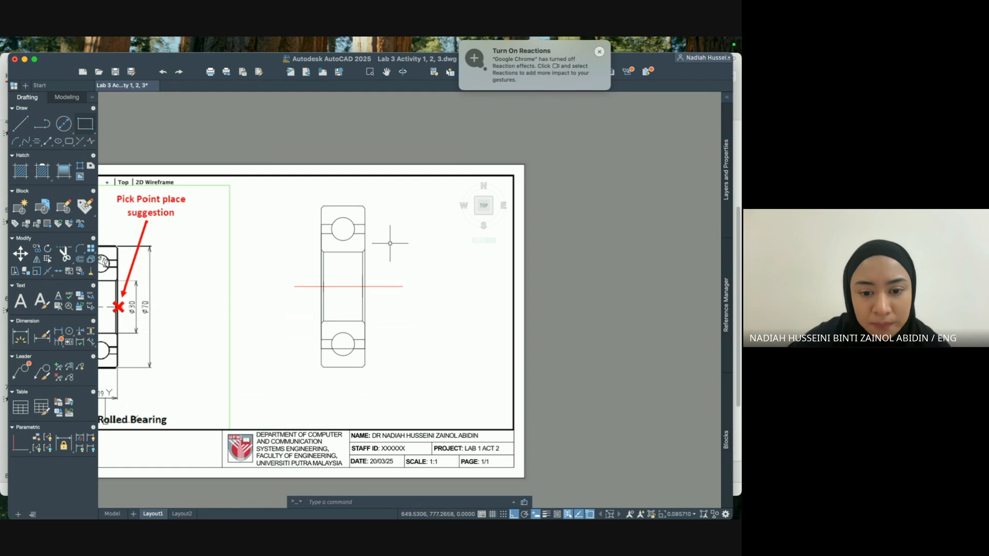
scroll(390, 241, up, 2)
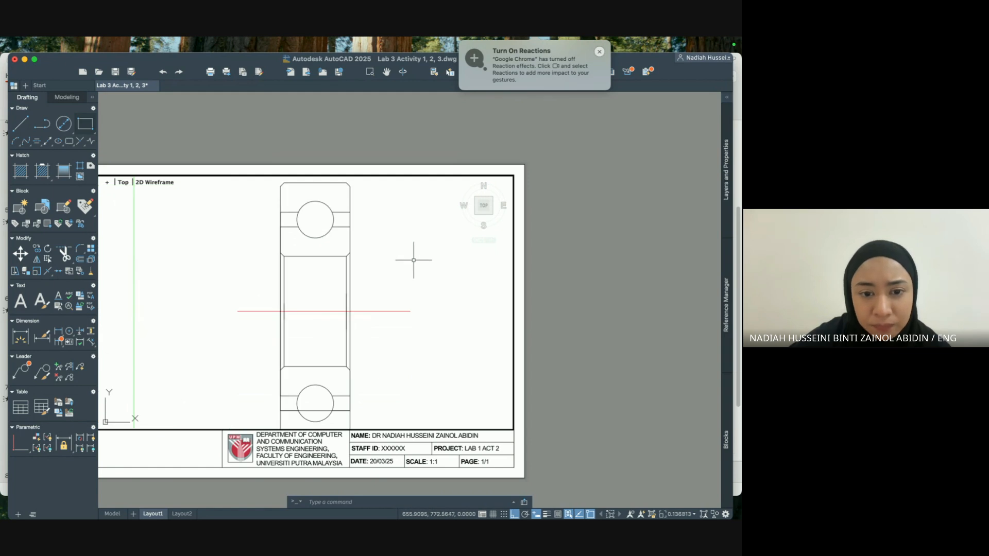
scroll(413, 260, down, 2)
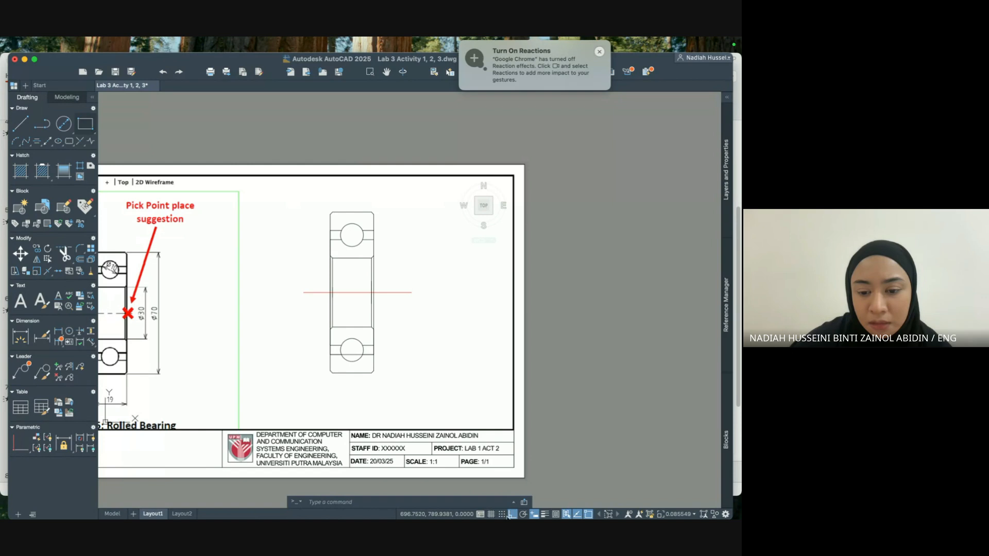
click(508, 515)
scroll(547, 418, down, 2)
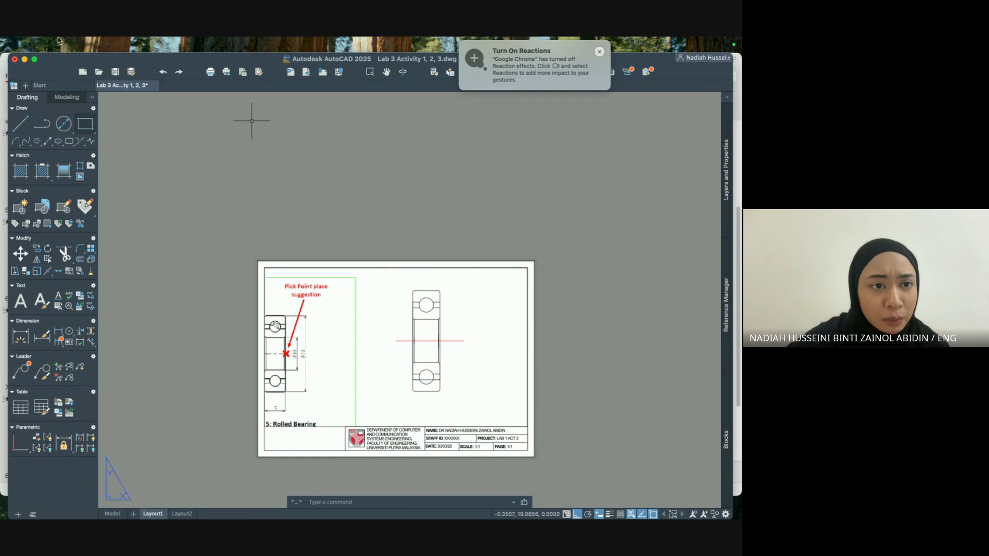
Export Layout1 to a PDF named test on the Desktop and dismiss the leftover plot dialog.
mouse_move(58, 41)
click(88, 46)
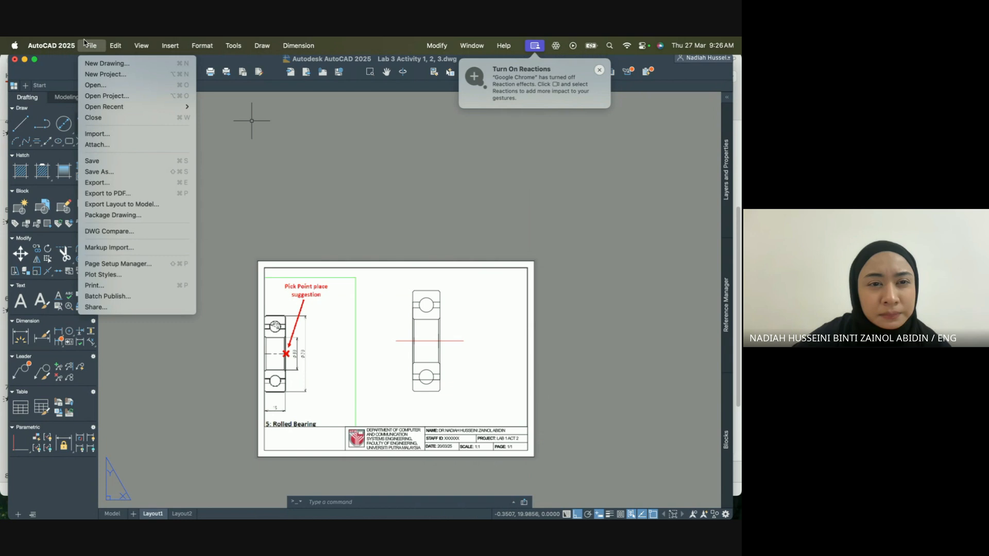
click(112, 193)
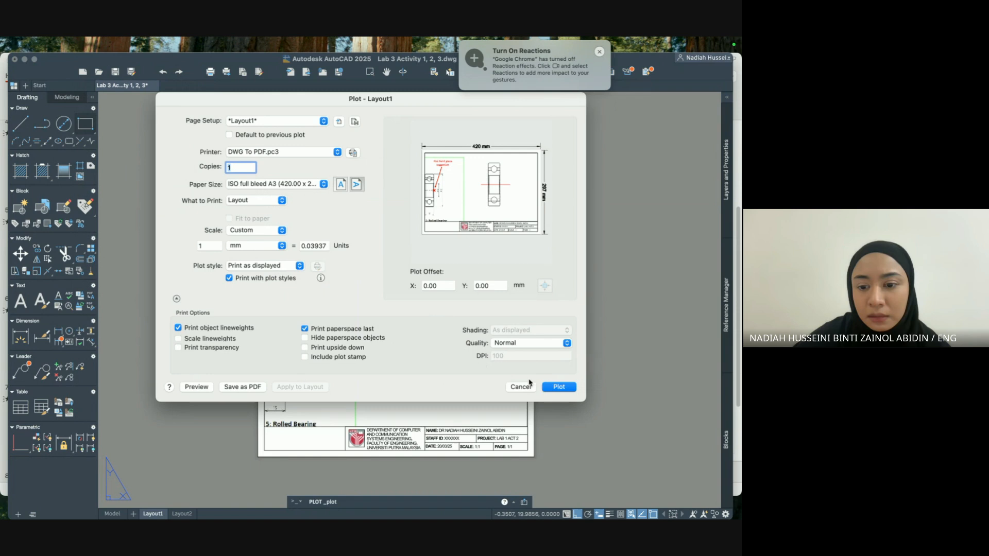
click(559, 387)
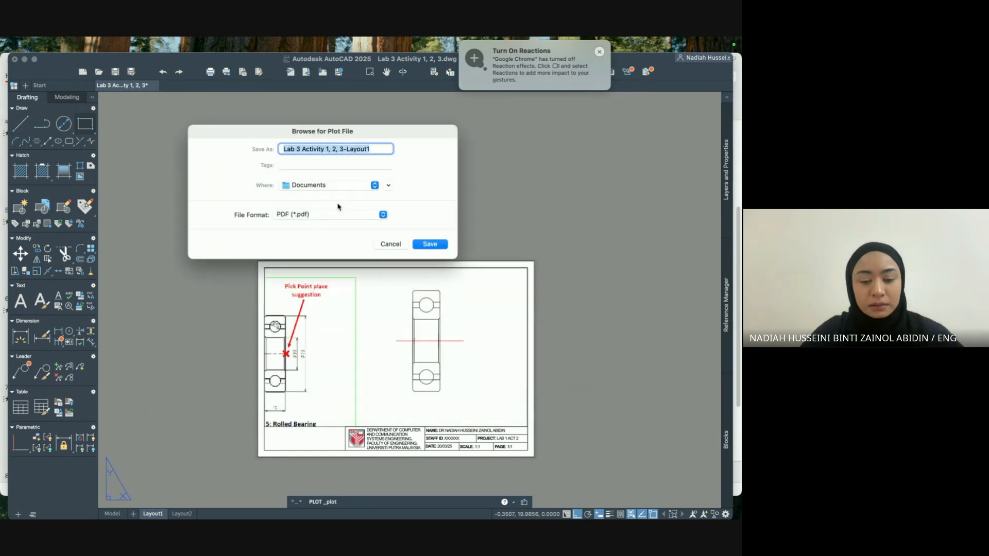
click(332, 186)
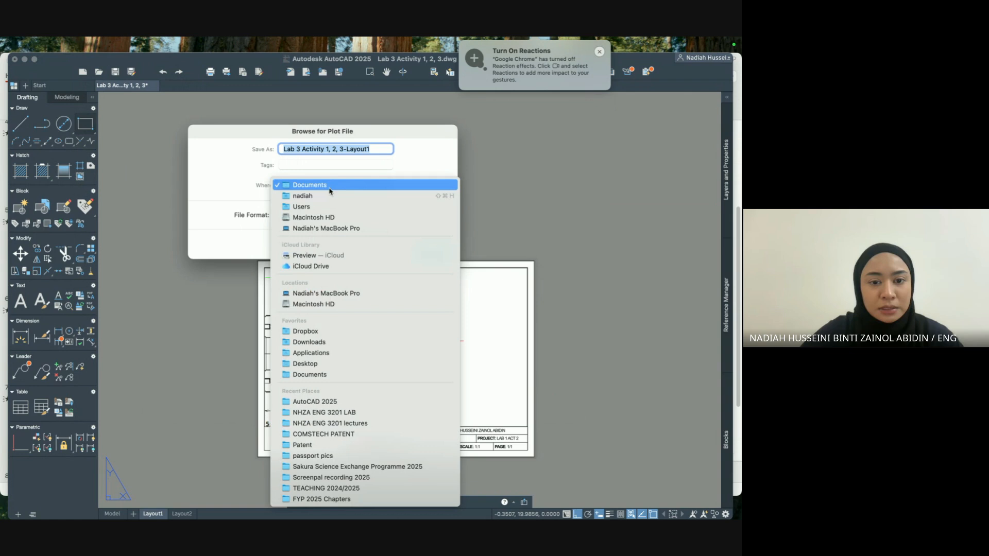
click(311, 363)
text(test)
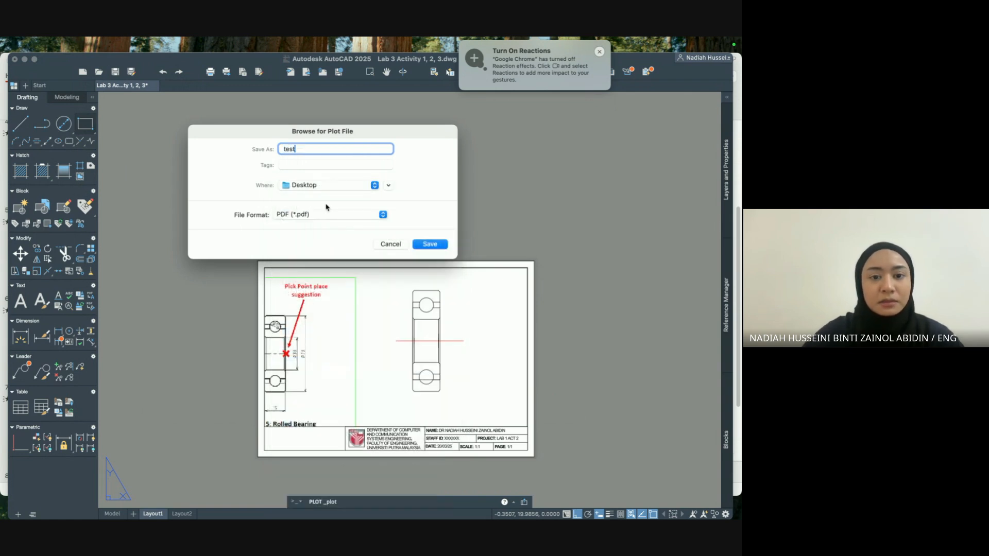
key(Return)
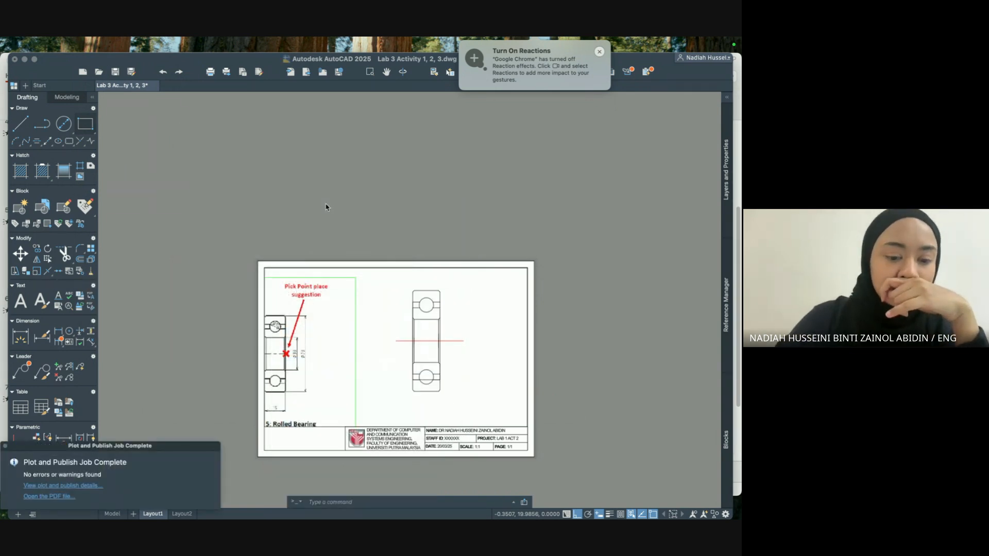
key(ctrl+Up)
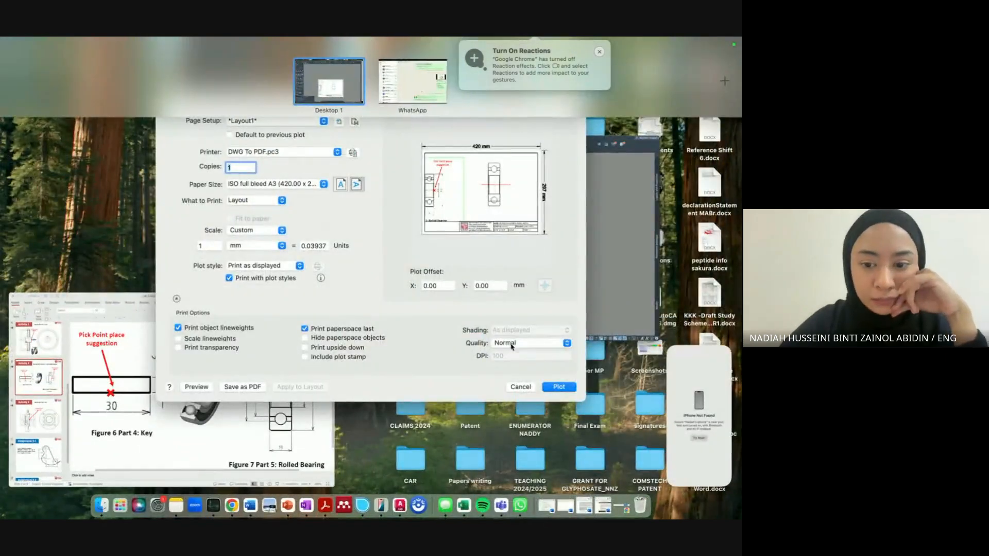
click(524, 389)
click(522, 387)
Switch to Finder, locate the exported test.pdf in the Desktop folder, and close the window.
key(ctrl+Up)
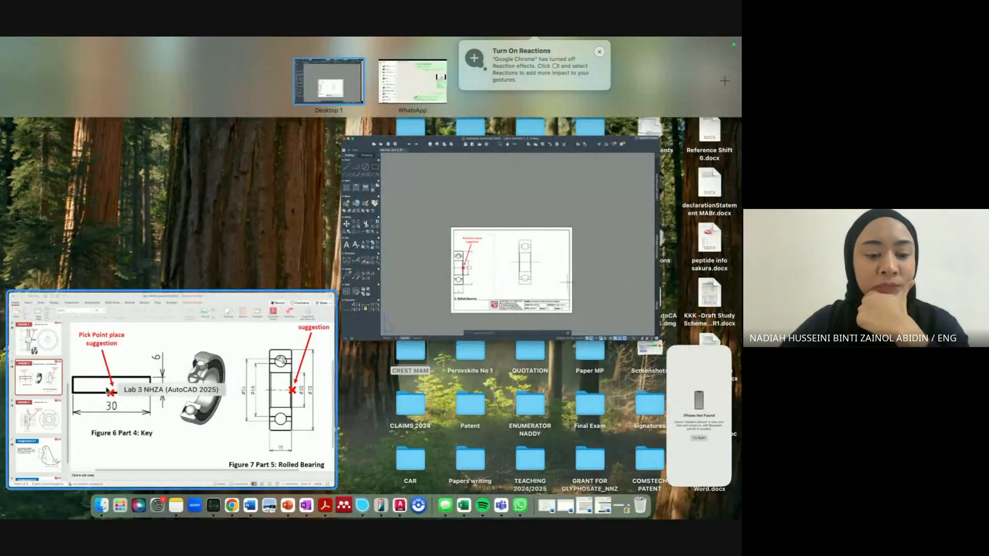
click(101, 505)
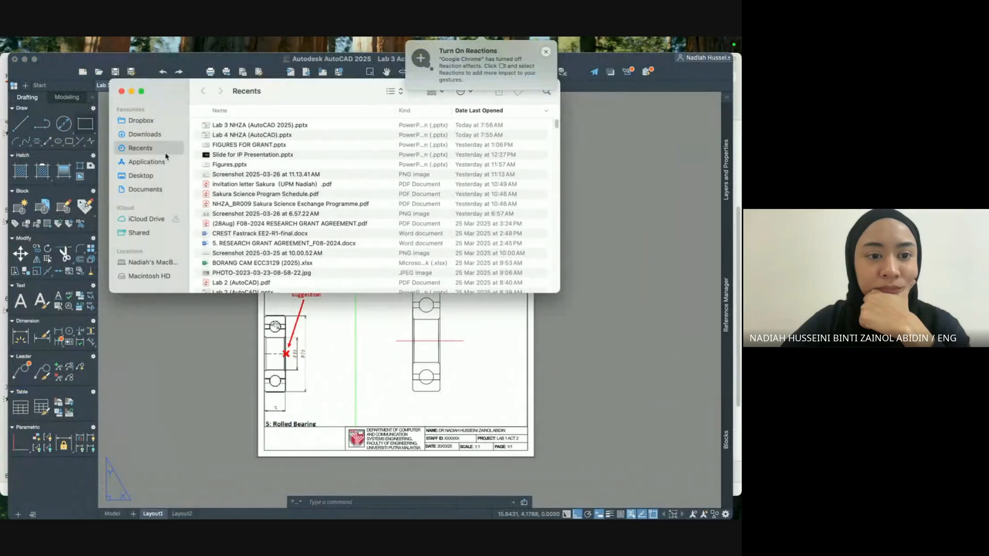
click(149, 176)
scroll(240, 149, down, 1)
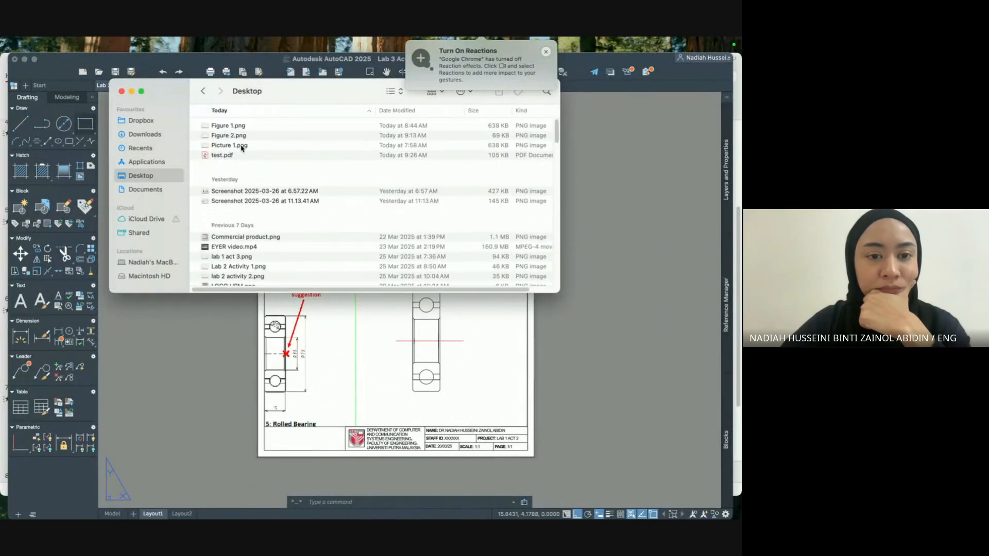
click(232, 155)
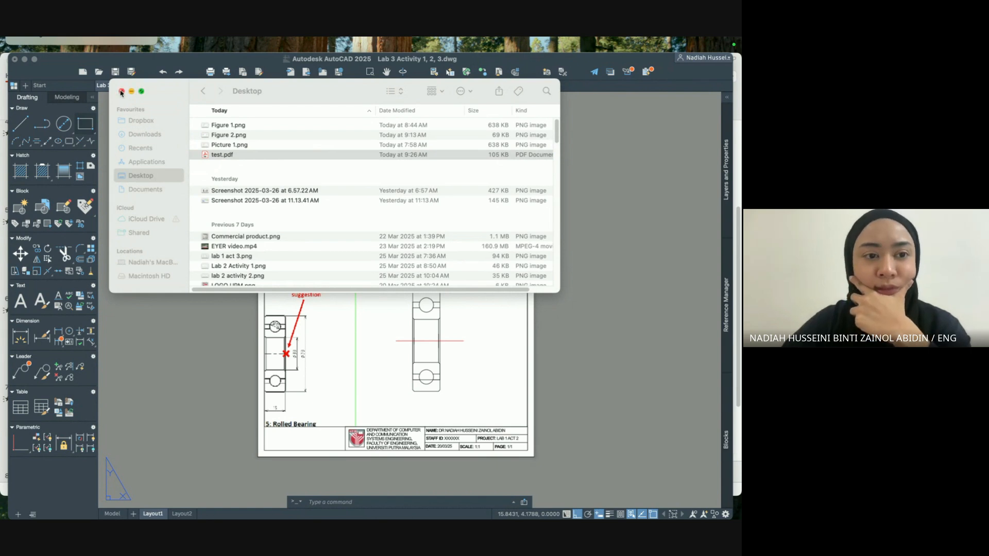
click(122, 91)
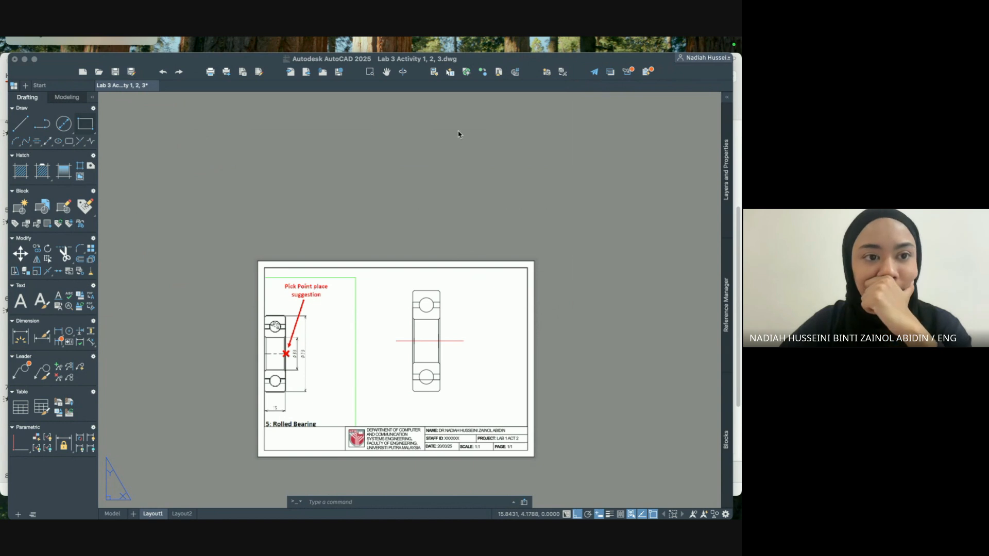
Open the PDF export plot settings for Layout1.
click(76, 55)
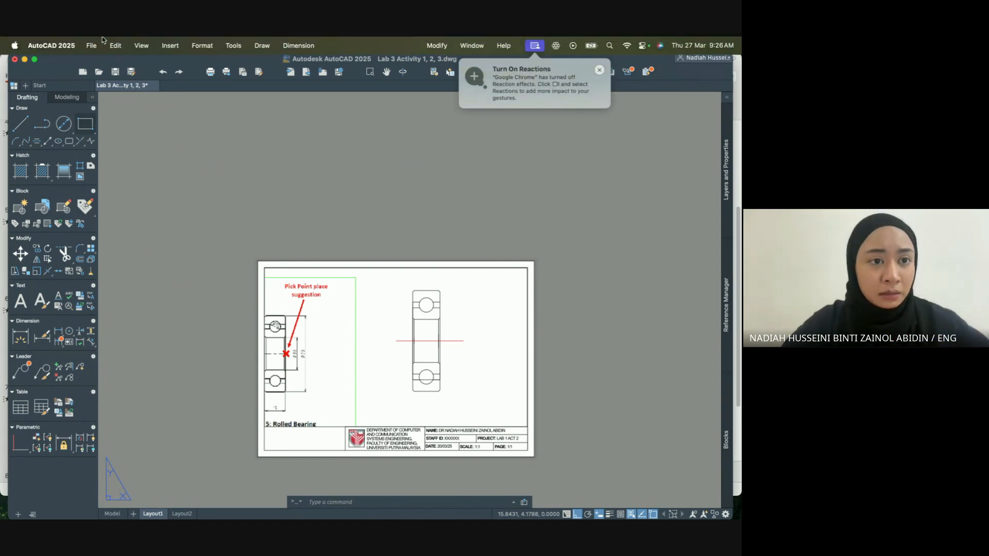
click(94, 45)
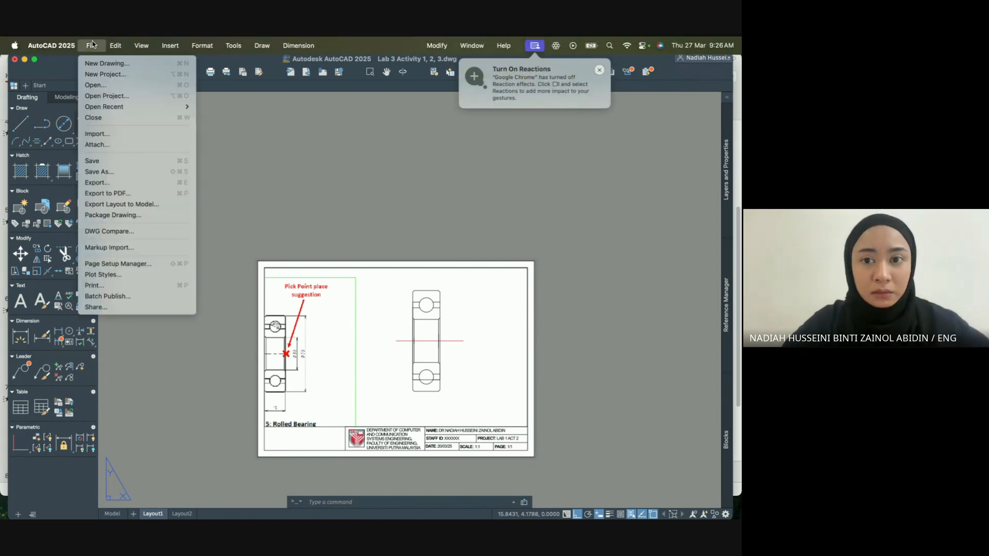
click(107, 194)
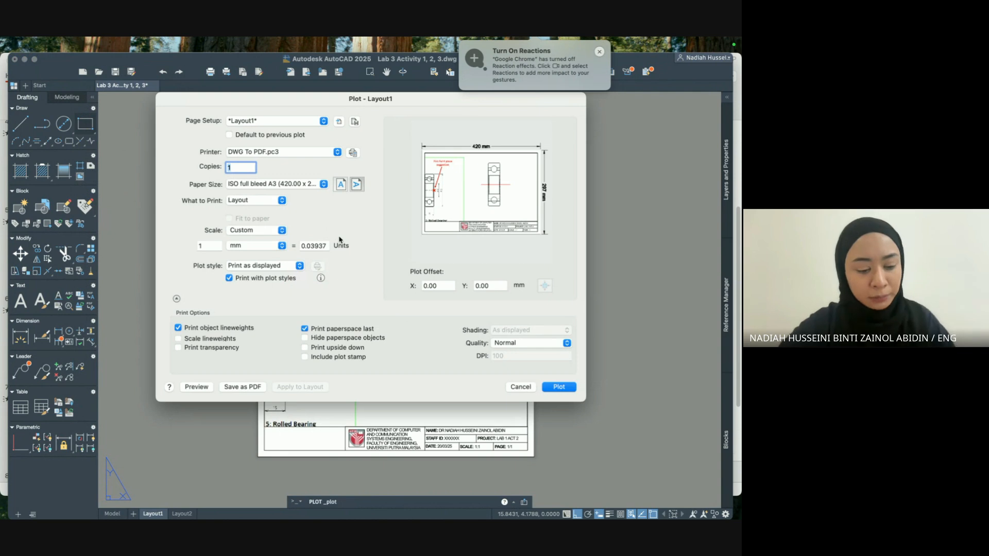
Capture a screenshot of the whole Plot - Layout1 dialog, save it to the desktop and cancel the plot.
key(super+shift+4)
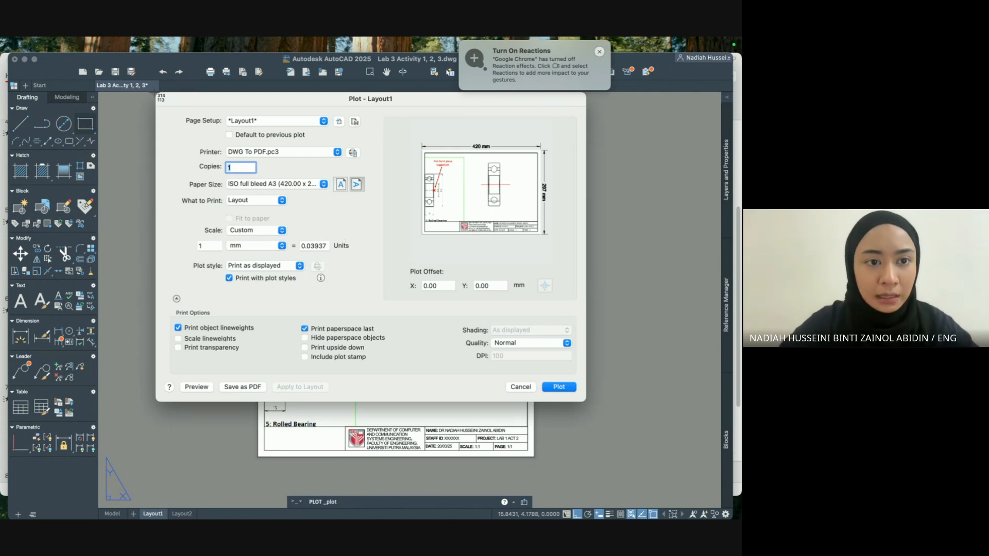
drag(154, 92, 589, 405)
right_click(721, 484)
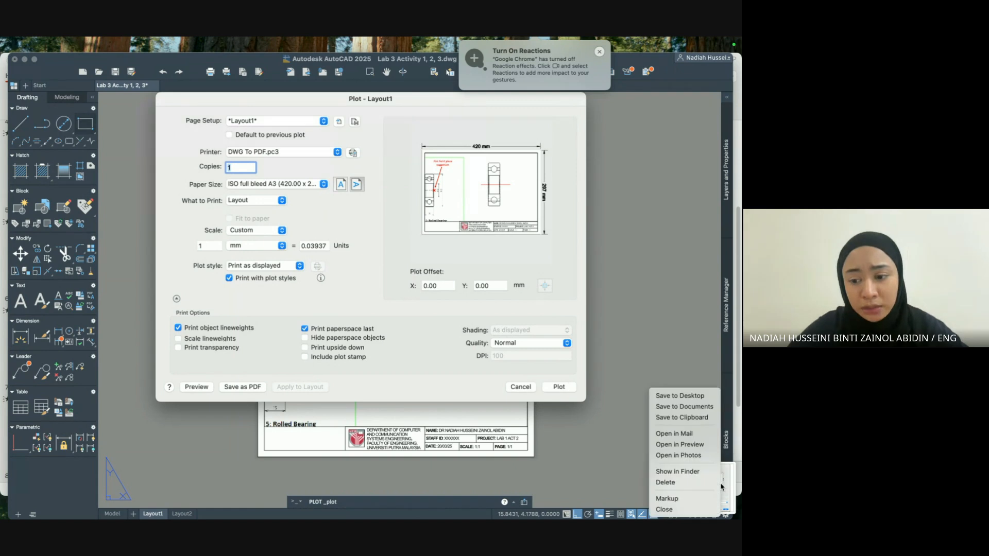
click(685, 400)
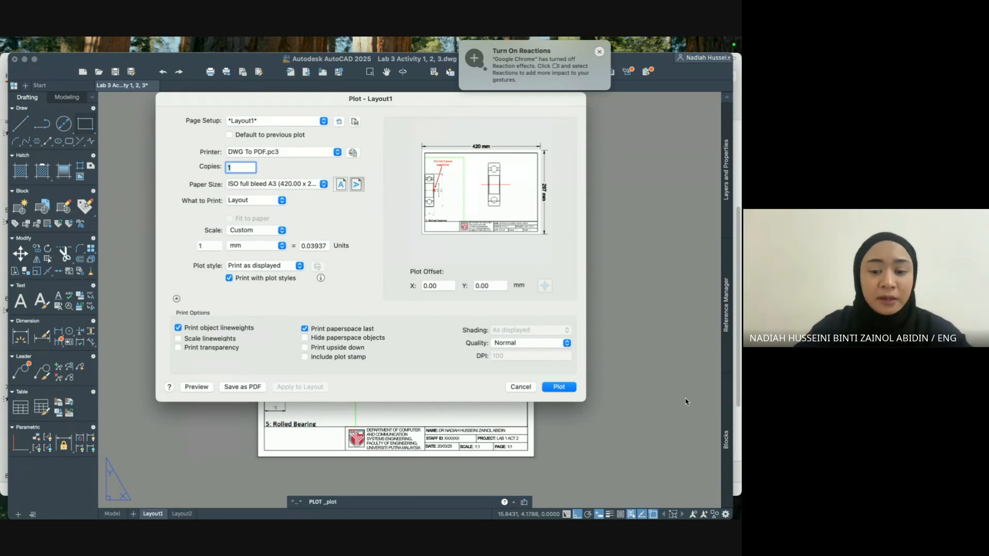
click(528, 386)
Switch to WhatsApp, take it out of full screen, close its window and return to the AutoCAD drawing.
key(ctrl+Up)
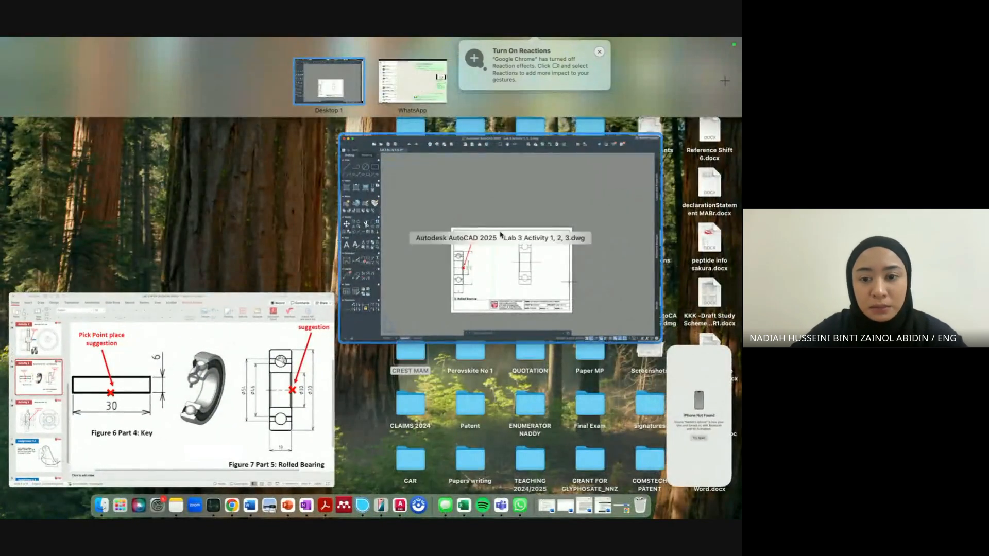
key(ctrl+Up)
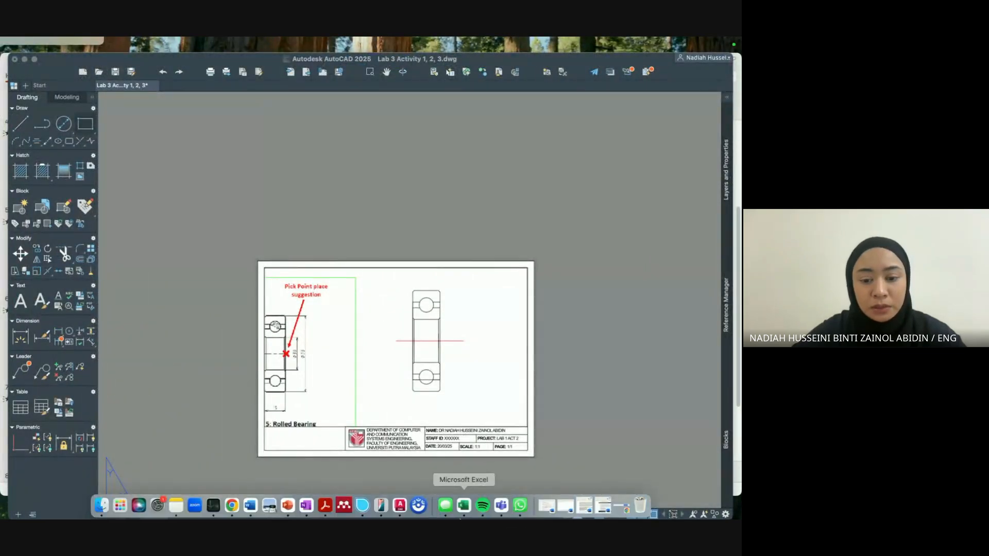
click(522, 510)
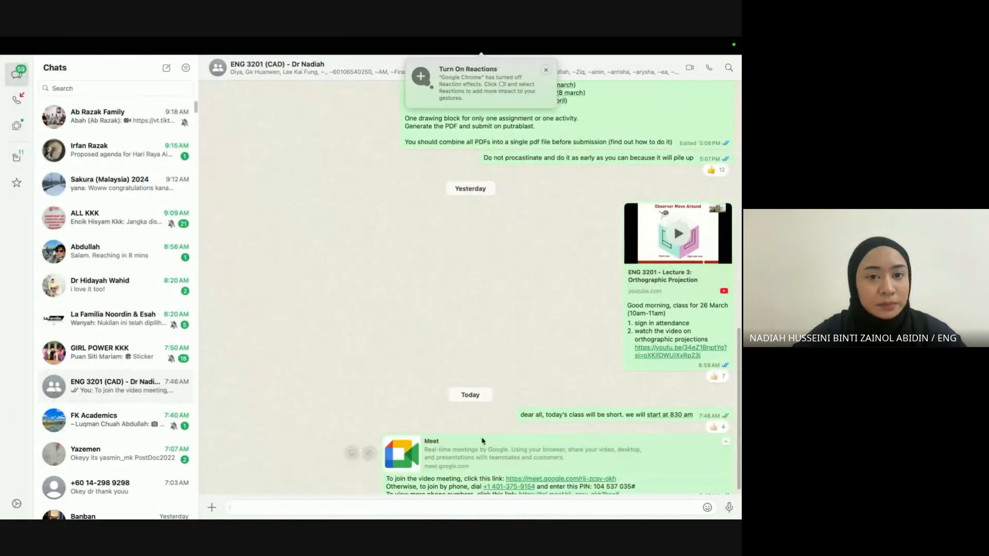
mouse_move(129, 41)
click(27, 62)
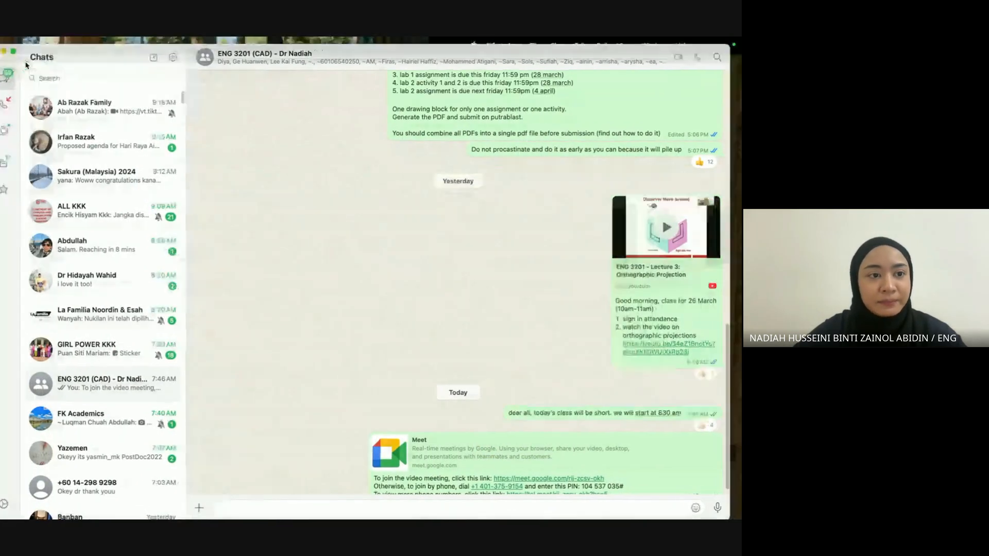
click(16, 60)
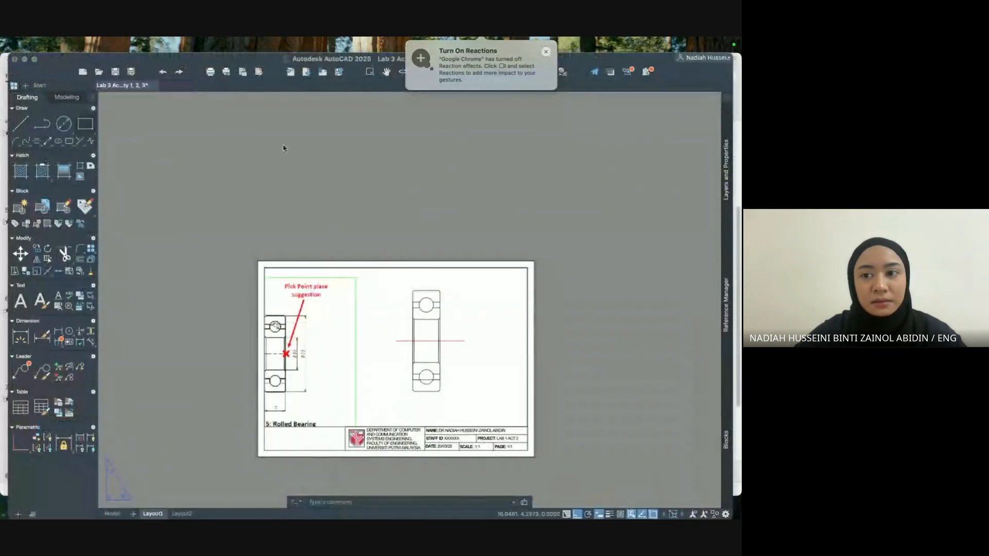
key(ctrl+Up)
mouse_move(485, 39)
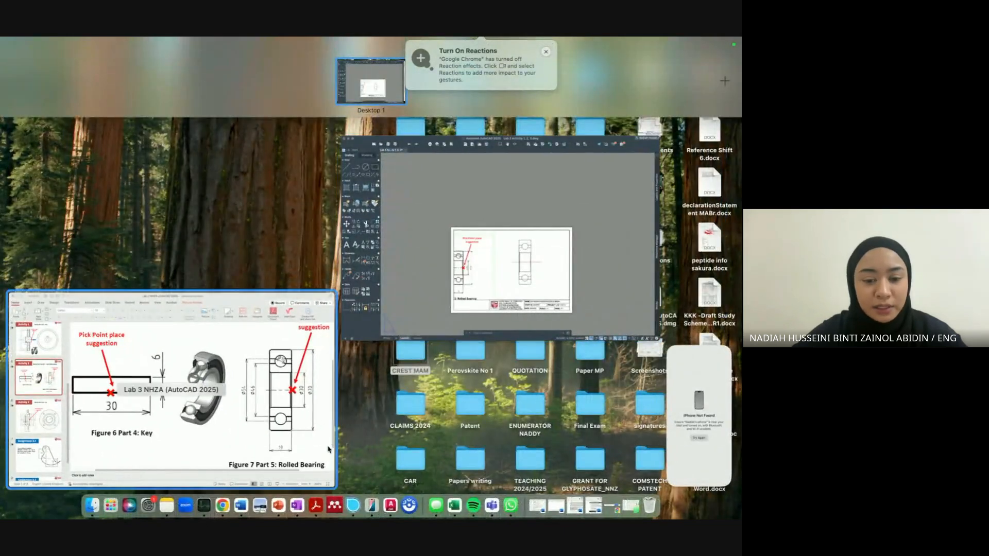
key(Escape)
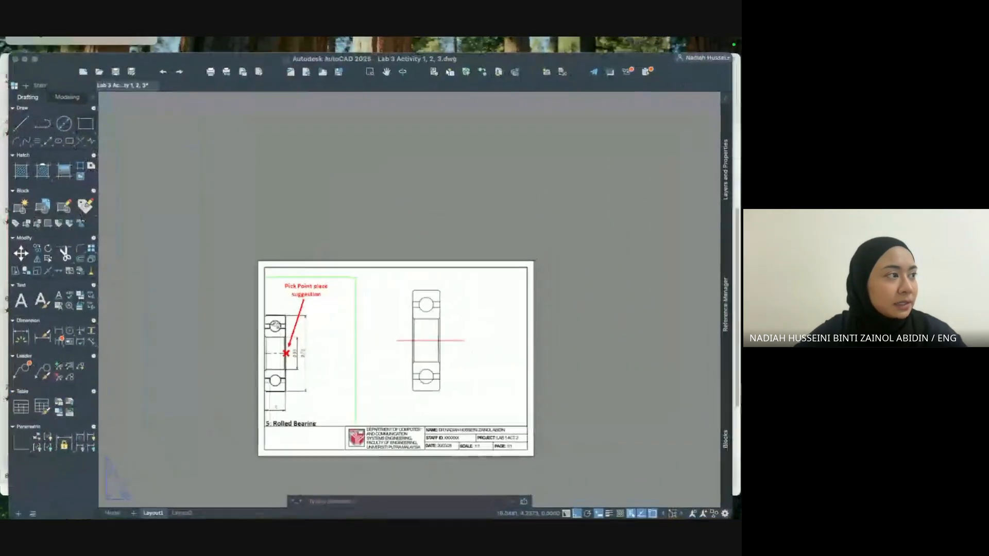
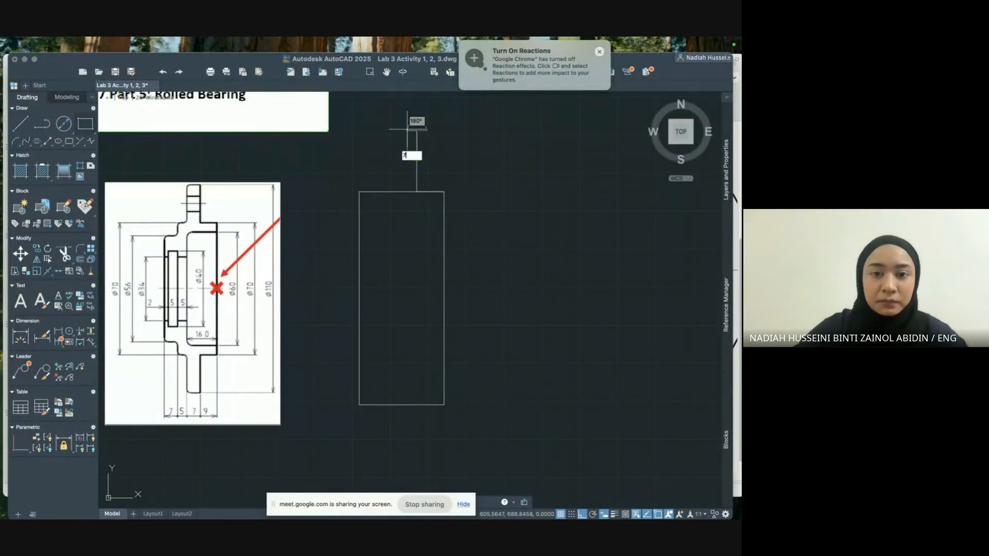
Finish the narrow outline above the large rectangle with a 7 mm top edge and a 20 mm side down to the rectangle.
click(403, 130)
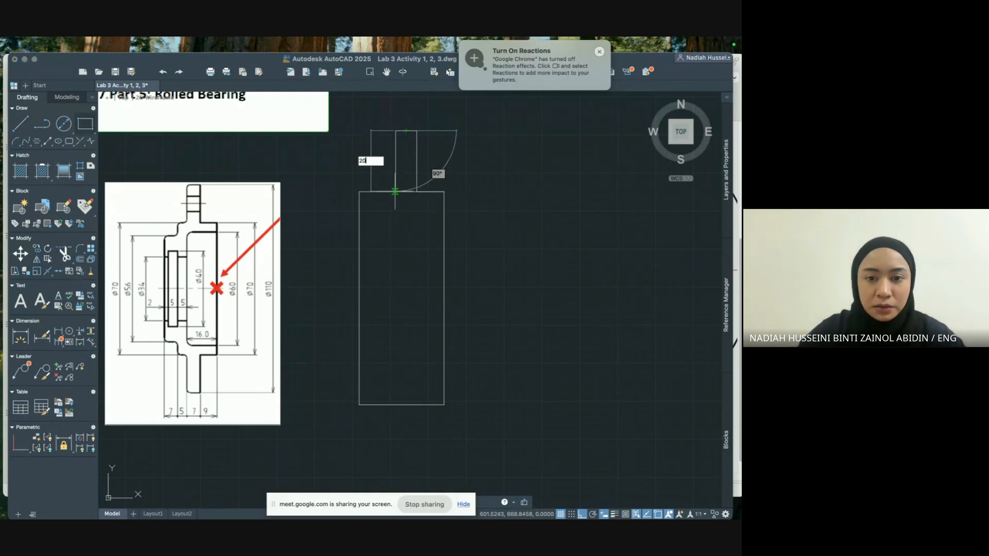
click(395, 192)
key(Escape)
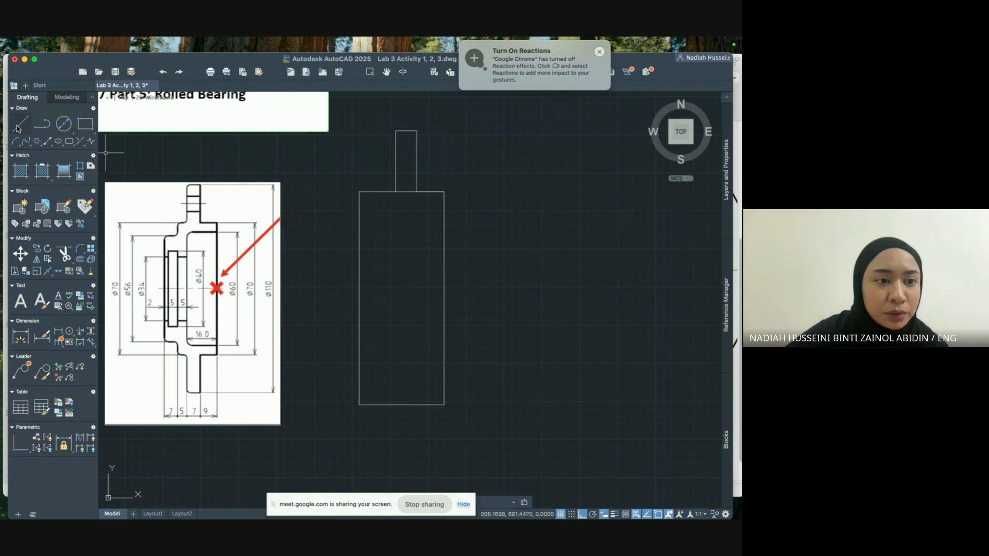
Make the Centre Line layer current and draw a horizontal centre line across the narrow upper section at its mid-height.
mouse_move(729, 161)
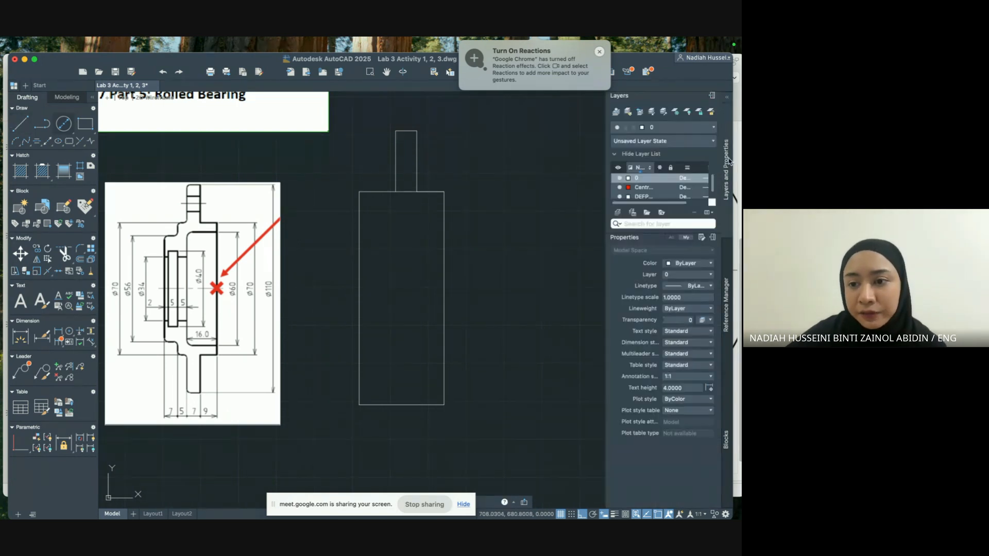
double_click(654, 190)
click(22, 124)
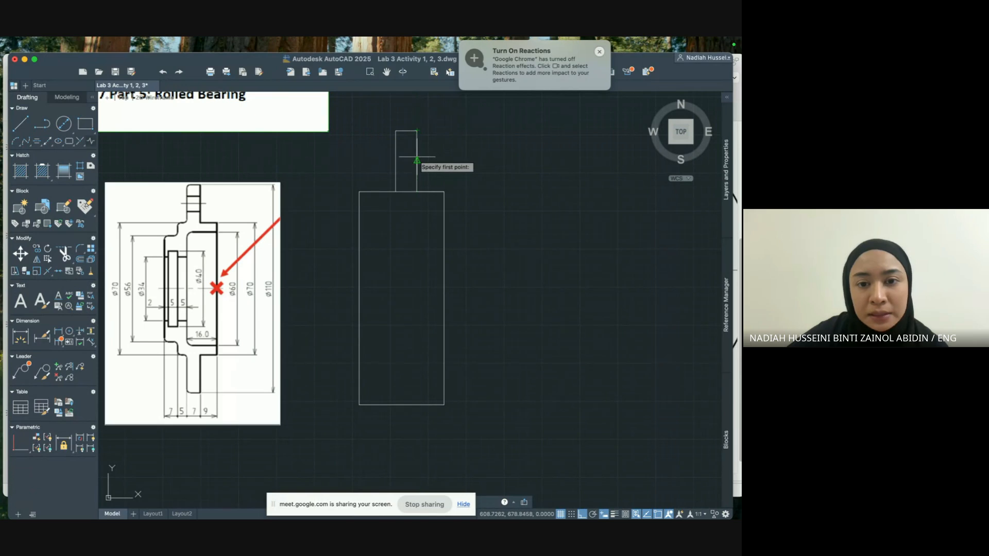
click(417, 132)
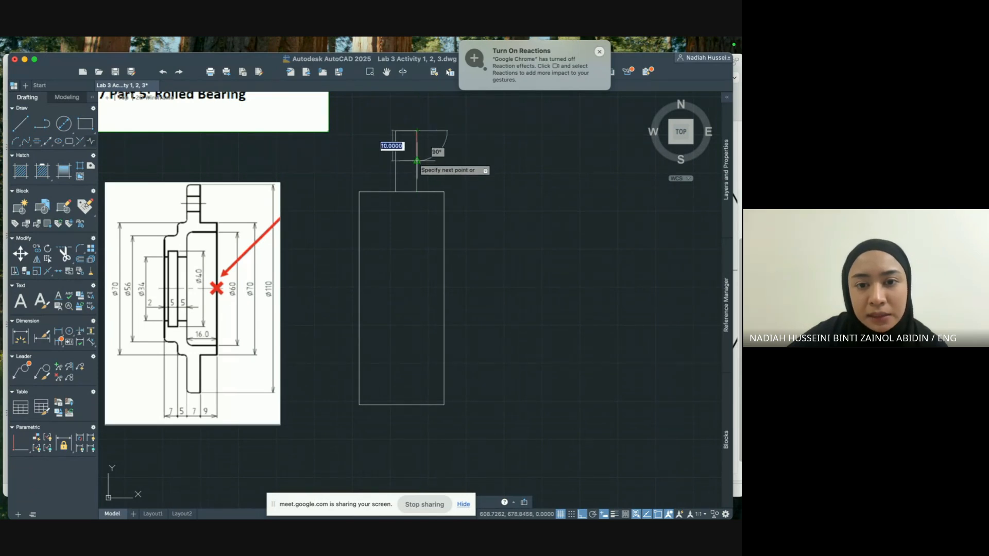
click(417, 161)
click(378, 160)
key(Escape)
click(417, 140)
key(Escape)
click(401, 160)
click(417, 161)
click(455, 173)
key(Escape)
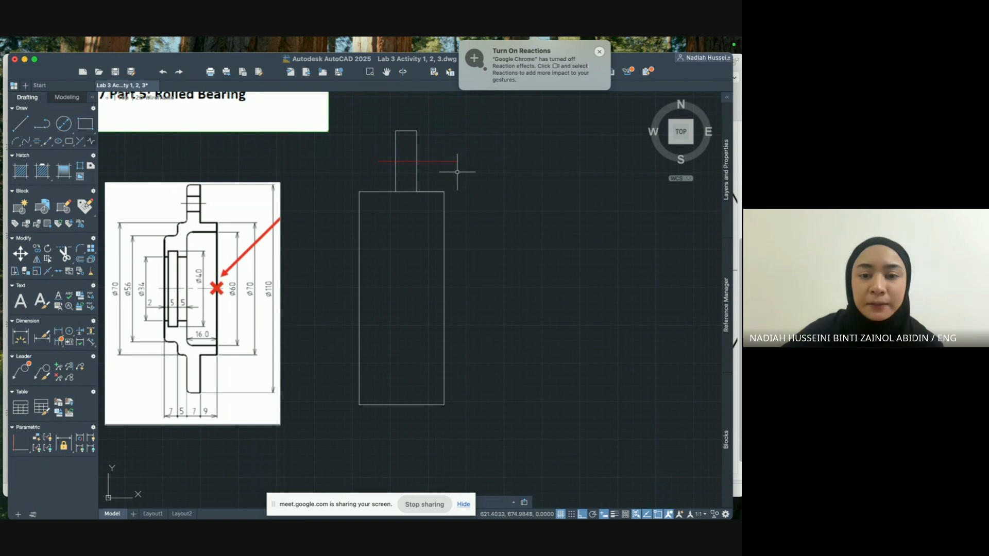
Shorten the horizontal centre line to about 21 mm and shift it slightly left to centre it on the narrow section.
click(443, 160)
click(456, 161)
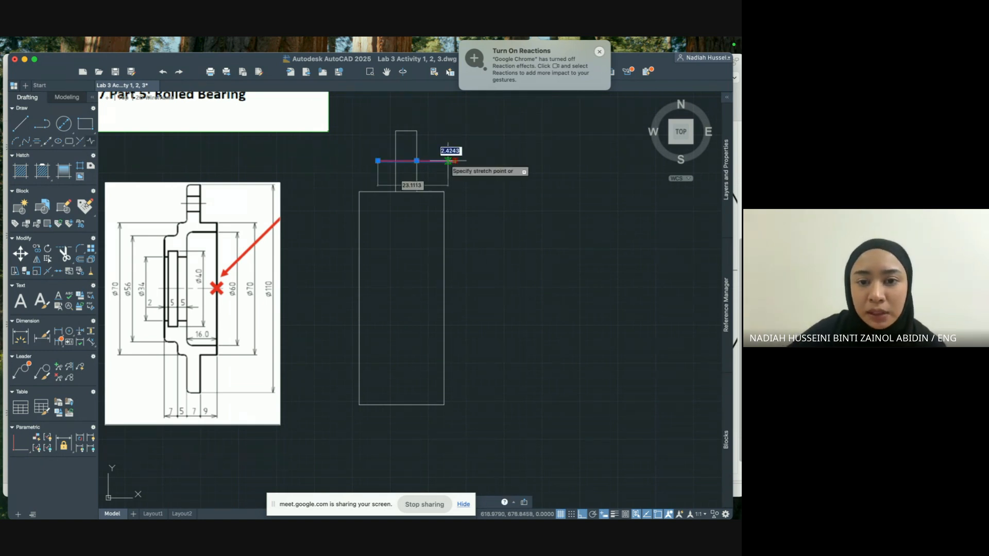
click(442, 160)
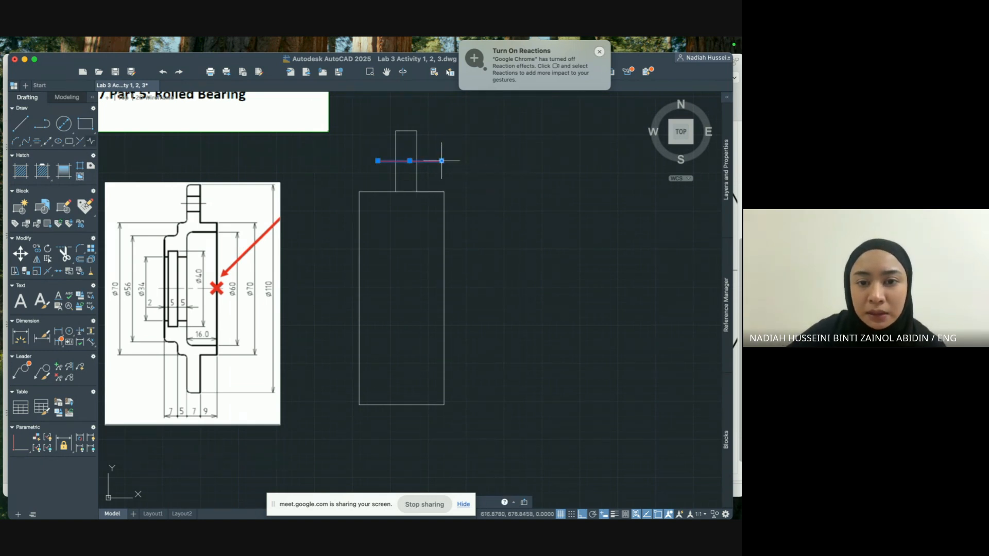
click(409, 161)
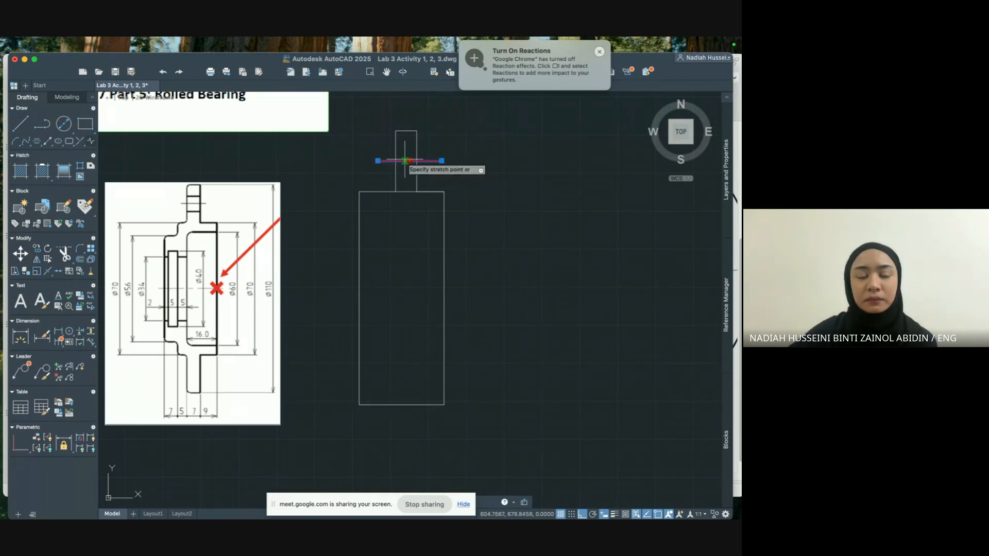
click(400, 160)
key(Escape)
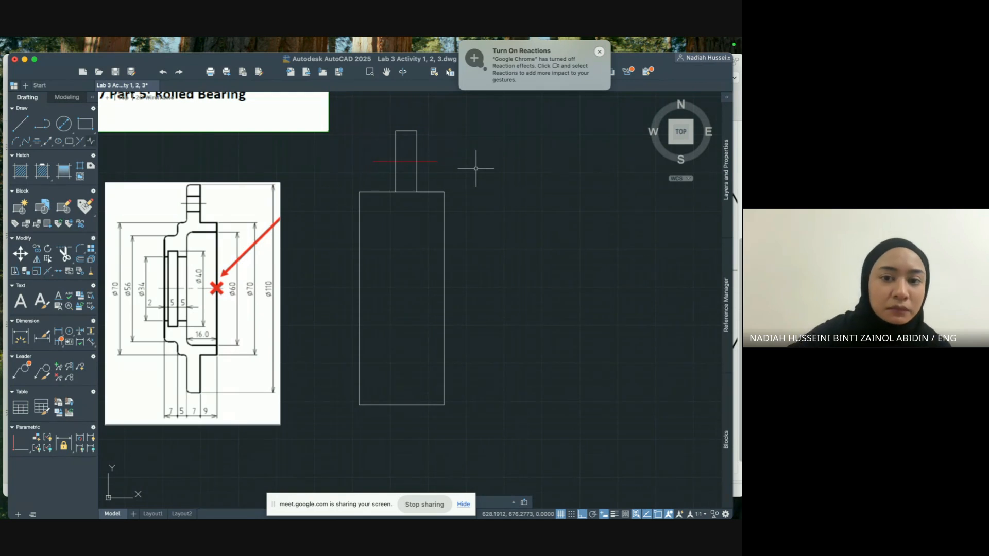
Offset the horizontal centre line by 5 mm both above and below.
click(404, 160)
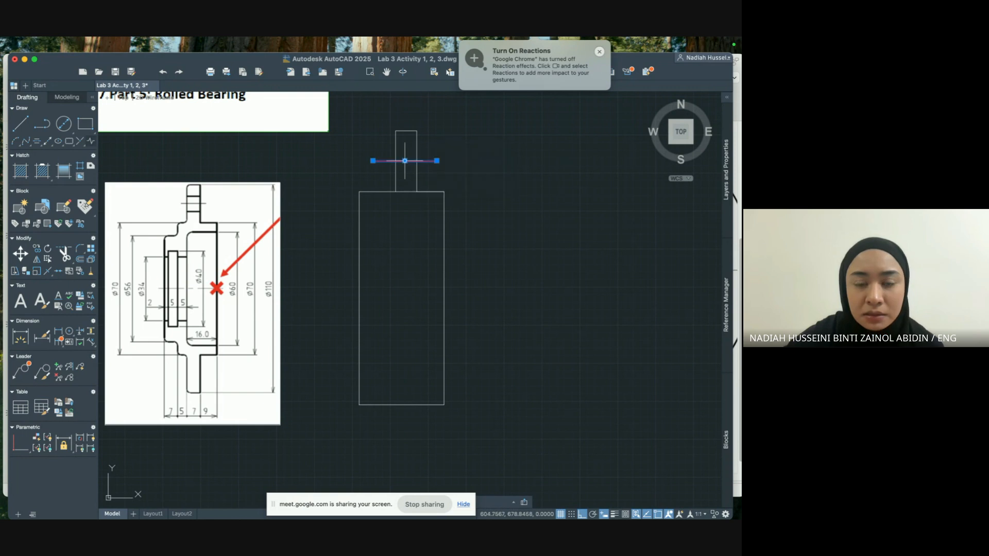
text(offset)
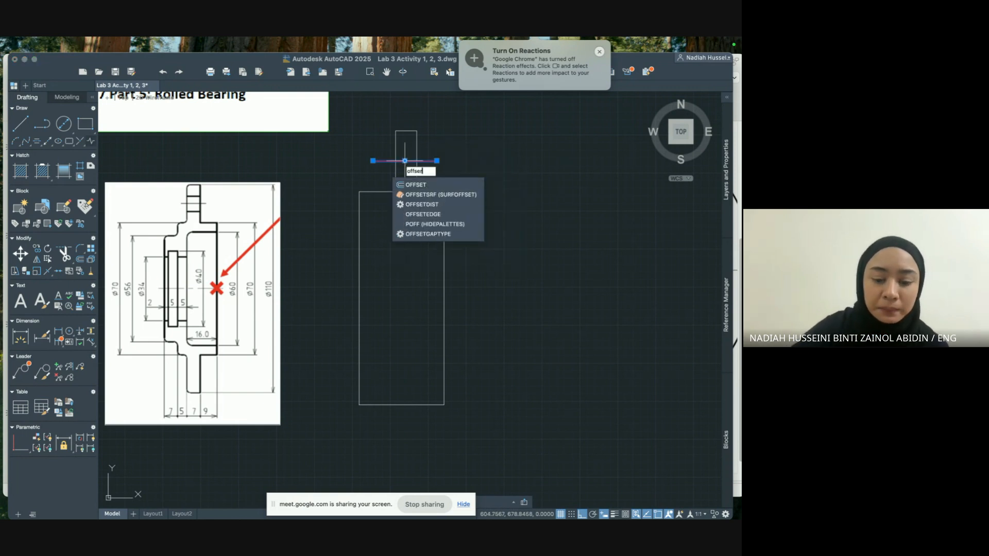
key(BackSpace)
text(t)
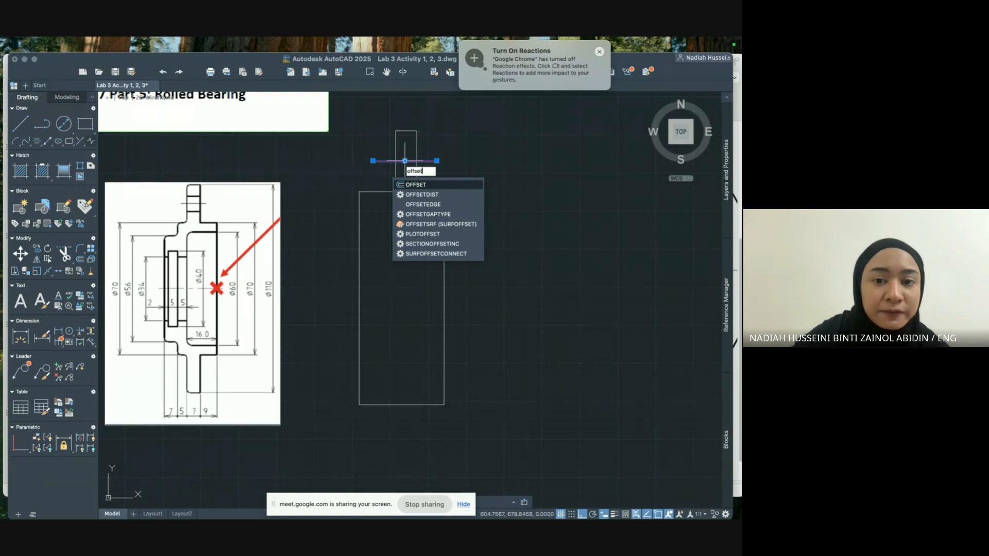
key(Return)
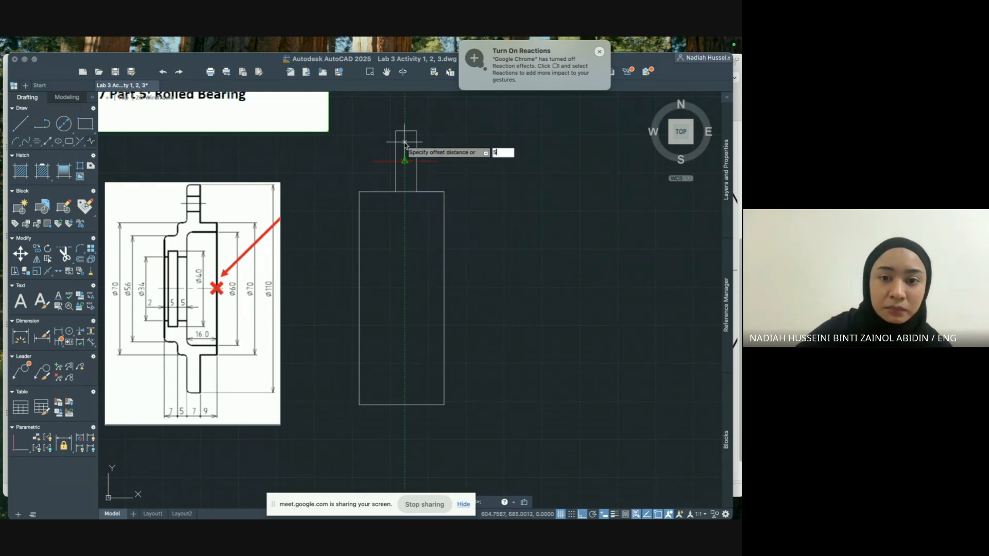
key(Return)
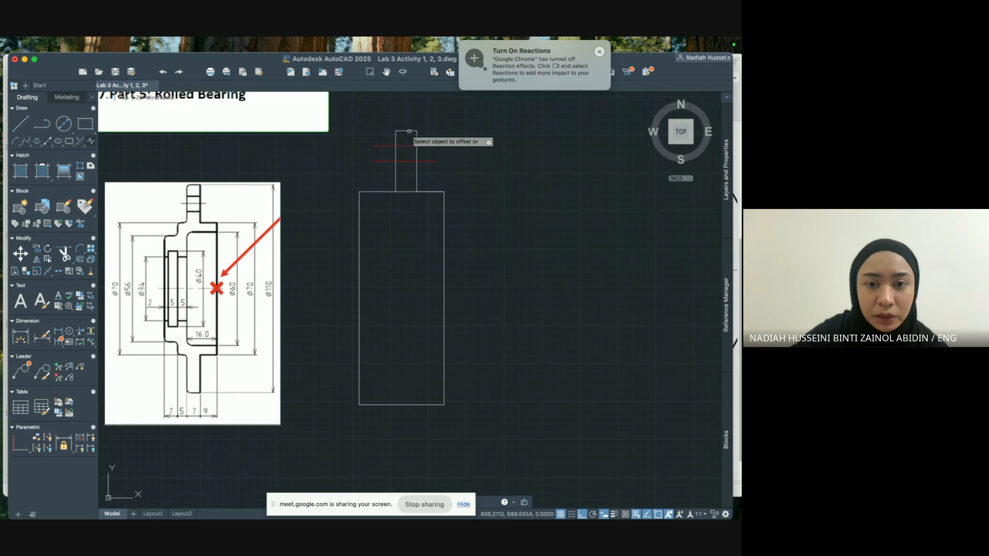
click(408, 161)
click(407, 182)
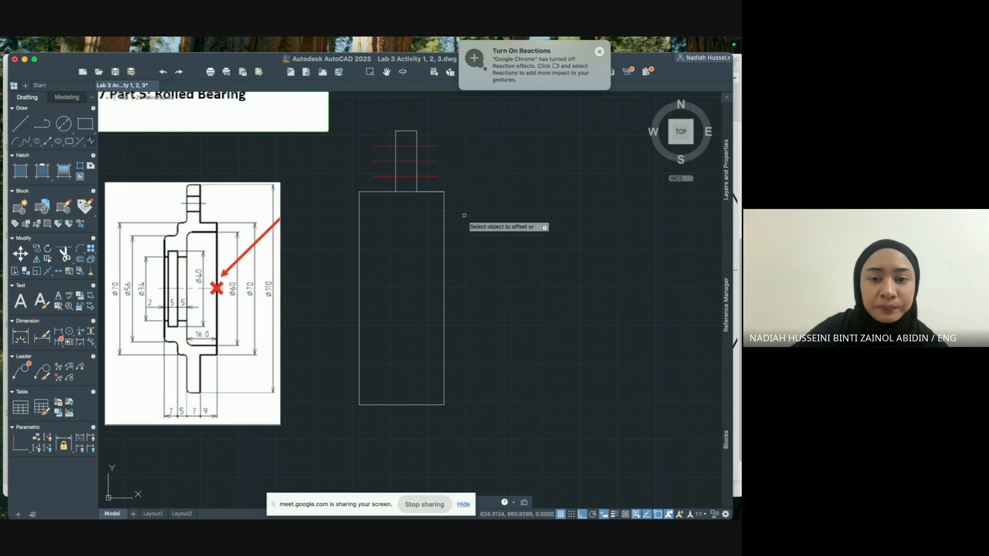
click(436, 146)
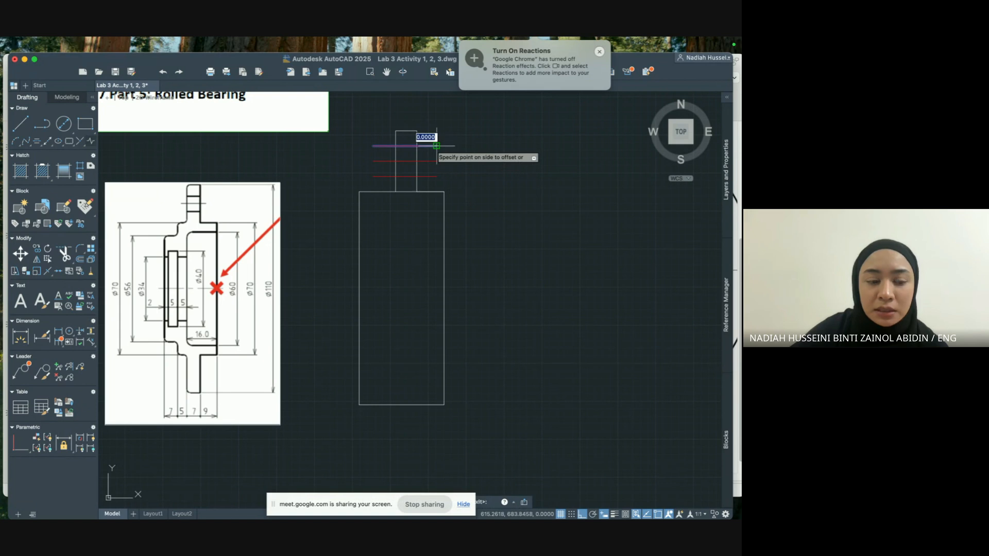
key(Escape)
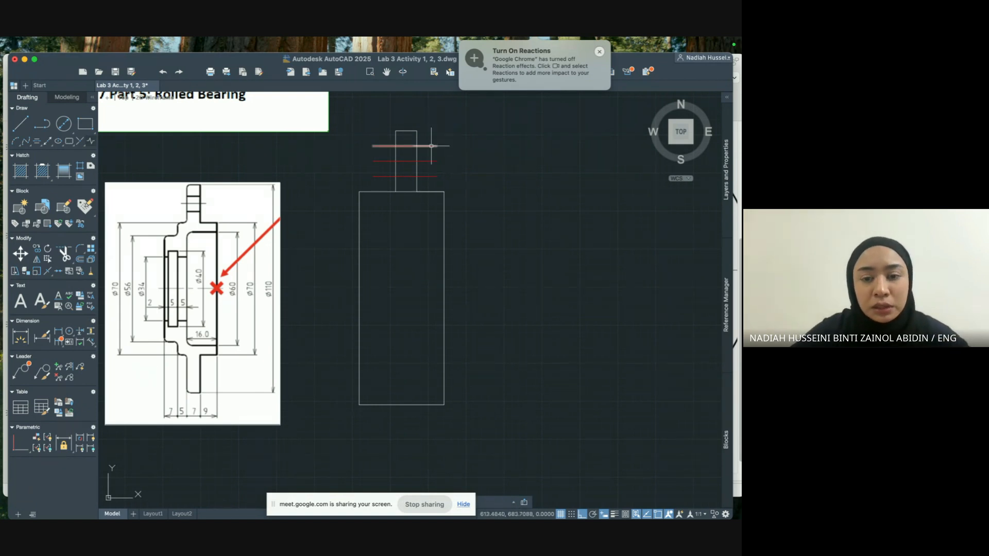
key(Return)
key(Escape)
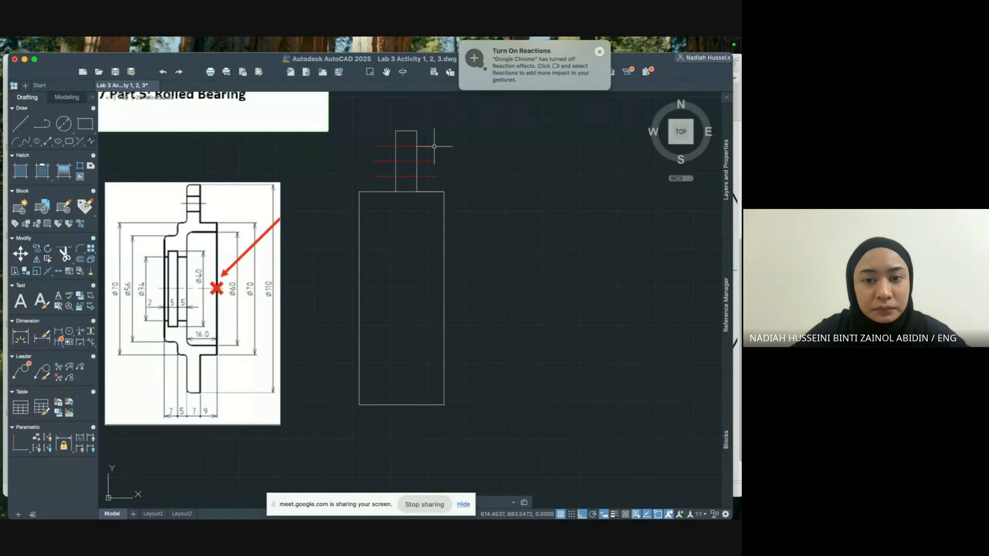
Reassign the two offset lines above and below the centre line to layer 0.
click(438, 144)
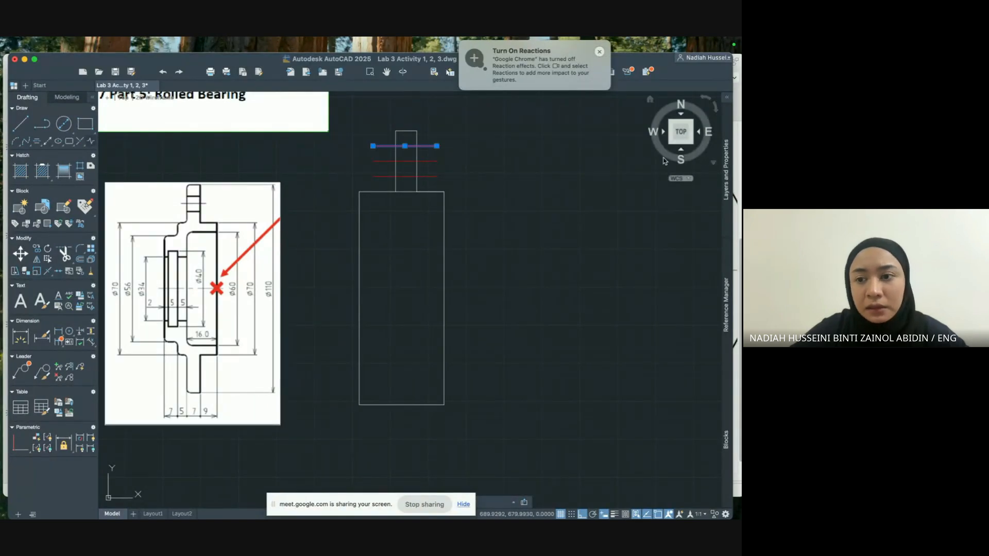
mouse_move(726, 165)
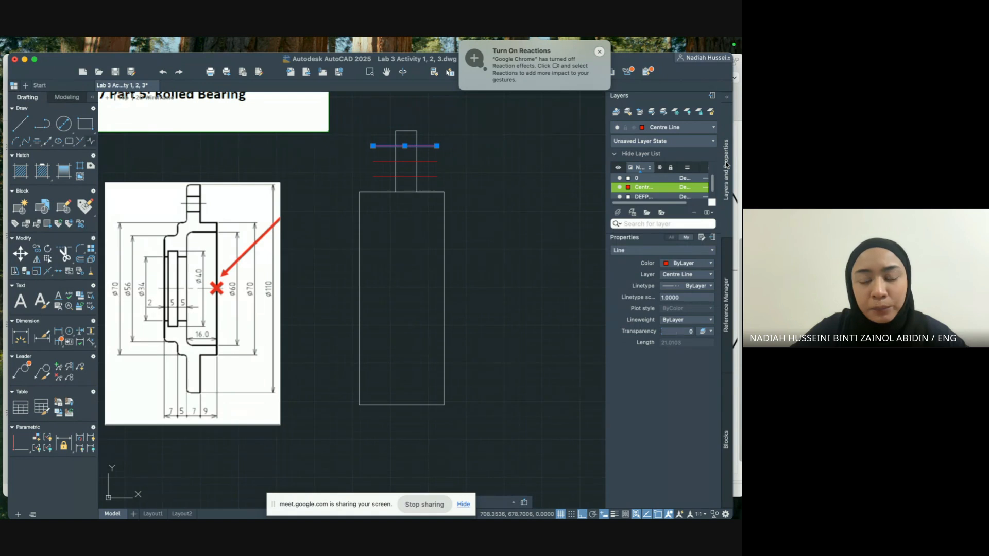
click(691, 274)
click(682, 289)
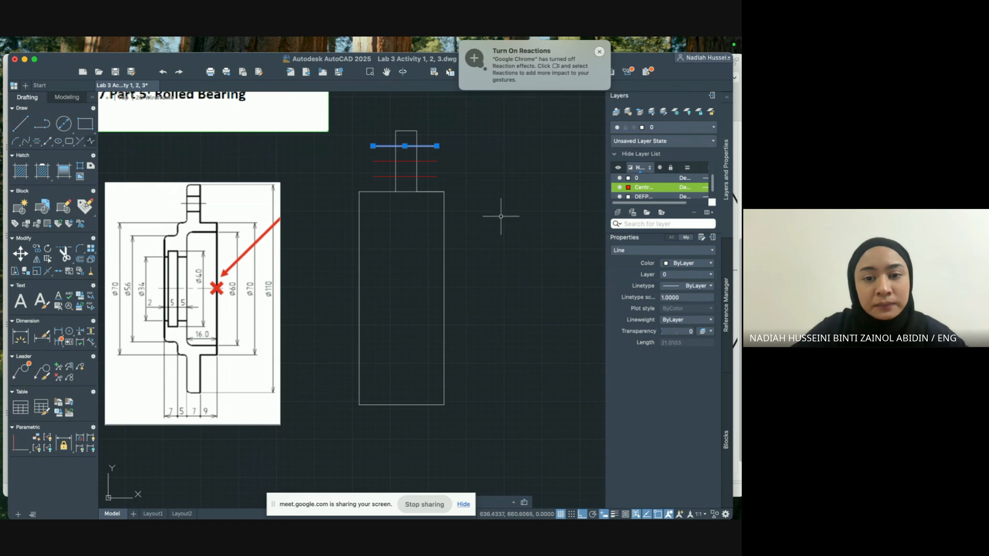
click(434, 176)
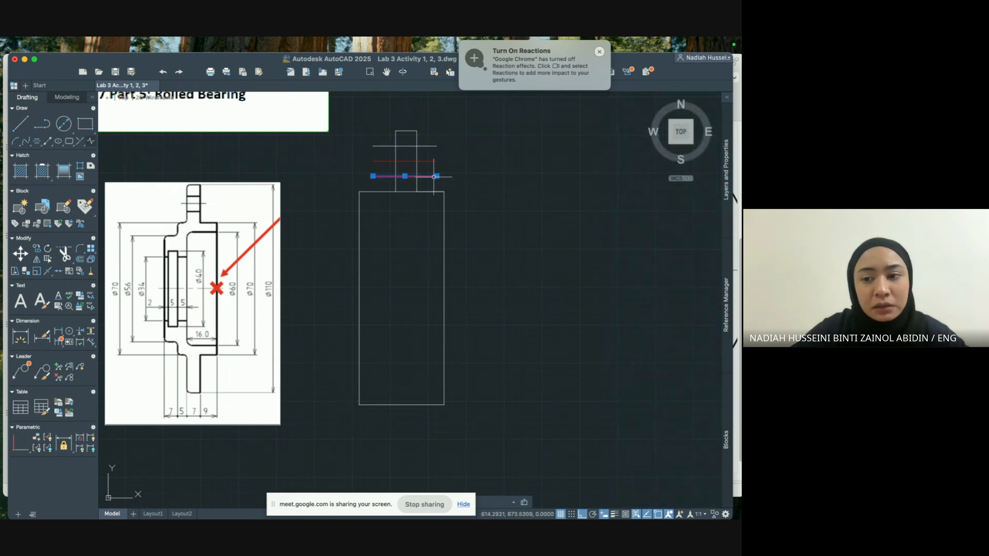
mouse_move(726, 177)
click(697, 273)
click(696, 289)
key(Escape)
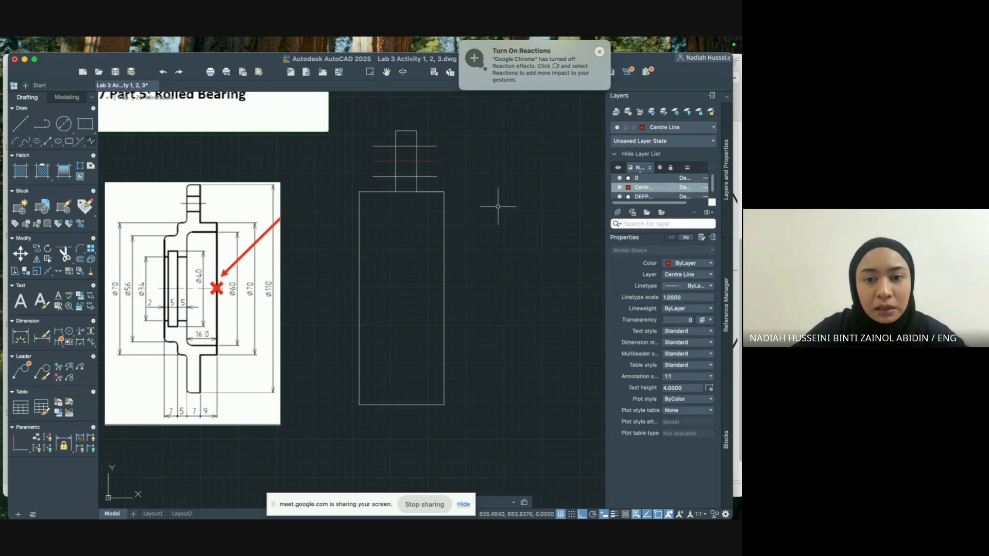
Trim both hole edge lines back to the vertical sides of the narrow upper section.
text(tr)
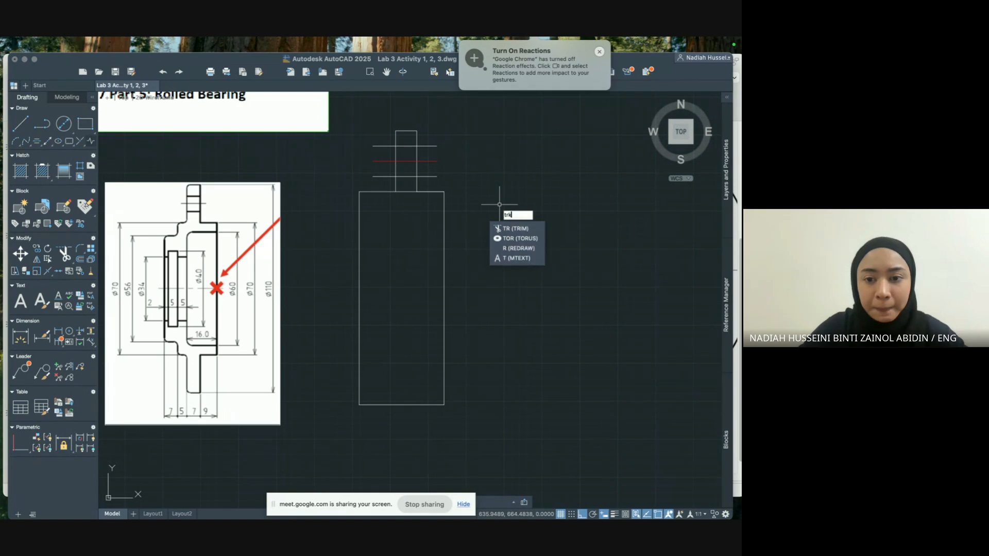
text(im)
key(Return)
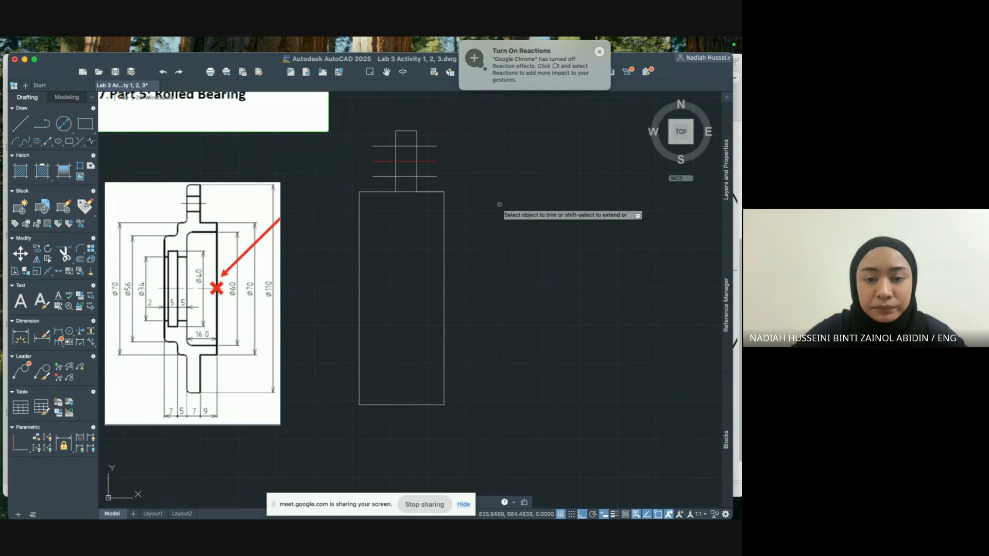
click(429, 177)
click(384, 177)
click(383, 146)
click(430, 146)
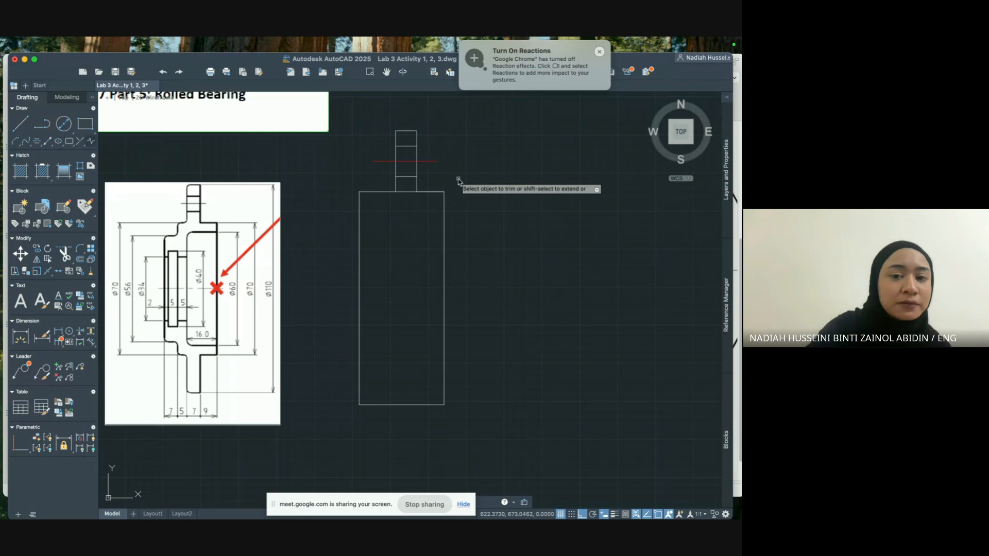
click(406, 161)
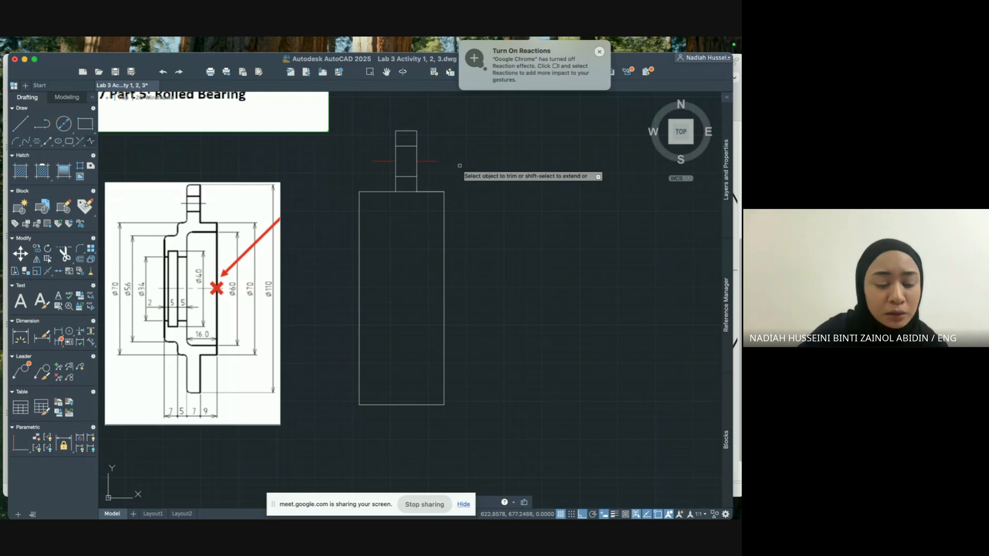
key(Escape)
click(437, 161)
mouse_move(436, 161)
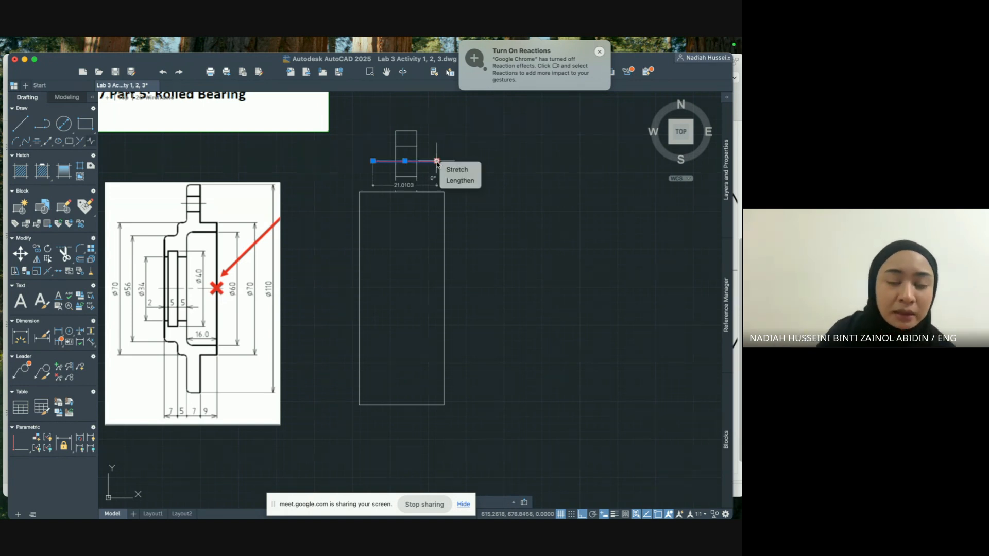
text(offse)
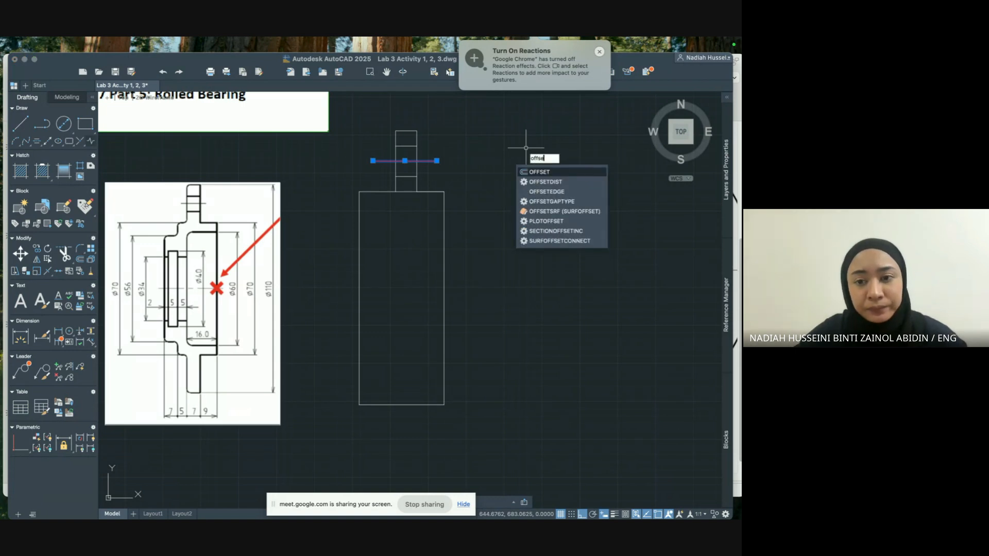
key(Return)
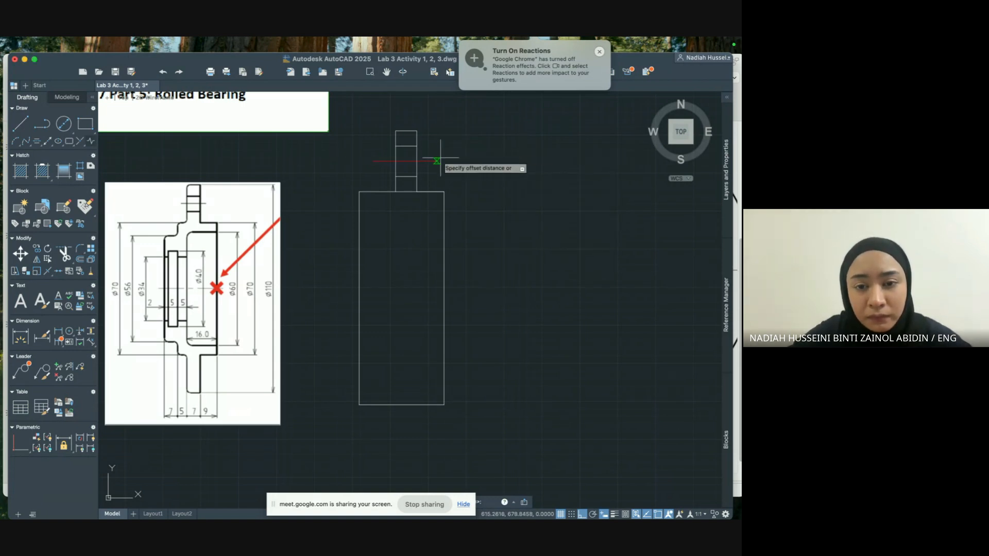
text(2)
key(Return)
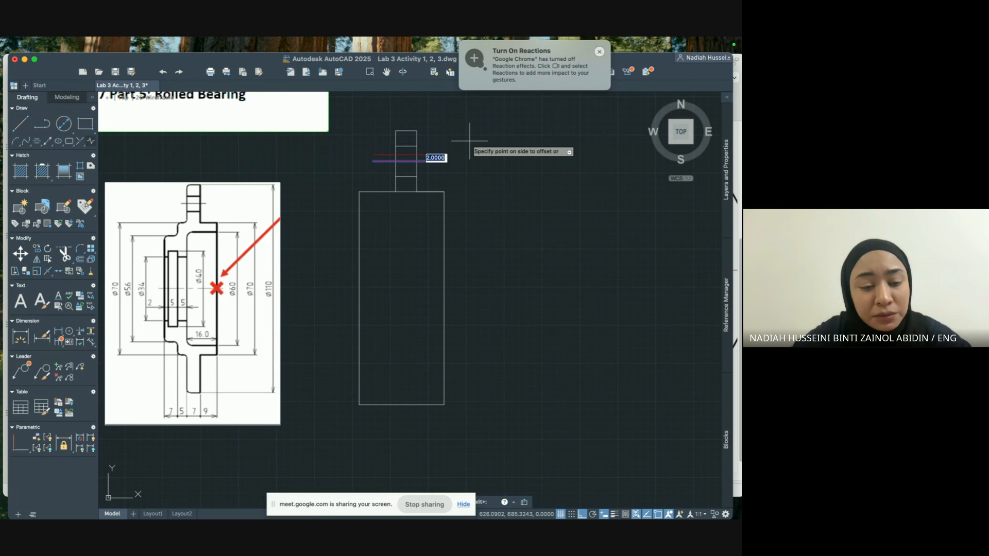
click(469, 140)
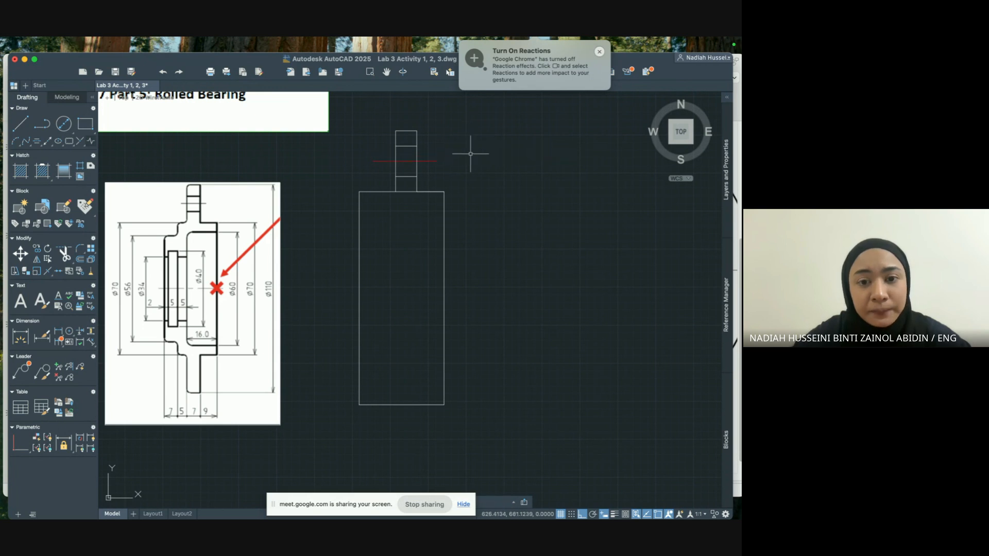
Offset the narrow section's horizontal centre line 4 mm upward as a guide for the hole's upper edge.
click(425, 161)
text(offset)
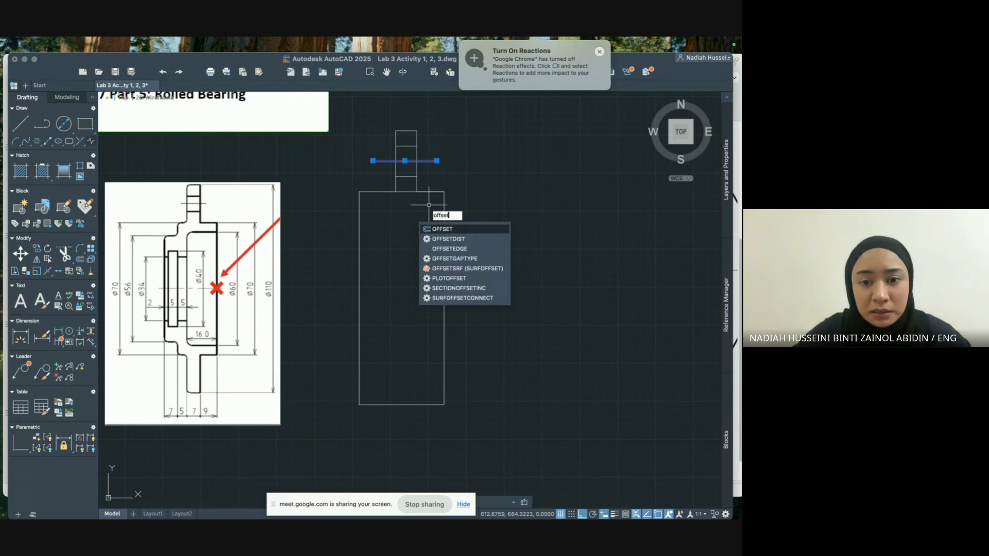
key(Return)
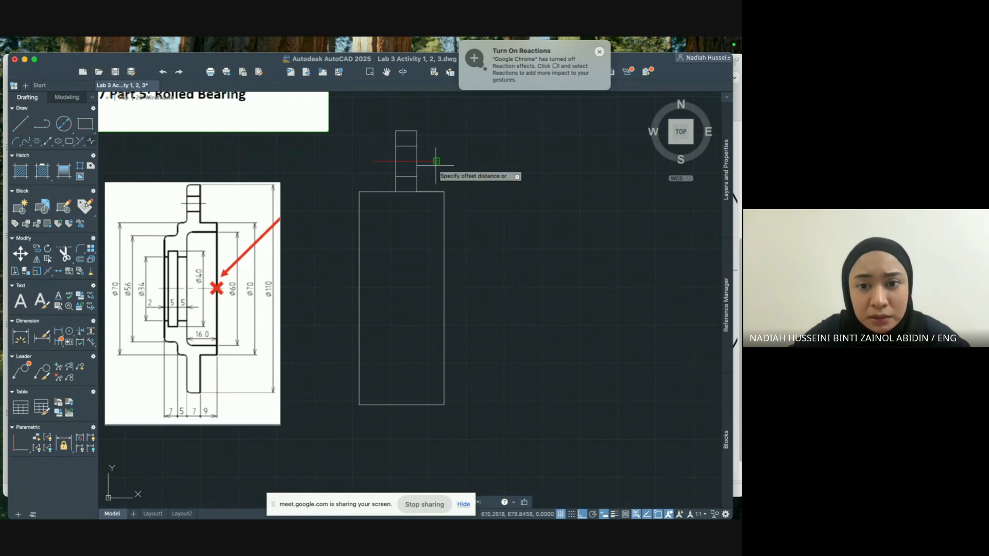
click(488, 160)
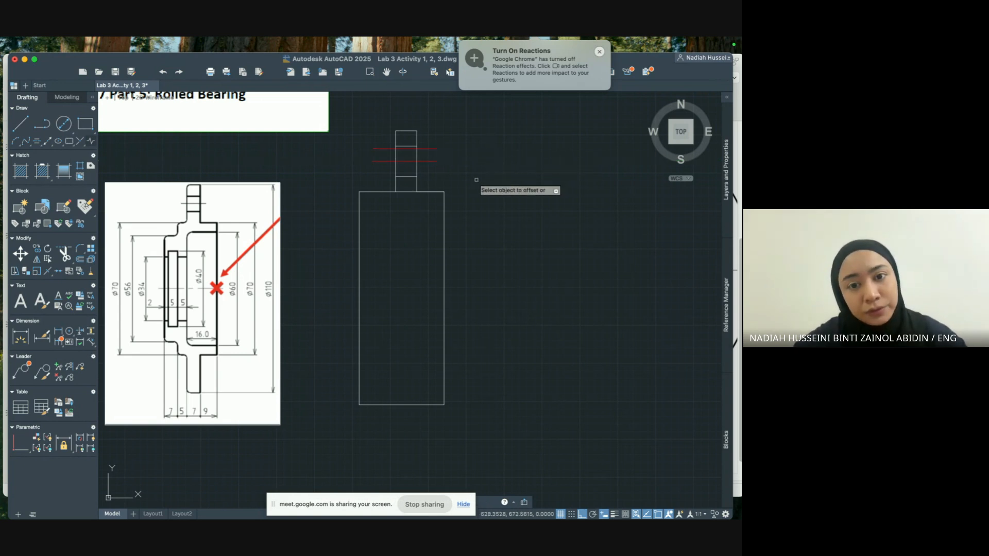
click(413, 146)
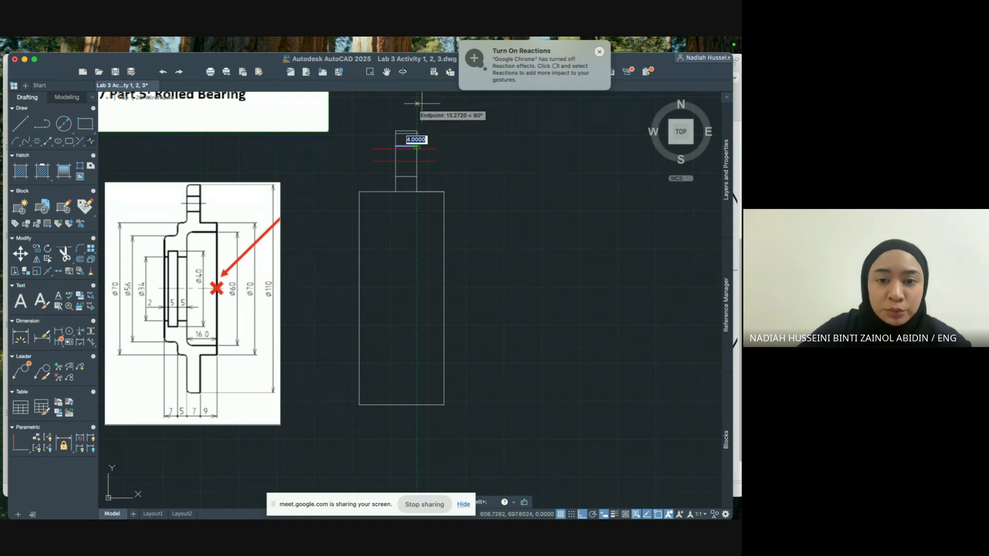
key(Escape)
Move the hole's upper edge line down onto the guide line 4 mm above the centre line.
text(mi)
key(Return)
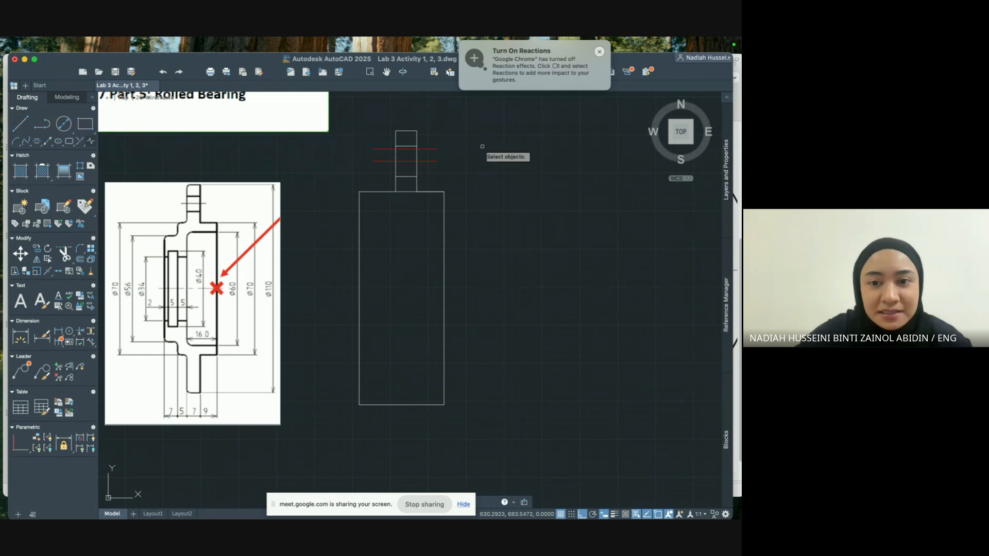
click(410, 146)
key(Return)
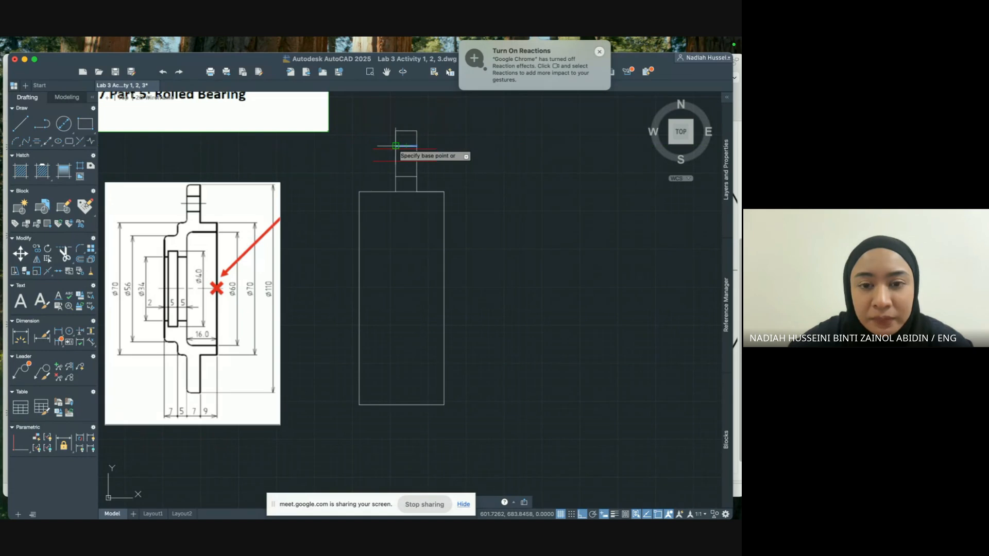
scroll(397, 147, up, 2)
scroll(394, 145, up, 5)
click(384, 153)
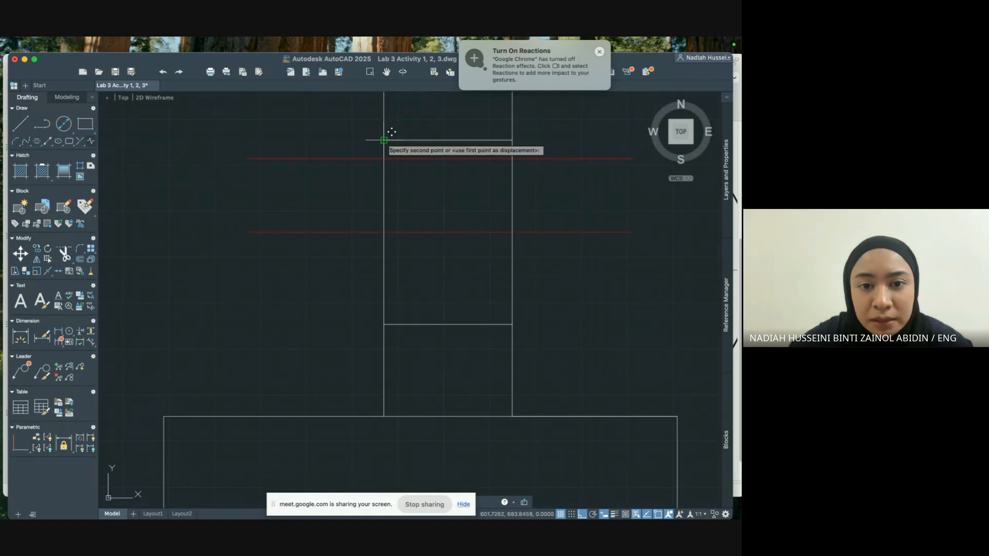
click(384, 158)
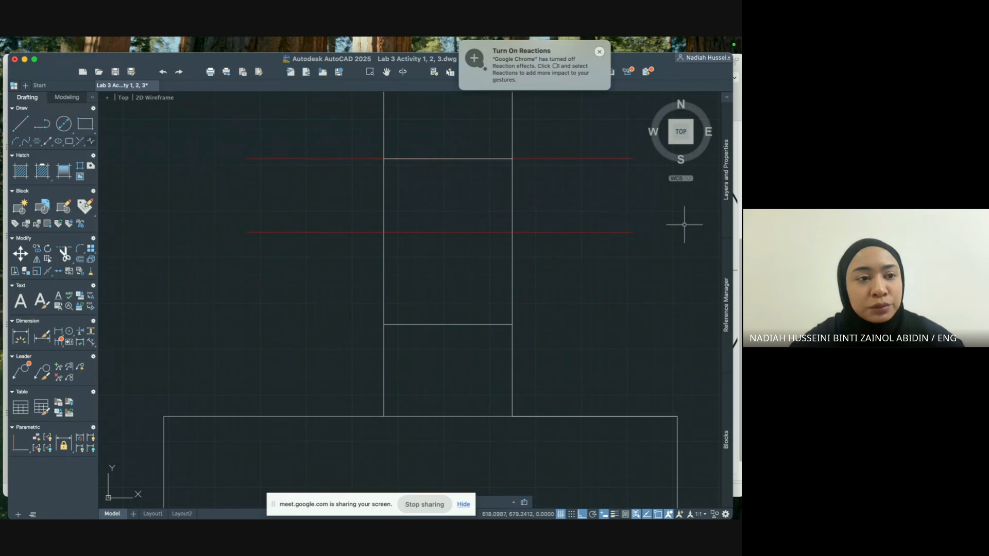
Delete the red guide line overlapping the hole's upper edge.
scroll(684, 225, down, 2)
click(640, 183)
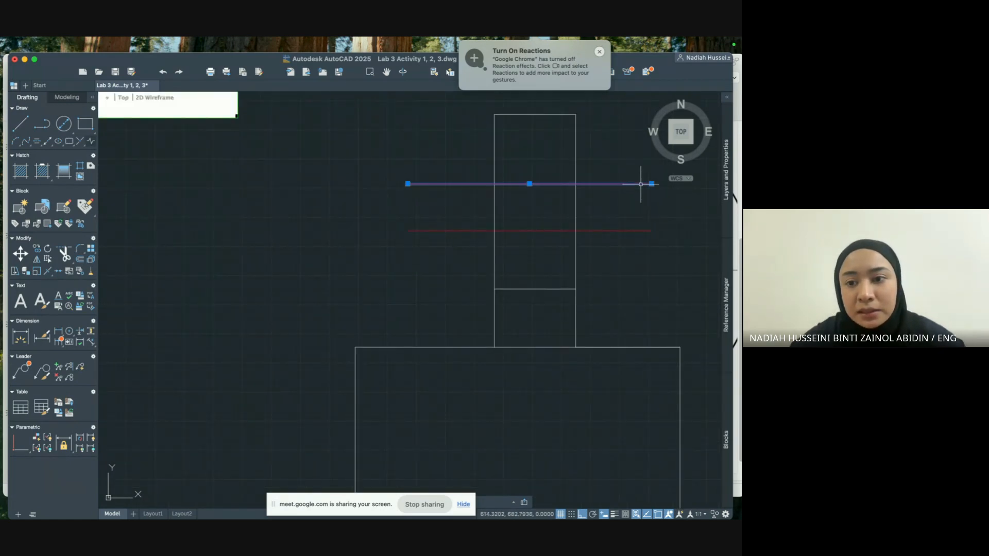
key(Delete)
Offset the hole's lower edge line 1 mm upward and remove the original line.
scroll(647, 257, down, 2)
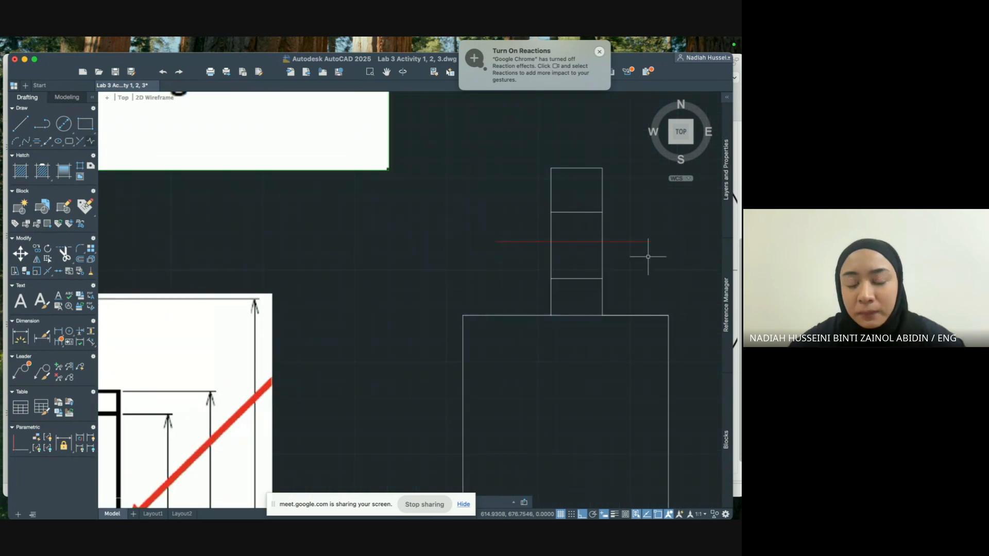
click(583, 278)
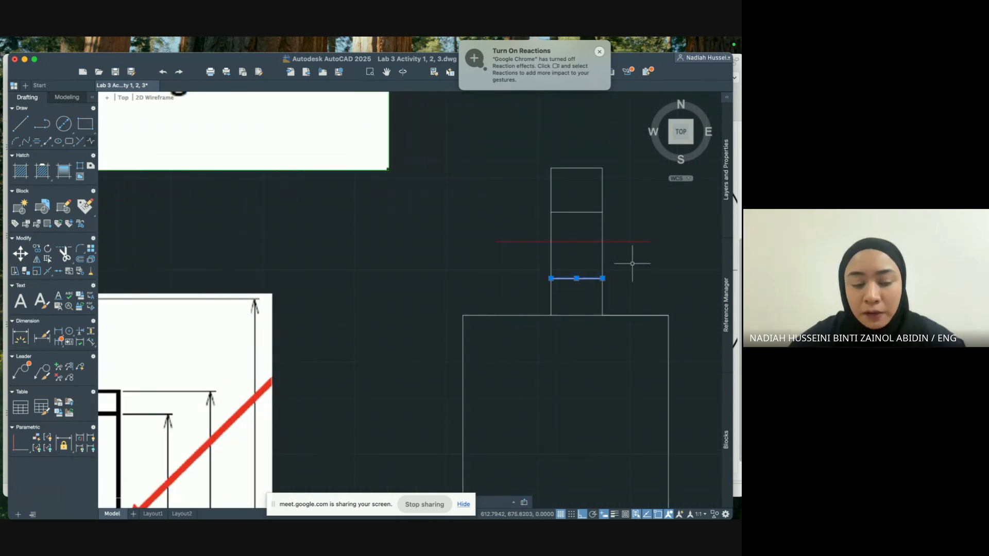
text(offse)
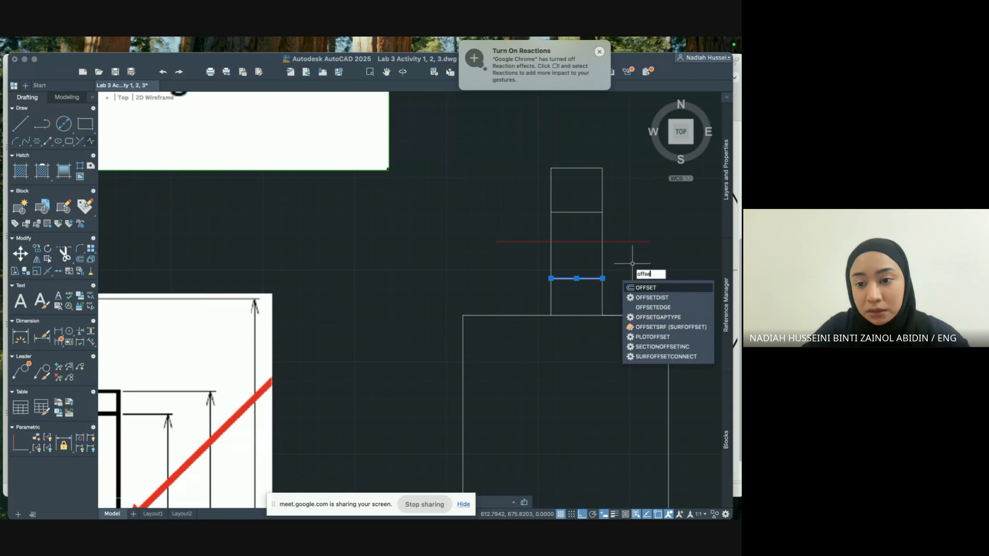
key(Return)
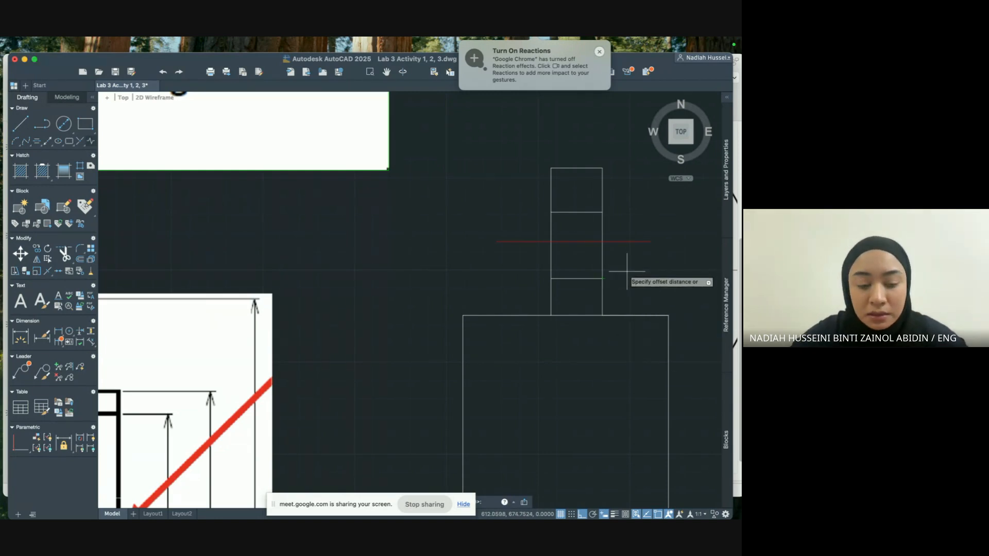
text(1)
key(Return)
click(622, 266)
click(591, 280)
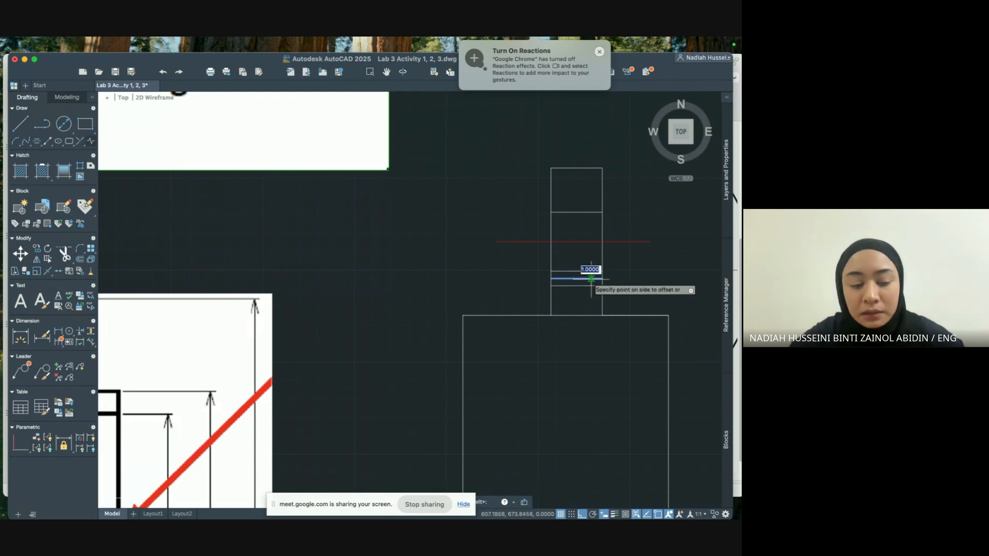
key(Escape)
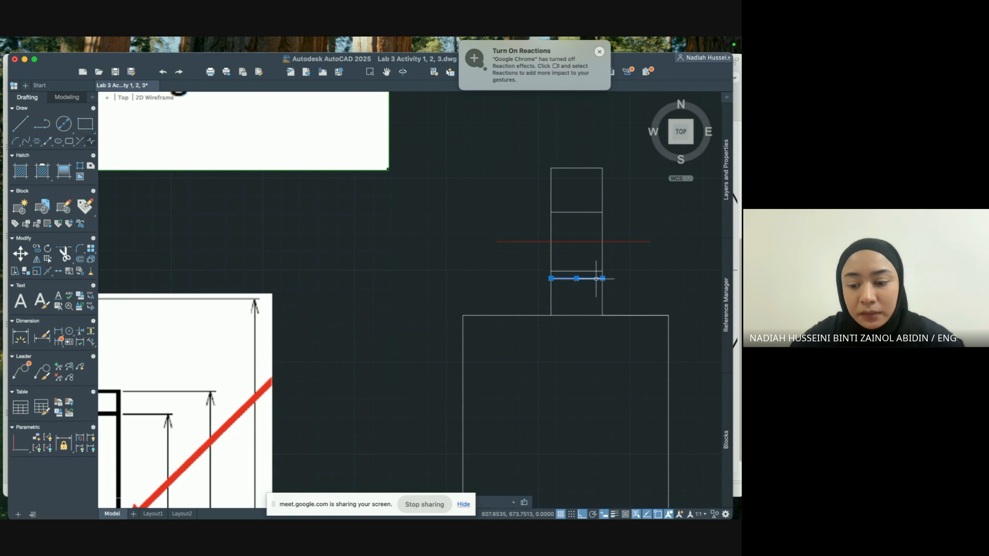
Make layer 0 the current layer for drawing the part's visible edges.
scroll(625, 270, down, 2)
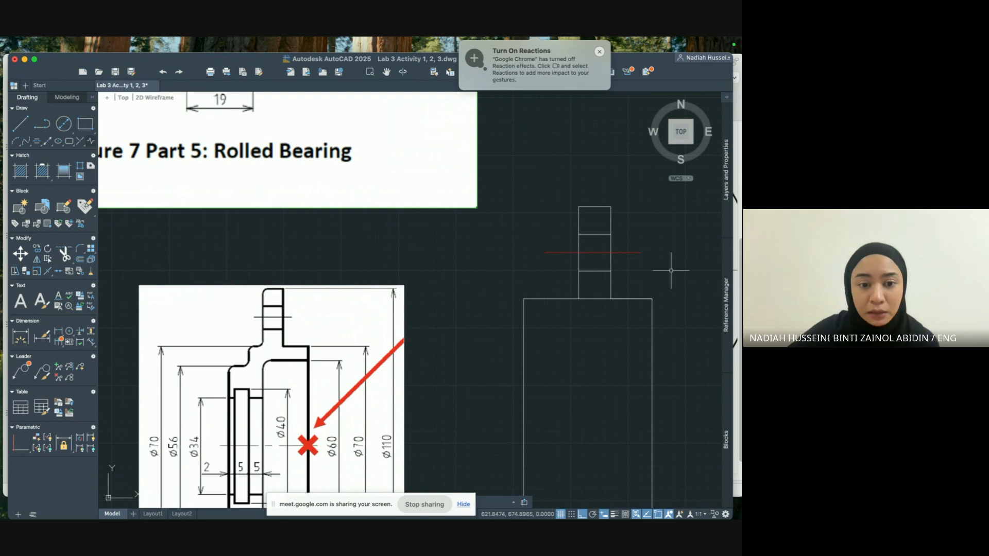
scroll(671, 268, down, 2)
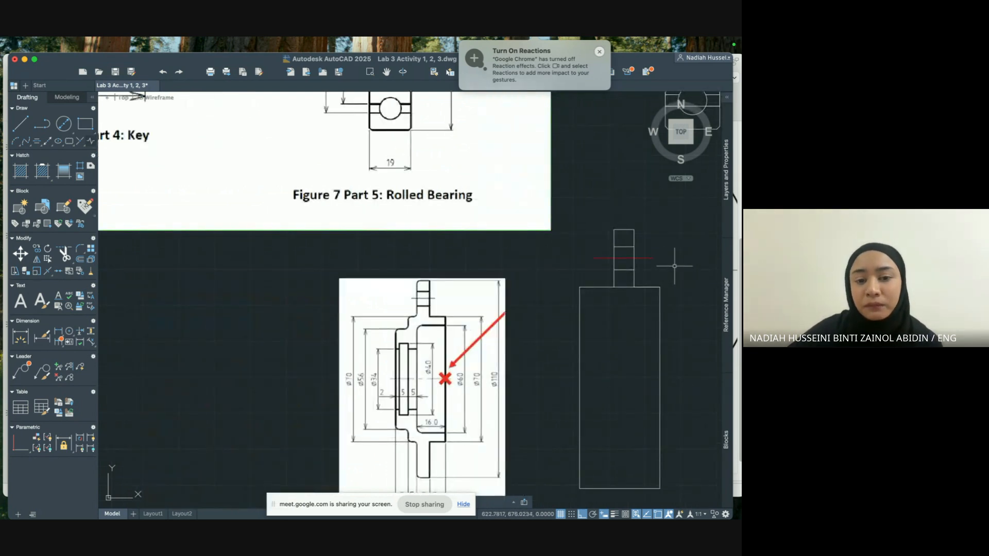
mouse_move(674, 265)
middle_down()
mouse_move(600, 244)
mouse_move(505, 159)
middle_up()
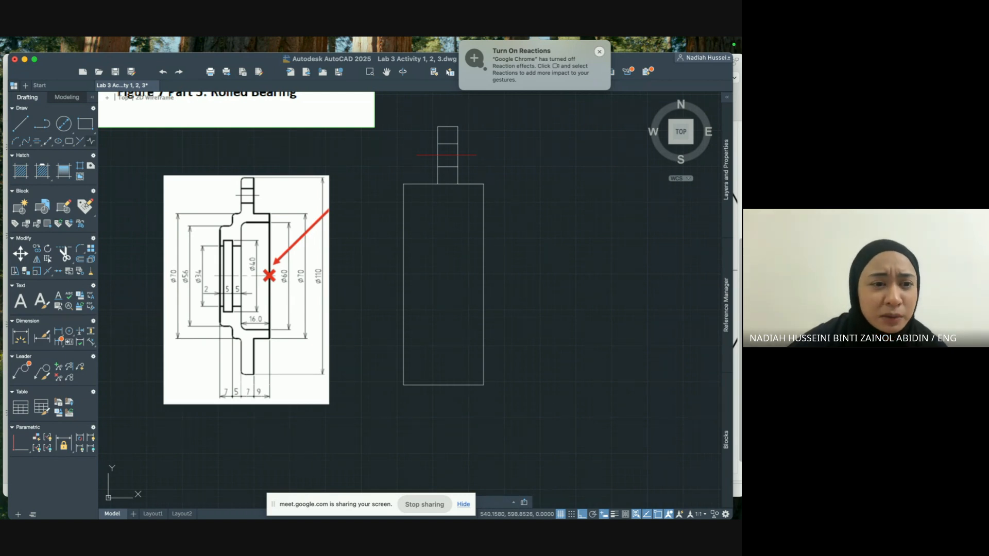
click(20, 124)
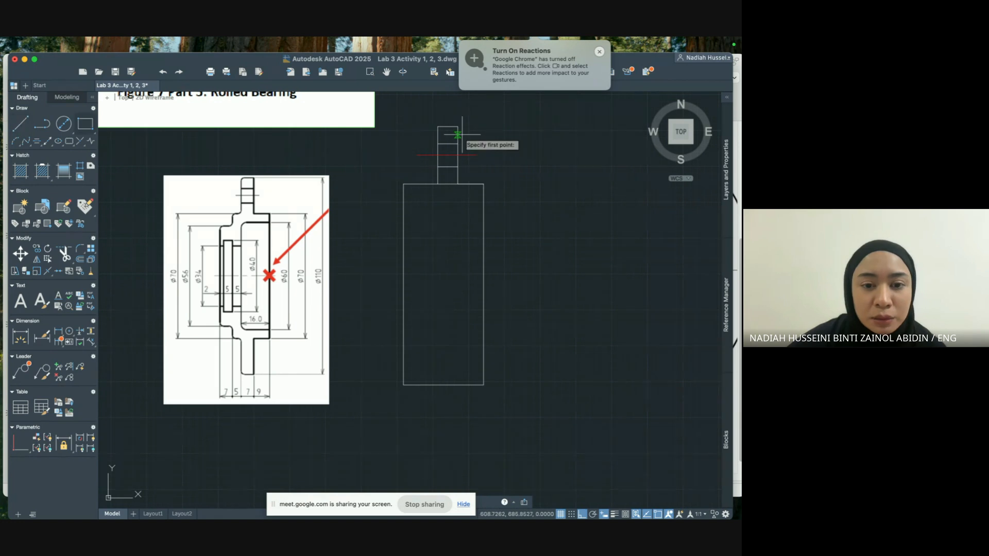
click(483, 184)
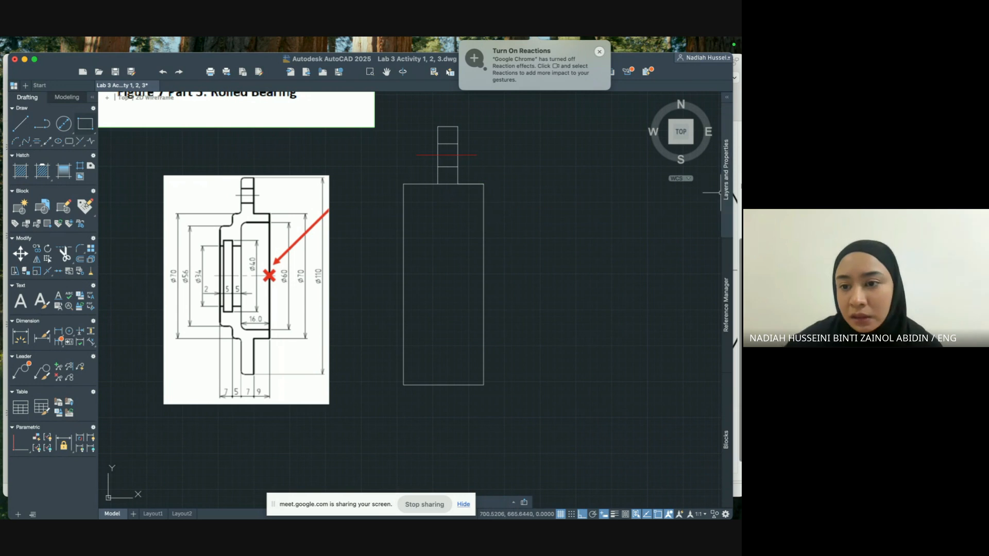
click(727, 175)
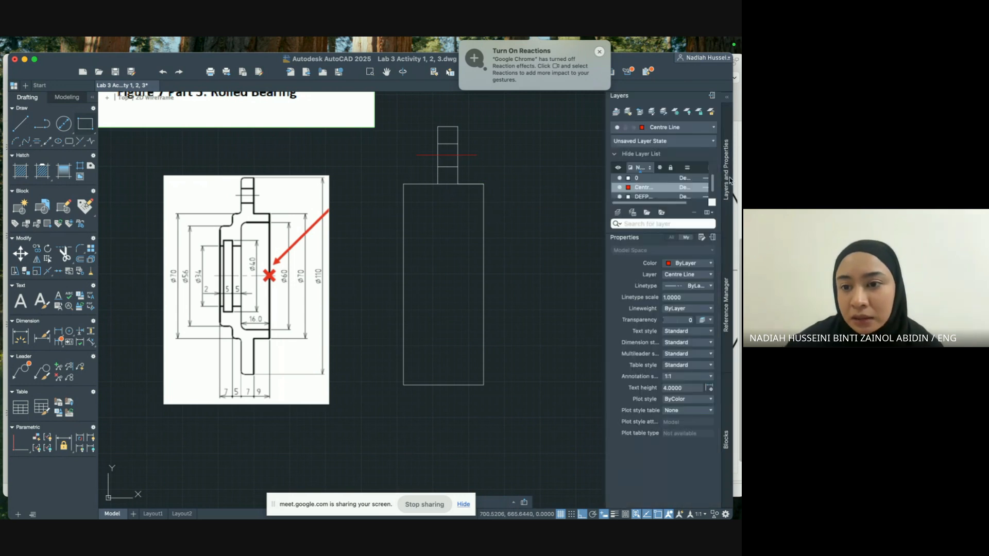
double_click(650, 181)
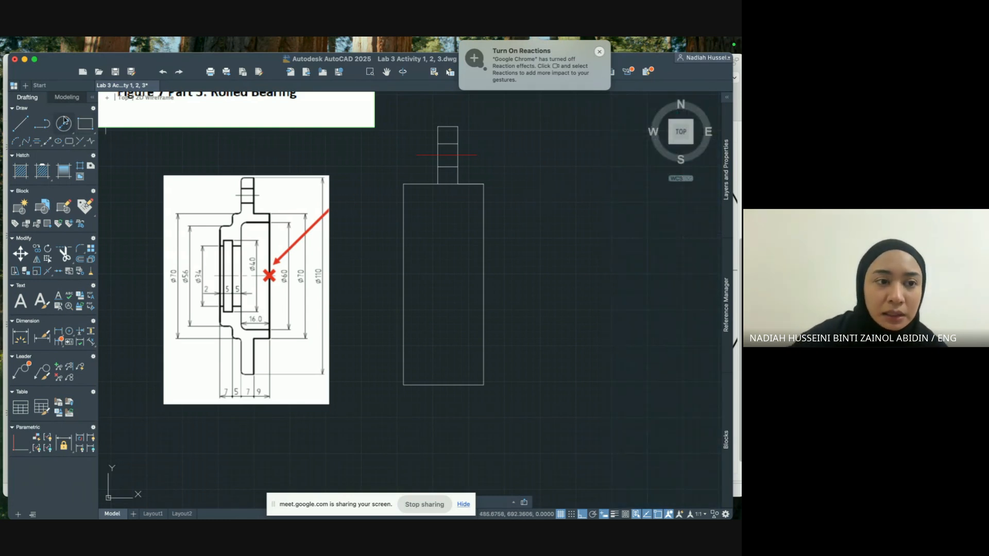
Draw the recess outline inside the wide body, vertically centred on its right edge: 16 mm left, 60 mm down and 16 mm back right.
click(20, 124)
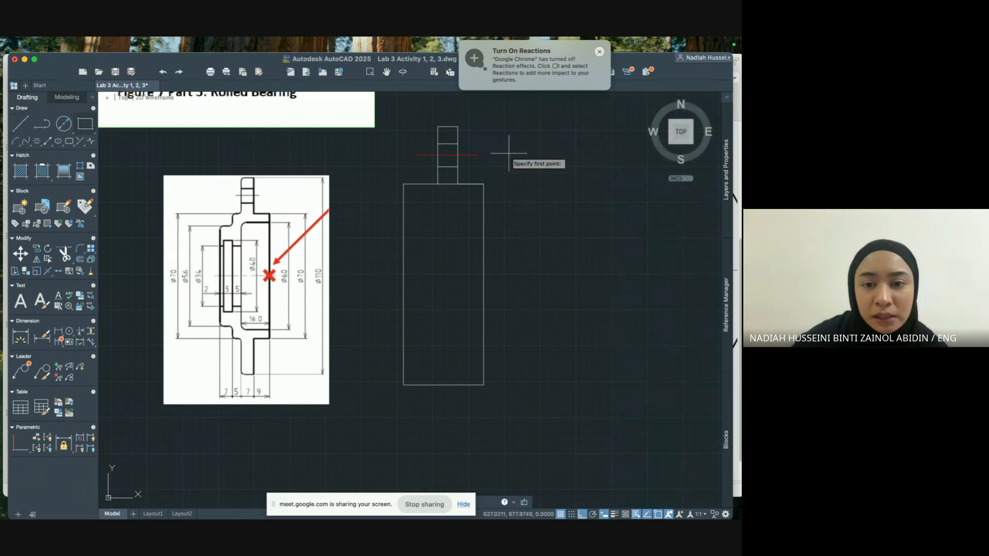
click(483, 183)
text(6)
key(Return)
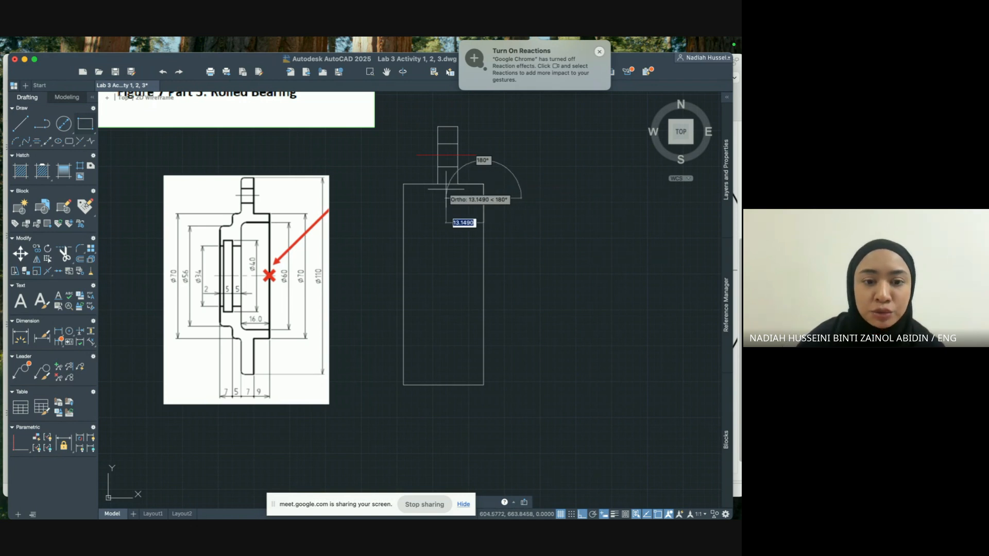
text(16)
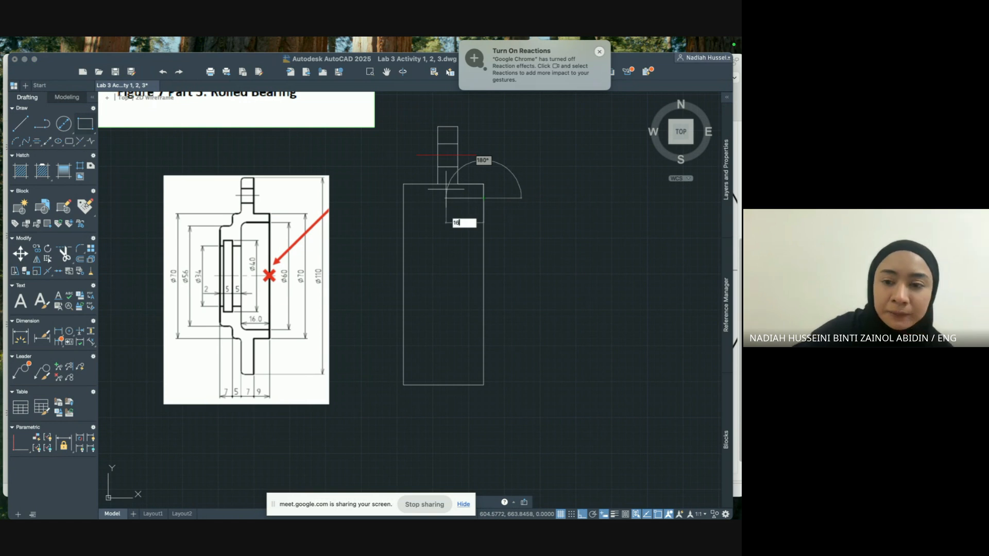
key(Return)
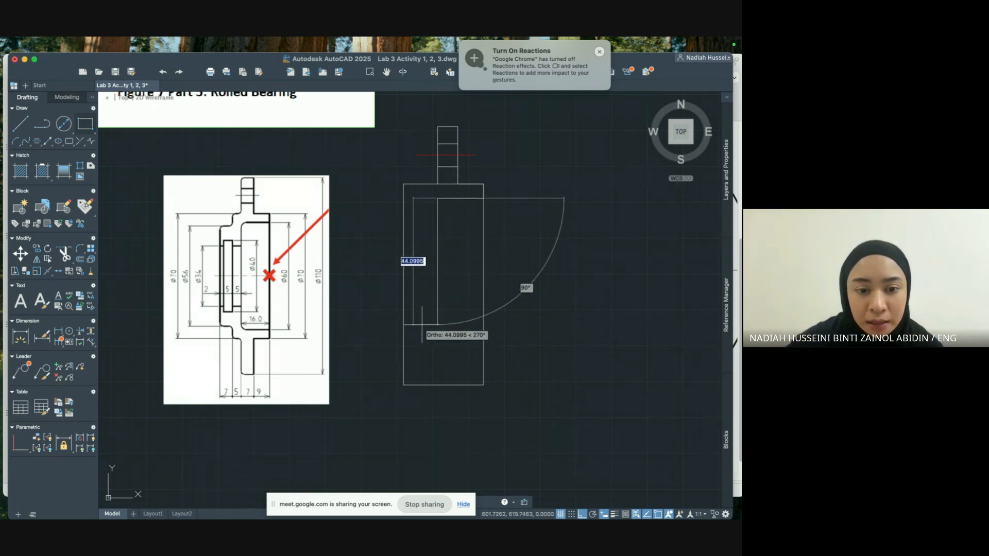
text(60)
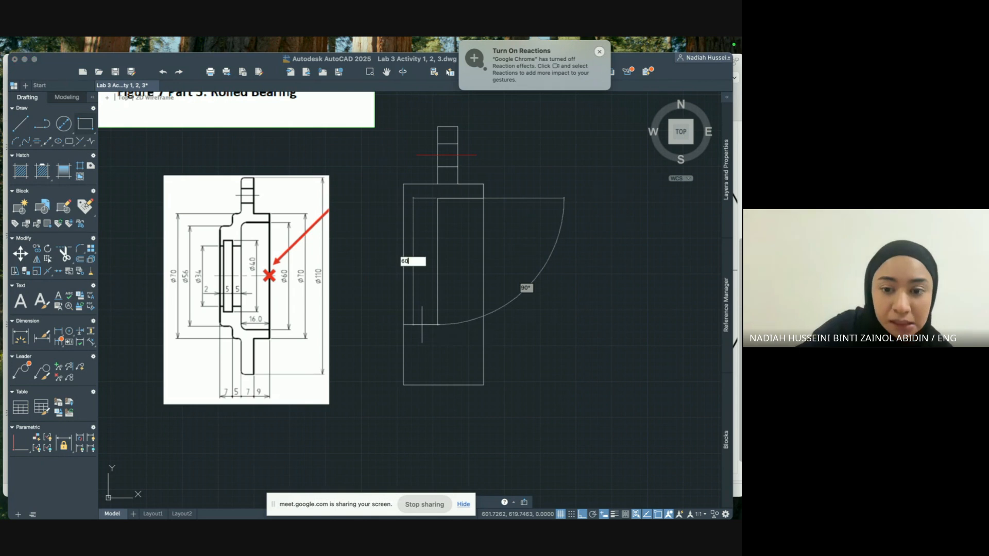
key(Return)
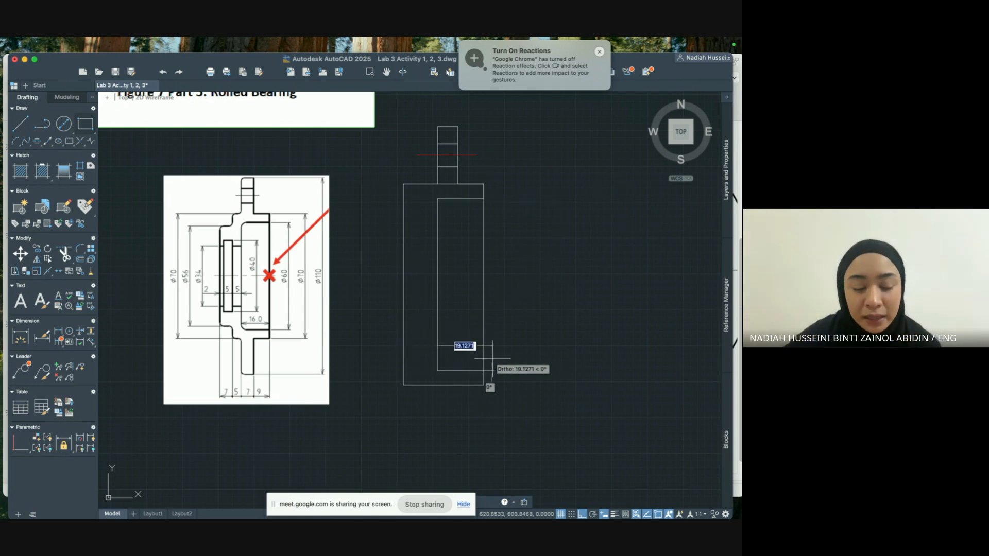
text(16)
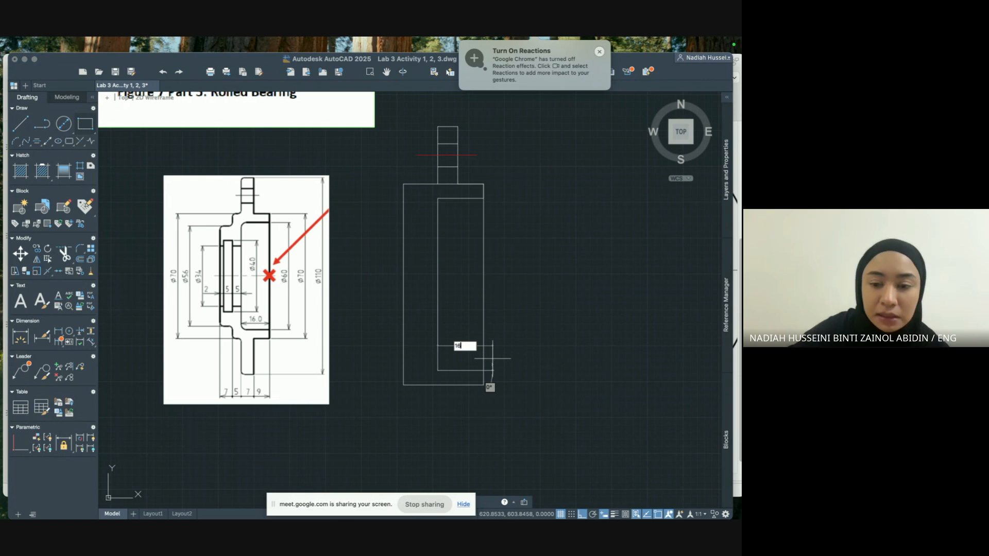
key(Return)
key(Escape)
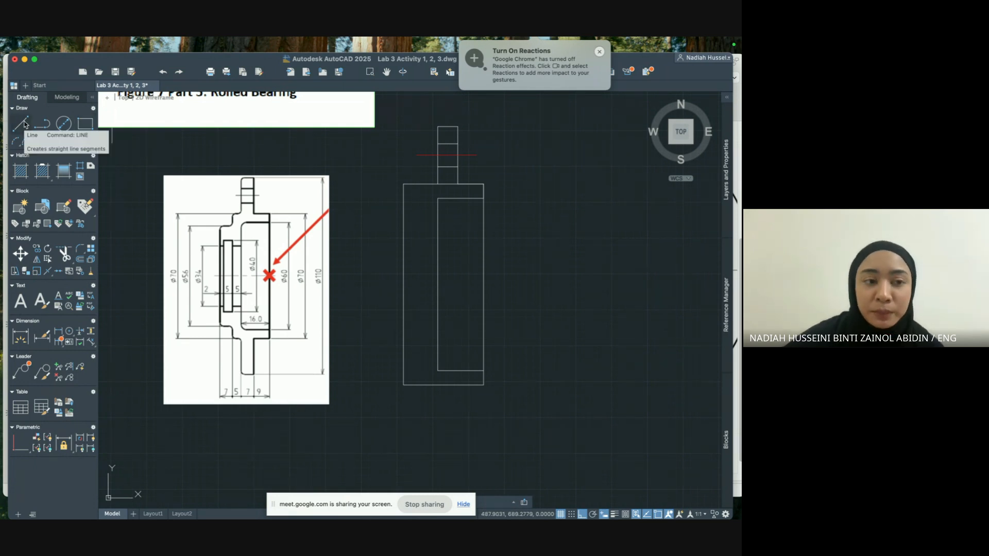
Draw a horizontal line on the Centre Line layer through the wide body's mid-height, extending past both vertical edges.
mouse_move(728, 183)
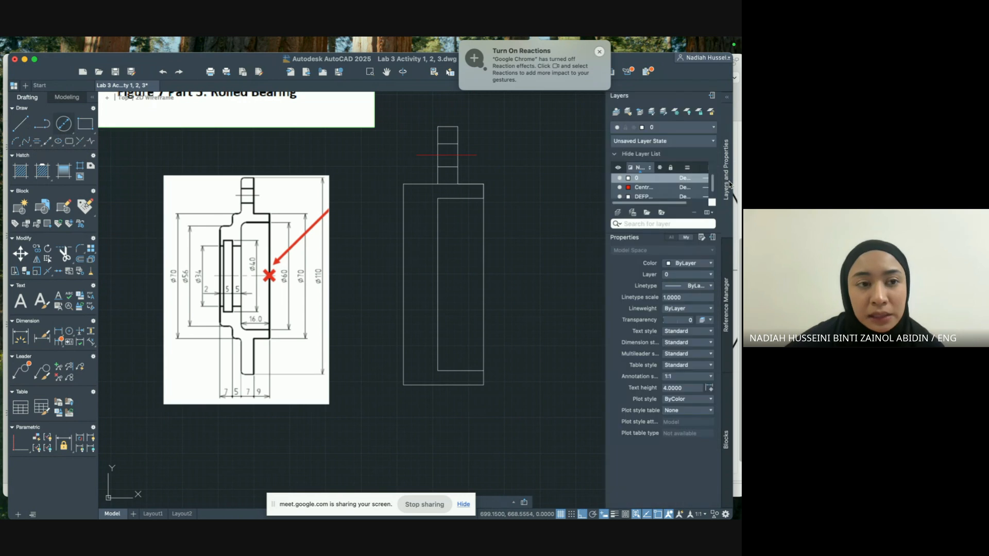
click(643, 189)
double_click(643, 189)
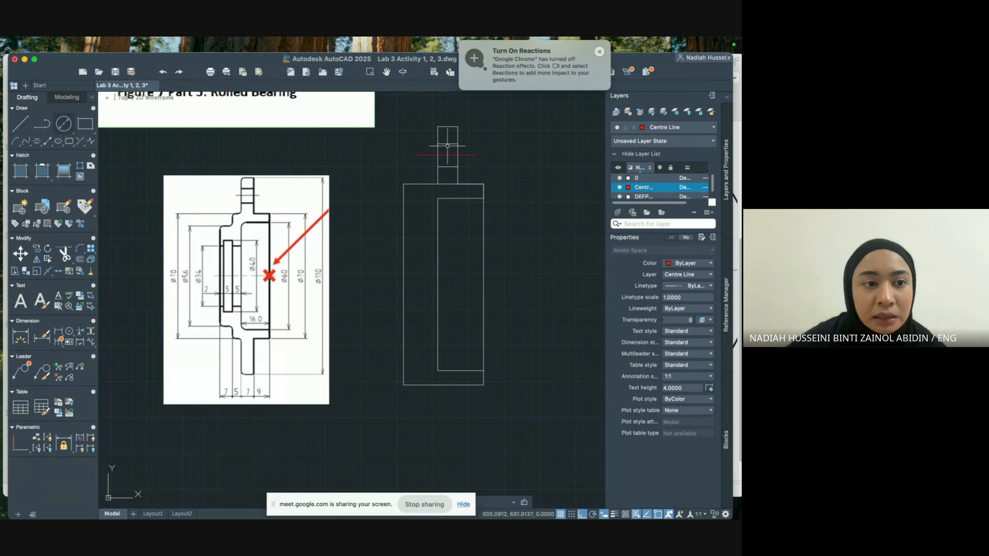
click(20, 123)
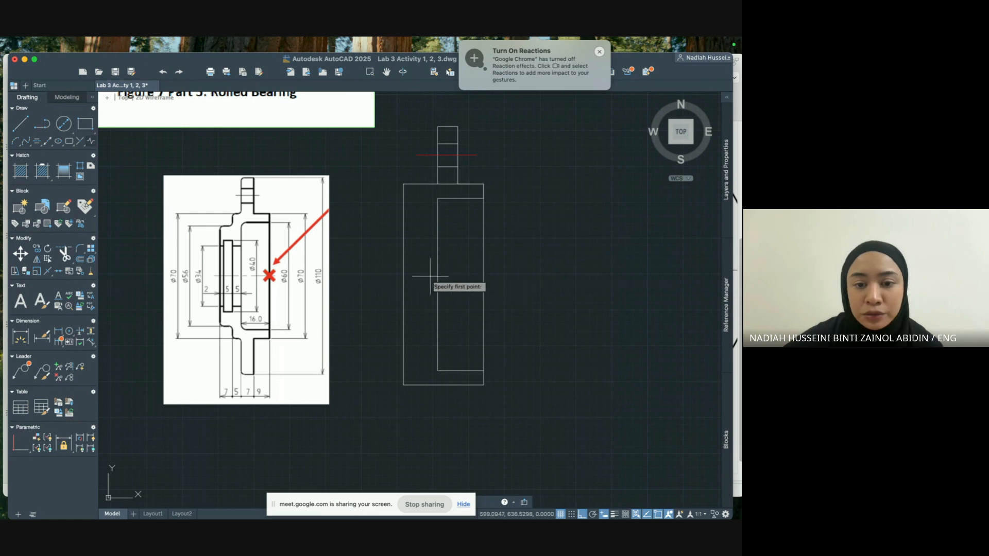
click(514, 284)
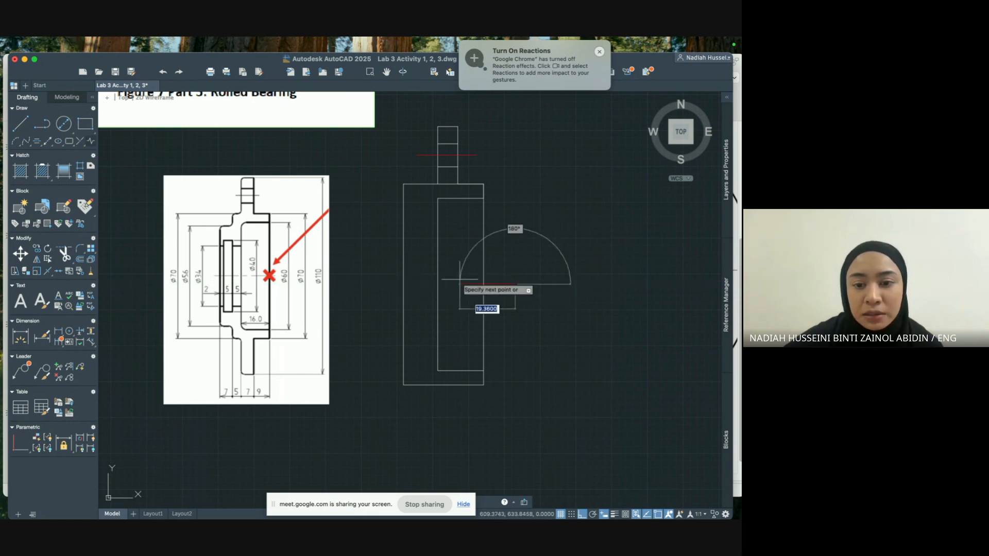
click(344, 274)
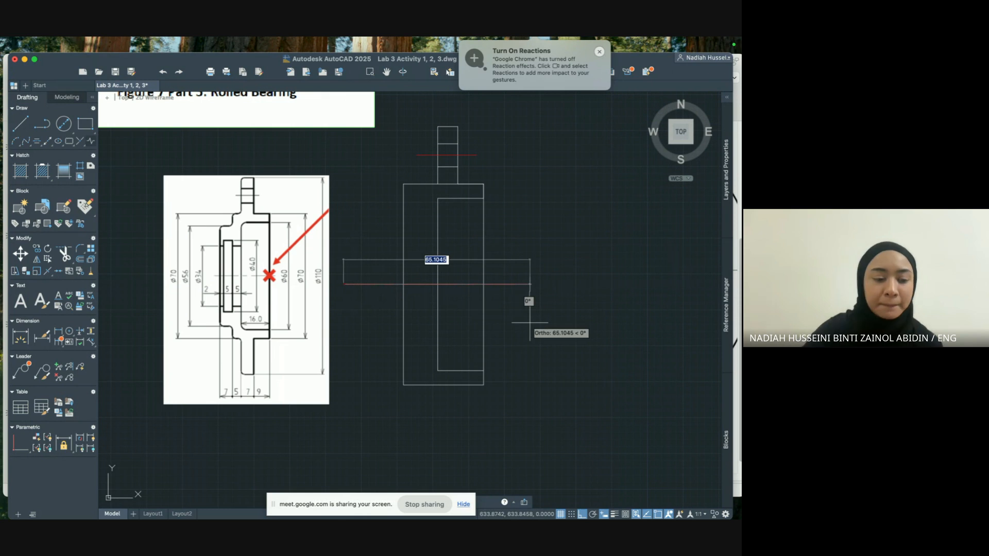
key(Escape)
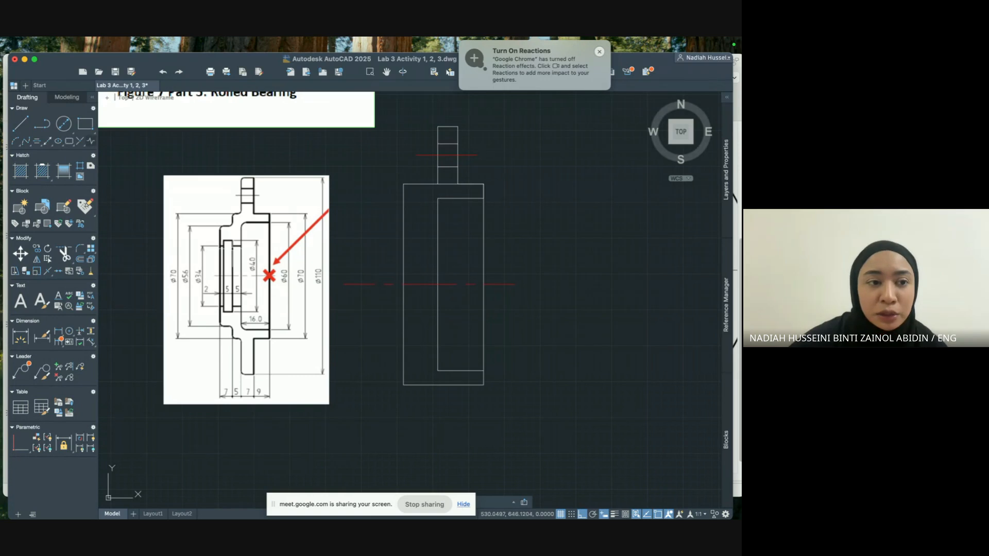
click(21, 124)
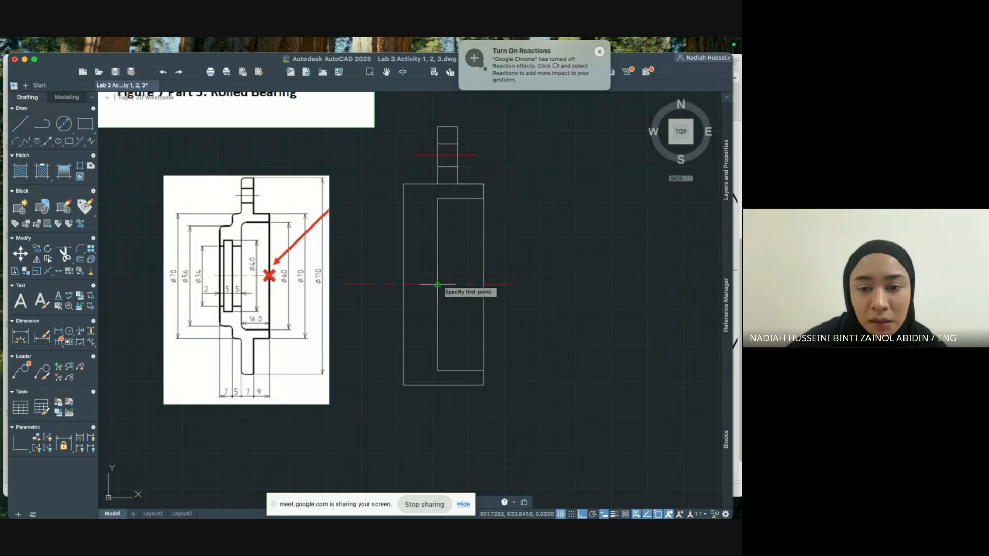
click(438, 283)
key(Escape)
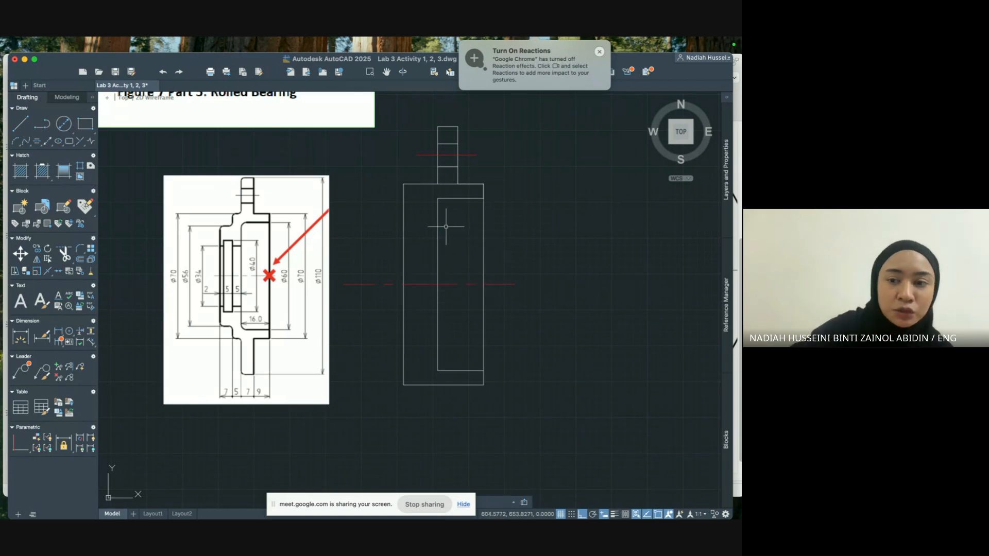
Draw the inner groove's upper half on layer 0 from the recess wall's midpoint: 20 mm up, 5 mm left and down to the centre line.
click(729, 196)
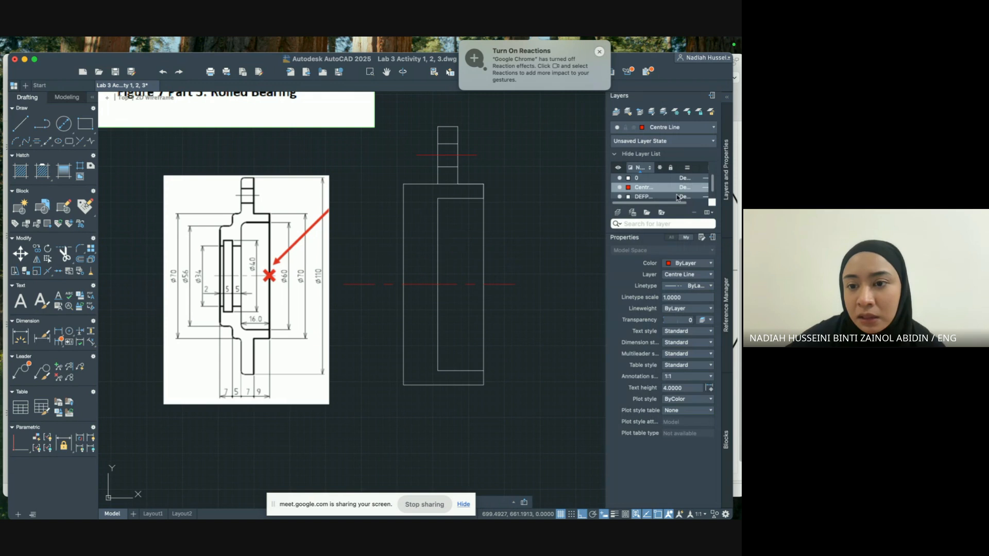
click(20, 124)
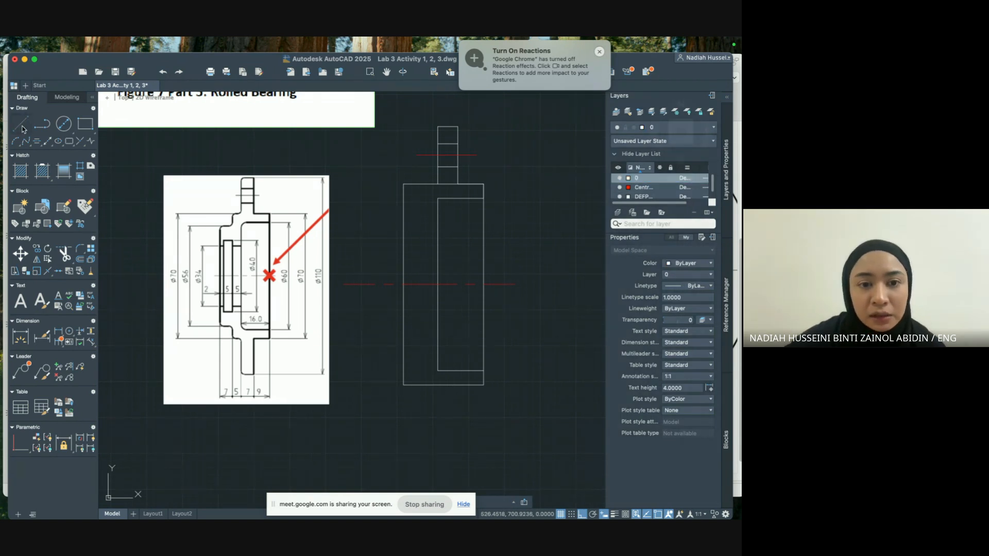
click(437, 284)
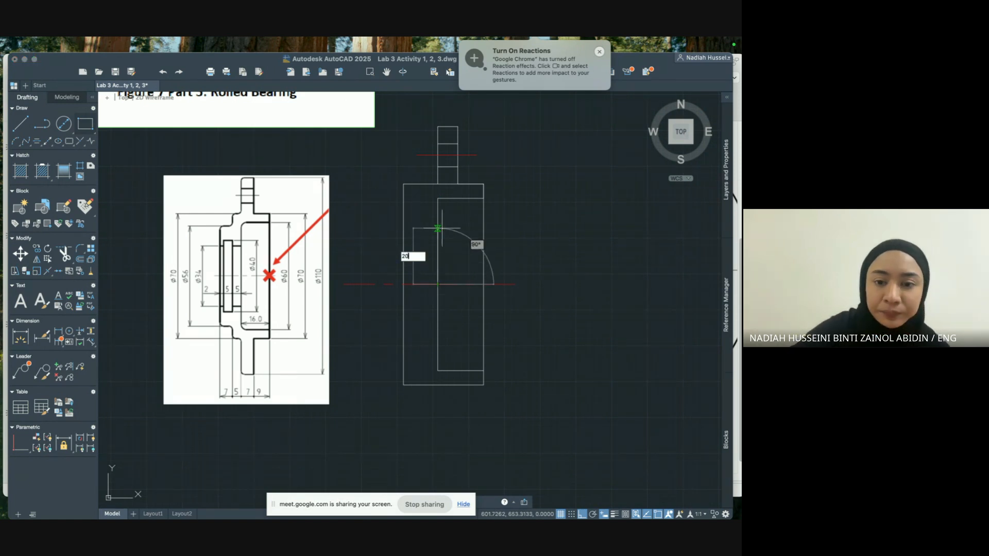
click(437, 228)
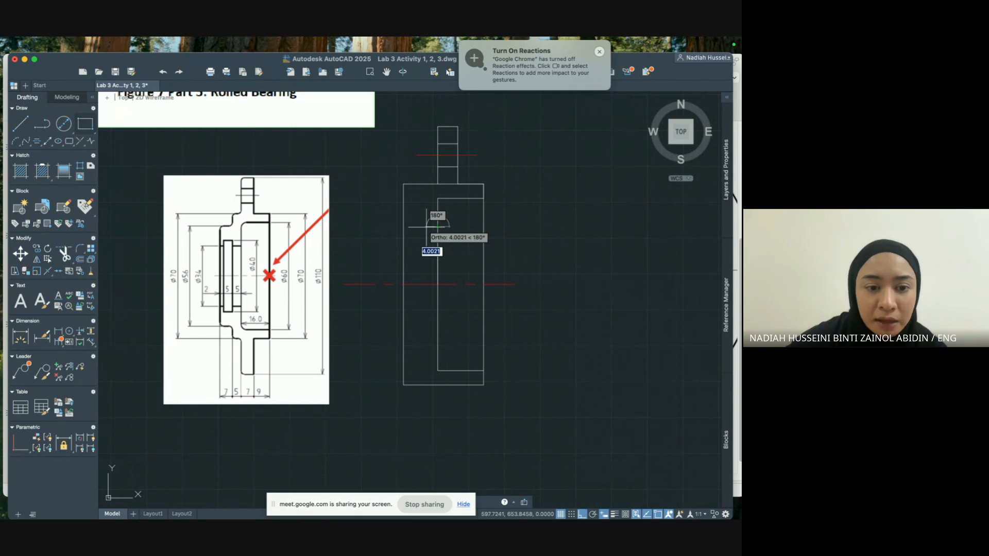
click(426, 227)
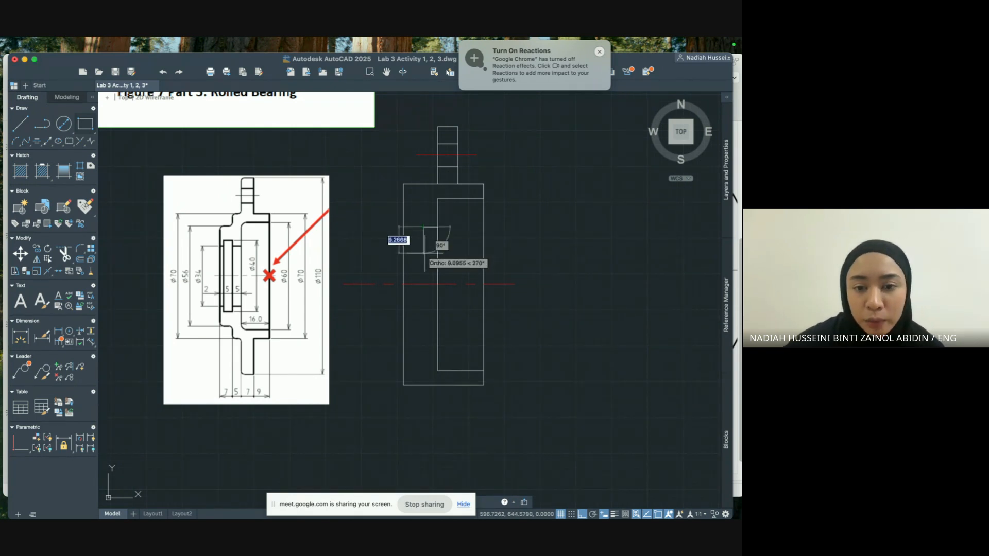
click(424, 286)
scroll(423, 286, down, 2)
key(Escape)
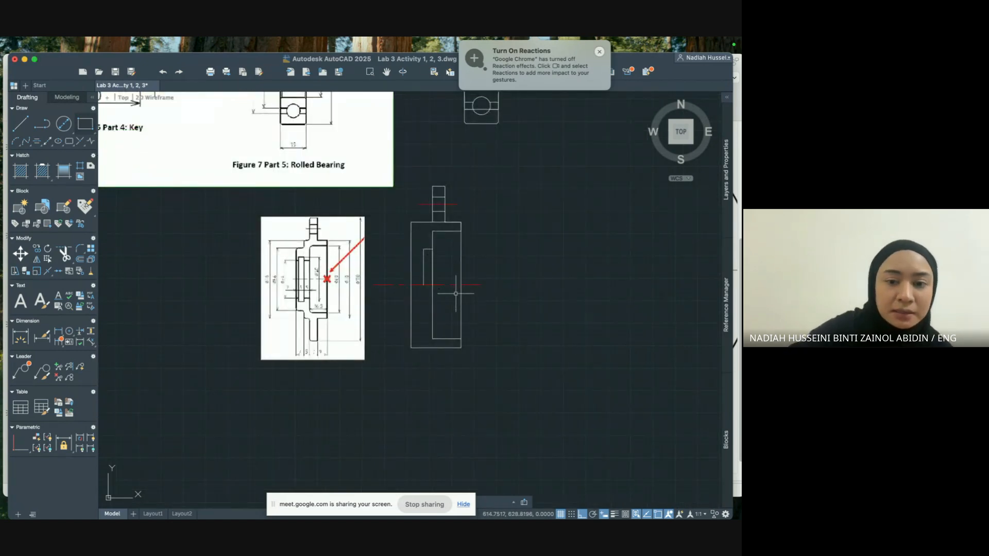
Redraw the bore section beside the recess wall 17 mm up from the centre line and left to its vertical edge, removing the outline above it.
scroll(479, 250, up, 3)
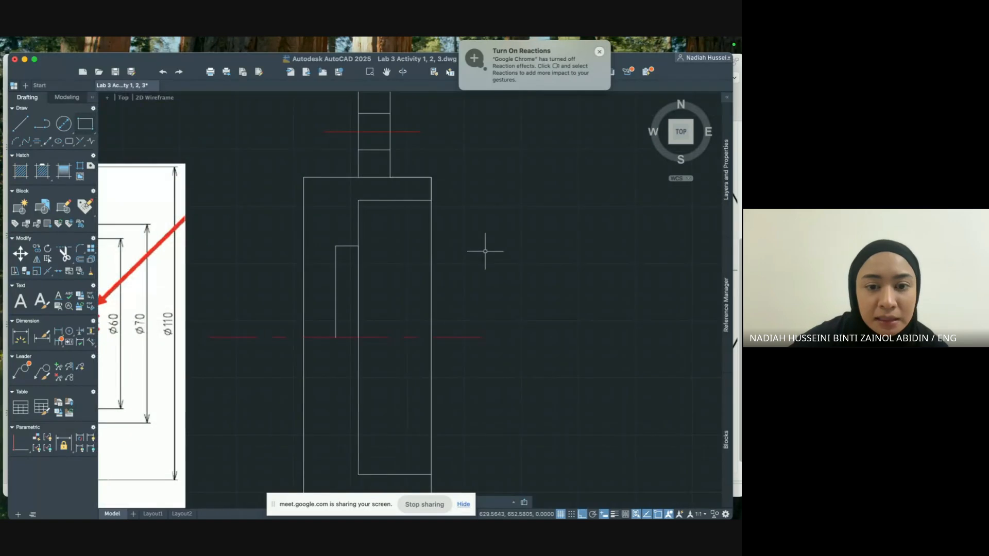
scroll(479, 250, down, 4)
scroll(543, 252, up, 2)
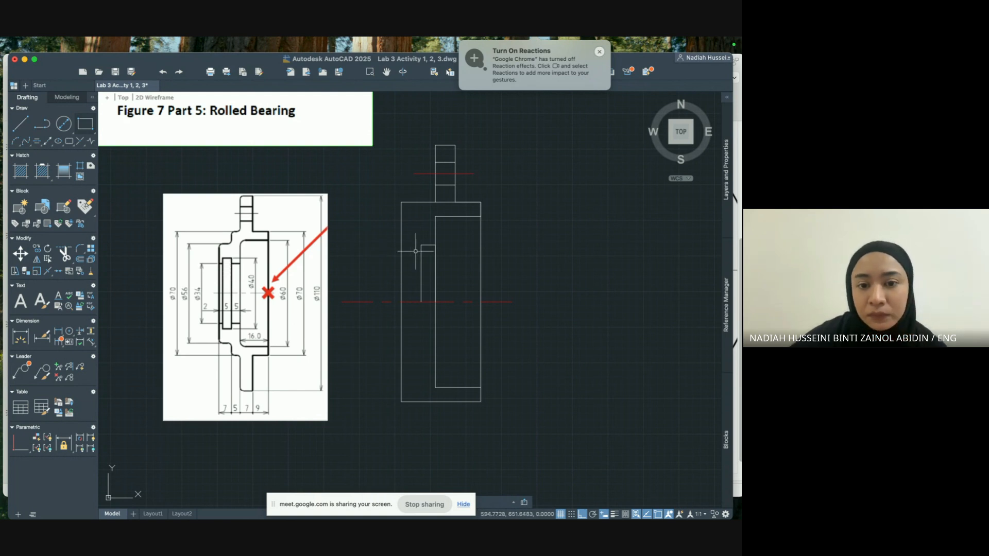
click(28, 123)
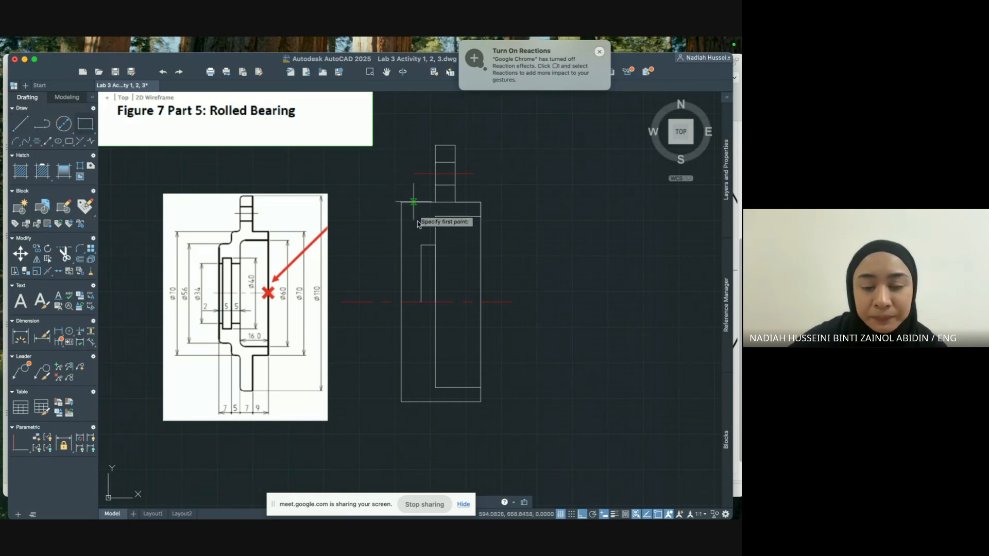
click(435, 302)
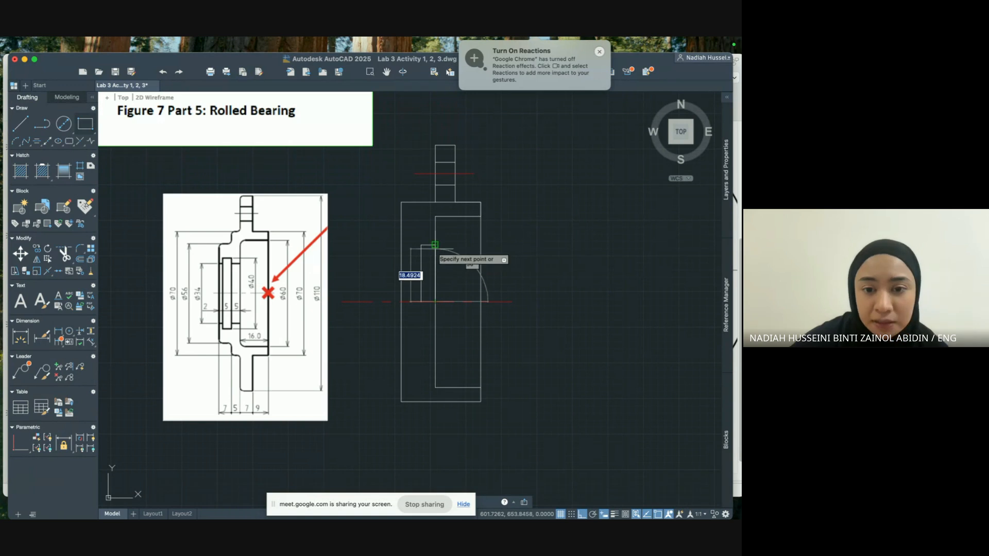
text(17)
key(Return)
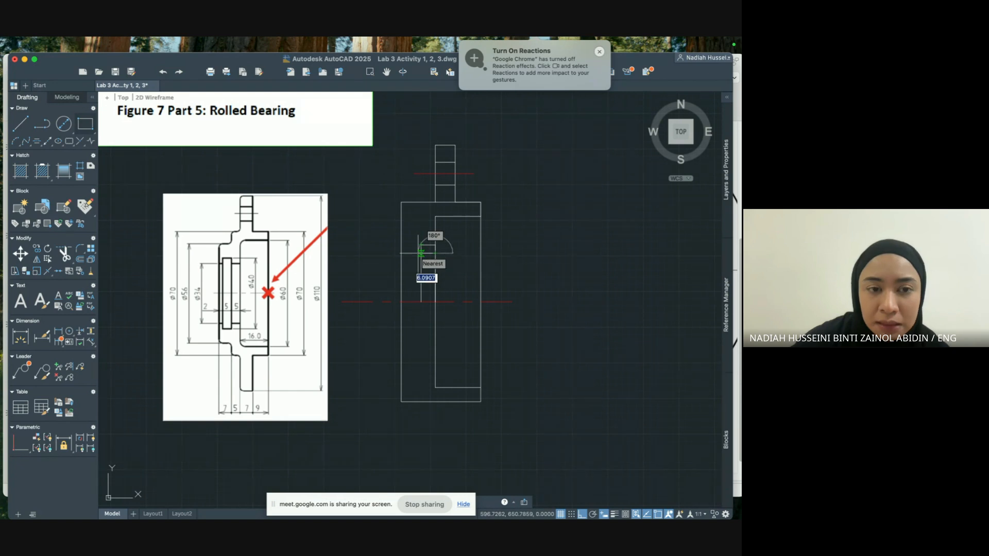
click(422, 246)
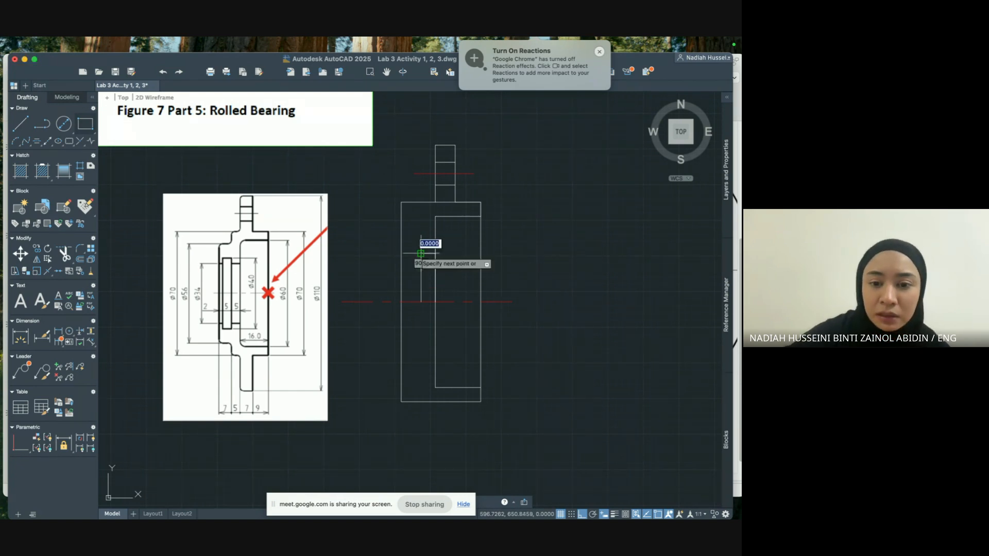
click(419, 295)
key(Escape)
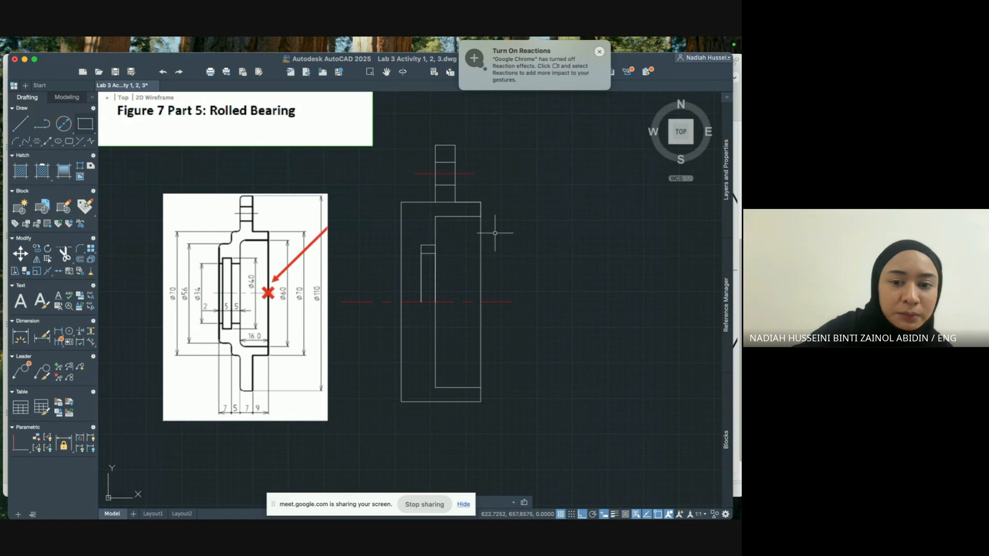
click(421, 252)
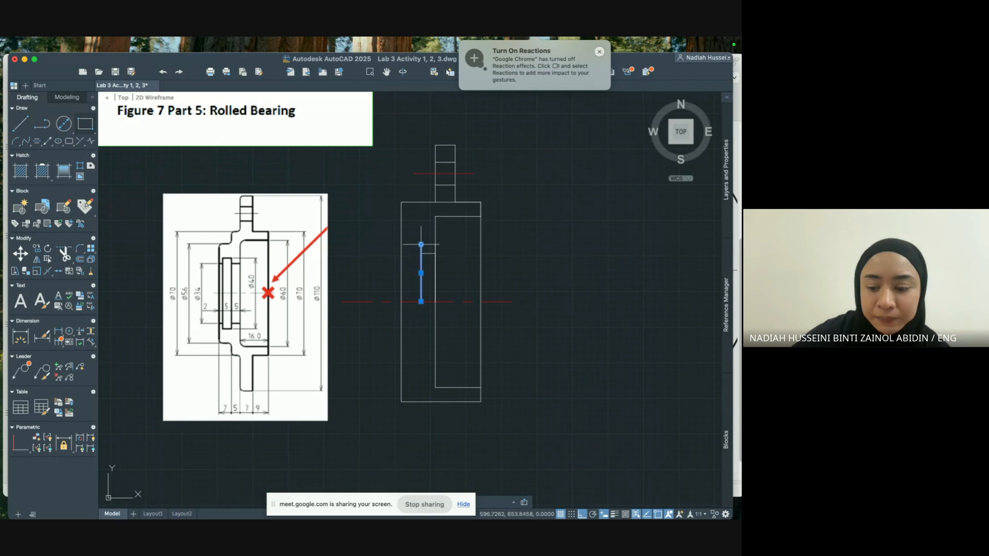
mouse_move(421, 245)
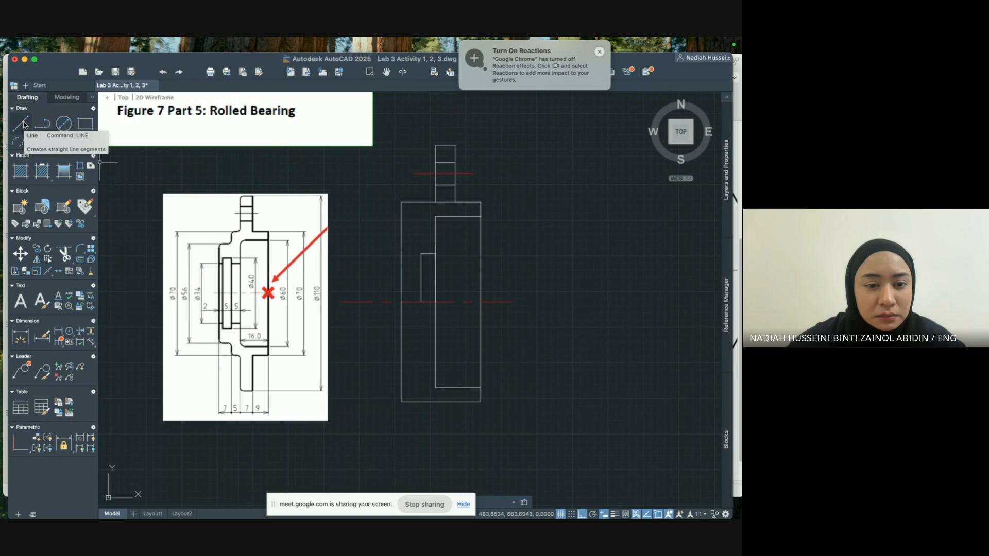
Draw the groove's upper half beside the 17 mm section, starting at its left wall's foot: 20 mm up, 5 mm left and down to the centre line.
click(22, 124)
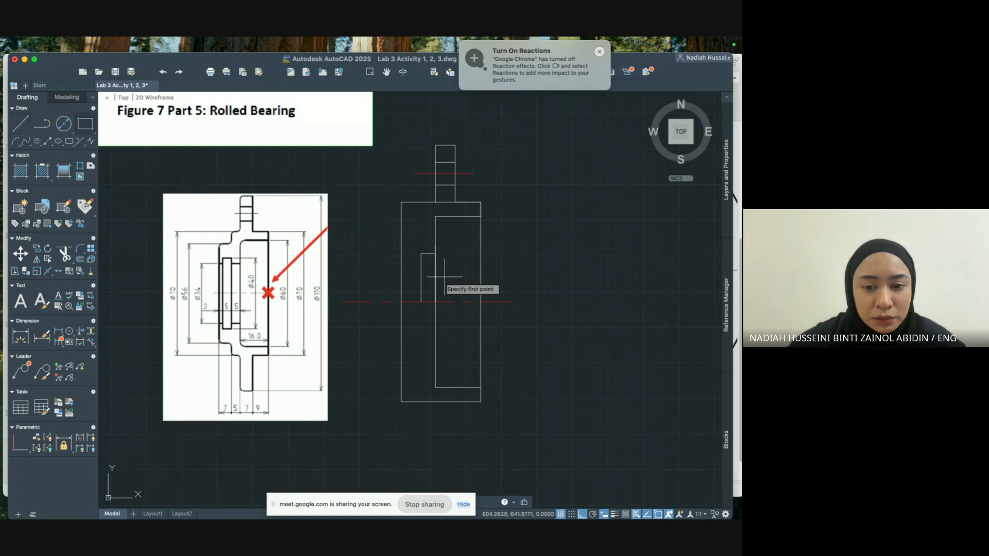
click(420, 301)
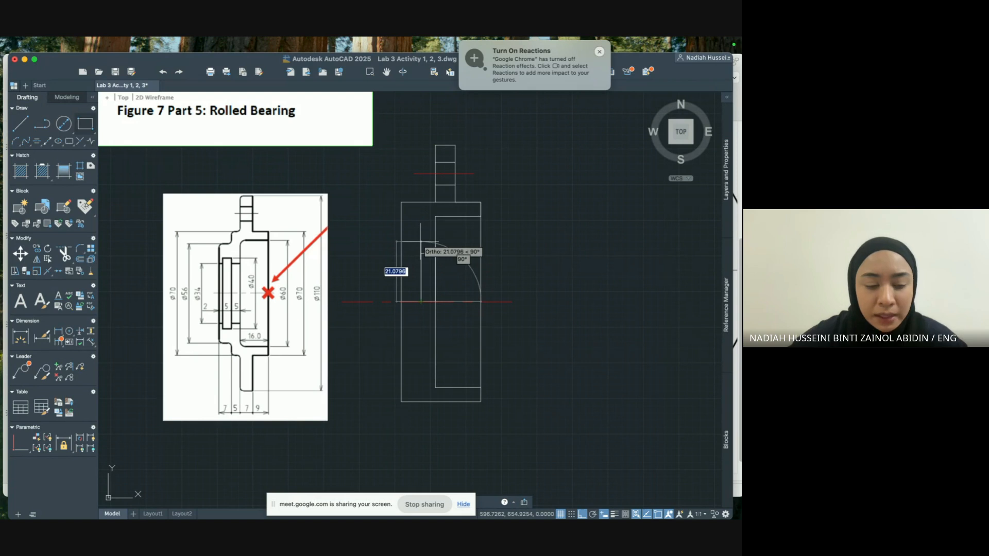
click(421, 237)
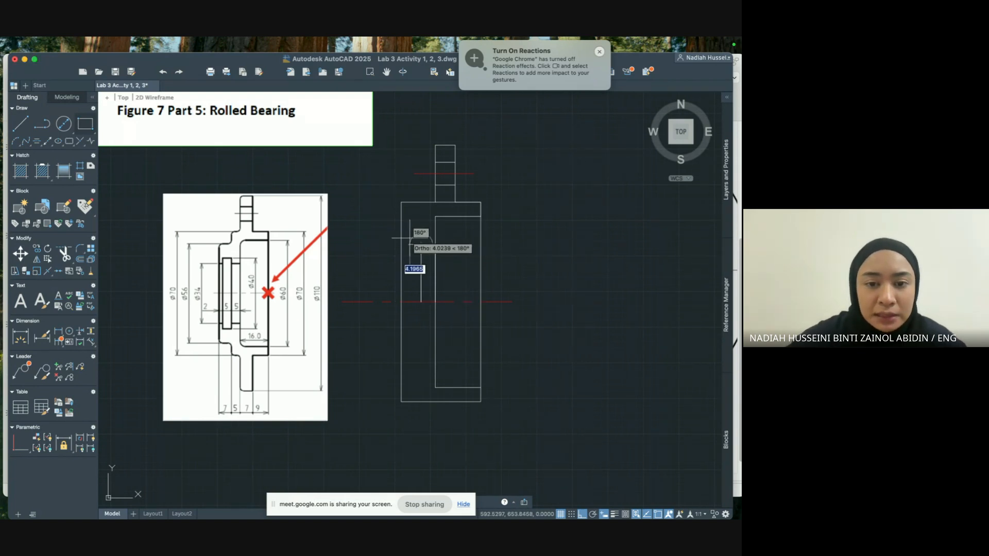
click(406, 244)
click(407, 302)
key(Escape)
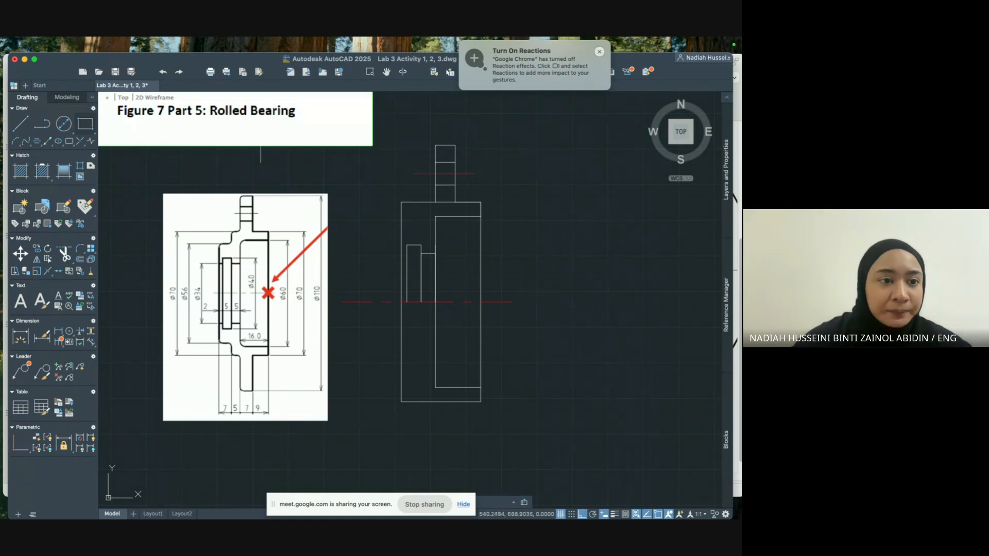
Draw a short horizontal line about 2 mm long between the groove and the body's left edge, roughly level with the 17 mm section's top.
click(20, 130)
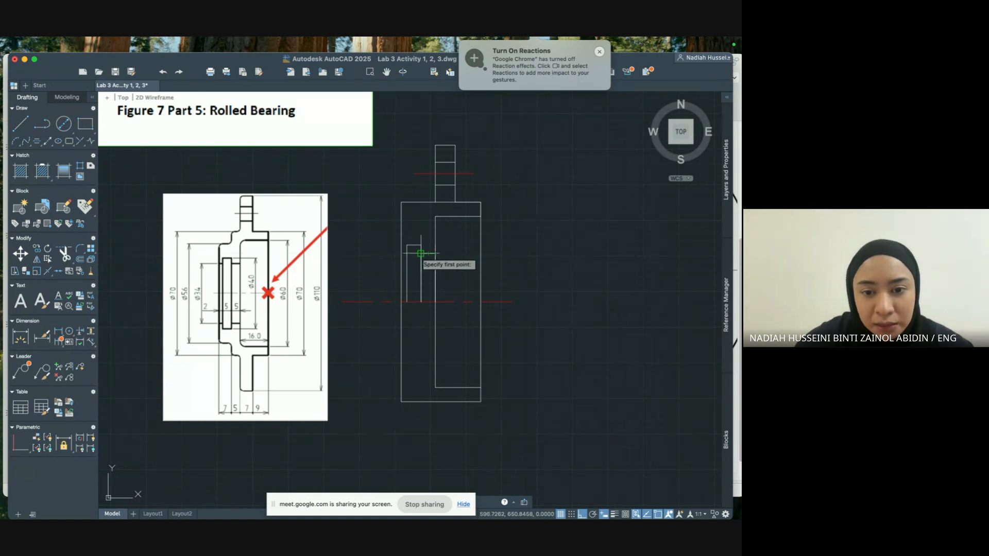
click(402, 254)
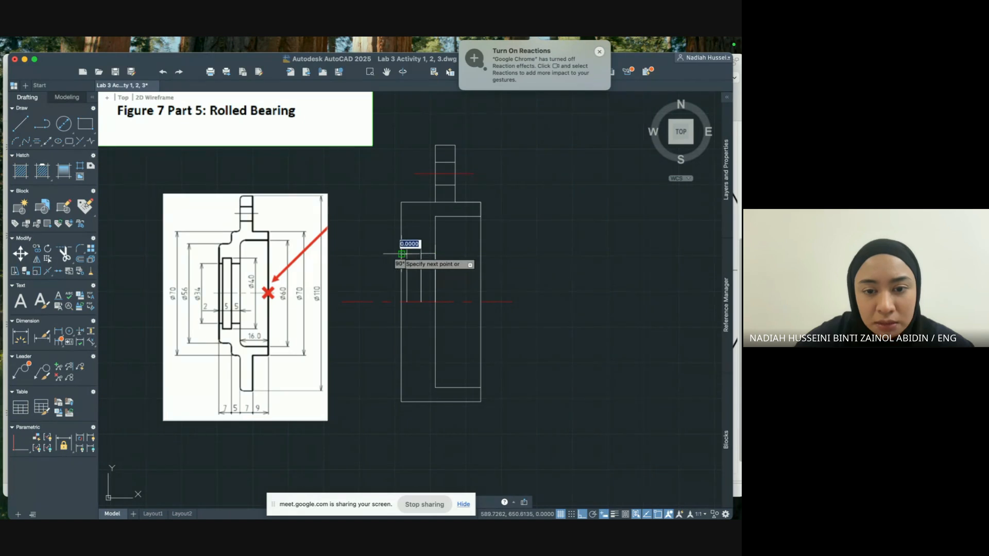
key(Escape)
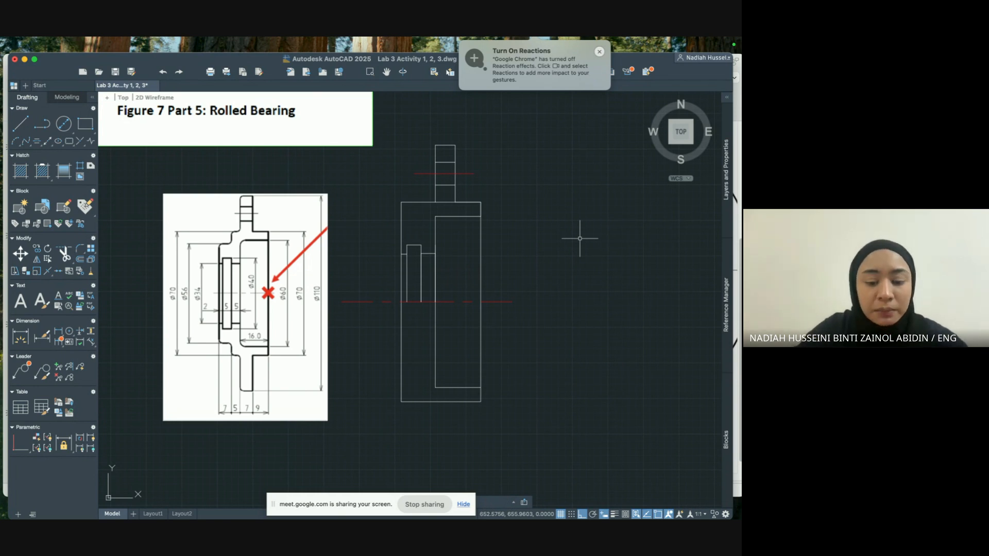
text(dim)
key(Return)
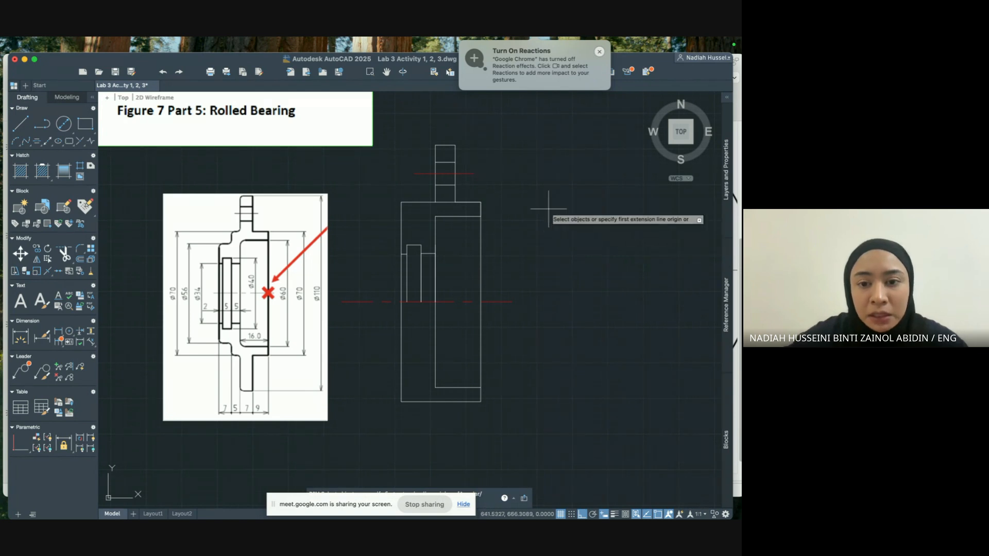
click(480, 216)
click(481, 301)
click(525, 298)
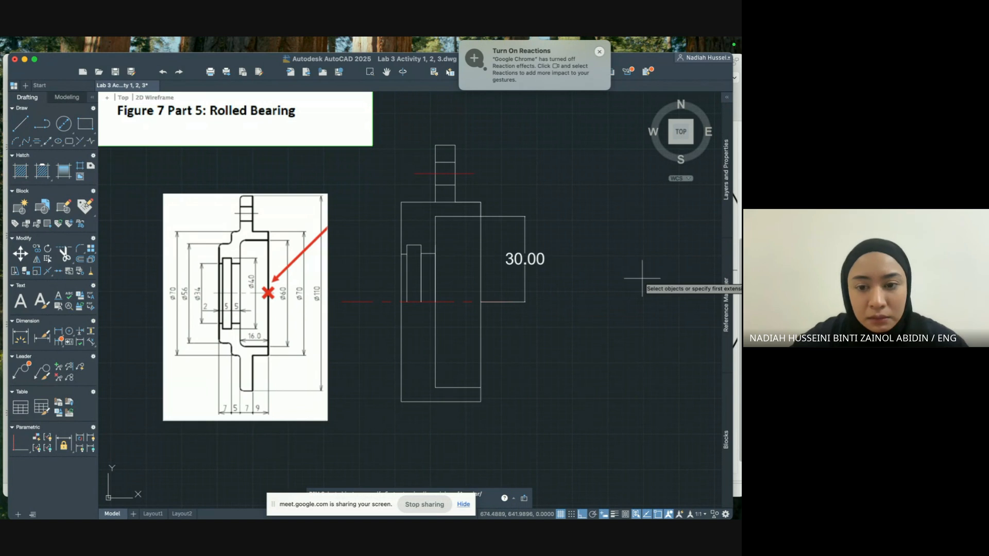
Change the Centre Line layer's colour to cyan.
click(726, 188)
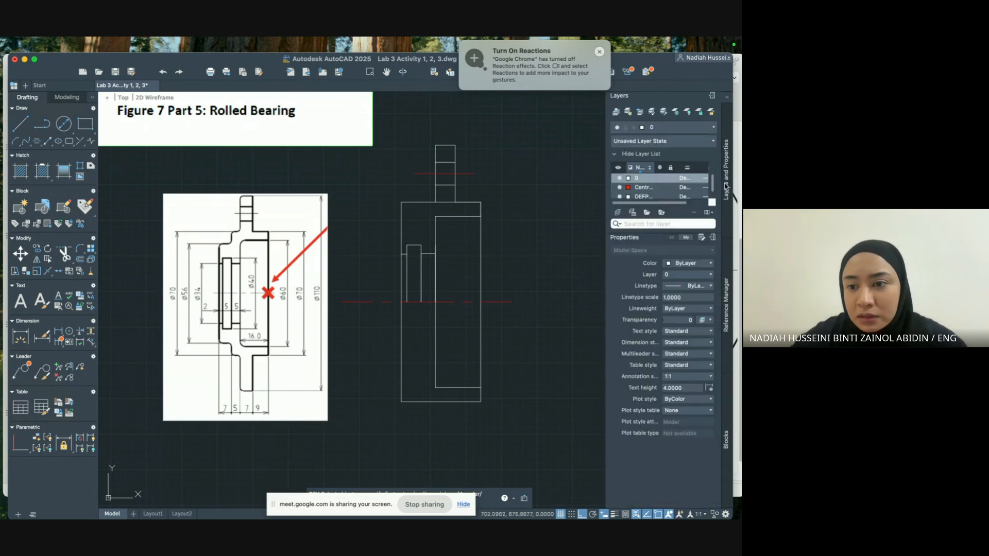
click(629, 187)
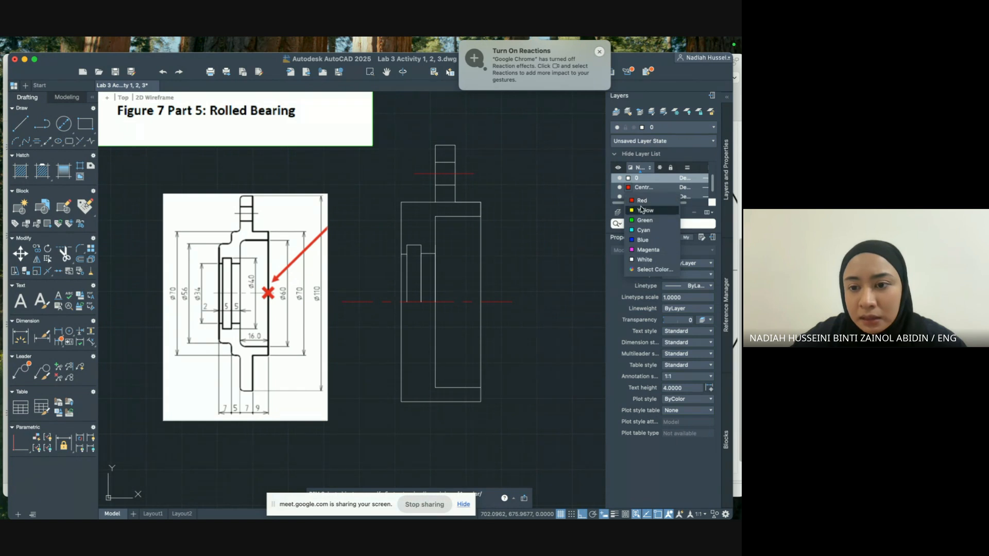
click(643, 230)
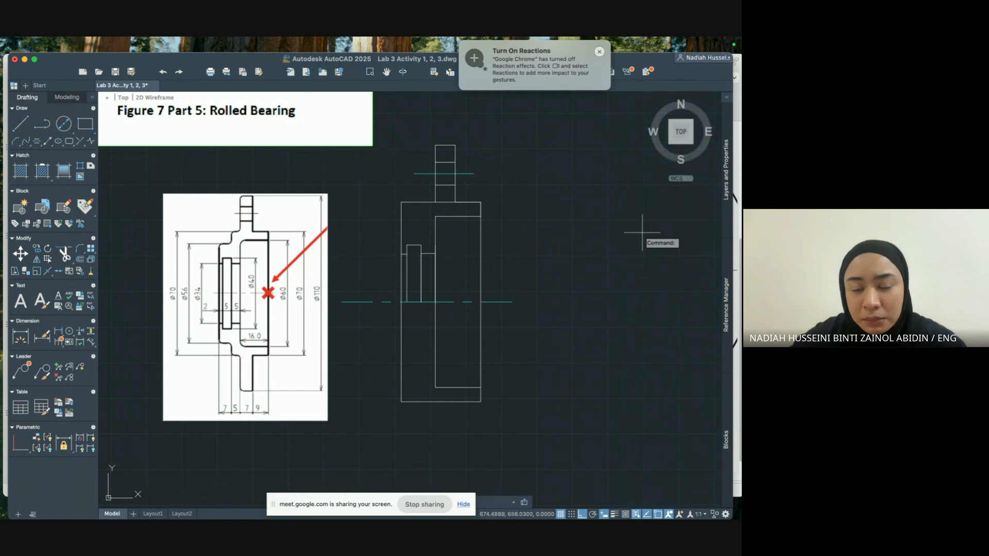
click(20, 338)
text(d)
key(BackSpace)
click(480, 217)
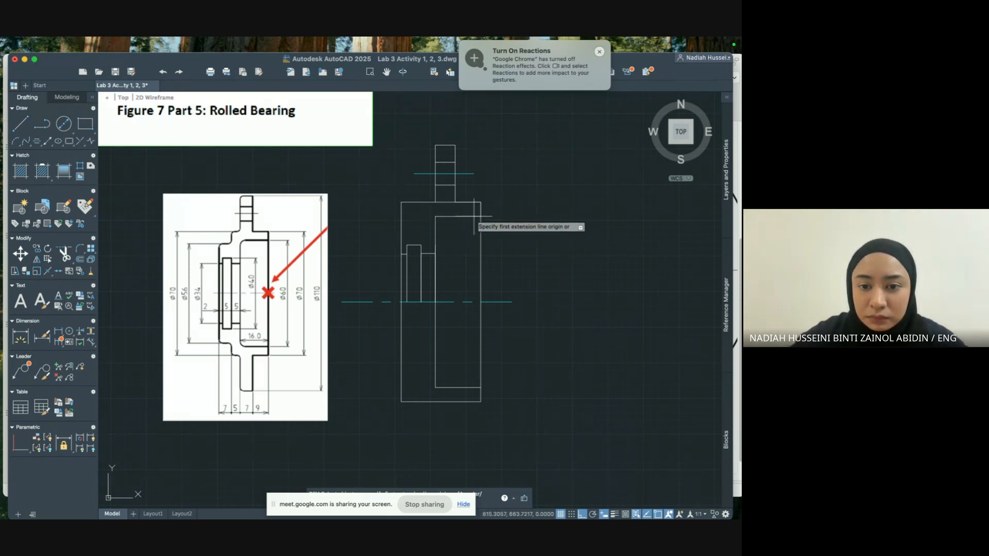
click(480, 302)
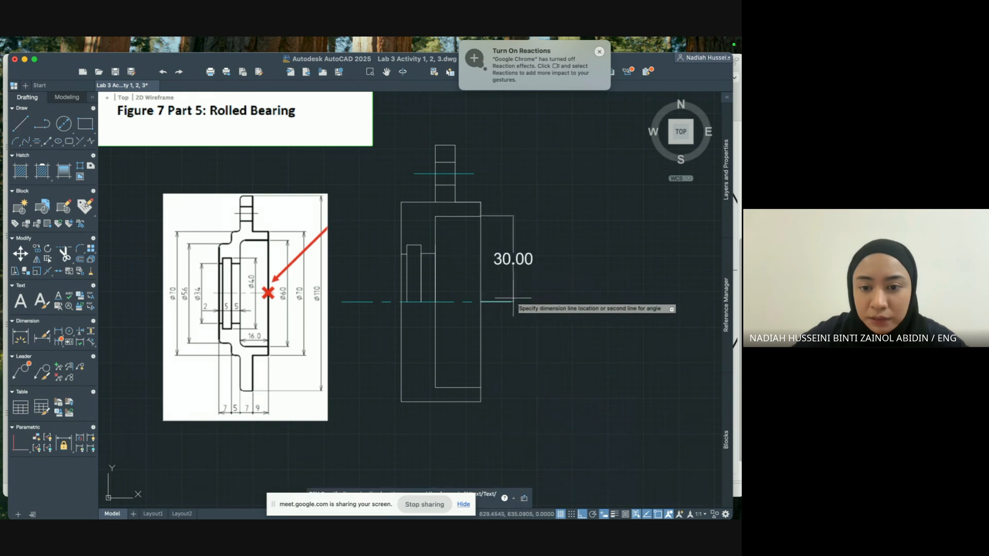
key(Escape)
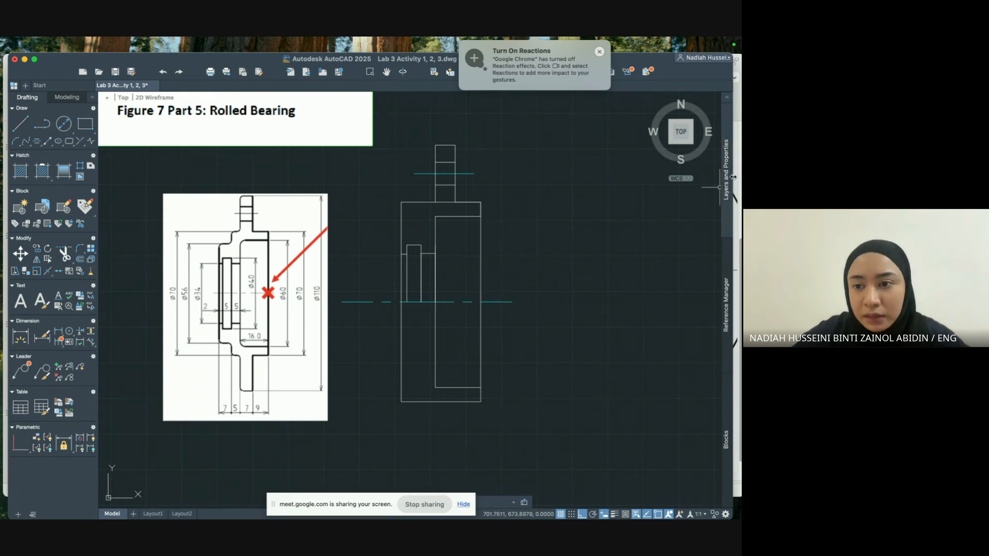
Make the Centre Line layer the current layer.
click(729, 178)
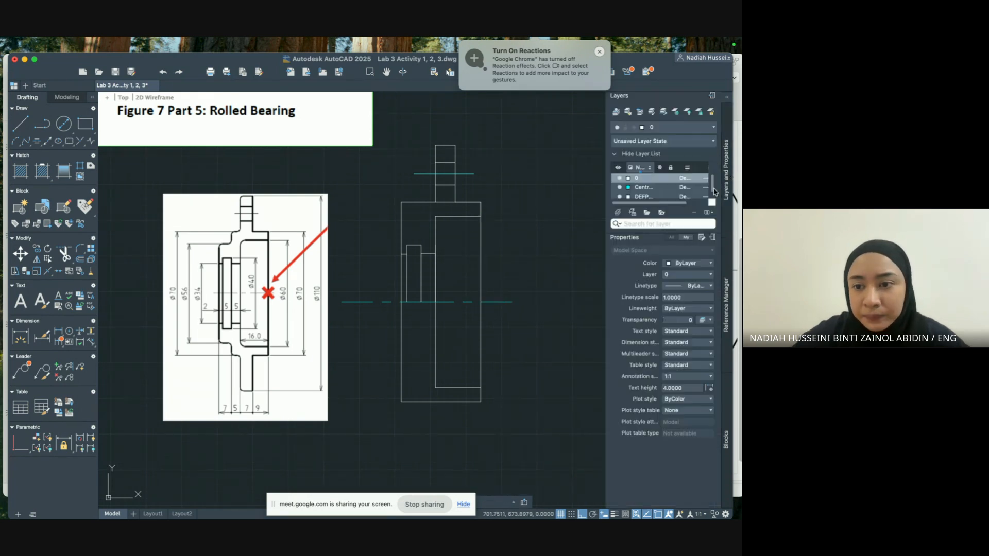
double_click(646, 188)
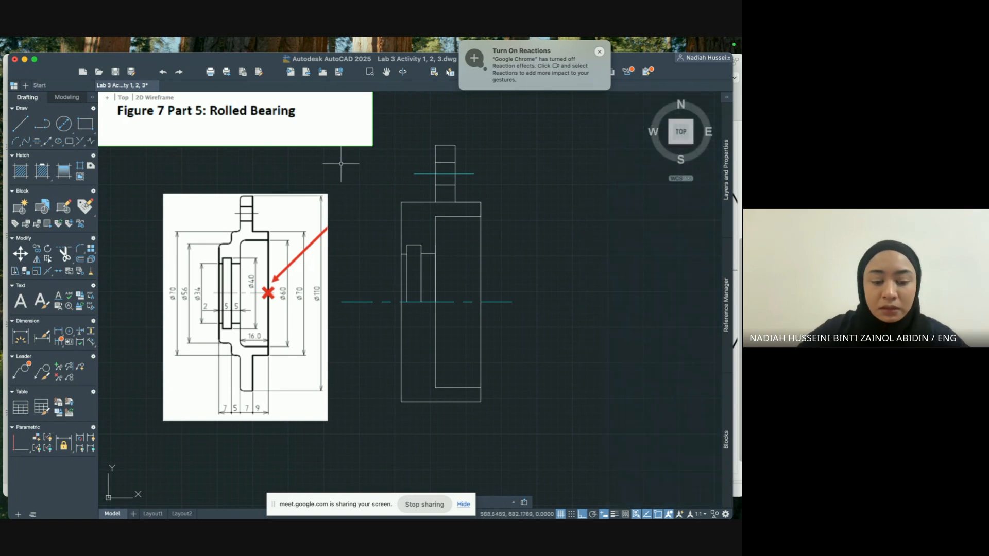
Measure the short left bore line's height above the centre line at both its outer and inner ends.
text(dim)
key(Return)
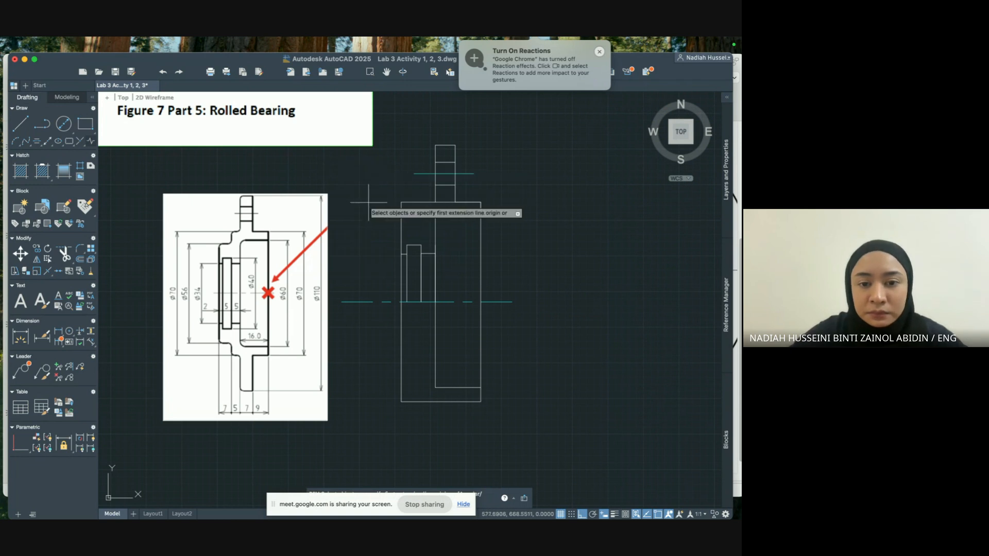
click(401, 253)
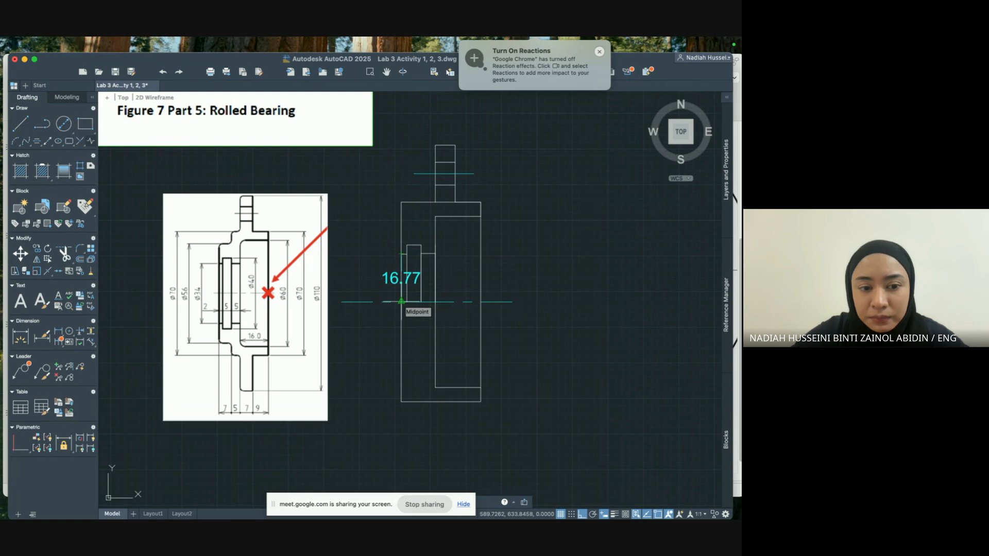
key(Escape)
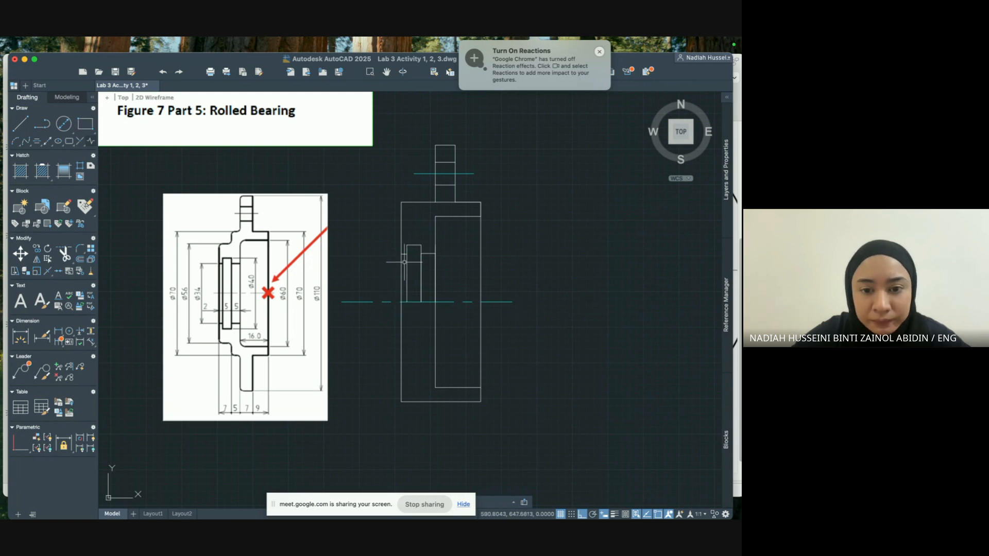
text(dim)
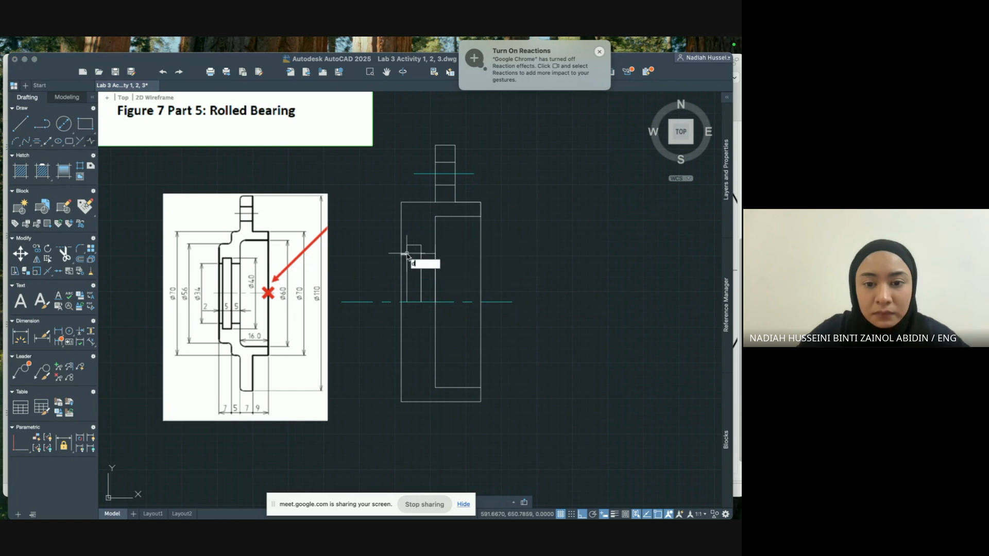
key(Return)
click(407, 254)
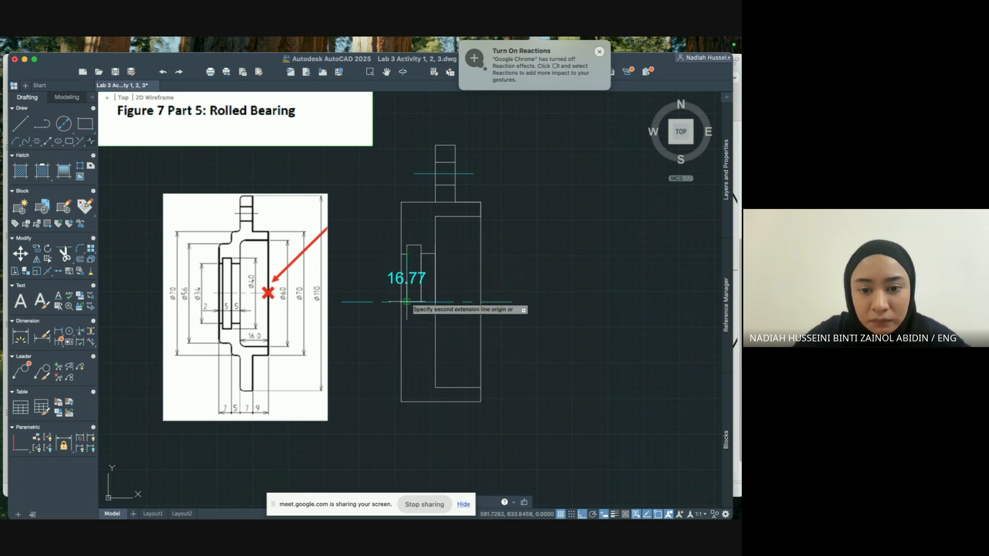
key(Escape)
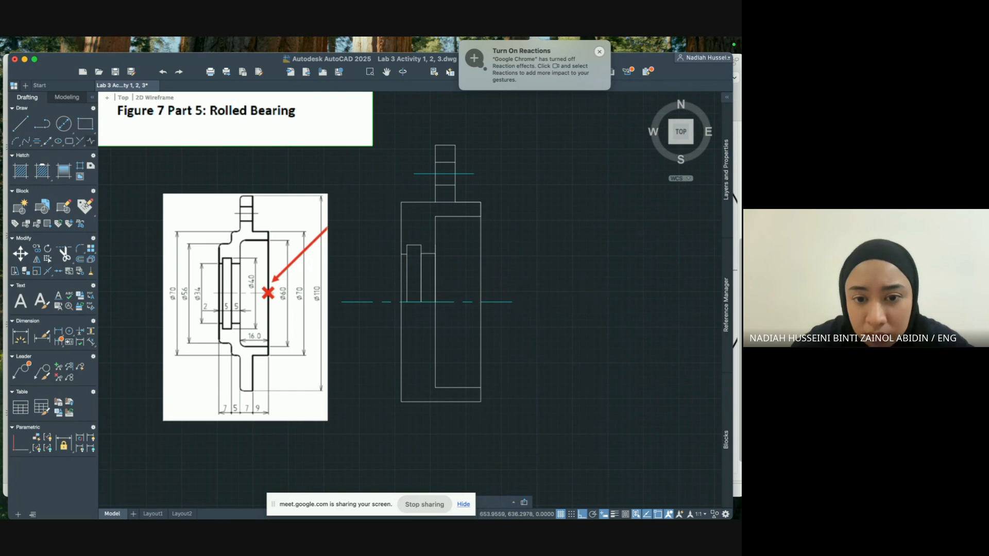
Dimension the height of the bore line between the groove and the recess above the horizontal centre line.
scroll(582, 296, up, 4)
mouse_move(452, 258)
middle_down()
mouse_move(515, 276)
mouse_move(685, 292)
middle_up()
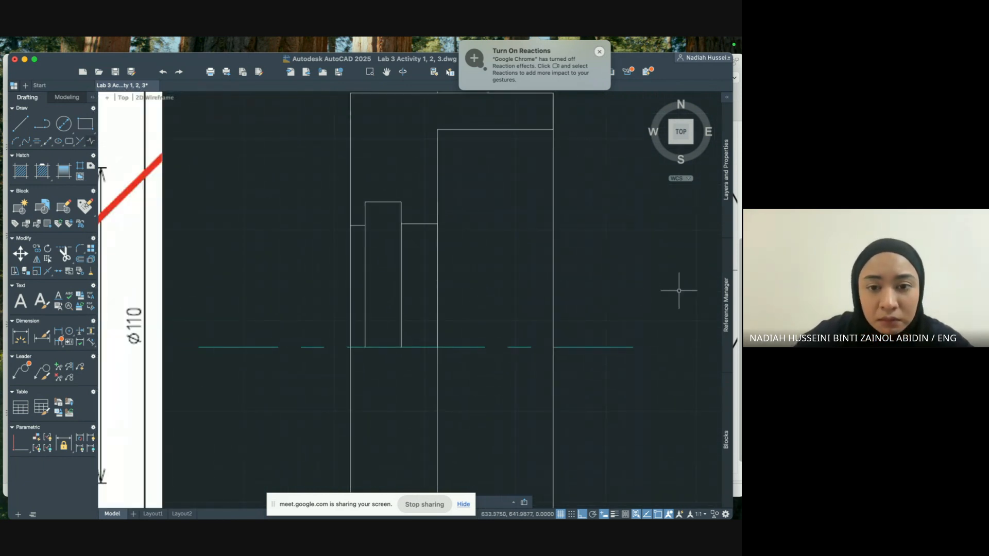
text(dim)
key(Return)
click(437, 224)
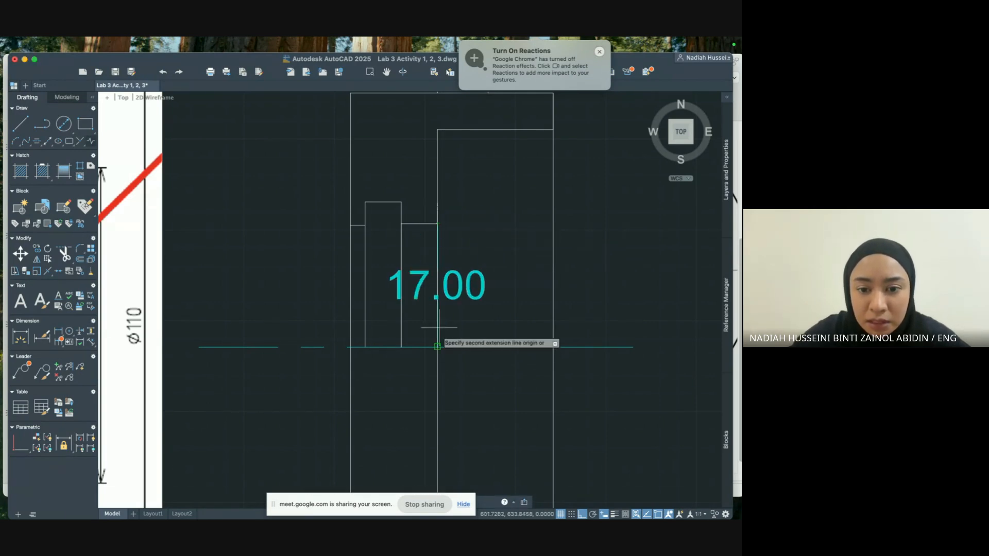
click(437, 347)
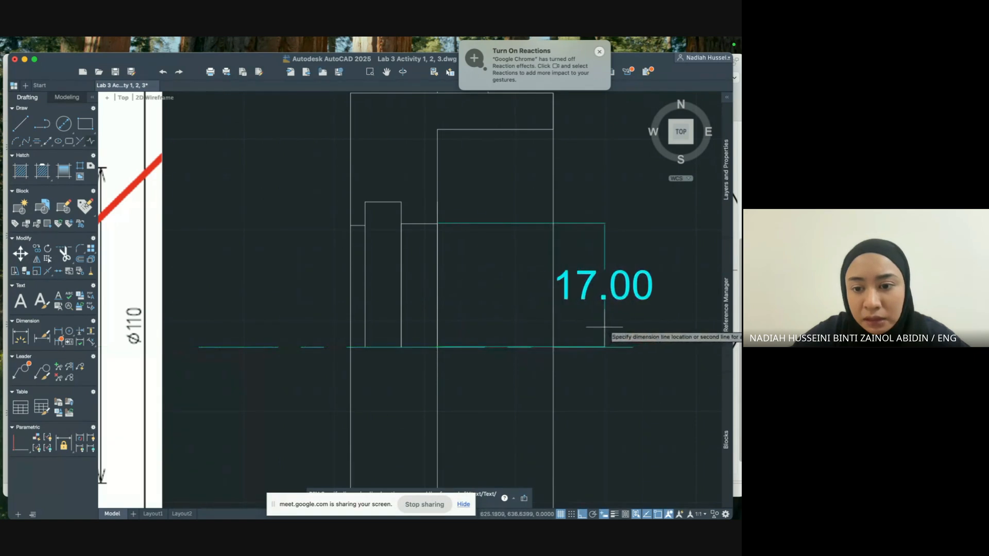
click(633, 330)
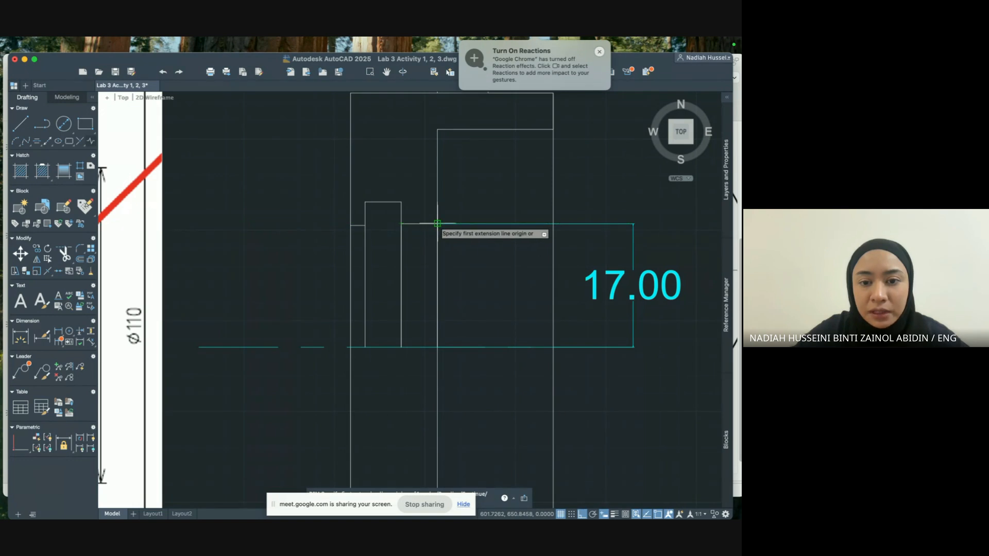
Dimension the widths of the bore section beside the recess and of the groove, placing both dimensions above the profile.
click(434, 223)
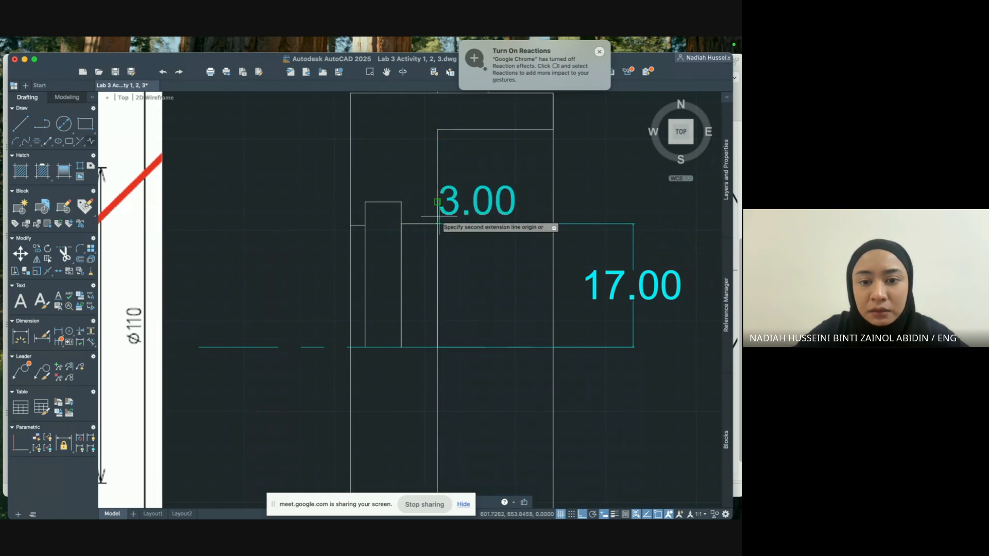
click(401, 224)
click(397, 162)
click(437, 202)
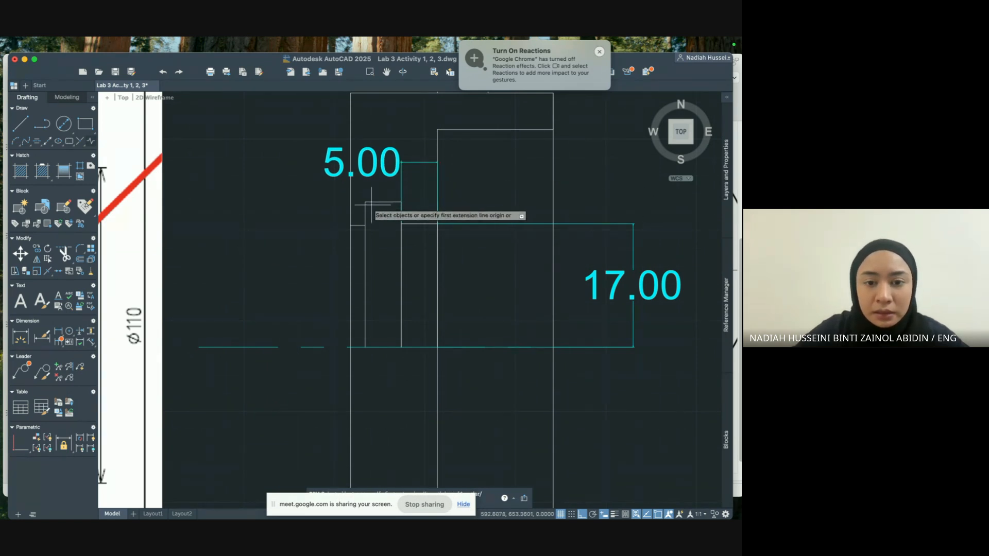
click(401, 202)
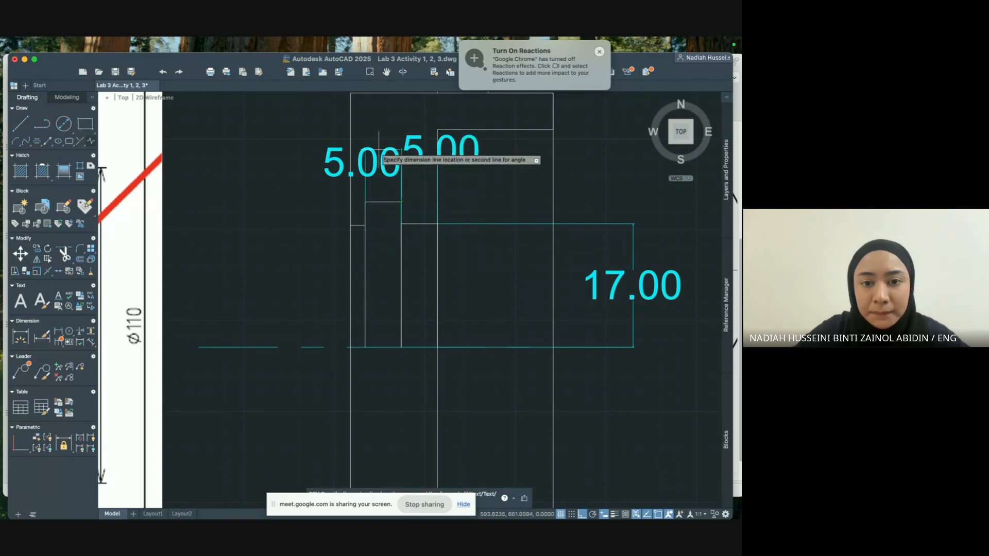
click(470, 117)
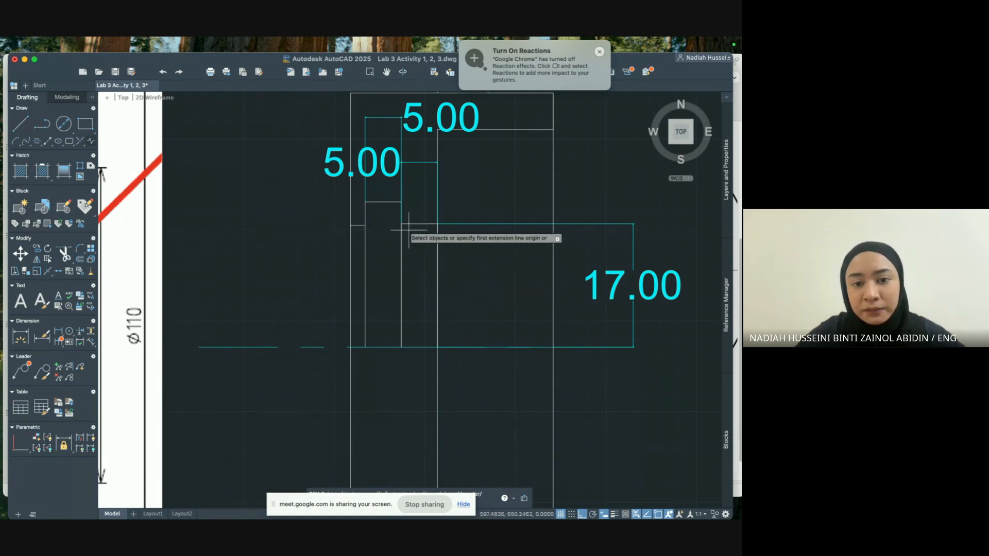
Dimension the groove's height from its upper corner down to the horizontal centre line.
click(401, 202)
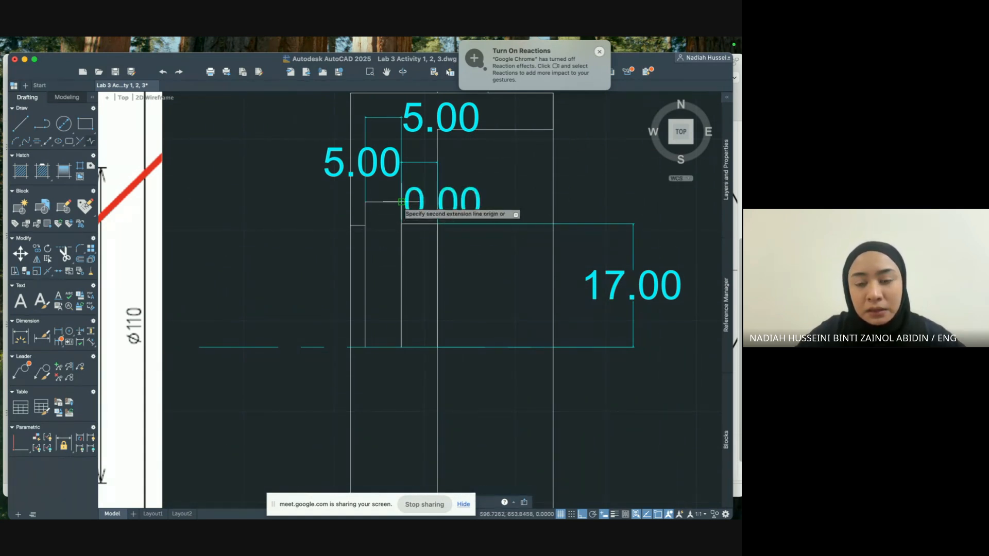
click(402, 348)
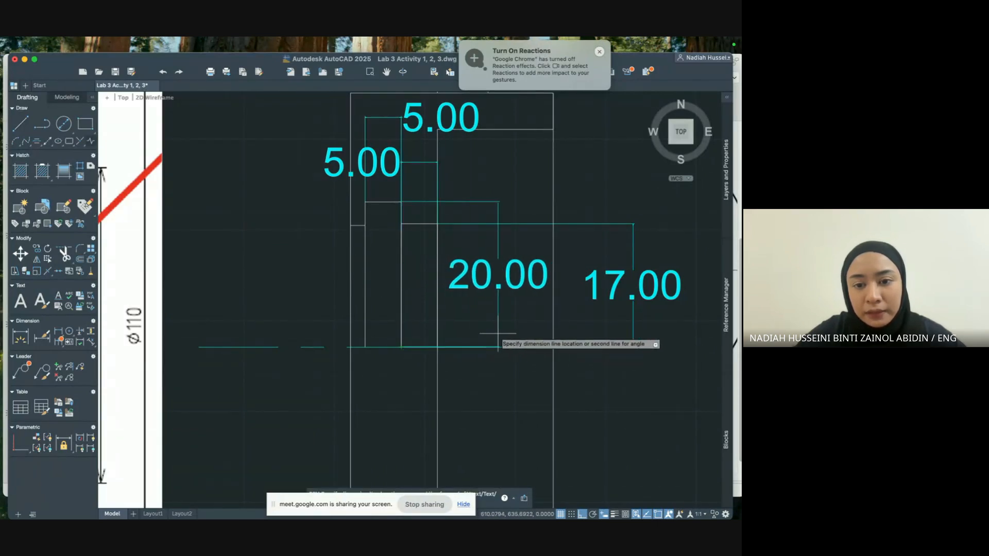
click(498, 334)
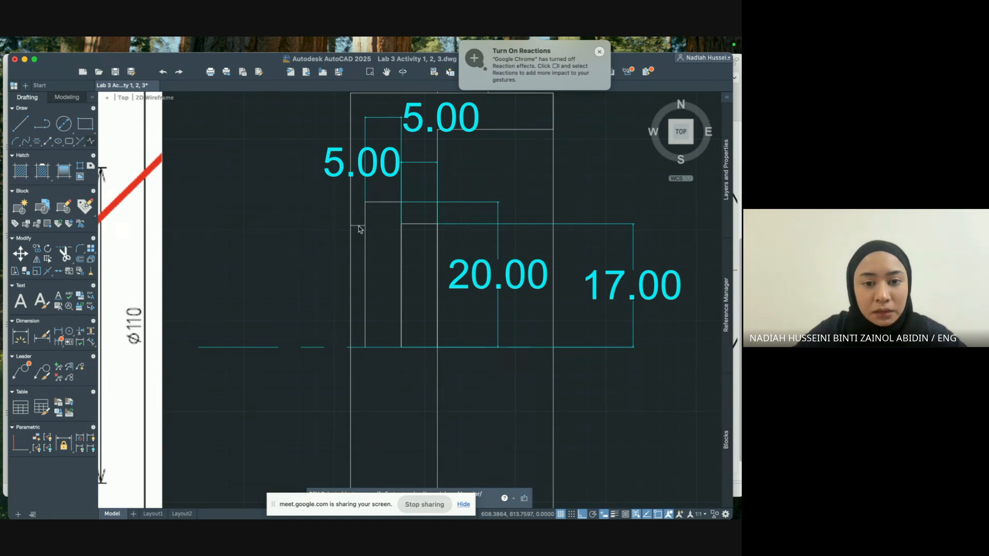
key(Escape)
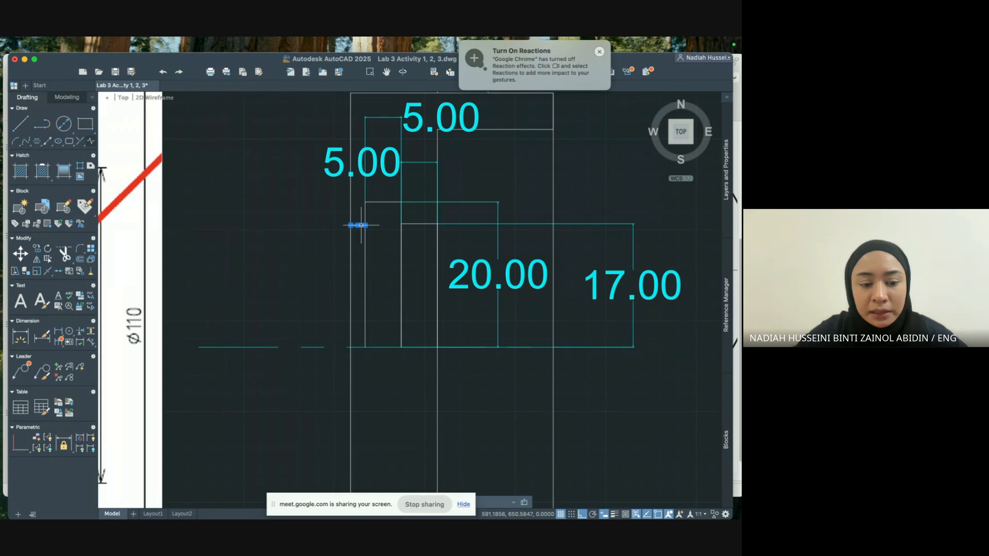
Replace the short left bore line with a horizontal line about 4 mm long from the groove's left side, level with the other bore line.
click(20, 123)
click(365, 346)
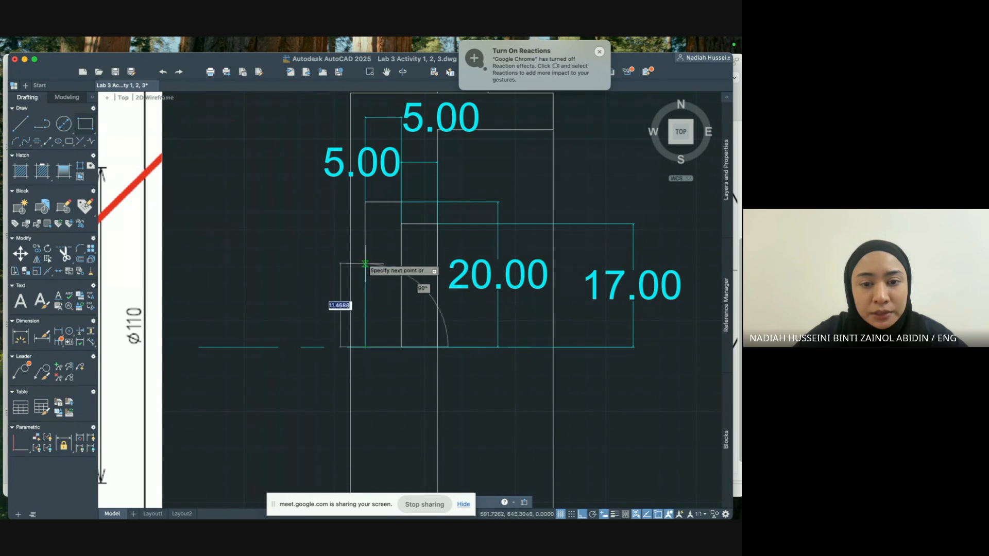
click(364, 223)
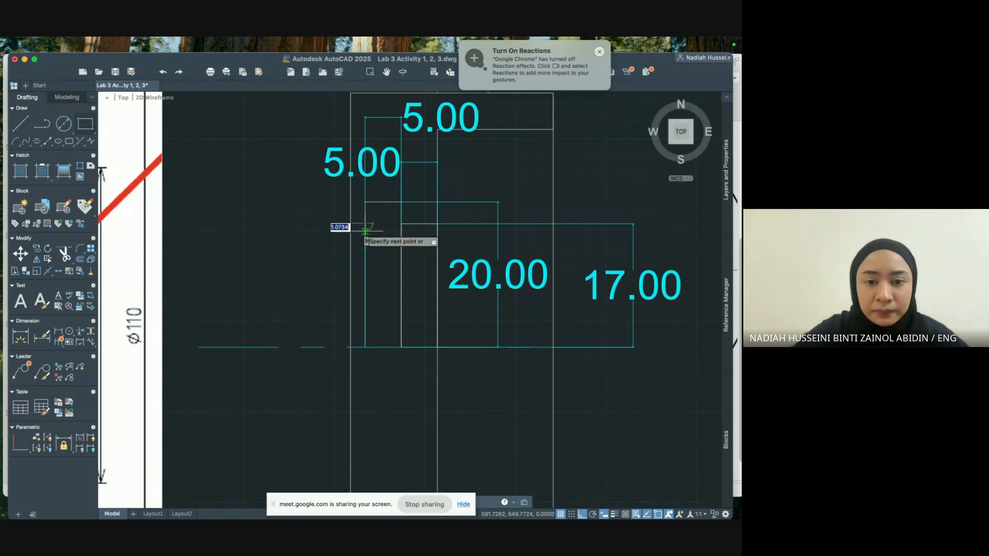
key(Escape)
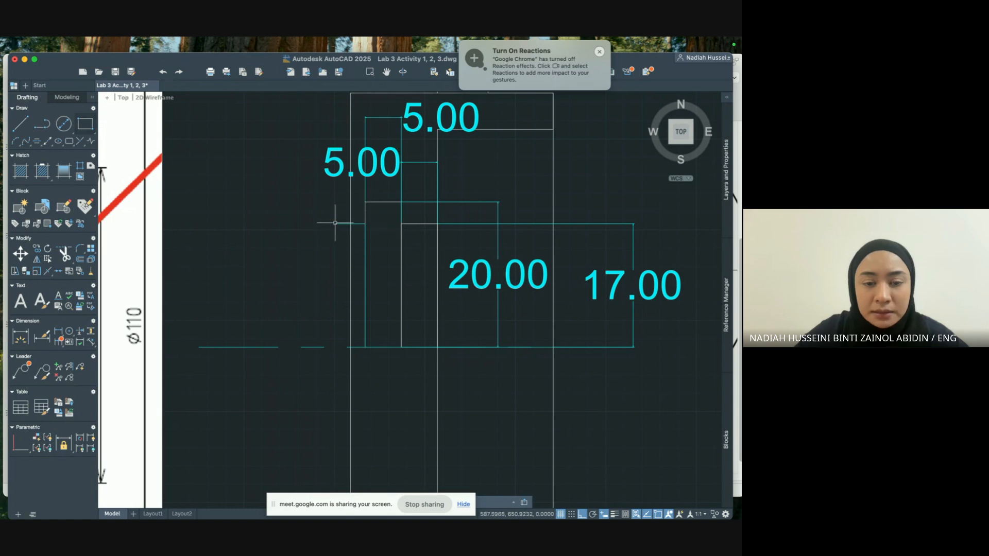
Move the new short bore line to layer 0 and shorten it to end at the body's left edge.
right_click(362, 224)
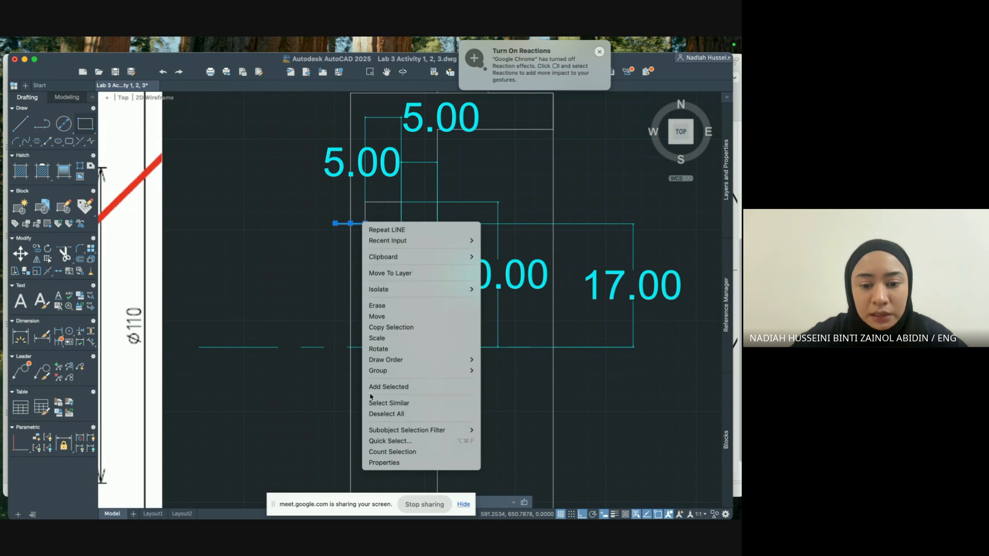
click(419, 463)
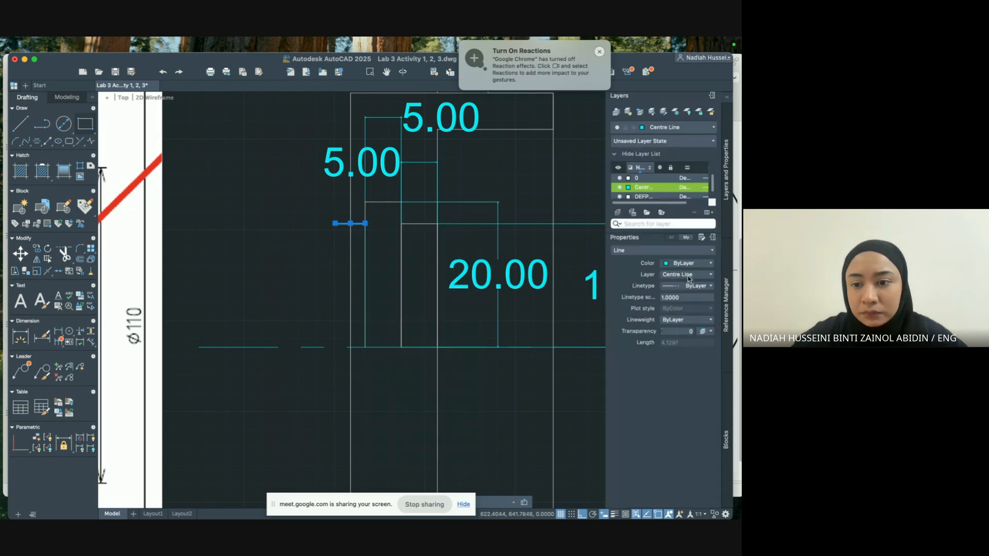
click(688, 276)
click(686, 287)
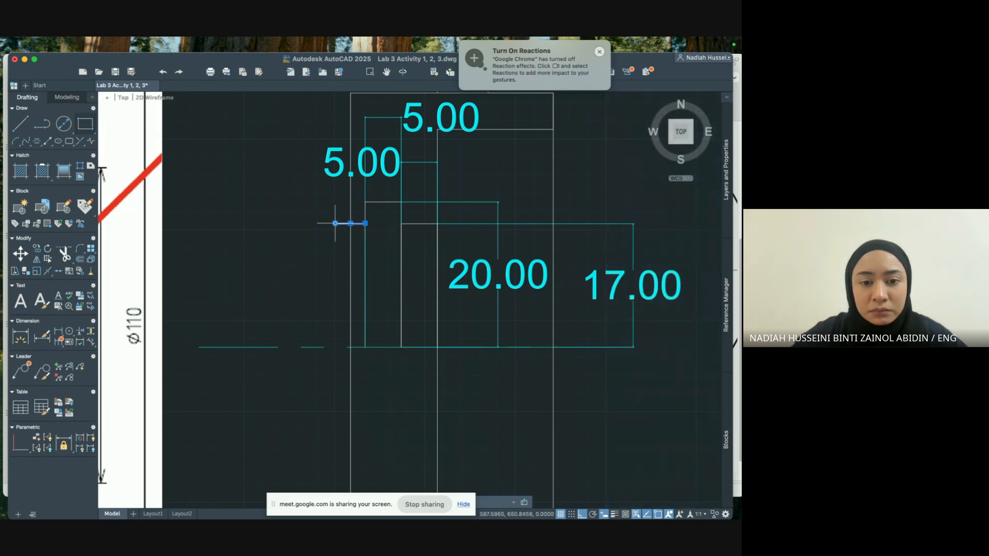
key(Delete)
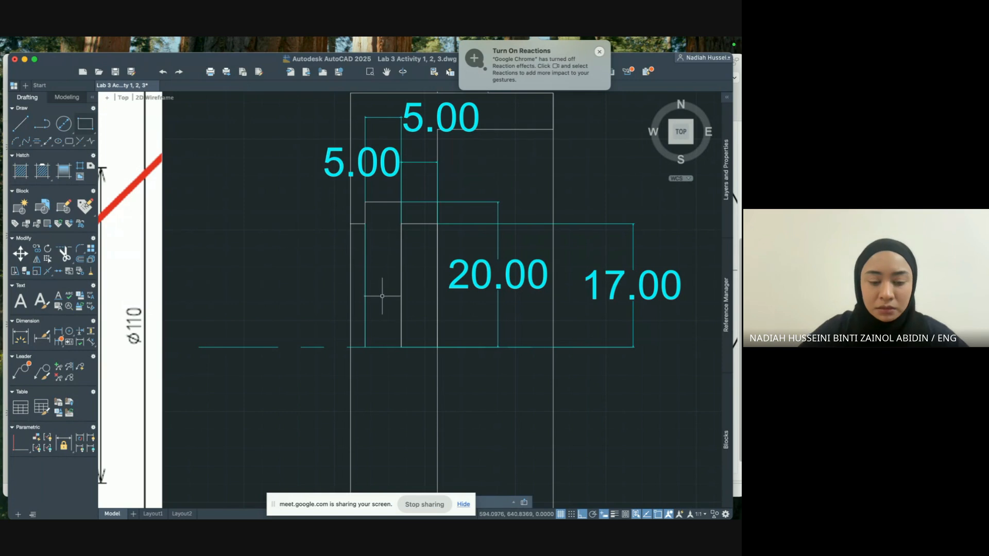
Dimension the left bore line's height above the centre line, placing the dimension outside the body's left edge.
text(dim)
key(Return)
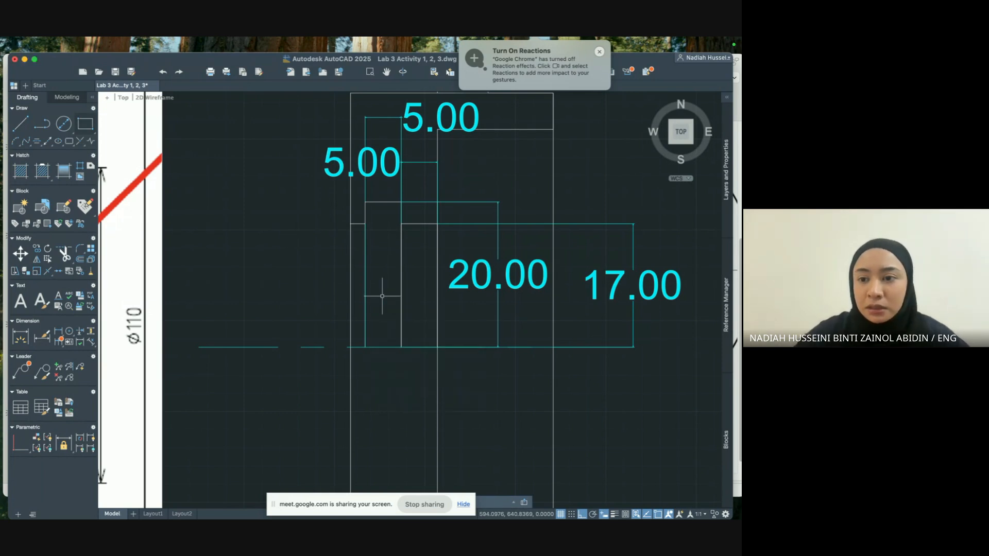
click(726, 164)
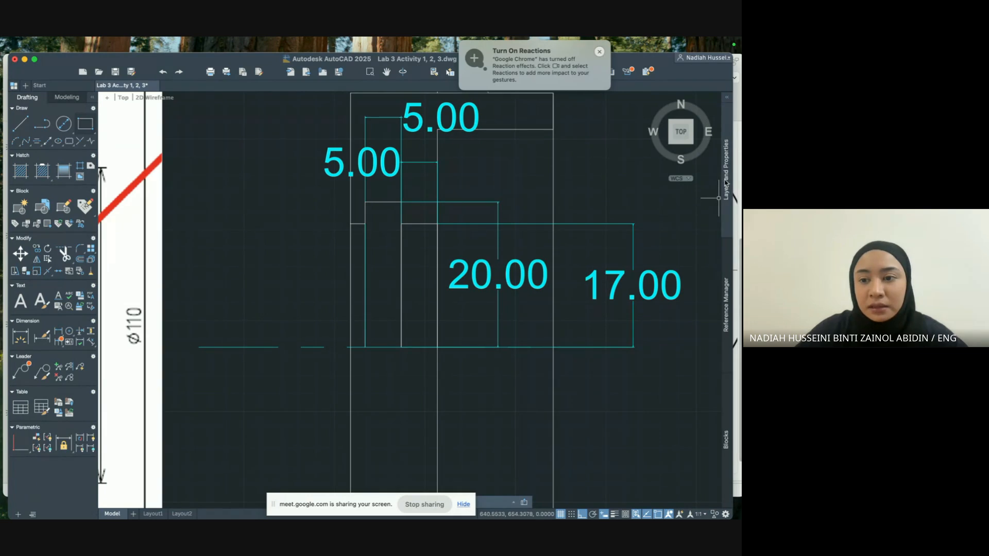
right_click(472, 237)
click(489, 260)
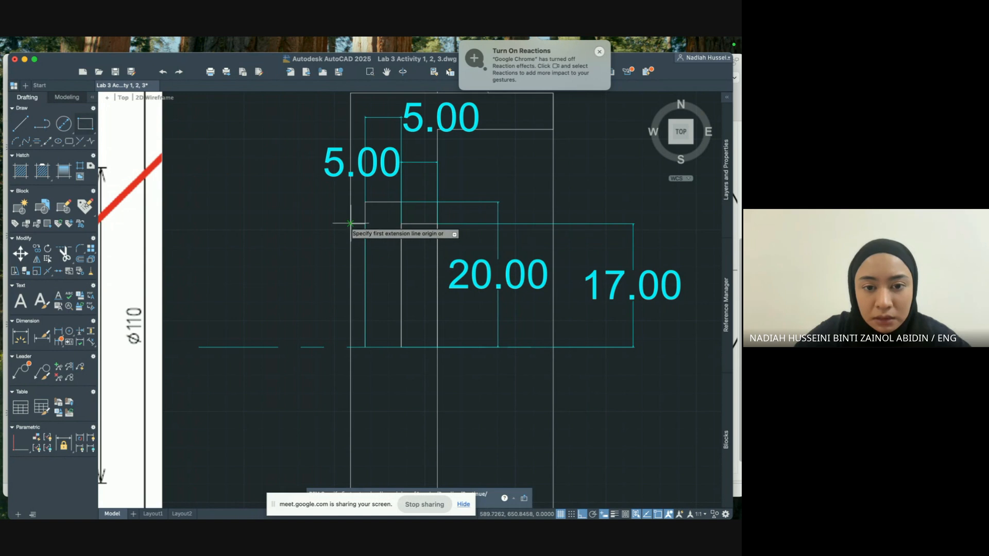
click(350, 223)
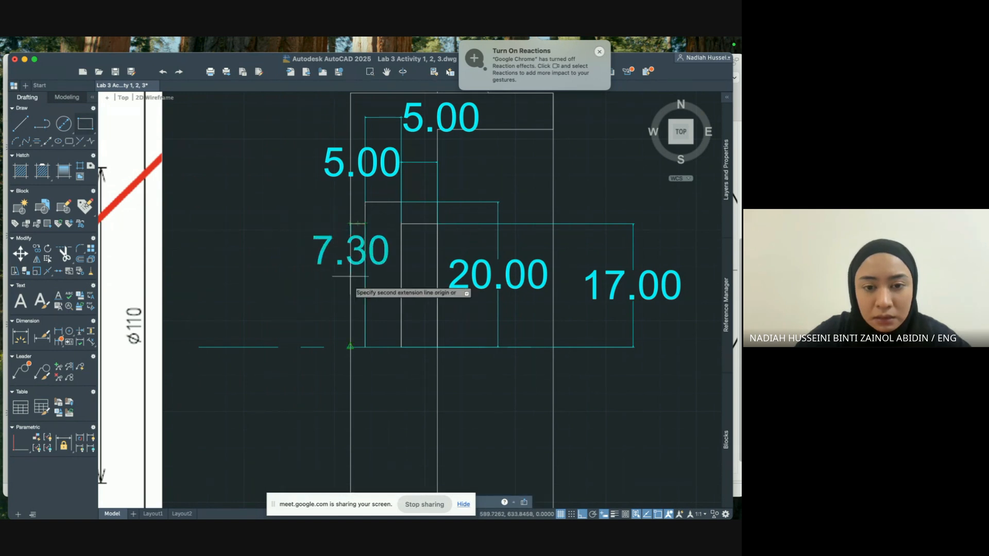
click(350, 344)
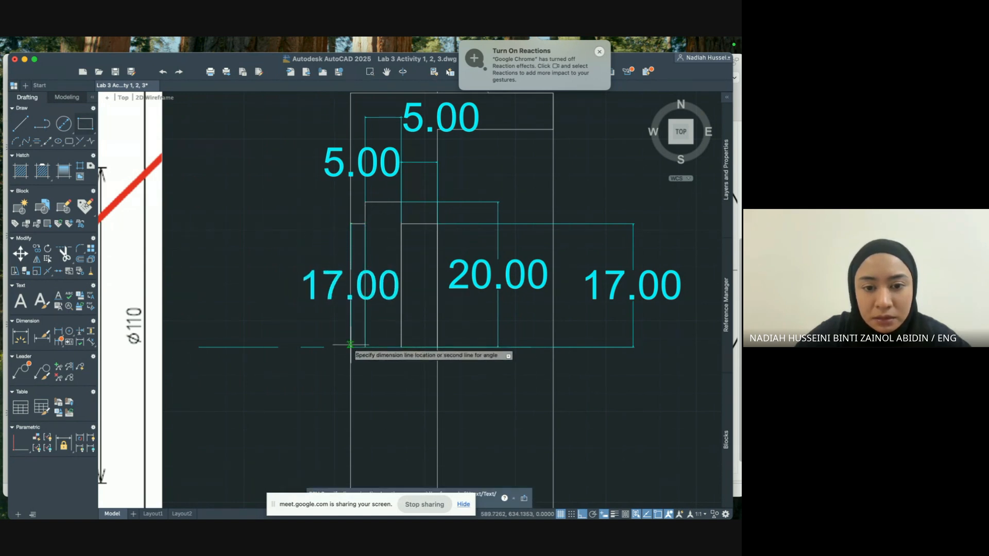
click(315, 344)
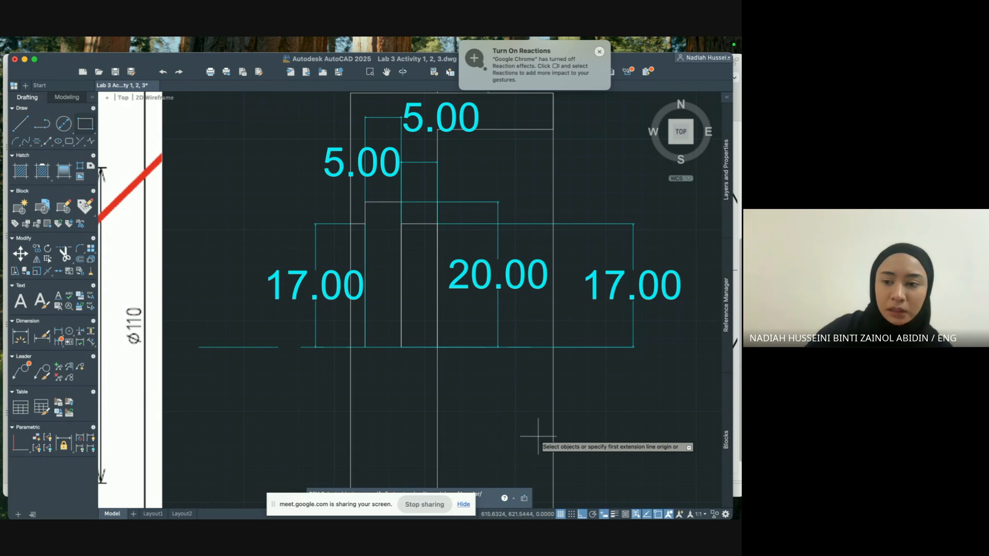
Turn the Centre Line layer off to inspect the bare outline against the reference image, and turn it back on.
click(725, 225)
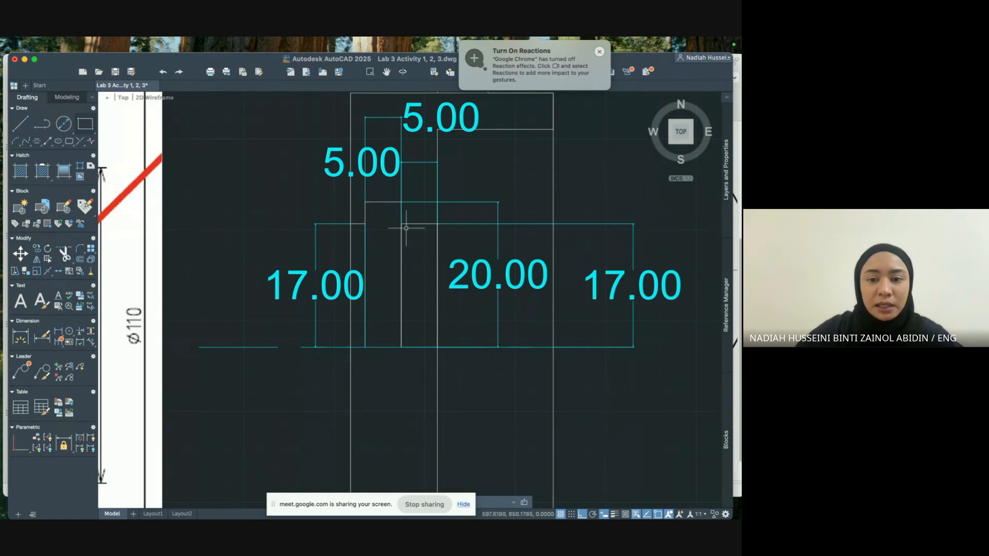
scroll(568, 277, down, 2)
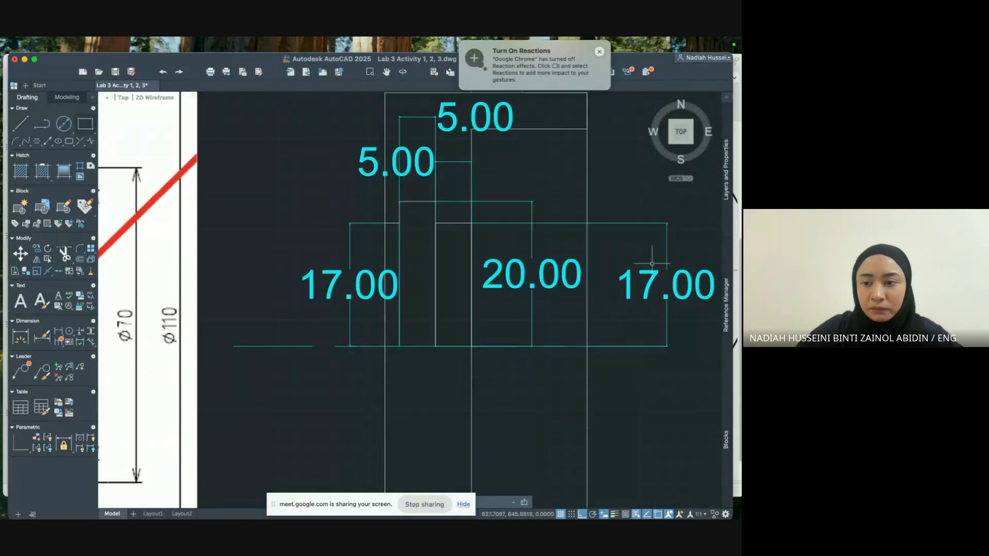
click(727, 198)
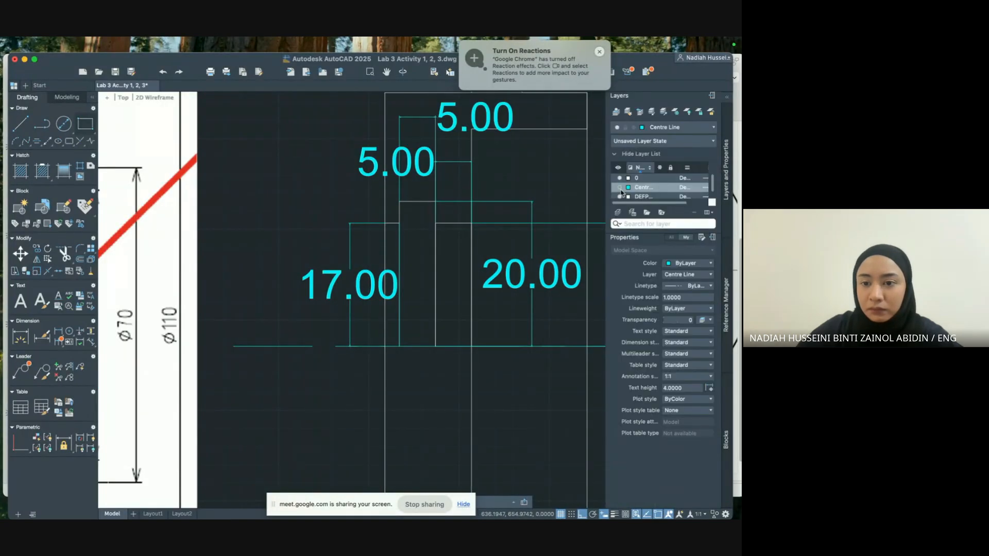
click(620, 189)
click(424, 213)
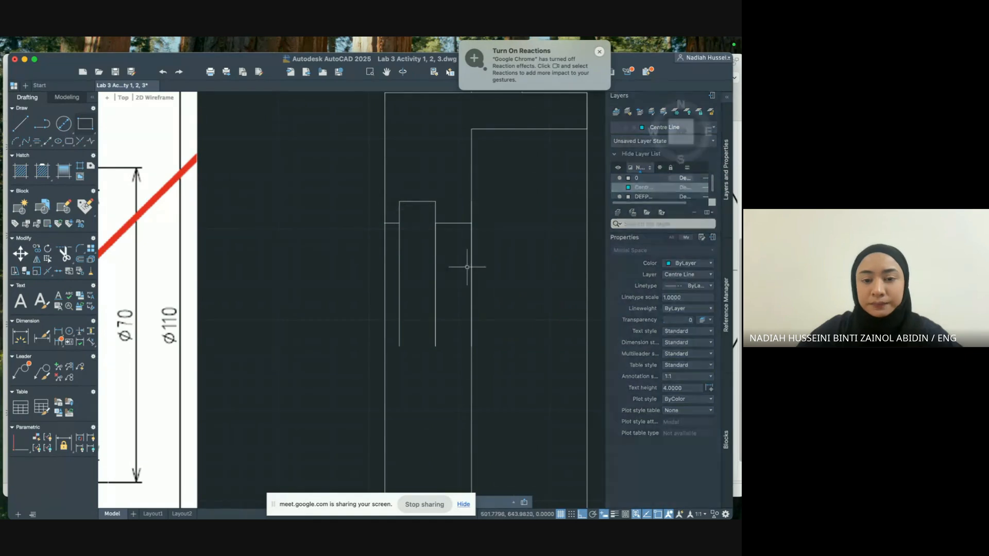
scroll(532, 297, down, 2)
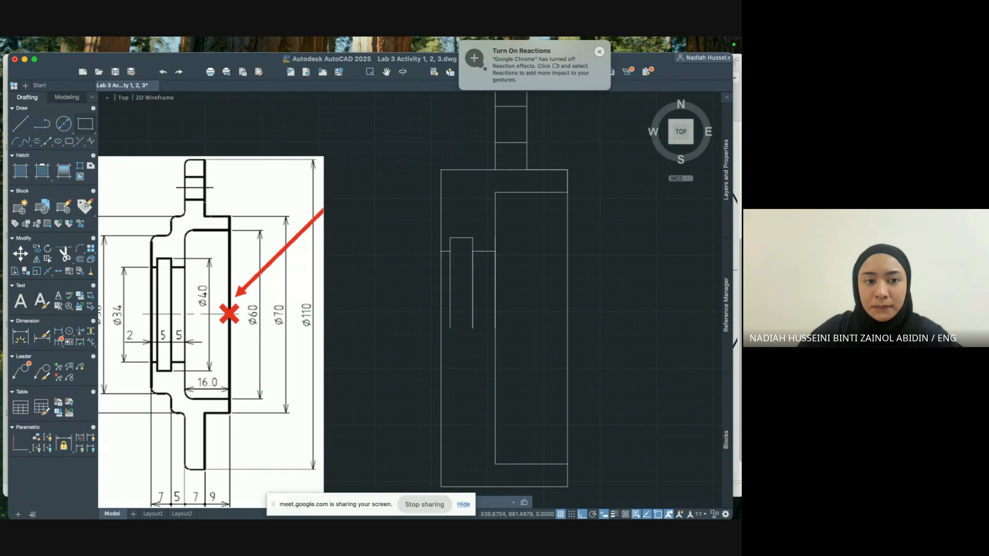
click(731, 167)
click(620, 187)
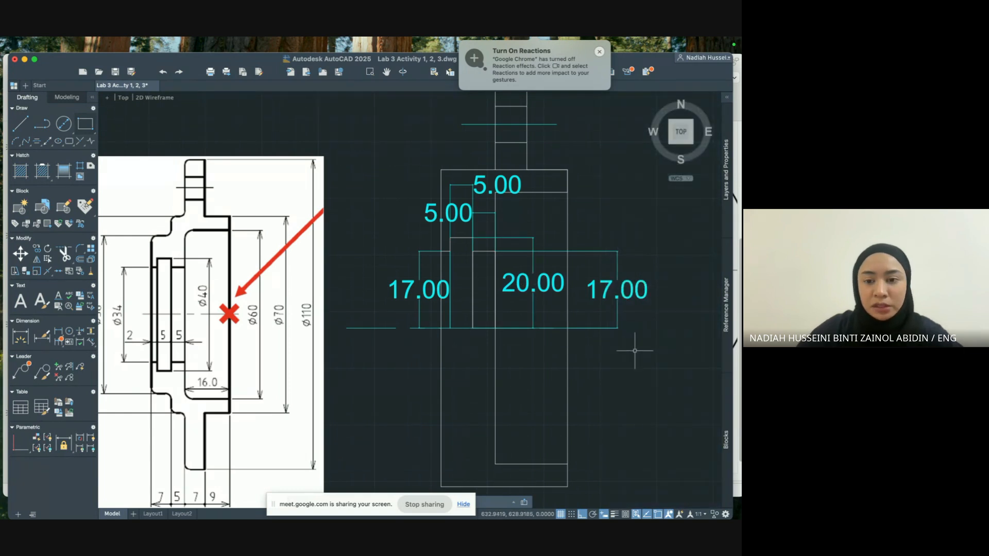
Make layer 0 the current layer.
text(m)
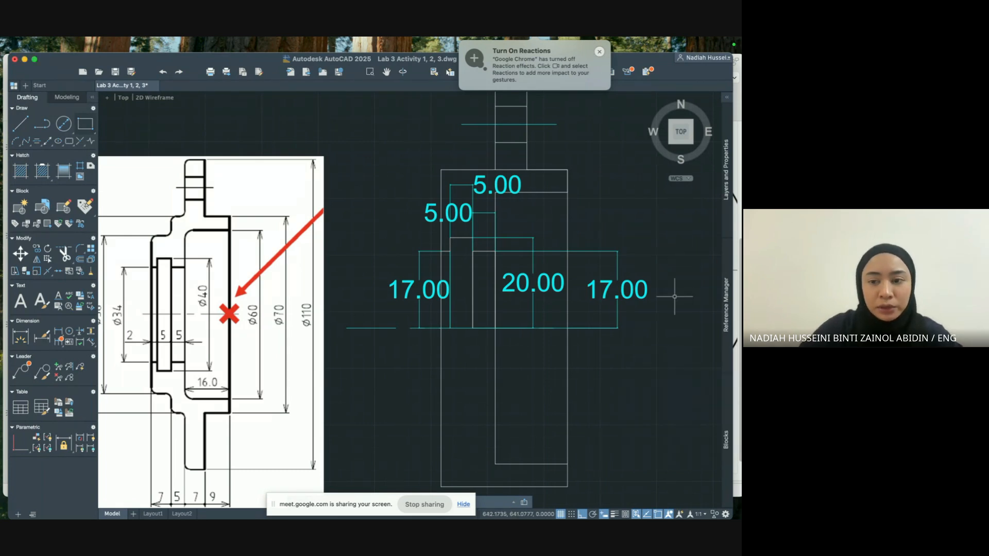
mouse_move(726, 170)
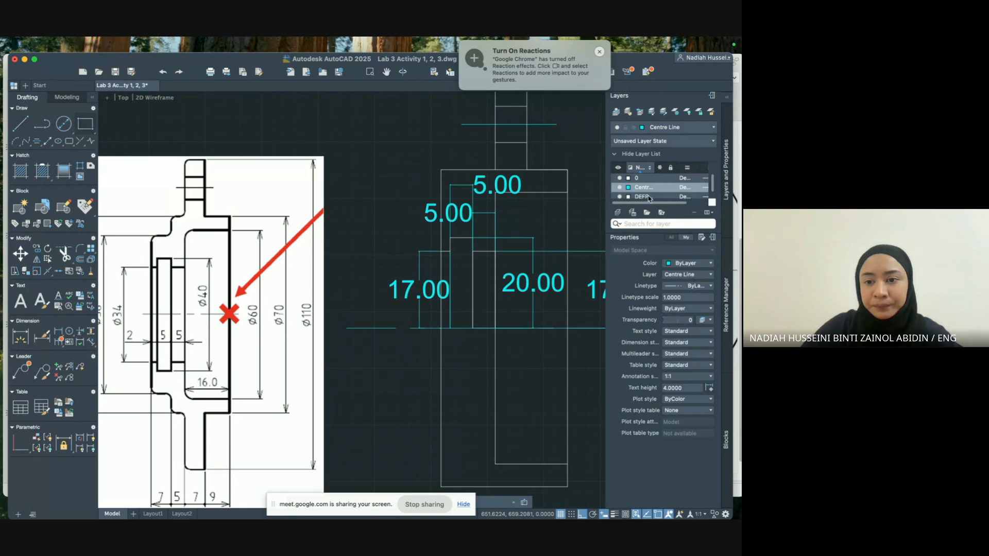
double_click(638, 179)
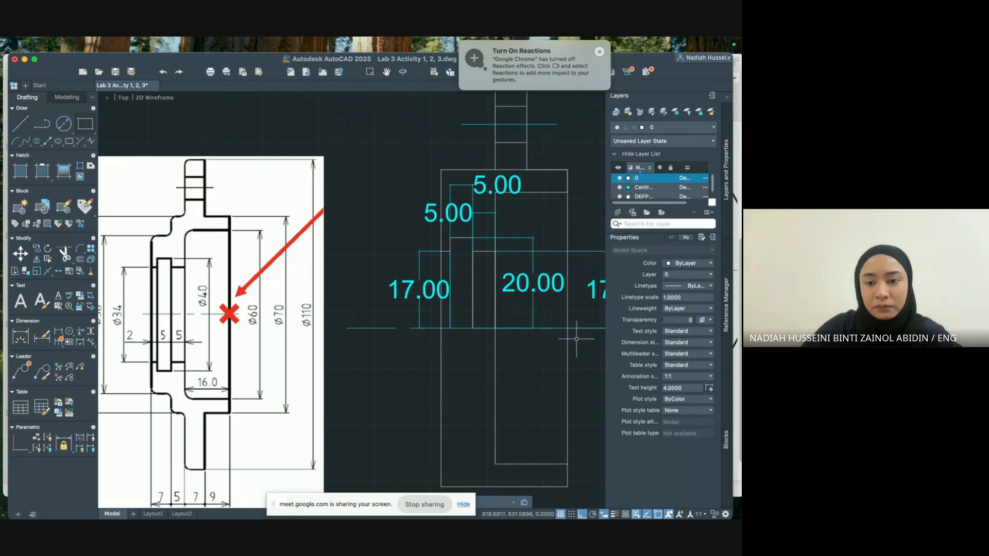
Mirror the flange, upper body lines and bore groove with their dimensions below the horizontal centre line, keeping the originals.
text(mirror)
key(Return)
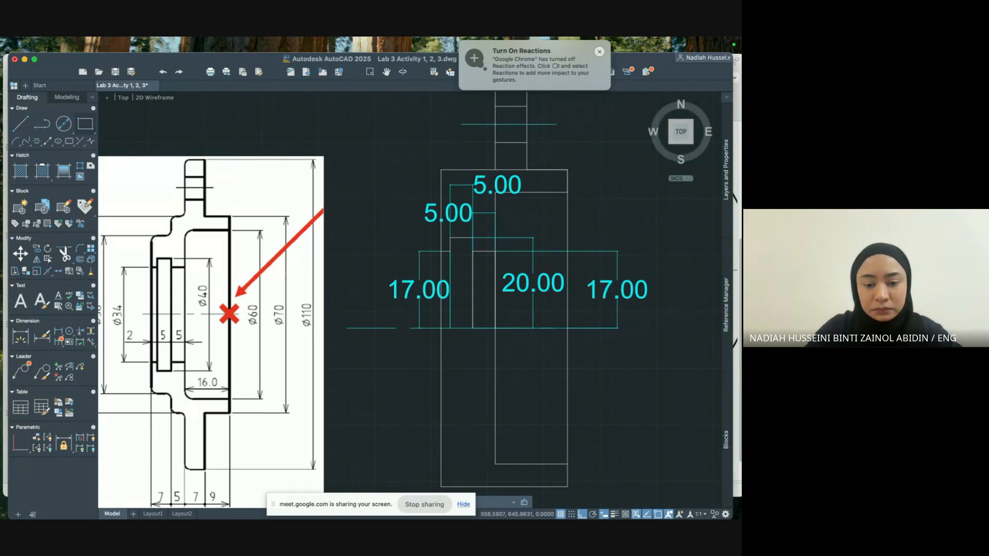
text(mirror)
key(Return)
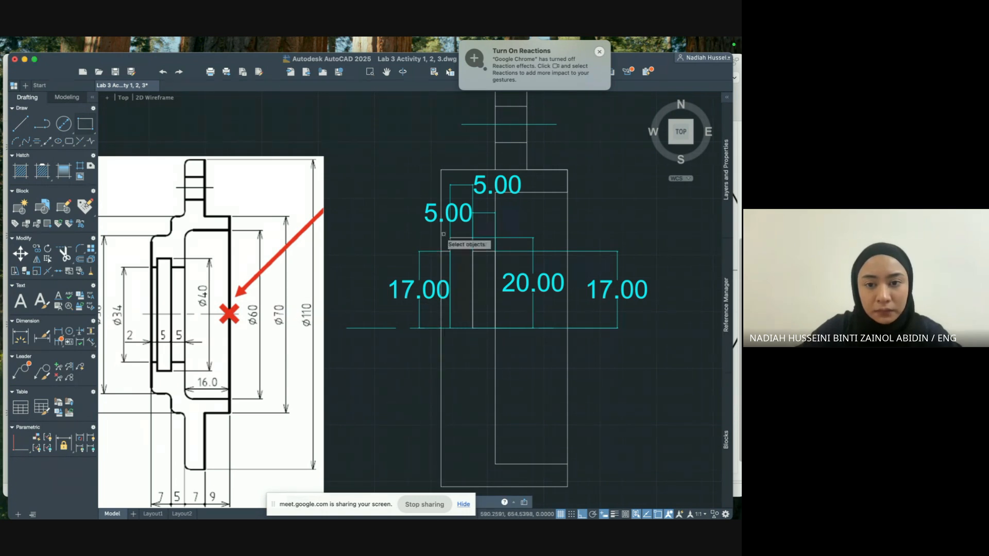
scroll(428, 148, down, 3)
click(430, 97)
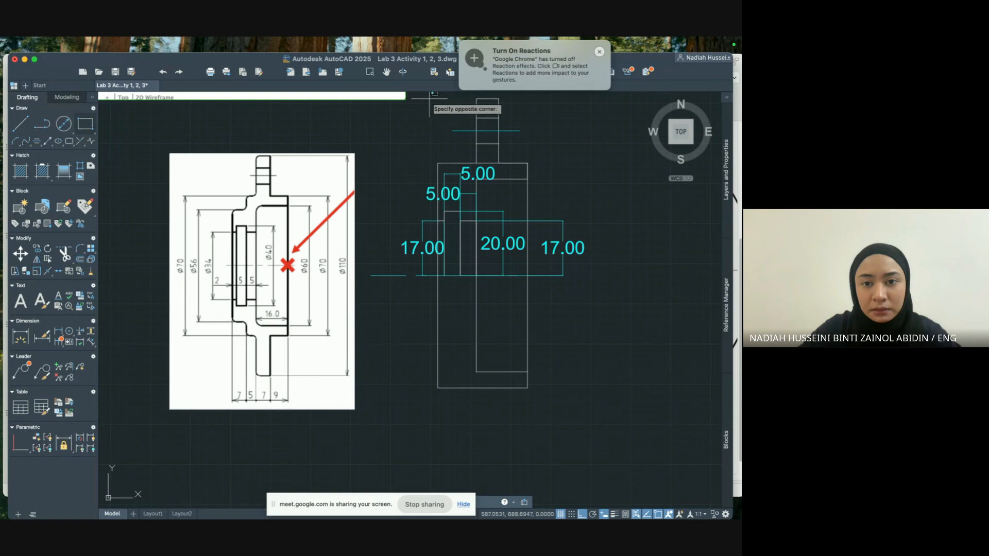
click(522, 184)
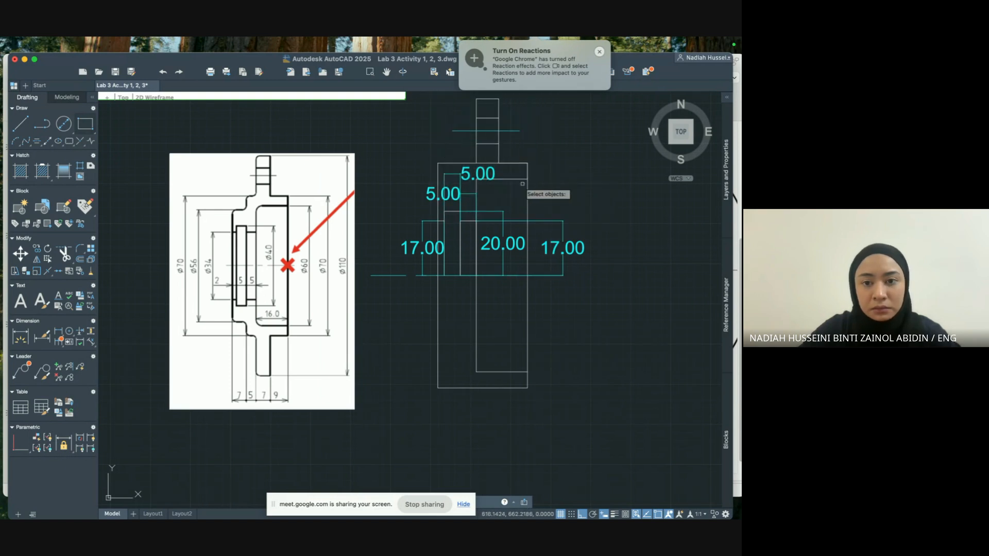
click(419, 94)
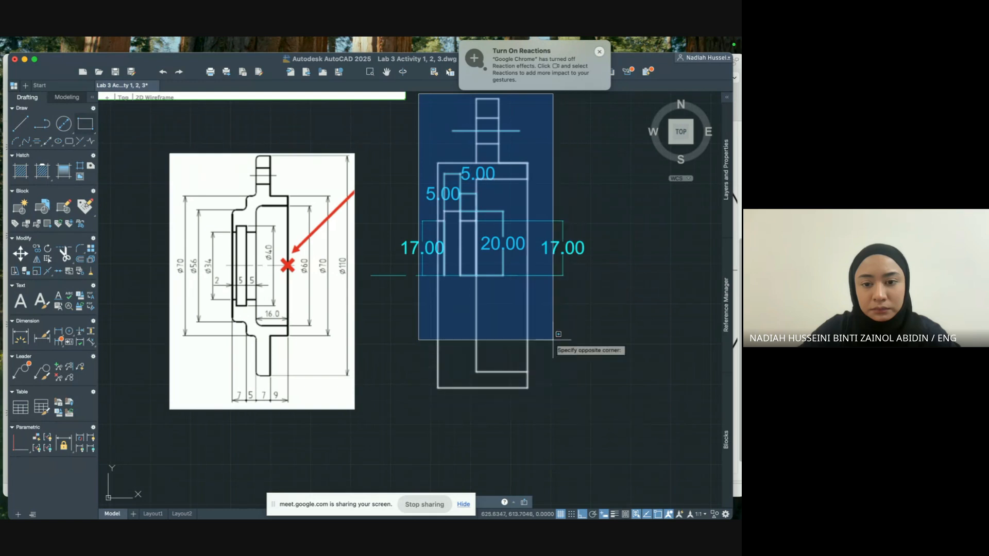
click(553, 305)
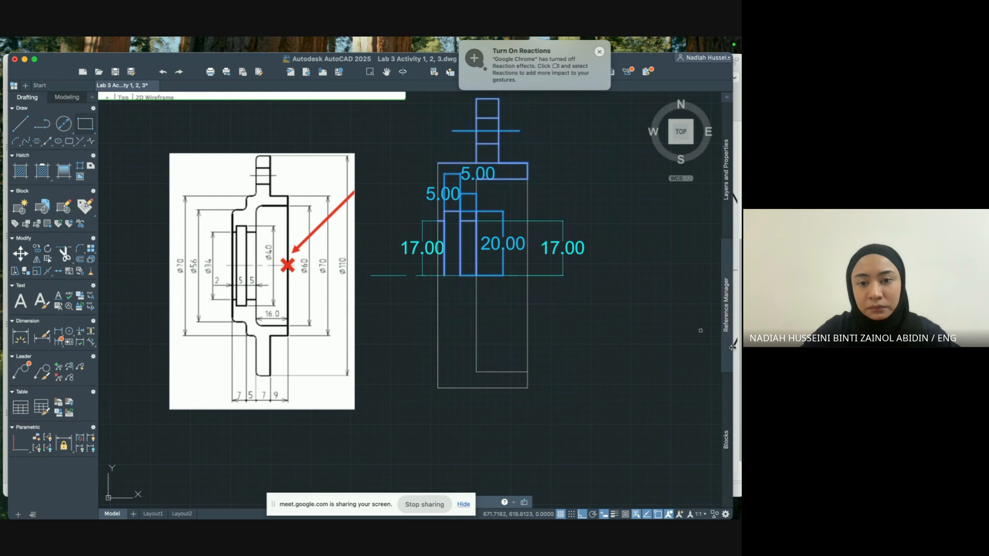
mouse_move(731, 345)
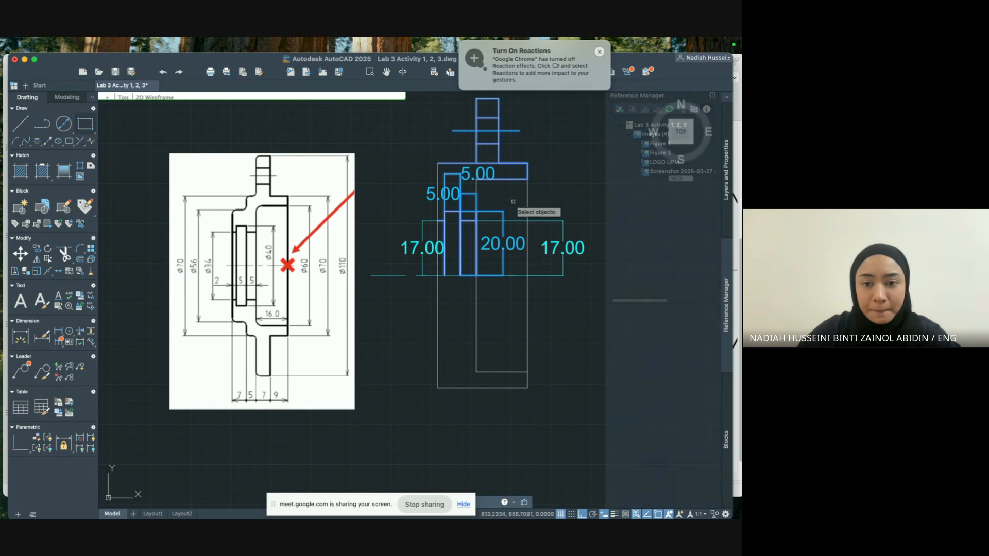
key(Return)
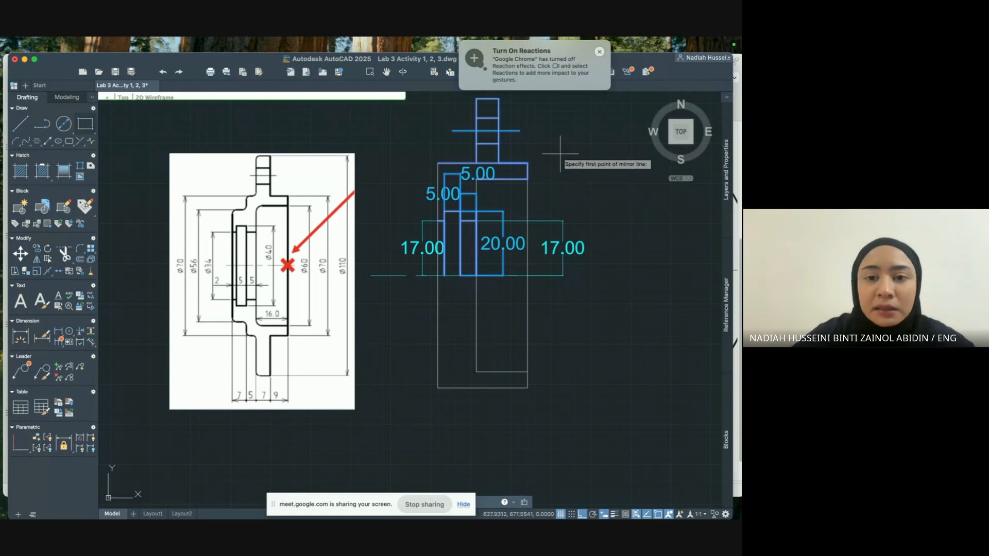
click(437, 275)
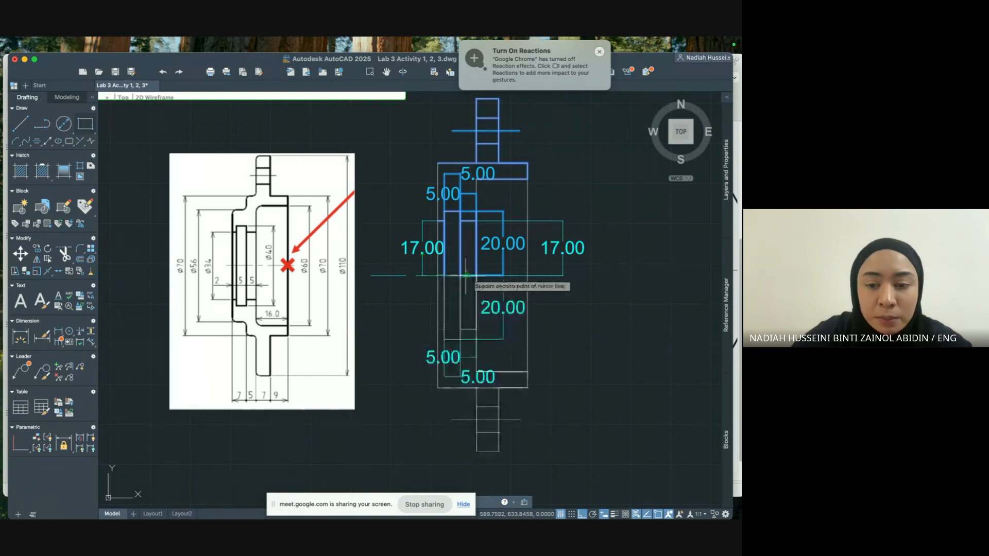
click(527, 275)
key(Return)
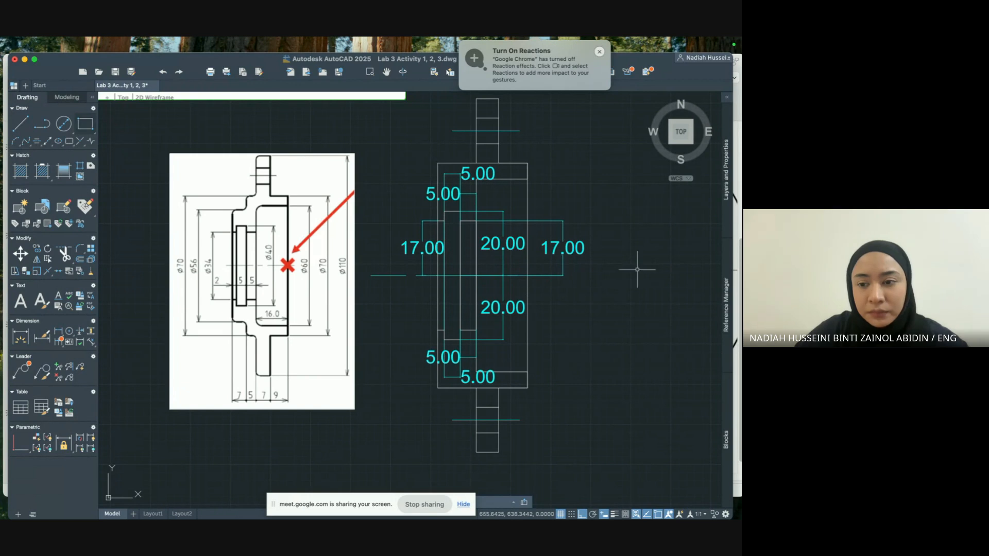
Turn the Centre Line layer off to show only the bare outline.
click(728, 208)
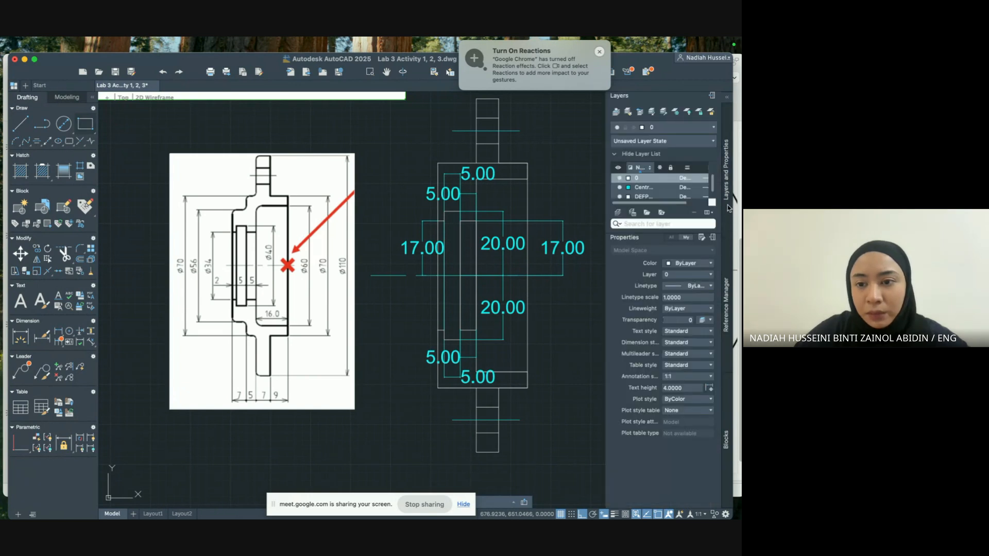
click(628, 189)
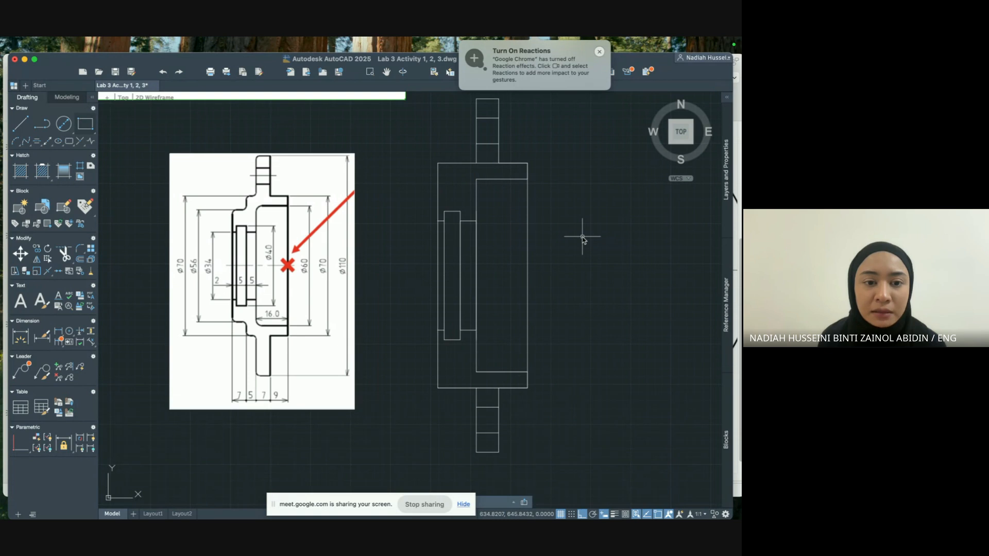
Undo the mirroring of the upper half.
key(super+z)
key(super+z)
key(super+z)
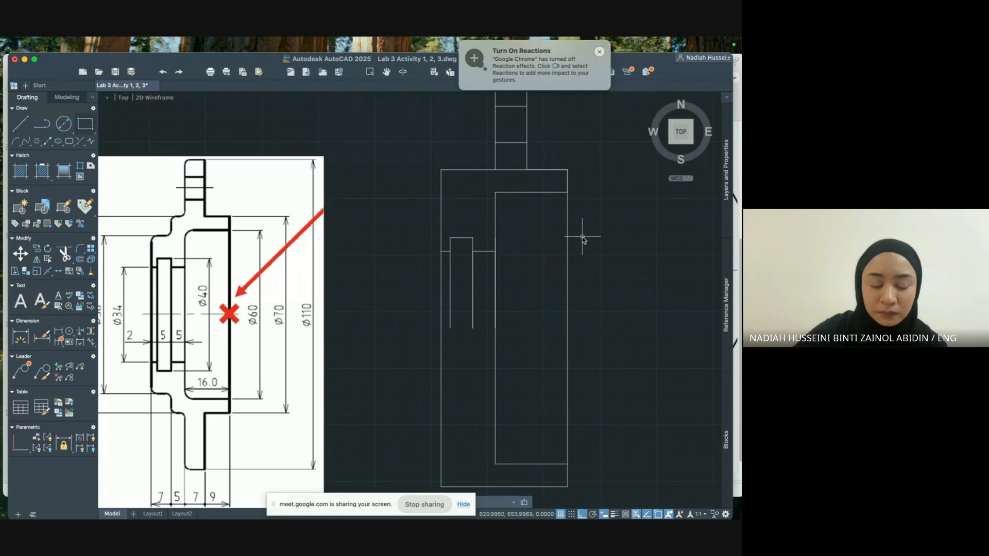
Check the fillet radius note above the earlier part drawing and compare the flange corners with the reference image.
middle_drag(611, 183, 612, 272)
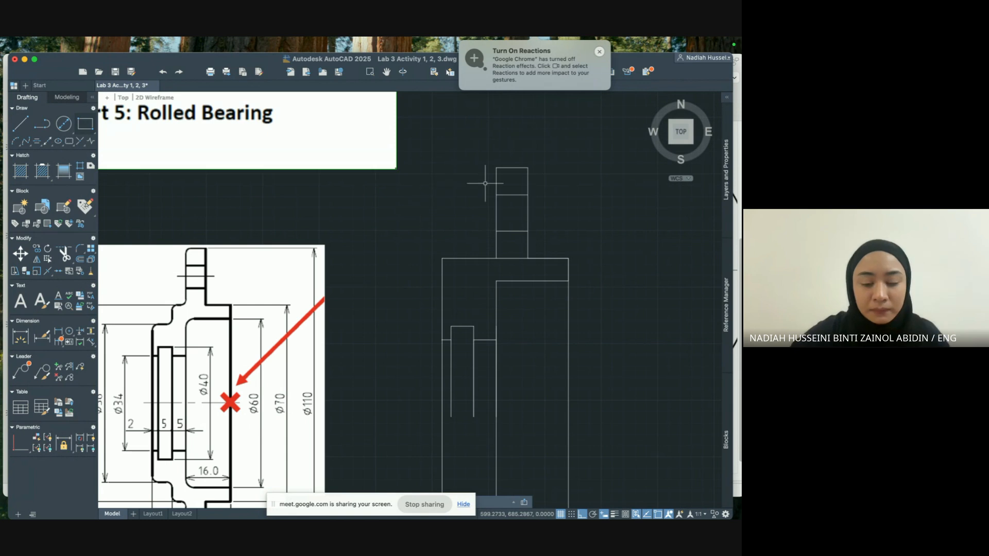
text(fillet)
key(Return)
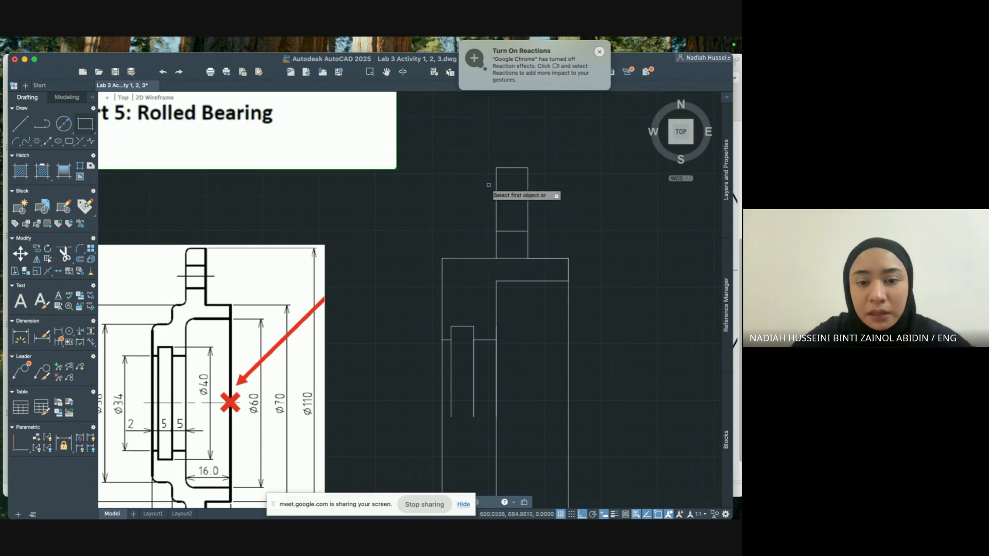
scroll(489, 184, down, 10)
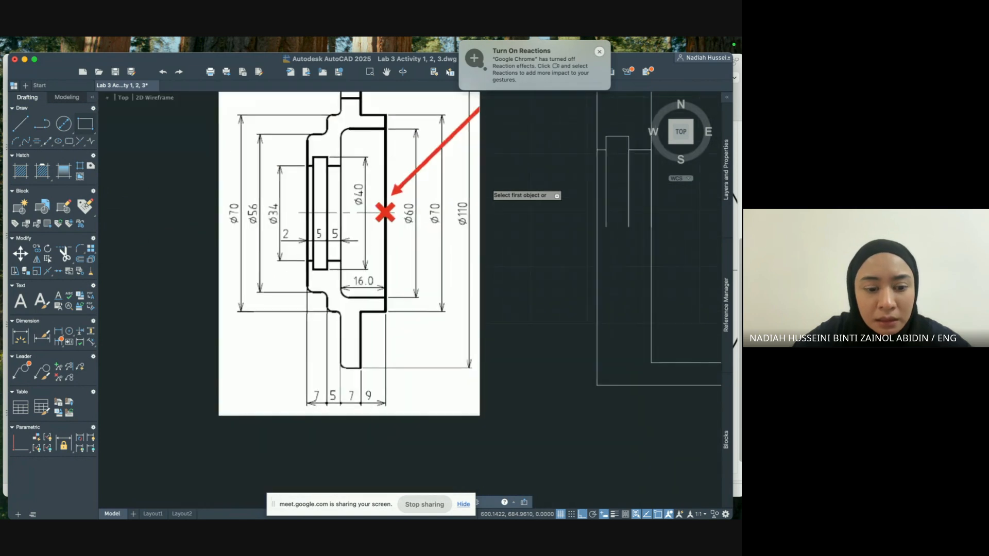
scroll(488, 185, up, 6)
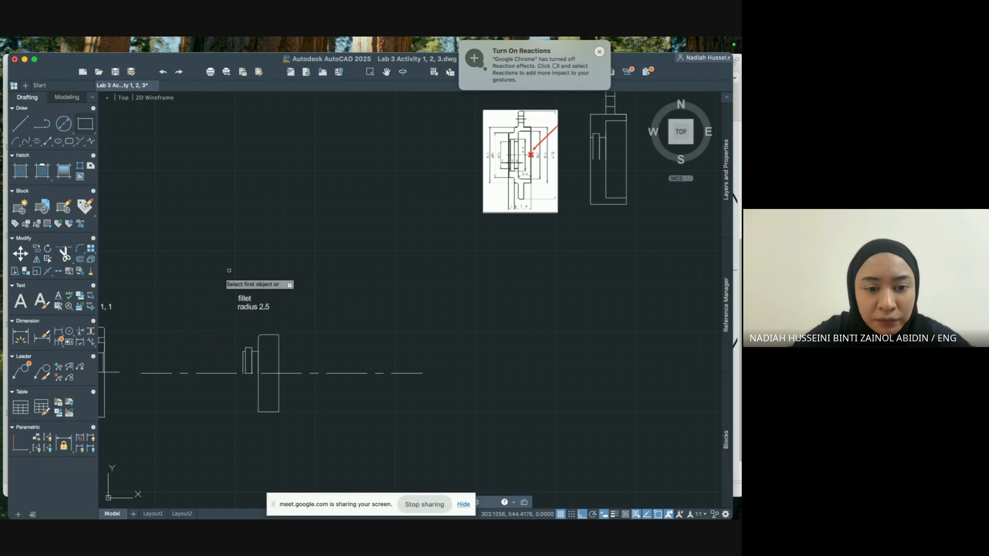
scroll(384, 271, up, 10)
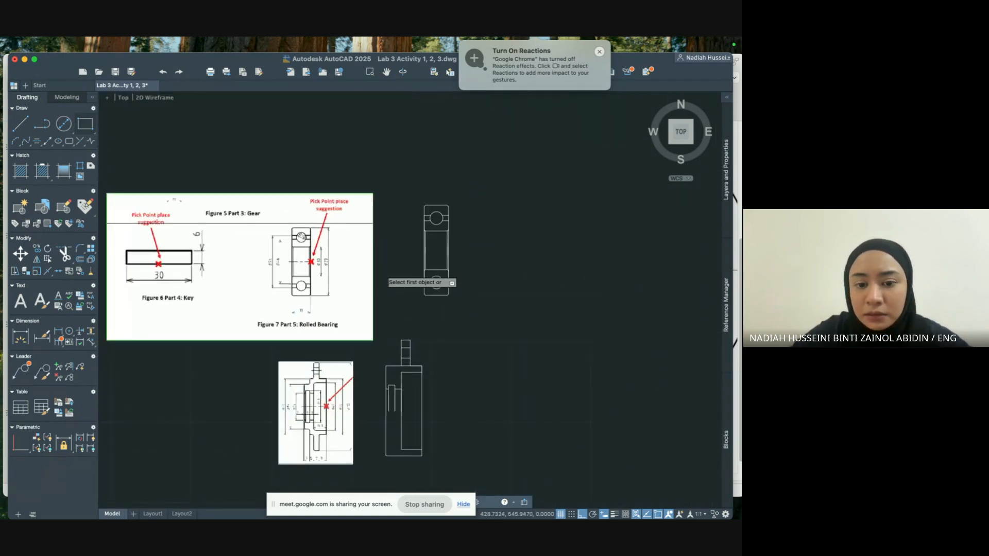
scroll(384, 272, up, 5)
scroll(384, 272, down, 3)
scroll(384, 271, down, 10)
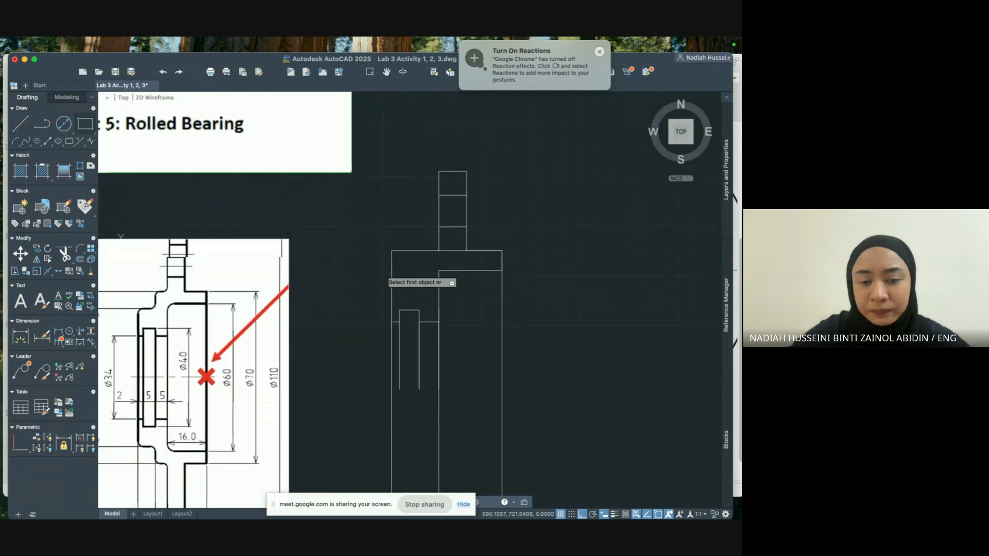
scroll(384, 271, up, 2)
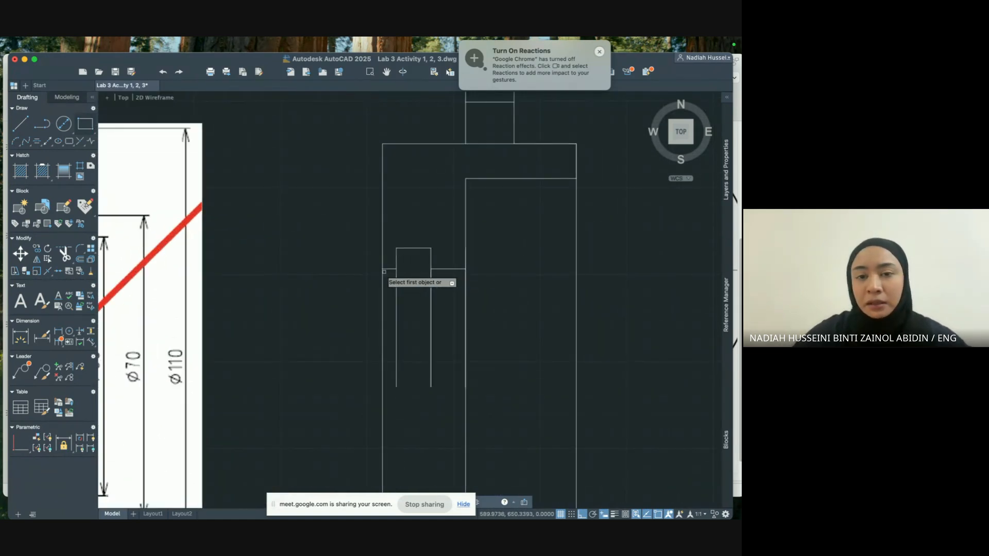
scroll(542, 250, down, 3)
scroll(559, 302, up, 2)
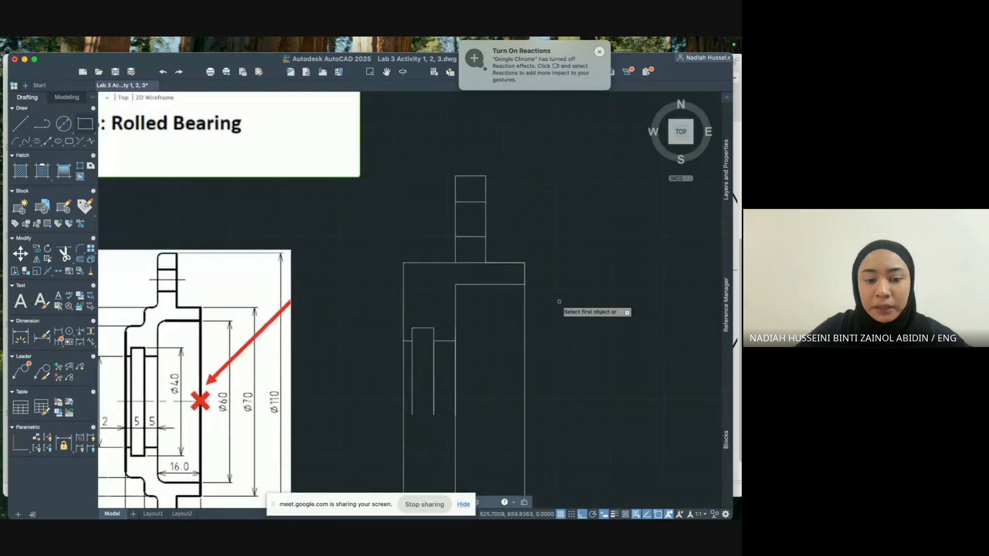
text(fille)
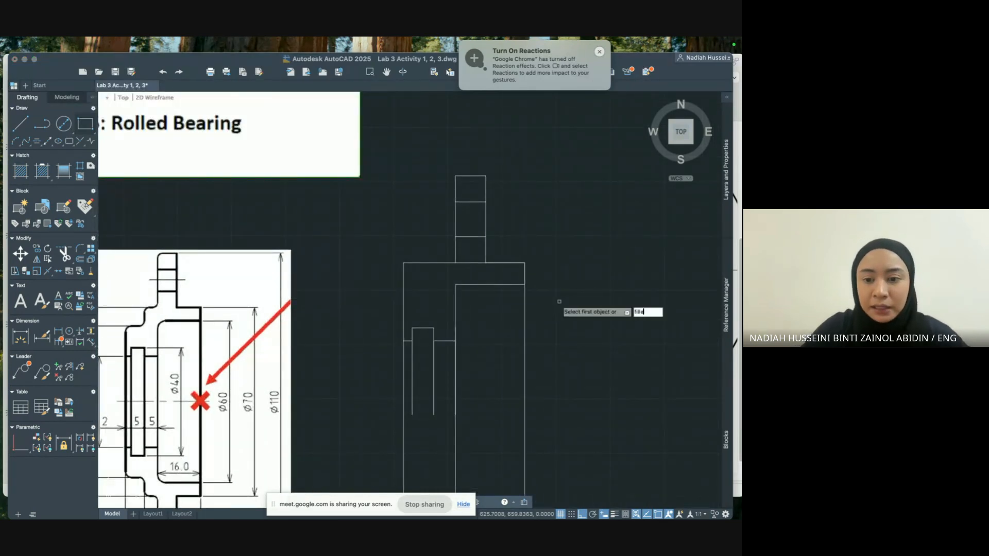
key(Escape)
Fillet the flange's top-left corner with a 2.5 mm radius.
text(fillet)
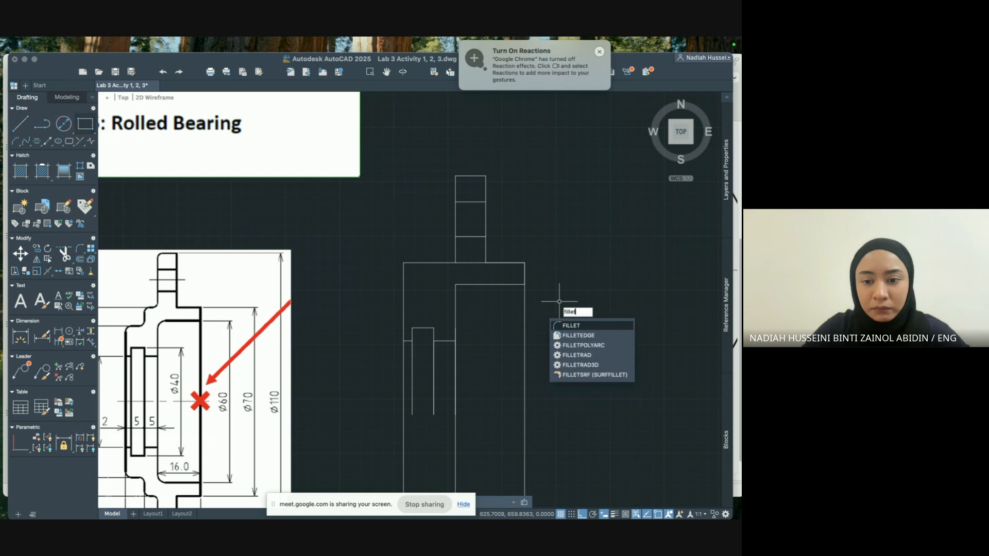
key(Return)
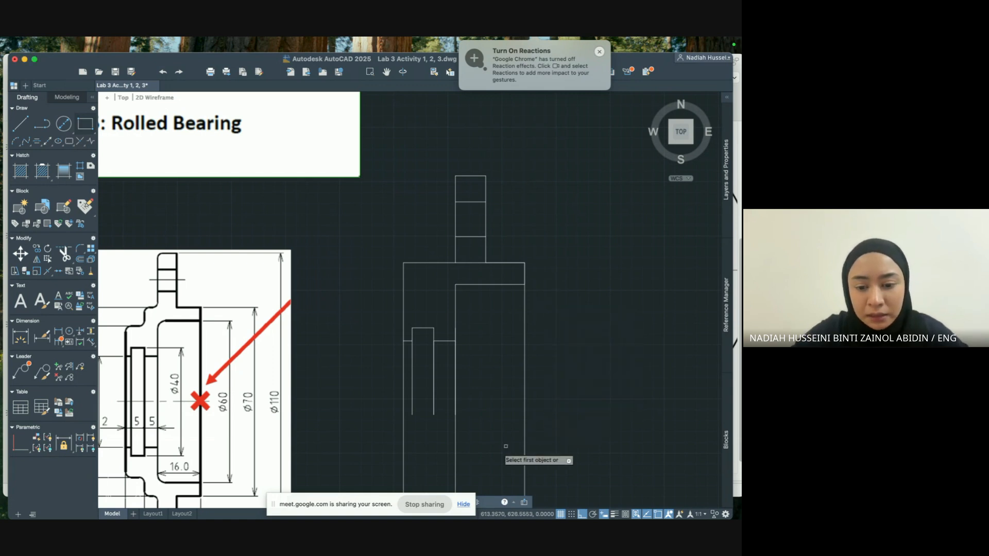
click(463, 505)
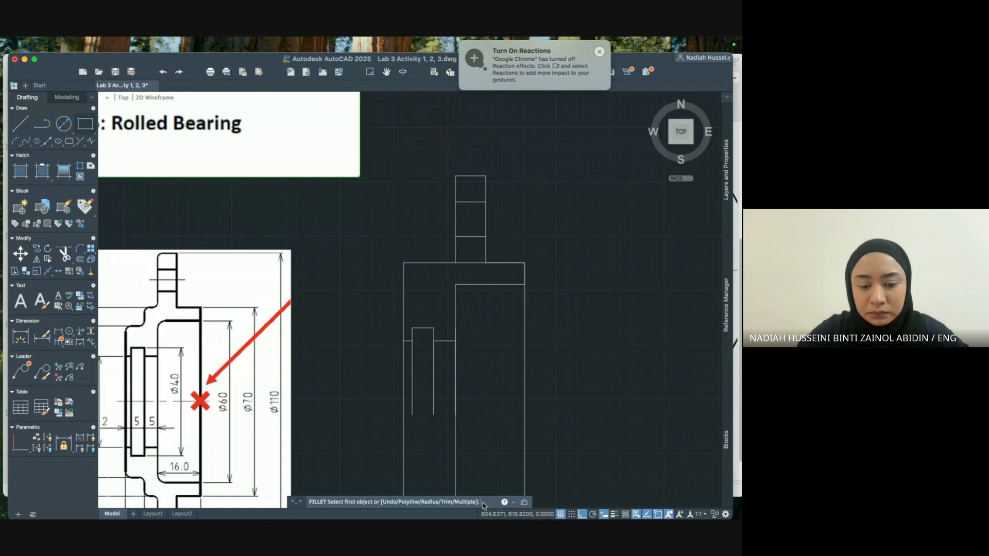
text(R)
key(Return)
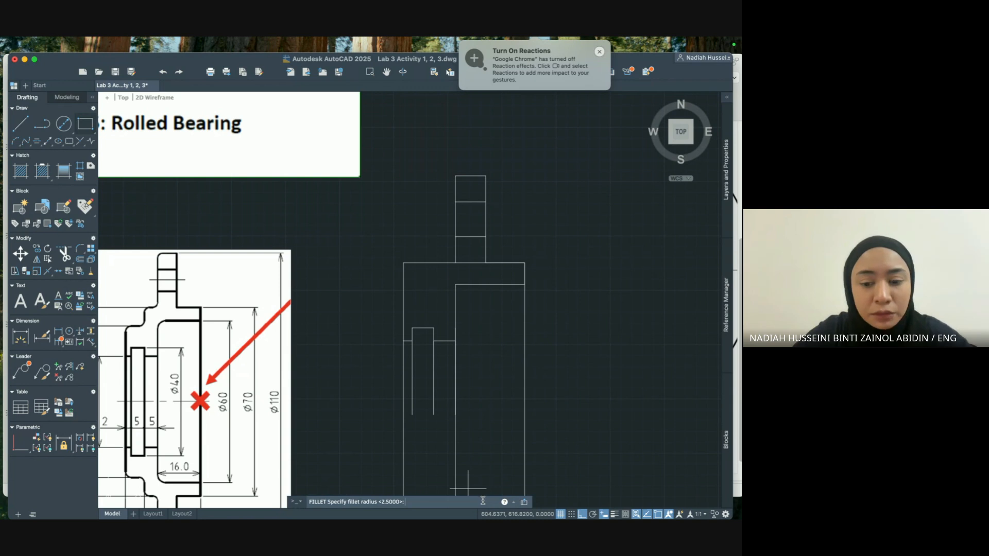
text(2.)
key(Return)
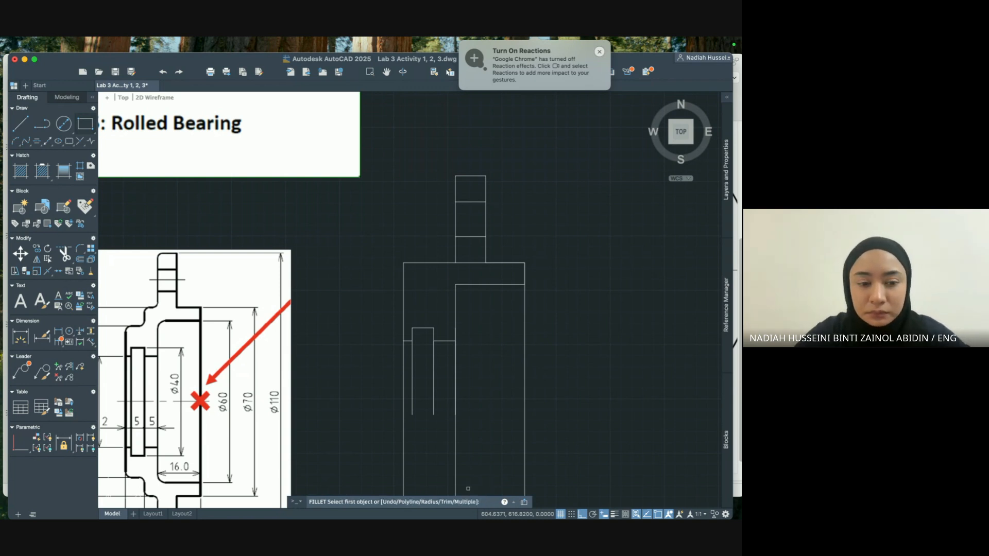
click(464, 178)
click(457, 184)
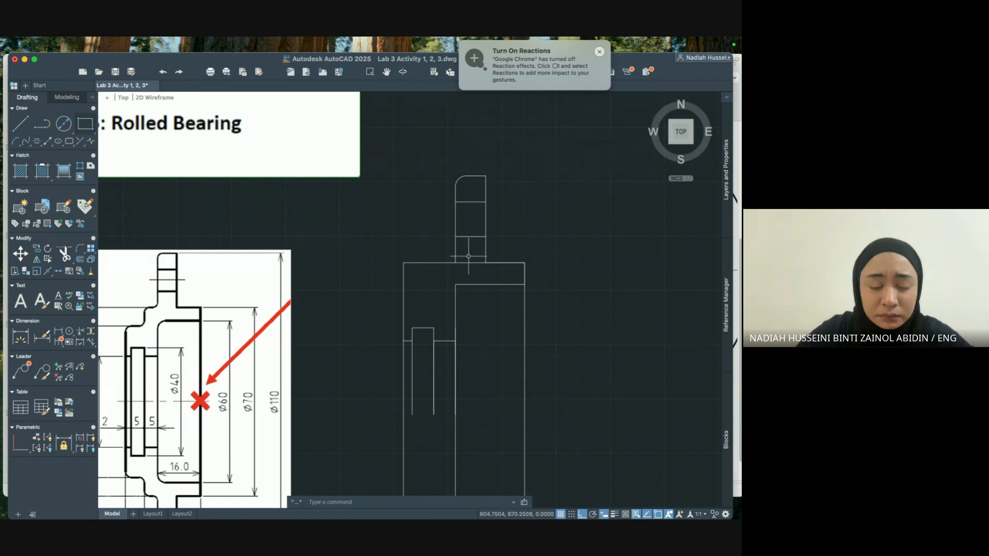
Trim away the part of the body's top edge that lies between the flange's two sides.
text(trim)
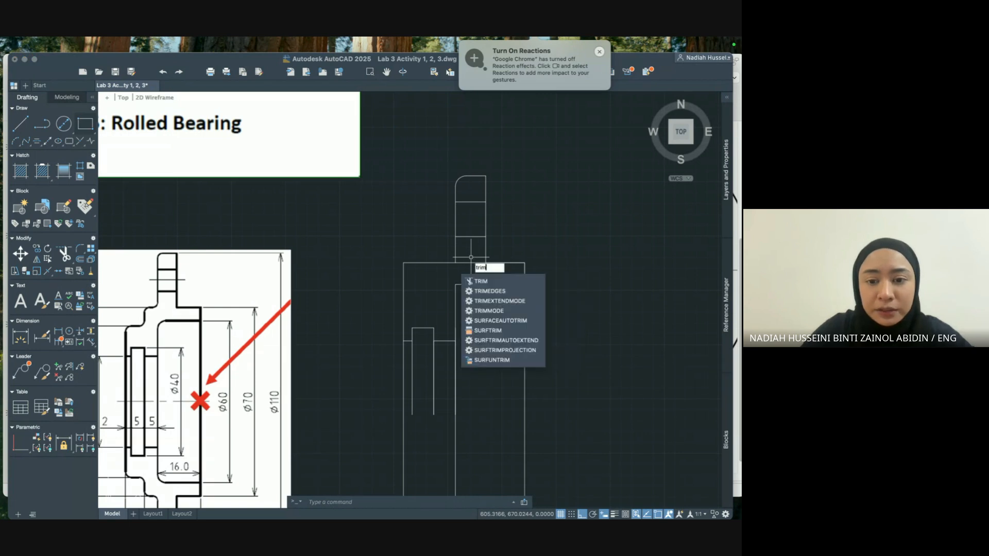
key(Return)
click(470, 263)
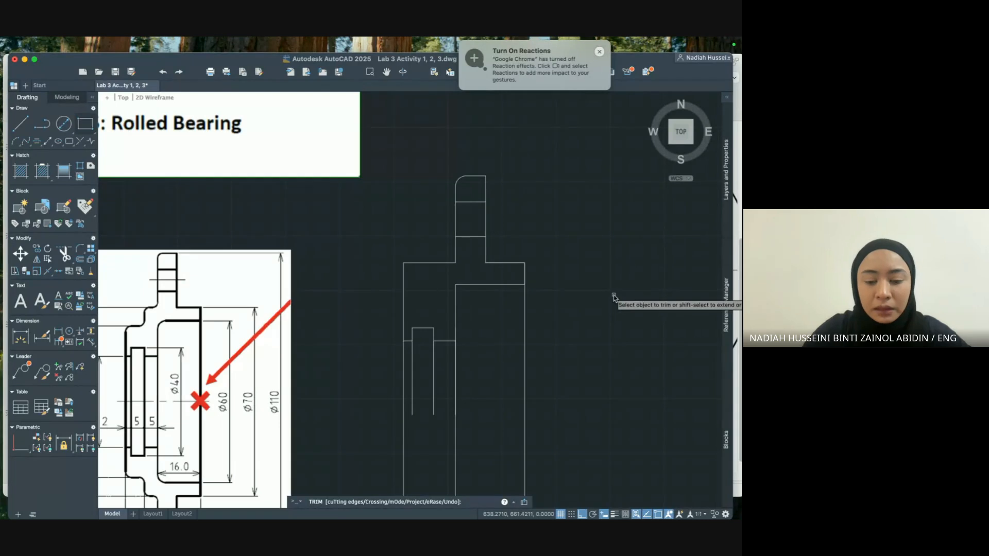
key(Escape)
Fillet the inner corner between the flange's left side and the body's top edge with the same radius.
text(fillet)
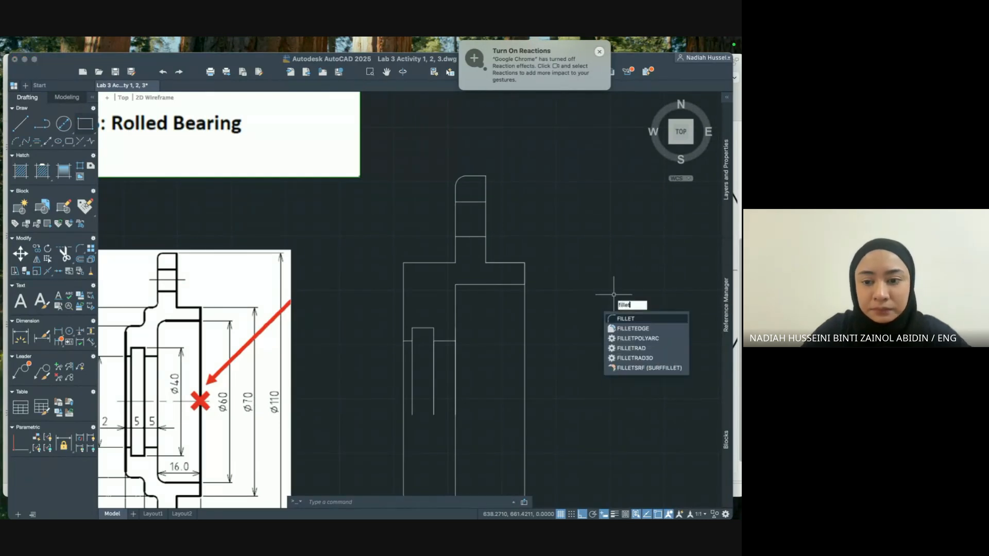
key(Return)
click(455, 249)
click(448, 263)
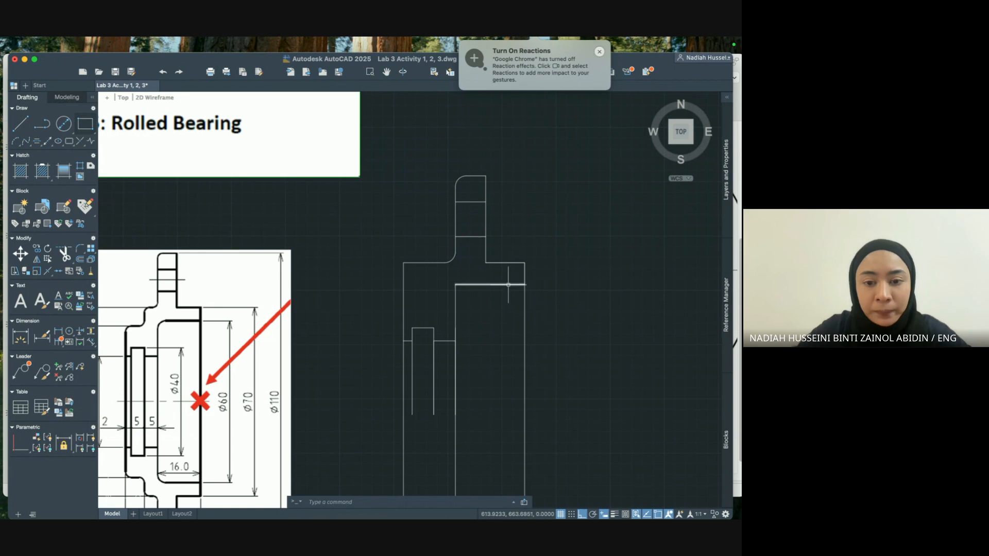
Fillet the corner between the body's top edge and its left side with the same 2.5 mm radius.
scroll(441, 266, left, 3)
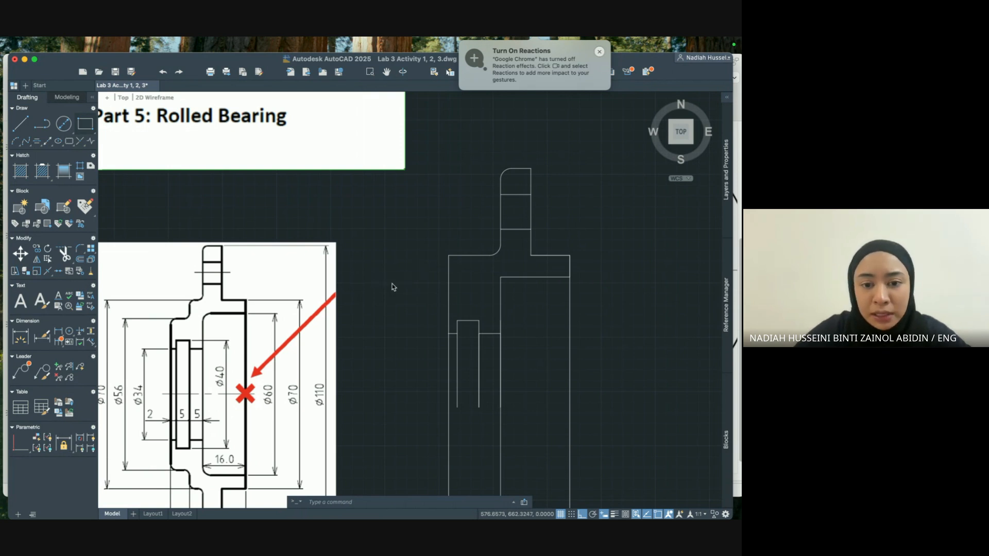
text(f)
key(Return)
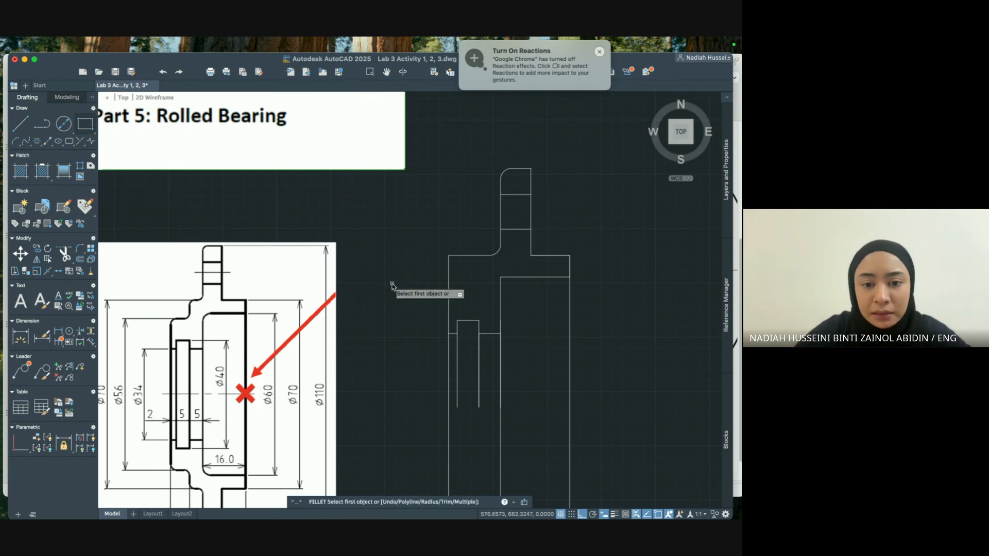
click(462, 255)
click(449, 272)
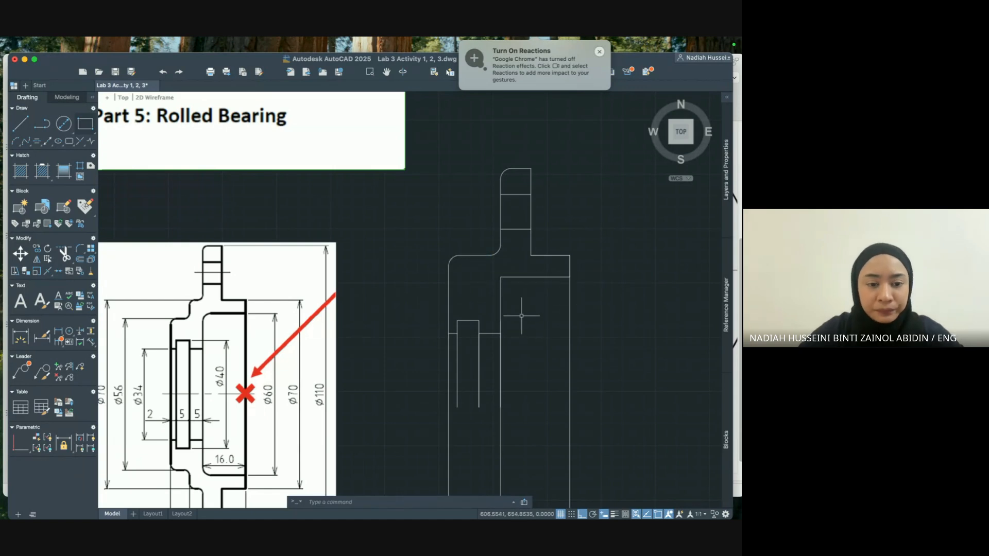
Fillet the upper-left corner of the inner bore outline, between its top edge and vertical side, with the same radius.
key(Return)
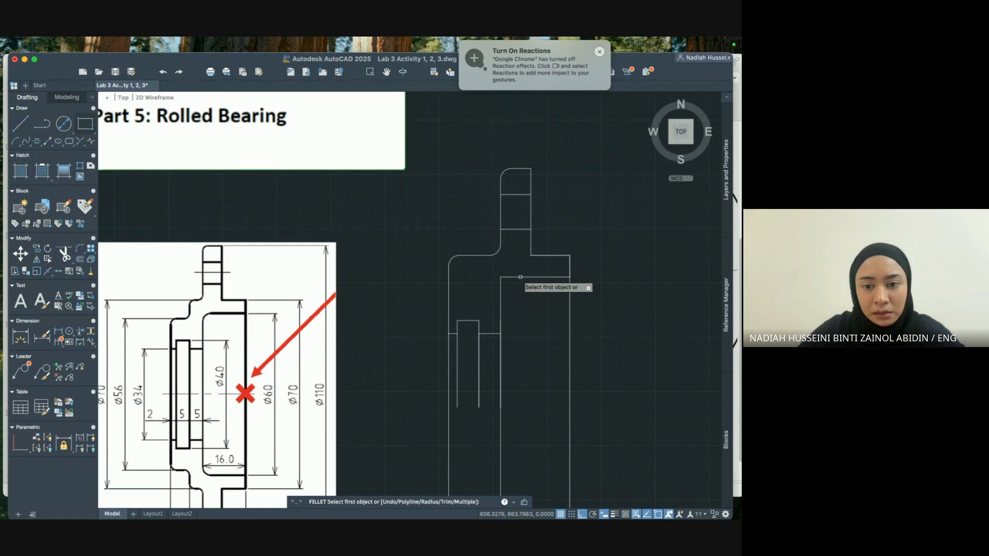
click(521, 277)
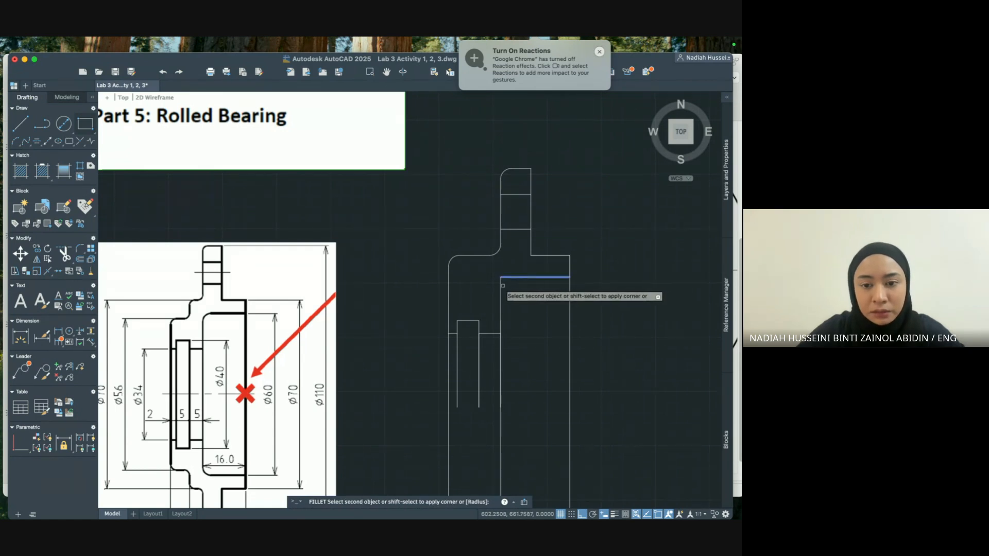
click(501, 286)
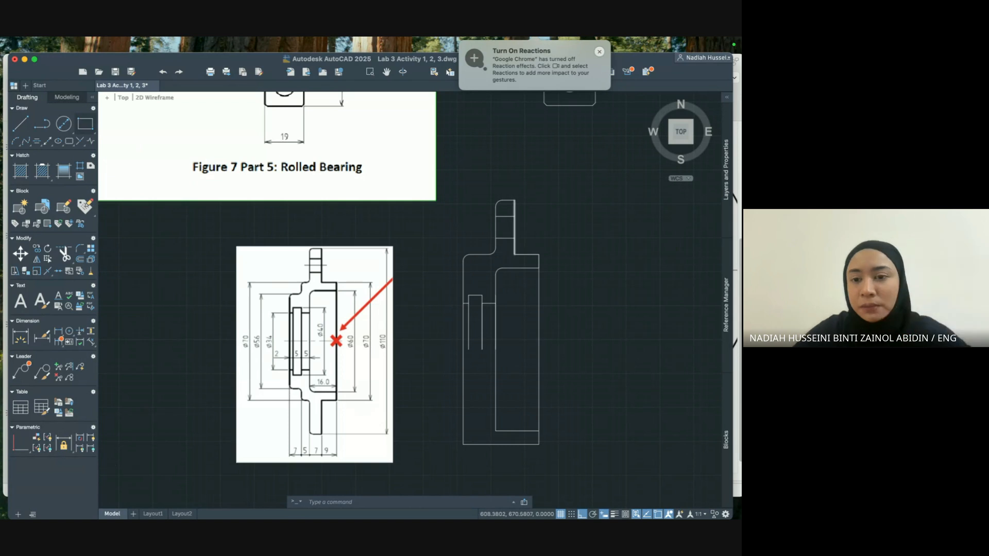
Delete the fillet arc at the body's top-left corner and stretch the left side's upper end about 4.1 mm upward.
scroll(513, 247, up, 4)
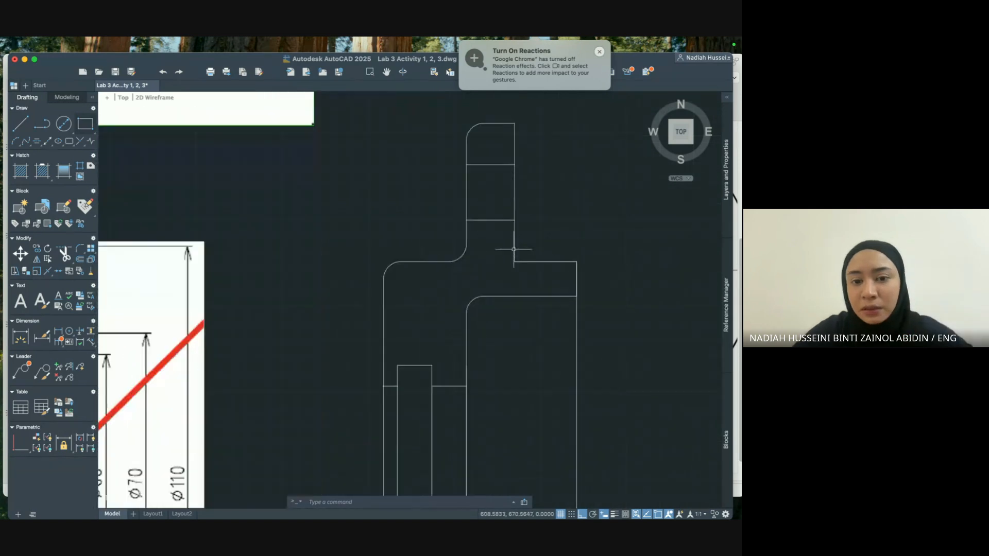
click(395, 265)
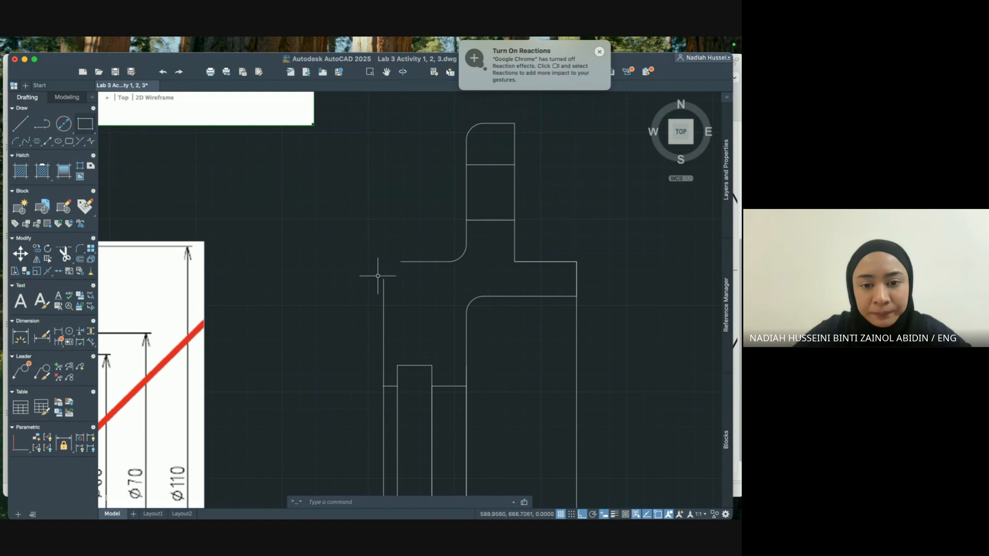
click(383, 278)
click(384, 278)
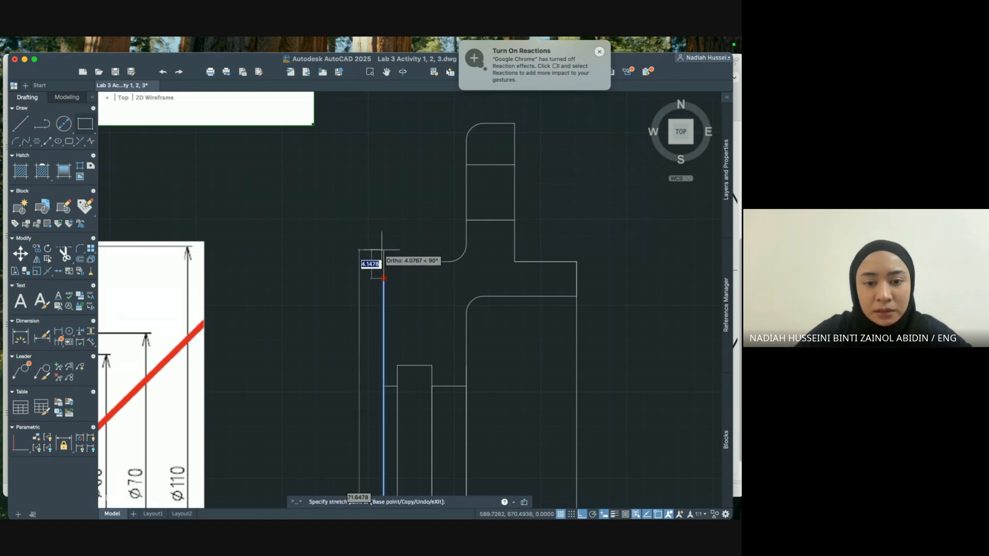
click(383, 261)
Try to stretch the top edge's left end onto the body's left side, and undo that stretch.
click(419, 261)
click(401, 261)
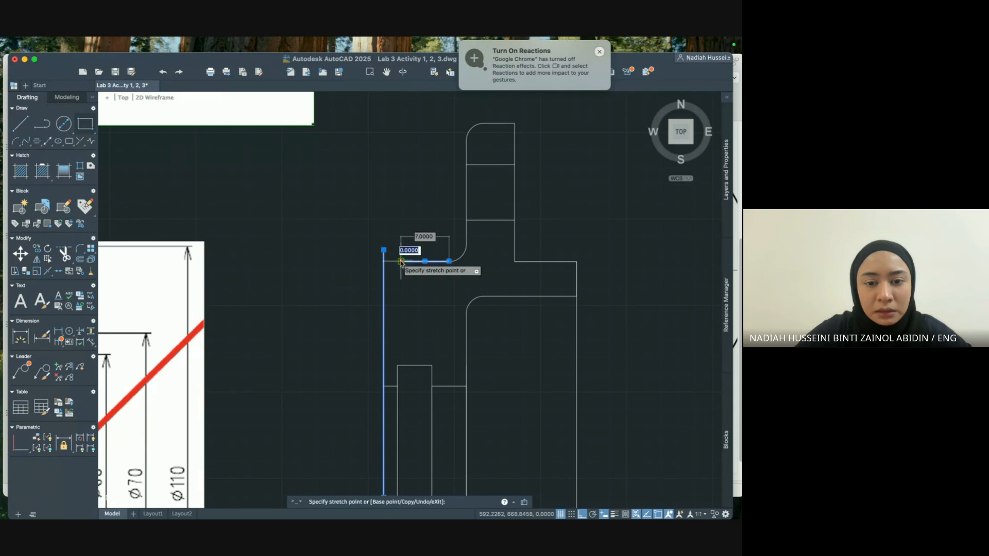
click(383, 260)
key(Escape)
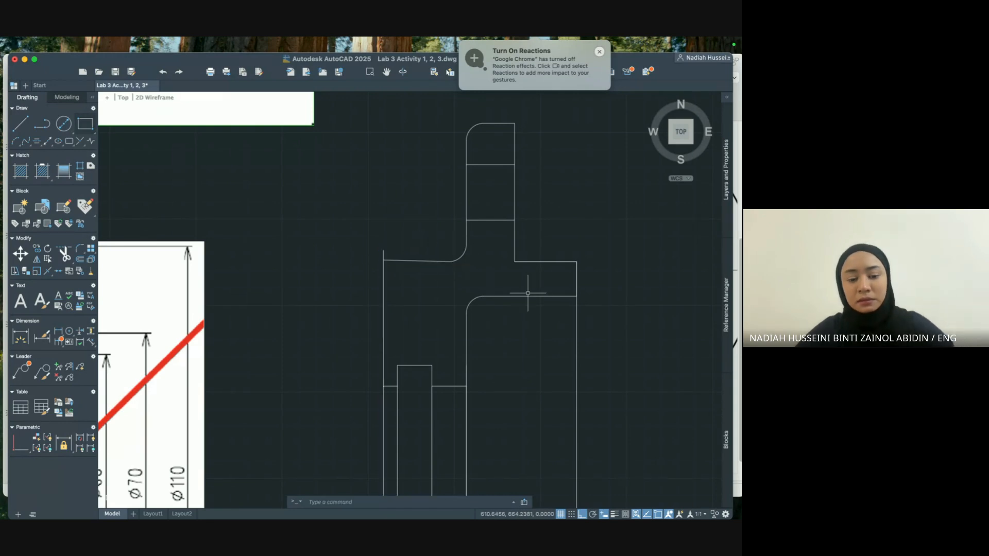
click(401, 261)
key(Escape)
key(Escape)
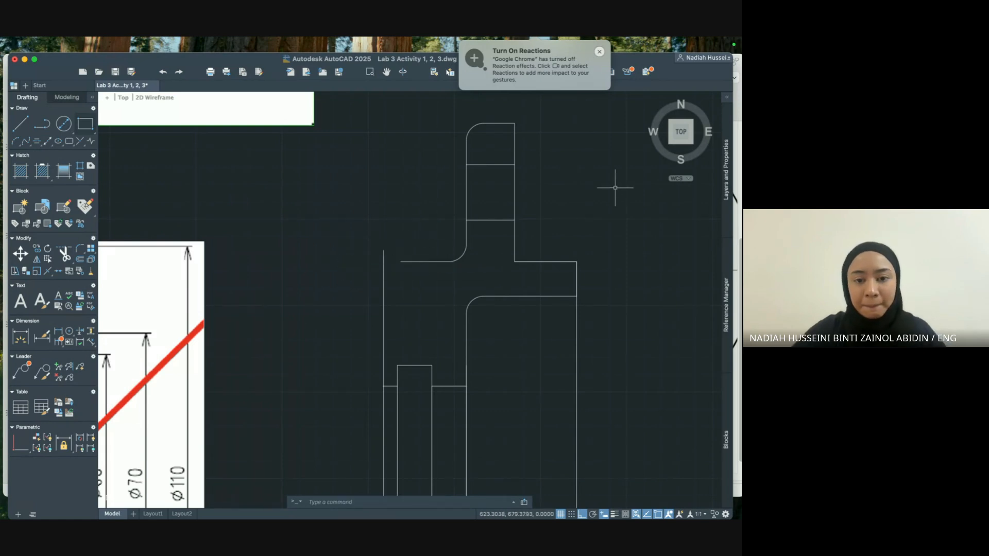
Stretch the left end of the body's top edge horizontally by about 4.9 mm so it crosses the left side.
click(419, 261)
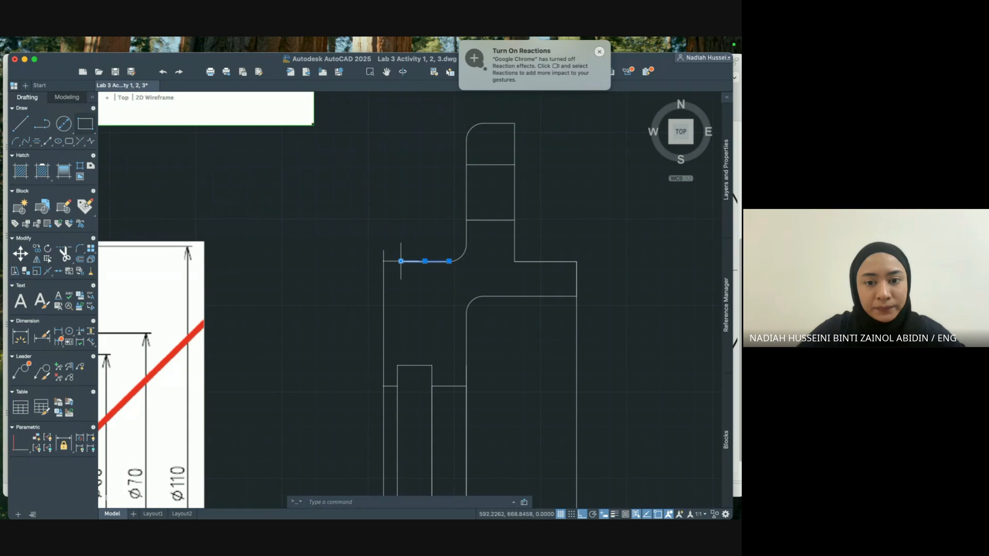
click(401, 261)
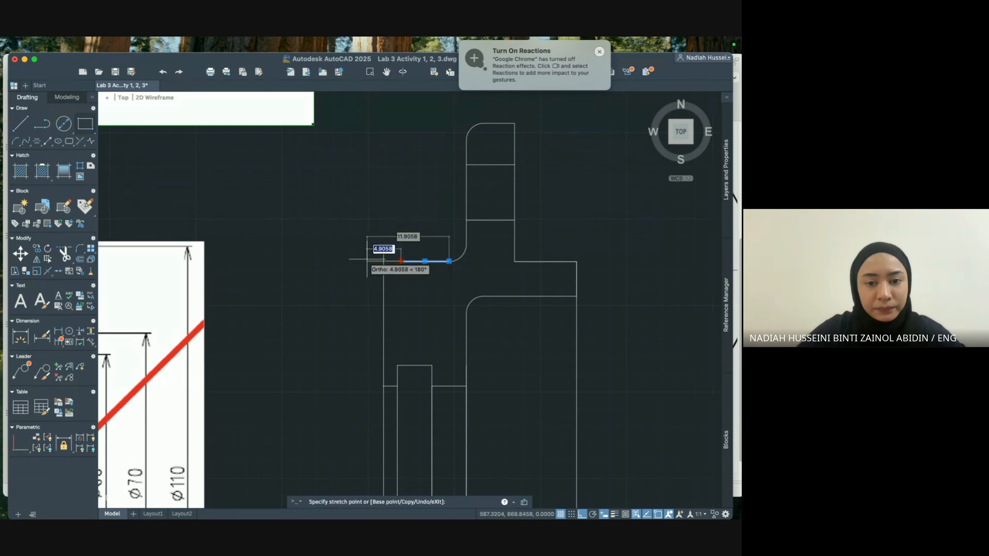
click(366, 259)
click(462, 285)
key(Escape)
key(Escape)
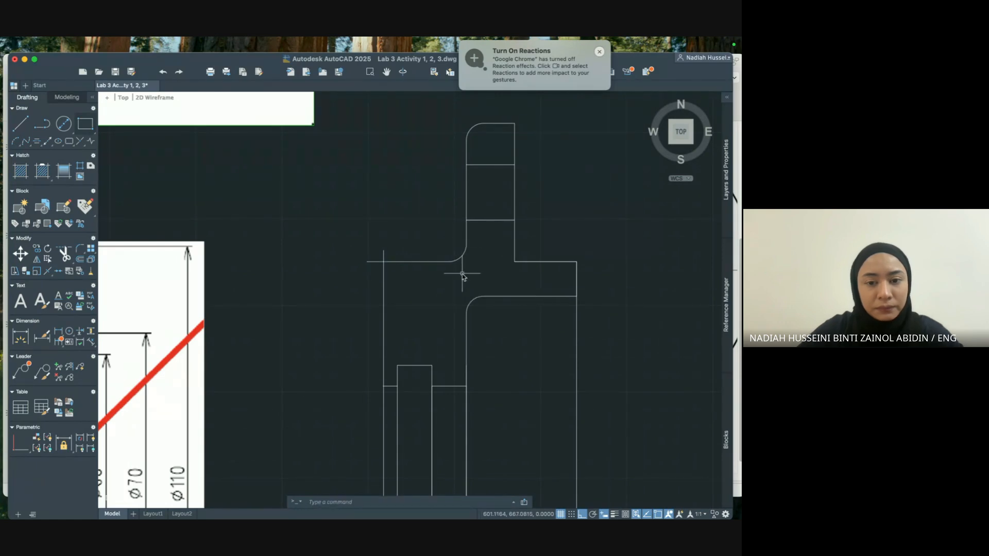
Trim both overhanging line ends at the body's top-left corner to leave a square corner.
text(tr)
key(Return)
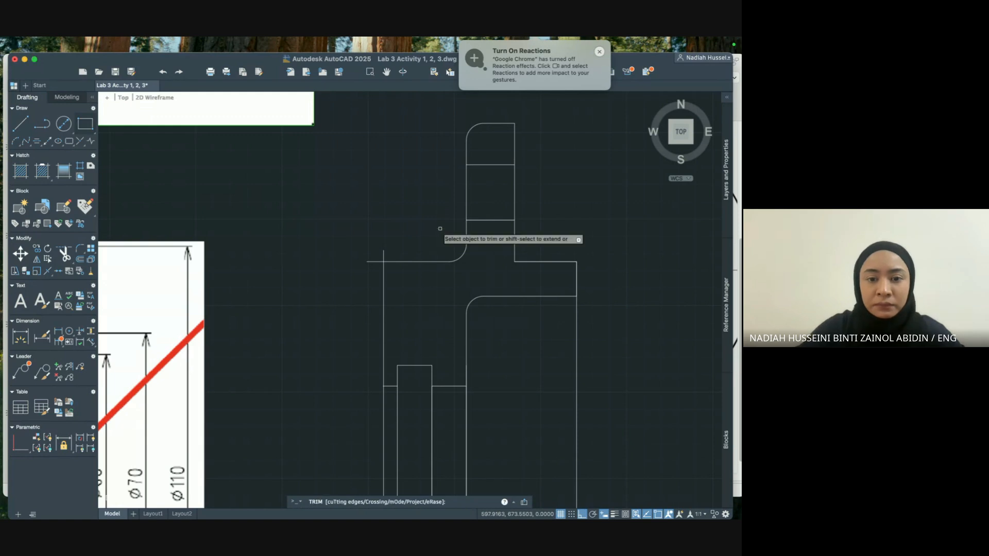
click(383, 256)
click(372, 262)
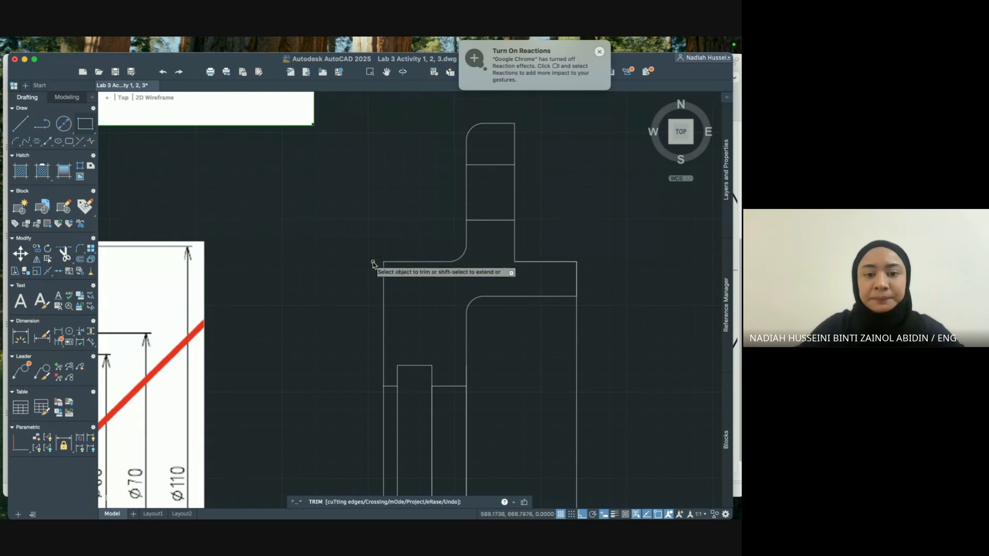
key(Escape)
Check the reference image and try to draw a horizontal line across the body at the lower ends of the groove lines.
scroll(553, 289, down, 4)
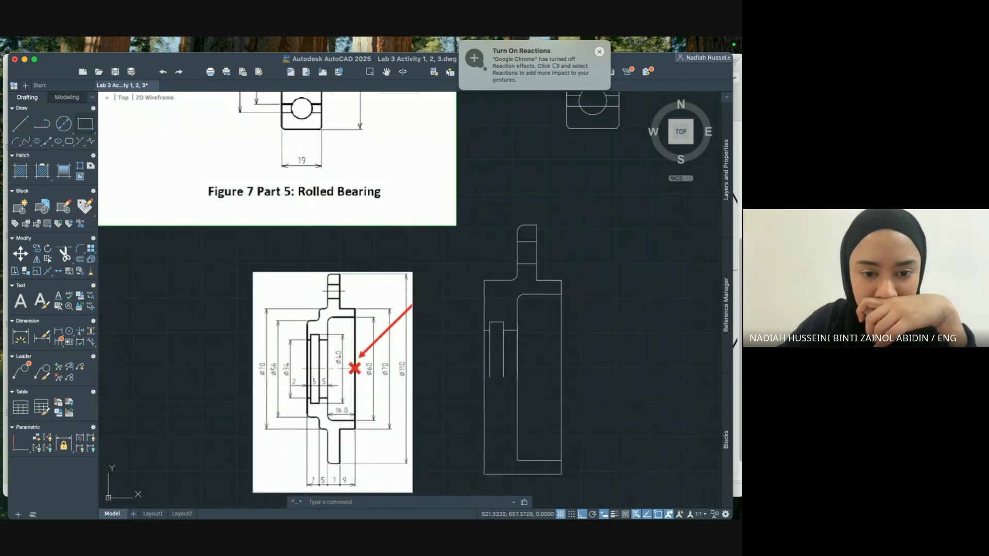
scroll(306, 318, up, 5)
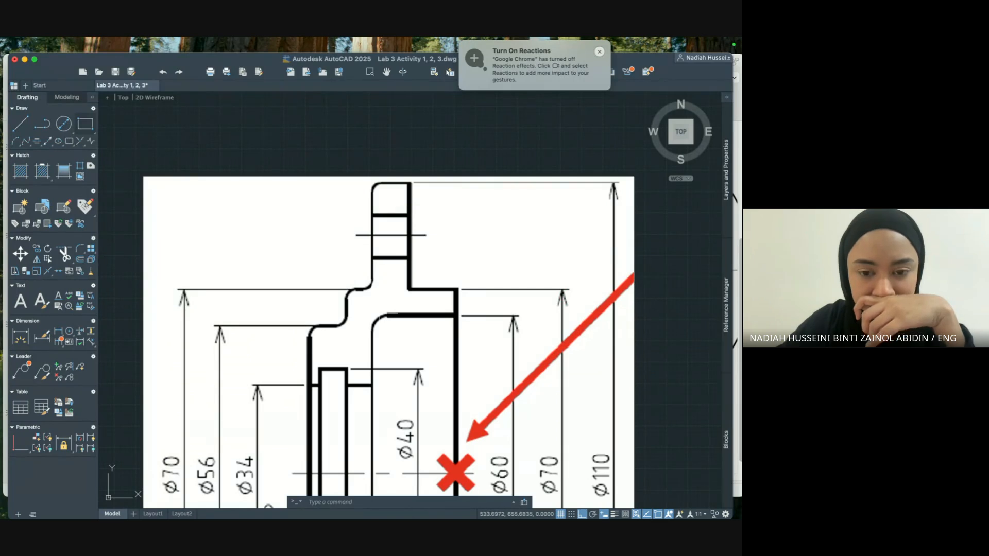
scroll(340, 334, down, 5)
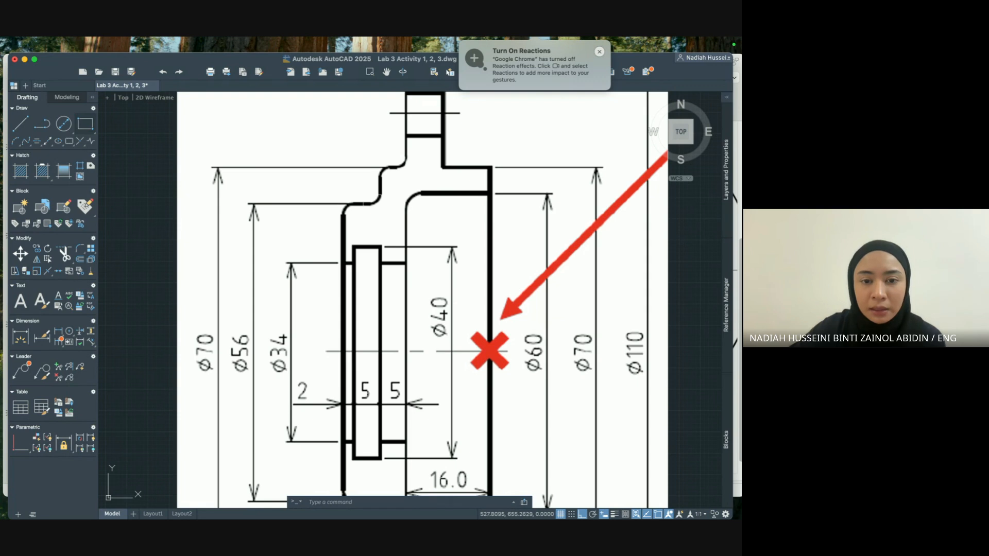
scroll(373, 204, down, 3)
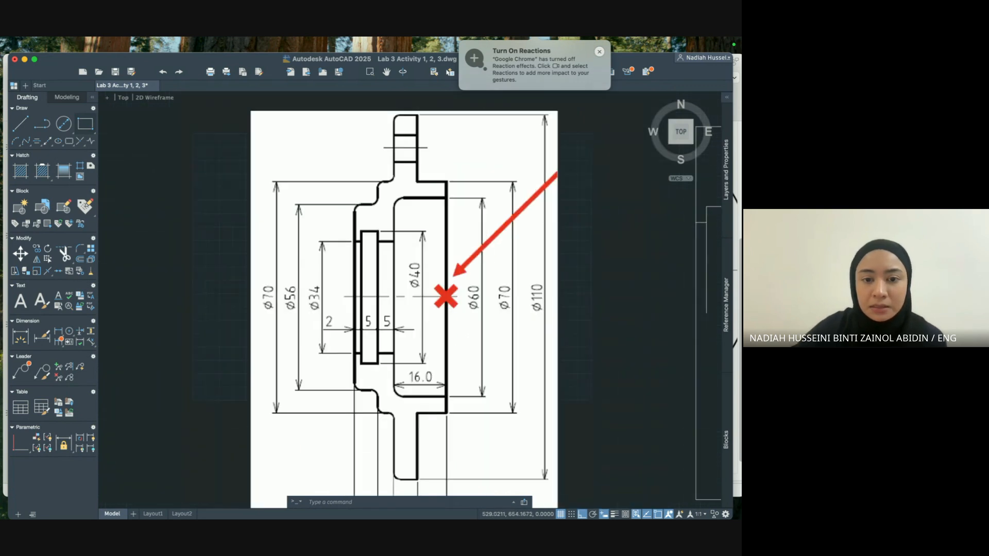
middle_drag(382, 266, 388, 172)
mouse_move(459, 193)
middle_down()
mouse_move(147, 280)
mouse_move(144, 295)
middle_up()
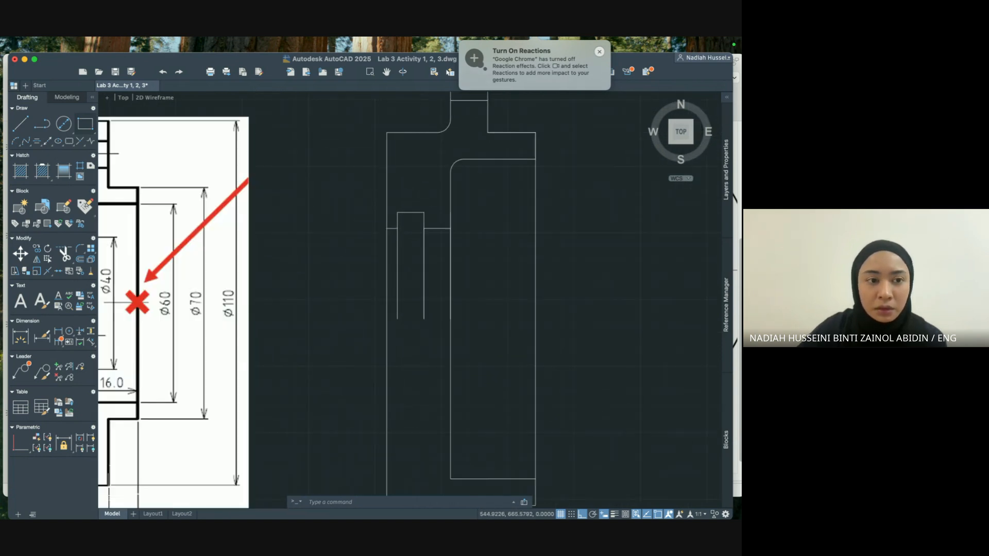
click(30, 124)
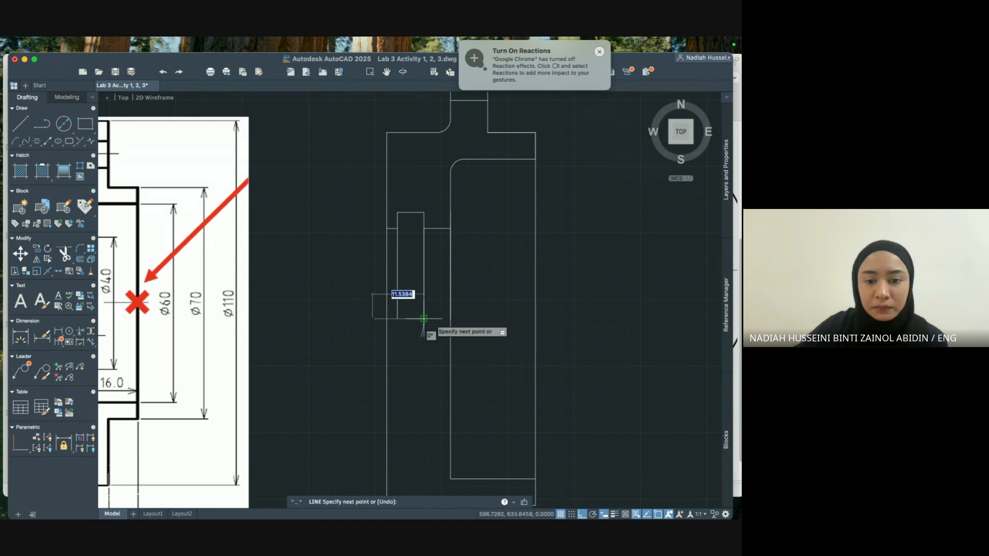
click(552, 319)
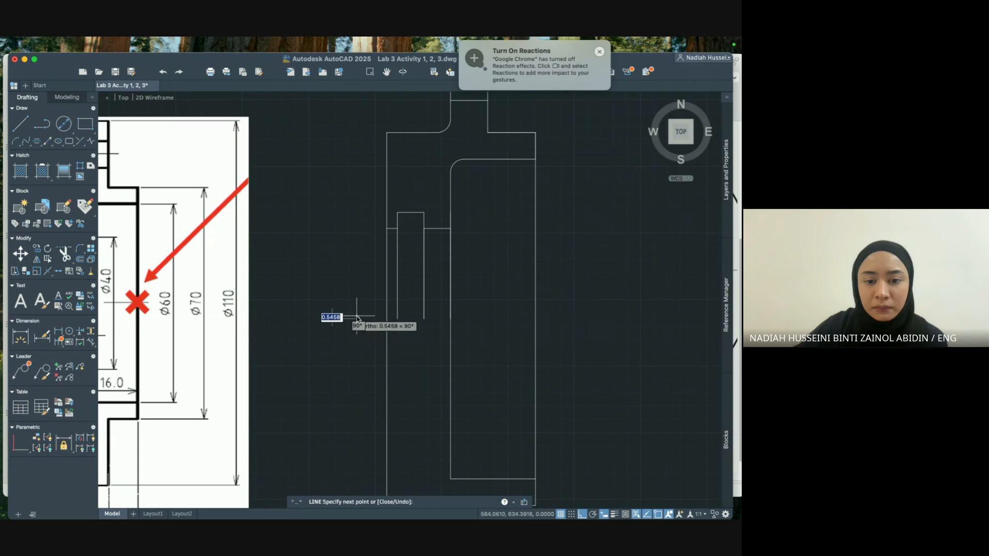
key(Escape)
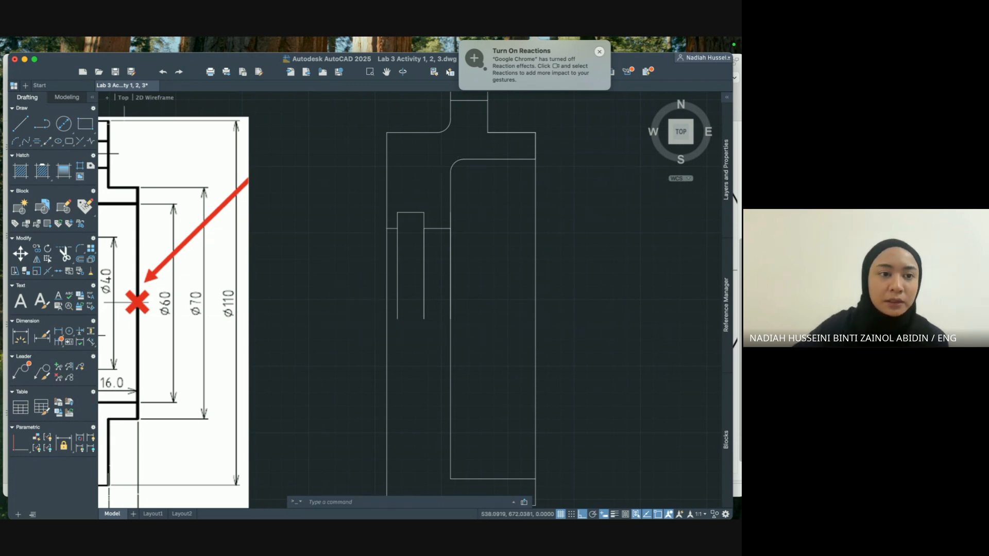
Retry the horizontal line level with the groove lines' lower ends, running between the body's left and right sides.
click(20, 124)
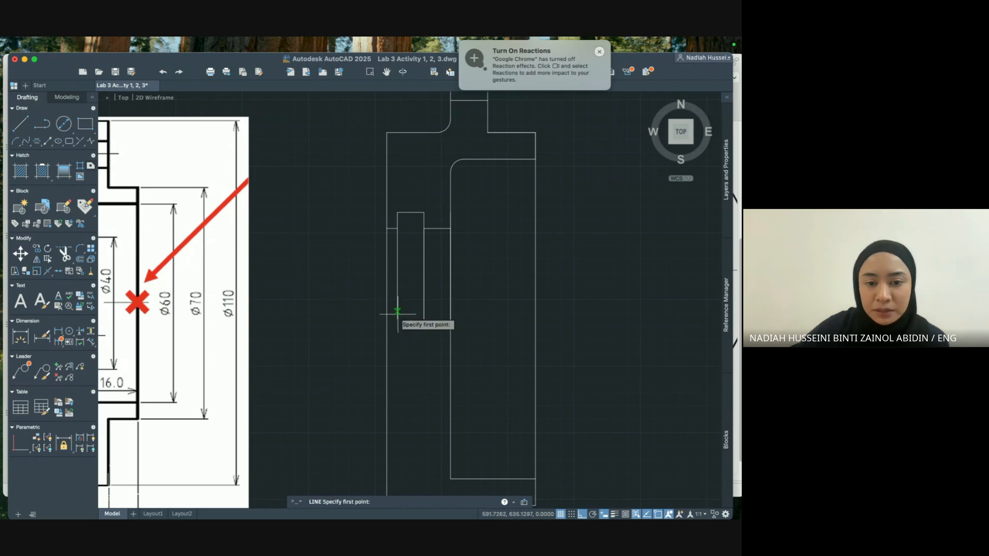
click(541, 320)
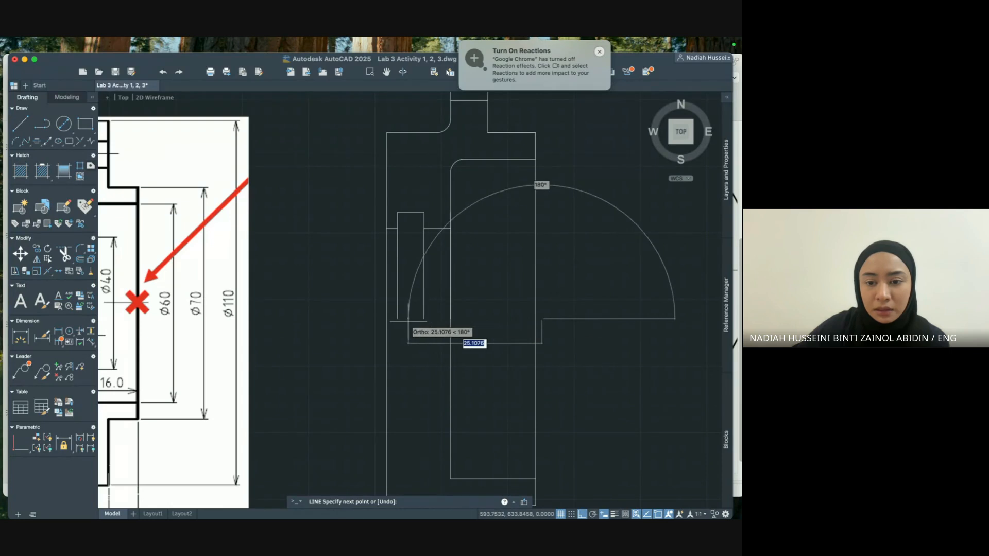
key(Escape)
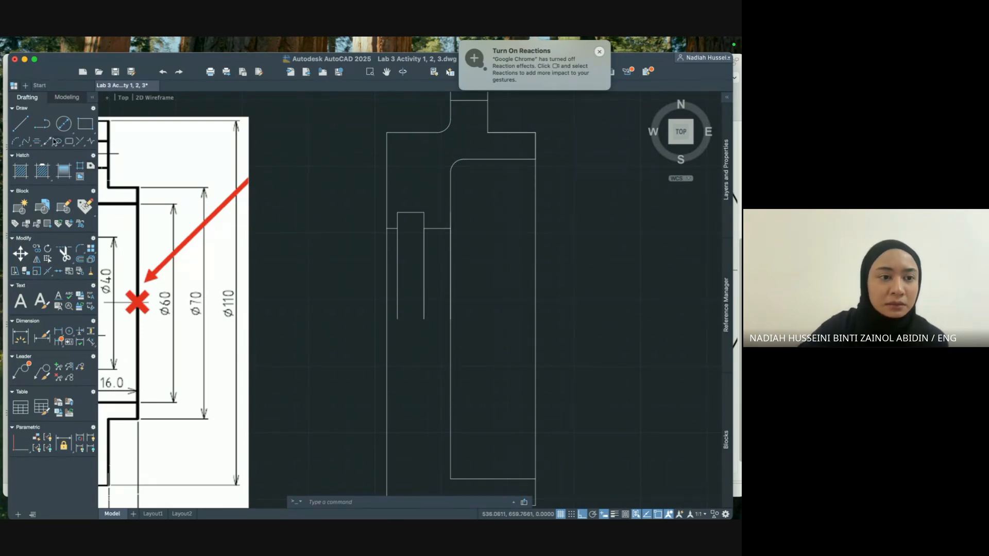
click(27, 126)
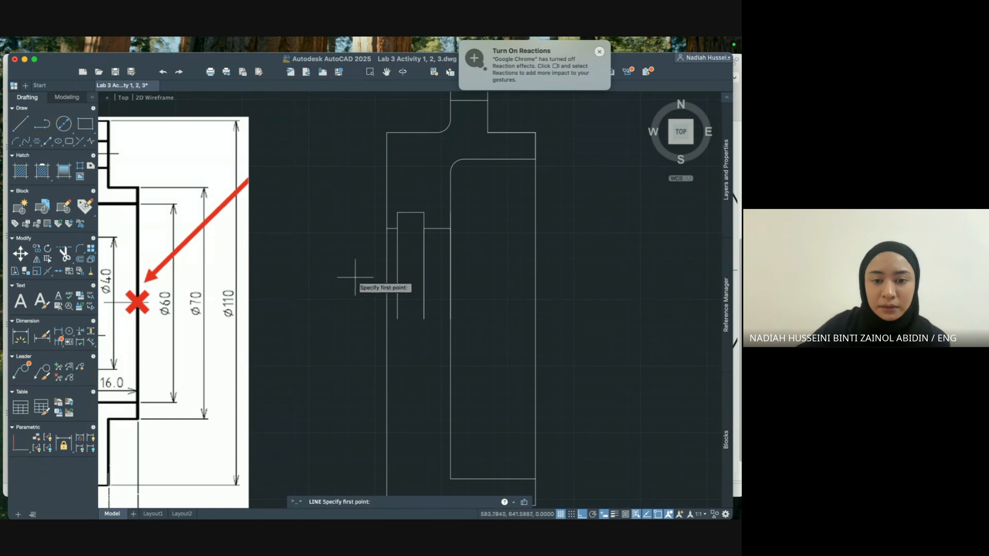
click(387, 318)
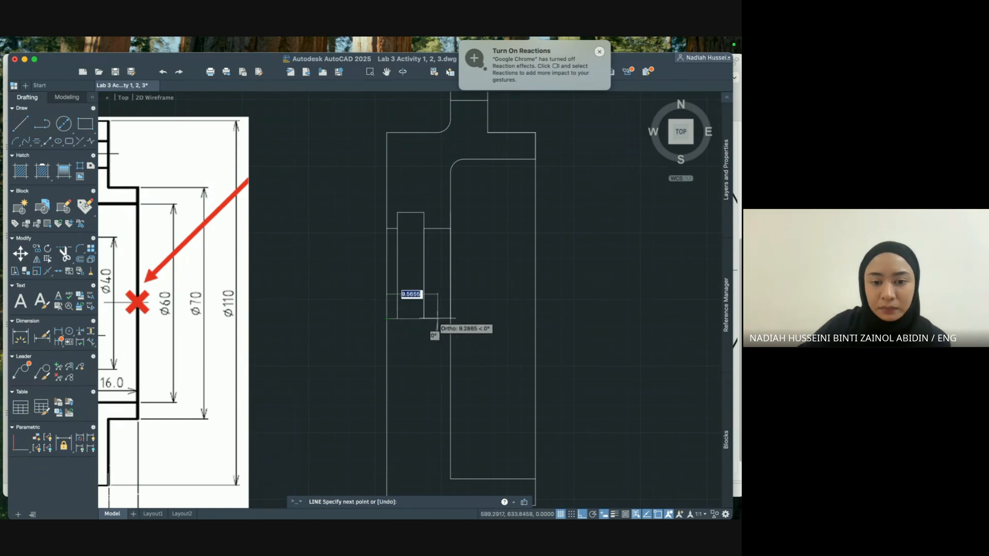
click(535, 318)
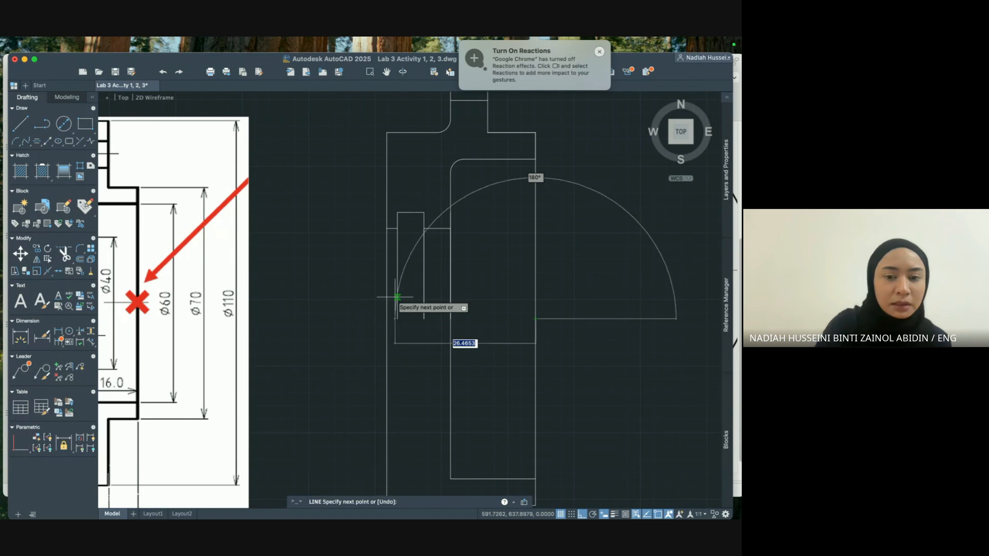
key(Escape)
Make layer 0 current and draw a horizontal line across the body's full width, level with the groove lines' lower ends.
scroll(441, 210, up, 2)
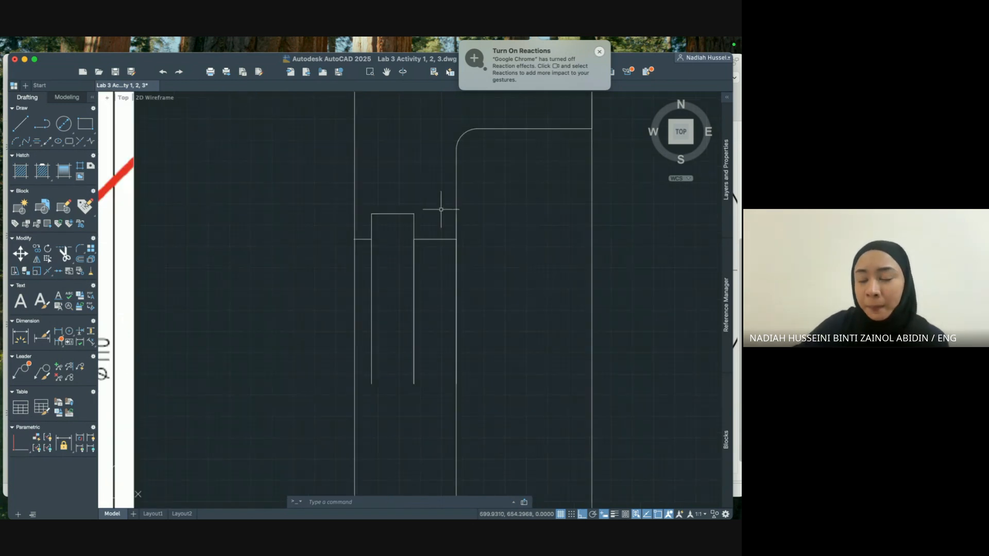
click(725, 179)
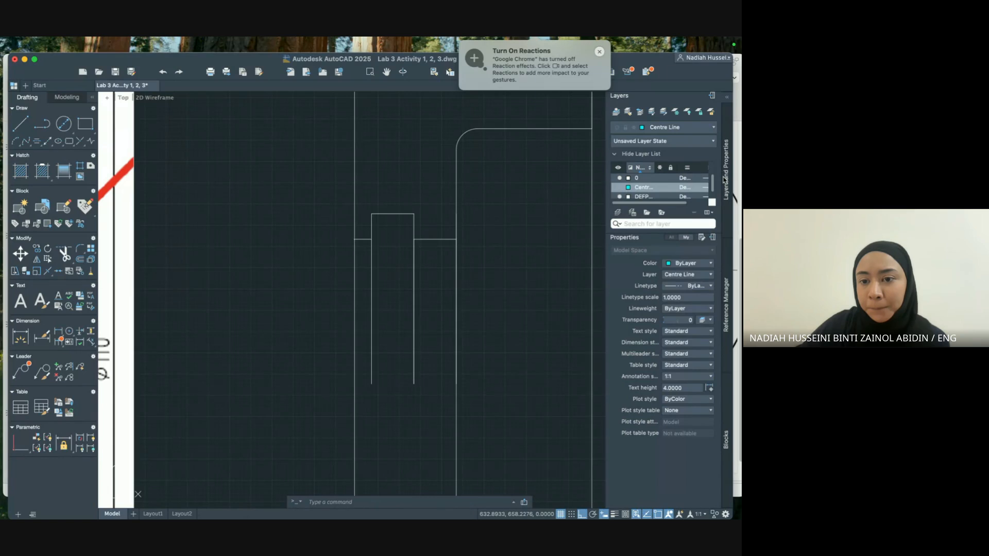
click(651, 178)
click(21, 124)
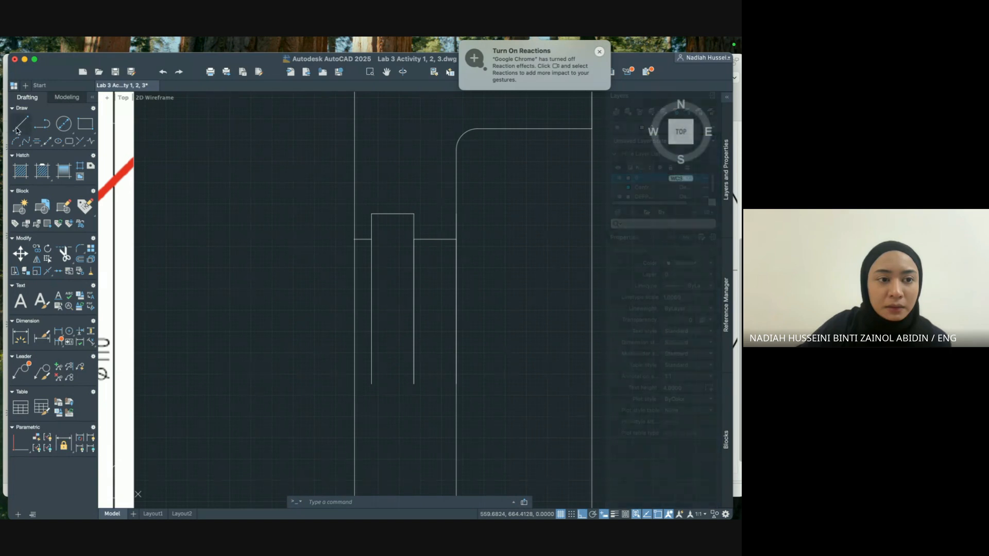
click(355, 383)
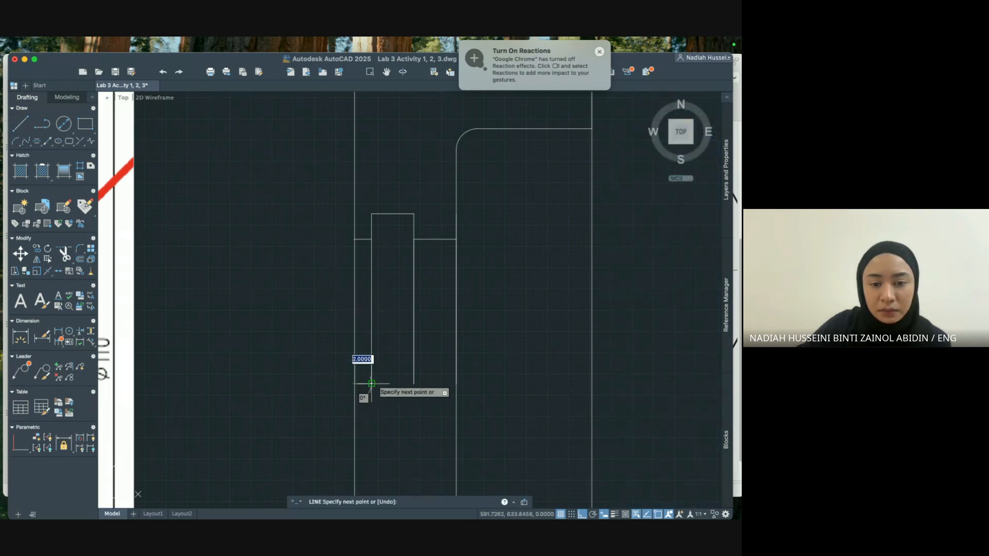
click(591, 384)
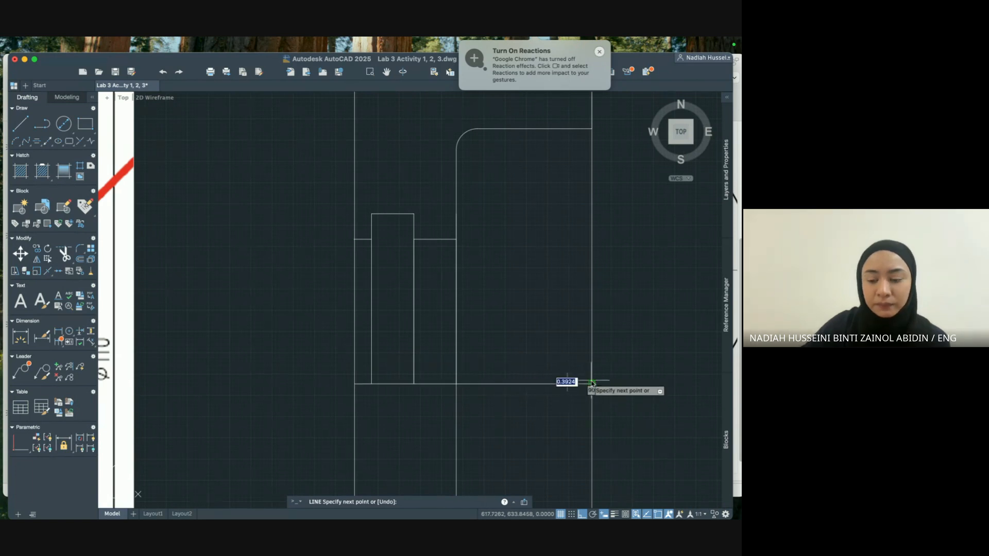
key(Escape)
scroll(464, 129, down, 3)
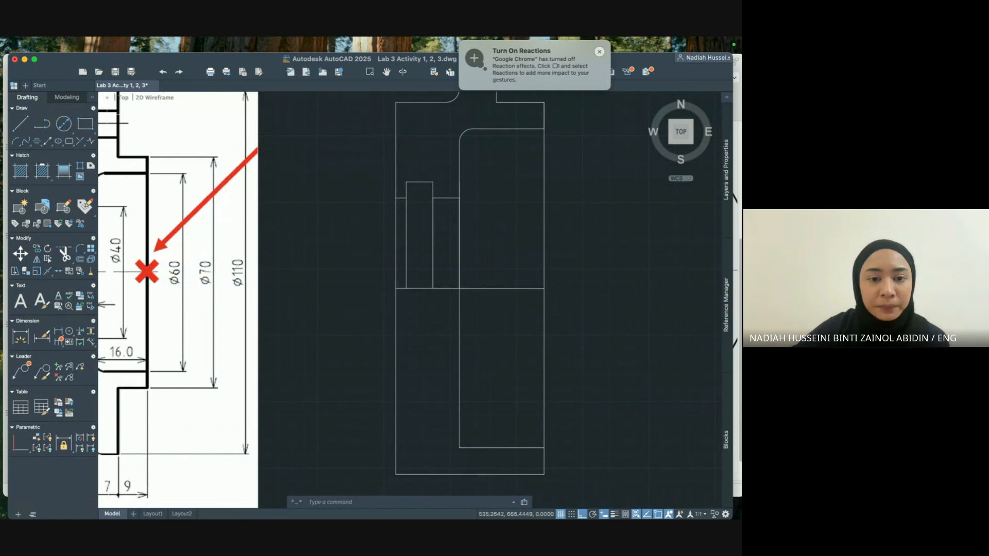
Draw a line from the horizontal line's left end, 28 mm straight up along the body's side and 7 mm across to the right.
click(21, 124)
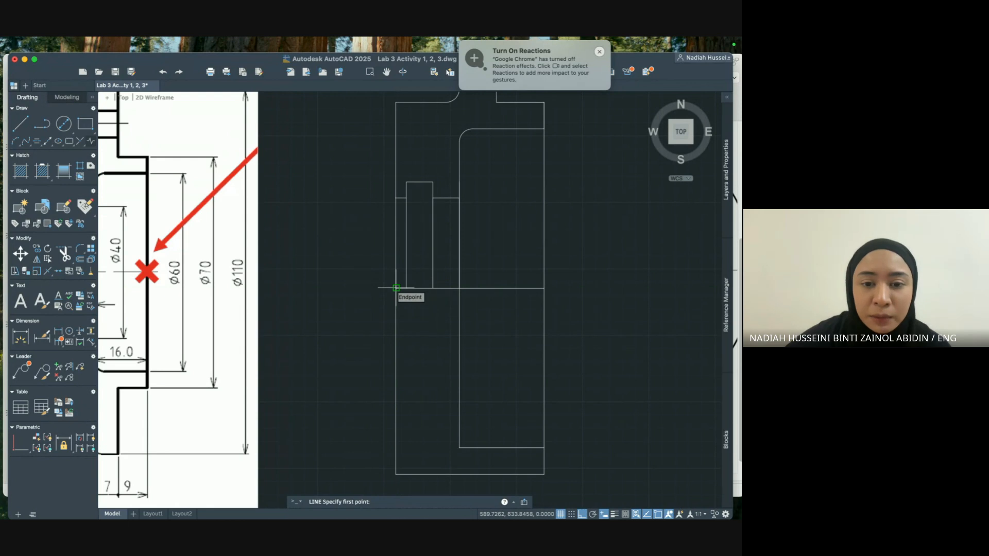
click(396, 287)
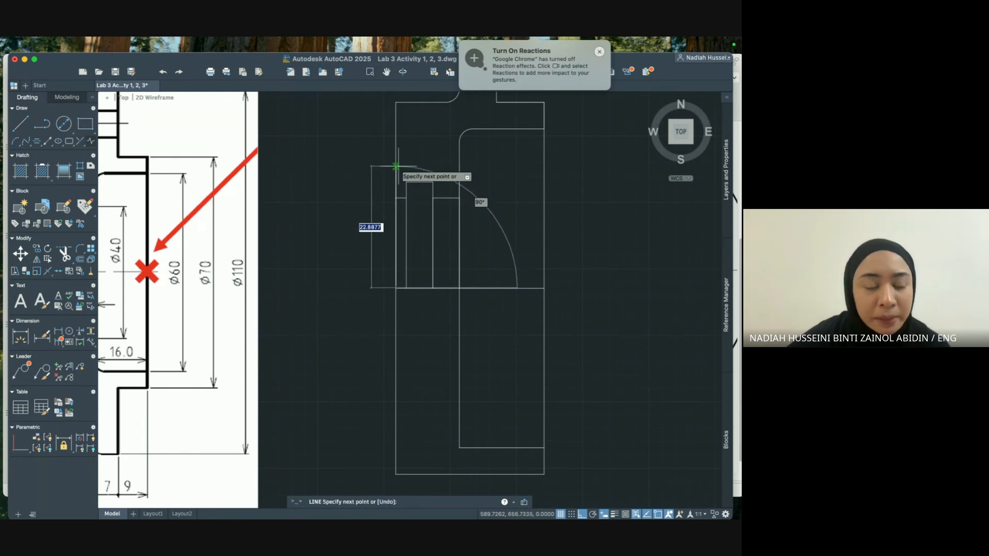
text(28)
key(Return)
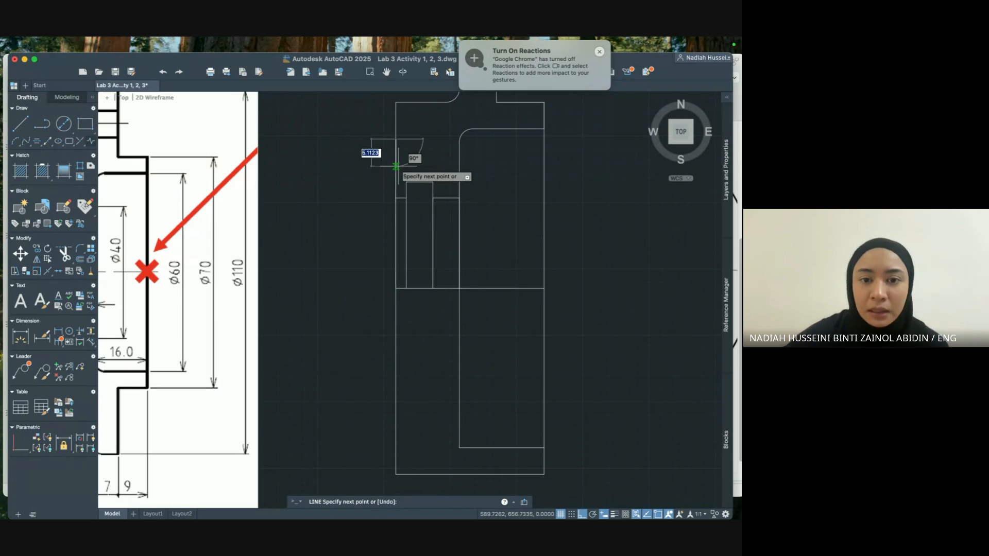
text(7)
key(Return)
Check the reference image and continue the line from the 7 mm segment's end straight up past the body's top edge, about 10.8 mm.
click(421, 139)
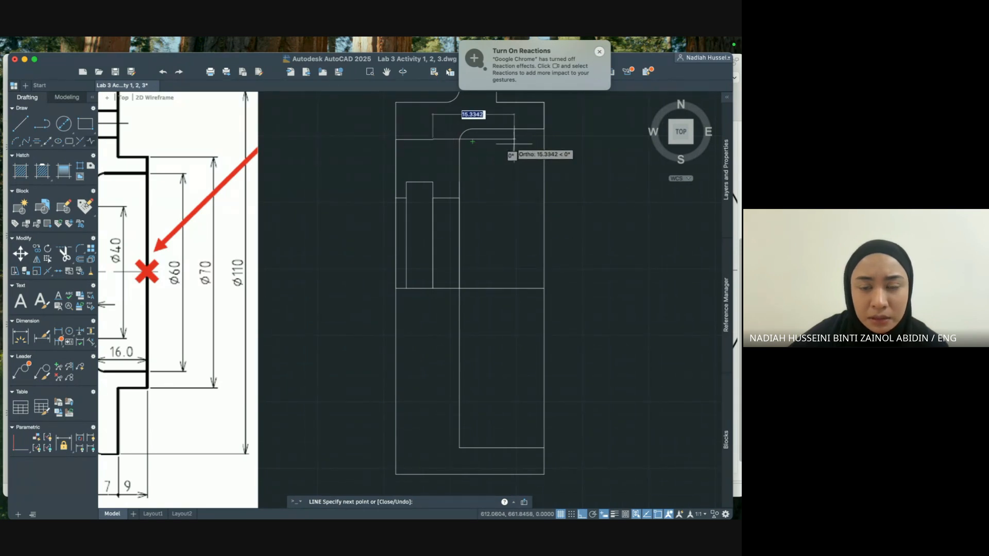
click(432, 161)
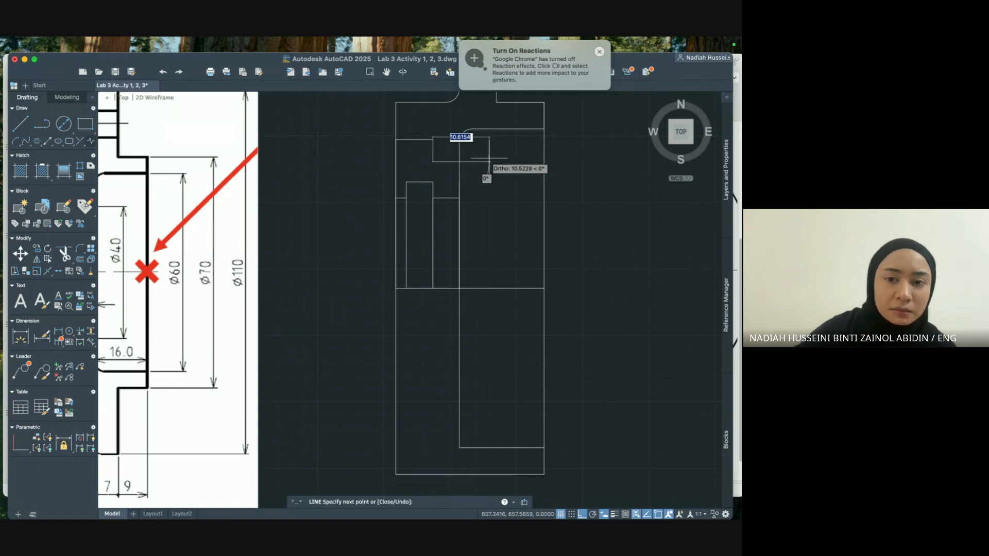
scroll(318, 191, down, 3)
middle_drag(318, 191, 484, 194)
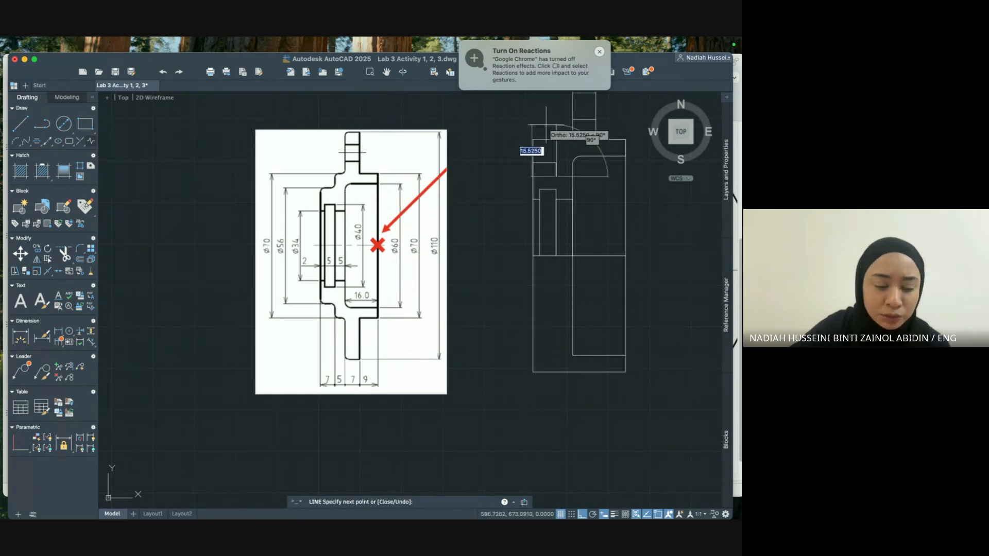
scroll(546, 128, up, 2)
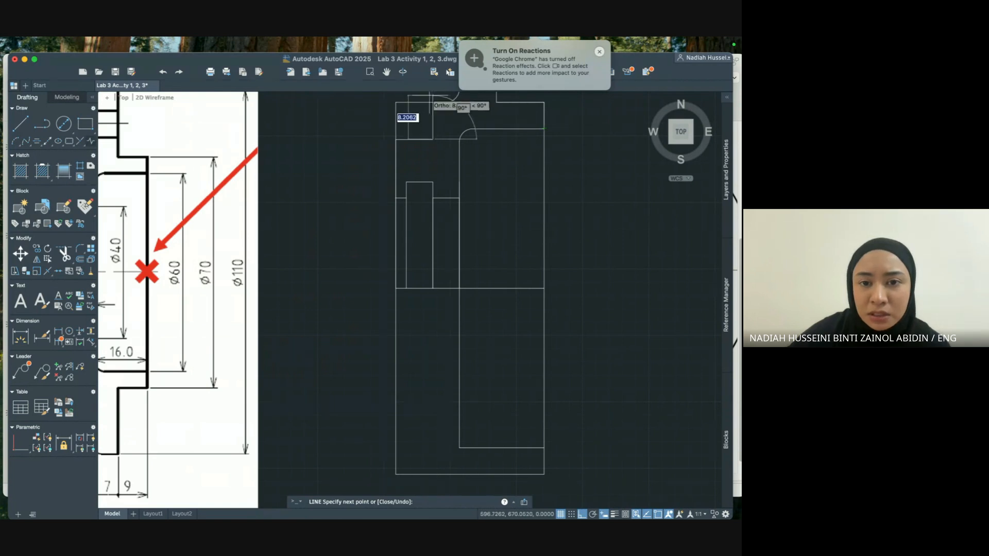
scroll(432, 102, up, 4)
middle_drag(432, 102, 423, 241)
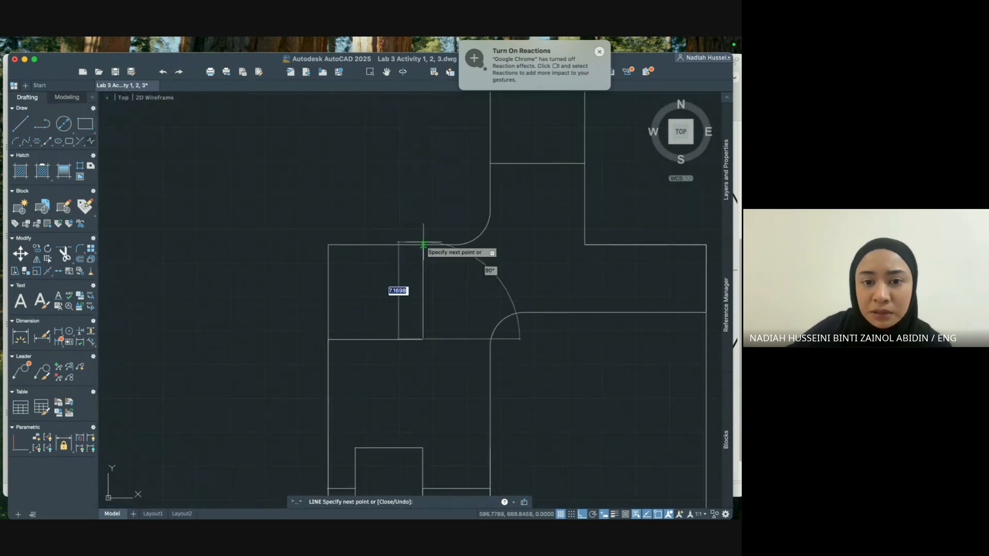
click(423, 193)
key(Escape)
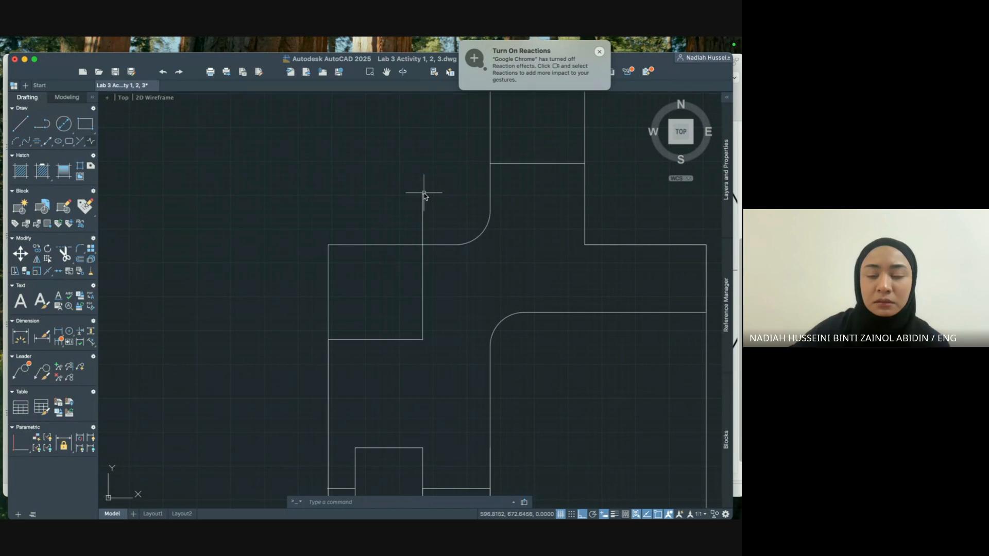
Trim the overhanging vertical end and the old top-left corner edges so only the stepped outline remains.
scroll(553, 269, down, 4)
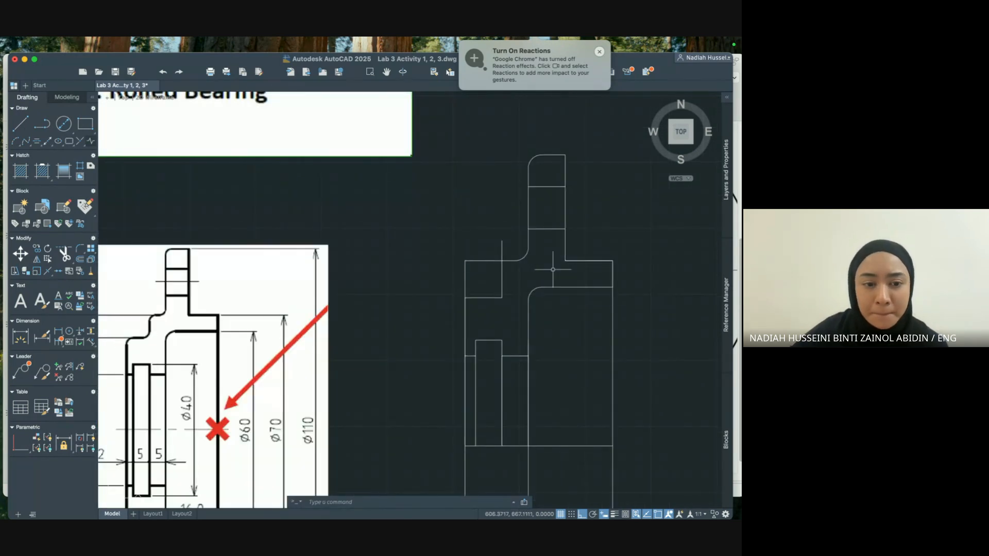
scroll(553, 269, down, 3)
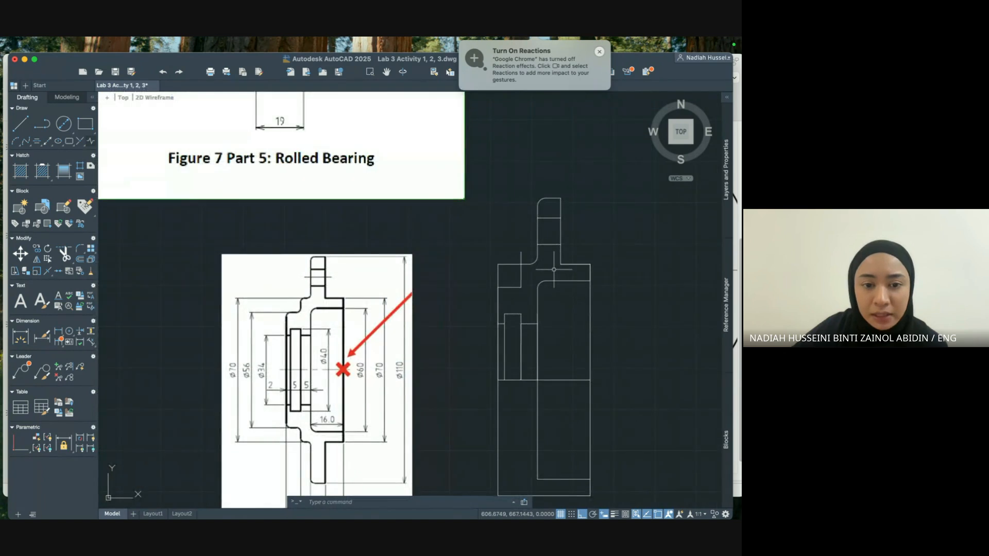
text(trim)
key(Return)
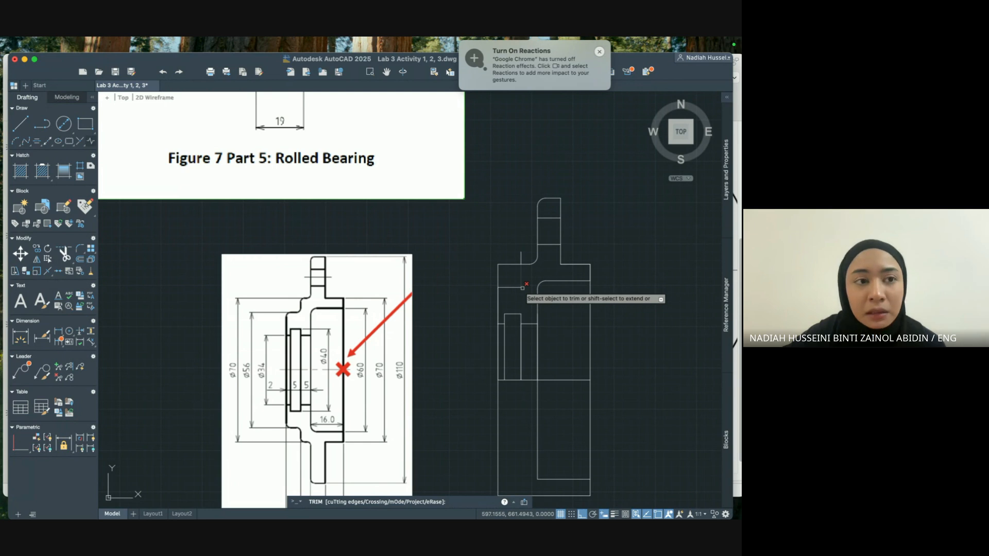
click(522, 264)
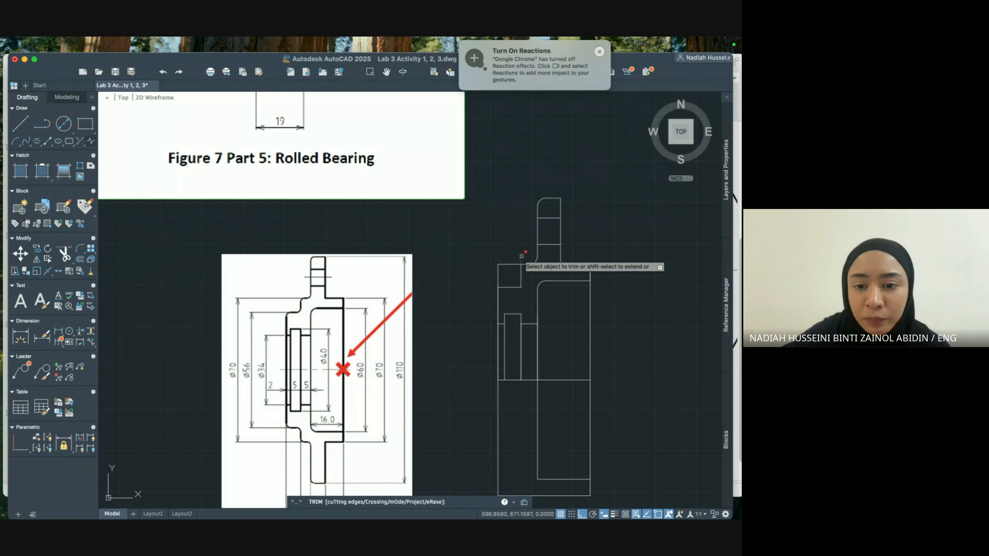
click(521, 257)
click(498, 275)
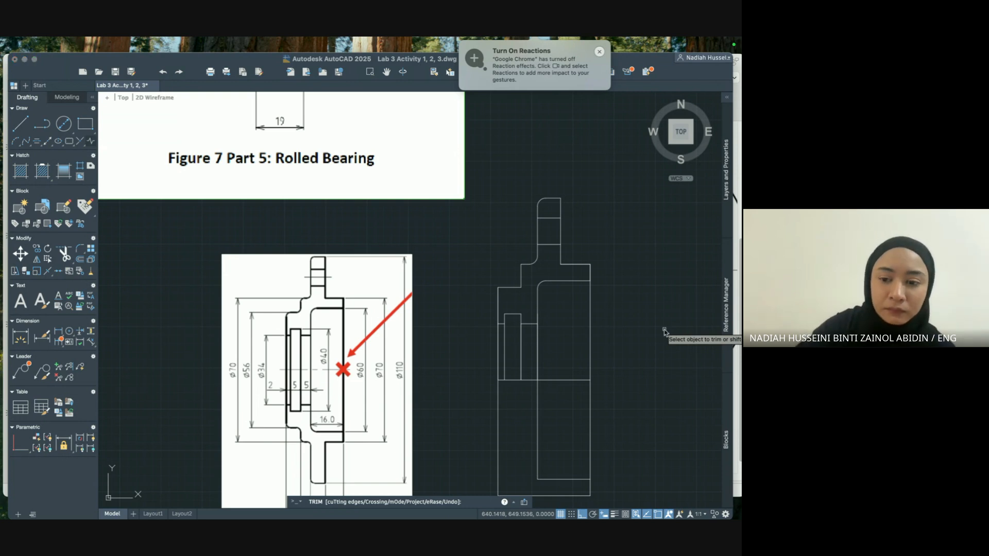
key(Escape)
text(fillet)
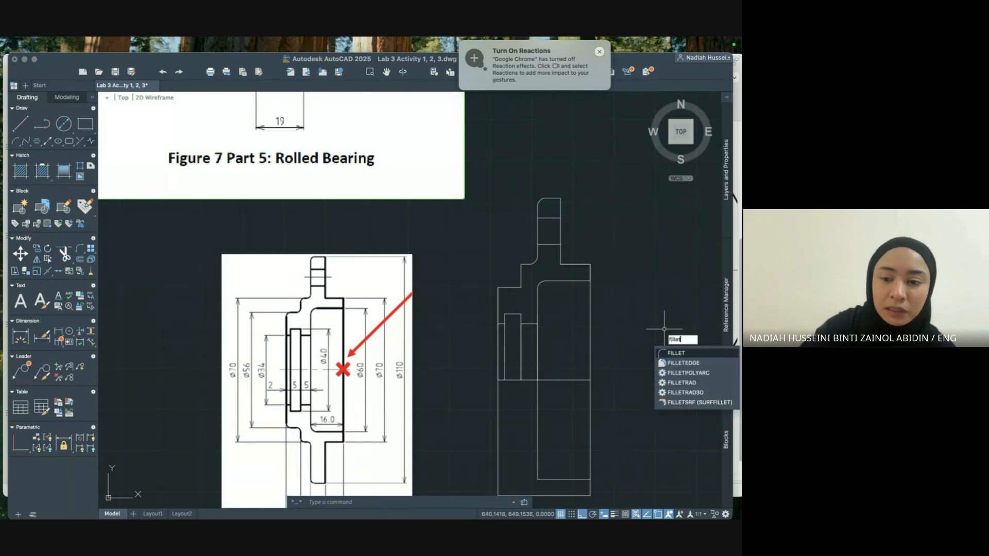
key(Return)
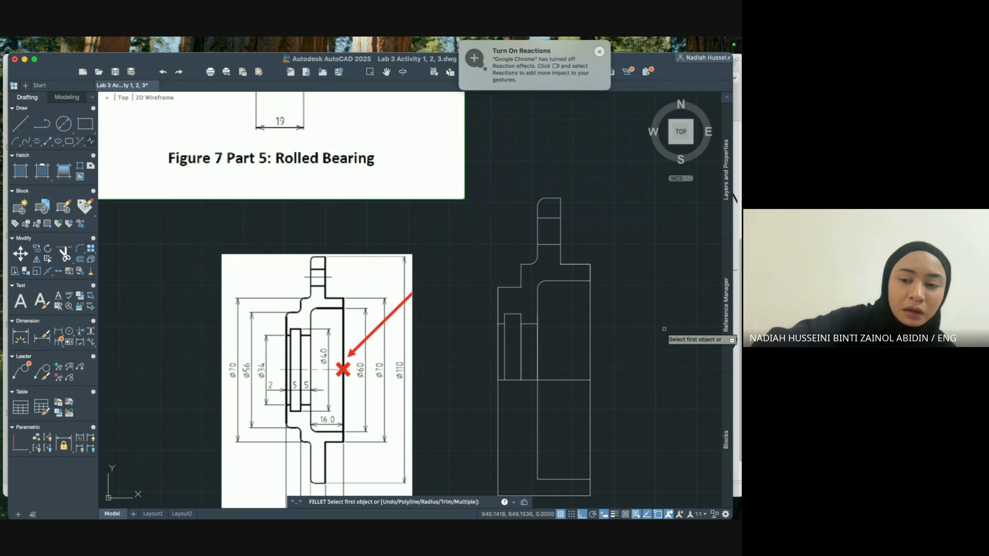
key(Escape)
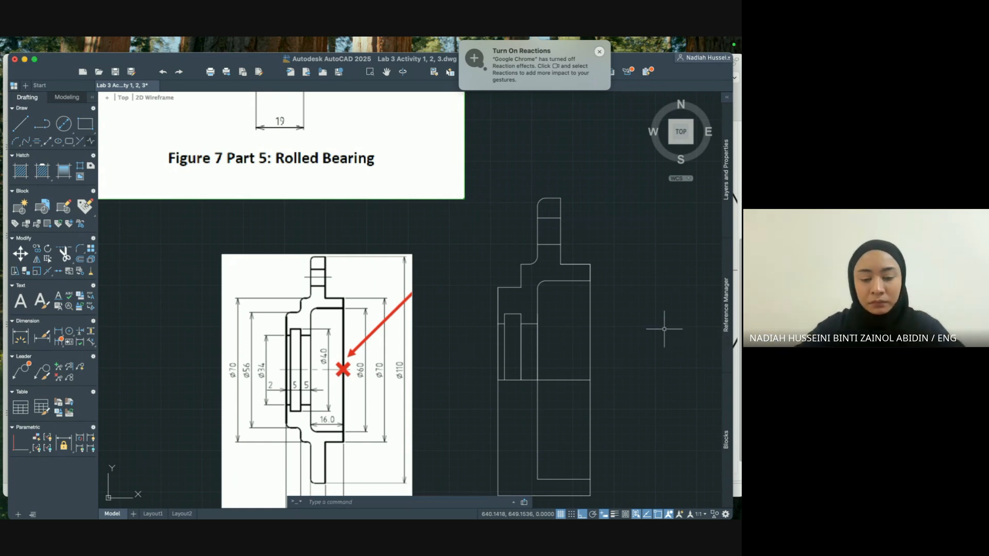
Fillet the two outer corners of the stepped outline, keeping the current fillet radius.
text(fillet)
key(Return)
text(r)
key(Return)
key(Return)
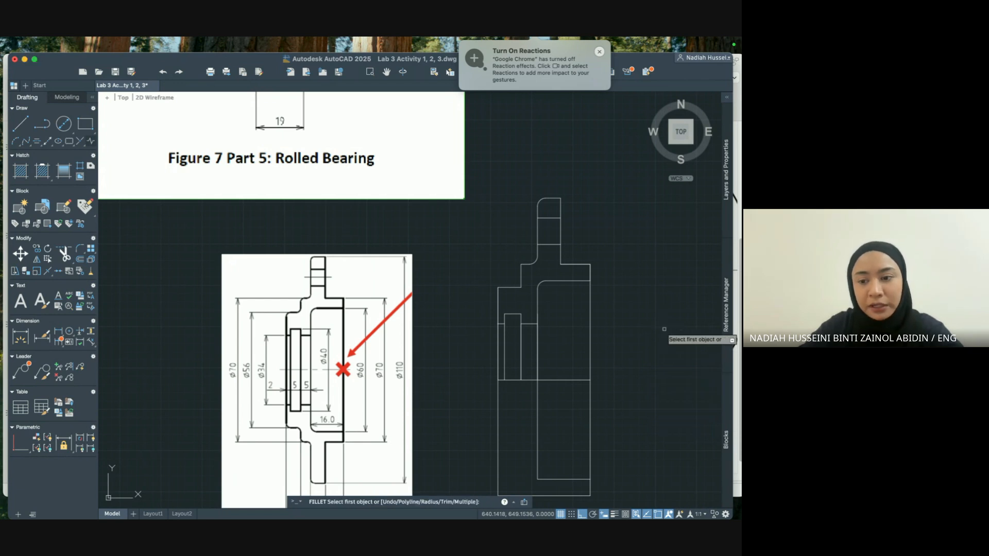
click(525, 265)
click(521, 274)
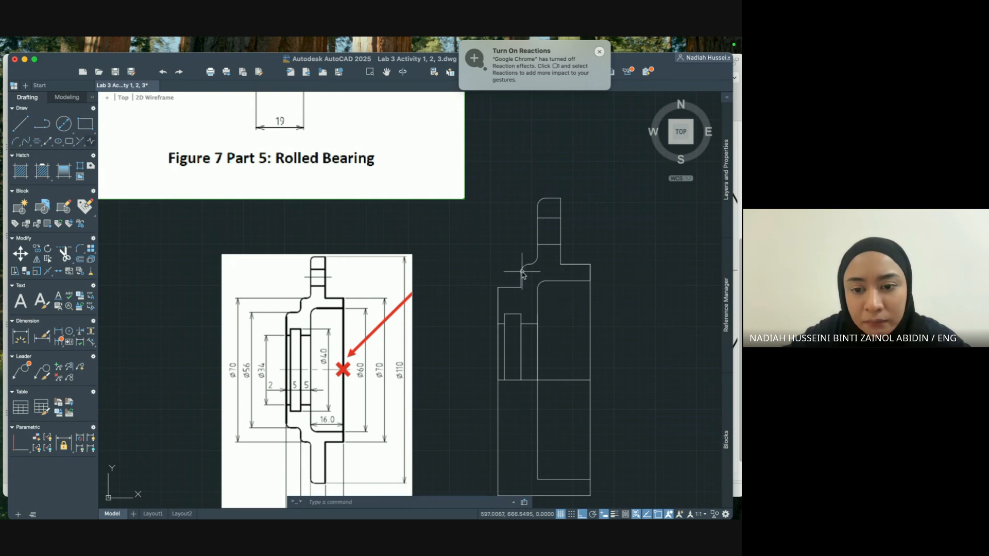
key(Return)
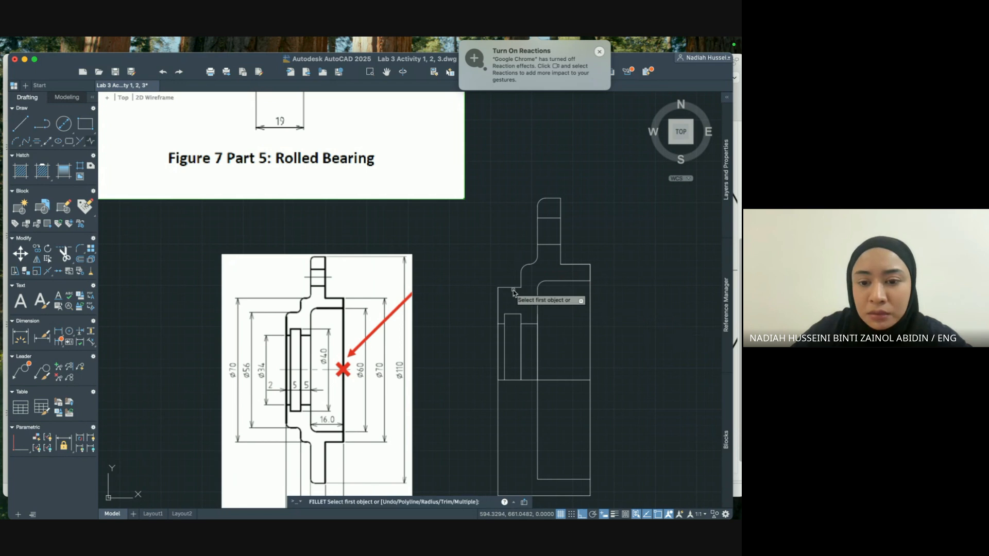
click(512, 288)
click(498, 301)
Trim the inner vertical line just below the cavity's rounded corner.
text(trim)
key(Return)
click(538, 299)
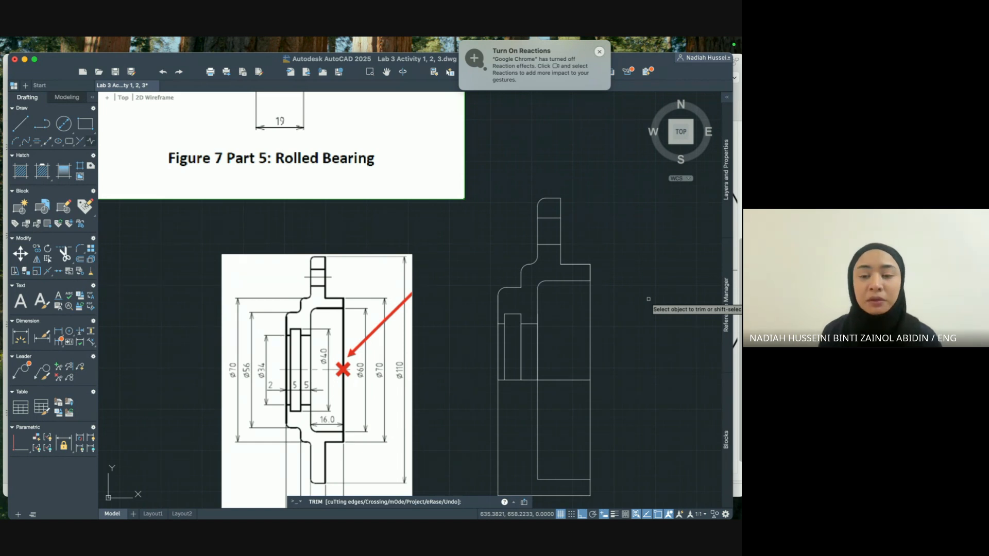
scroll(649, 271, up, 2)
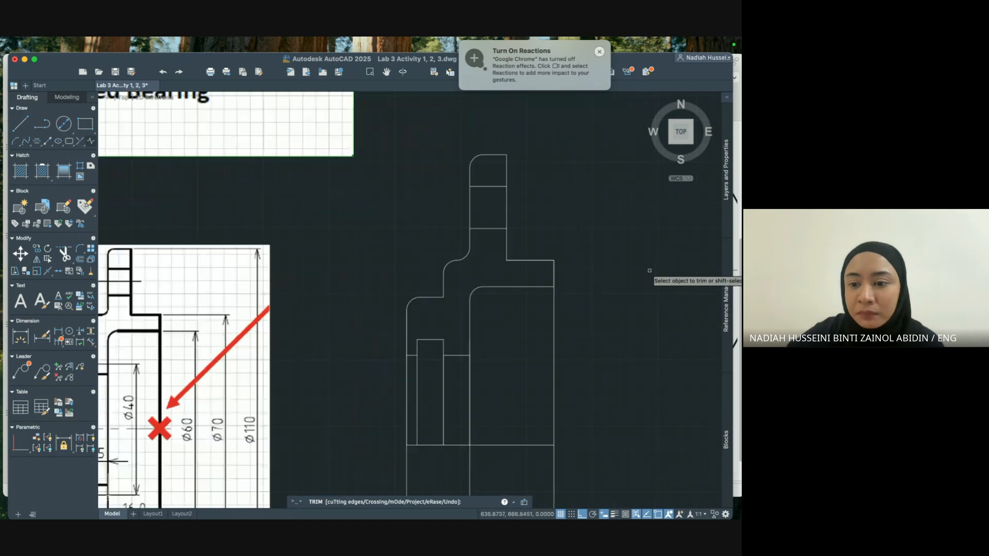
key(Escape)
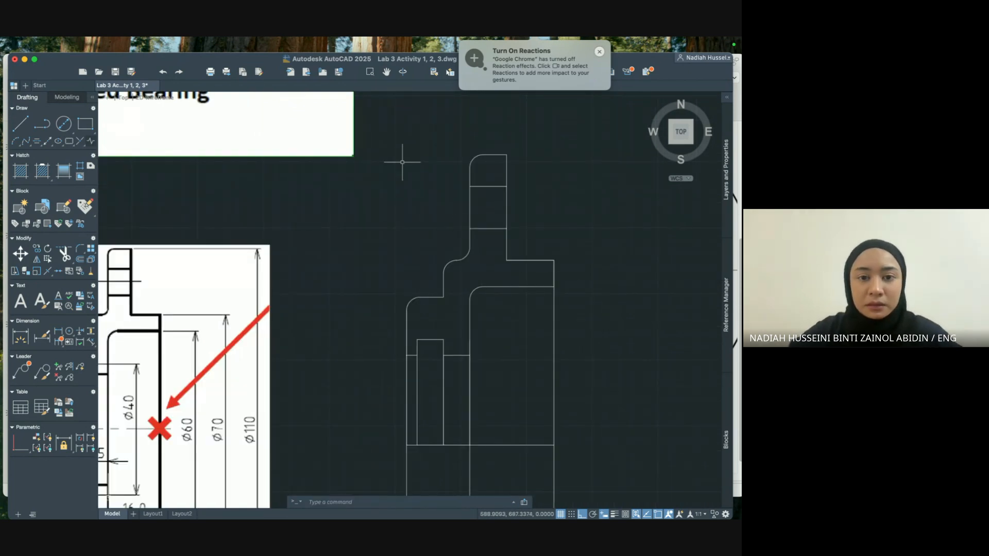
click(377, 149)
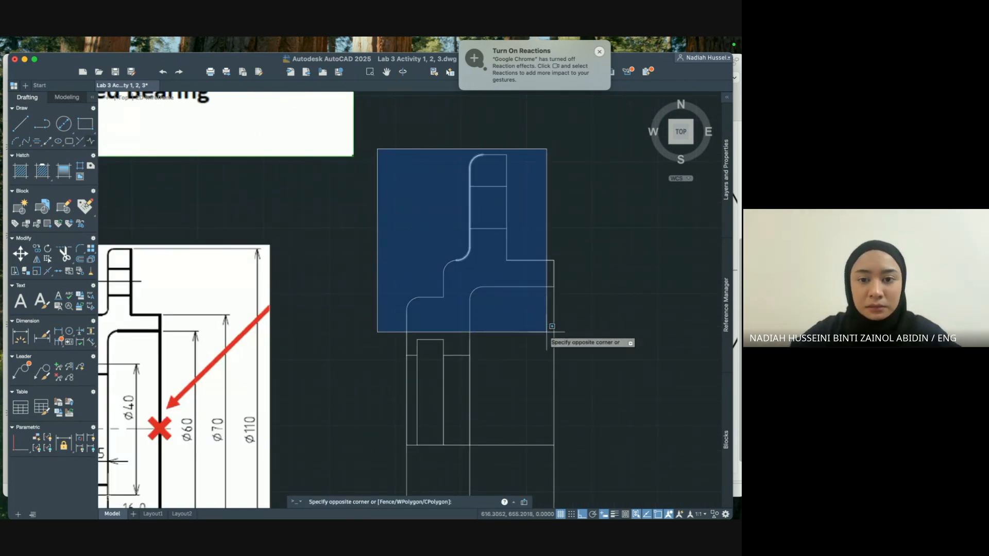
click(615, 453)
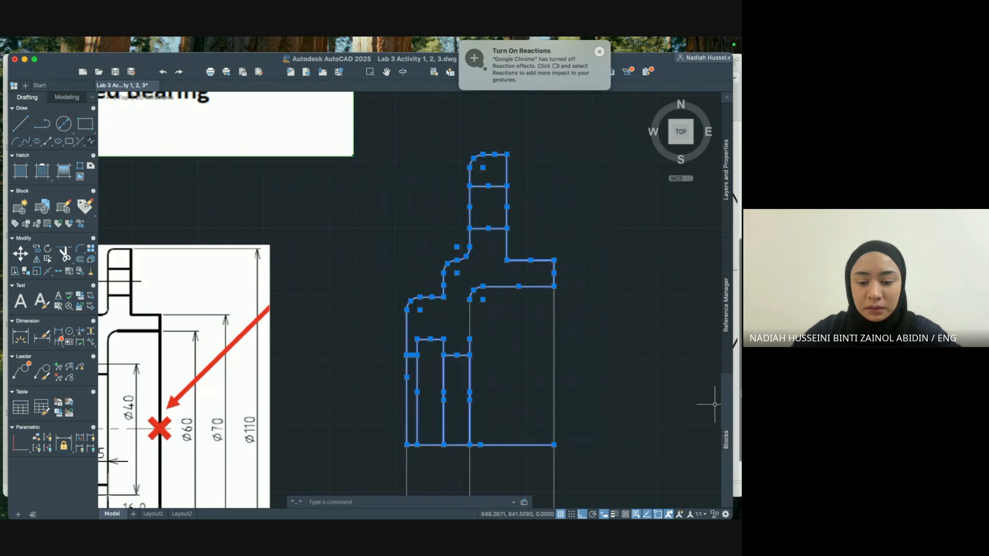
key(Escape)
Mirror the whole upper half of the side view about its horizontal axis line, keeping the source objects.
text(mirror)
key(Return)
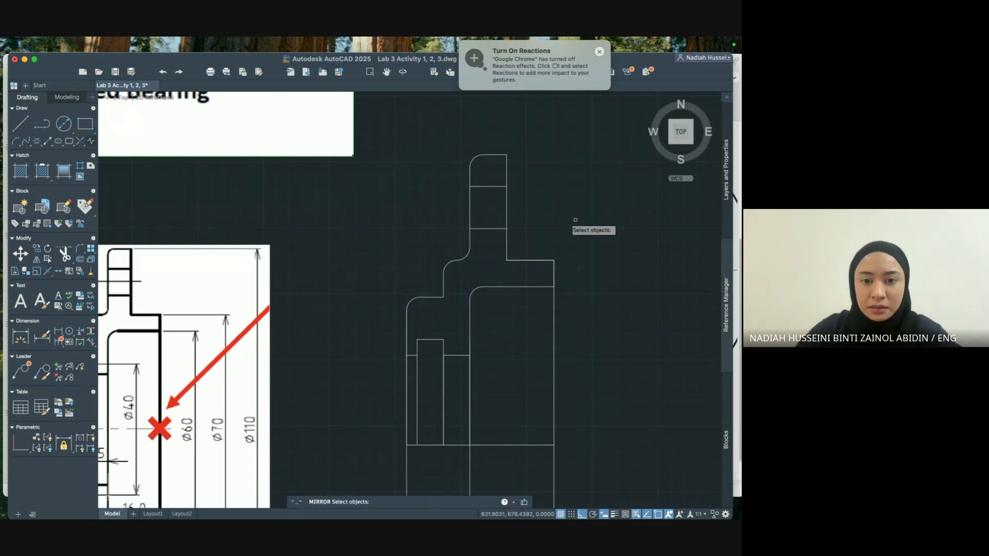
click(375, 139)
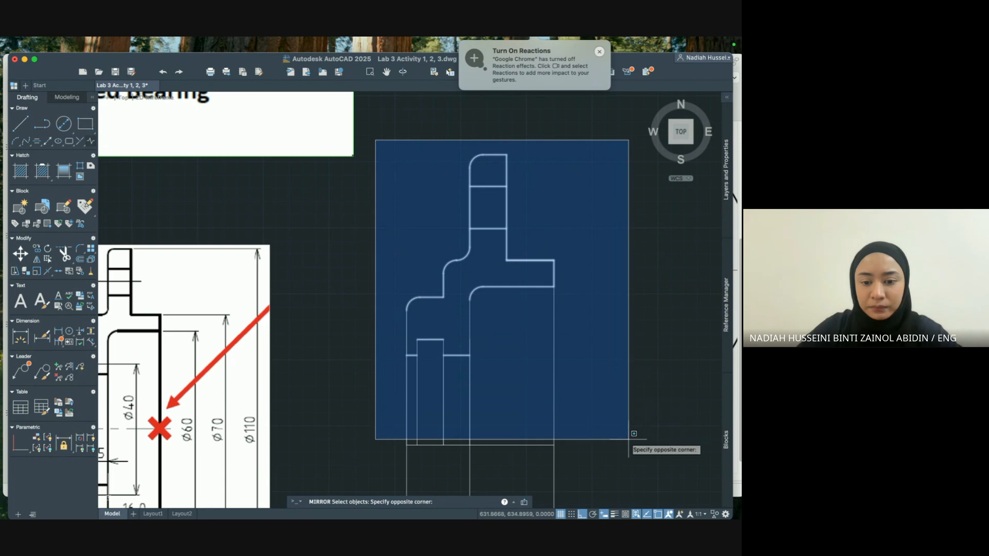
click(654, 455)
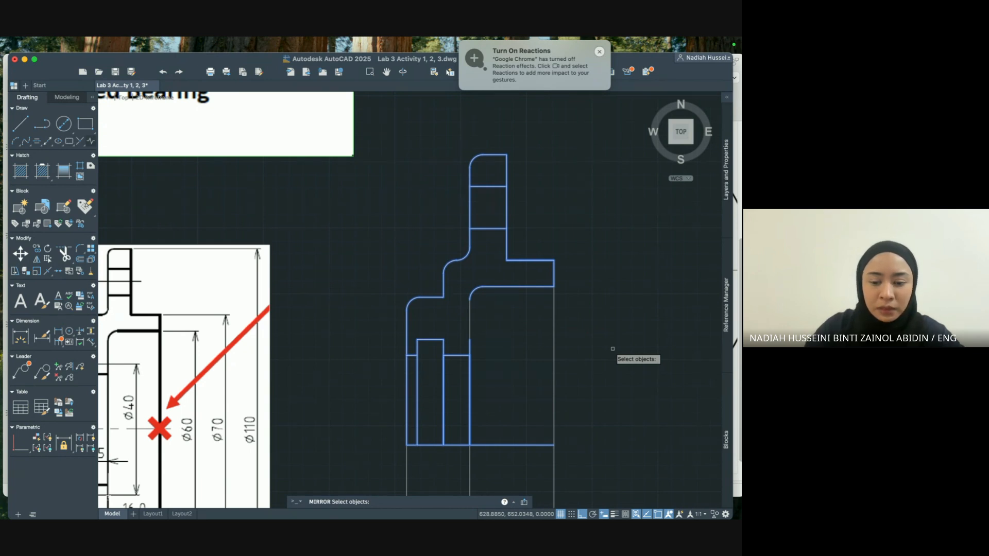
key(Return)
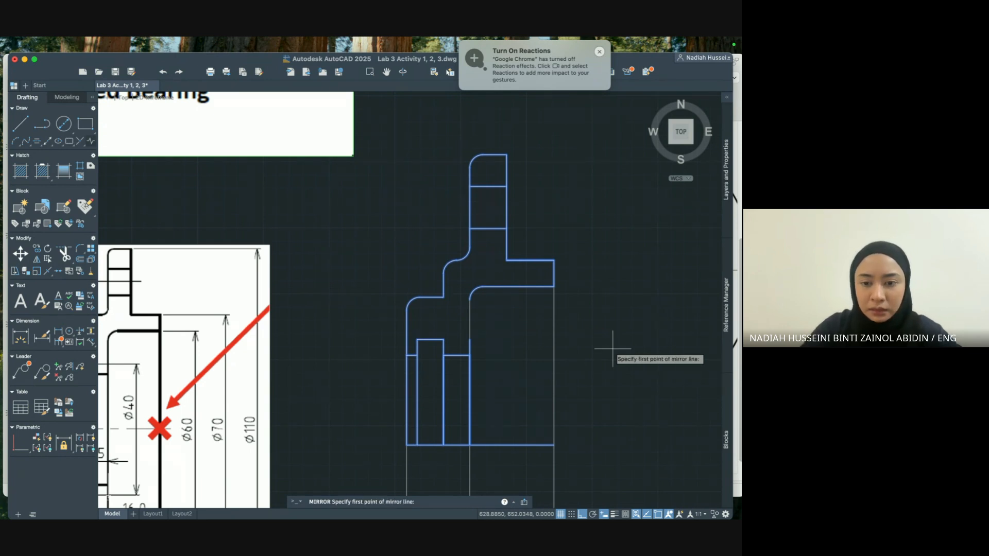
click(406, 444)
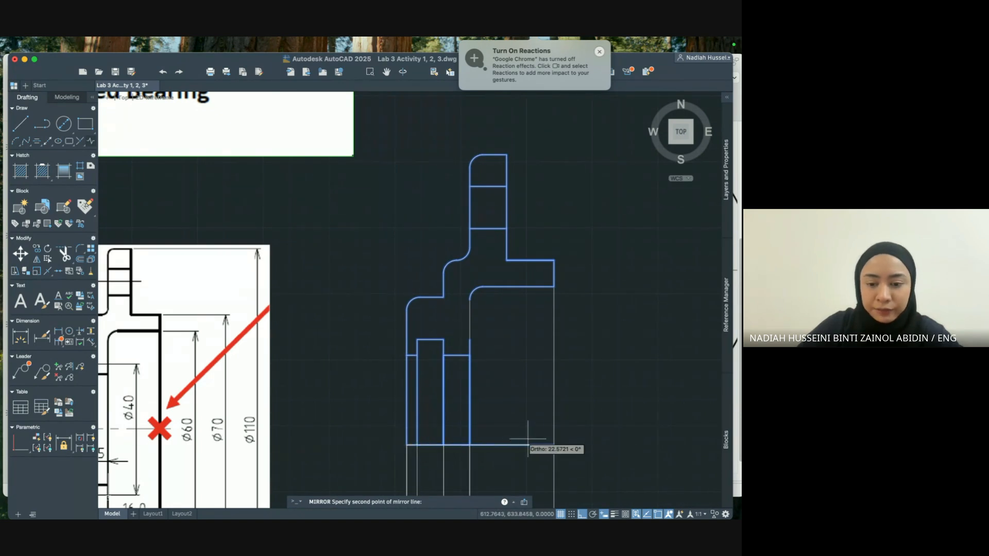
click(553, 444)
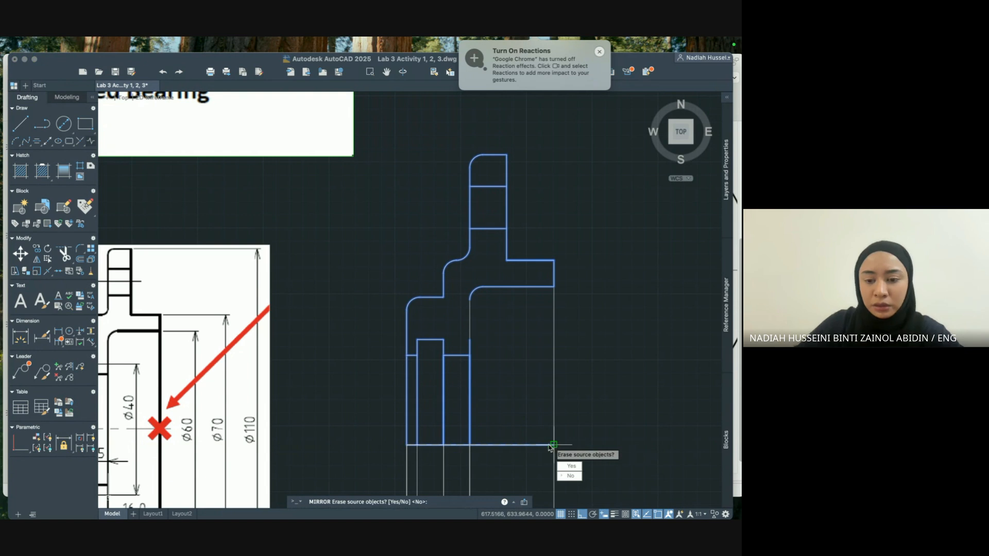
click(575, 476)
scroll(571, 413, down, 3)
scroll(552, 309, up, 3)
scroll(547, 250, up, 2)
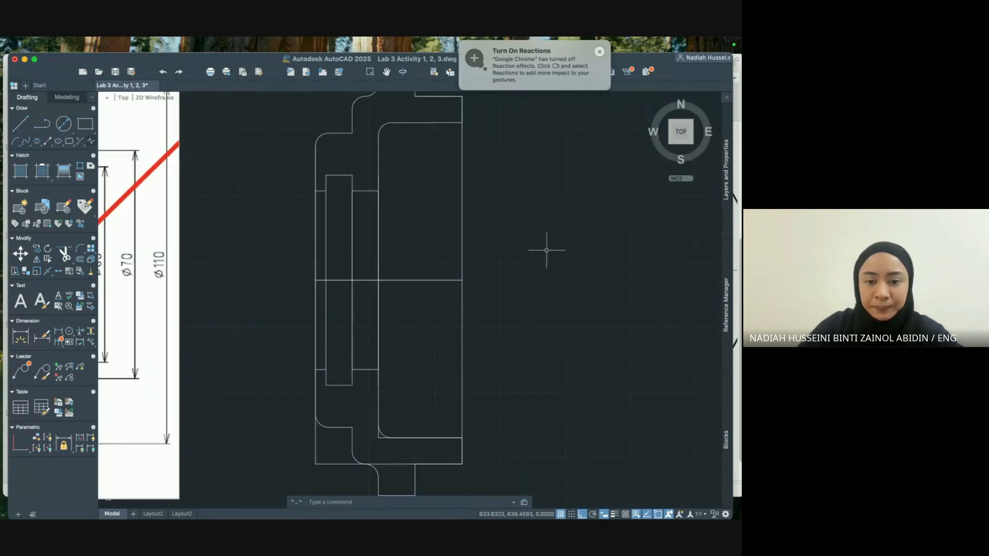
Trim the leftover edges outside the rounded corners of the mirrored lower half and the line crossing the lower flange's base.
text(trim)
key(Return)
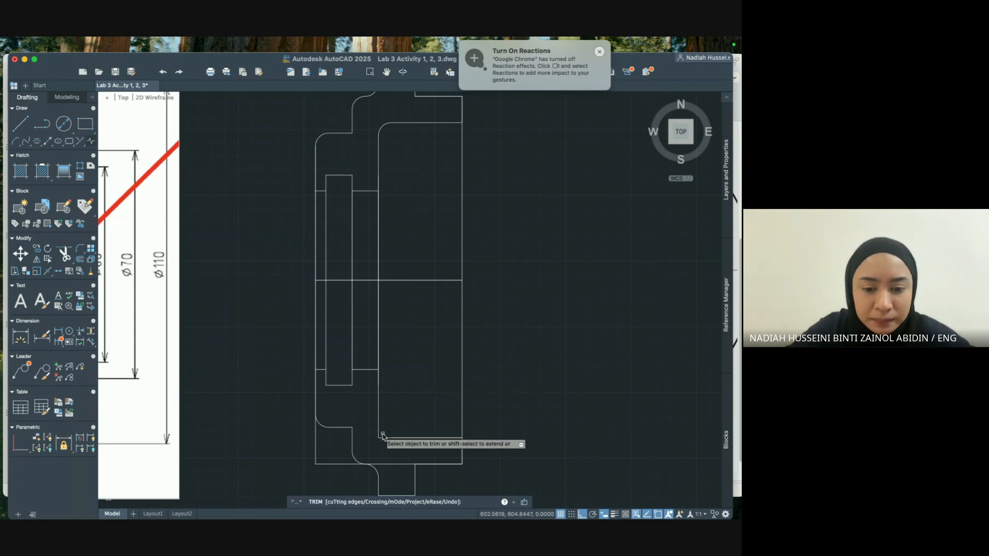
key(super+z)
click(383, 438)
click(378, 435)
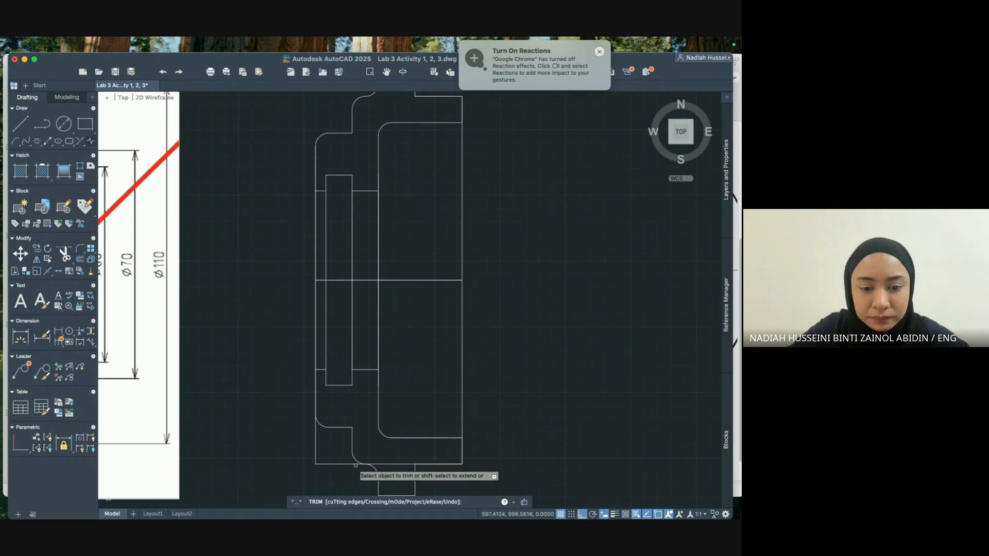
click(345, 464)
click(313, 439)
click(316, 439)
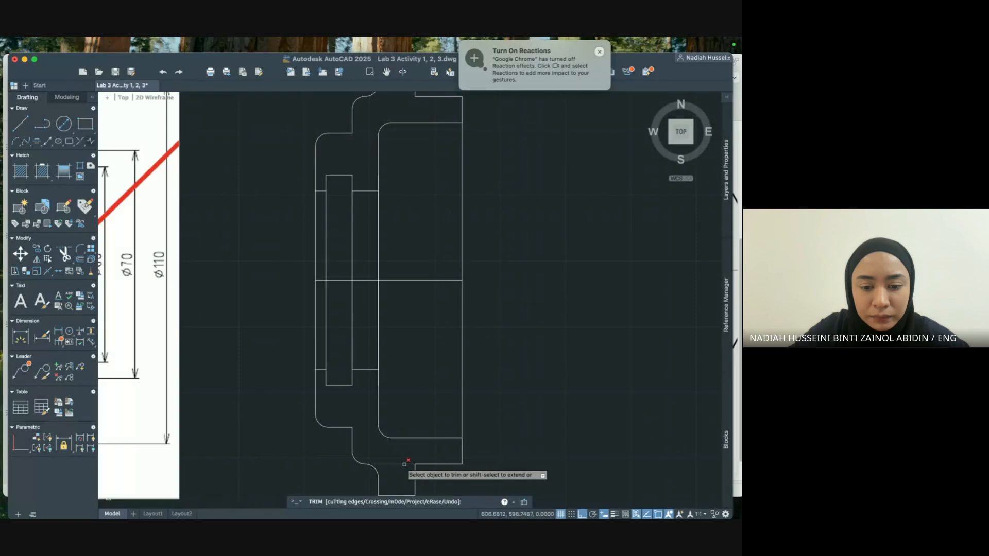
scroll(404, 464, down, 3)
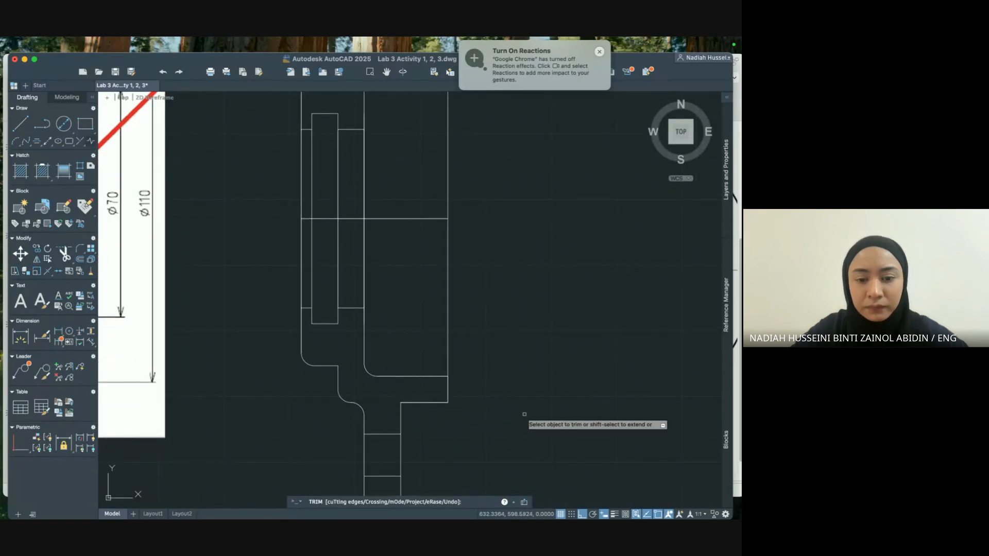
scroll(524, 414, down, 2)
key(Escape)
Delete the overlapping horizontal lines along the mirror axis inside the side view.
click(383, 276)
key(Delete)
click(383, 276)
key(Delete)
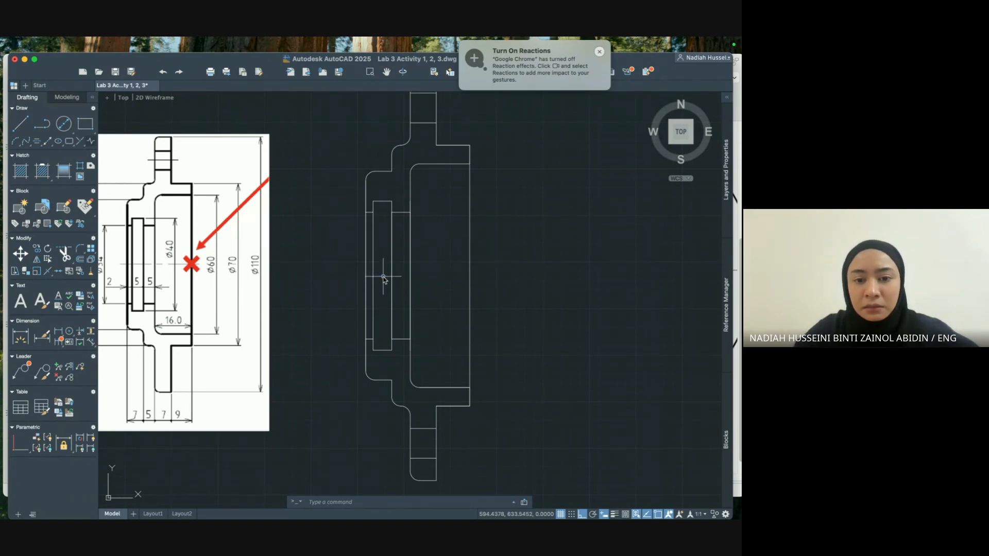
Turn the hidden cyan centre-line layer back on to show the axis lines and earlier dimensions.
scroll(540, 361, down, 1)
click(539, 361)
scroll(540, 360, down, 3)
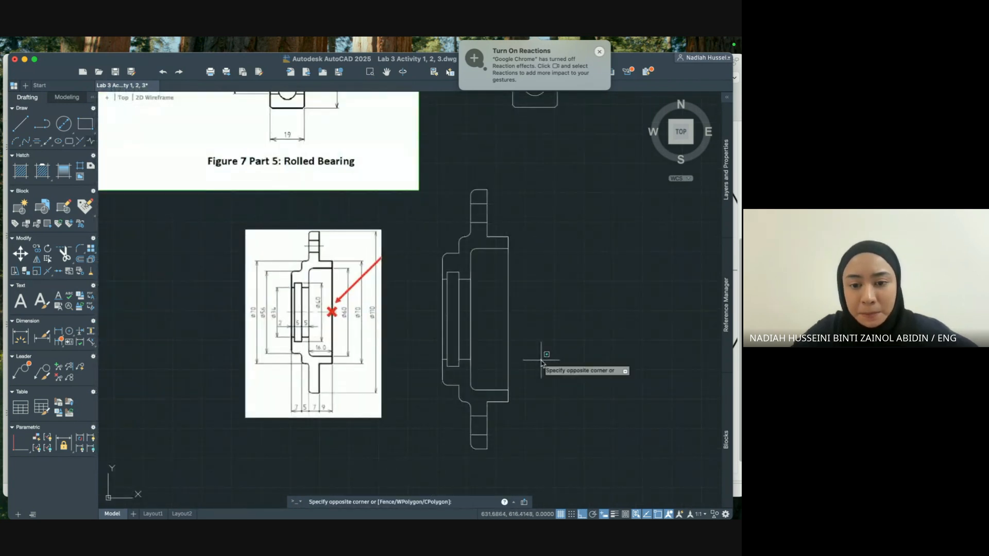
click(703, 188)
click(723, 180)
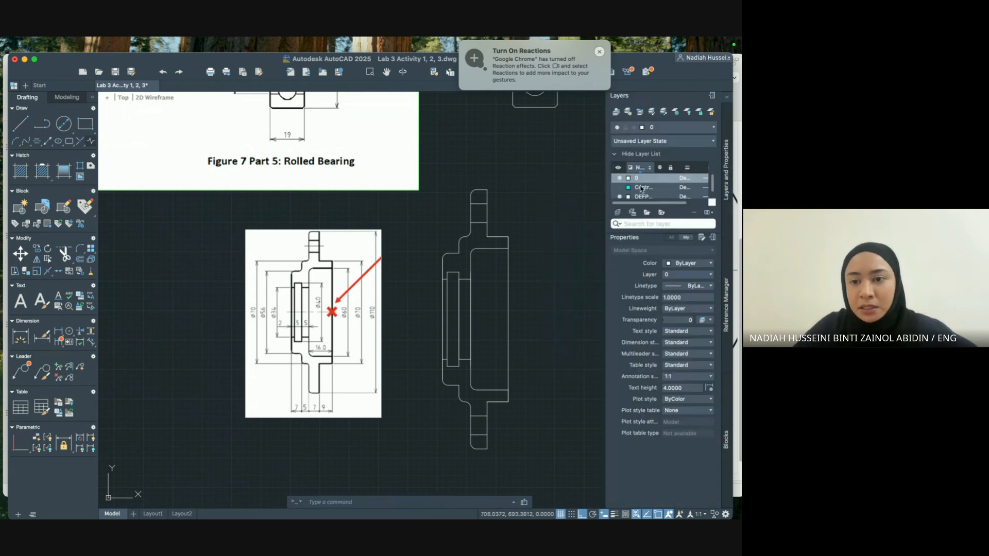
click(620, 188)
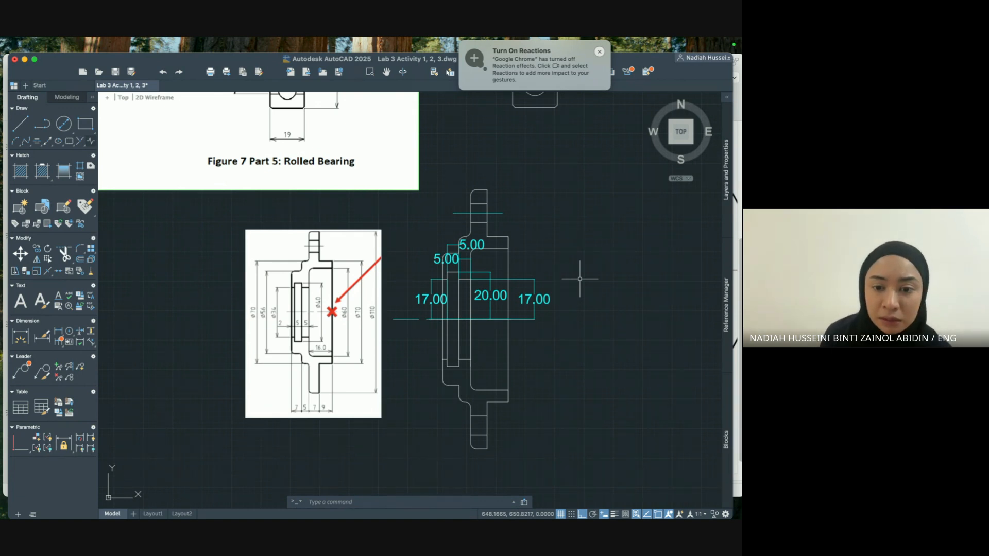
Dimension the hole height in the upper flange, placing the vertical dimension to the right of the part.
scroll(580, 279, down, 3)
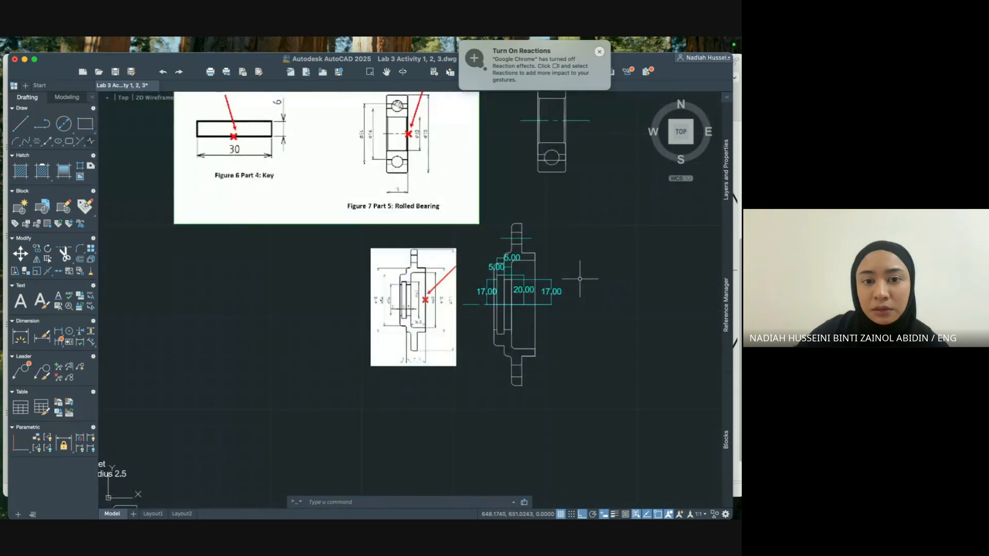
middle_drag(579, 281, 460, 355)
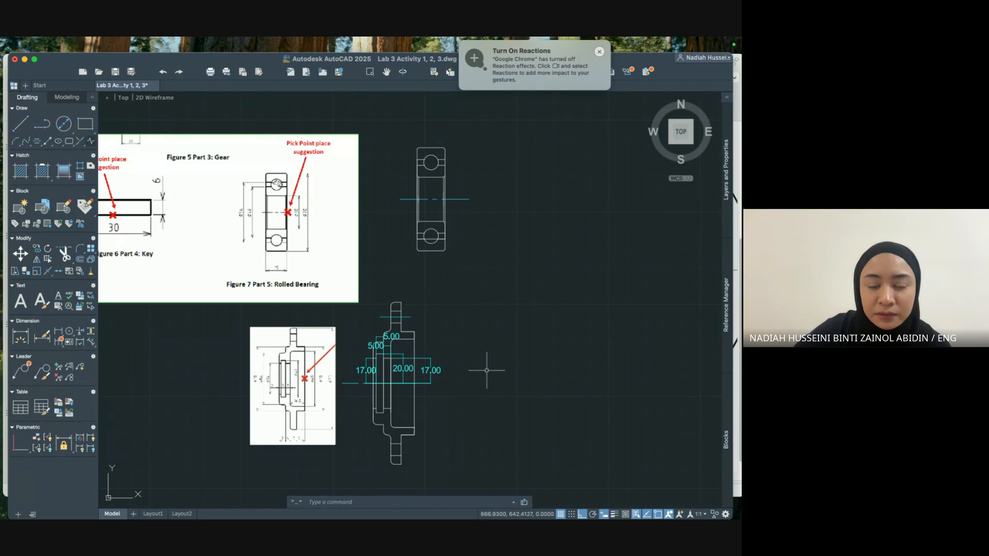
scroll(486, 372, up, 3)
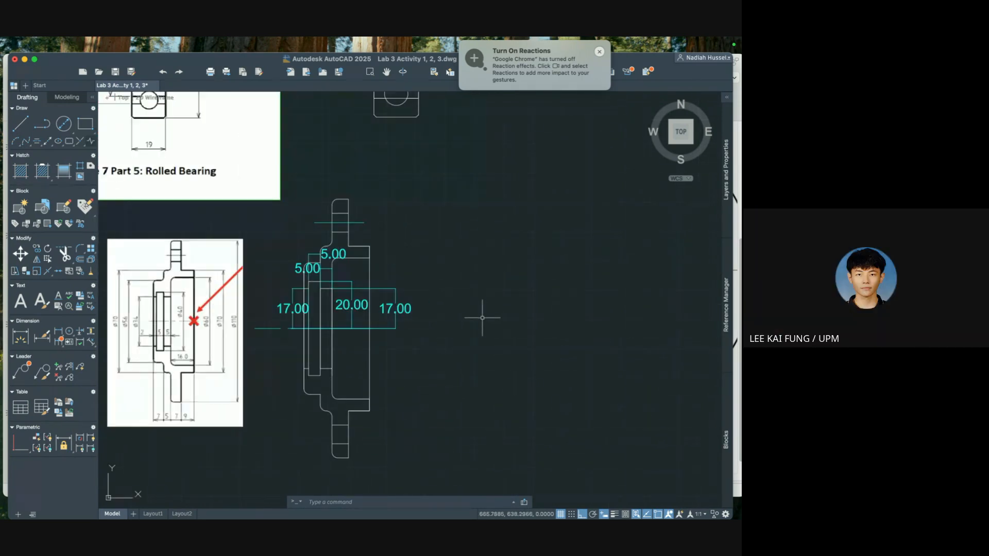
middle_drag(394, 364, 432, 324)
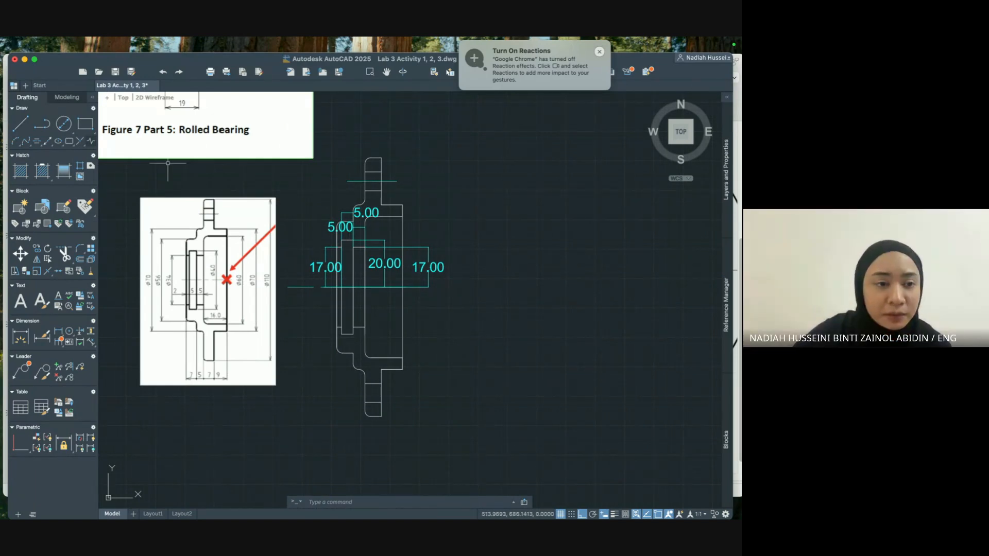
text(dim)
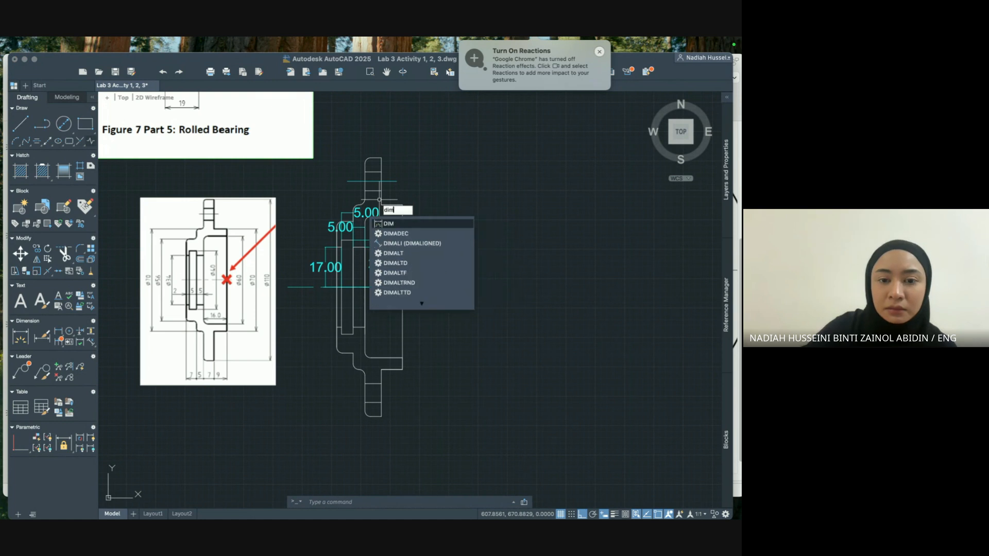
key(Return)
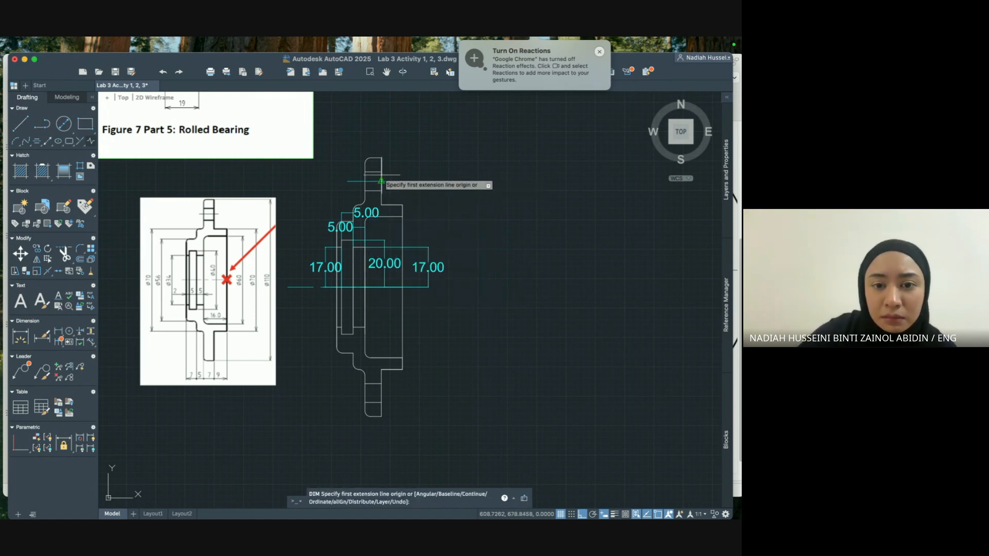
click(381, 173)
click(381, 190)
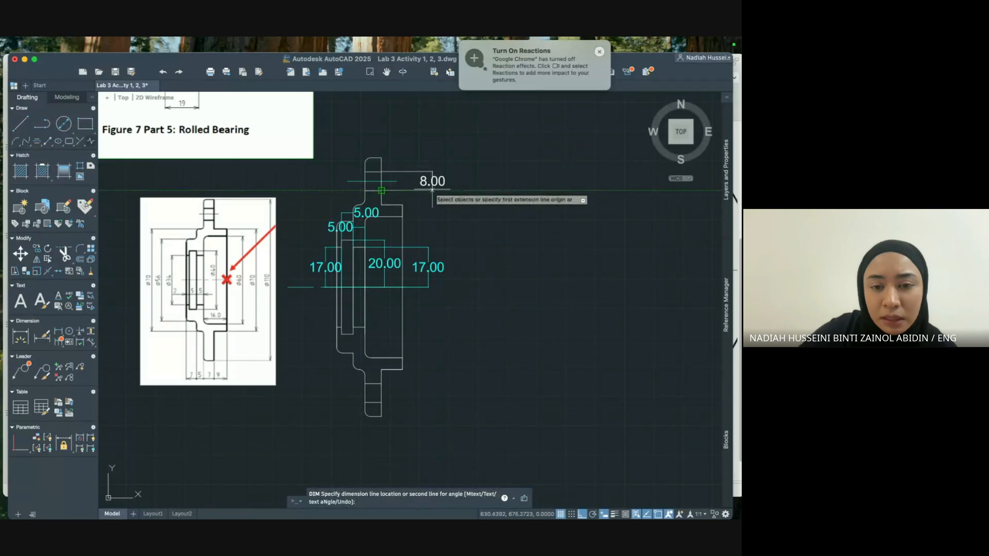
click(432, 189)
Dimension the vertical distance from the upper flange's top edge to the hole's centre line, outside the hole-height dimension.
text(dim)
key(Return)
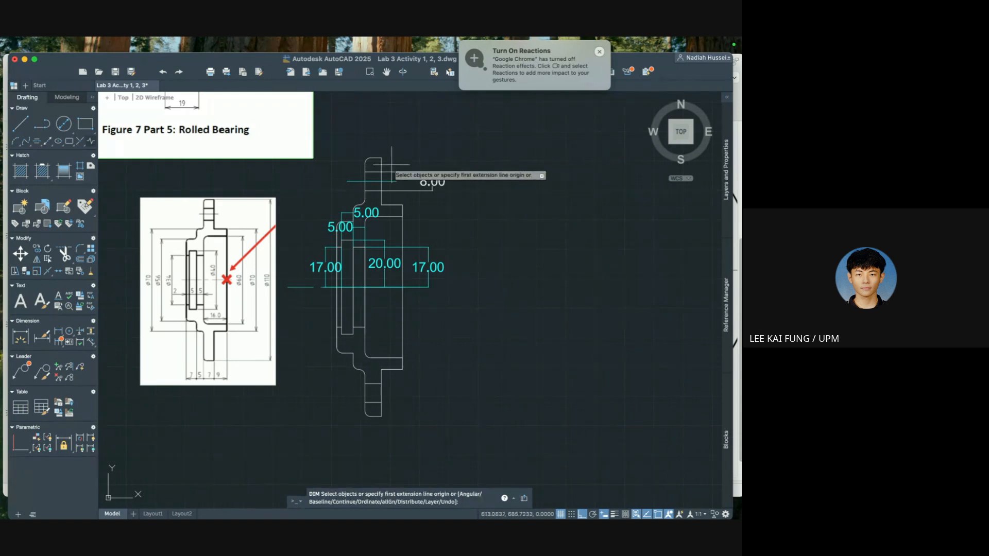
click(381, 157)
click(381, 180)
click(470, 189)
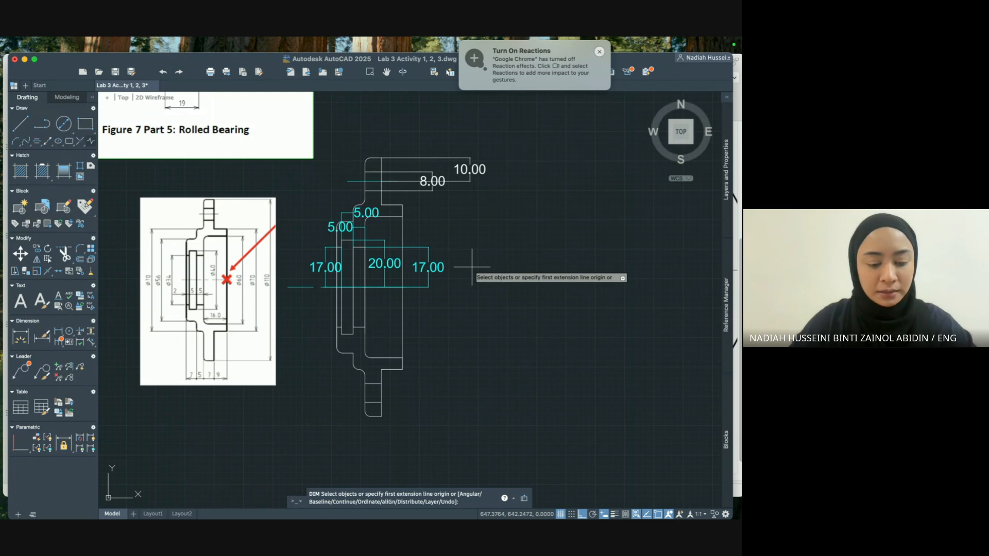
key(Escape)
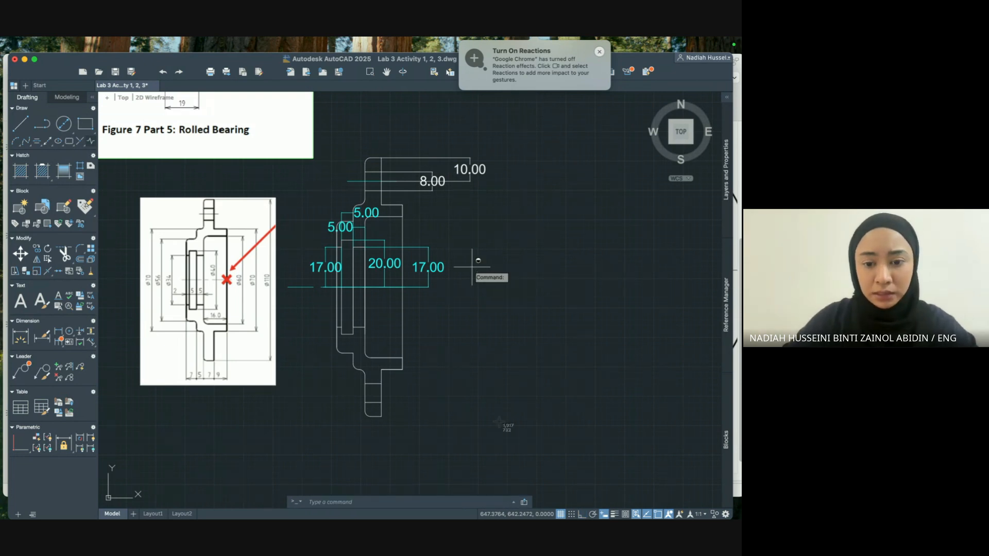
key(Return)
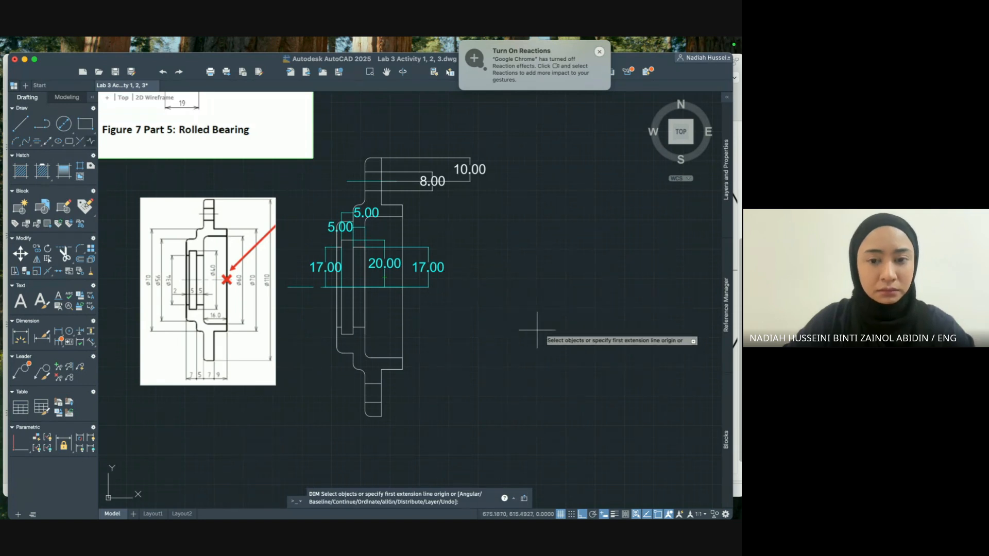